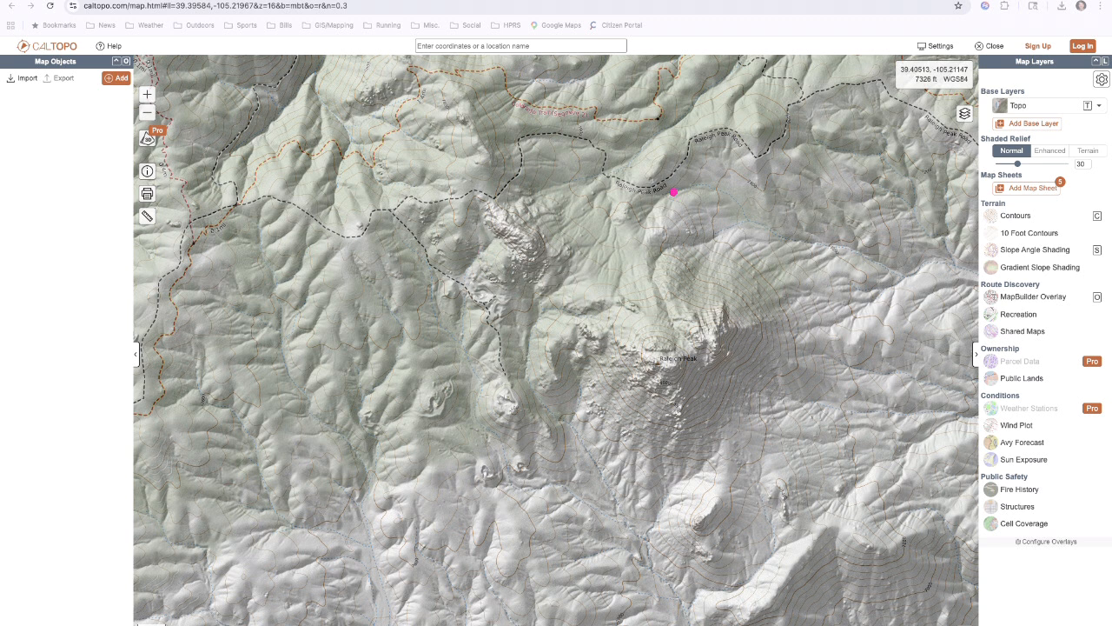
pyautogui.moveTo(1098, 52)
pyautogui.mouseDown()
pyautogui.moveTo(1009, 42)
pyautogui.moveTo(975, 276)
pyautogui.moveTo(979, 621)
pyautogui.mouseUp()
pyautogui.moveTo(1098, 52)
pyautogui.mouseDown()
pyautogui.moveTo(1111, 50)
pyautogui.moveTo(1109, 620)
pyautogui.moveTo(972, 612)
pyautogui.mouseUp()
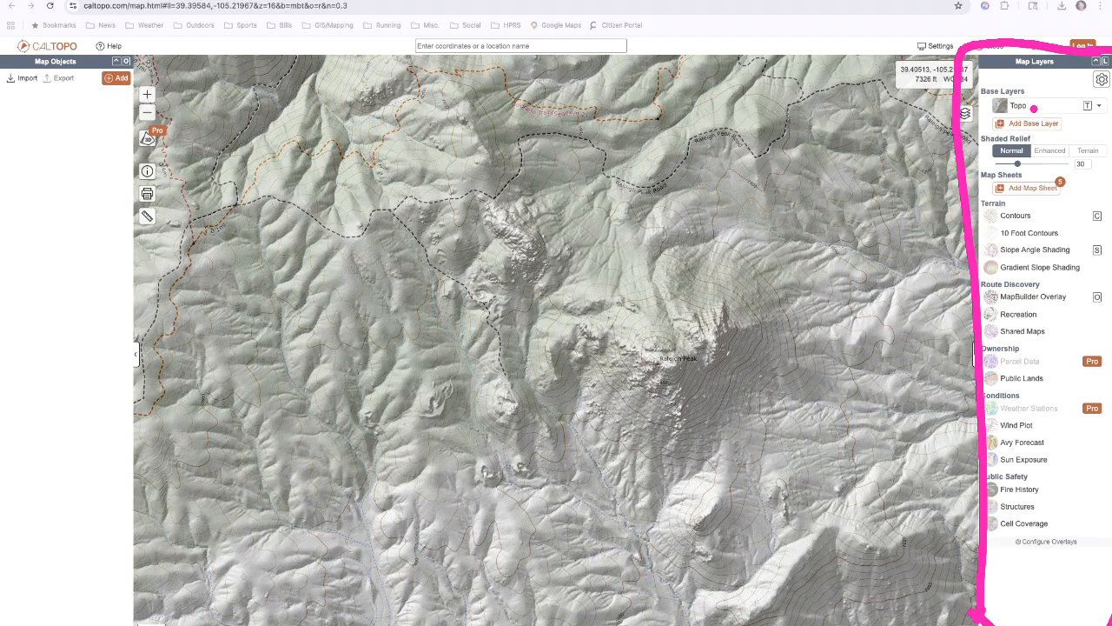
pyautogui.moveTo(1033, 105); pyautogui.dragTo(1062, 101)
pyautogui.moveTo(1036, 138); pyautogui.dragTo(1056, 136)
# - Compare the topo map at Normal shaded relief strengths of 0, 30 and 100, ending at 31
pyautogui.moveTo(1018, 164); pyautogui.dragTo(996, 164)
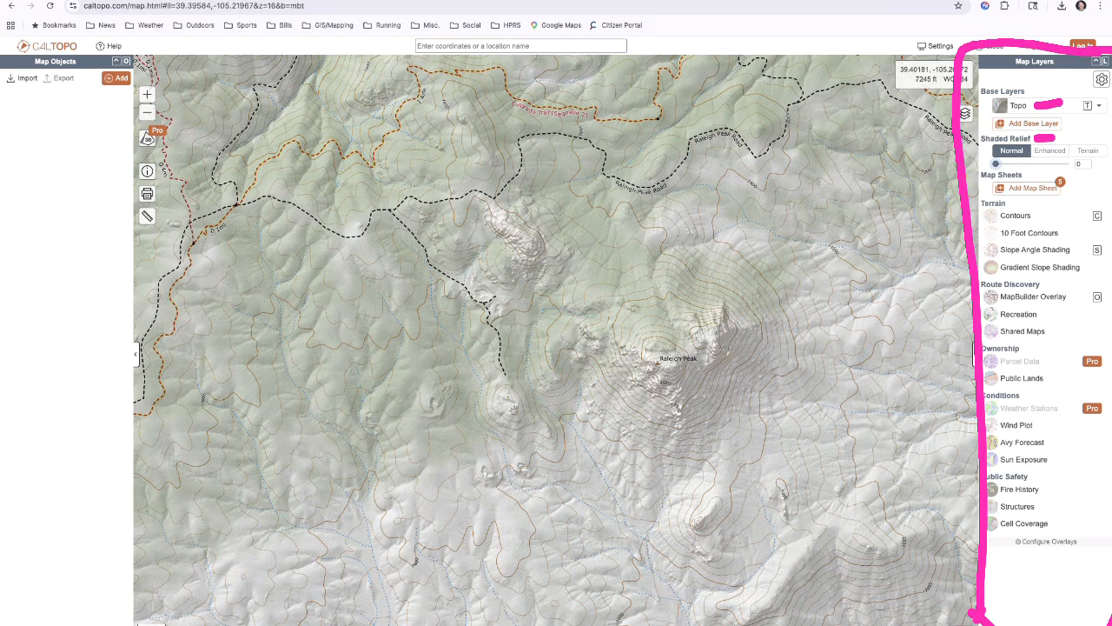
pyautogui.moveTo(996, 164); pyautogui.dragTo(1017, 163)
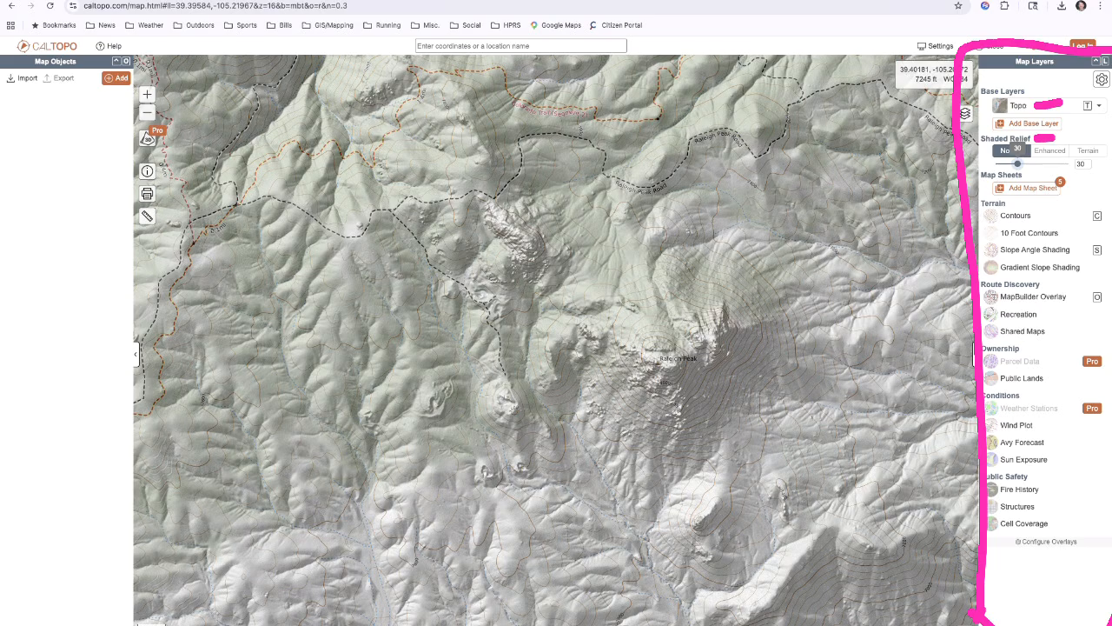
pyautogui.moveTo(1017, 164); pyautogui.dragTo(1069, 164)
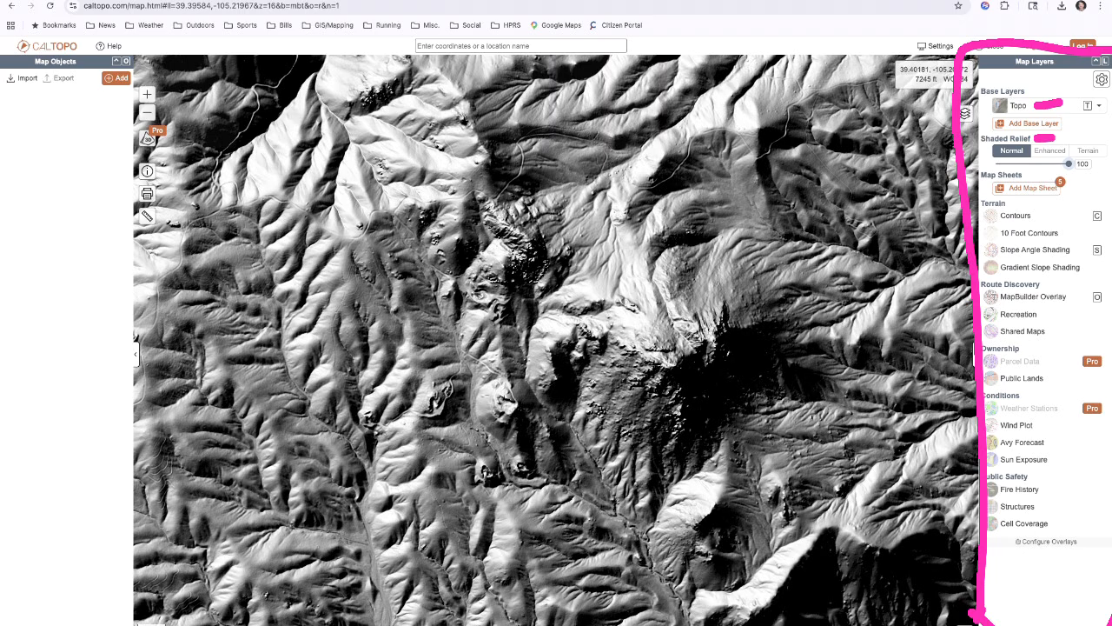
pyautogui.moveTo(1069, 163); pyautogui.dragTo(996, 164)
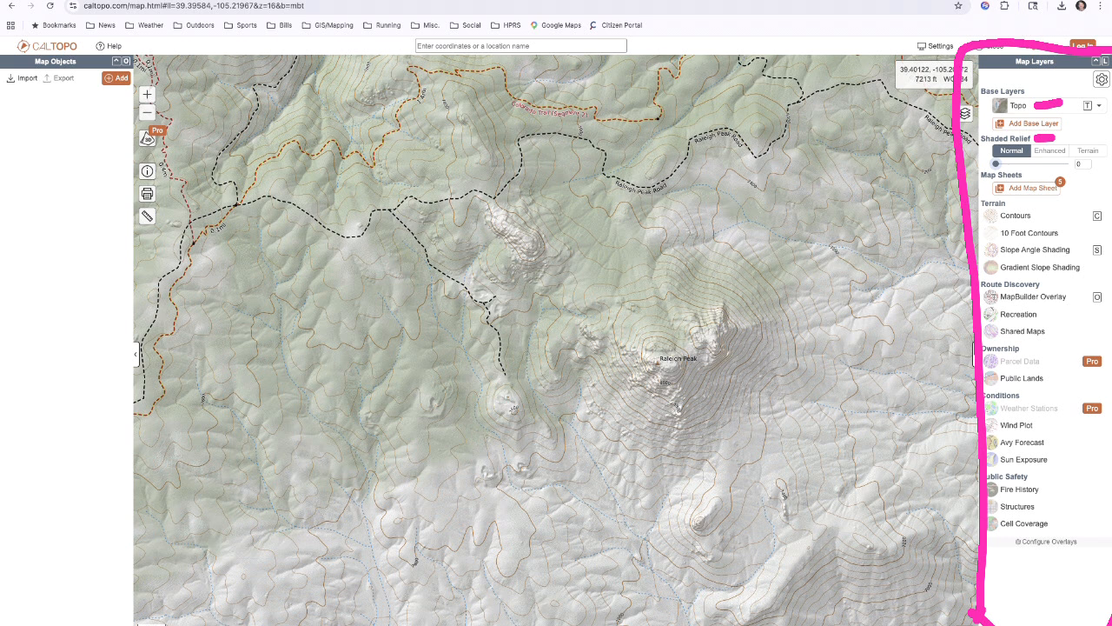
pyautogui.moveTo(996, 163); pyautogui.dragTo(1019, 163)
# - Compare Normal shaded relief at 0 and 100, and examine the bare terrain southwest of Raleigh Peak at full strength
pyautogui.scroll(-2, 785, 202)
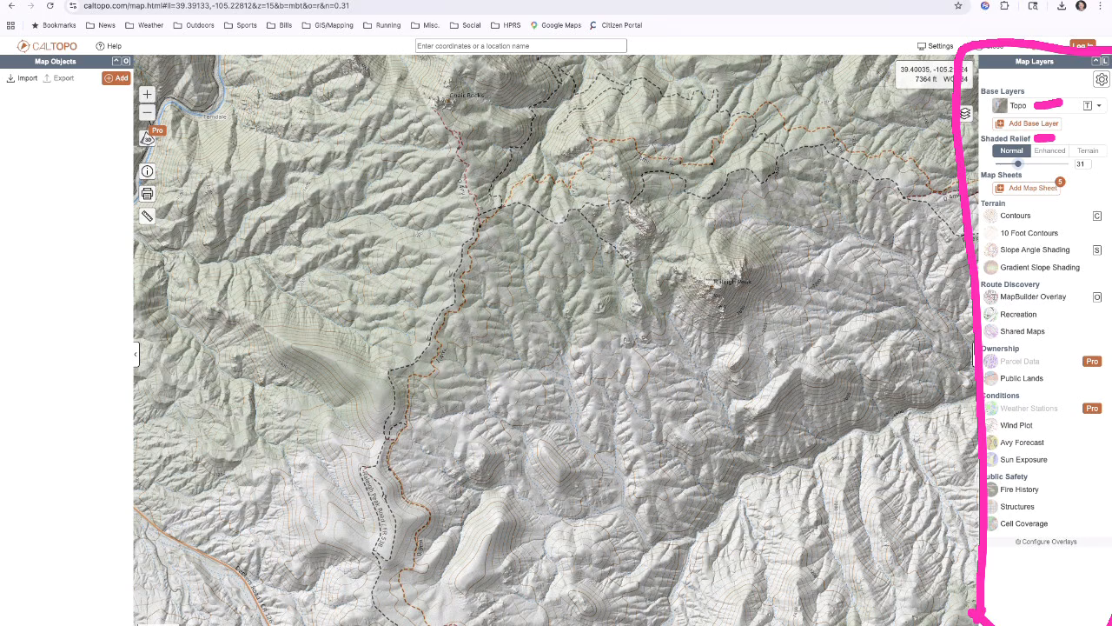
pyautogui.moveTo(1019, 164)
pyautogui.moveTo(1019, 164); pyautogui.dragTo(1018, 164)
pyautogui.moveTo(1017, 164)
pyautogui.mouseDown()
pyautogui.moveTo(1031, 163)
pyautogui.moveTo(996, 163)
pyautogui.mouseUp()
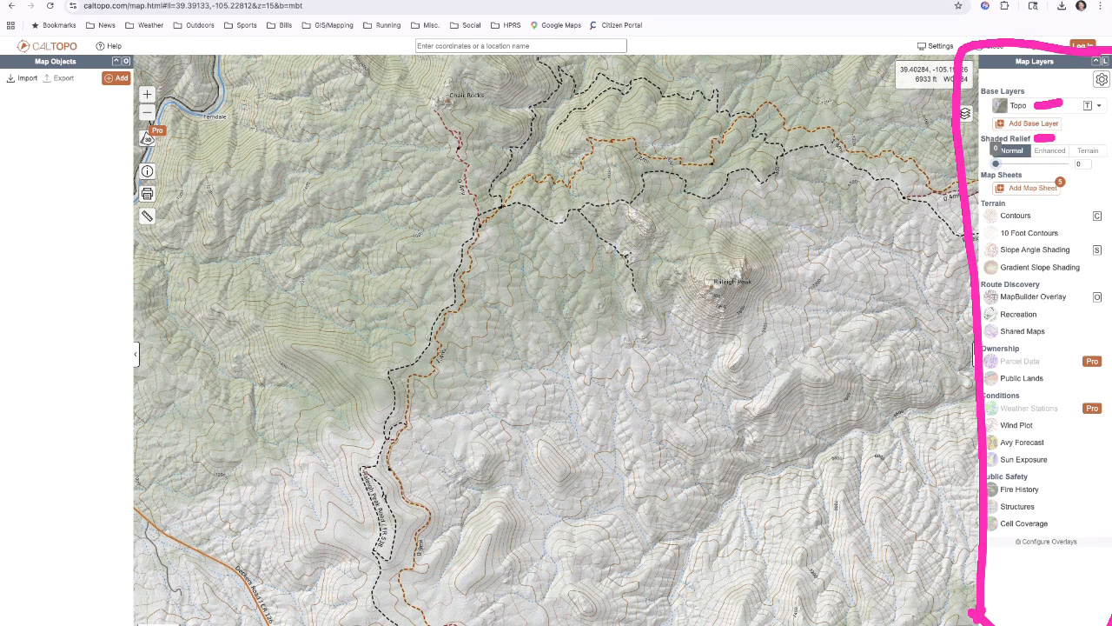
pyautogui.moveTo(996, 164); pyautogui.dragTo(1069, 163)
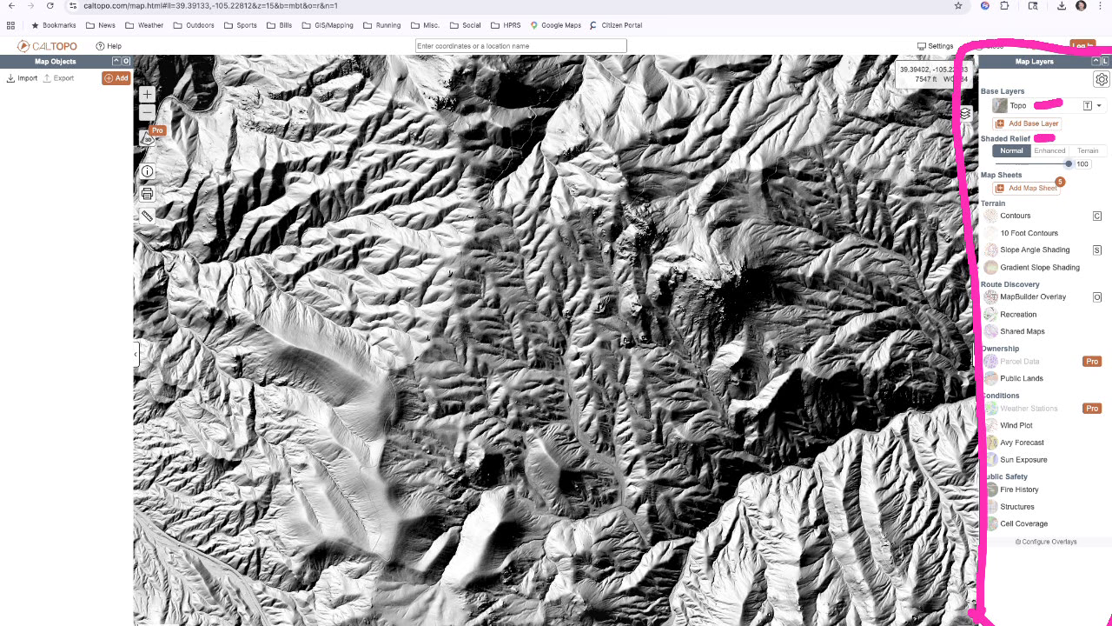
pyautogui.scroll(2, 612, 269)
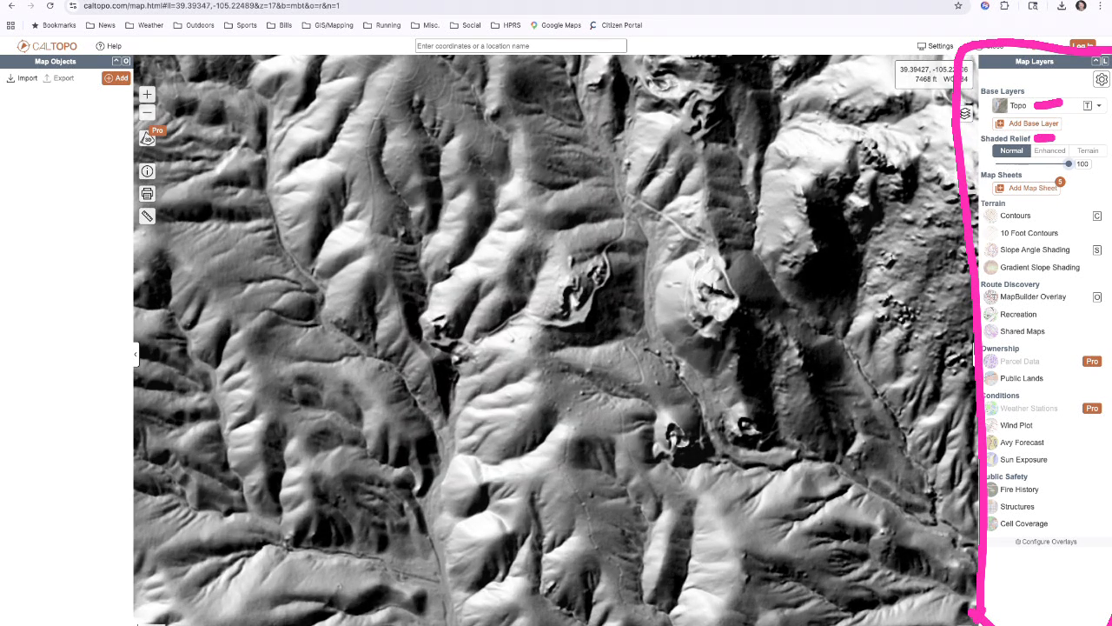
pyautogui.scroll(1, 630, 299)
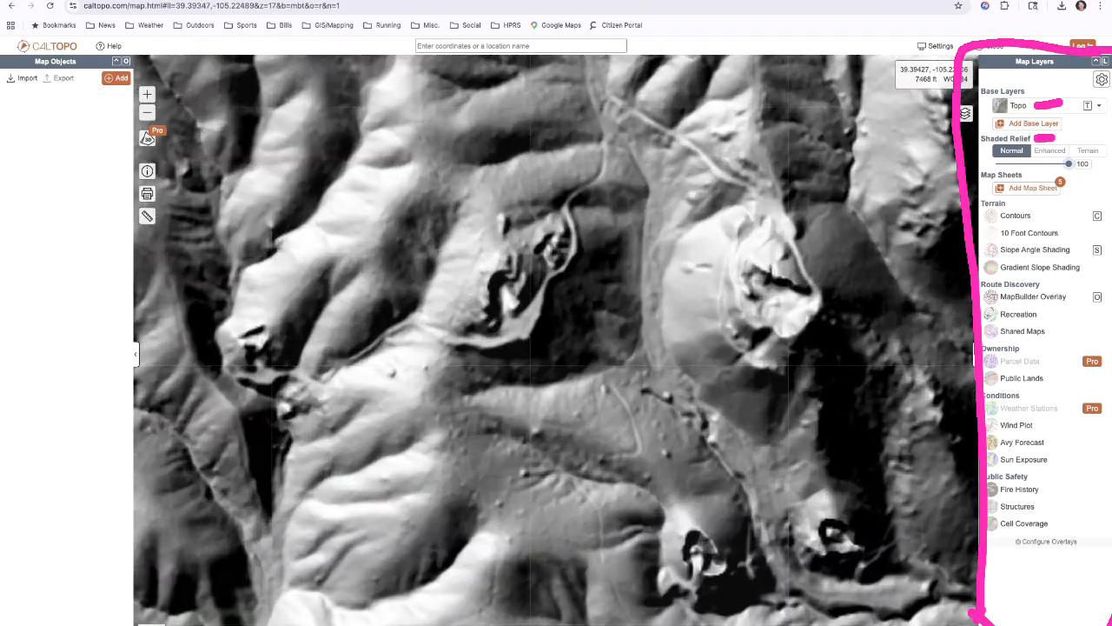
pyautogui.scroll(-1, 630, 70)
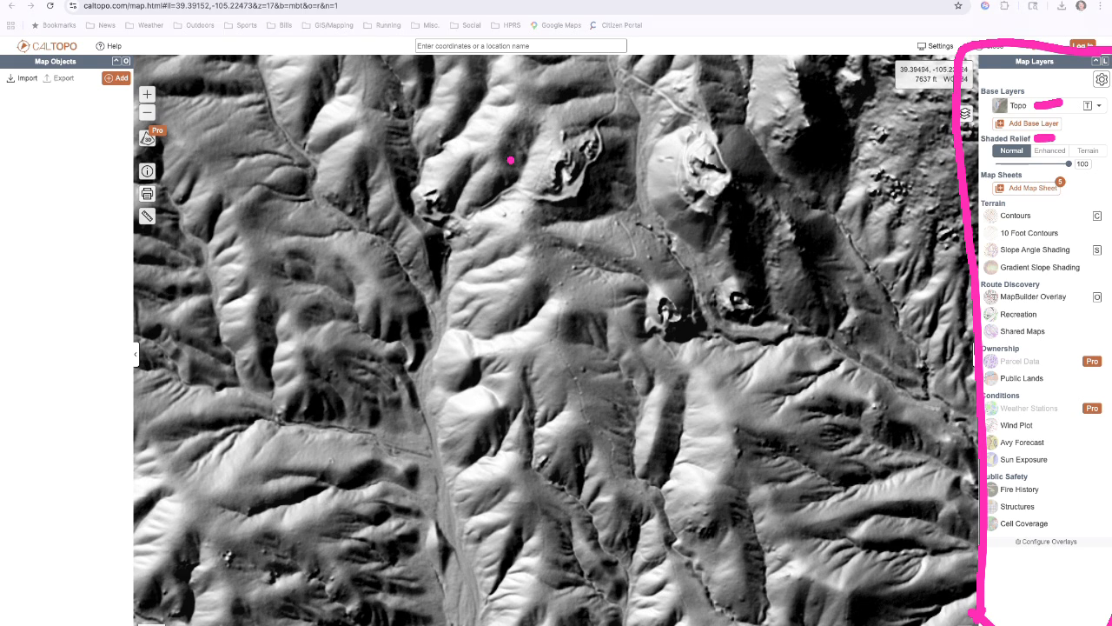
pyautogui.moveTo(560, 169)
pyautogui.mouseDown()
pyautogui.moveTo(561, 184)
pyautogui.moveTo(562, 165)
pyautogui.moveTo(593, 145)
pyautogui.mouseUp()
pyautogui.moveTo(713, 167)
pyautogui.mouseDown()
pyautogui.moveTo(721, 178)
pyautogui.moveTo(683, 163)
pyautogui.moveTo(711, 179)
pyautogui.mouseUp()
pyautogui.moveTo(438, 194); pyautogui.dragTo(423, 201)
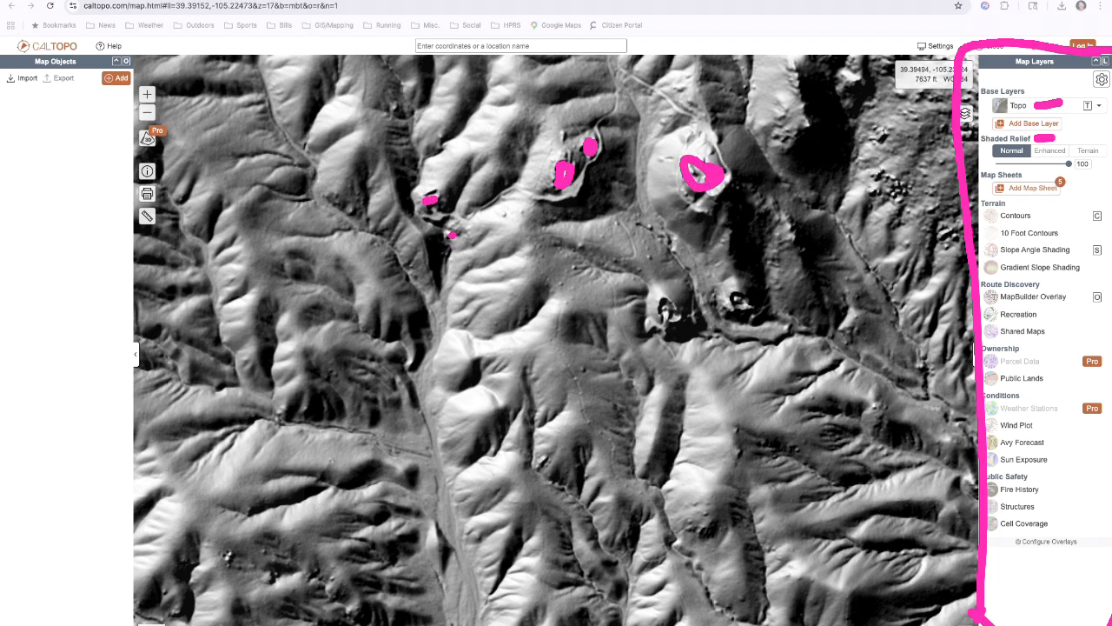
pyautogui.moveTo(670, 306)
pyautogui.mouseDown()
pyautogui.moveTo(690, 317)
pyautogui.moveTo(738, 297)
pyautogui.moveTo(747, 309)
pyautogui.mouseUp()
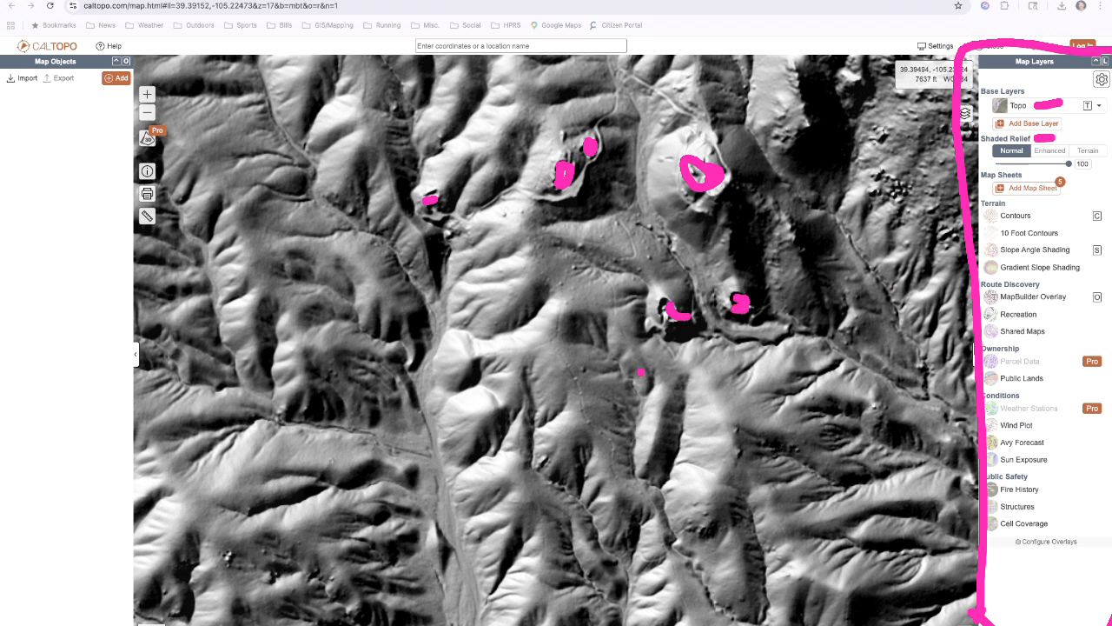
pyautogui.moveTo(629, 492)
pyautogui.mouseDown()
pyautogui.moveTo(614, 436)
pyautogui.moveTo(582, 412)
pyautogui.moveTo(569, 374)
pyautogui.moveTo(562, 332)
pyautogui.moveTo(573, 297)
pyautogui.mouseUp()
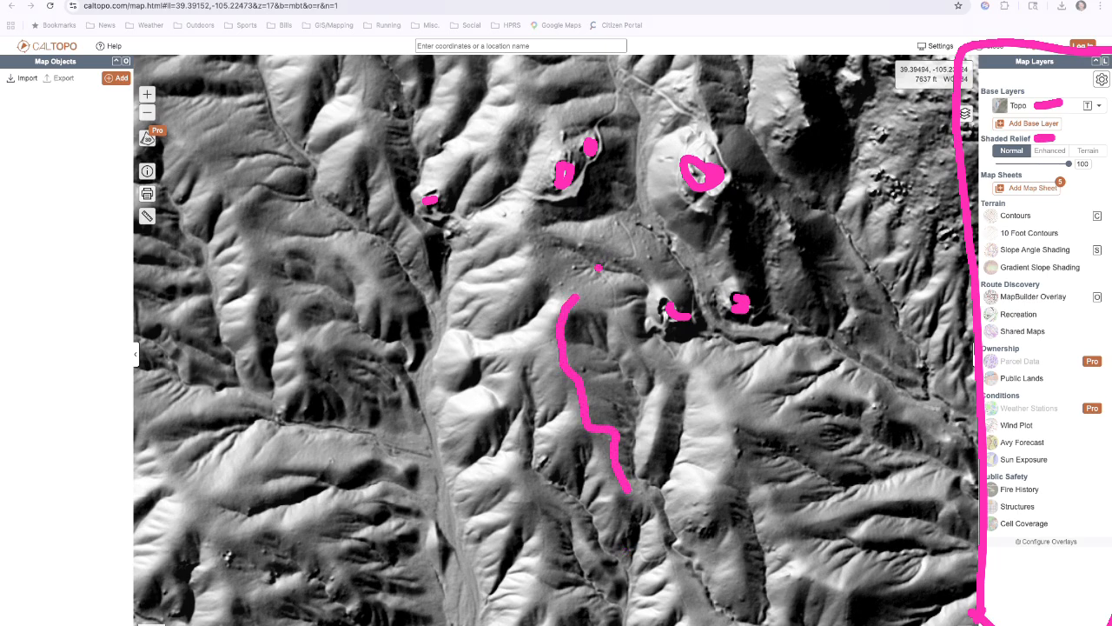
pyautogui.moveTo(627, 325)
pyautogui.mouseDown()
pyautogui.moveTo(600, 261)
pyautogui.moveTo(632, 183)
pyautogui.mouseUp()
pyautogui.moveTo(616, 67)
pyautogui.mouseDown()
pyautogui.moveTo(595, 159)
pyautogui.moveTo(564, 193)
pyautogui.moveTo(532, 195)
pyautogui.mouseUp()
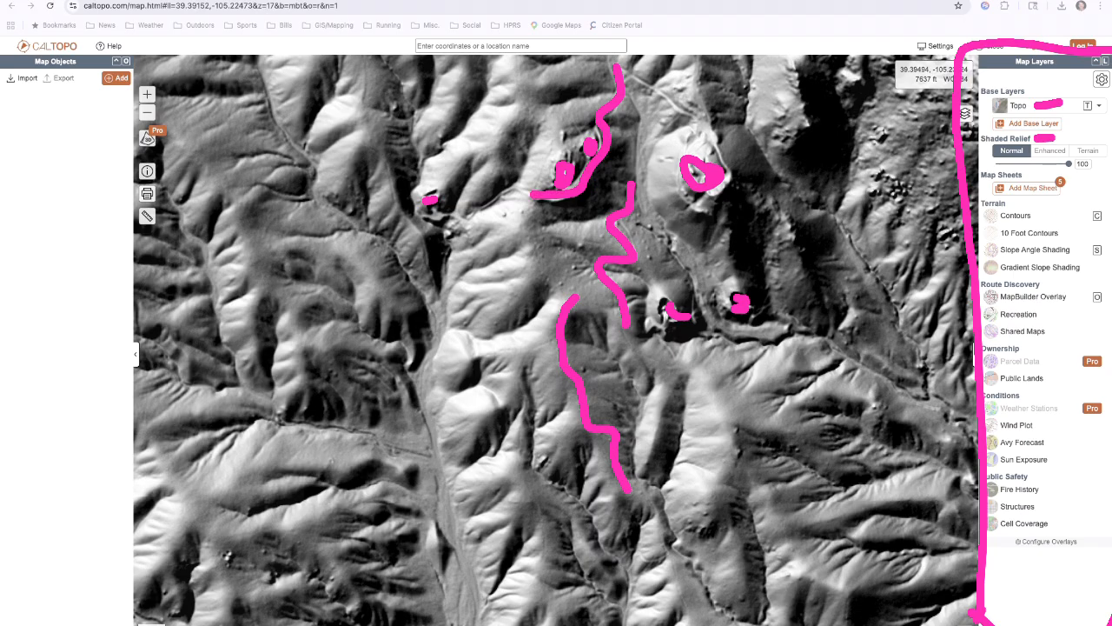
pyautogui.moveTo(620, 67)
pyautogui.mouseDown()
pyautogui.moveTo(708, 130)
pyautogui.moveTo(727, 180)
pyautogui.mouseUp()
pyautogui.click(711, 199)
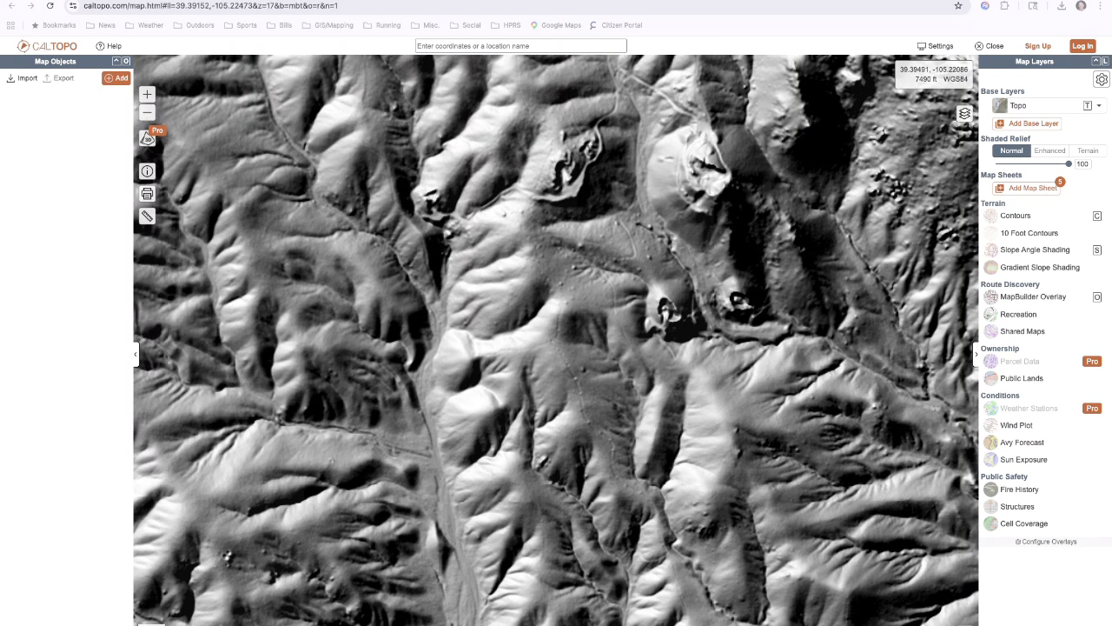
# - Set the Normal shaded relief strength to 30
pyautogui.moveTo(1069, 163)
pyautogui.mouseDown()
pyautogui.moveTo(1007, 163)
pyautogui.moveTo(1019, 163)
pyautogui.mouseUp()
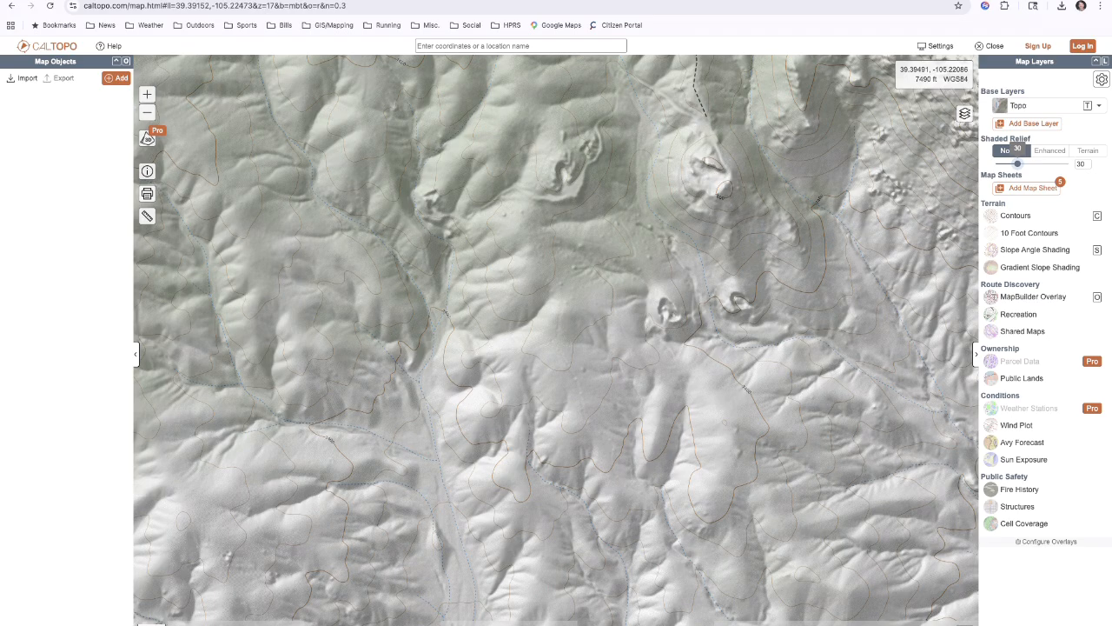
pyautogui.scroll(-1, 939, 185)
pyautogui.moveTo(918, 146); pyautogui.dragTo(667, 315)
pyautogui.moveTo(765, 142); pyautogui.dragTo(672, 158)
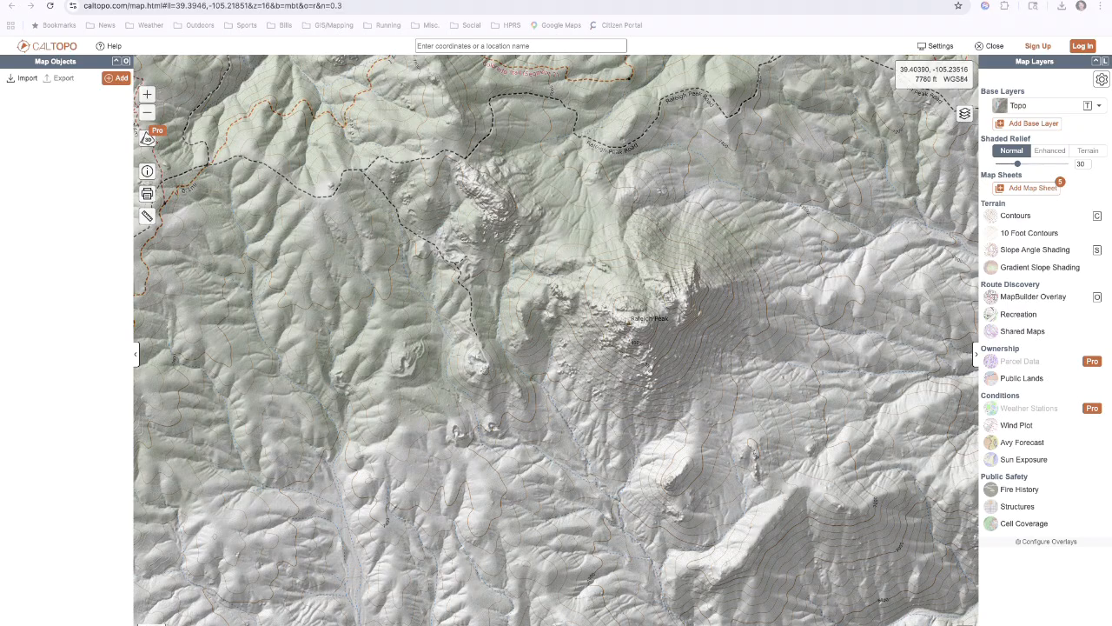
pyautogui.moveTo(1, 50)
pyautogui.mouseDown()
pyautogui.moveTo(148, 54)
pyautogui.moveTo(139, 240)
pyautogui.moveTo(149, 408)
pyautogui.mouseUp()
pyautogui.moveTo(10, 91)
pyautogui.mouseDown()
pyautogui.moveTo(139, 87)
pyautogui.moveTo(107, 59)
pyautogui.moveTo(91, 101)
pyautogui.mouseUp()
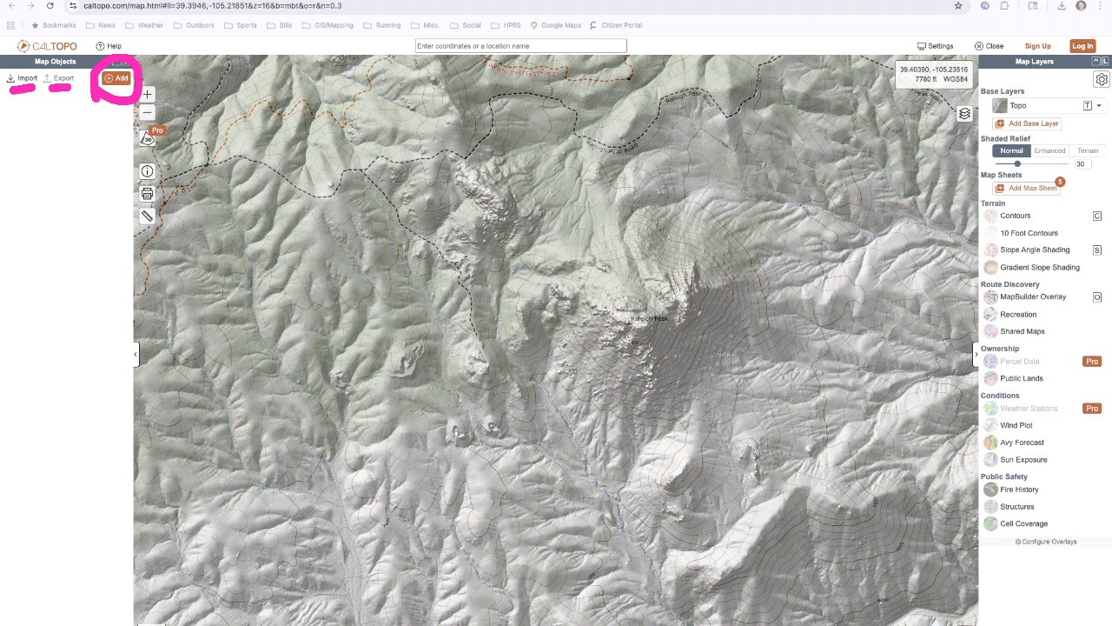
pyautogui.press('Escape')
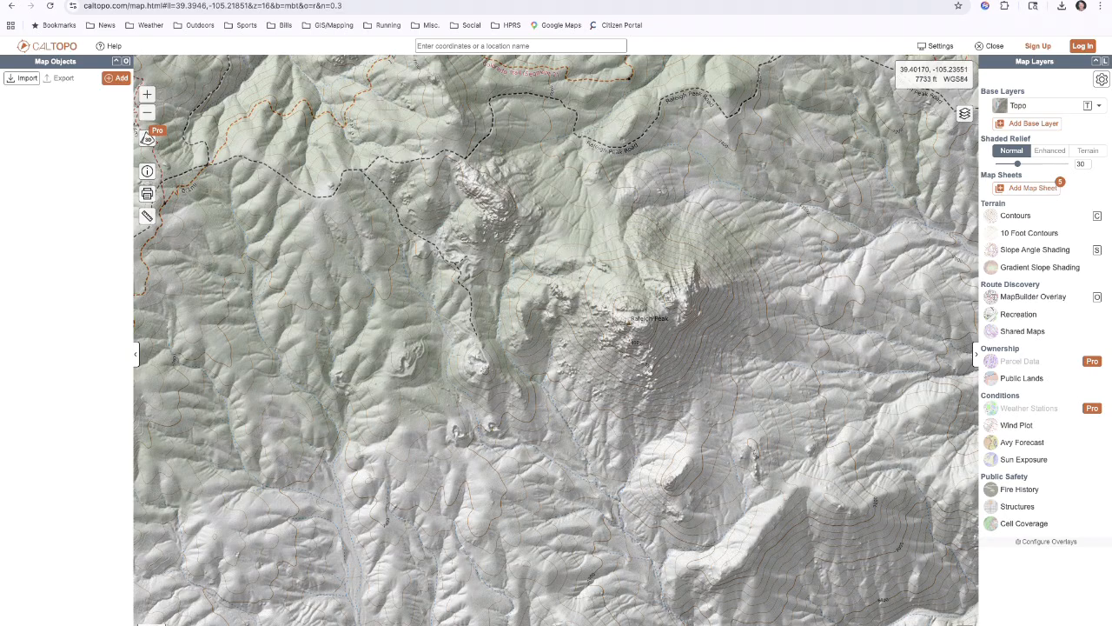
# - Open the map object importer and cancel it without choosing a file
pyautogui.click(22, 77)
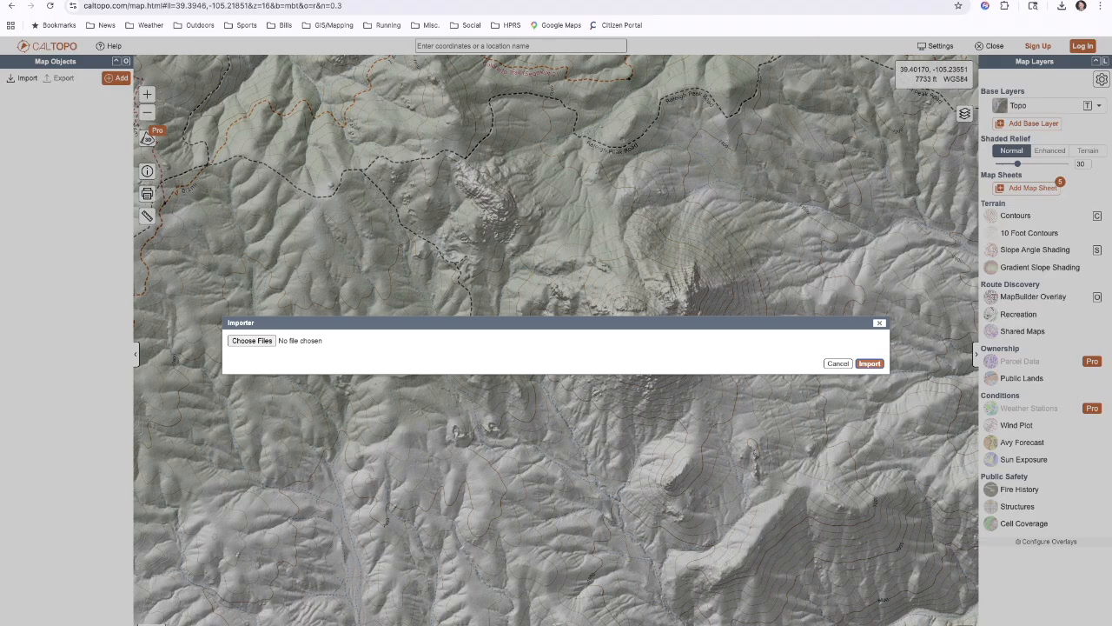
pyautogui.click(838, 364)
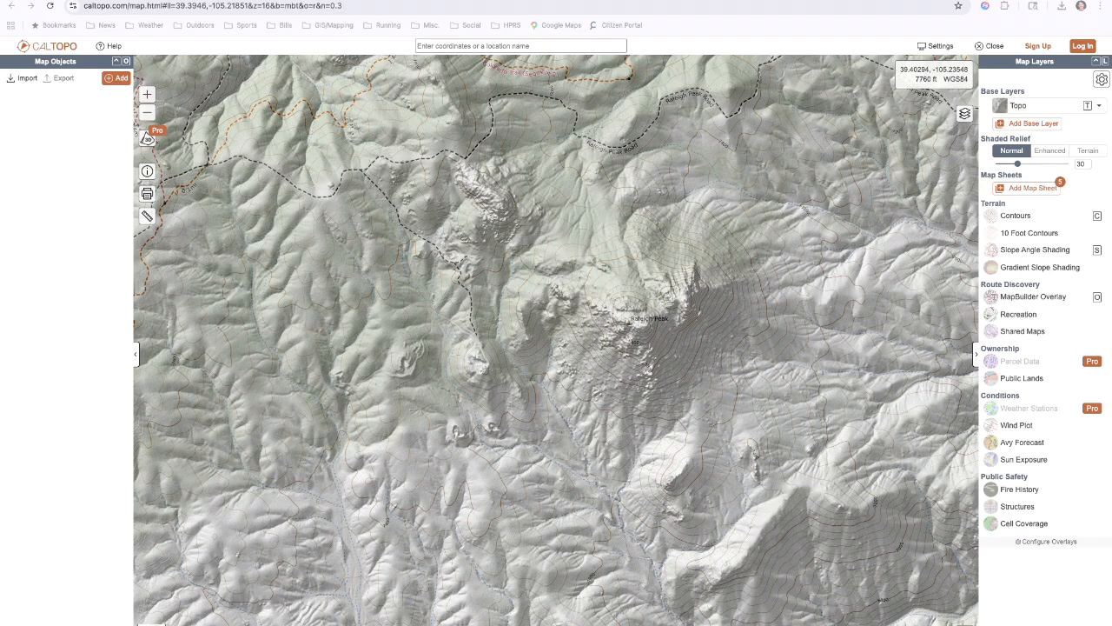
# - Open the list of addable map objects and examine types such as marker, line, buffer and folder
pyautogui.moveTo(34, 67)
pyautogui.mouseDown()
pyautogui.moveTo(7, 97)
pyautogui.moveTo(137, 90)
pyautogui.moveTo(101, 57)
pyautogui.moveTo(95, 90)
pyautogui.mouseUp()
pyautogui.click(116, 78)
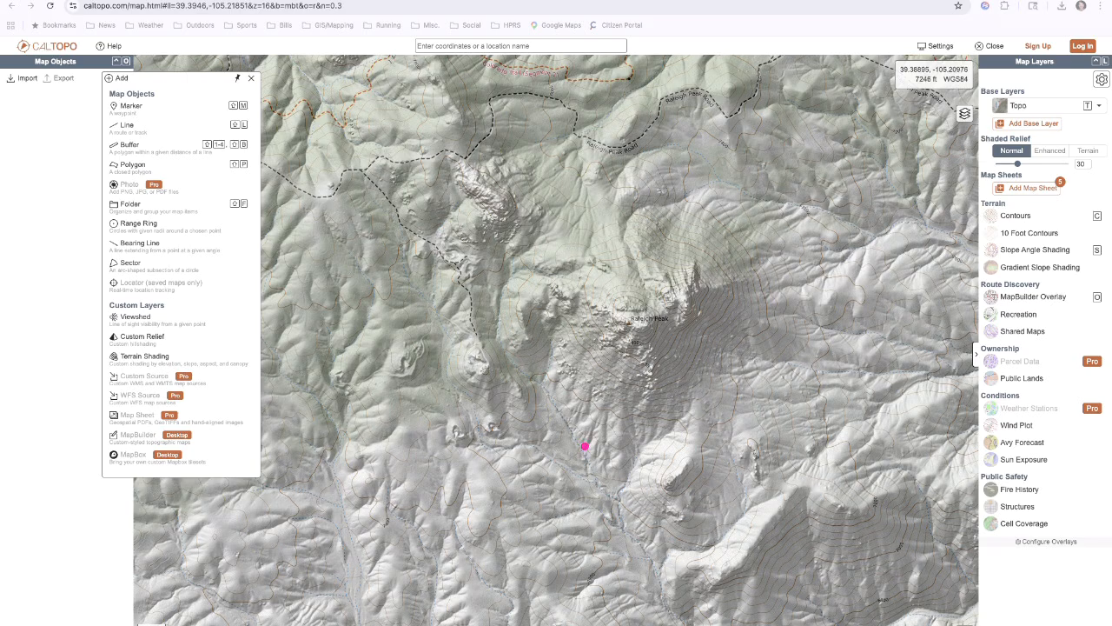
pyautogui.moveTo(138, 125)
pyautogui.mouseDown()
pyautogui.moveTo(167, 126)
pyautogui.moveTo(168, 142)
pyautogui.mouseUp()
pyautogui.moveTo(143, 206); pyautogui.dragTo(173, 203)
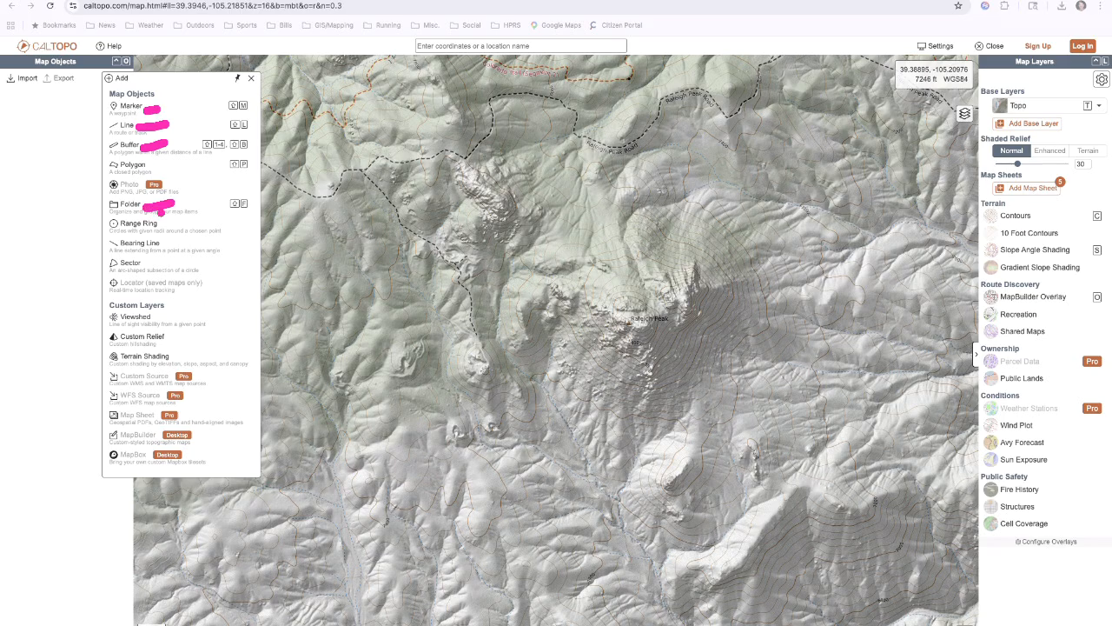
pyautogui.moveTo(160, 250); pyautogui.dragTo(185, 245)
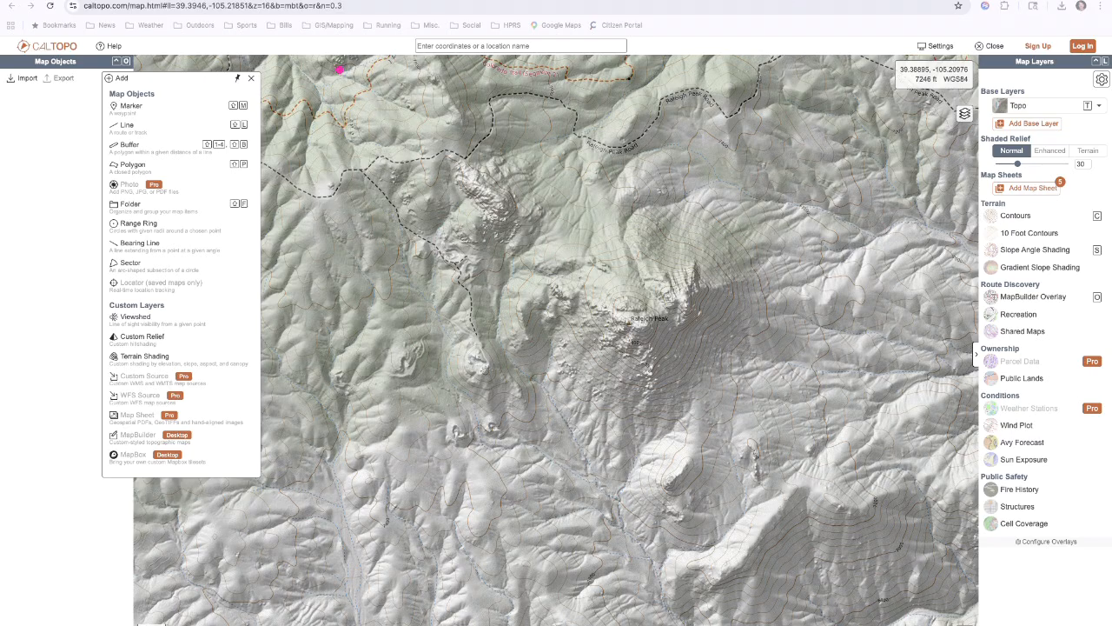
pyautogui.moveTo(145, 210); pyautogui.dragTo(180, 209)
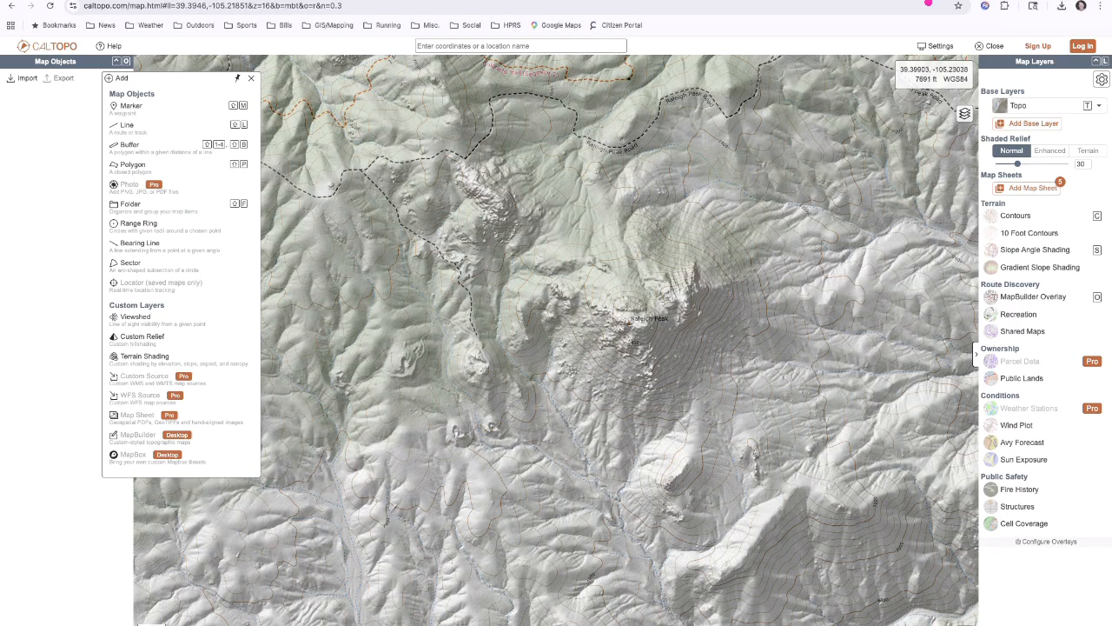
# - Add a folder named Routes to the map objects
pyautogui.hotkey('shift', 'f')
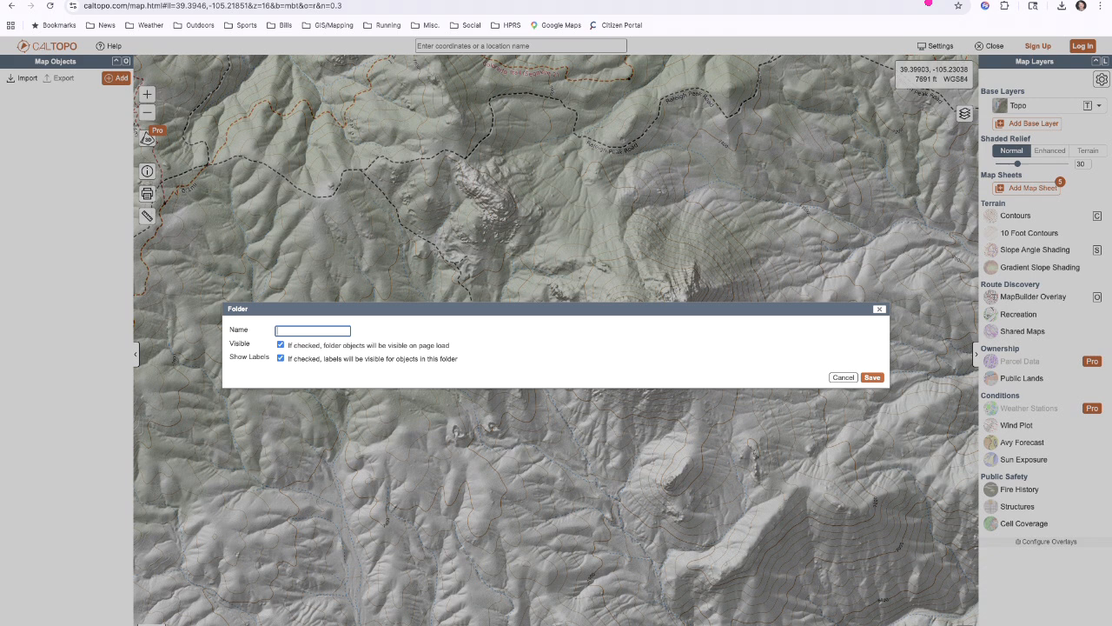
pyautogui.write('Routes')
pyautogui.press('Return')
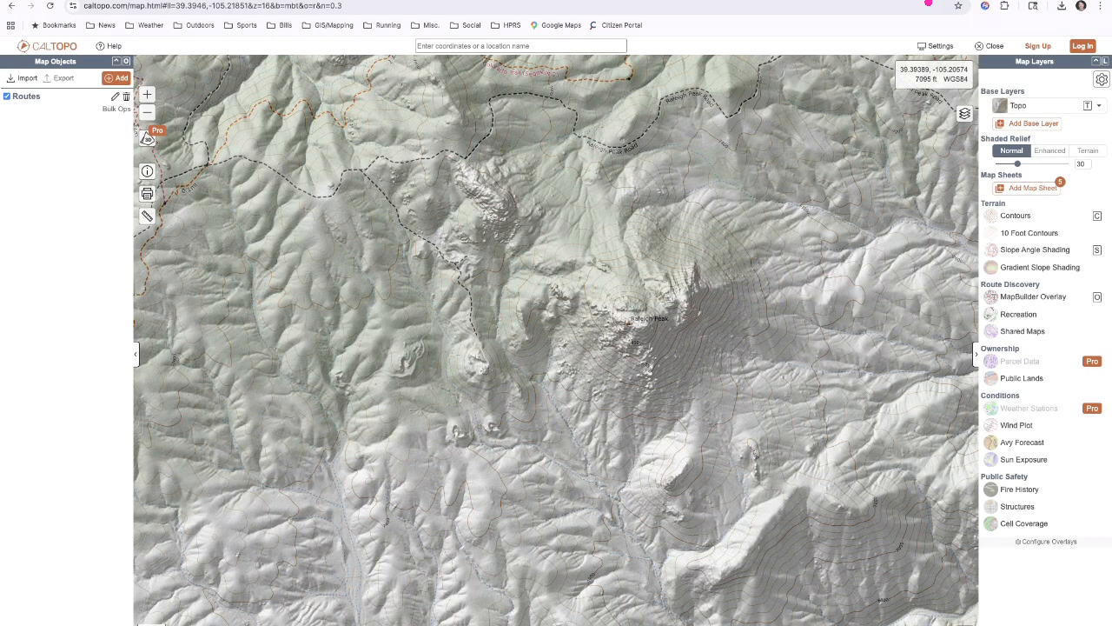
# - View the Routes folder's name, visibility and label settings and close them without saving
pyautogui.click(115, 97)
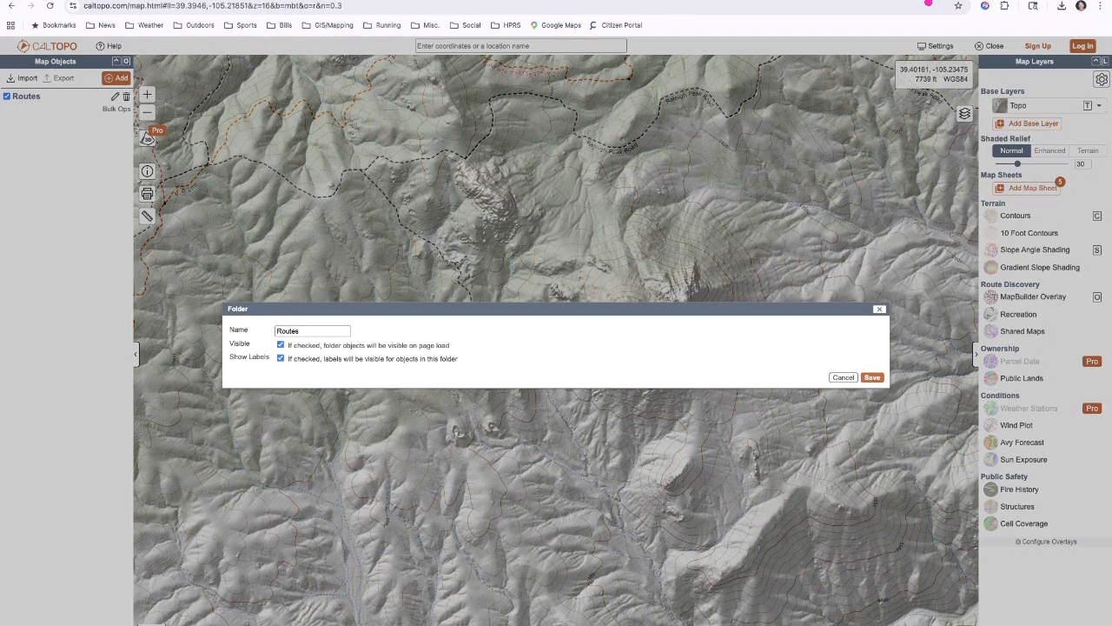
pyautogui.click(843, 378)
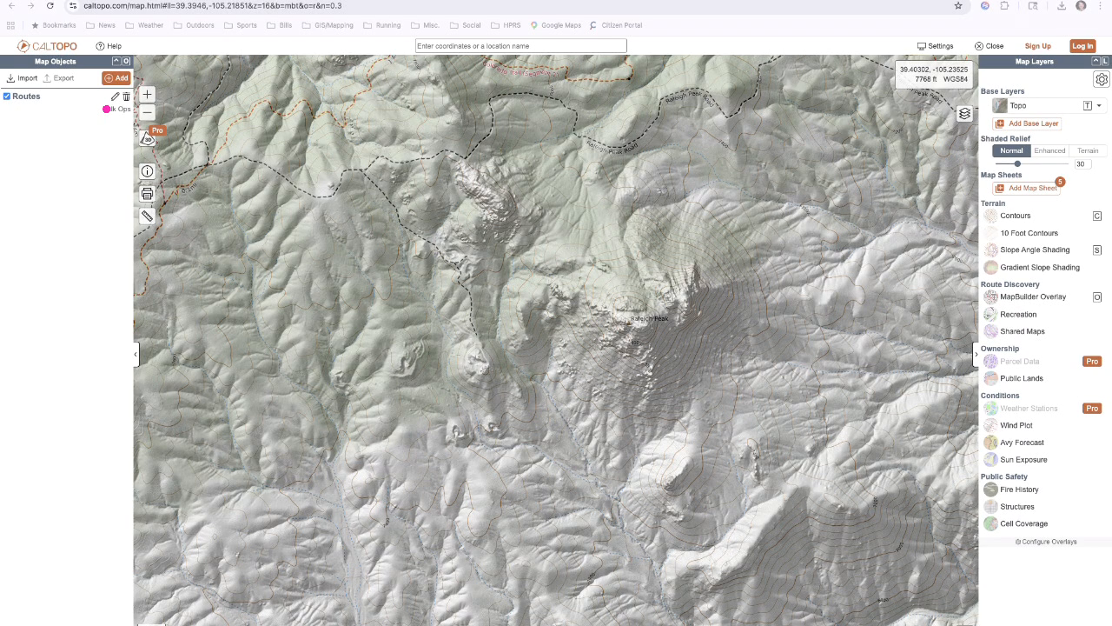
# - Delete the Routes folder from the map objects
pyautogui.moveTo(114, 106)
pyautogui.mouseDown()
pyautogui.moveTo(115, 124)
pyautogui.moveTo(130, 127)
pyautogui.mouseUp()
pyautogui.click(126, 96)
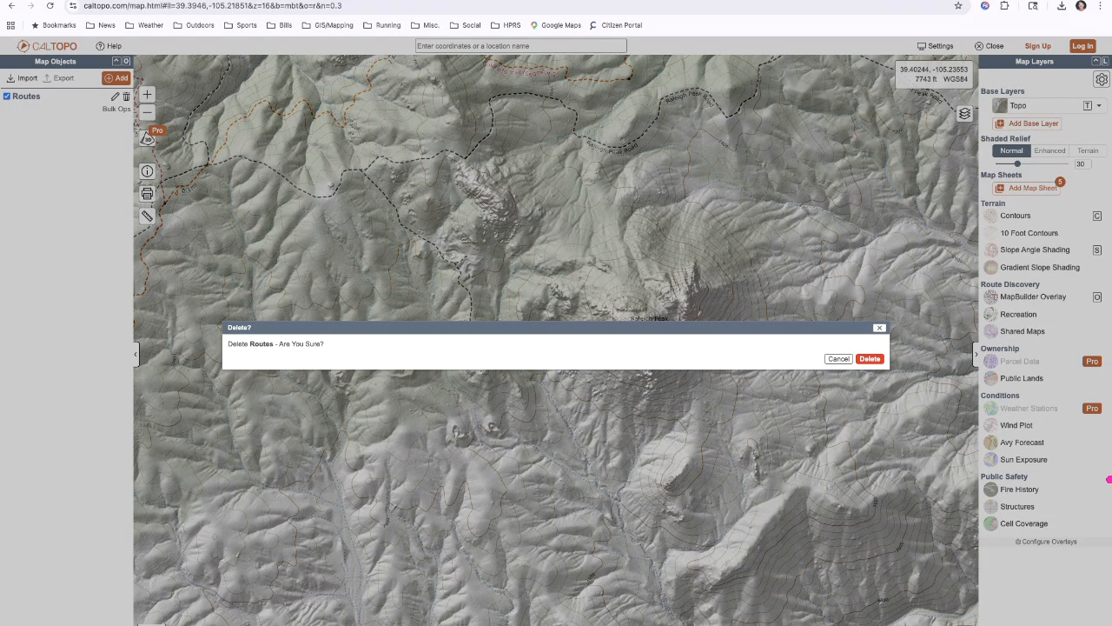
pyautogui.click(870, 359)
# - Create a new map object folder named Routes with visibility and labels enabled
pyautogui.click(117, 78)
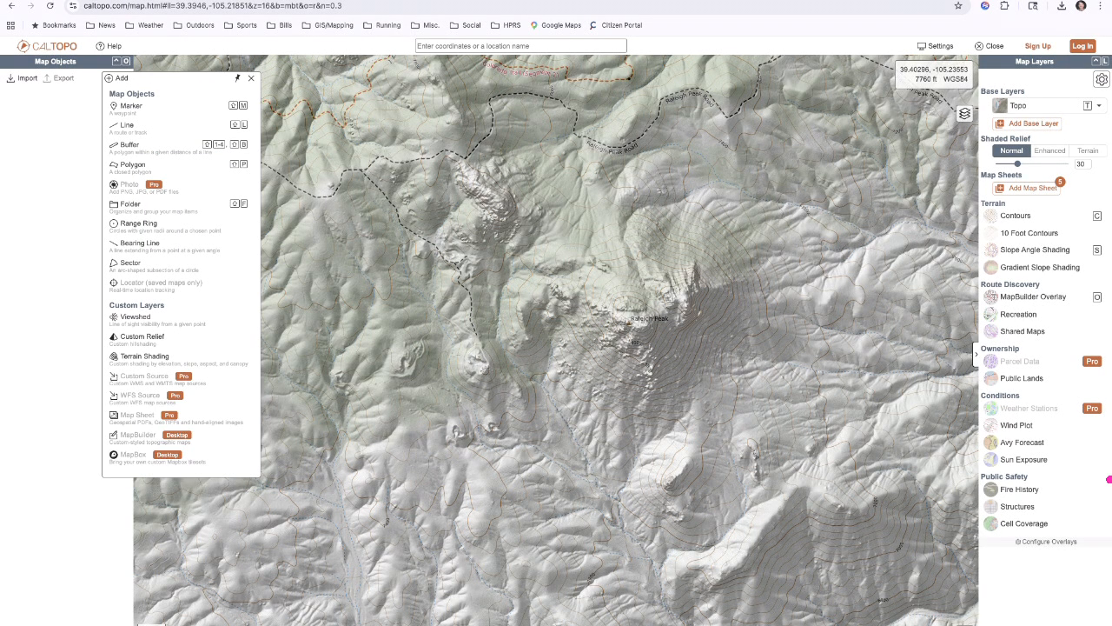
pyautogui.hotkey('shift', 'f')
pyautogui.write('Rou')
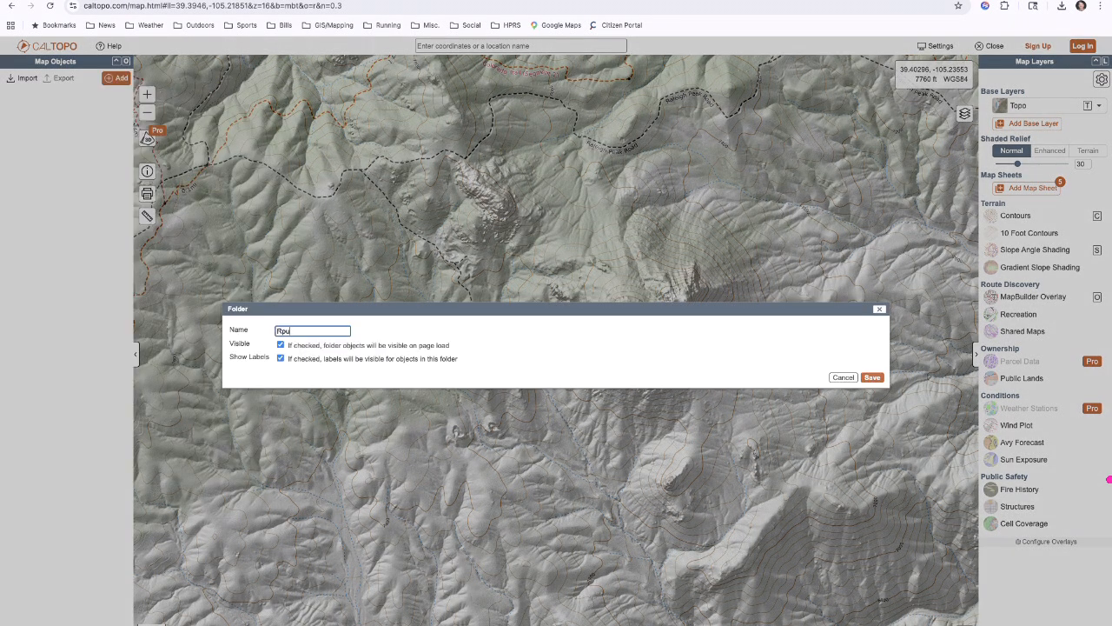
pyautogui.write('tes')
pyautogui.press('Return')
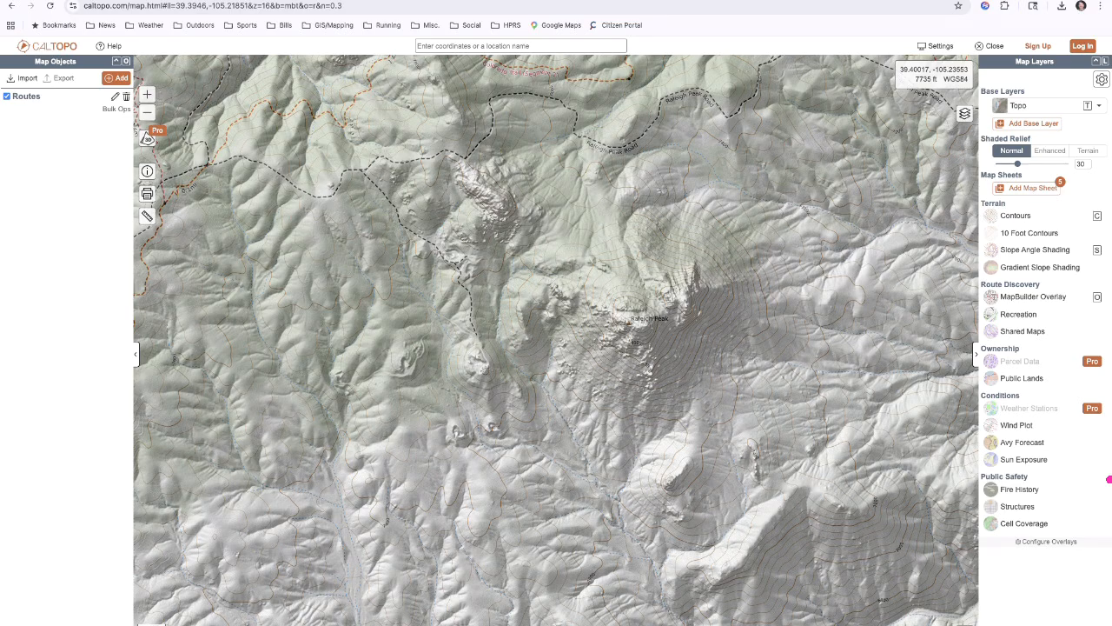
# - View the Routes folder's settings and its bulk operations, closing both without changes
pyautogui.click(115, 97)
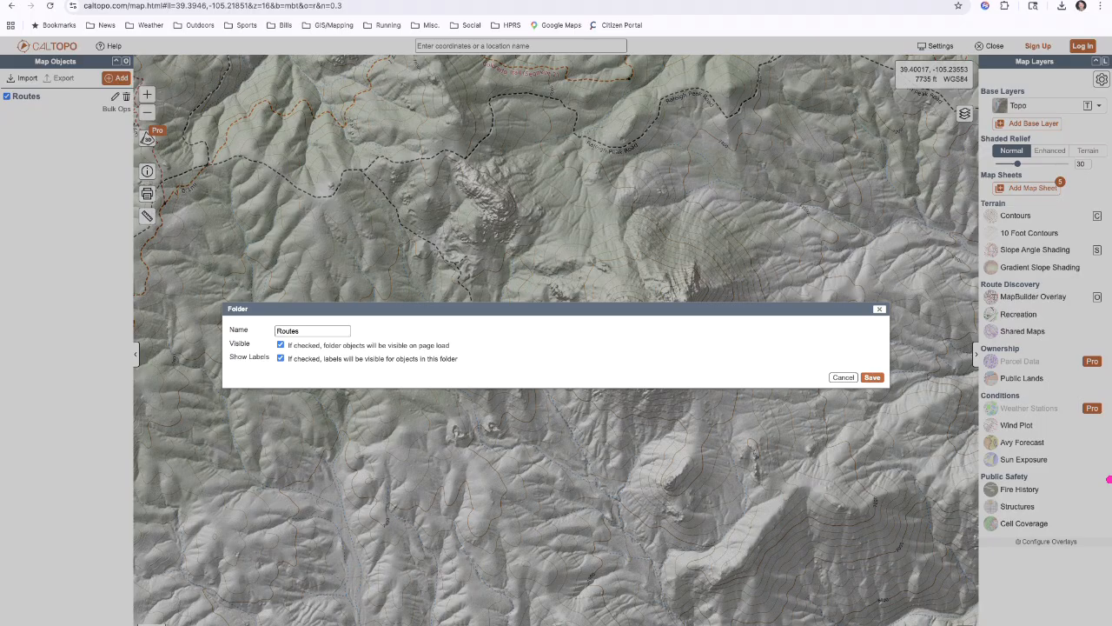
pyautogui.click(843, 377)
pyautogui.click(117, 109)
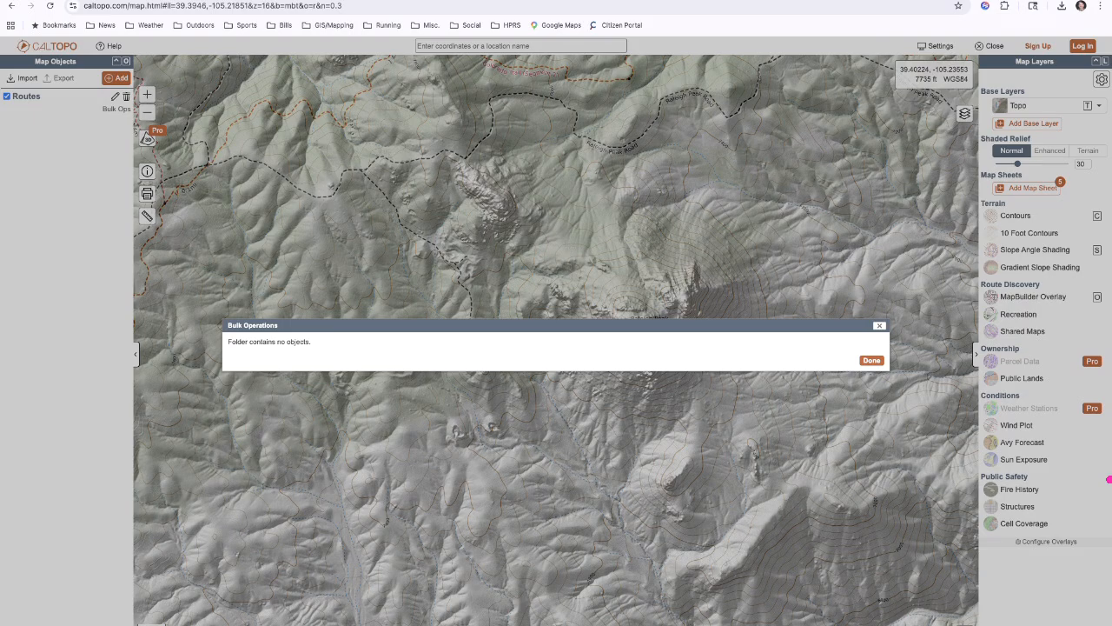
pyautogui.click(872, 360)
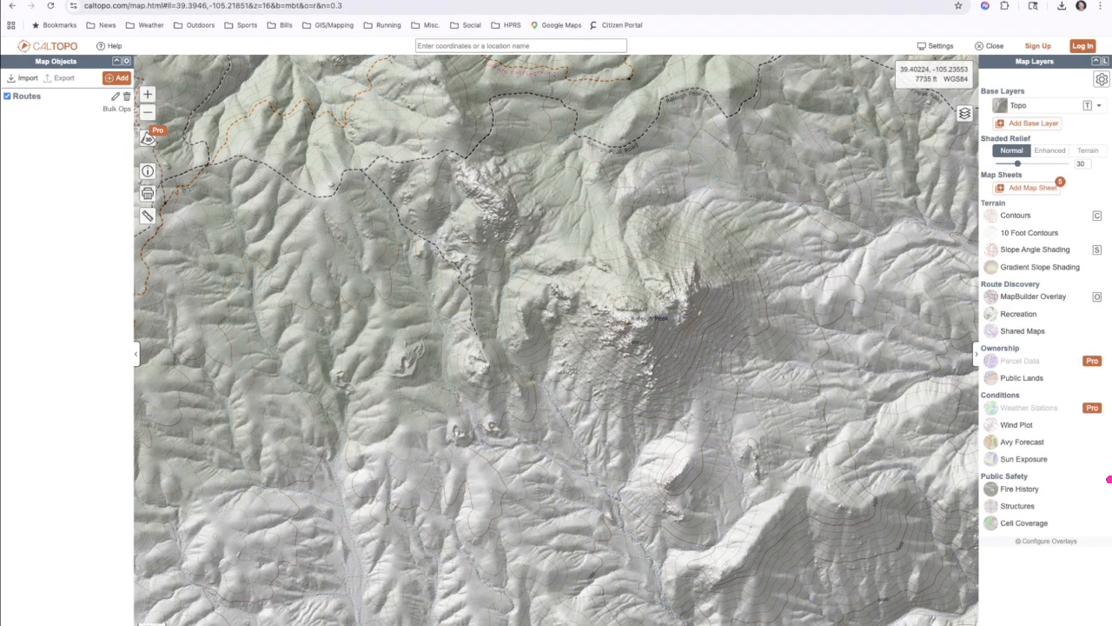
# - Add two map object folders named Waypoints and Water, keeping visibility and labels enabled
pyautogui.click(116, 77)
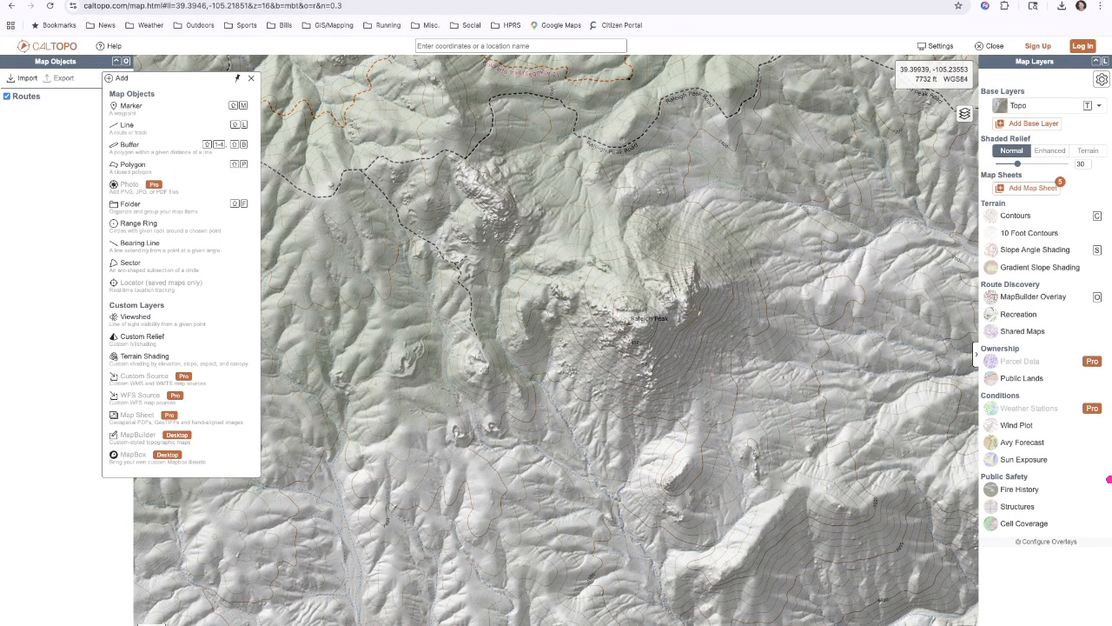
pyautogui.click(130, 204)
pyautogui.write('Waypoints')
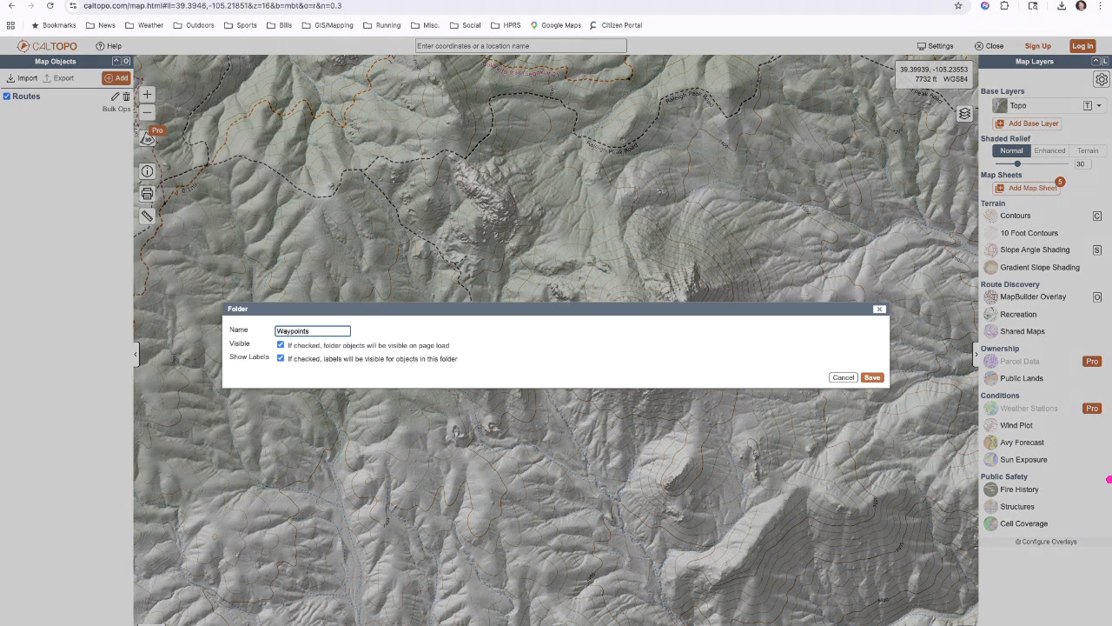
pyautogui.press('Return')
pyautogui.click(116, 78)
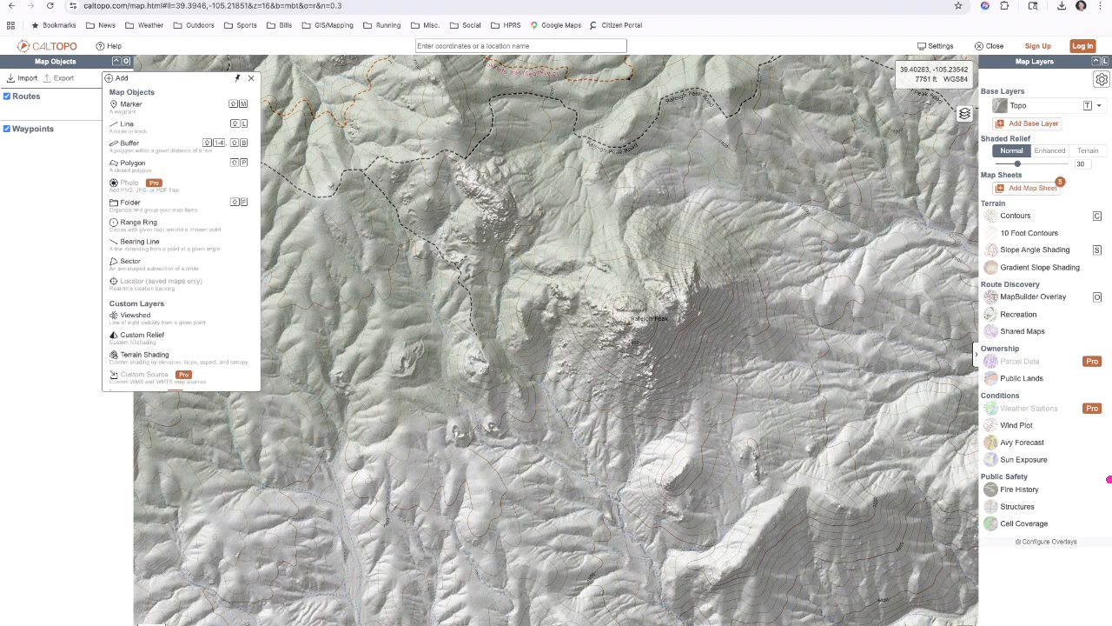
pyautogui.click(130, 204)
pyautogui.write('Water')
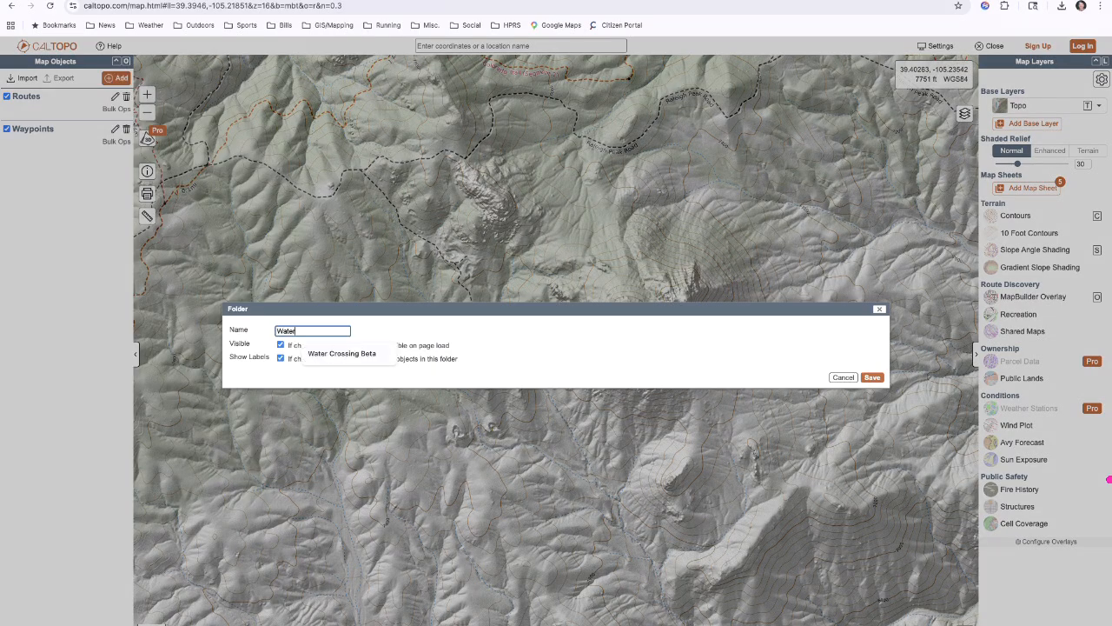
pyautogui.press('Return')
# - Add two more map object folders named POI and Quitter Routes, with visibility and labels enabled
pyautogui.click(116, 78)
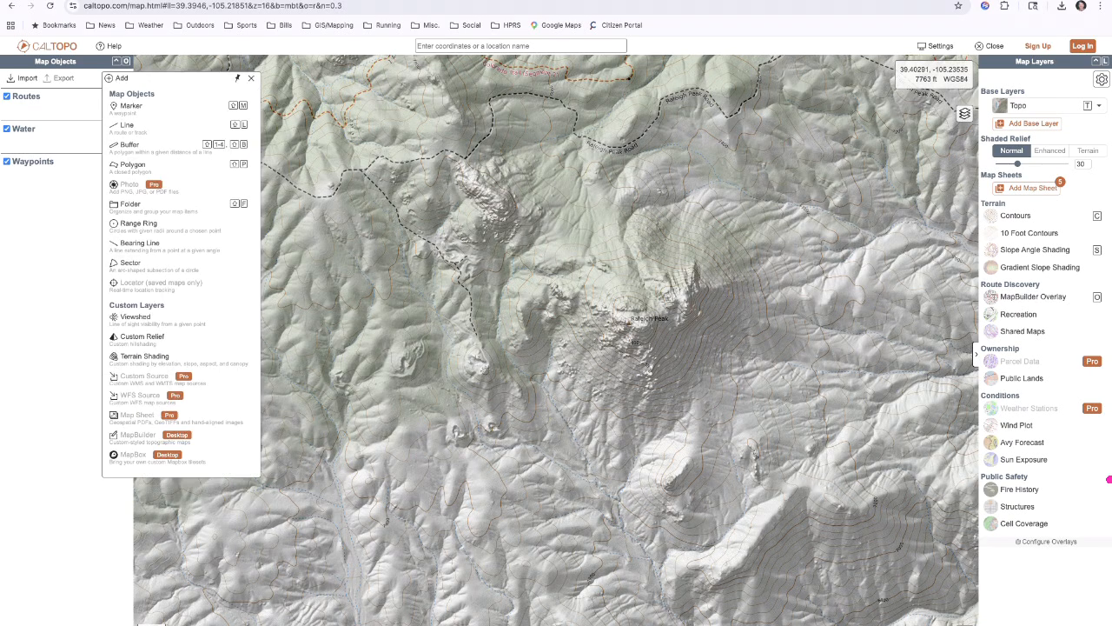
pyautogui.click(131, 205)
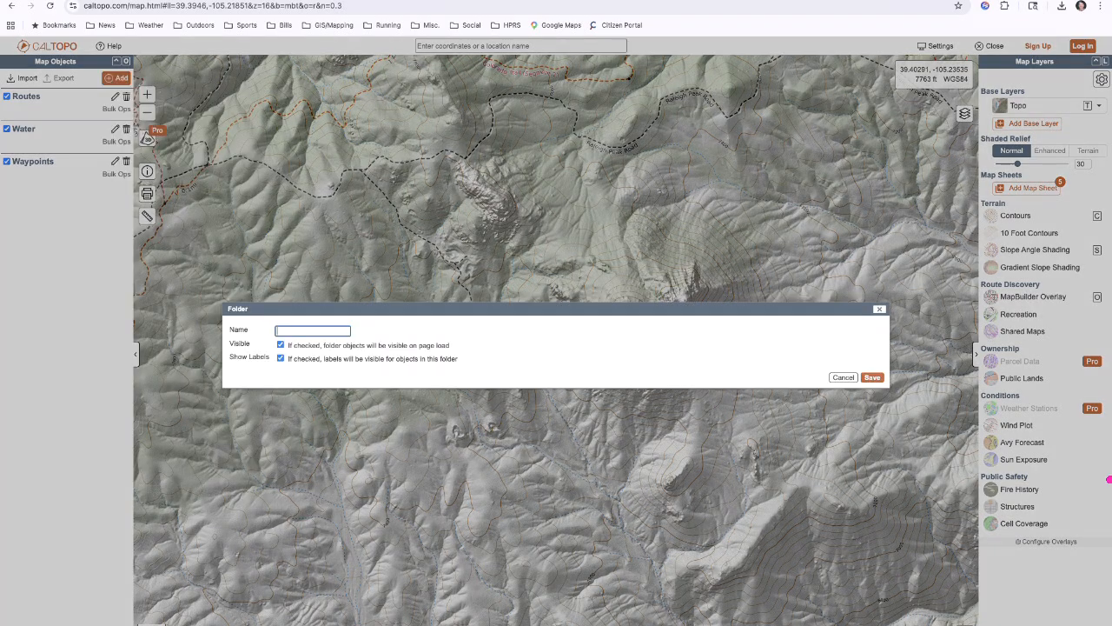
pyautogui.write('POI')
pyautogui.press('Return')
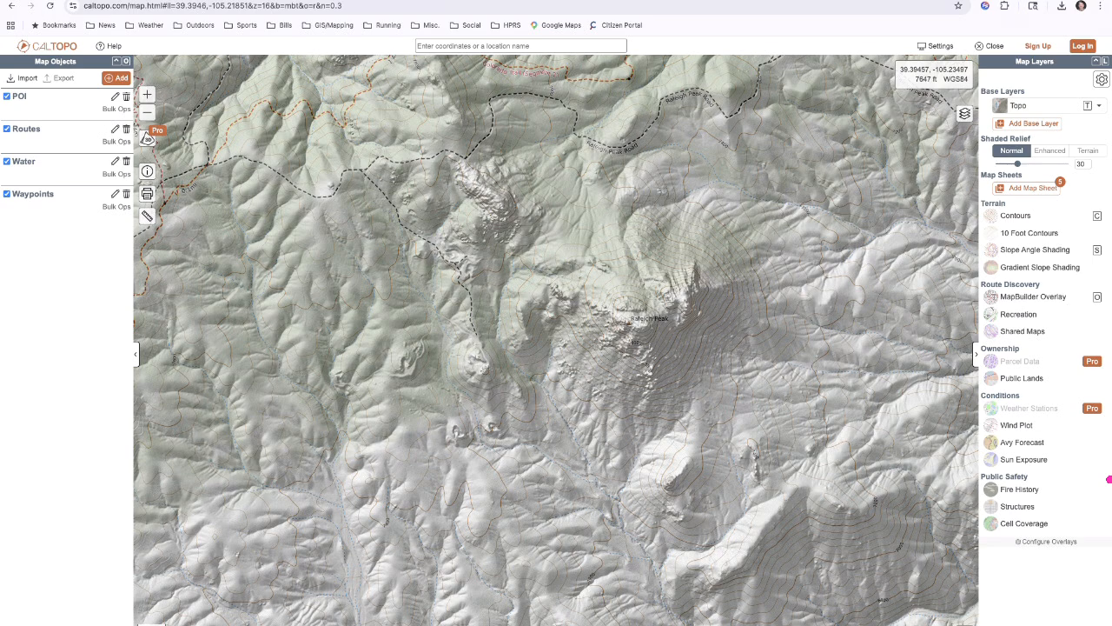
pyautogui.click(117, 78)
pyautogui.click(131, 204)
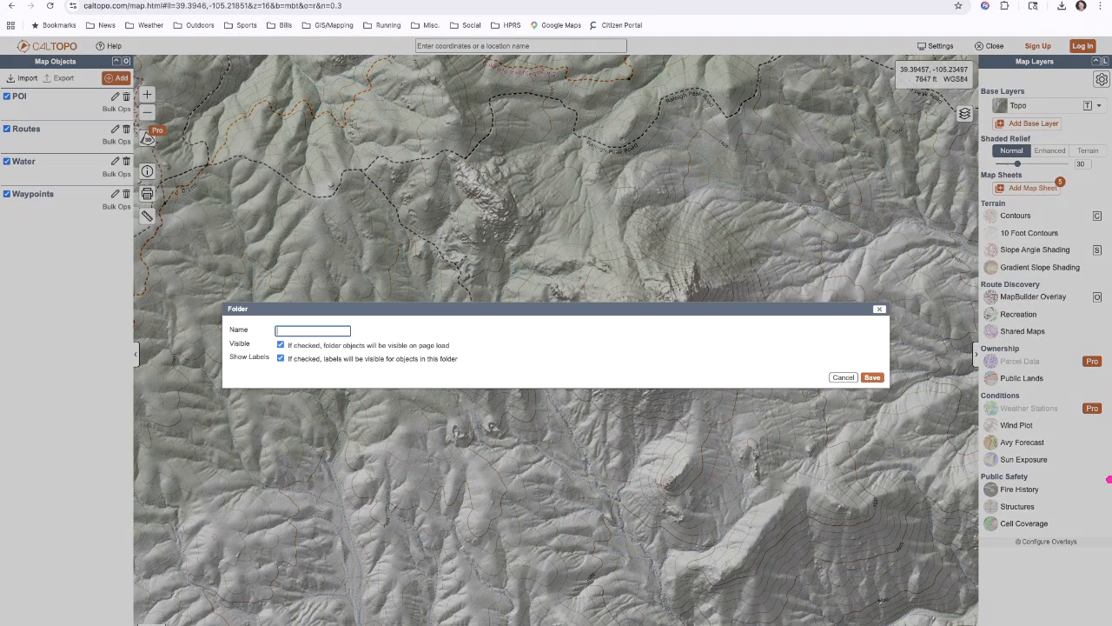
pyautogui.write('Quitter Routes')
pyautogui.press('Return')
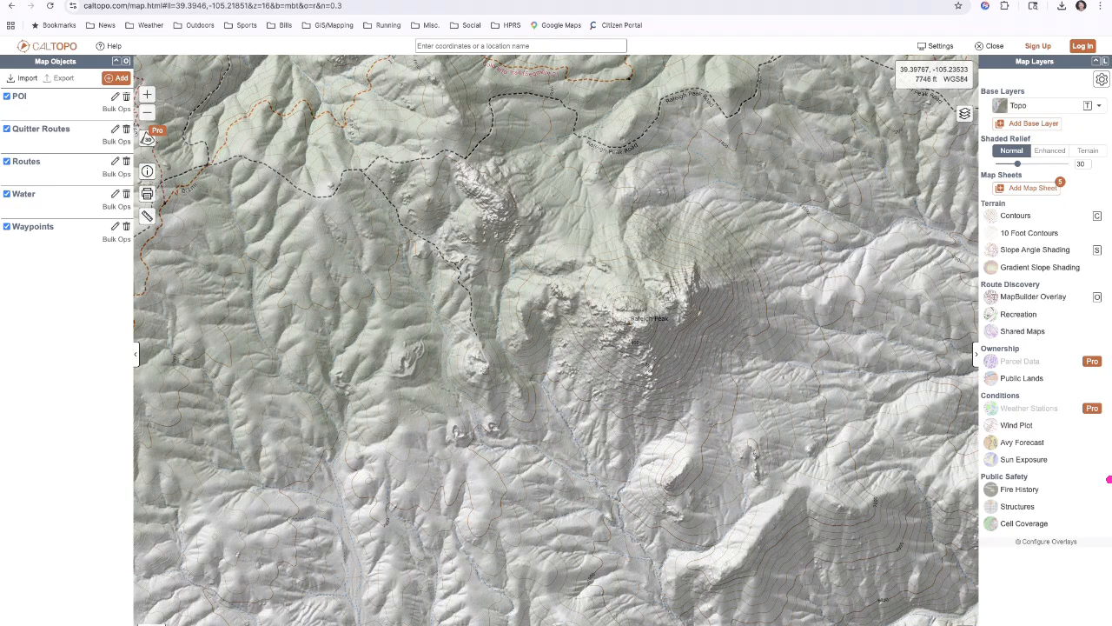
# - Start a new line object with snapping to OSM and assign it to the Routes folder
pyautogui.click(117, 78)
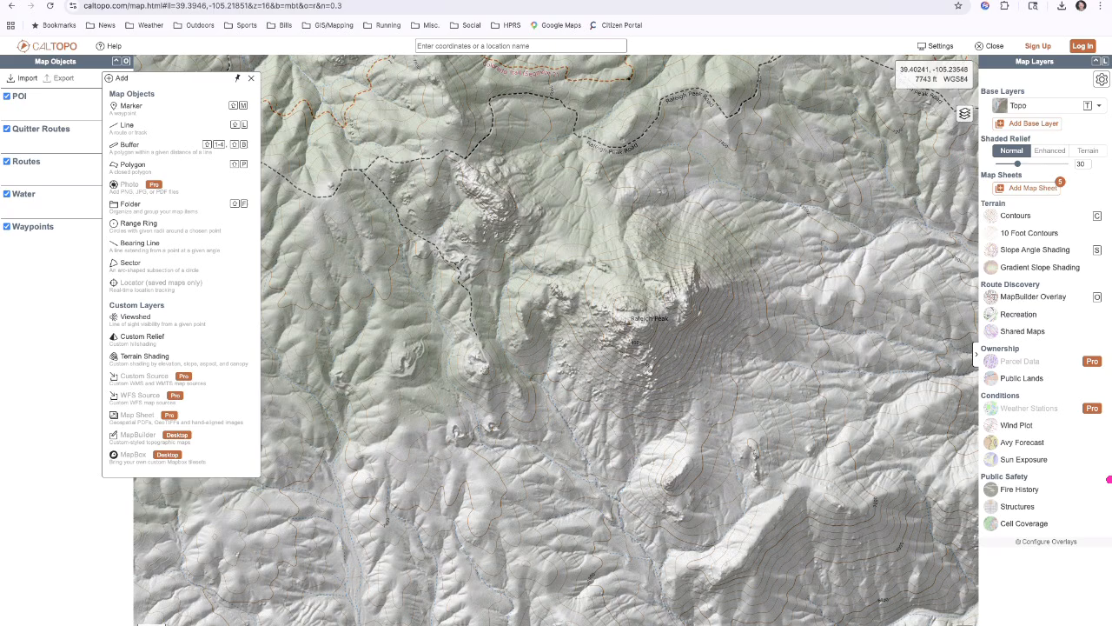
pyautogui.click(127, 125)
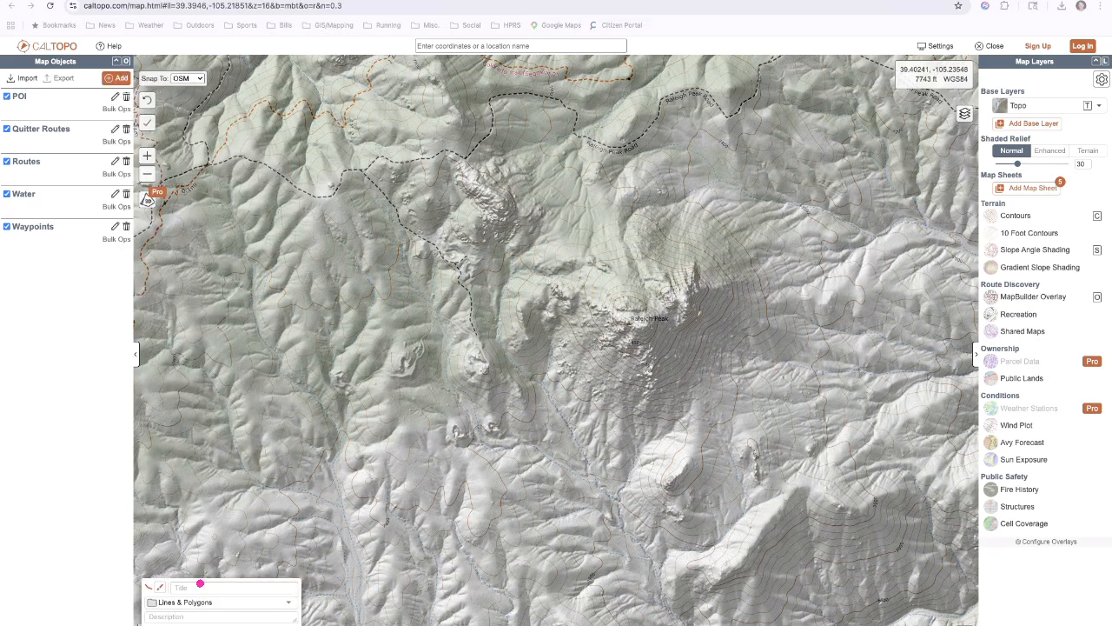
pyautogui.click(200, 586)
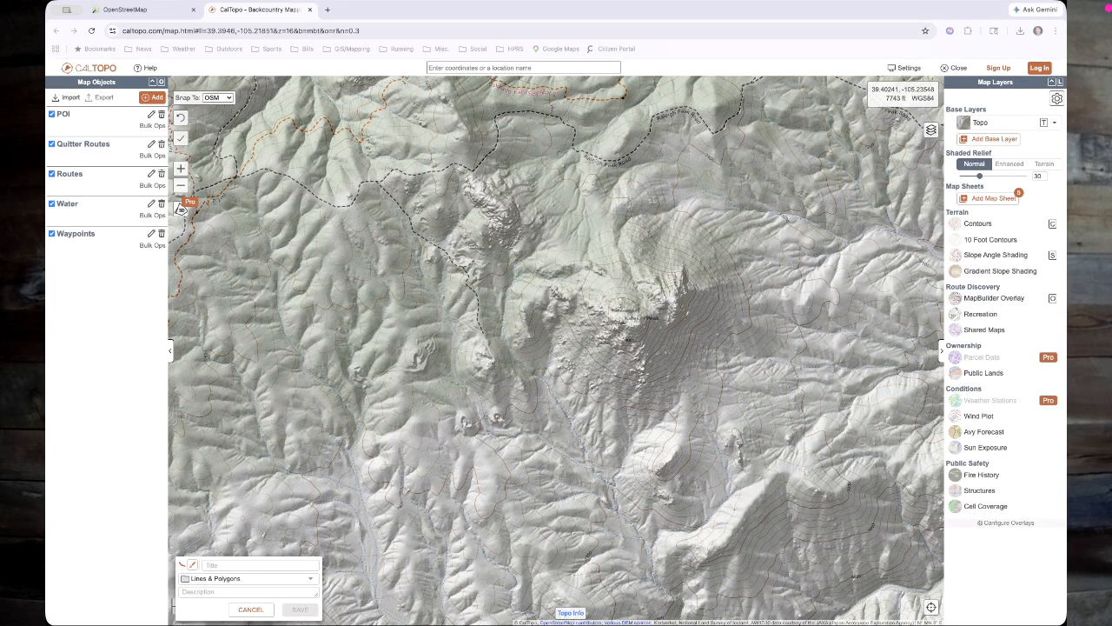
pyautogui.moveTo(170, 518)
pyautogui.mouseDown()
pyautogui.moveTo(370, 609)
pyautogui.moveTo(162, 493)
pyautogui.moveTo(171, 487)
pyautogui.mouseUp()
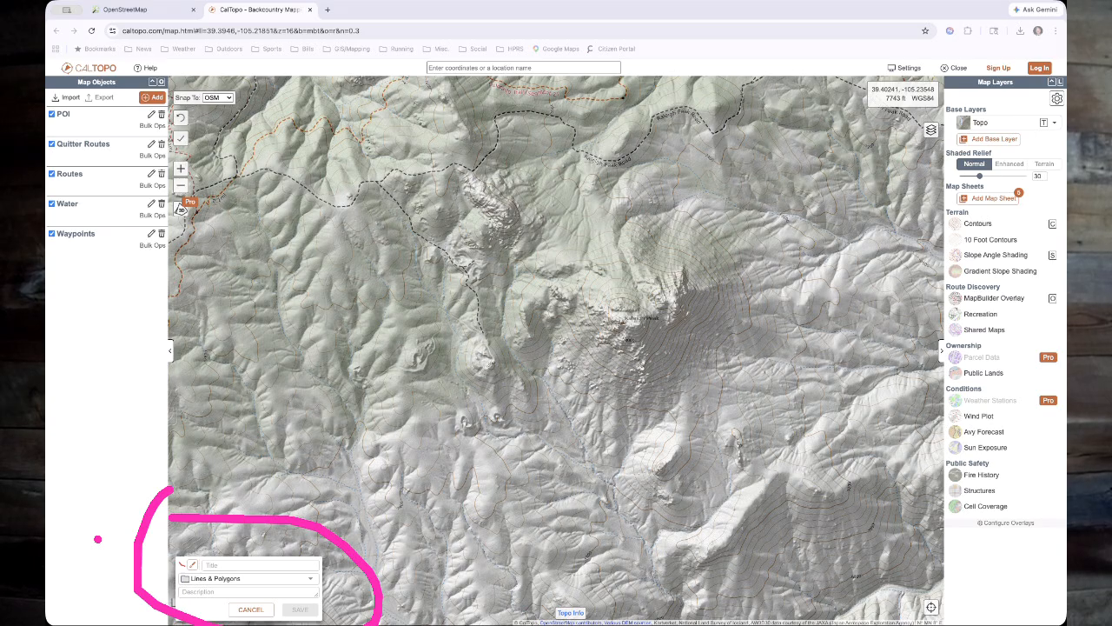
pyautogui.moveTo(252, 579); pyautogui.dragTo(275, 580)
pyautogui.click(5, 531)
pyautogui.click(260, 565)
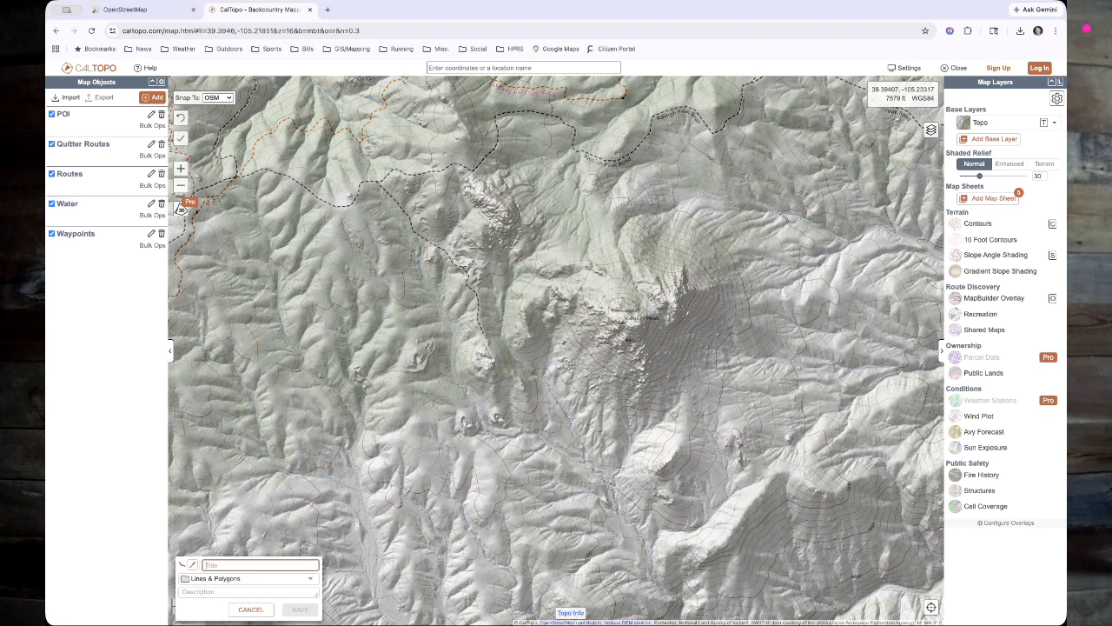
pyautogui.click(252, 579)
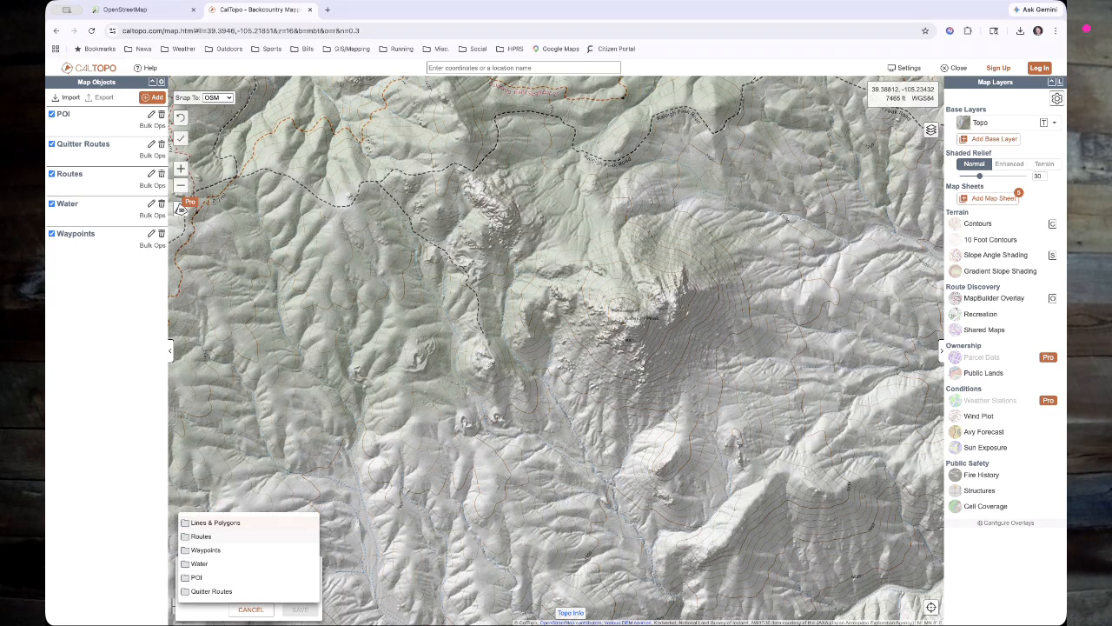
pyautogui.click(205, 536)
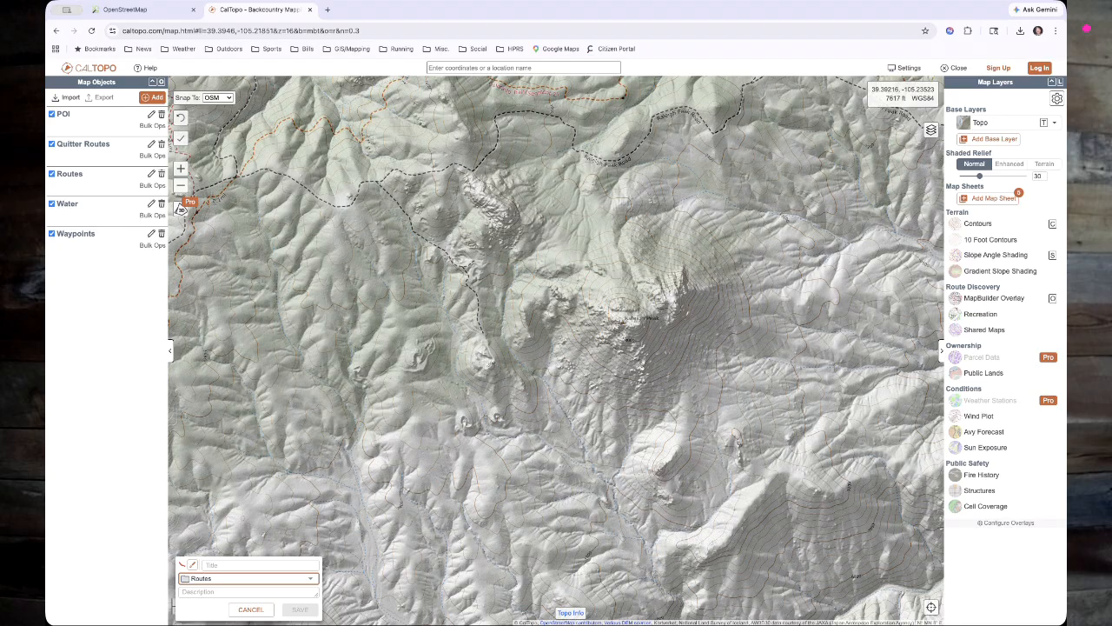
pyautogui.moveTo(172, 552)
pyautogui.mouseDown()
pyautogui.moveTo(166, 560)
pyautogui.moveTo(179, 548)
pyautogui.mouseUp()
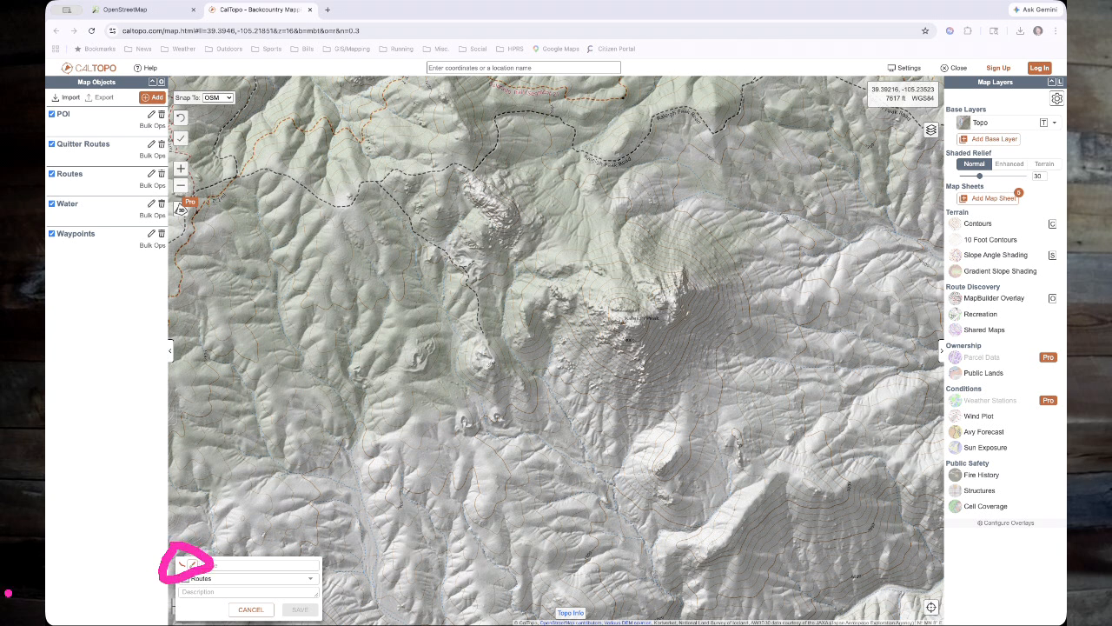
pyautogui.press('Escape')
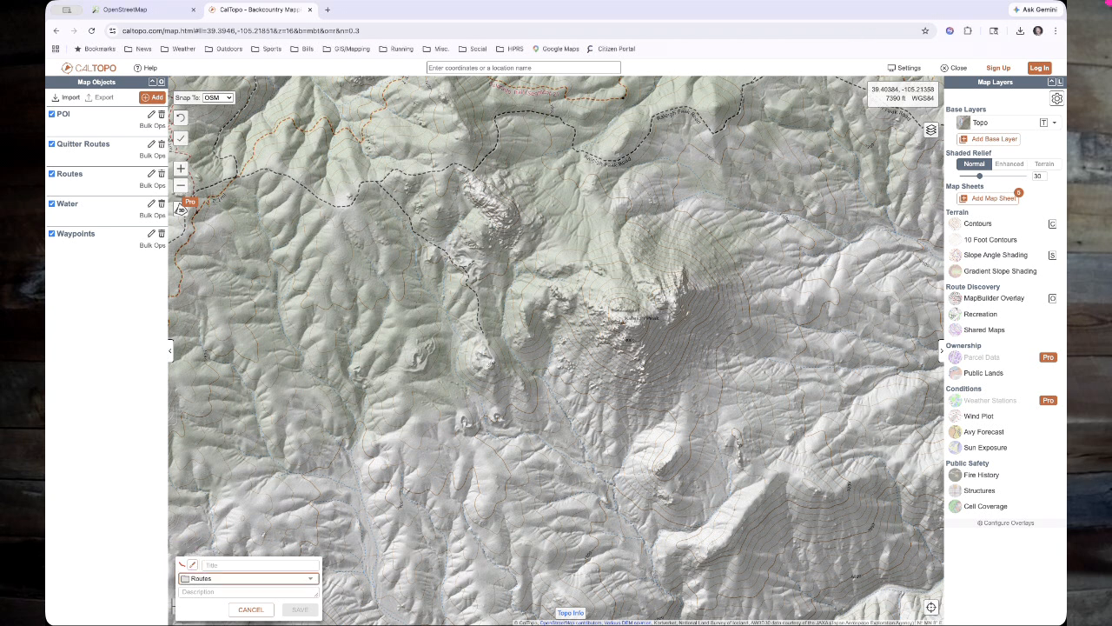
# - Open the new line's style settings, try blue and purple shades, and set the colour back to red
pyautogui.click(192, 565)
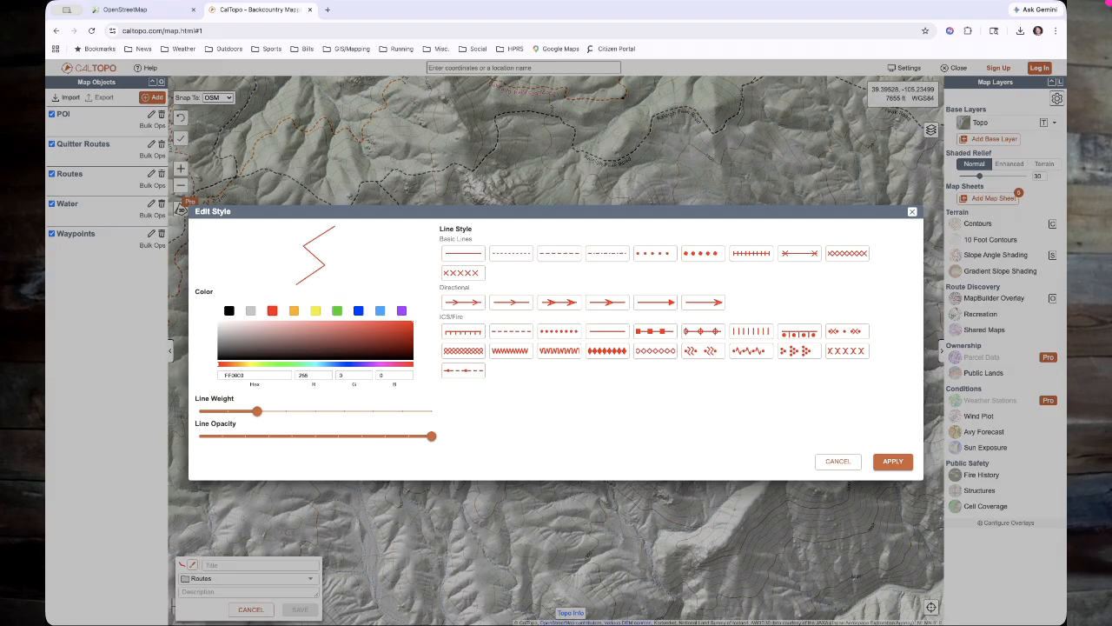
pyautogui.click(359, 310)
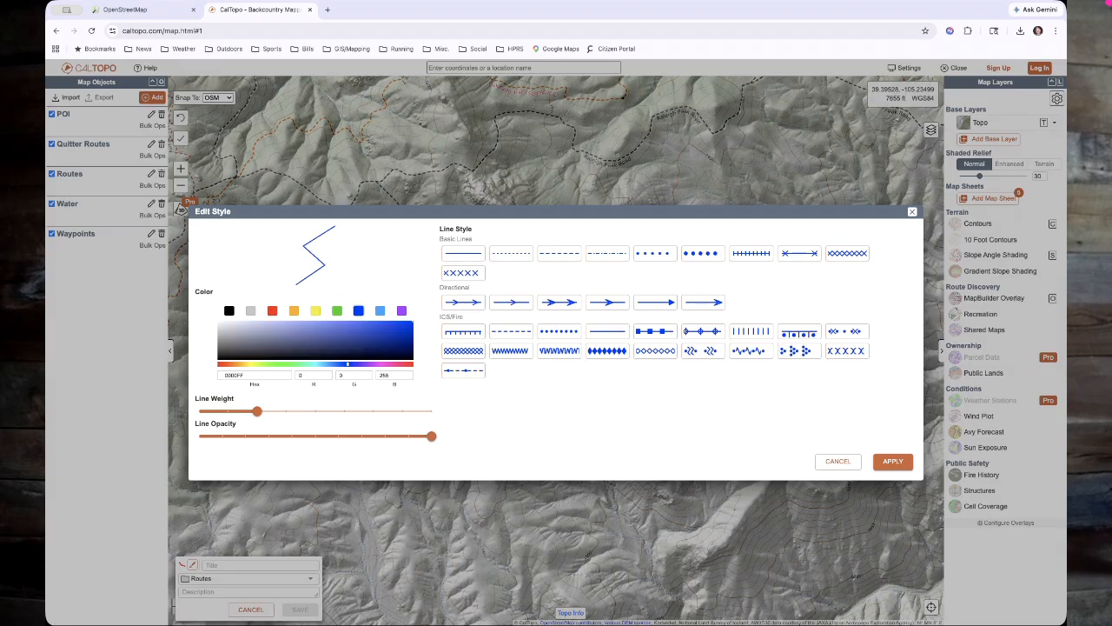
pyautogui.click(401, 310)
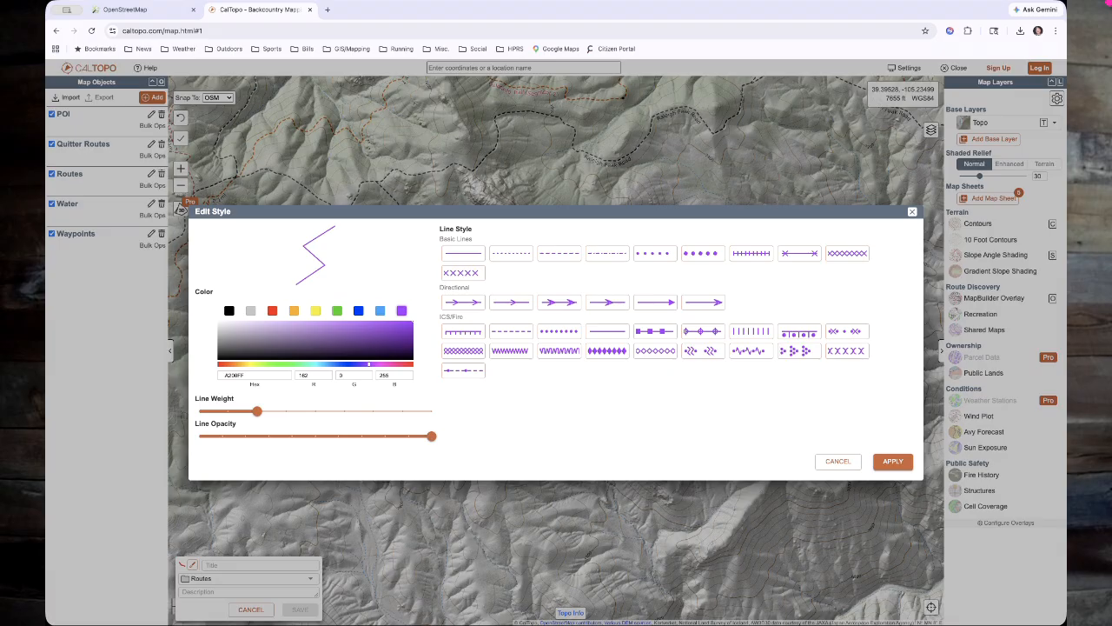
pyautogui.click(393, 334)
pyautogui.click(405, 343)
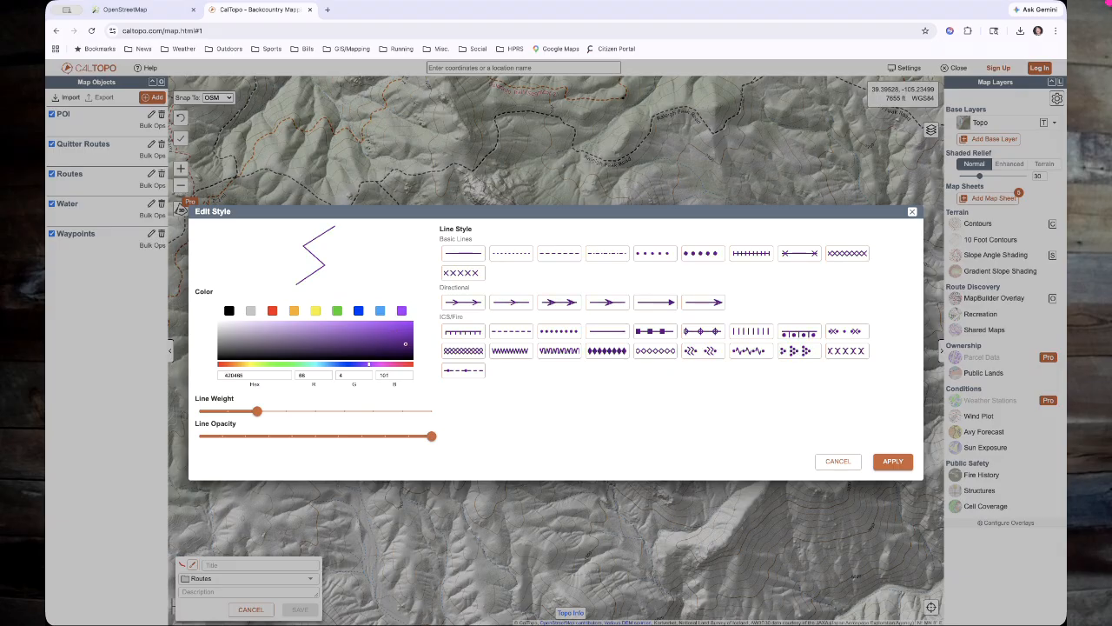
pyautogui.moveTo(406, 342)
pyautogui.mouseDown()
pyautogui.moveTo(398, 336)
pyautogui.moveTo(413, 320)
pyautogui.mouseUp()
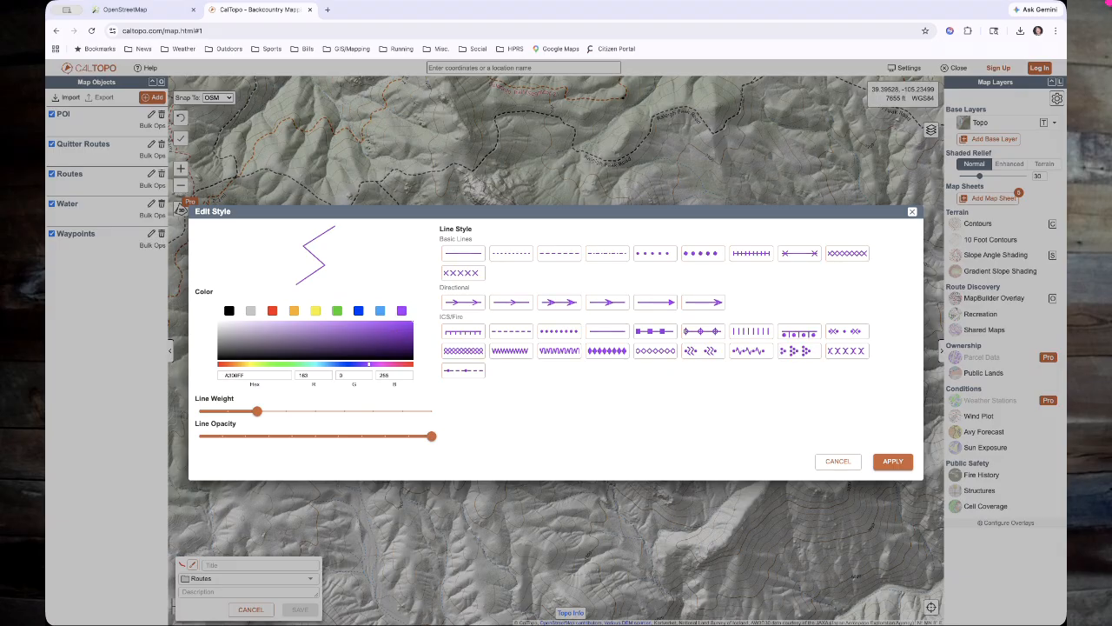
pyautogui.click(272, 311)
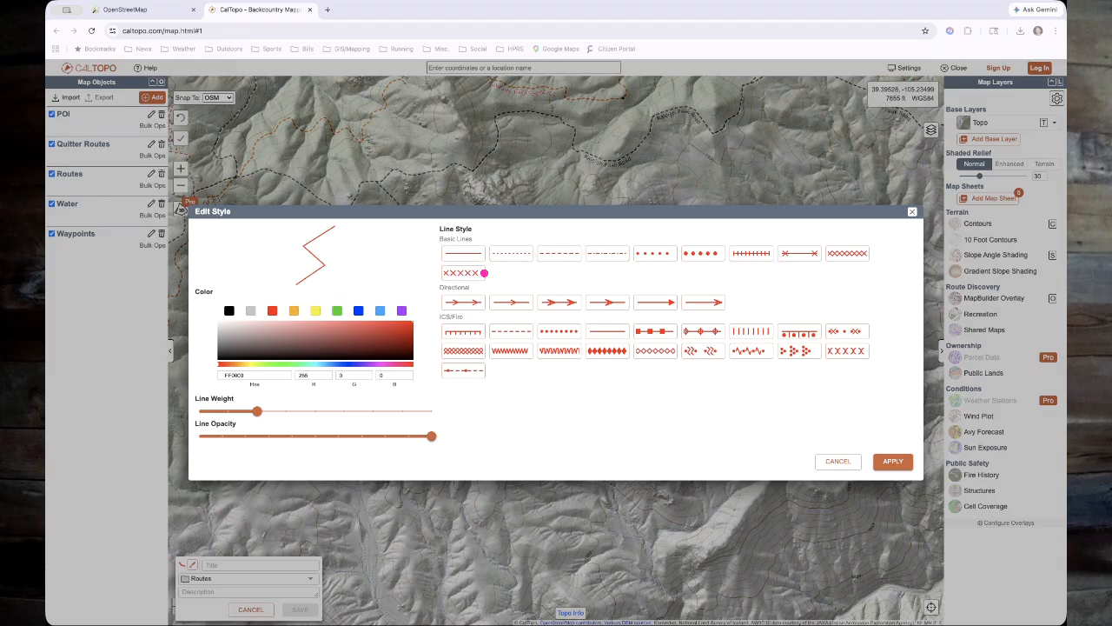
# - Apply a slightly heavier line weight at full opacity, and recheck the line's style settings without changing them
pyautogui.moveTo(475, 286); pyautogui.dragTo(500, 288)
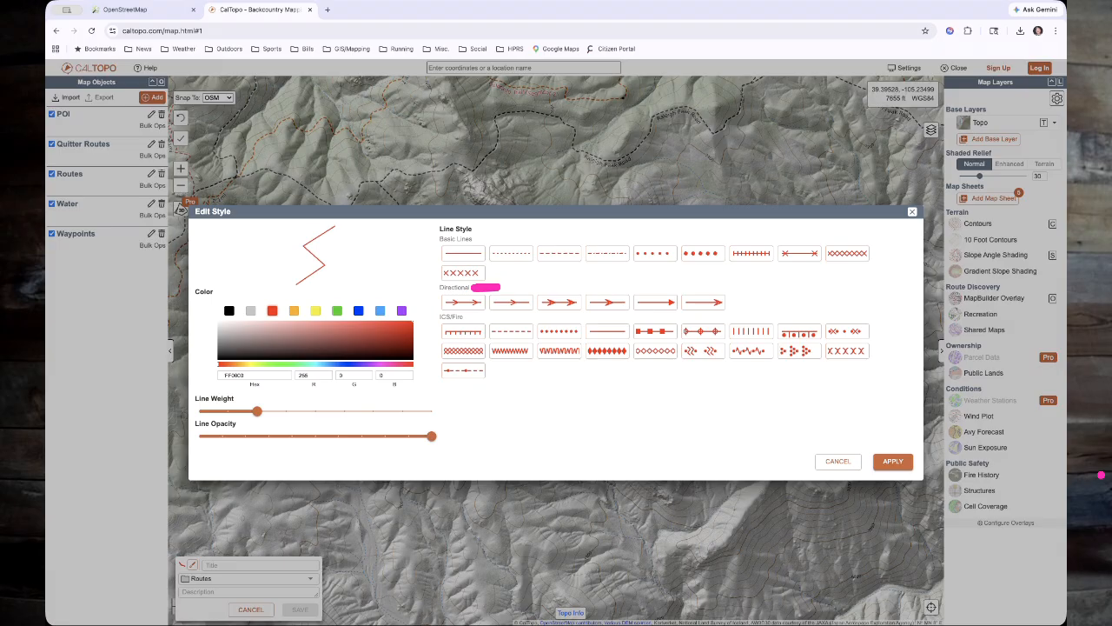
pyautogui.moveTo(258, 411)
pyautogui.moveTo(257, 411); pyautogui.dragTo(286, 411)
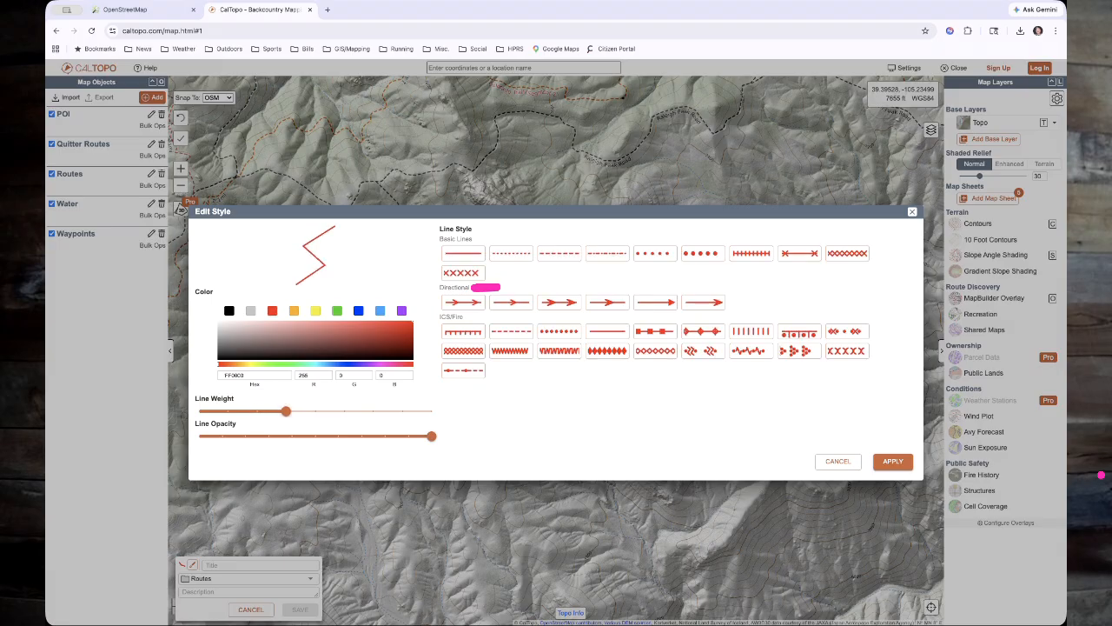
pyautogui.moveTo(286, 411)
pyautogui.mouseDown()
pyautogui.moveTo(227, 411)
pyautogui.moveTo(373, 411)
pyautogui.moveTo(258, 411)
pyautogui.moveTo(286, 411)
pyautogui.mouseUp()
pyautogui.moveTo(431, 435); pyautogui.dragTo(223, 436)
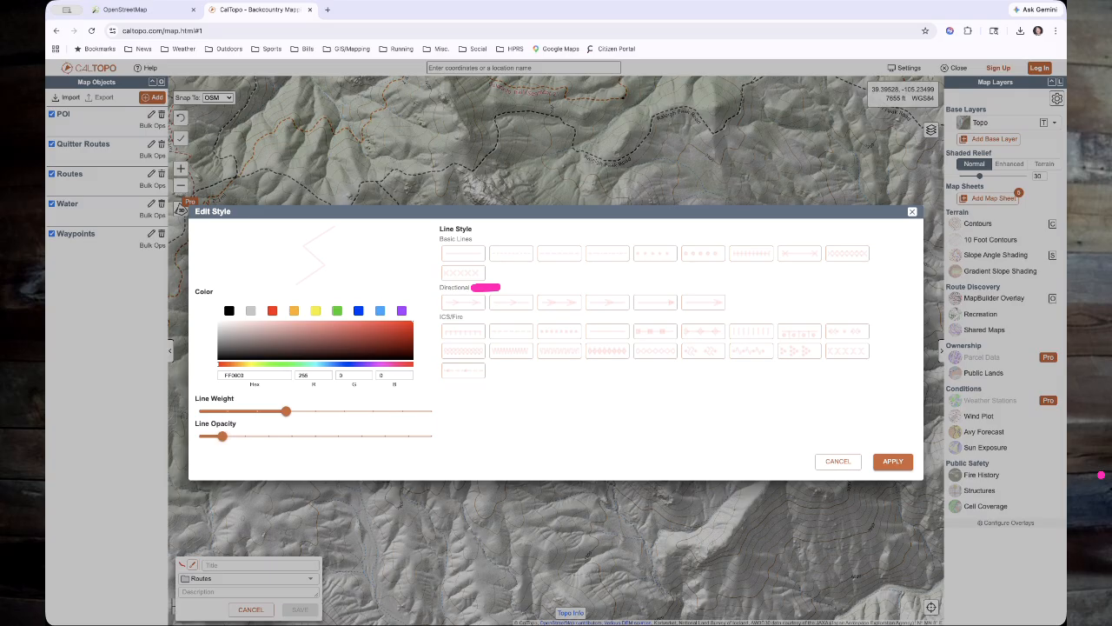
pyautogui.moveTo(223, 435); pyautogui.dragTo(431, 436)
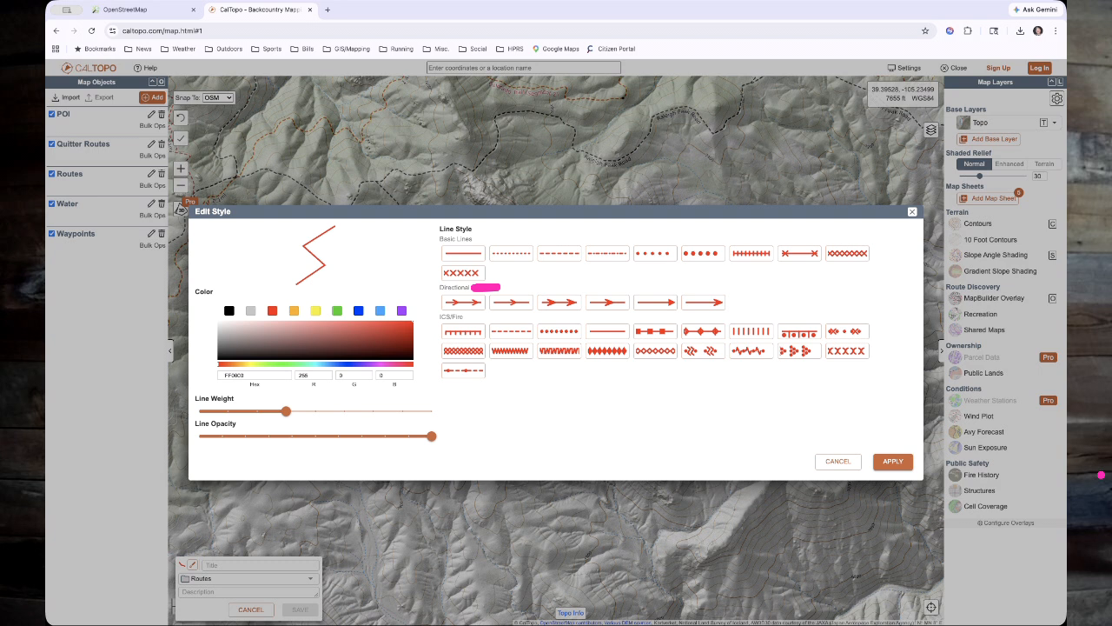
pyautogui.moveTo(286, 411)
pyautogui.moveTo(431, 435)
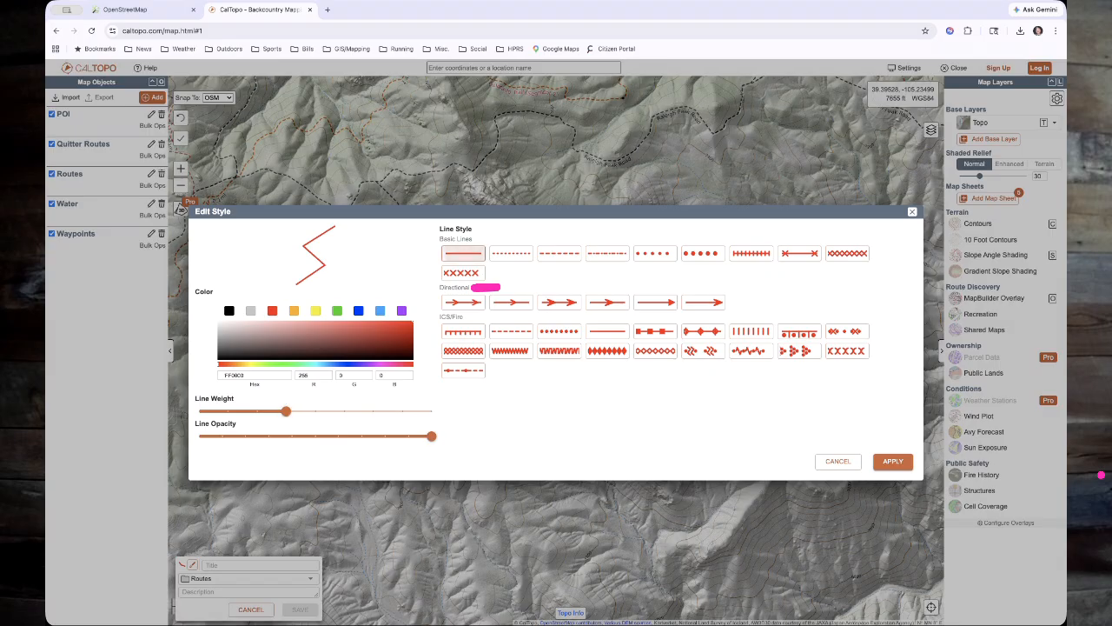
pyautogui.click(892, 461)
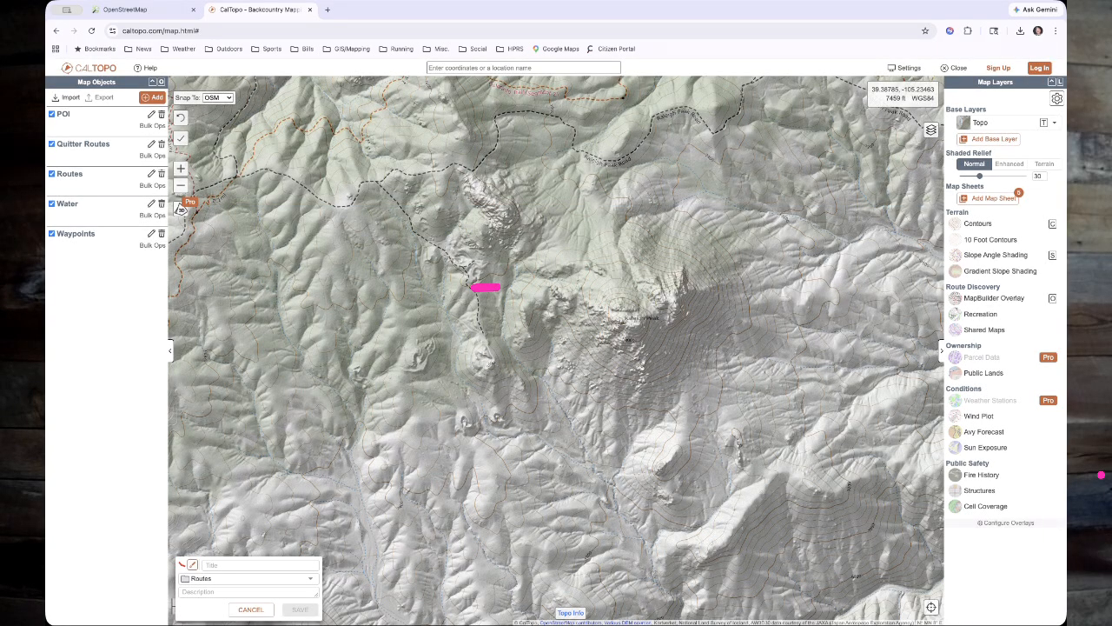
pyautogui.click(192, 564)
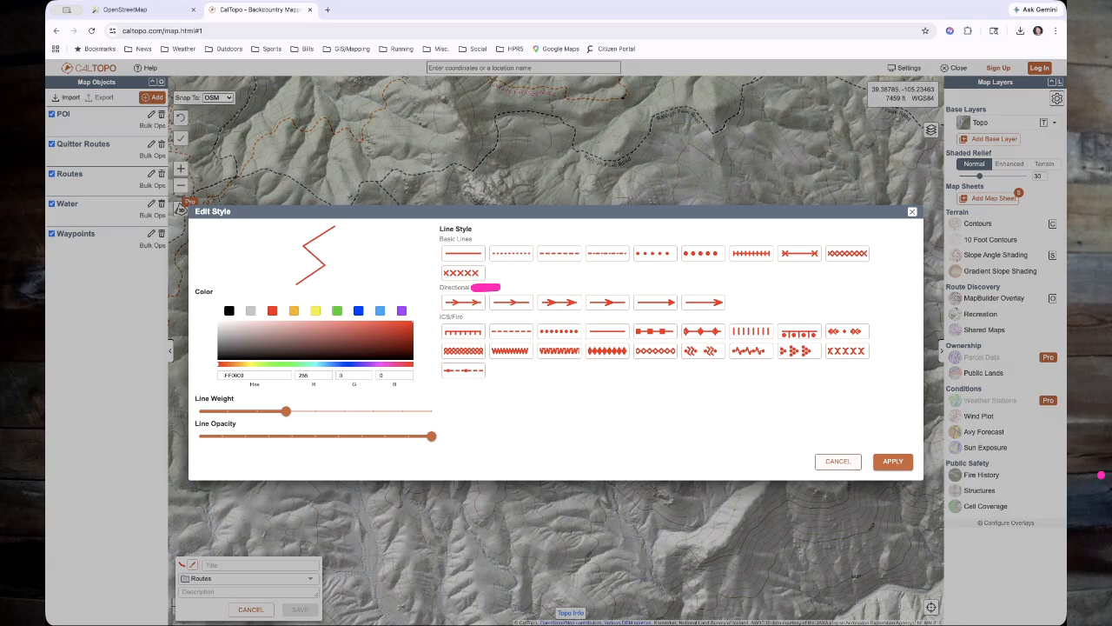
pyautogui.click(838, 460)
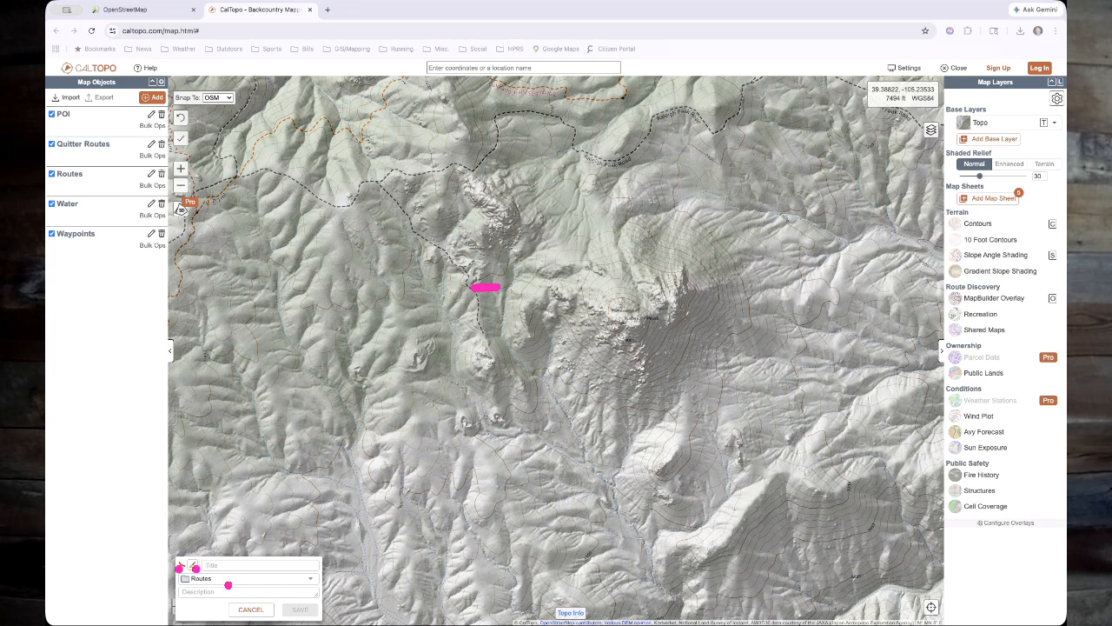
# - Enter the description "Example for the Niwot's Tutorial" for the new line and title it Example Route
pyautogui.click(13, 458)
pyautogui.press('Escape')
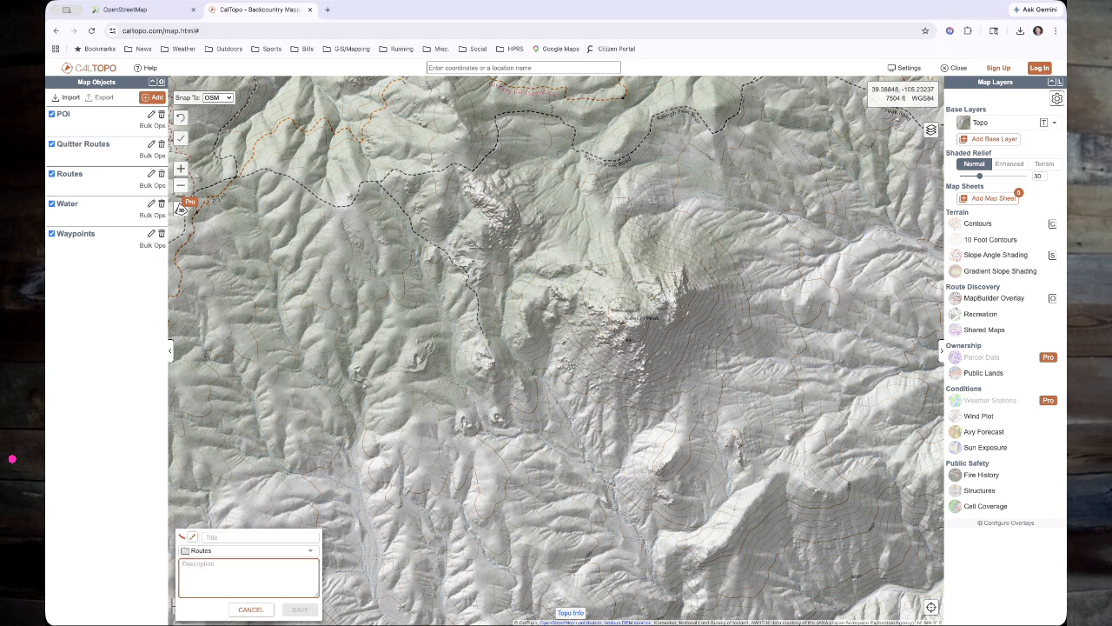
pyautogui.write('example')
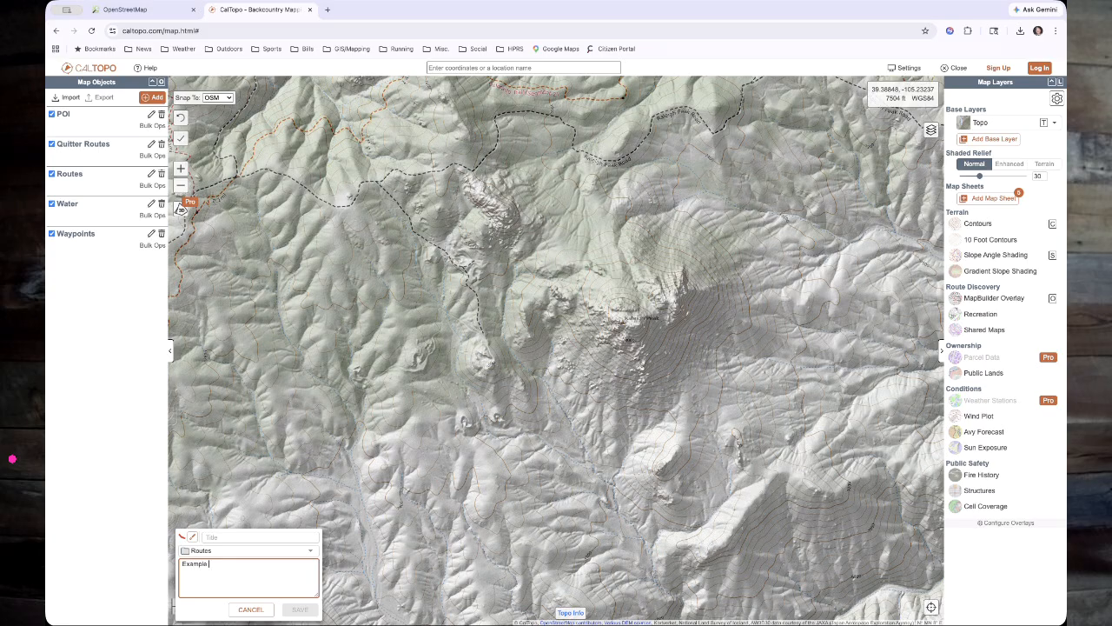
pyautogui.write(" for the Niwot's Tutorial")
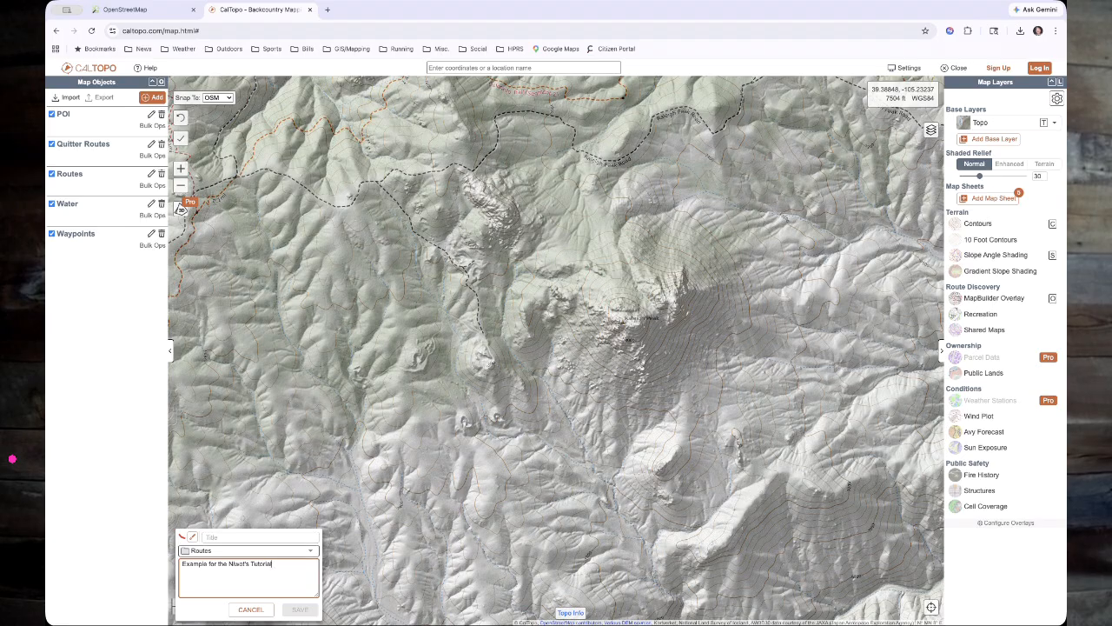
pyautogui.click(260, 537)
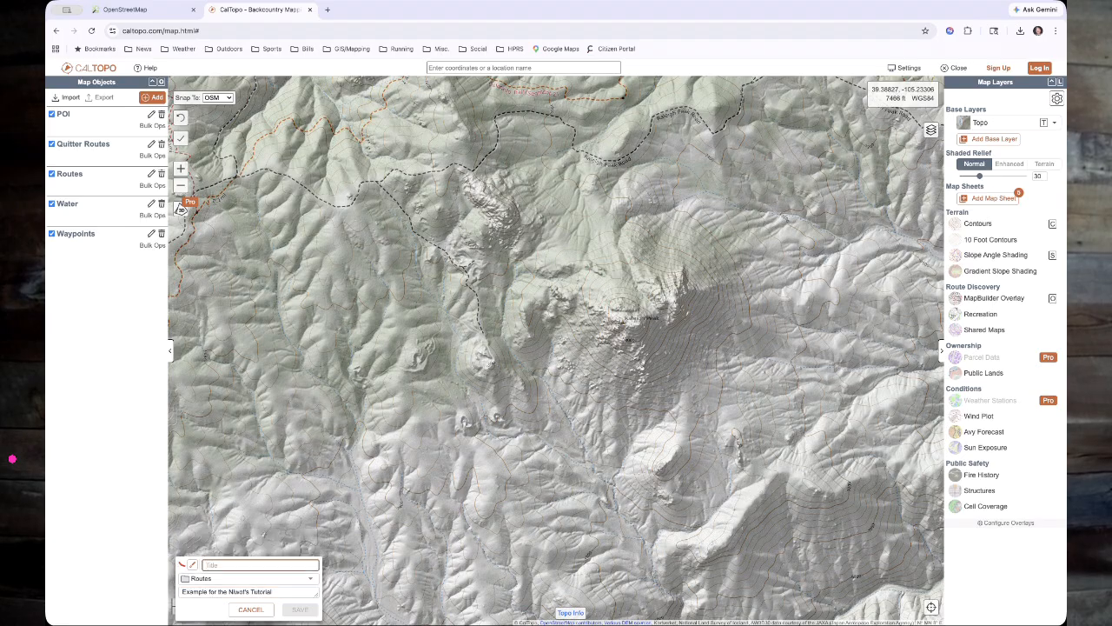
pyautogui.write('Example Route')
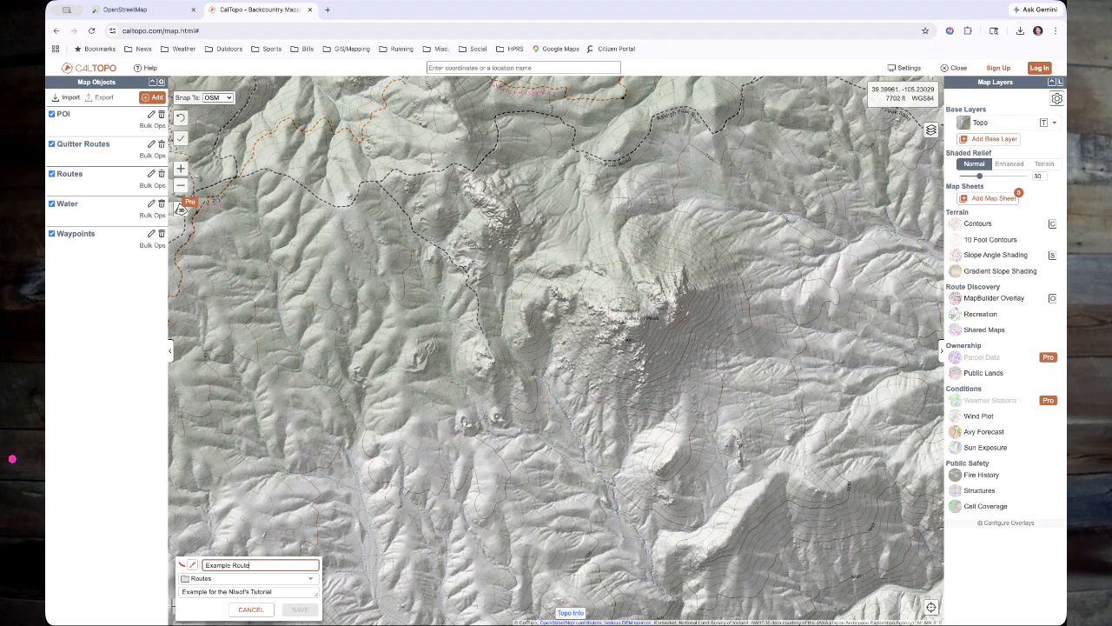
# - Check the snapping choices while keeping OSM, try starting the line on the trail northwest of Raleigh Peak, and undo that point
pyautogui.click(217, 97)
pyautogui.click(221, 110)
pyautogui.click(219, 98)
pyautogui.click(221, 86)
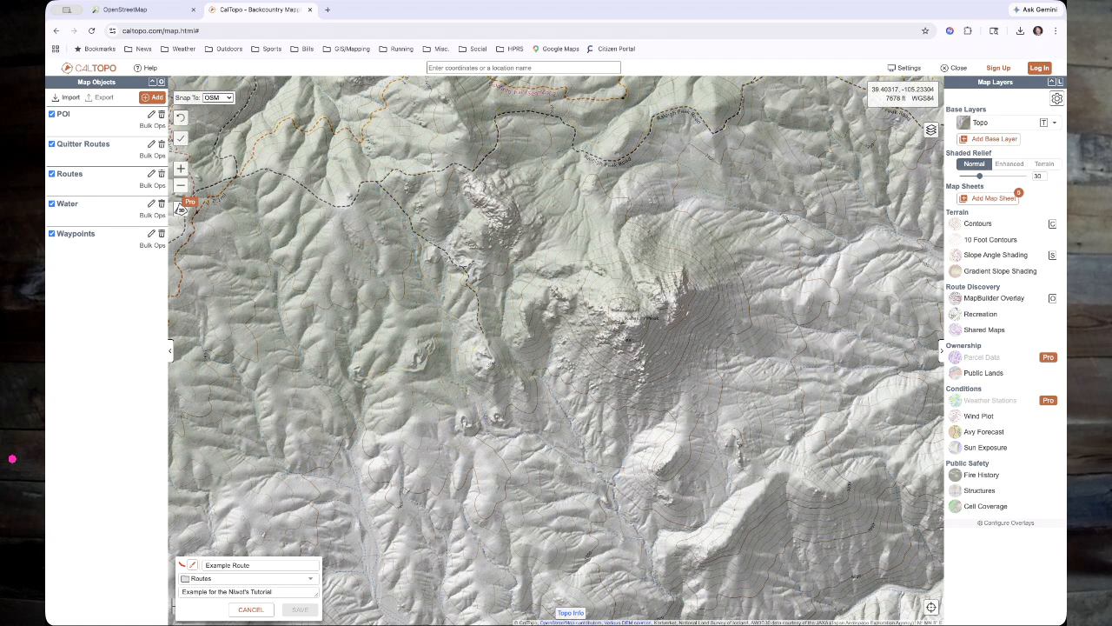
pyautogui.moveTo(347, 217); pyautogui.dragTo(399, 332)
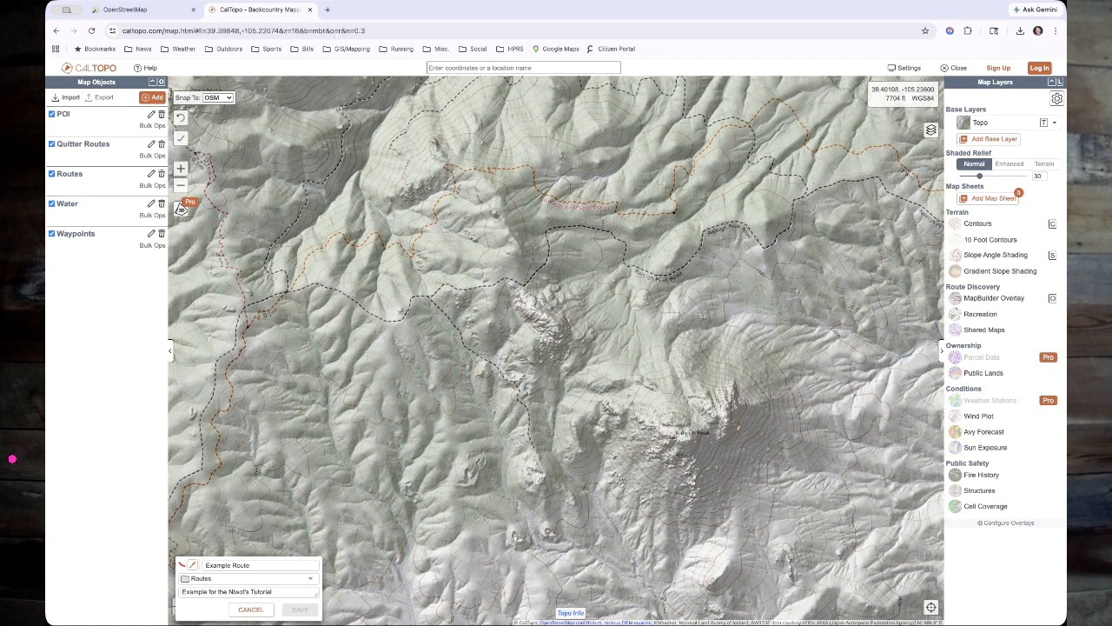
pyautogui.click(624, 244)
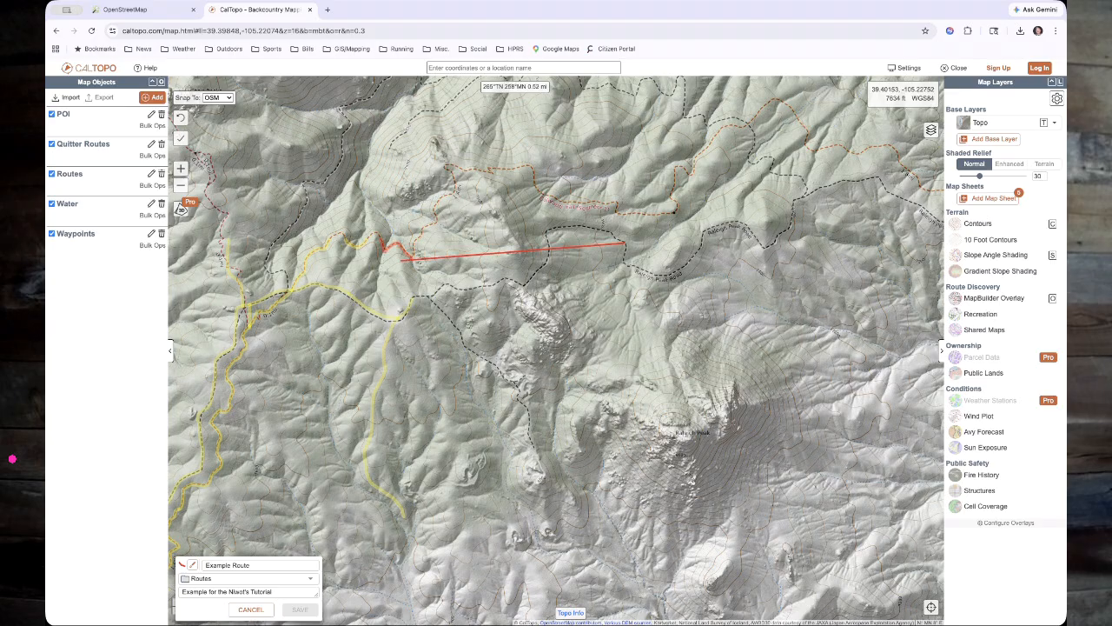
pyautogui.click(182, 118)
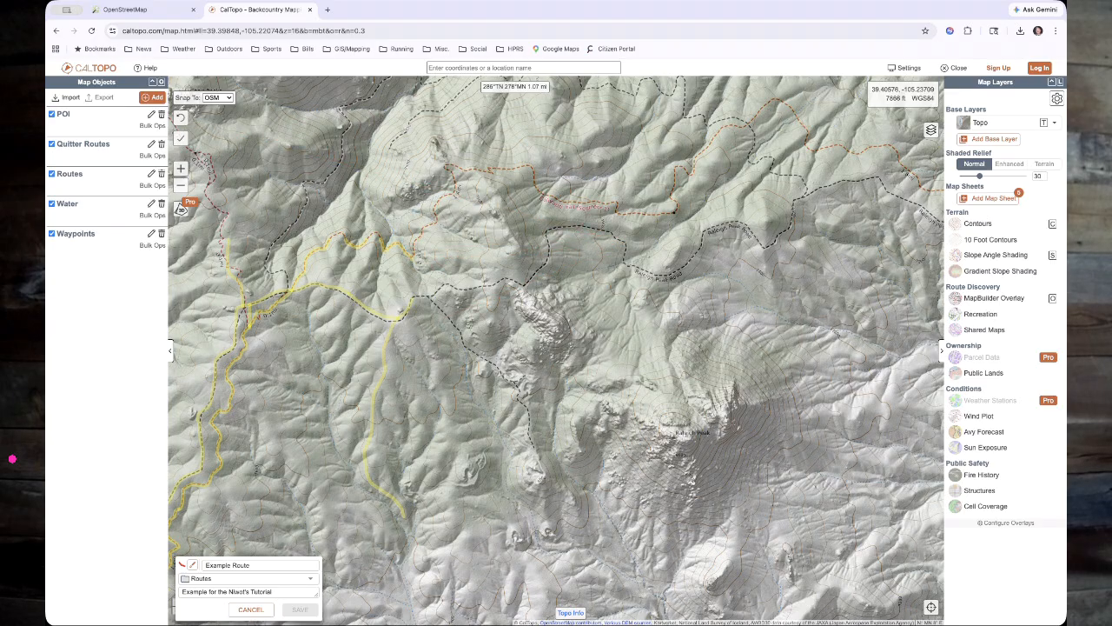
# - Switch the line's snapping to Lines and back to OSM to compare which trails are highlighted
pyautogui.click(218, 97)
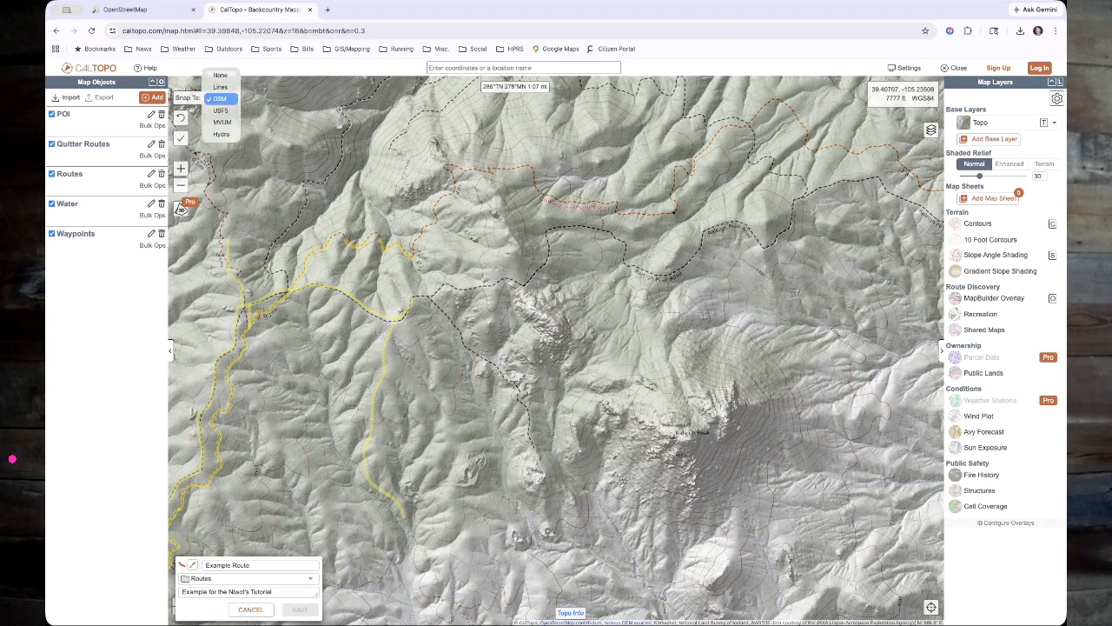
pyautogui.click(217, 84)
pyautogui.click(217, 97)
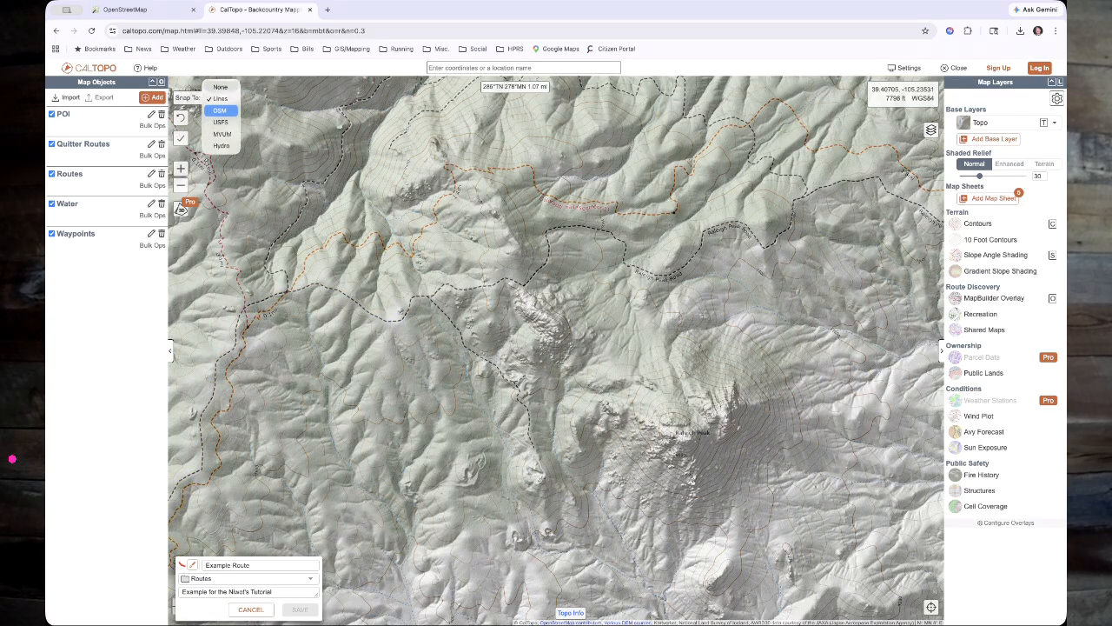
pyautogui.click(217, 109)
pyautogui.moveTo(435, 176); pyautogui.dragTo(609, 130)
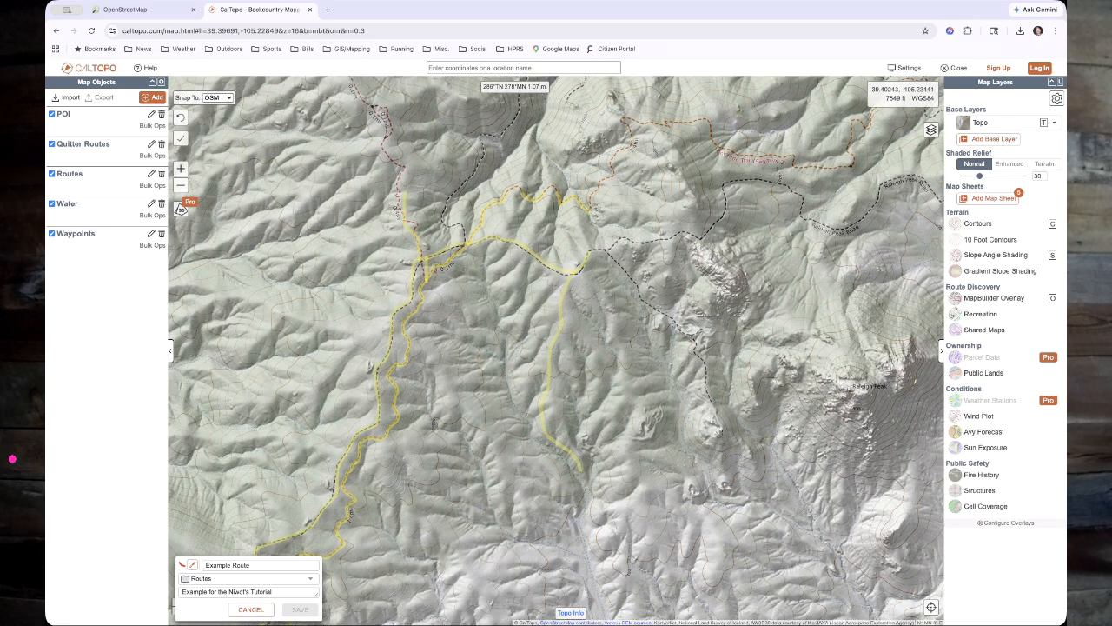
pyautogui.moveTo(448, 414); pyautogui.dragTo(588, 340)
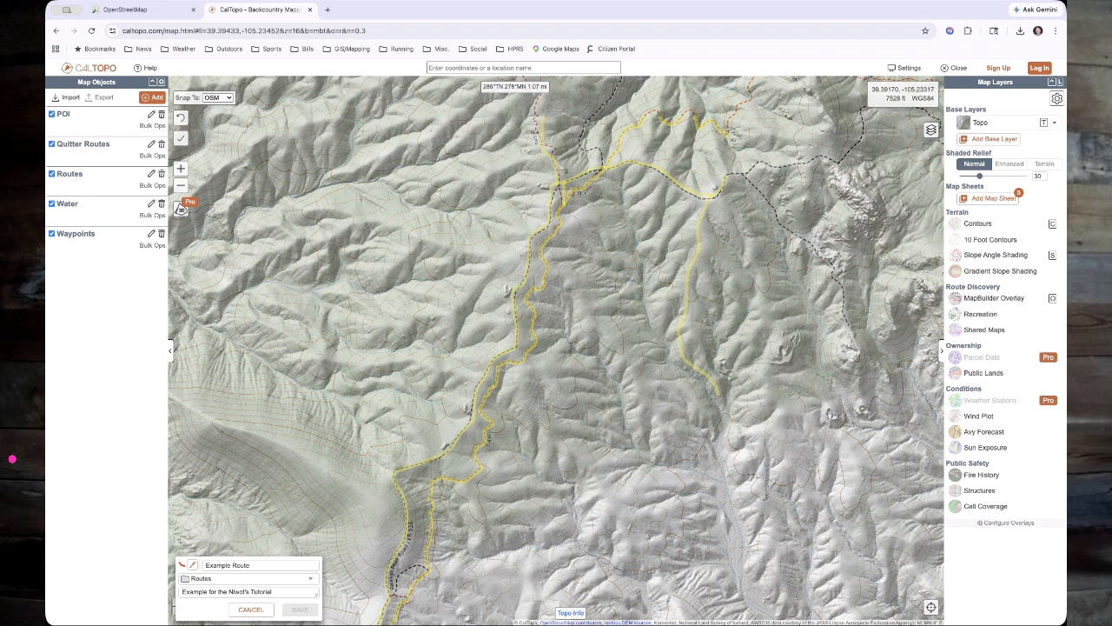
# - Switch to the OpenStreetMap site and look over its welcome page and the public GPS traces
pyautogui.click(130, 9)
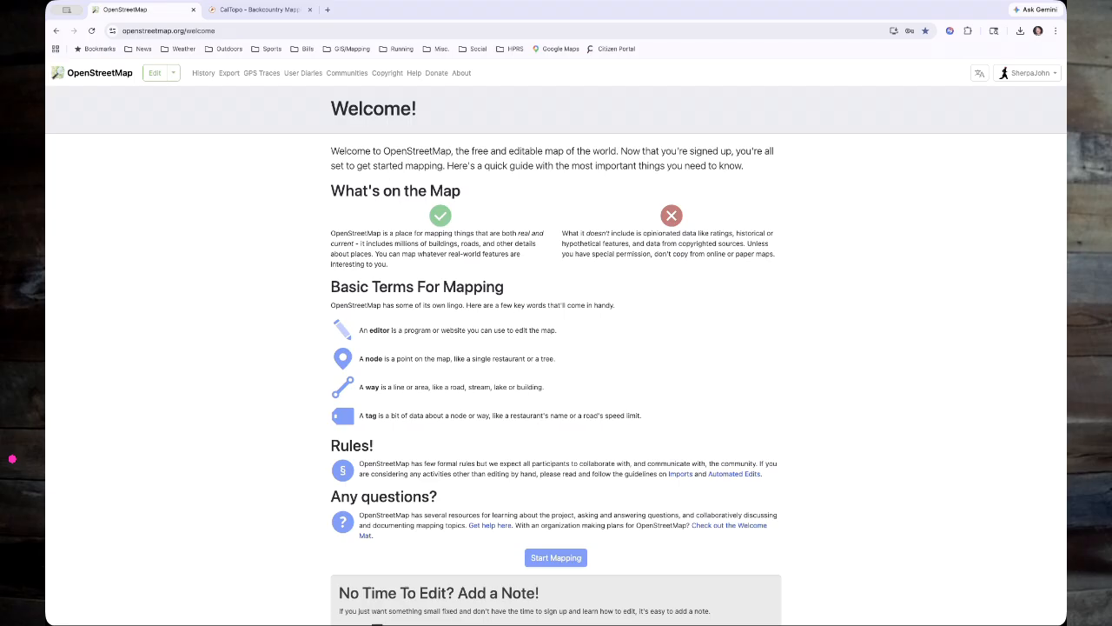
pyautogui.scroll(-1, 556, 348)
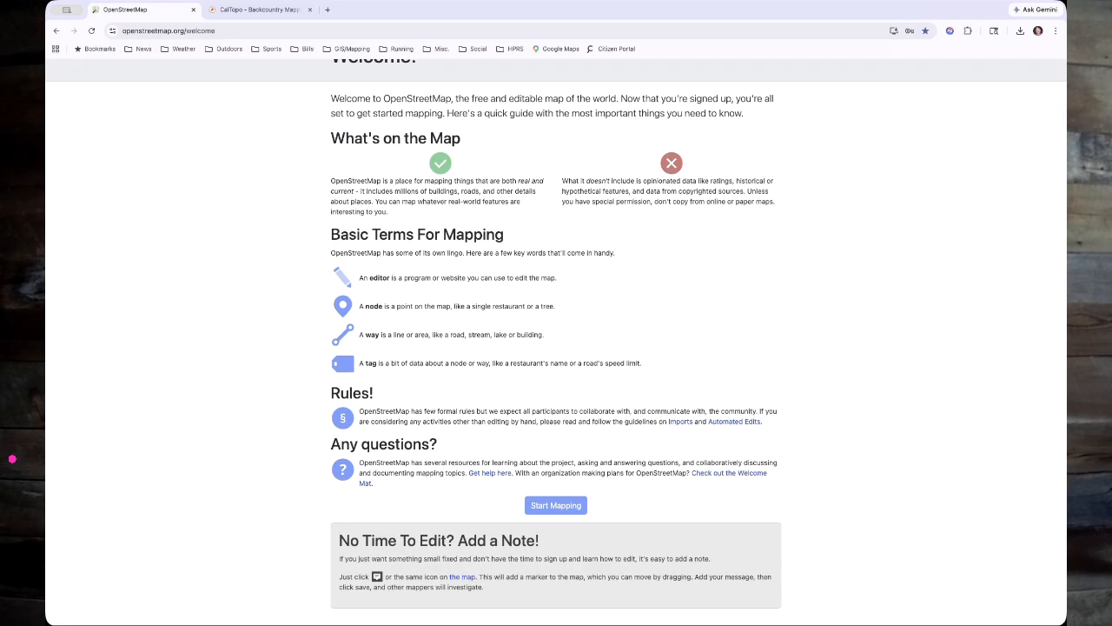
pyautogui.scroll(1, 556, 318)
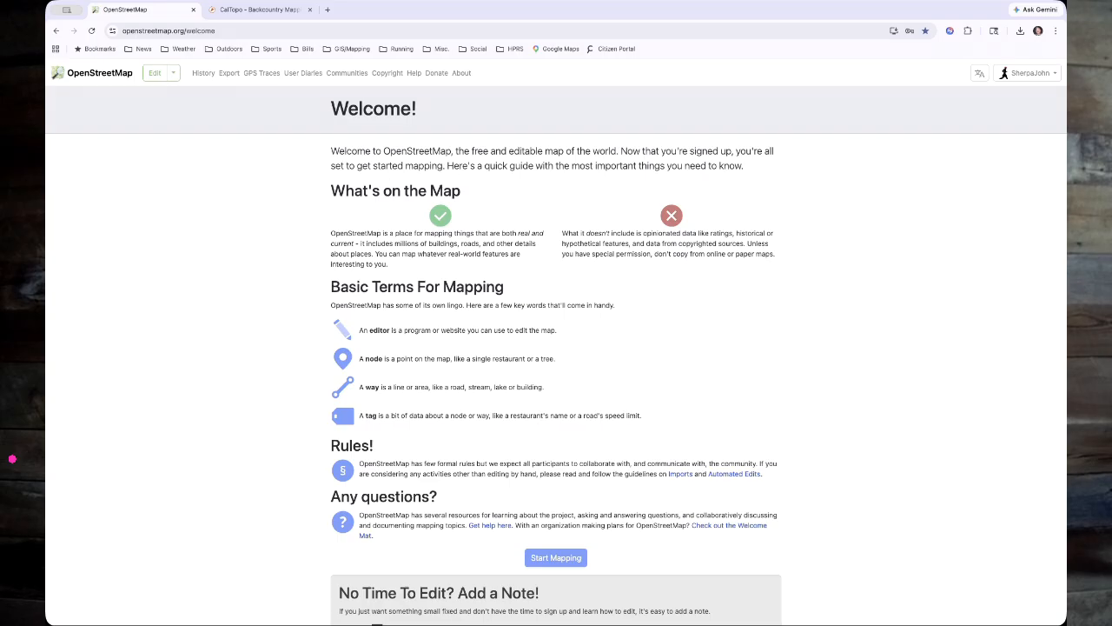
pyautogui.click(261, 73)
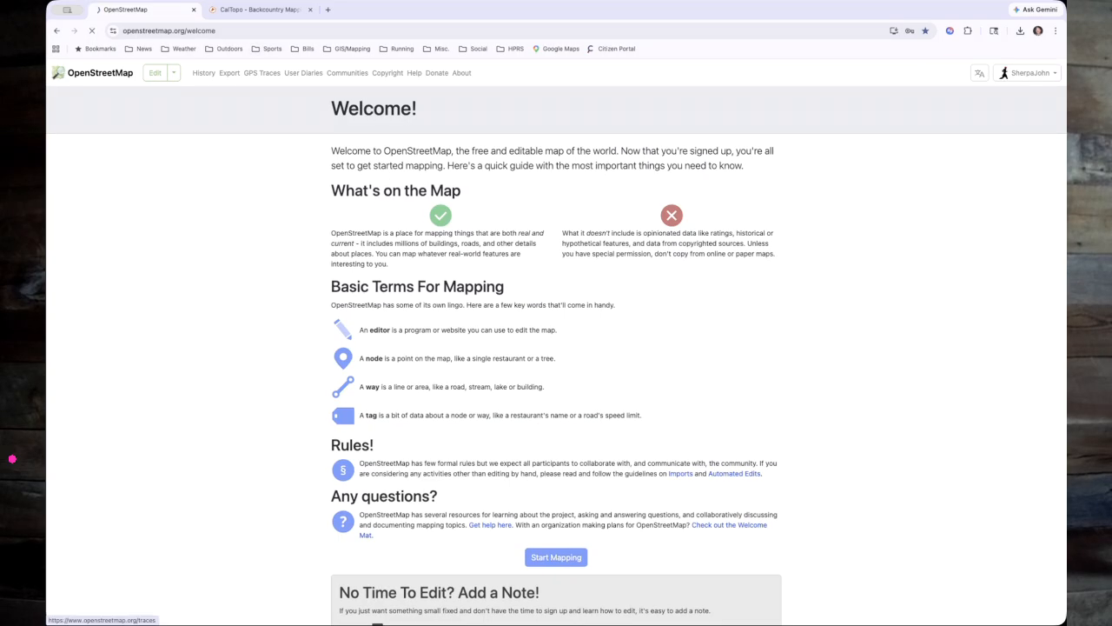
pyautogui.scroll(-1, 556, 341)
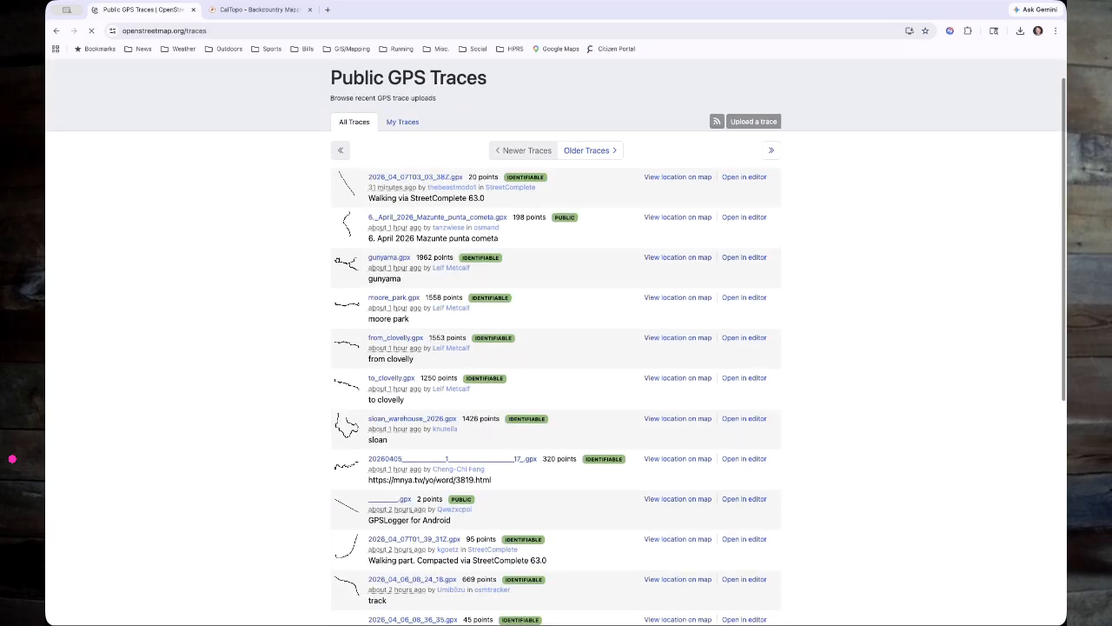
pyautogui.scroll(1, 556, 342)
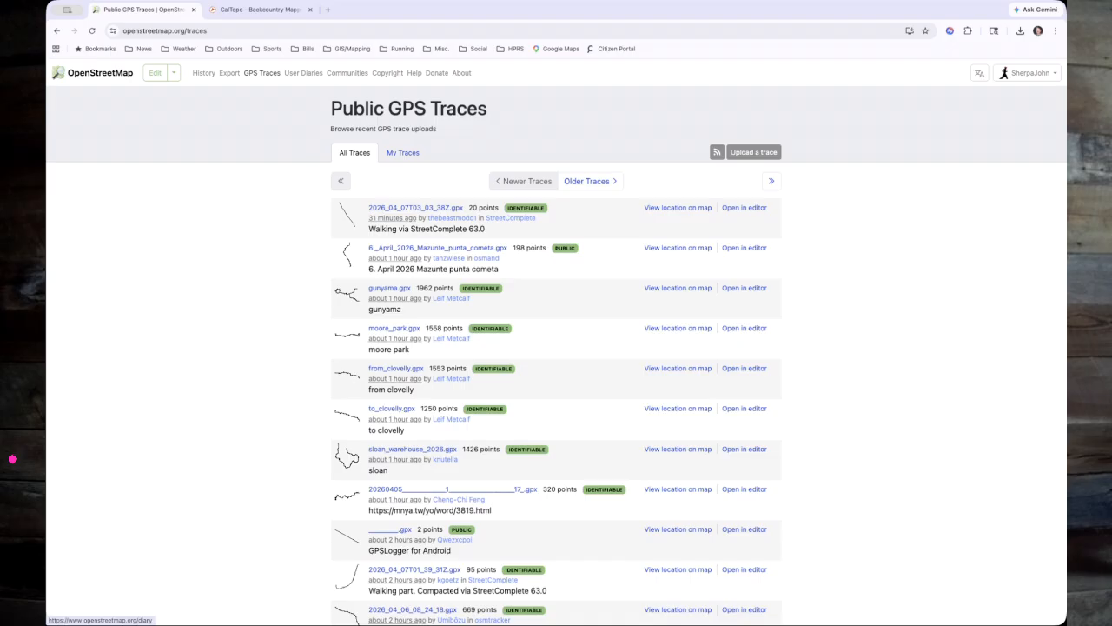
# - Open the OpenStreetMap US site from the communities list and review its Our Work projects
pyautogui.click(347, 73)
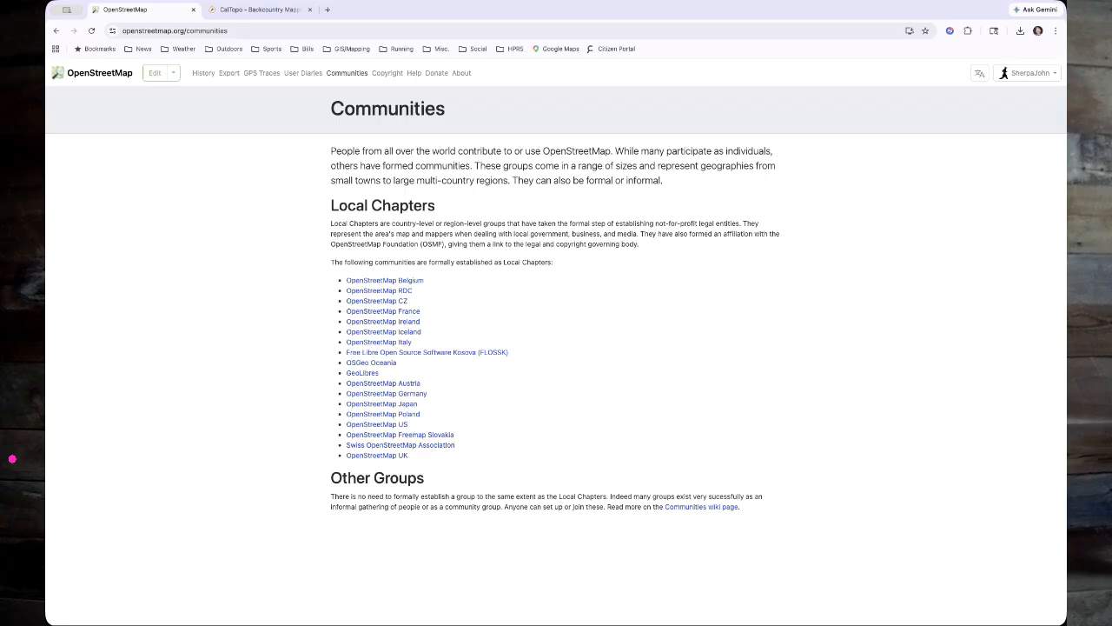
pyautogui.click(376, 424)
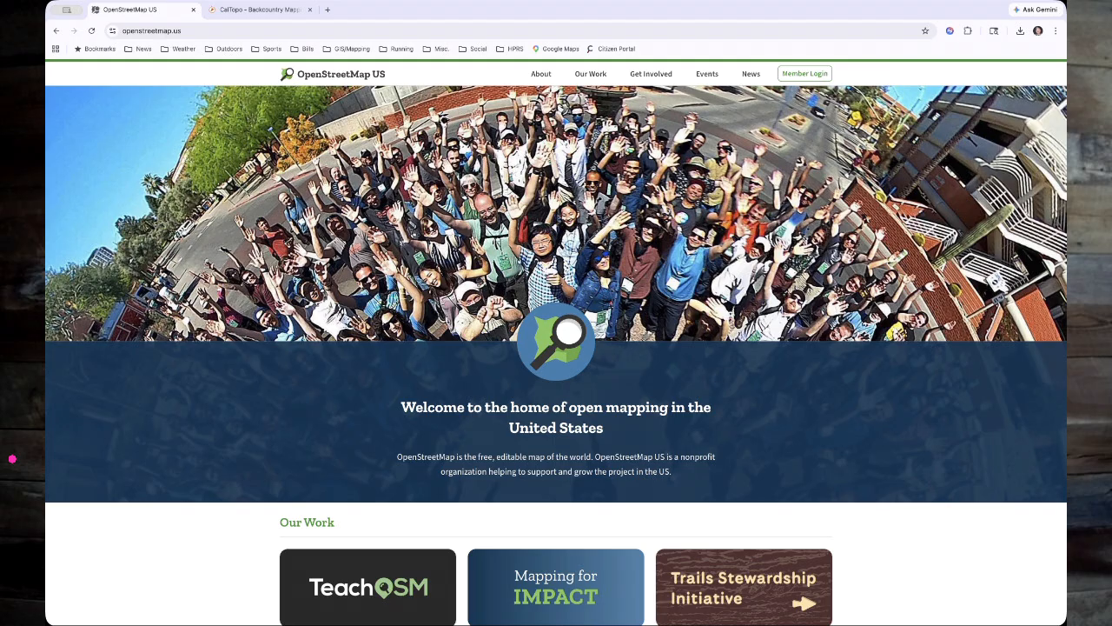
pyautogui.scroll(-5, 556, 354)
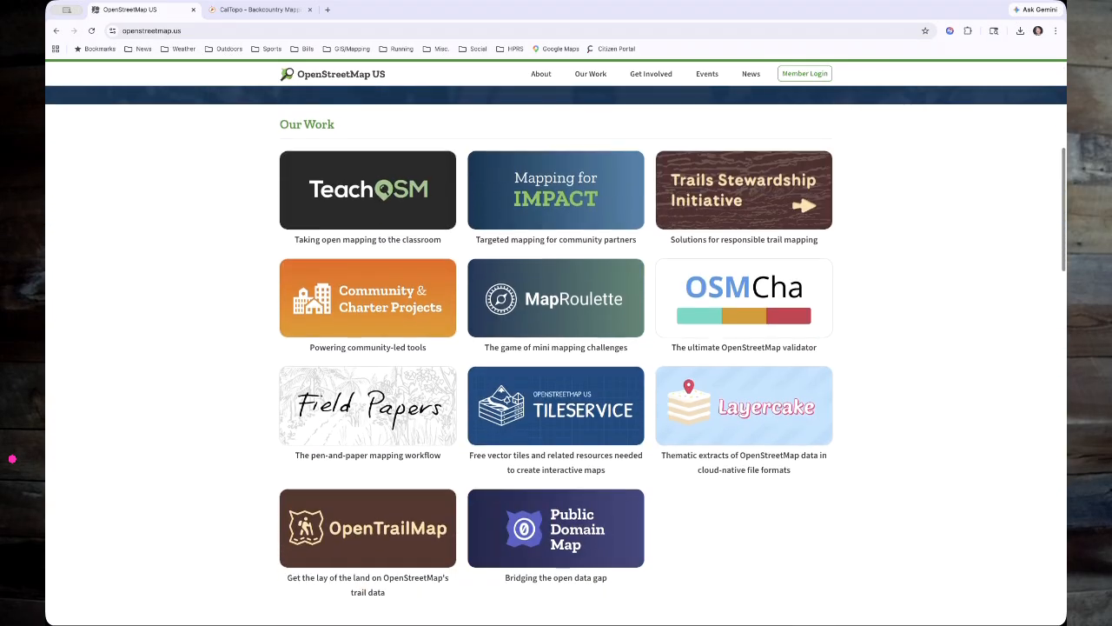
pyautogui.scroll(-1, 557, 354)
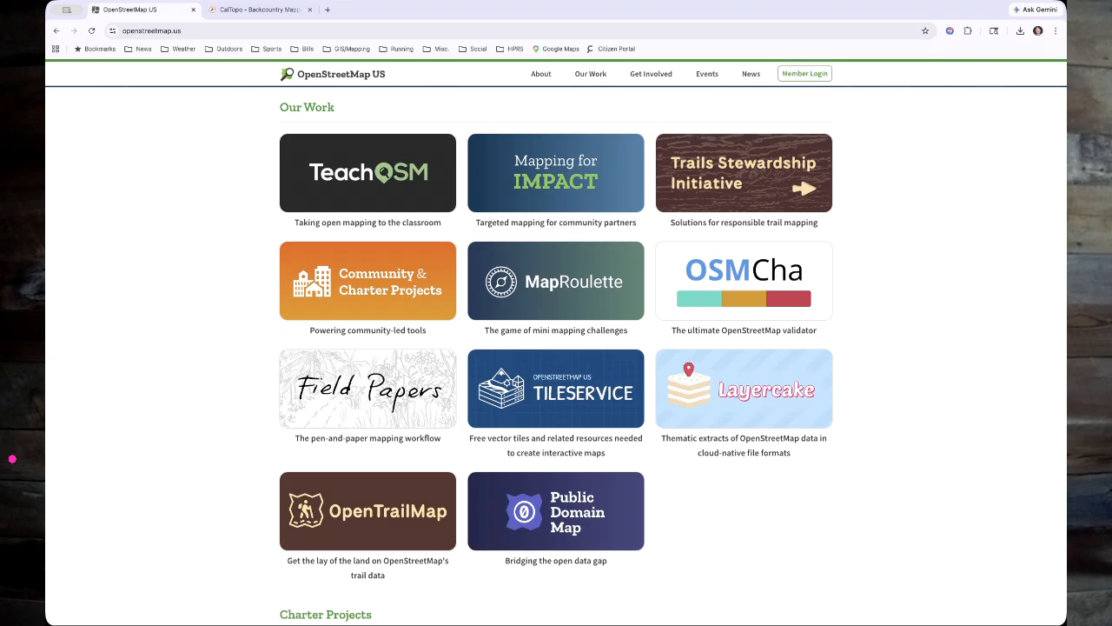
pyautogui.scroll(-2, 556, 355)
pyautogui.scroll(3, 557, 355)
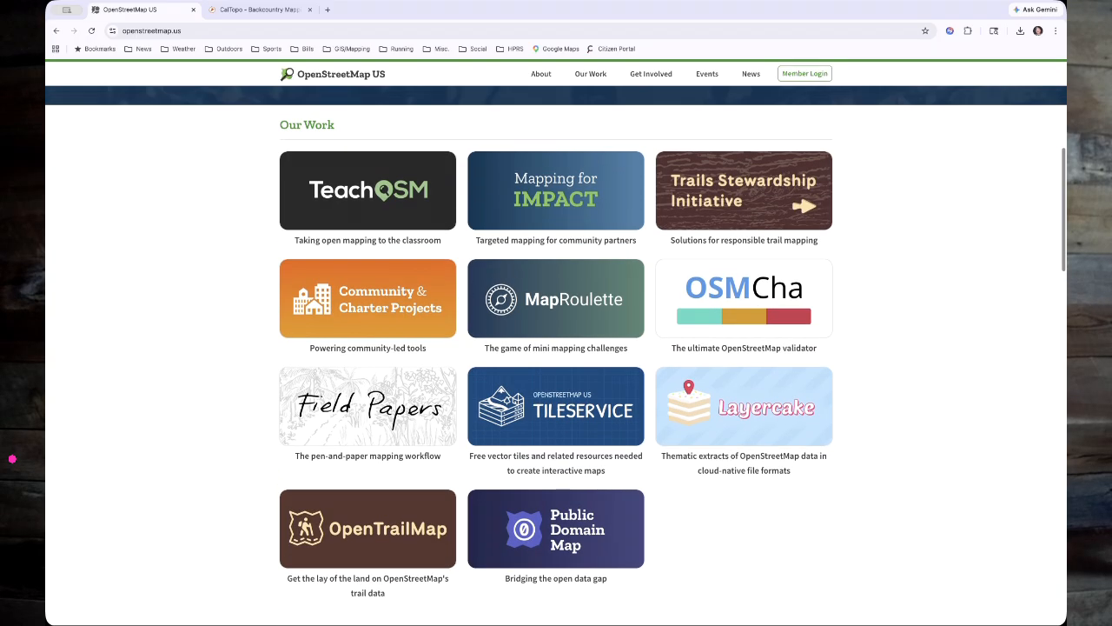
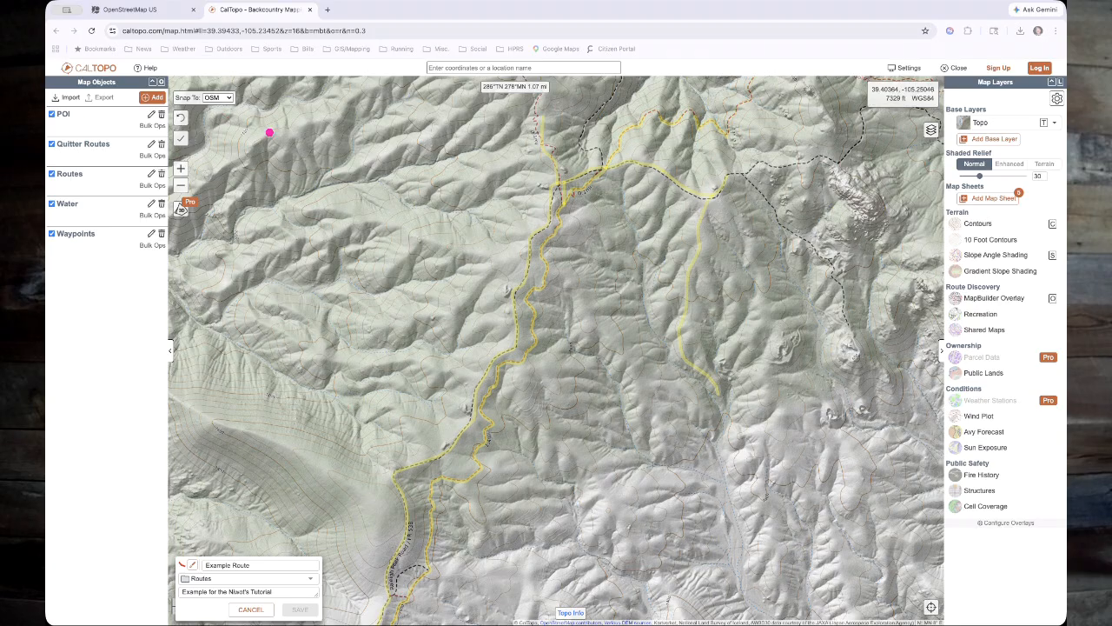
# - Back in CalTopo, draw Example Route along the dashed road between the Colorado Trail junction and the road's southwest bend, and save it
pyautogui.moveTo(189, 77)
pyautogui.mouseDown()
pyautogui.moveTo(283, 97)
pyautogui.moveTo(203, 69)
pyautogui.mouseUp()
pyautogui.click(565, 204)
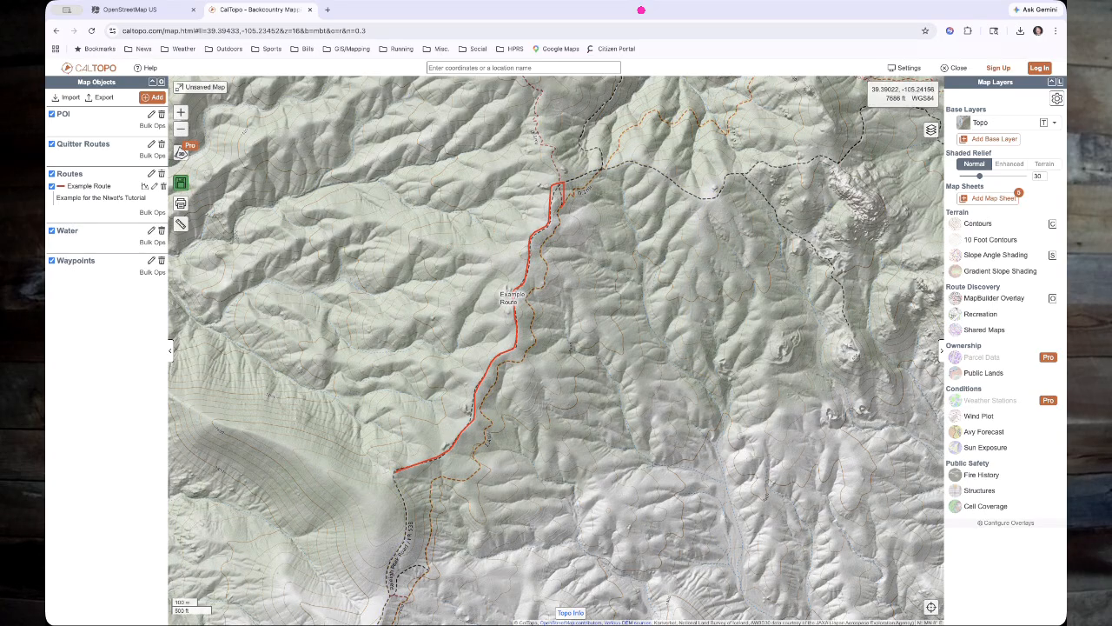
# - View the login options for saving the map, and examine Example Route's northern end against the underlying trails at close range
pyautogui.click(180, 183)
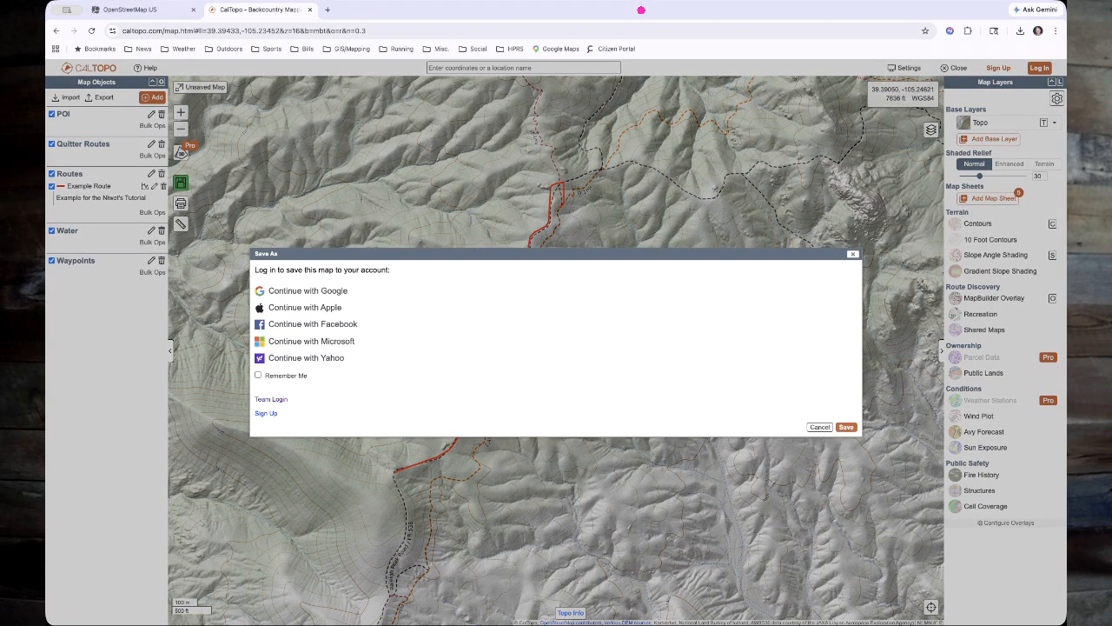
pyautogui.click(853, 254)
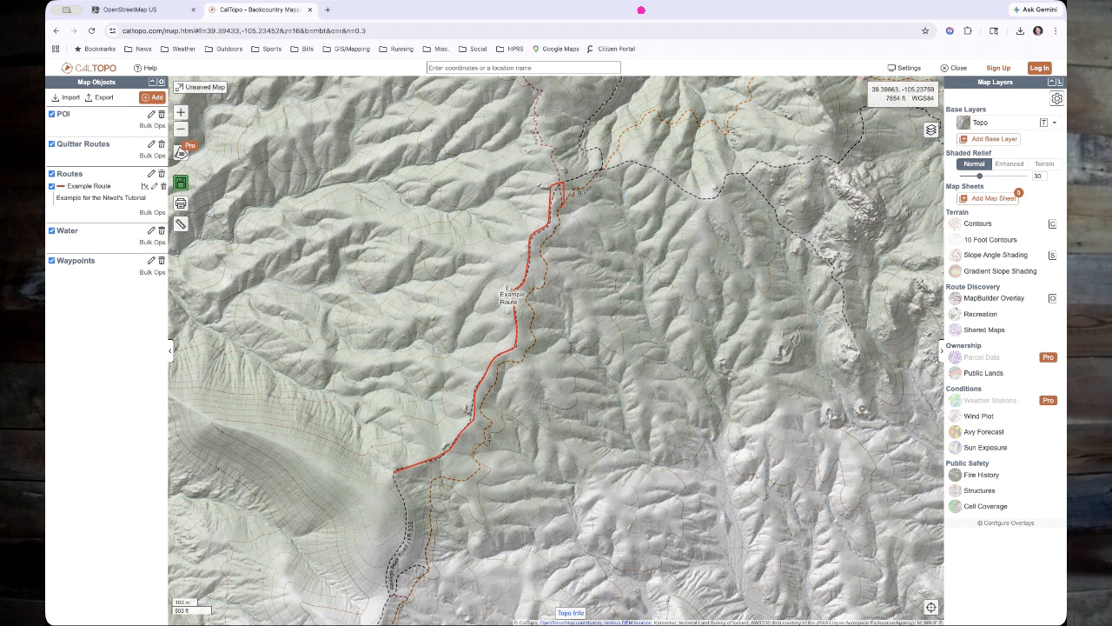
pyautogui.scroll(3, 561, 186)
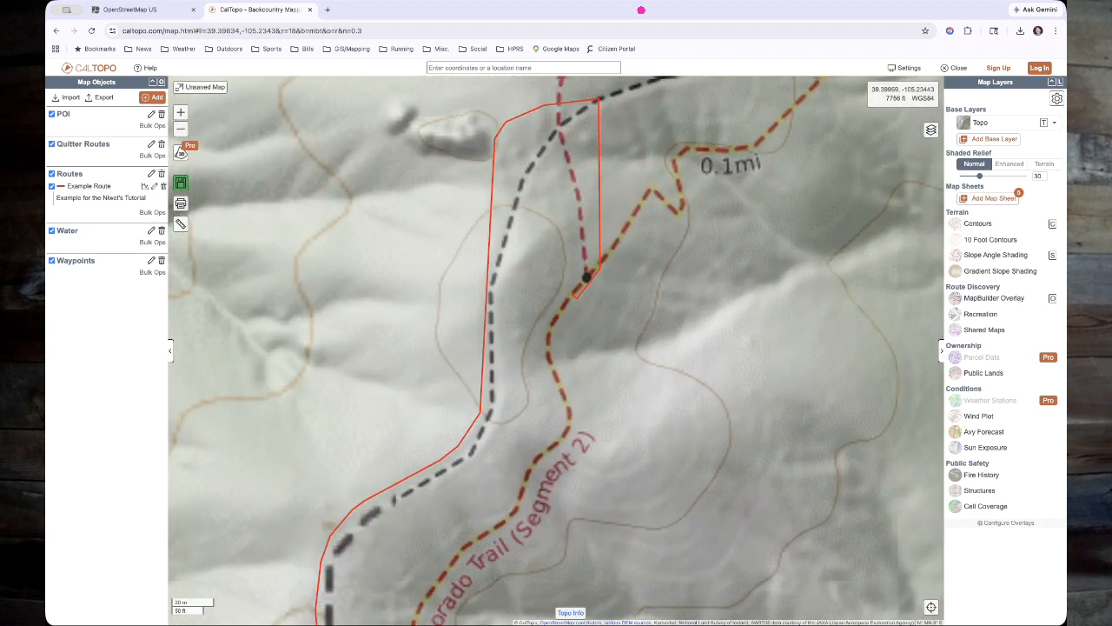
pyautogui.scroll(-1, 565, 174)
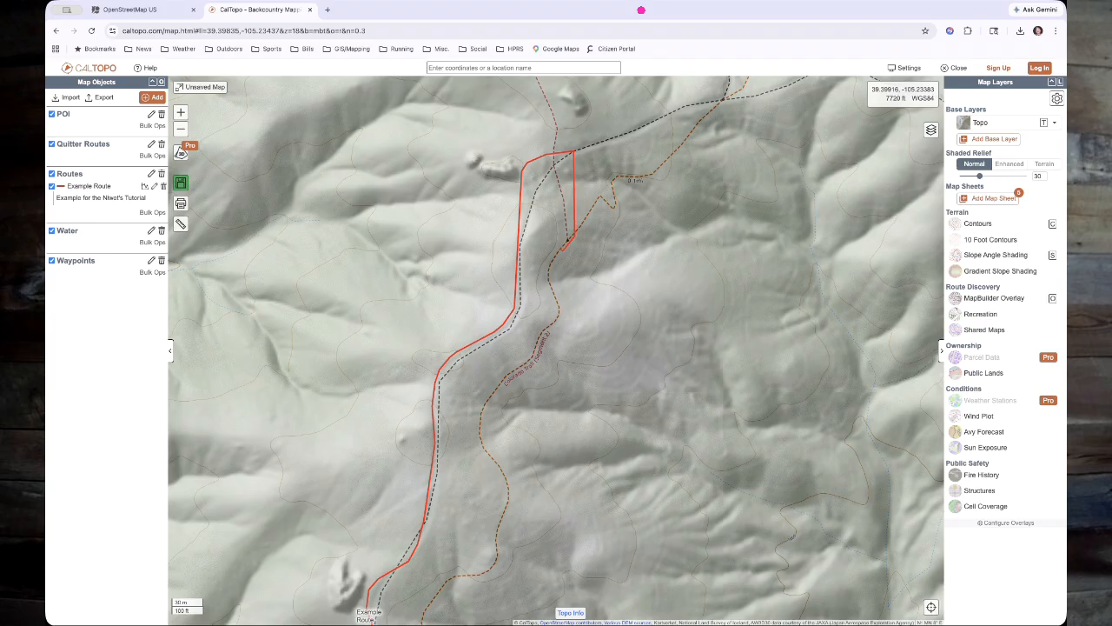
pyautogui.scroll(-2, 607, 252)
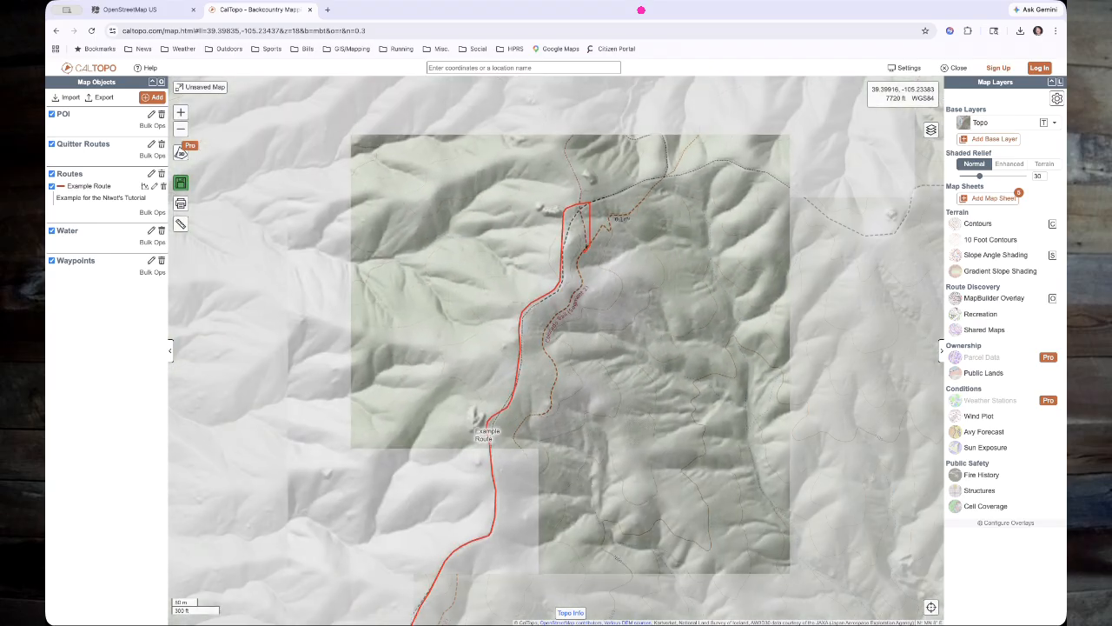
pyautogui.scroll(-2, 630, 276)
pyautogui.moveTo(663, 371); pyautogui.dragTo(652, 309)
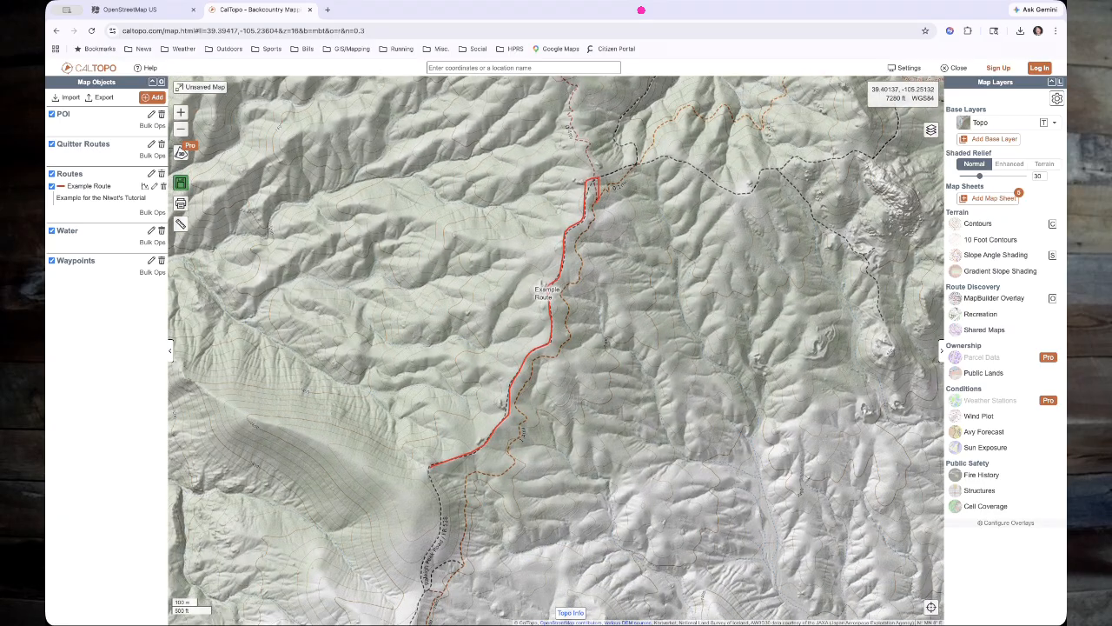
# - Draw a second, untitled line in the Routes folder, snapped to OSM along the Colorado Trail from the southwest past the junction to the northeast
pyautogui.click(152, 97)
pyautogui.click(162, 141)
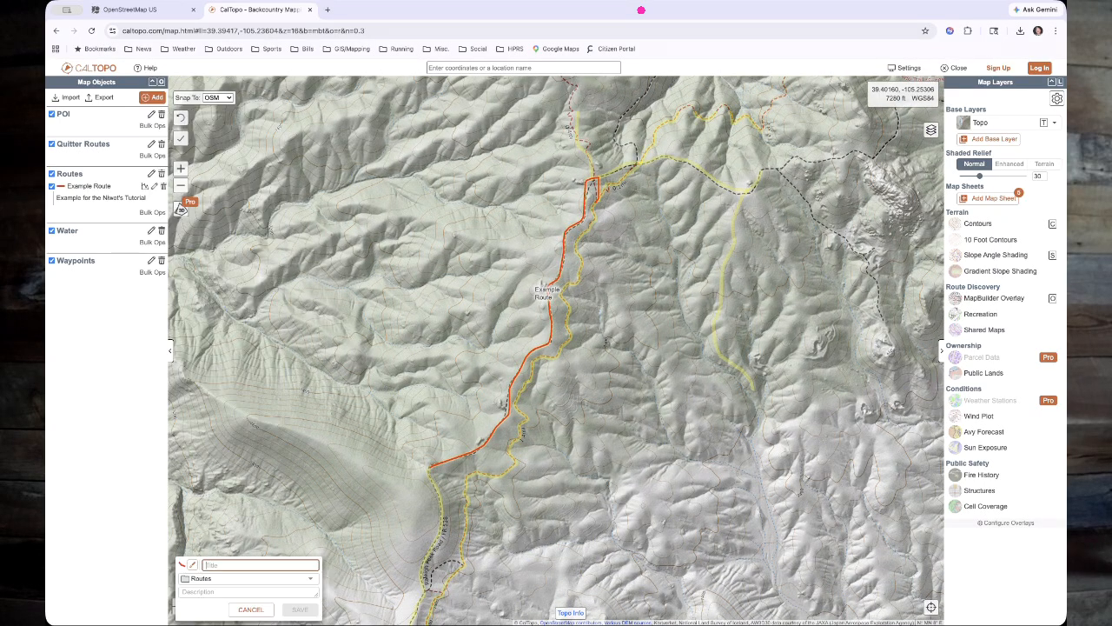
pyautogui.click(476, 475)
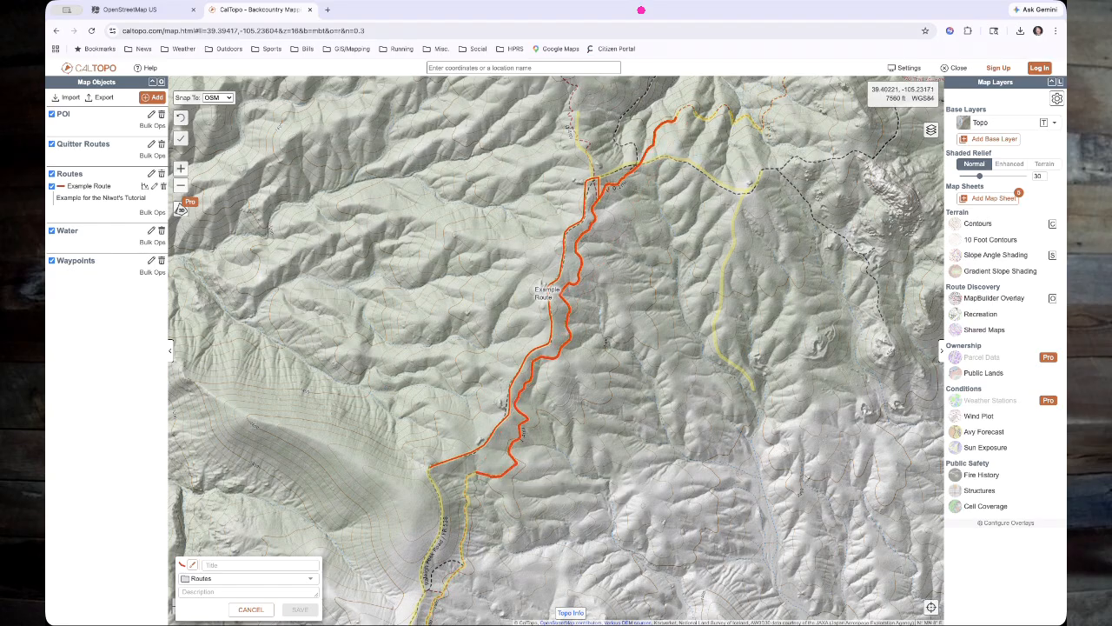
pyautogui.doubleClick(676, 118)
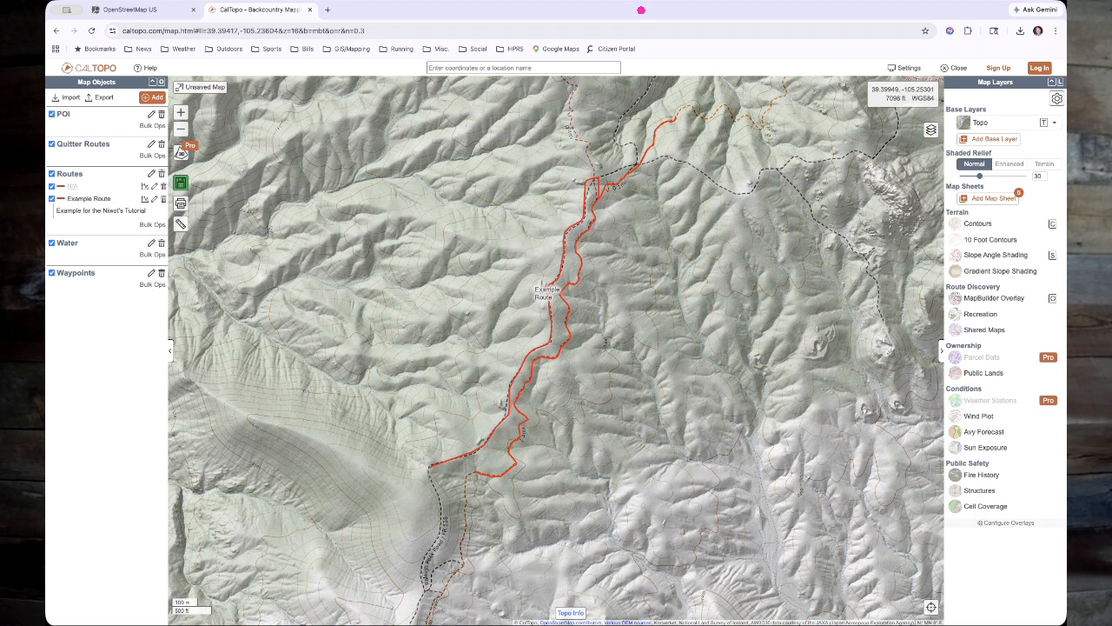
pyautogui.moveTo(83, 160)
pyautogui.mouseDown()
pyautogui.moveTo(89, 244)
pyautogui.moveTo(79, 153)
pyautogui.moveTo(65, 157)
pyautogui.mouseUp()
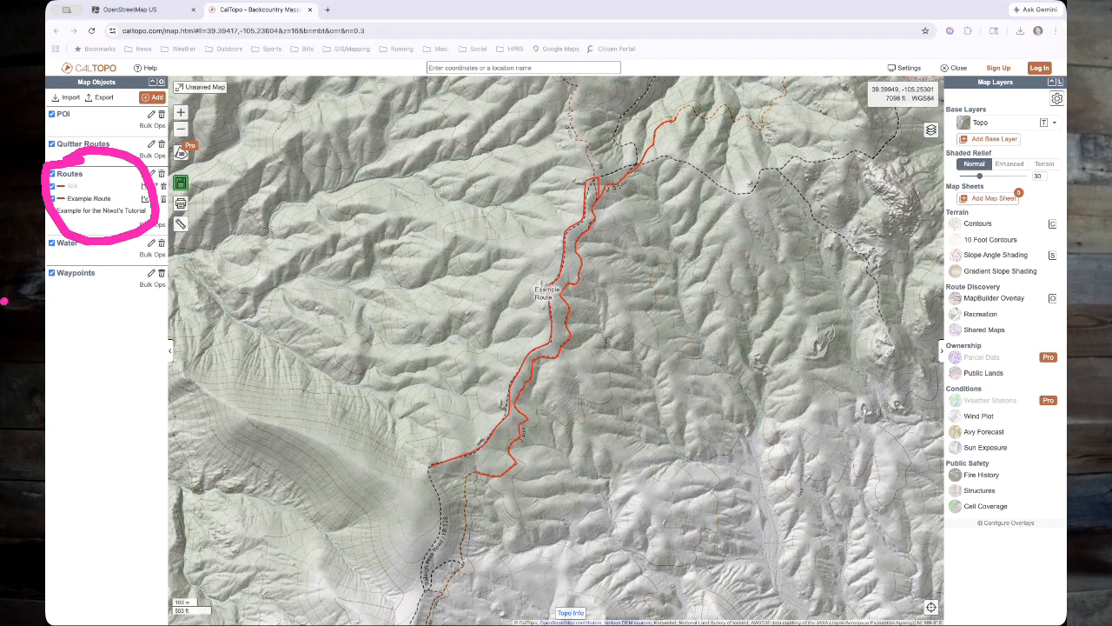
pyautogui.click(5, 301)
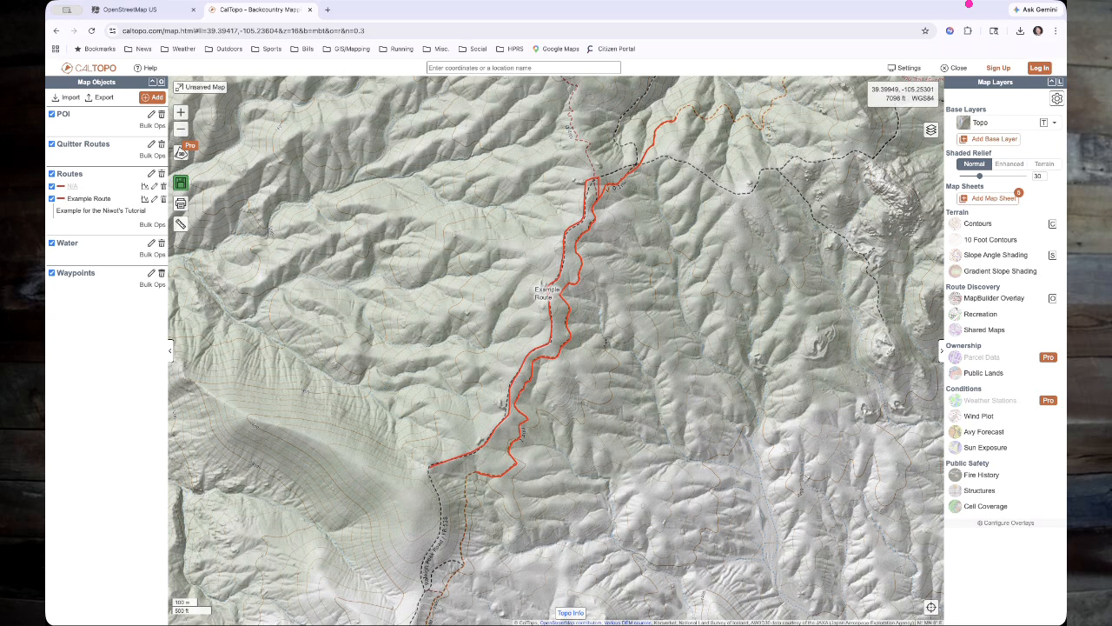
# - Title the untitled line in the Routes folder CT, give it the description CT Example, and save it
pyautogui.click(155, 186)
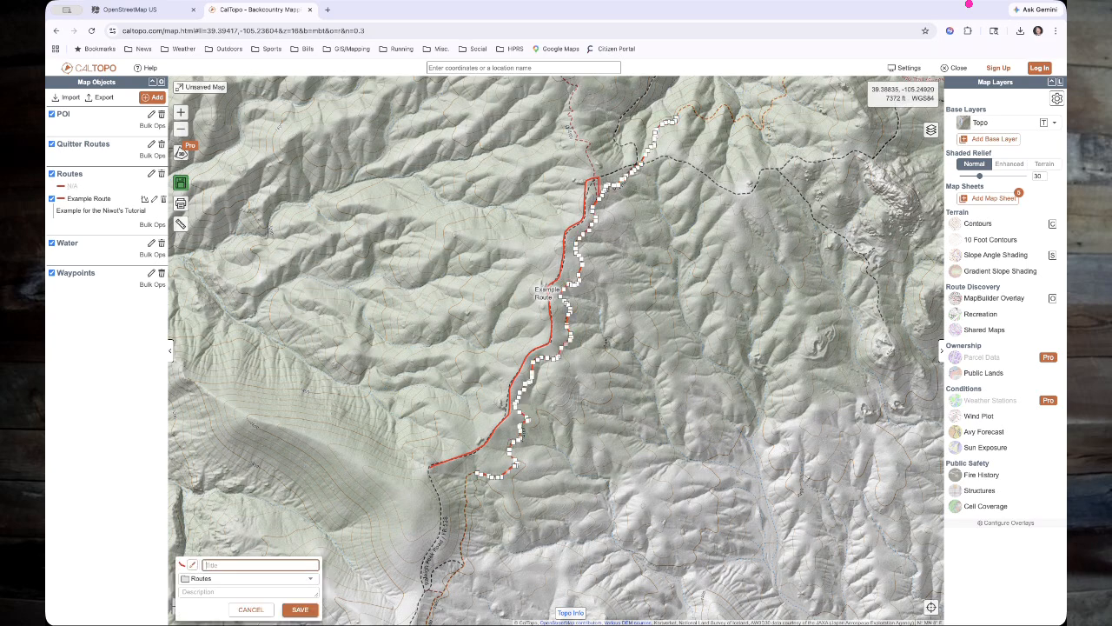
pyautogui.write('C1')
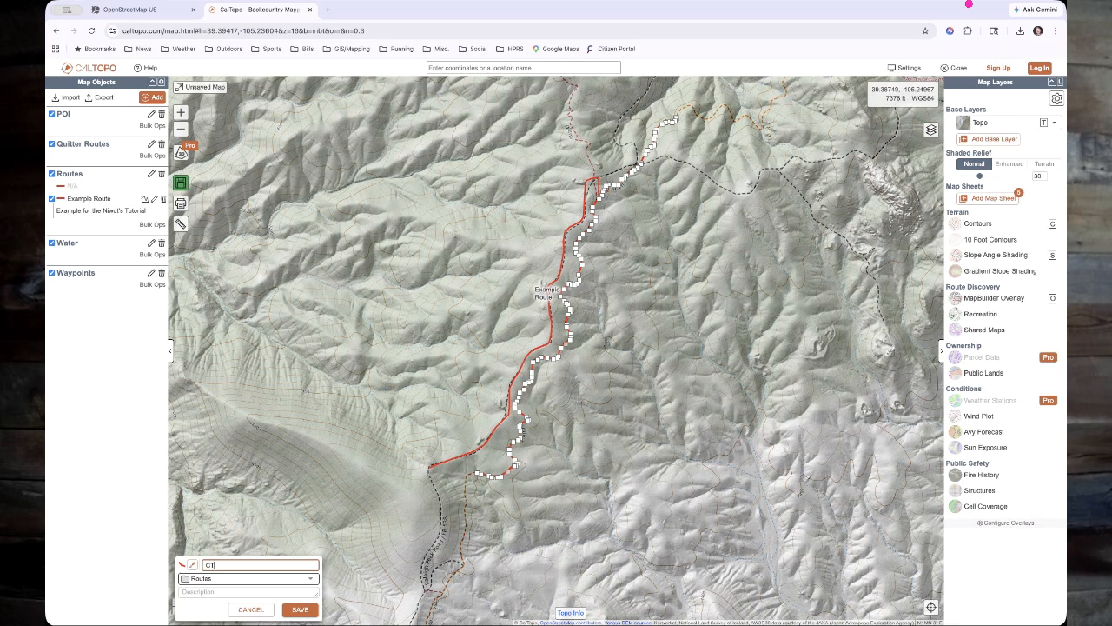
pyautogui.click(249, 592)
pyautogui.write('CT EXample')
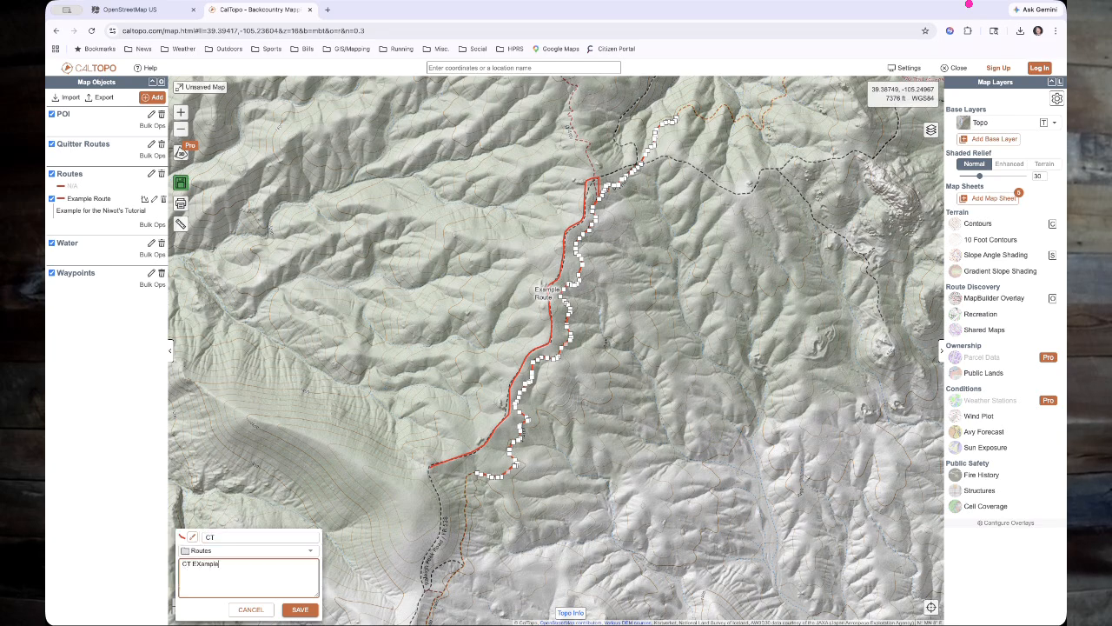
pyautogui.hotkey('alt', 'shift', 'Left')
pyautogui.write('Example')
pyautogui.click(299, 609)
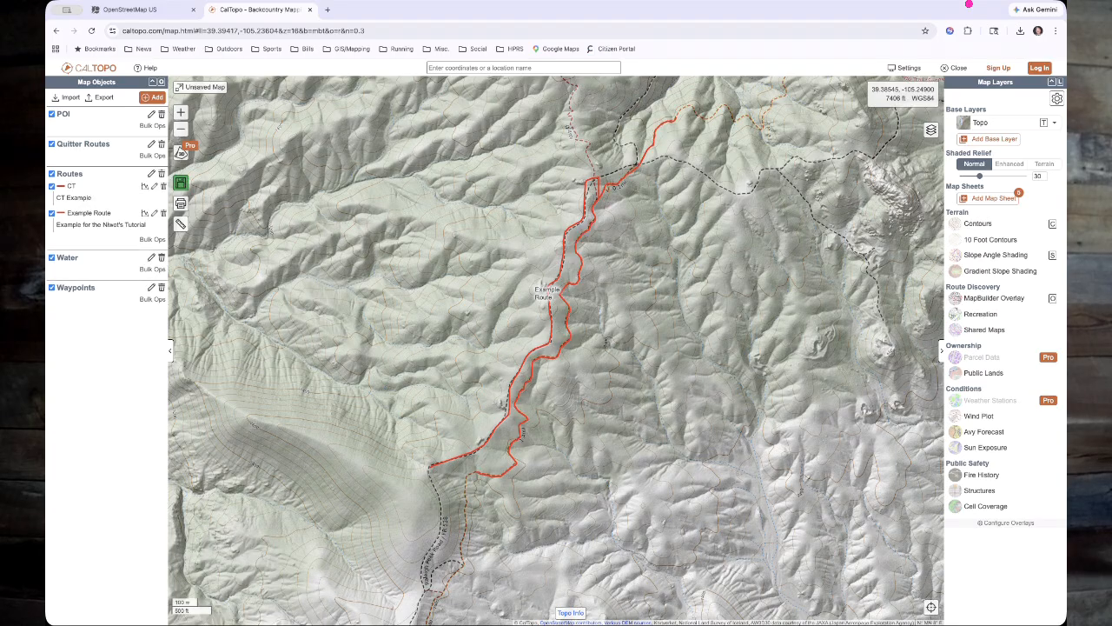
# - Change the CT line's color to blue and save the line
pyautogui.click(72, 186)
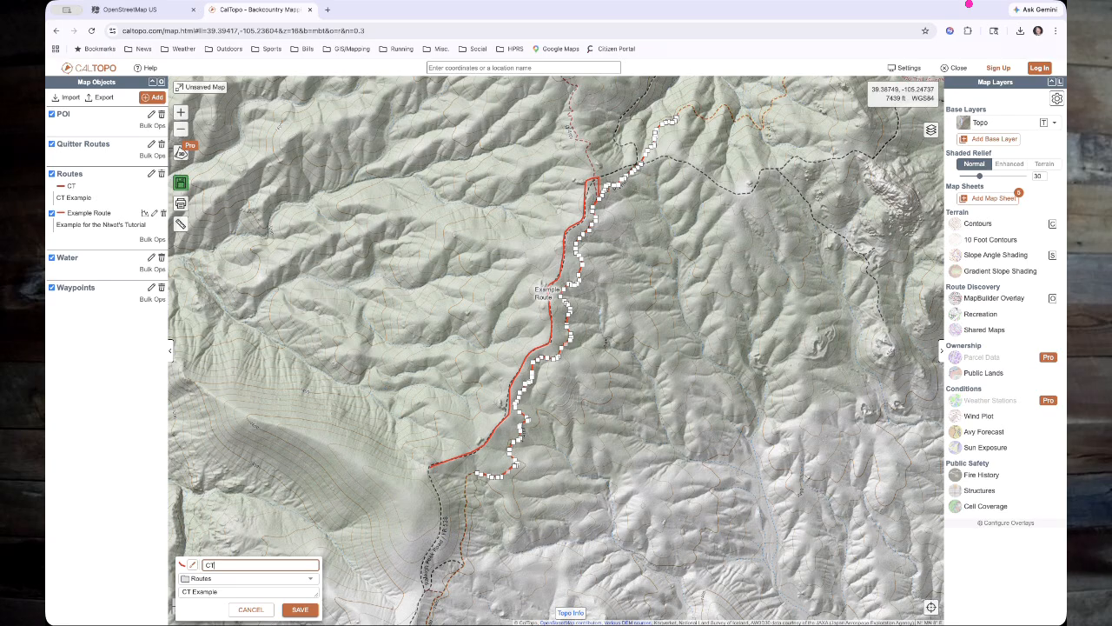
pyautogui.click(193, 565)
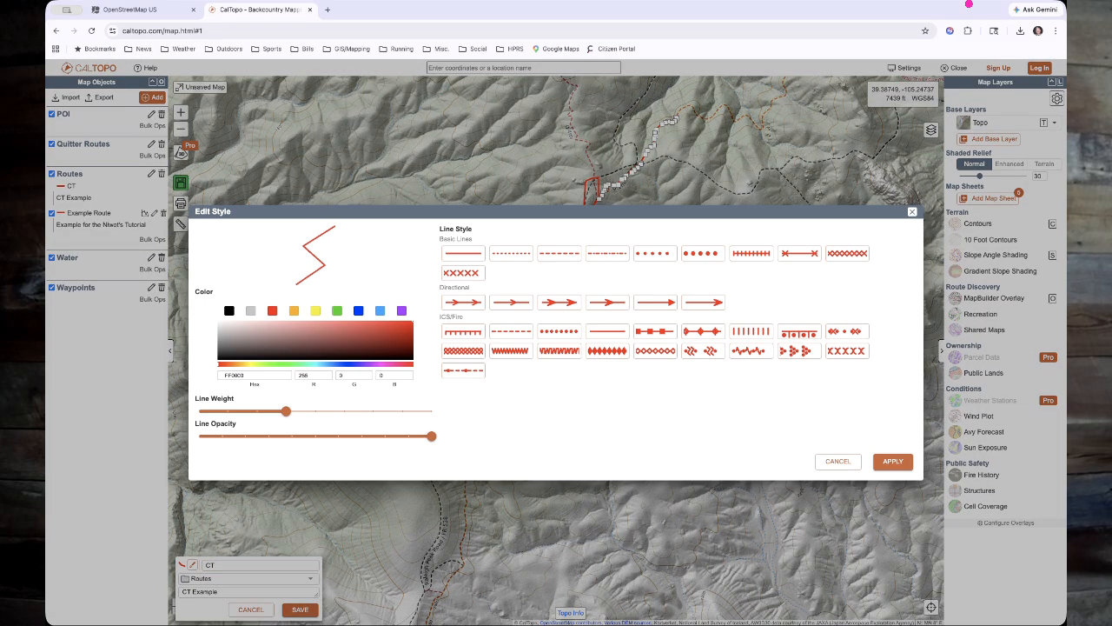
pyautogui.click(358, 310)
pyautogui.click(894, 460)
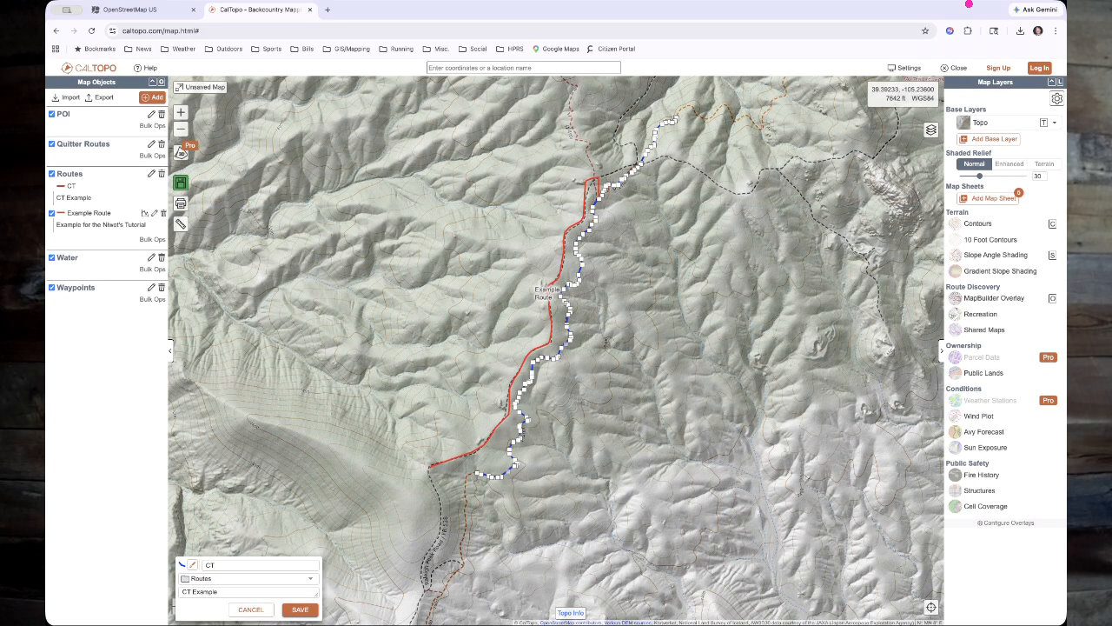
pyautogui.click(300, 609)
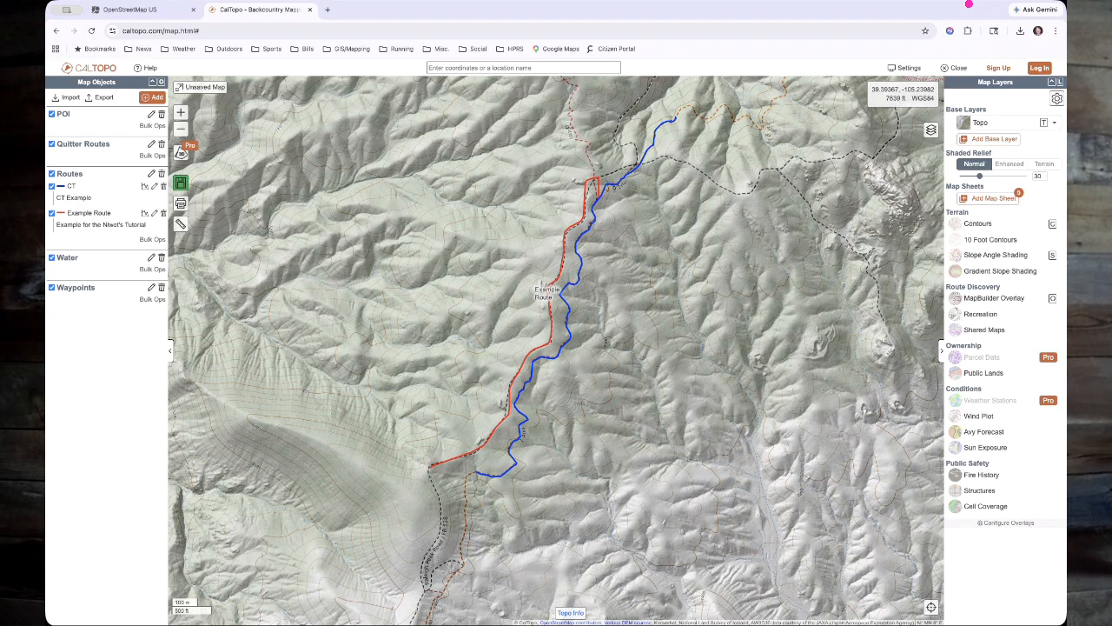
# - Examine up close how both routes align with the mapped road and trail, comparing the Topo and FSTopo 2016 base layers
pyautogui.scroll(1, 586, 222)
pyautogui.scroll(5, 645, 194)
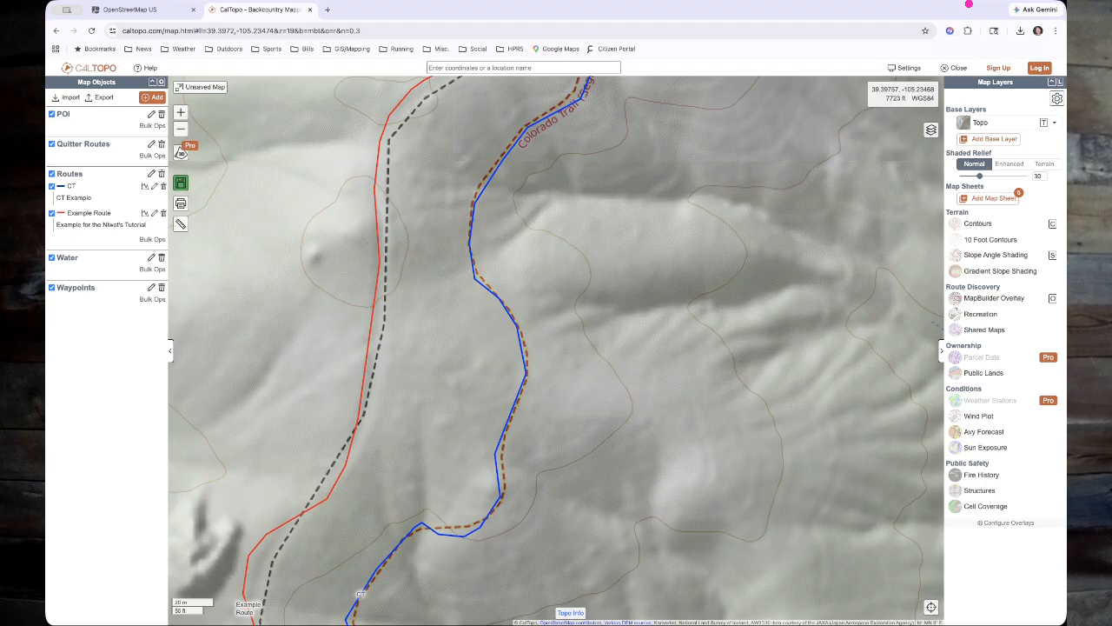
pyautogui.scroll(-3, 709, 213)
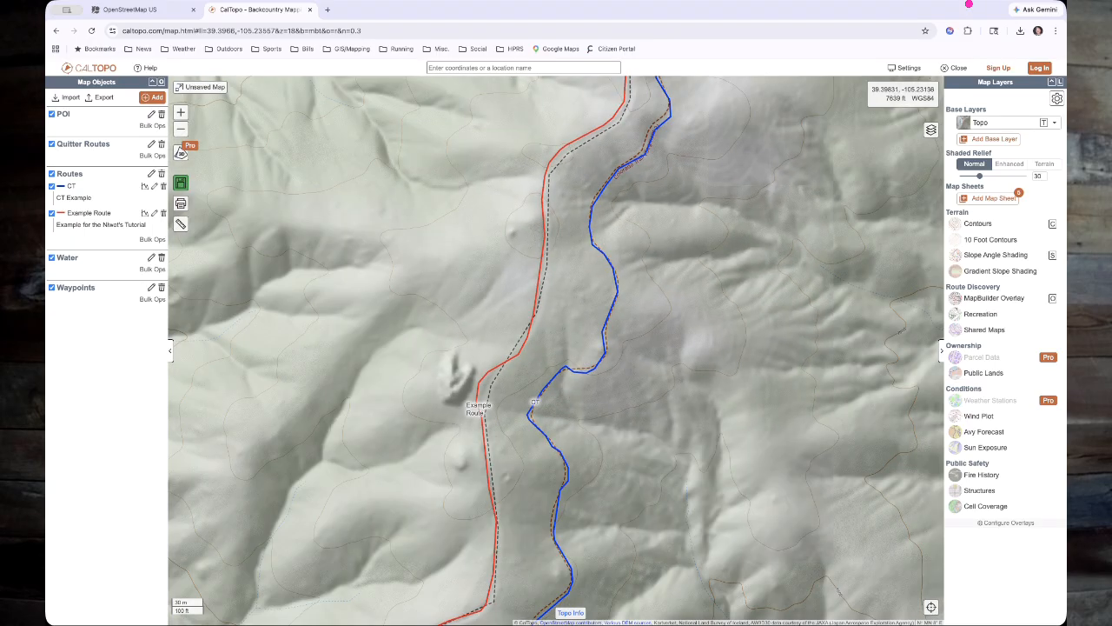
pyautogui.click(1009, 122)
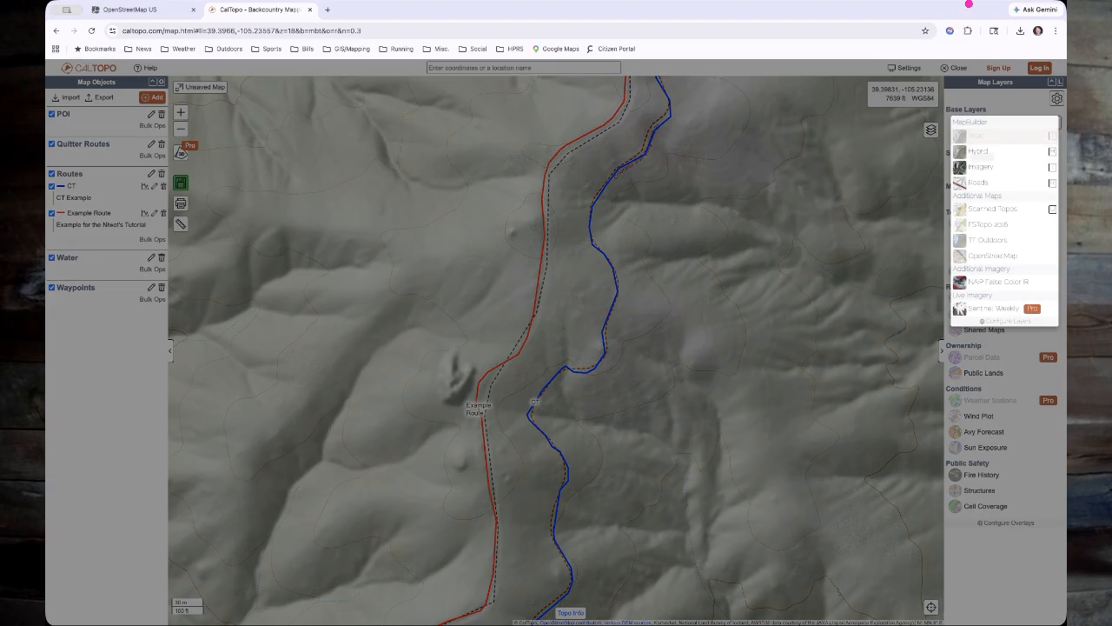
pyautogui.click(988, 225)
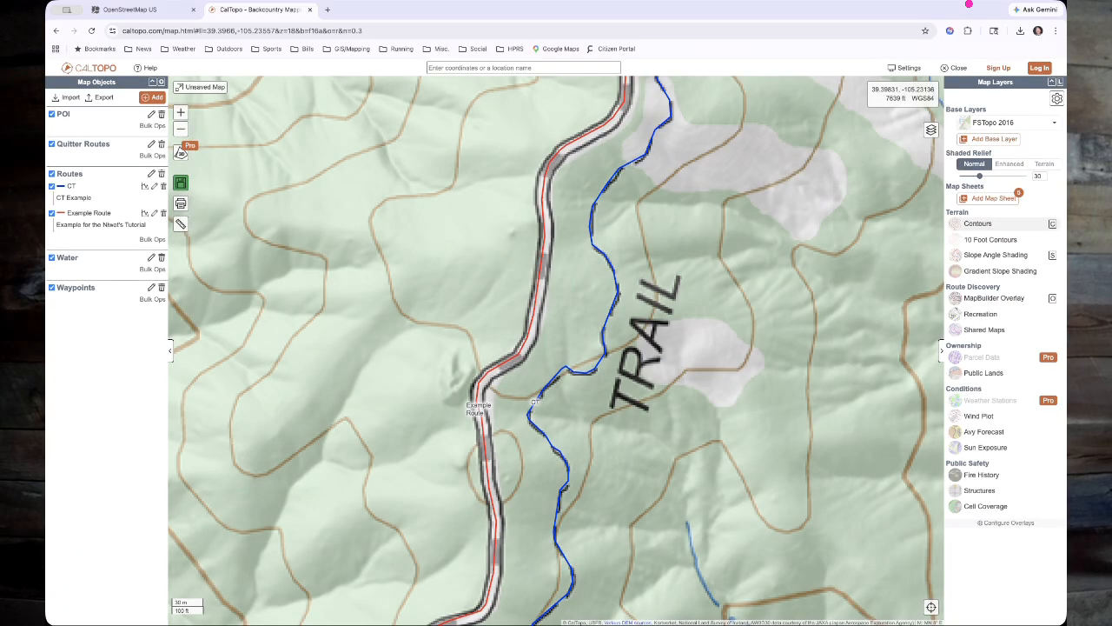
pyautogui.scroll(-2, 834, 229)
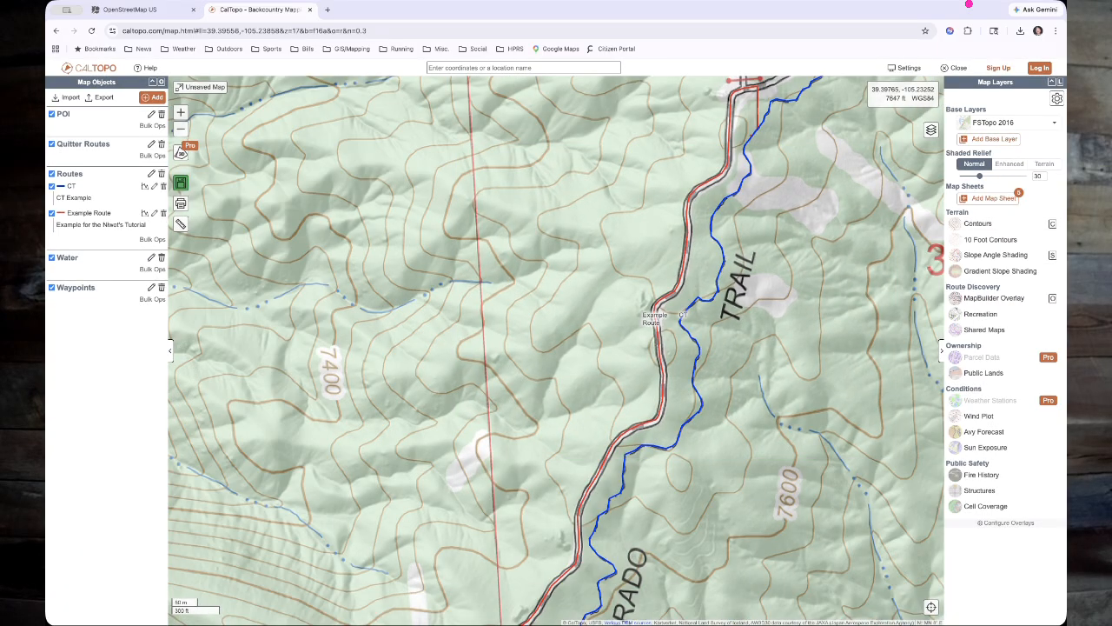
pyautogui.click(999, 123)
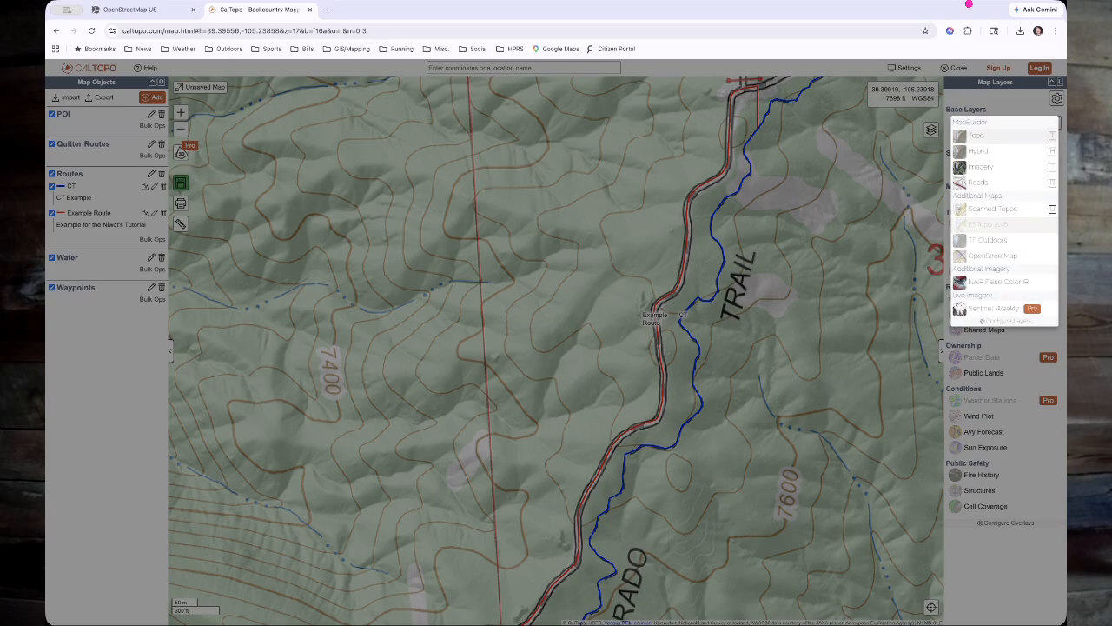
pyautogui.click(991, 136)
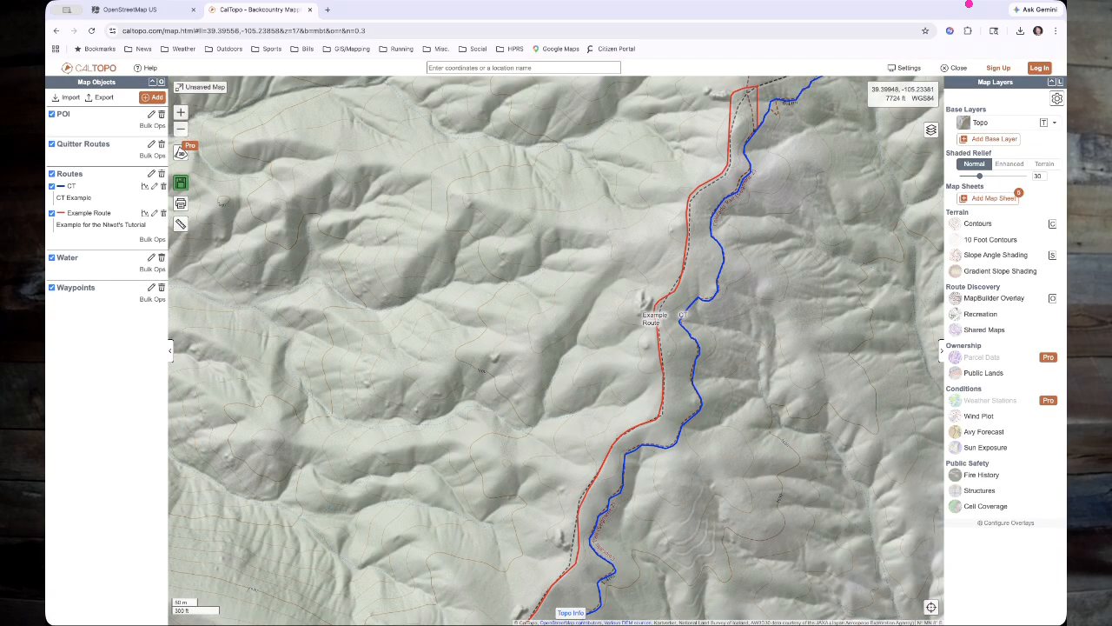
# - Switch the base layer to FSTopo 2016 once more to check the route alignment, and return to Topo
pyautogui.moveTo(764, 102)
pyautogui.mouseDown()
pyautogui.moveTo(759, 117)
pyautogui.moveTo(791, 98)
pyautogui.moveTo(765, 93)
pyautogui.mouseUp()
pyautogui.press('Escape')
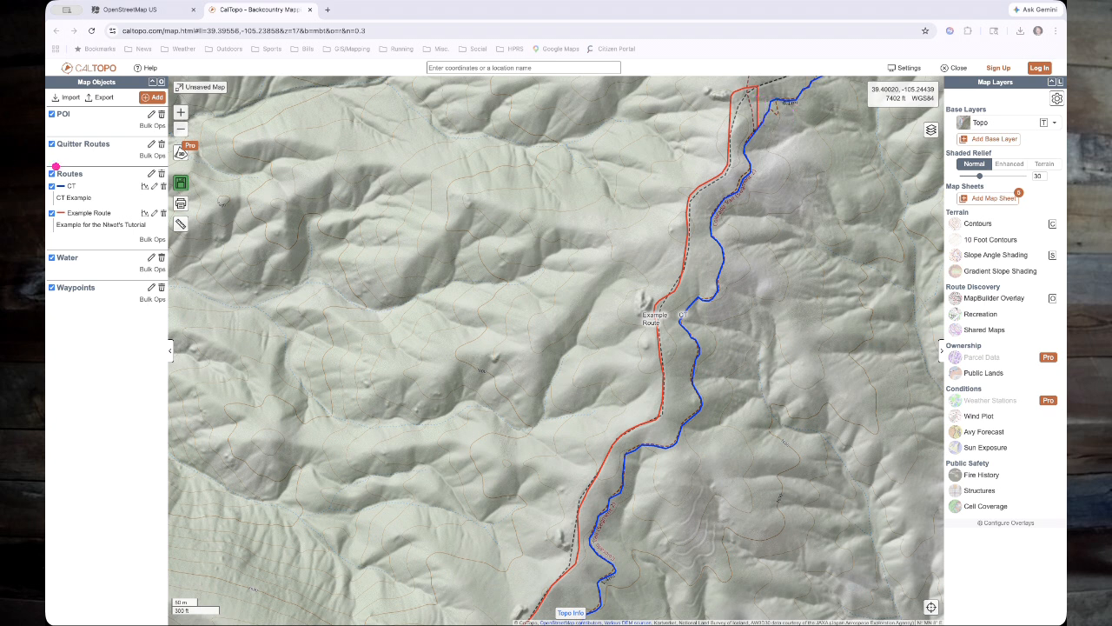
pyautogui.click(1008, 122)
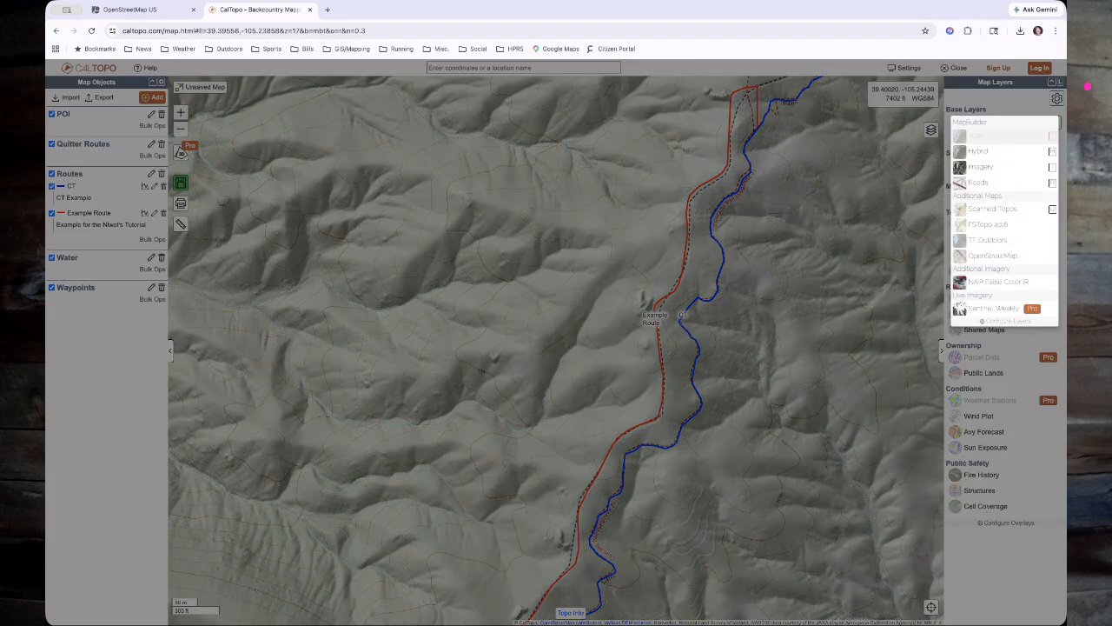
pyautogui.click(995, 225)
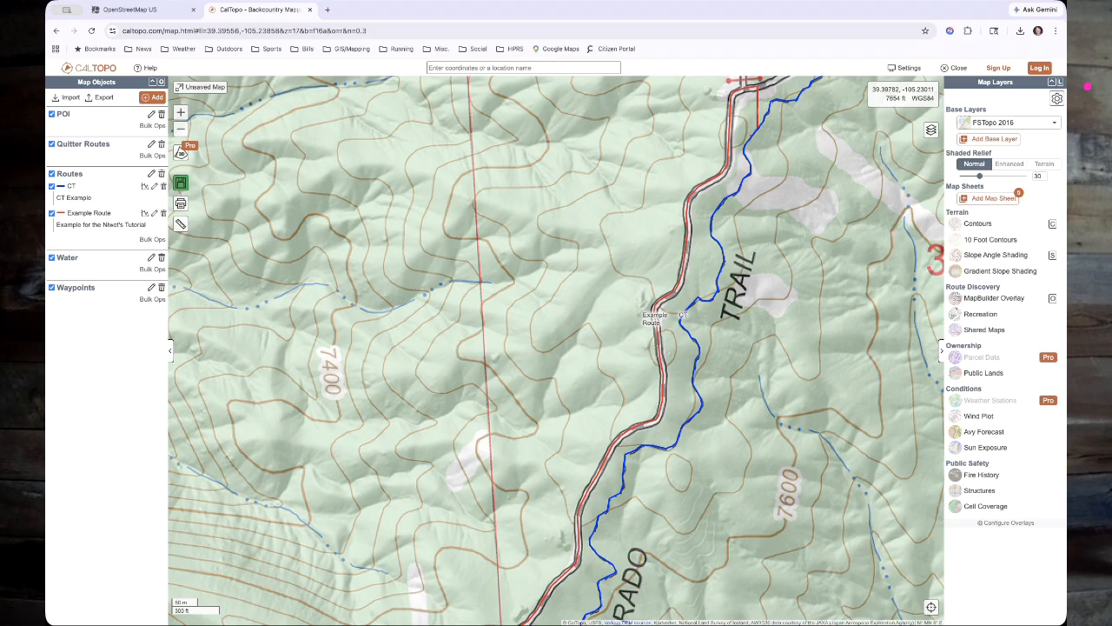
pyautogui.click(1008, 123)
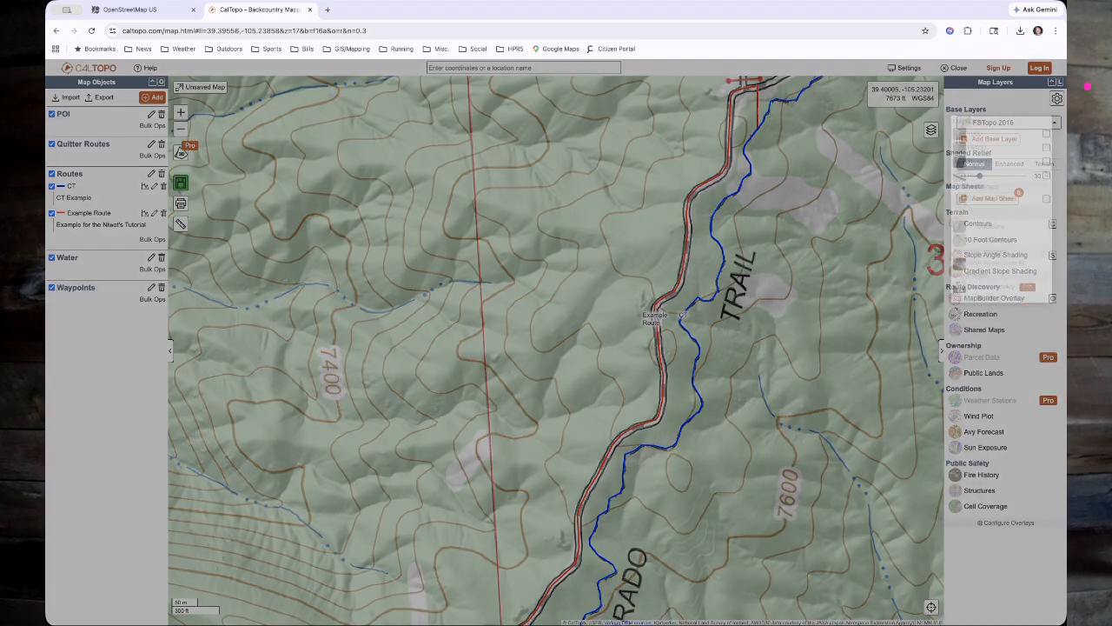
pyautogui.click(1004, 135)
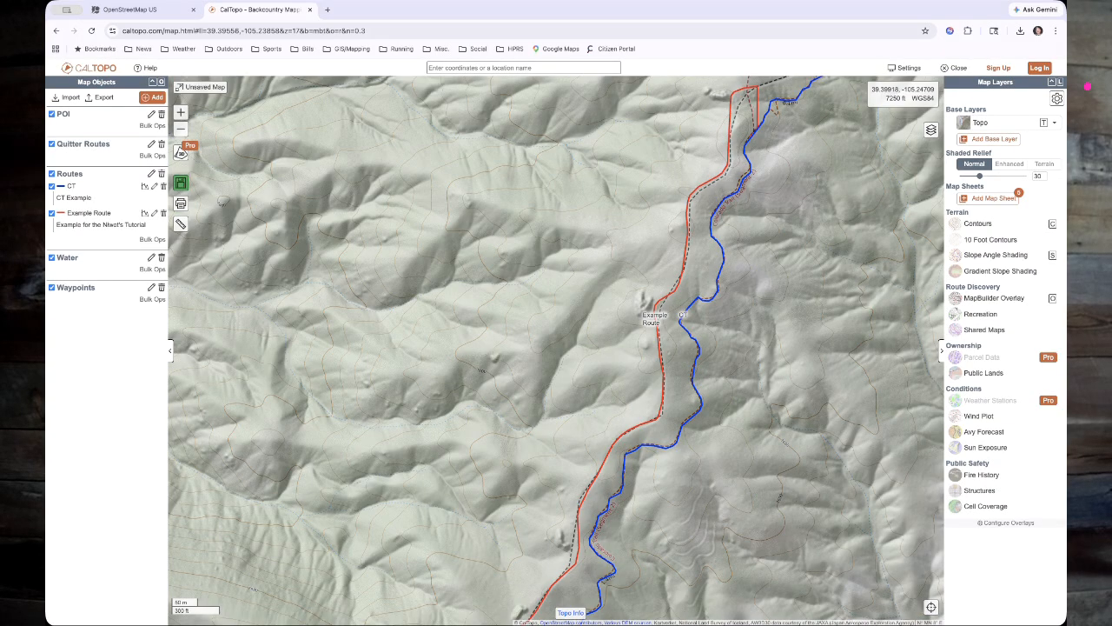
# - Start a new line in the Routes folder with snapping set to USFS, at the branching trails west of Raleigh Peak
pyautogui.click(152, 97)
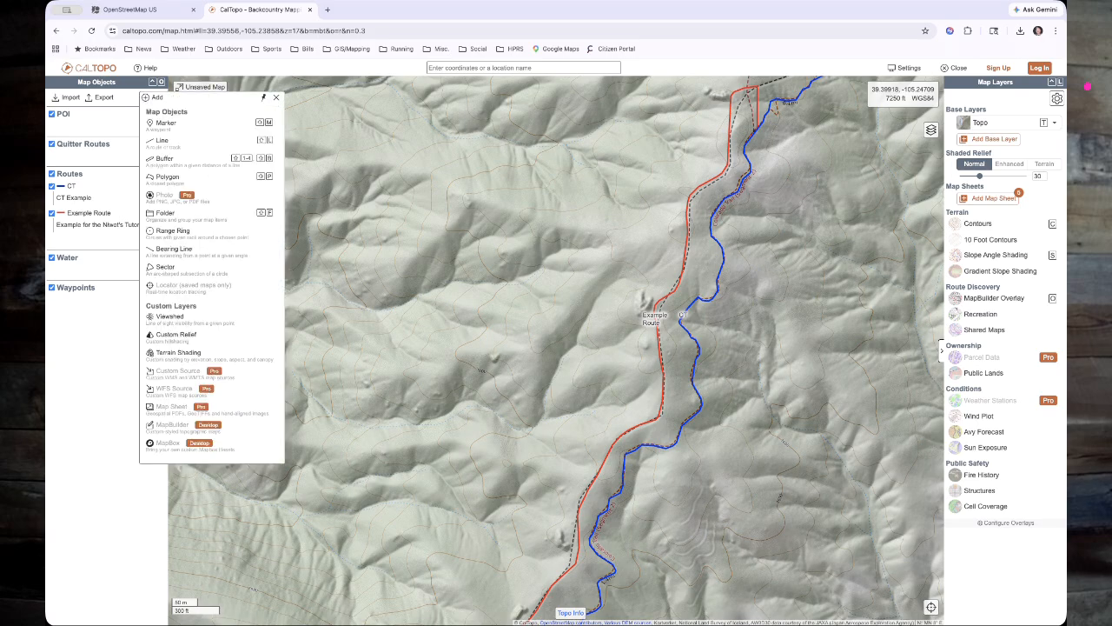
pyautogui.click(162, 140)
pyautogui.click(217, 98)
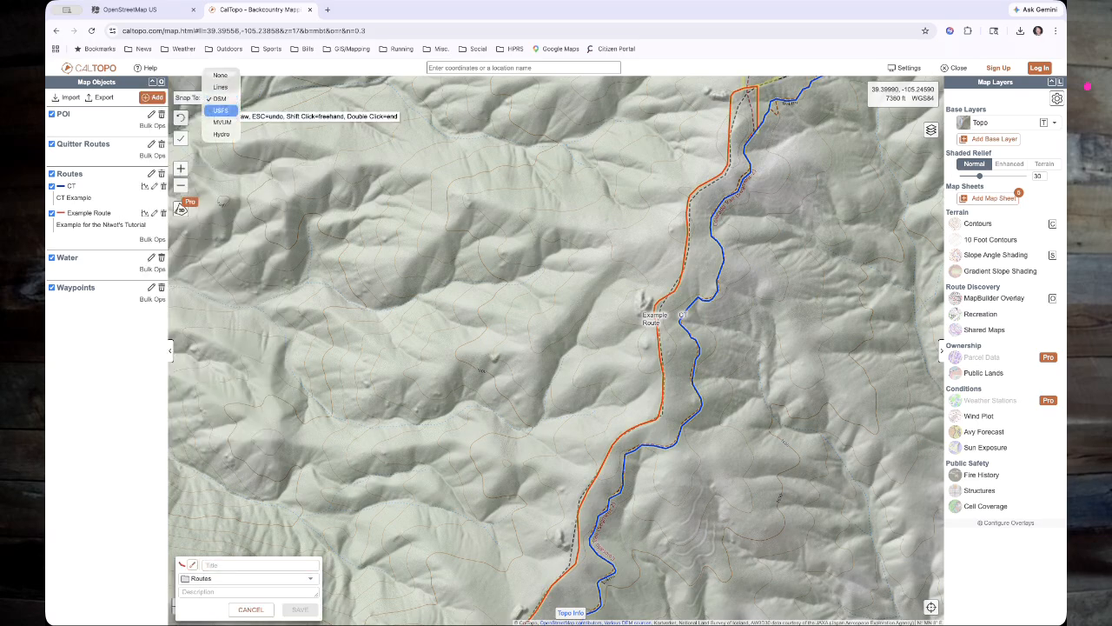
pyautogui.click(220, 110)
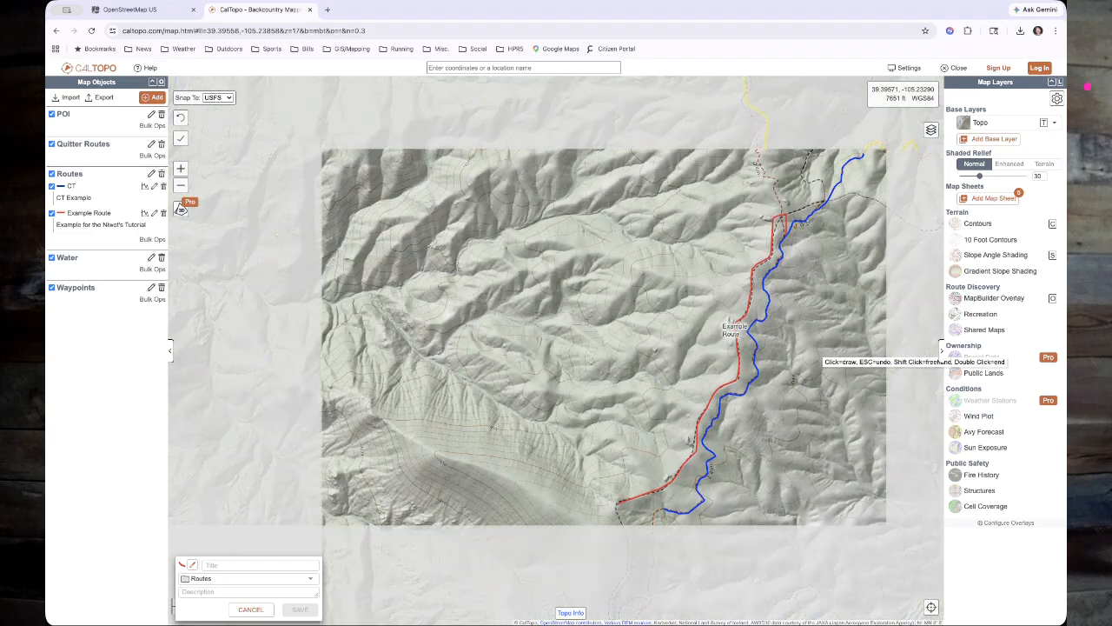
pyautogui.moveTo(815, 345); pyautogui.dragTo(585, 445)
pyautogui.moveTo(845, 341); pyautogui.dragTo(551, 345)
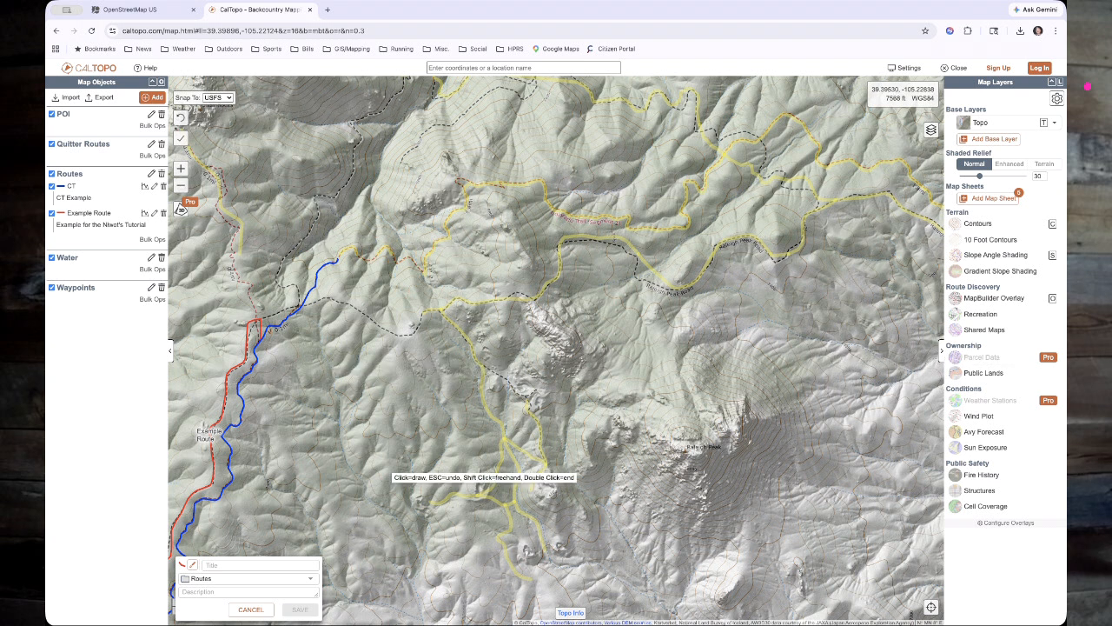
pyautogui.moveTo(389, 477); pyautogui.dragTo(447, 351)
pyautogui.scroll(2, 550, 358)
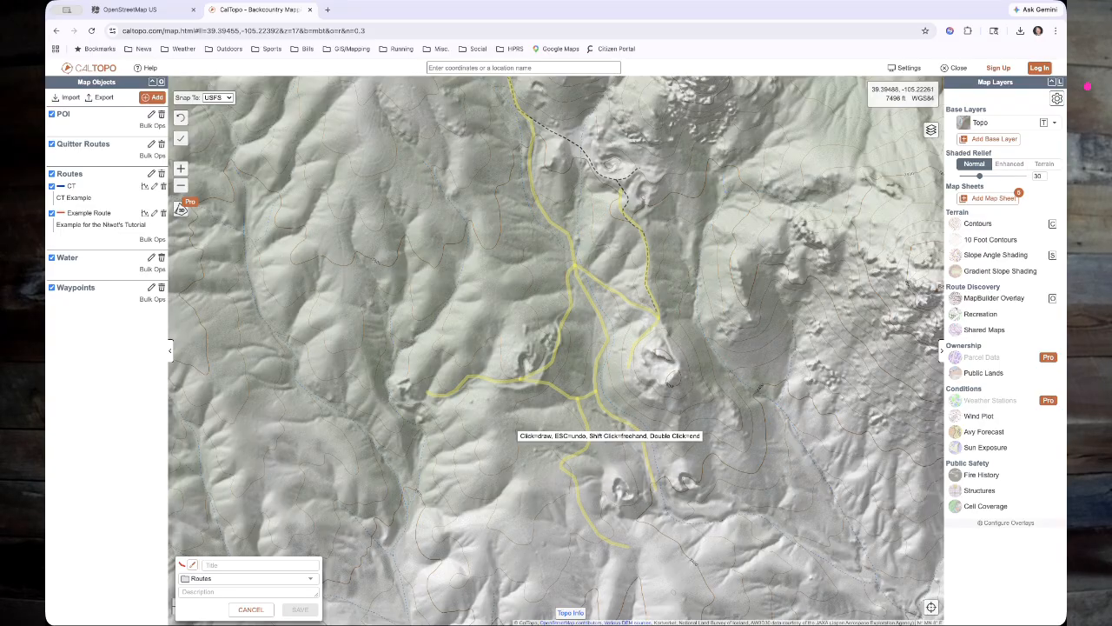
pyautogui.click(574, 263)
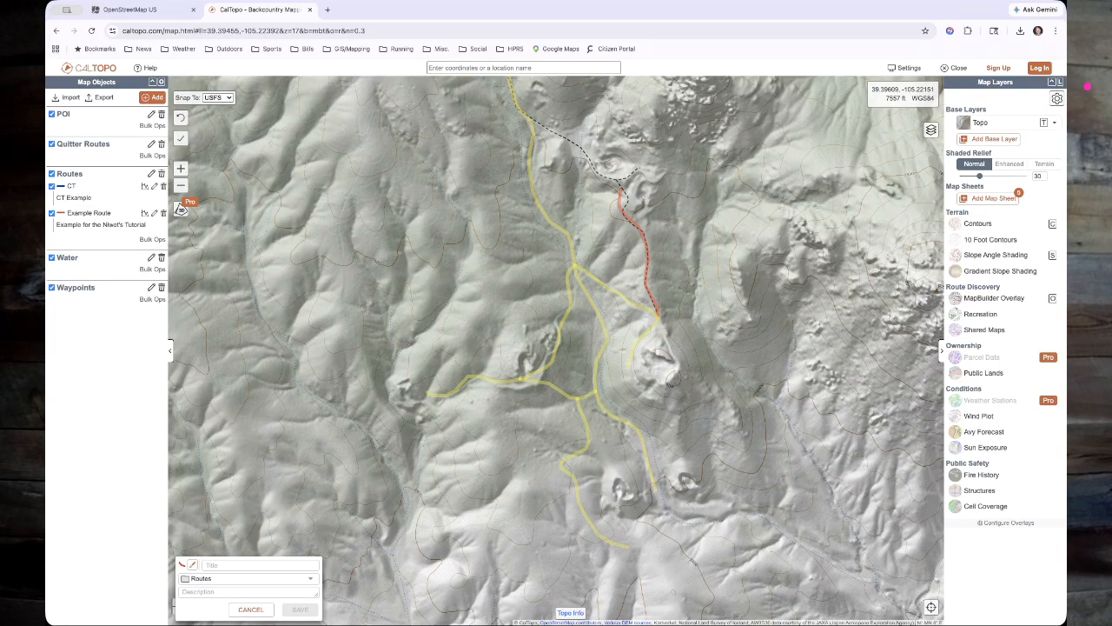
# - Compare the OSM snap lines with the USFS ones around the branching trails, ending on USFS
pyautogui.click(218, 97)
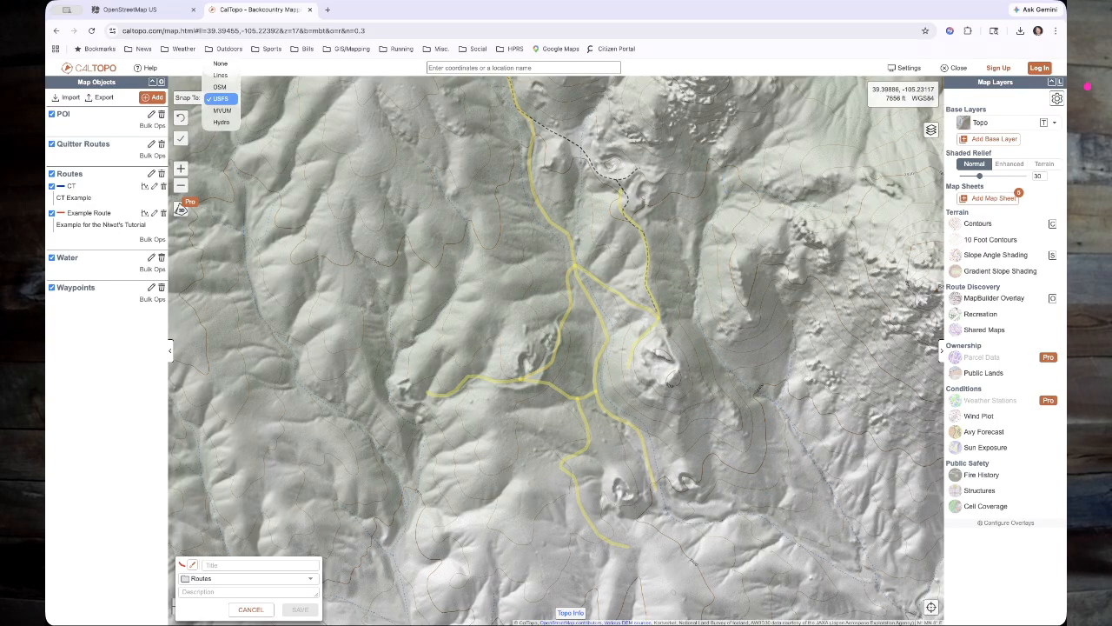
pyautogui.click(219, 87)
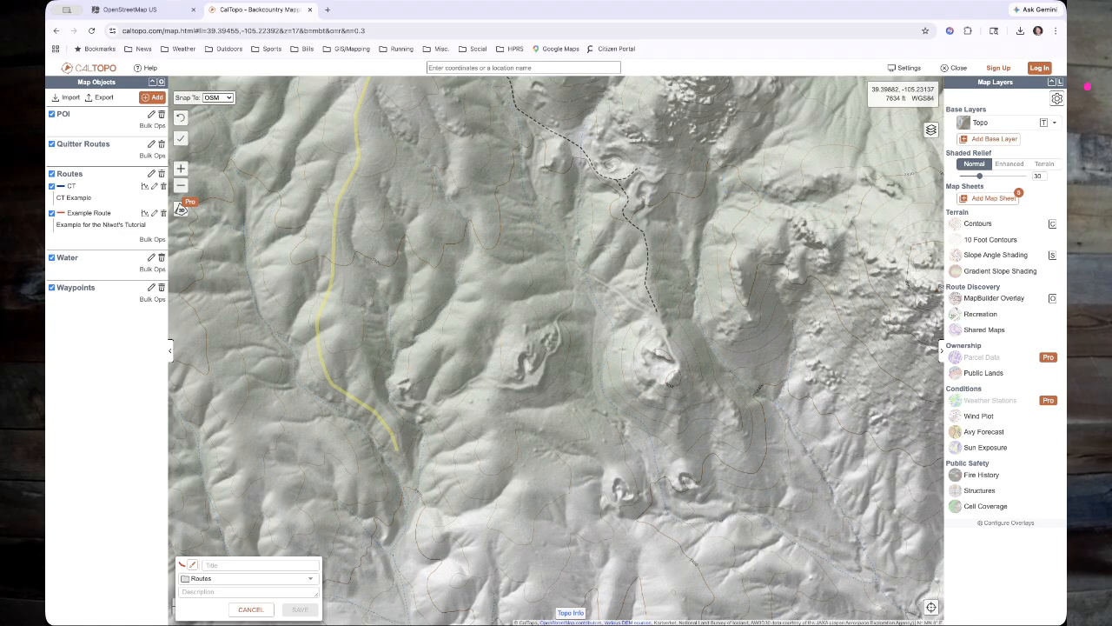
pyautogui.click(218, 97)
pyautogui.click(219, 110)
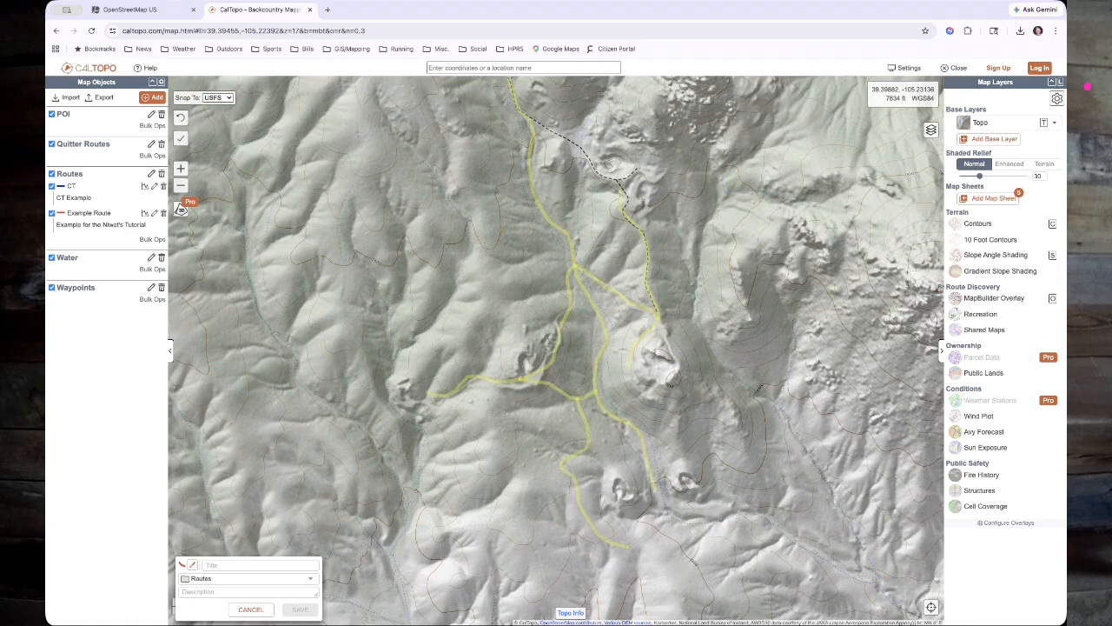
# - Set the shaded relief to 100 and compare the terrain with snapping set to None and to USFS
pyautogui.click(218, 98)
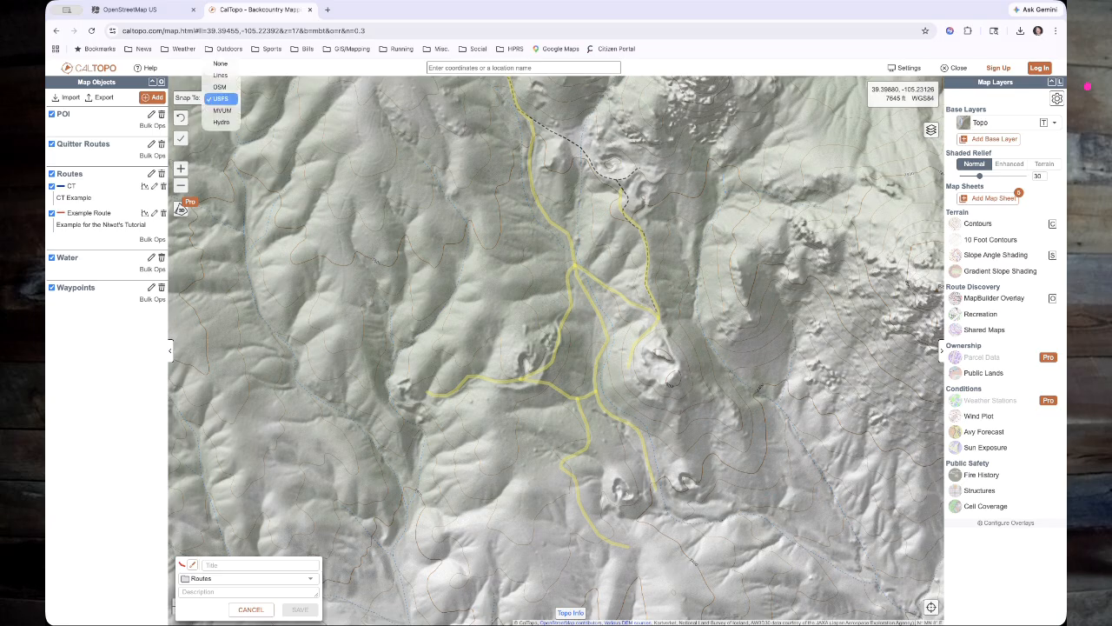
pyautogui.click(221, 63)
pyautogui.moveTo(979, 175); pyautogui.dragTo(1026, 176)
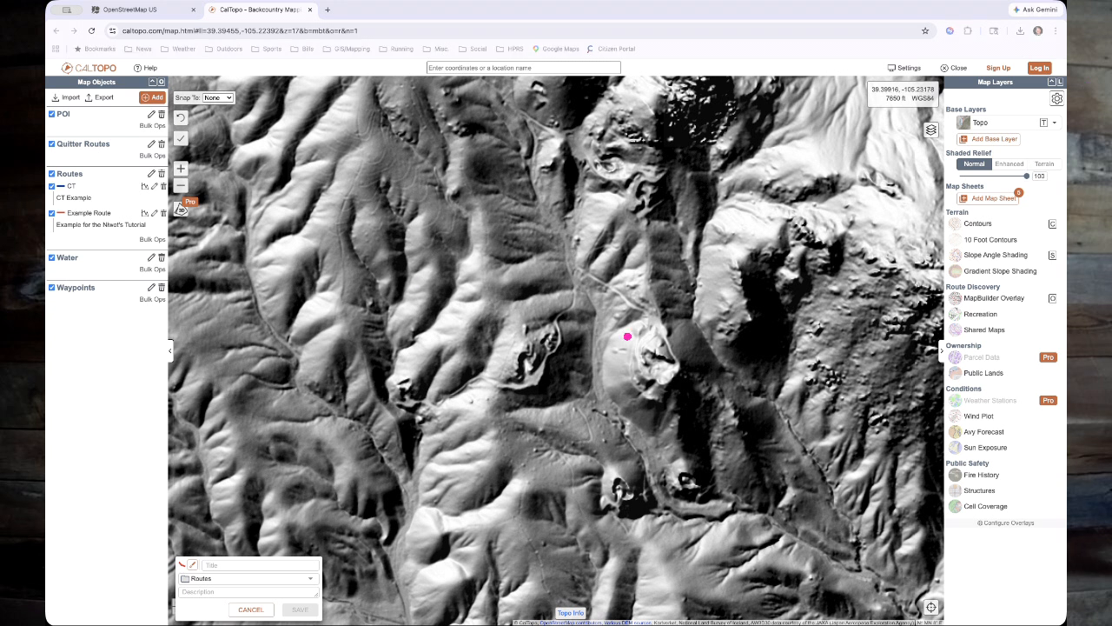
pyautogui.moveTo(561, 230); pyautogui.dragTo(656, 322)
pyautogui.moveTo(561, 232)
pyautogui.mouseDown()
pyautogui.moveTo(577, 280)
pyautogui.moveTo(563, 337)
pyautogui.moveTo(539, 365)
pyautogui.mouseUp()
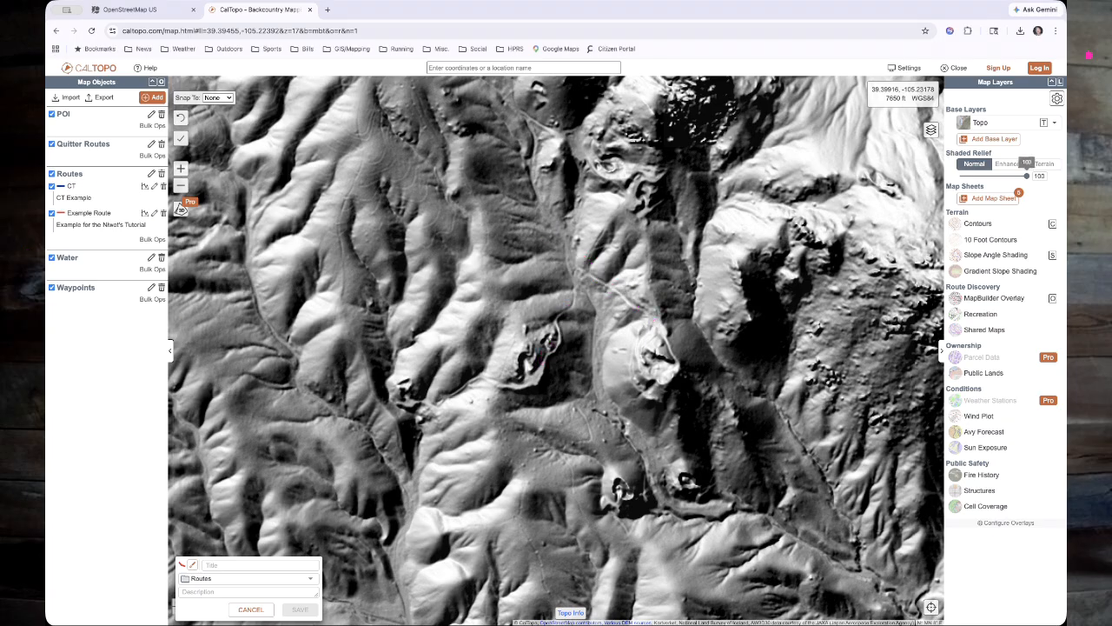
pyautogui.click(217, 98)
pyautogui.click(221, 134)
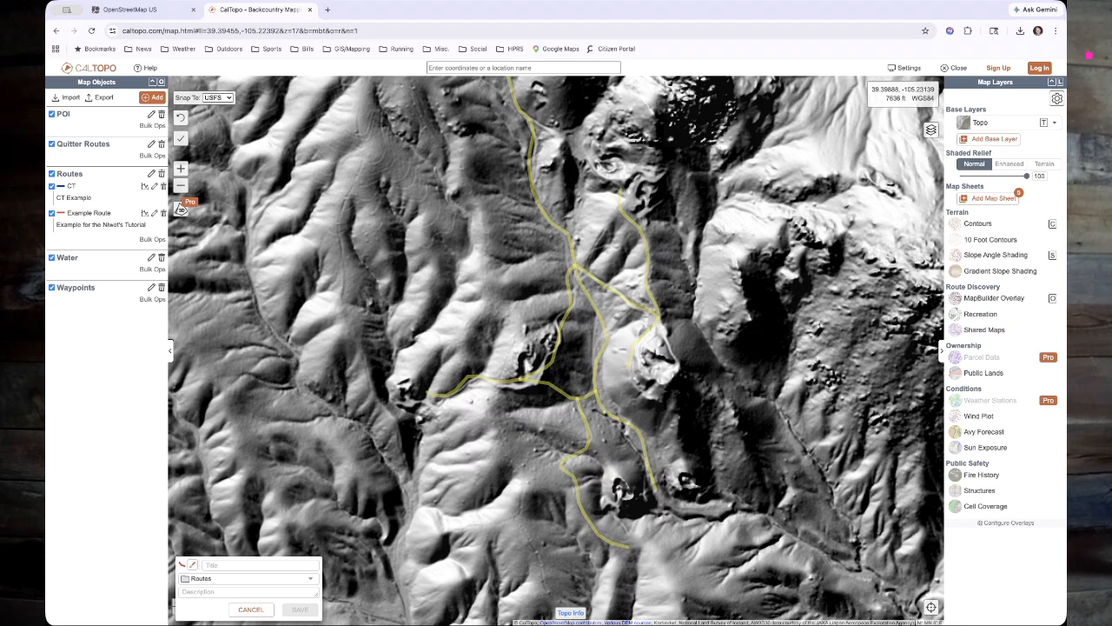
# - Switch the line snapping to OSM and reduce the shaded relief to 30
pyautogui.click(217, 97)
pyautogui.click(219, 87)
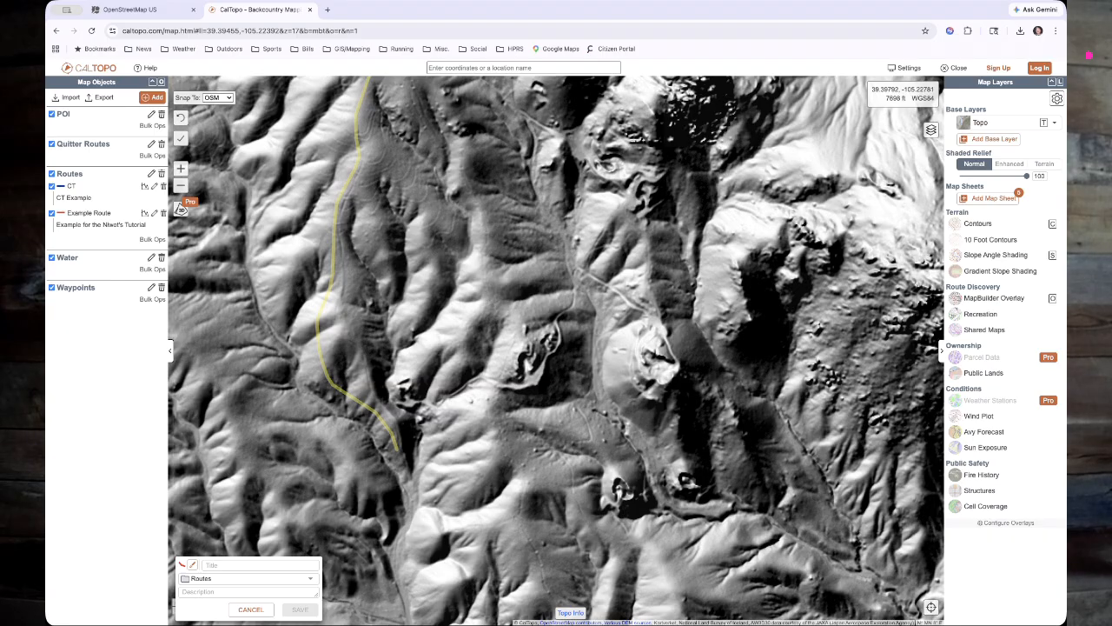
pyautogui.scroll(-2, 581, 403)
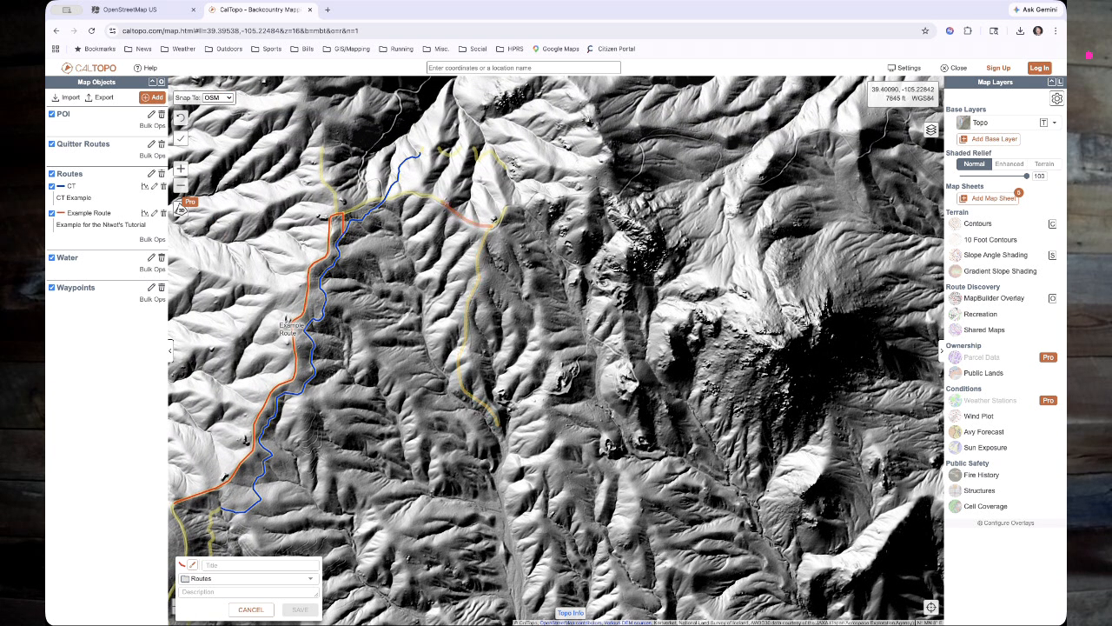
pyautogui.moveTo(1026, 175); pyautogui.dragTo(980, 176)
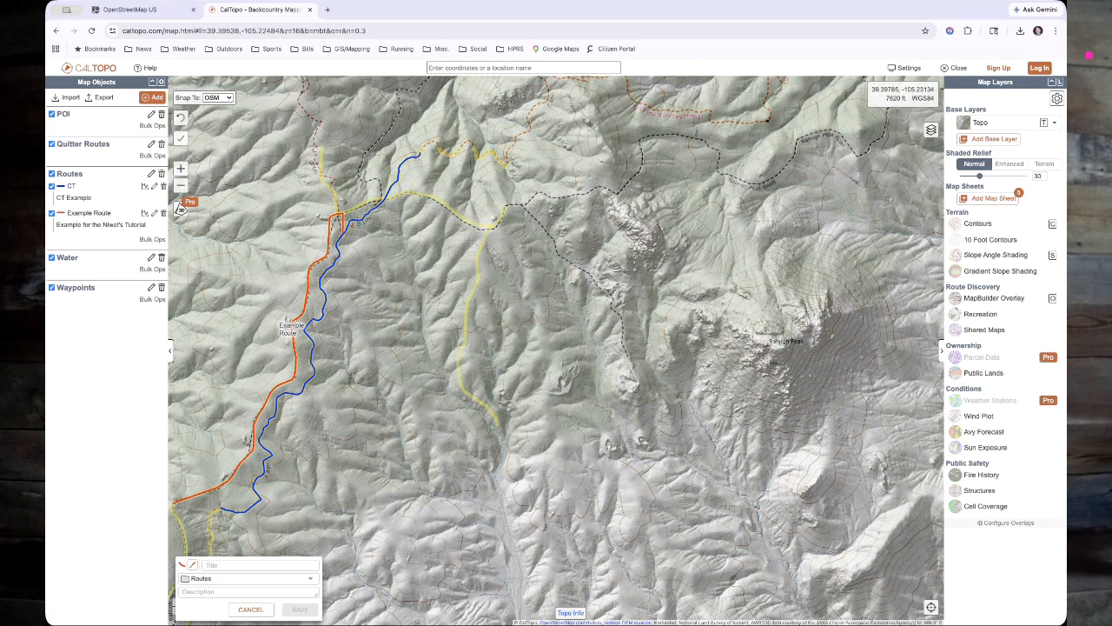
# - Discard the unfinished line so that a new map object can be added
pyautogui.click(153, 97)
pyautogui.click(163, 141)
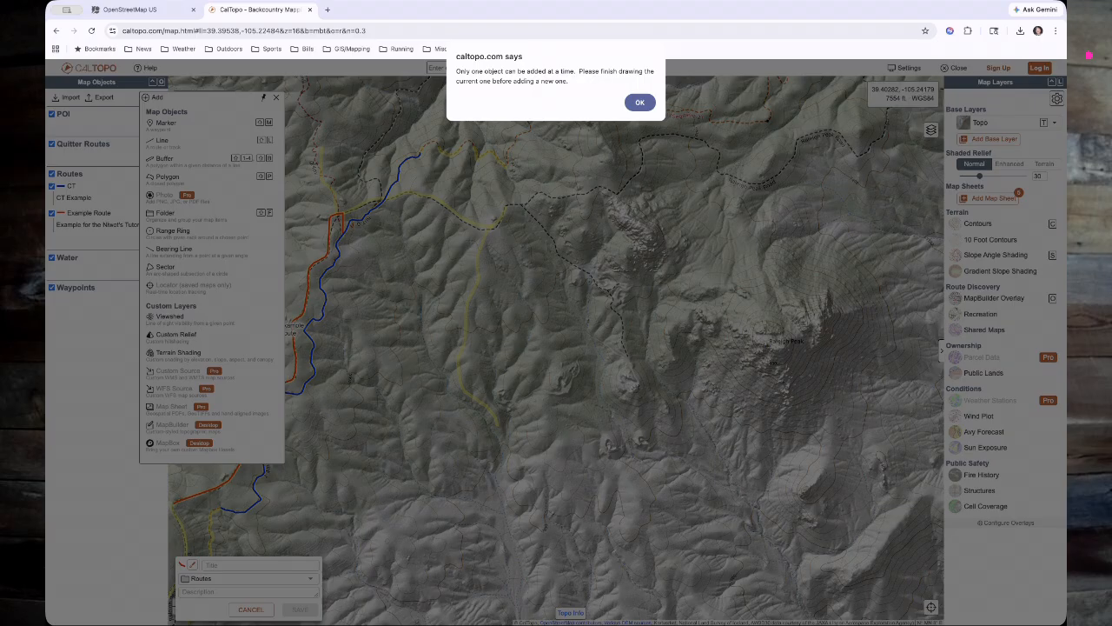
pyautogui.click(640, 103)
pyautogui.click(250, 609)
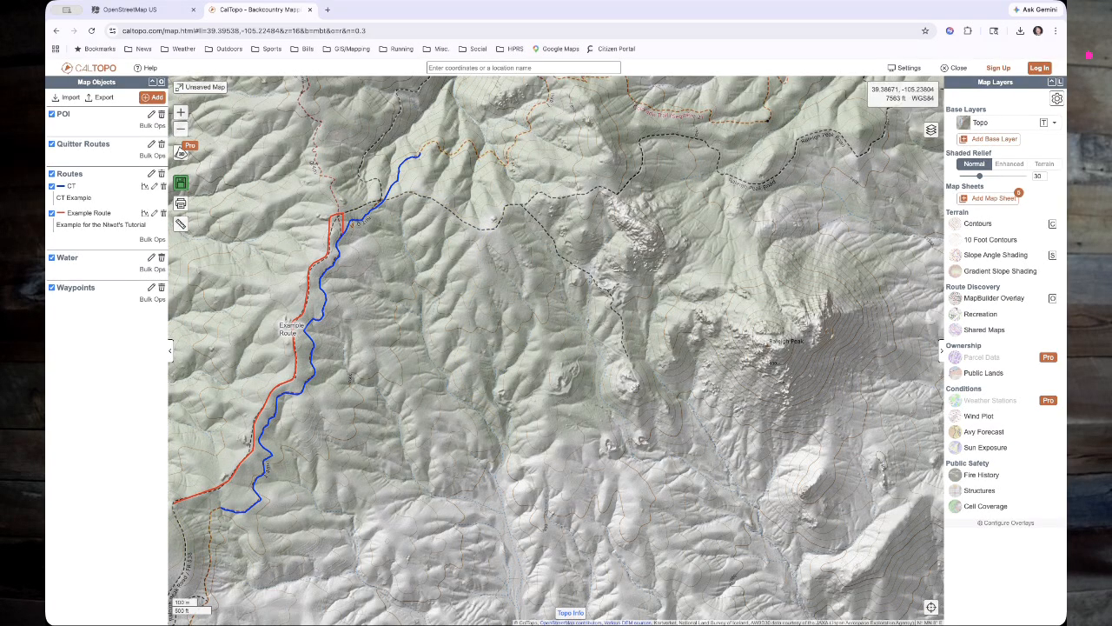
# - Start a new line in the Routes folder with OSM snapping, at the orange dashed trail northwest of Raleigh Peak
pyautogui.click(153, 98)
pyautogui.click(162, 141)
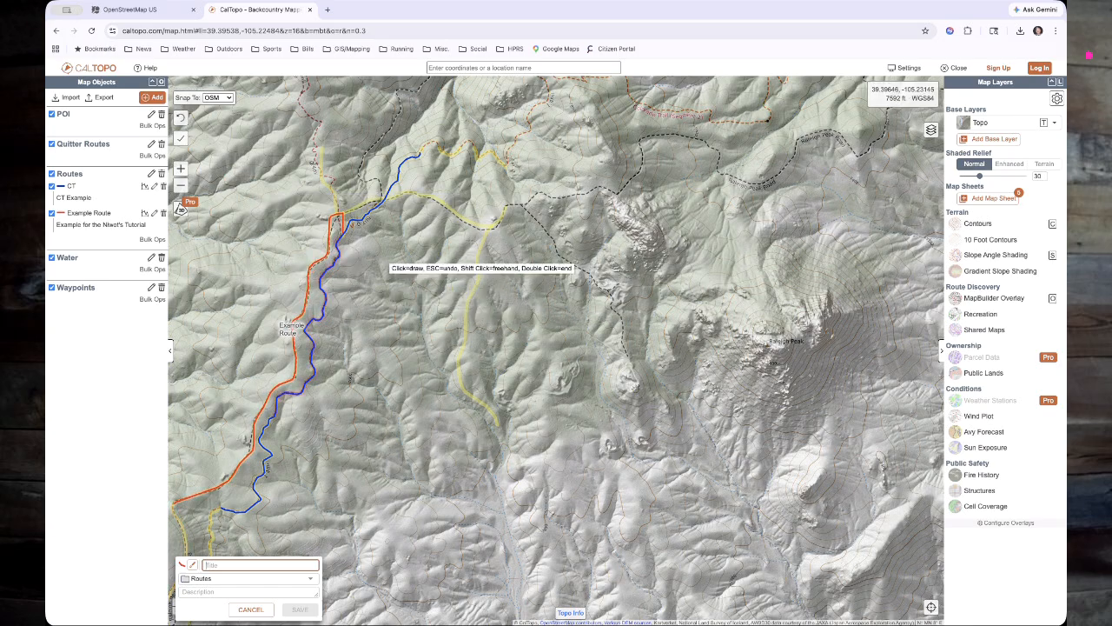
pyautogui.moveTo(579, 95); pyautogui.dragTo(560, 166)
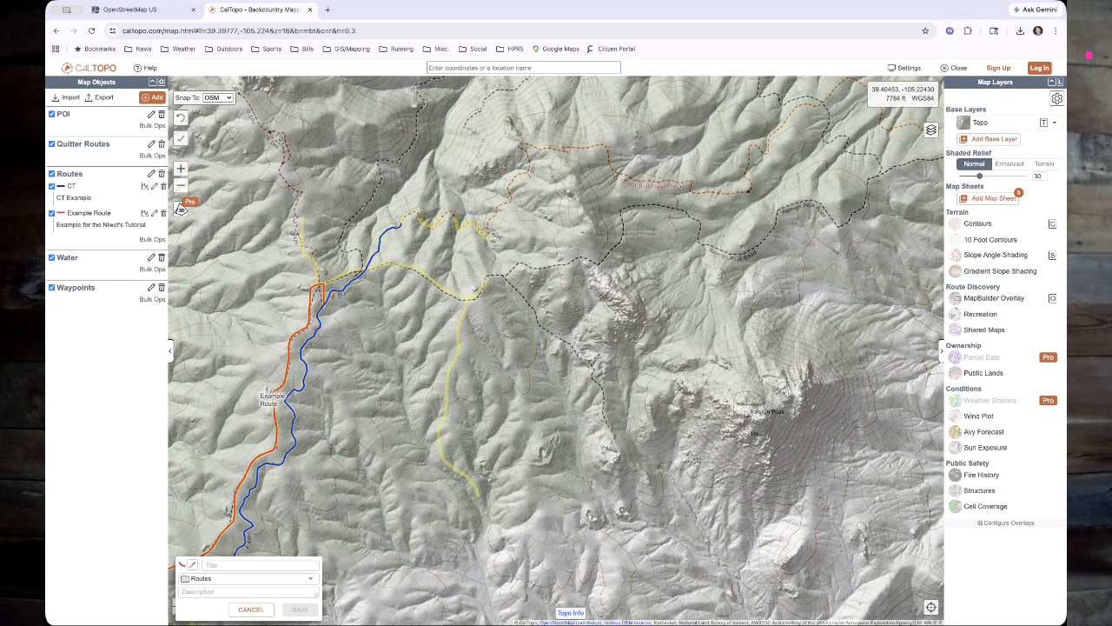
pyautogui.click(546, 150)
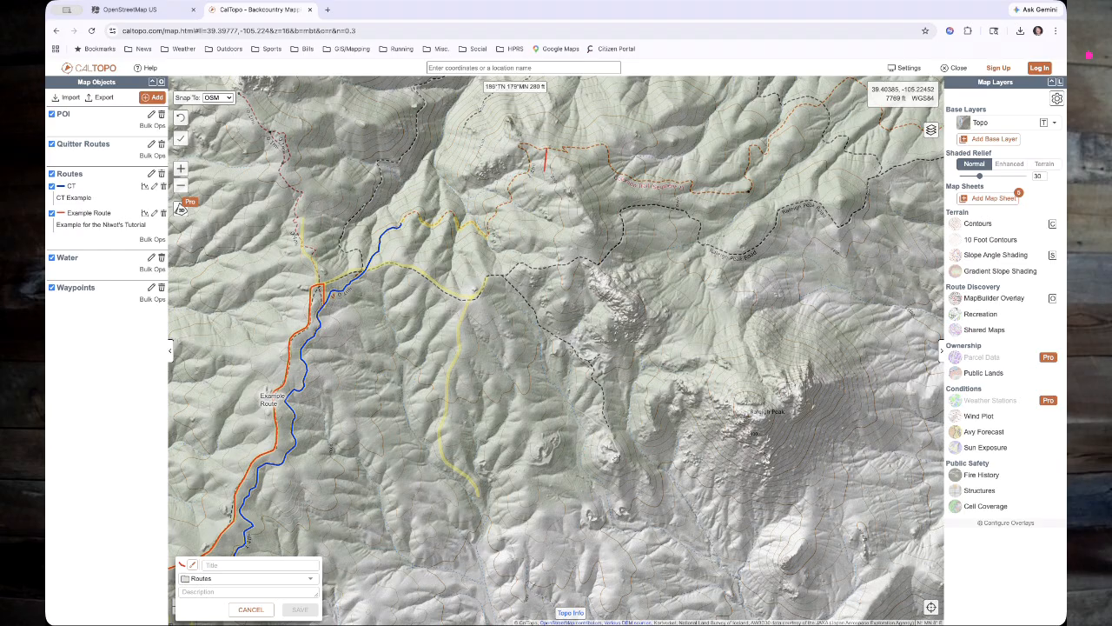
pyautogui.moveTo(472, 94)
pyautogui.mouseDown()
pyautogui.moveTo(559, 112)
pyautogui.moveTo(480, 79)
pyautogui.moveTo(470, 90)
pyautogui.mouseUp()
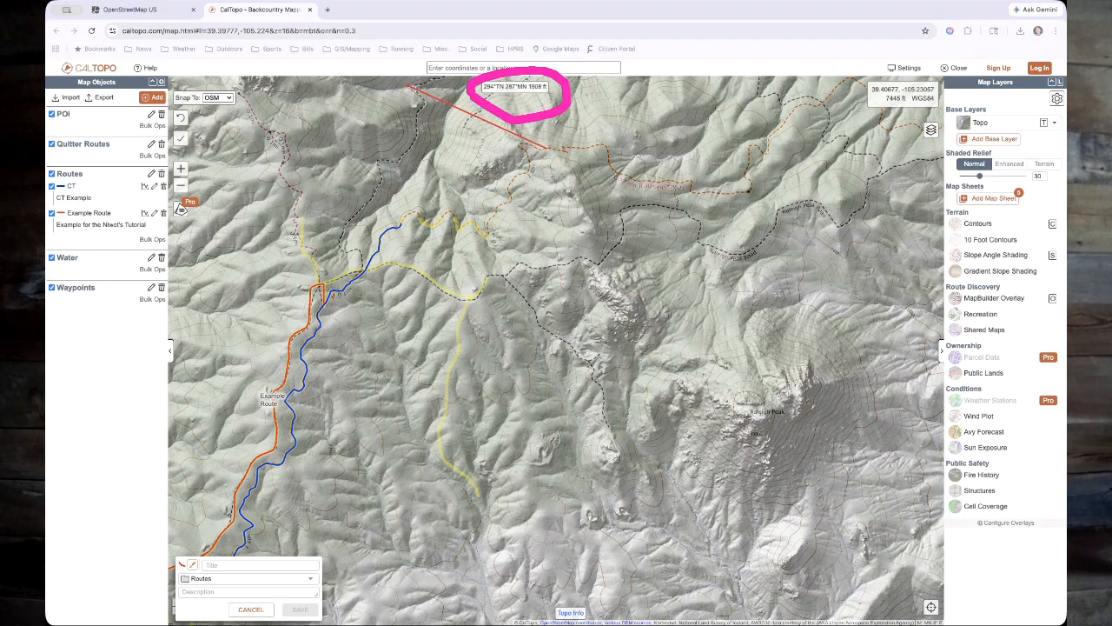
pyautogui.press('Escape')
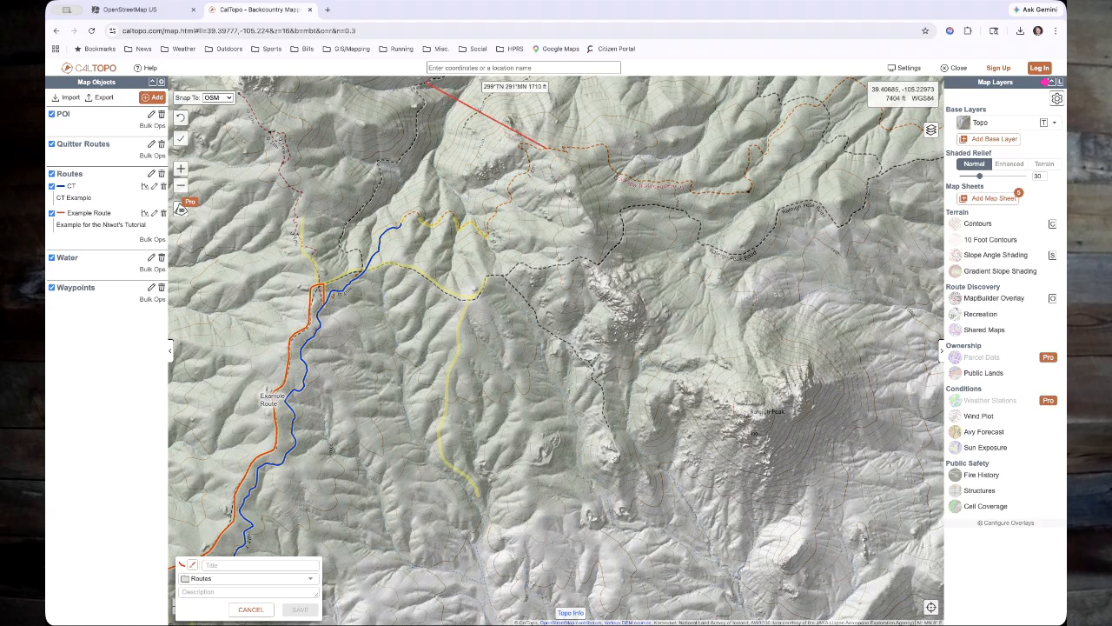
pyautogui.moveTo(900, 70)
pyautogui.mouseDown()
pyautogui.moveTo(848, 77)
pyautogui.moveTo(960, 98)
pyautogui.moveTo(906, 71)
pyautogui.mouseUp()
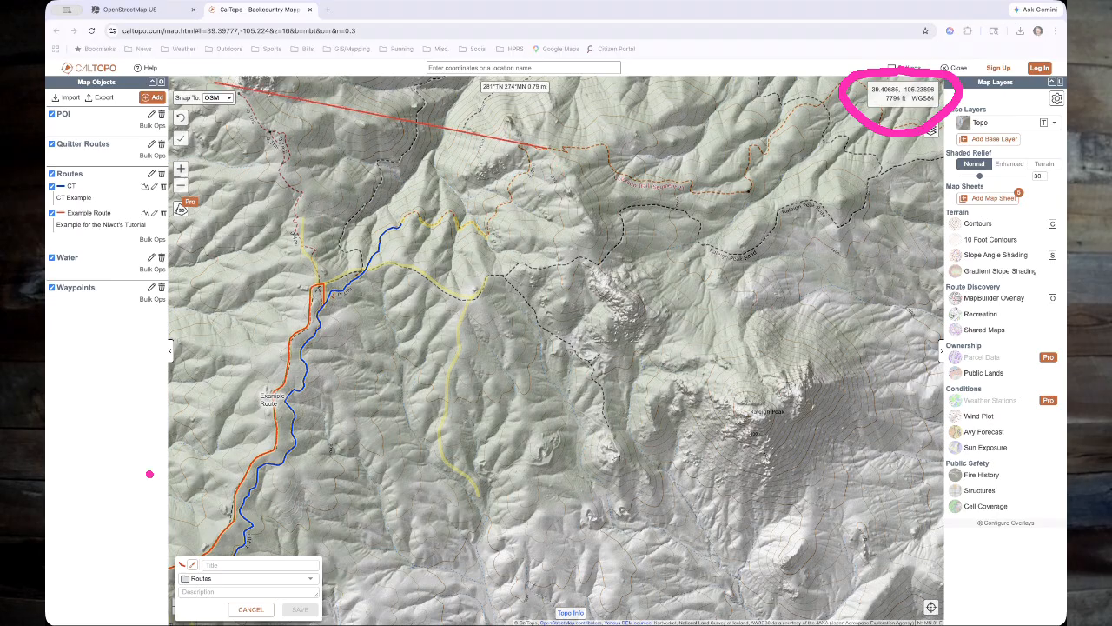
pyautogui.moveTo(604, 585)
pyautogui.mouseDown()
pyautogui.moveTo(522, 577)
pyautogui.moveTo(507, 622)
pyautogui.mouseUp()
pyautogui.moveTo(947, 623)
pyautogui.mouseDown()
pyautogui.moveTo(891, 594)
pyautogui.moveTo(559, 589)
pyautogui.mouseUp()
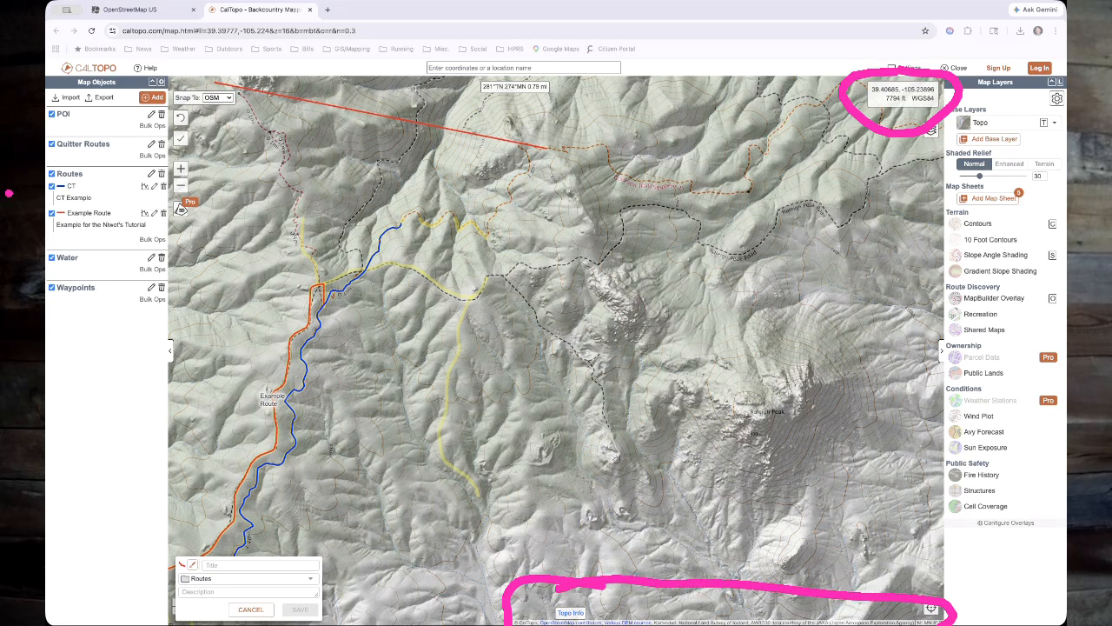
pyautogui.press('Escape')
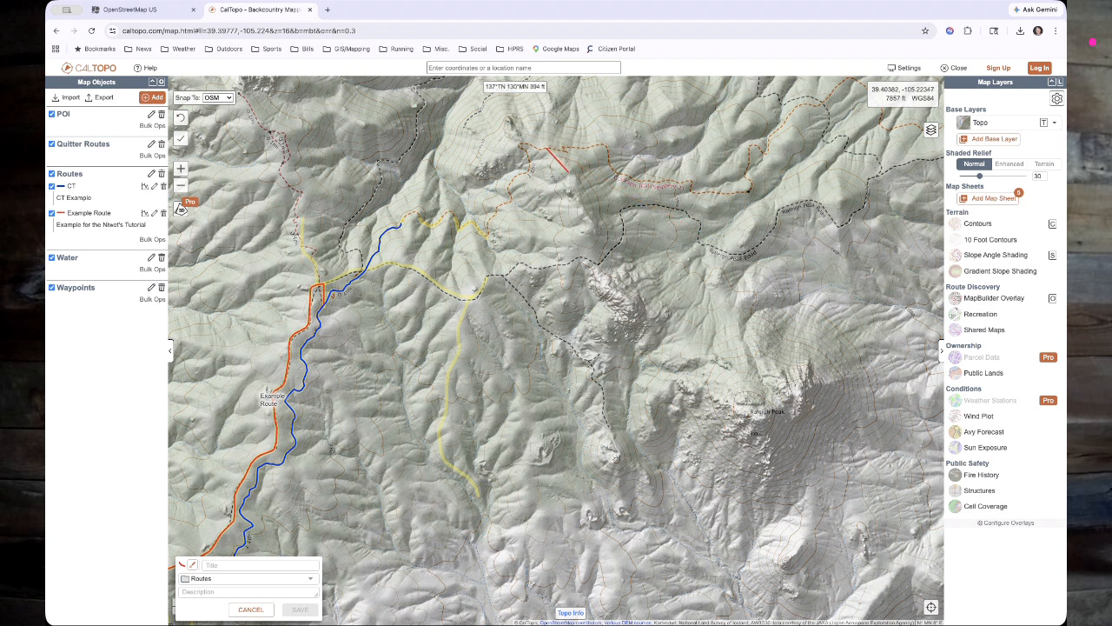
# - Draw a route about 1.34 mi long southeast to Raleigh Peak Road, east along it, and northeast to the orange dashed trail, and save it
pyautogui.click(571, 180)
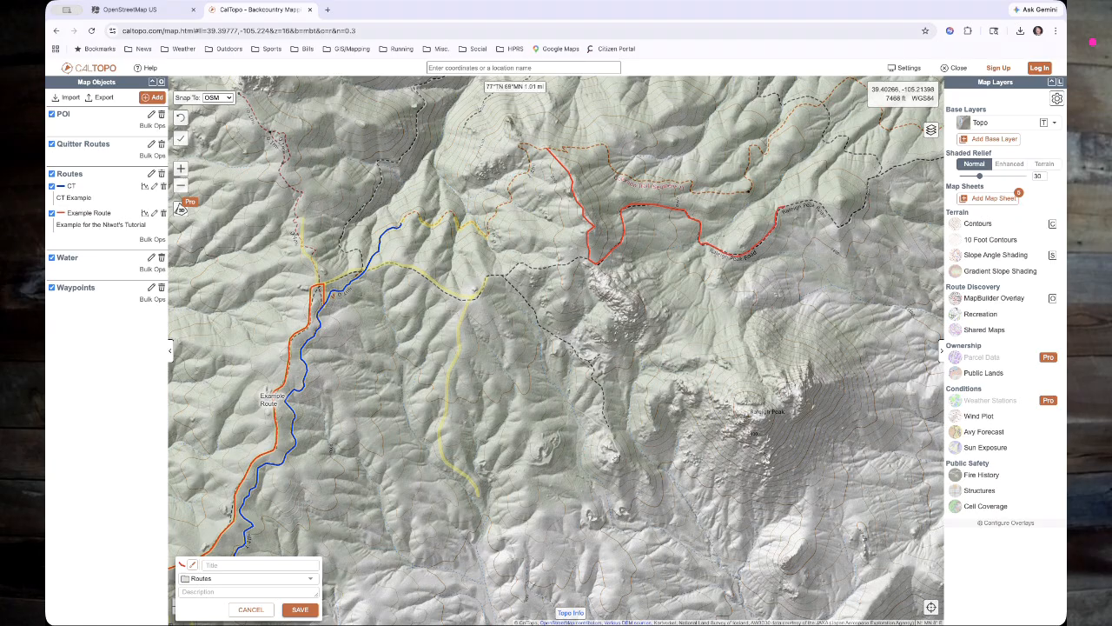
pyautogui.click(813, 202)
pyautogui.moveTo(867, 145); pyautogui.dragTo(799, 249)
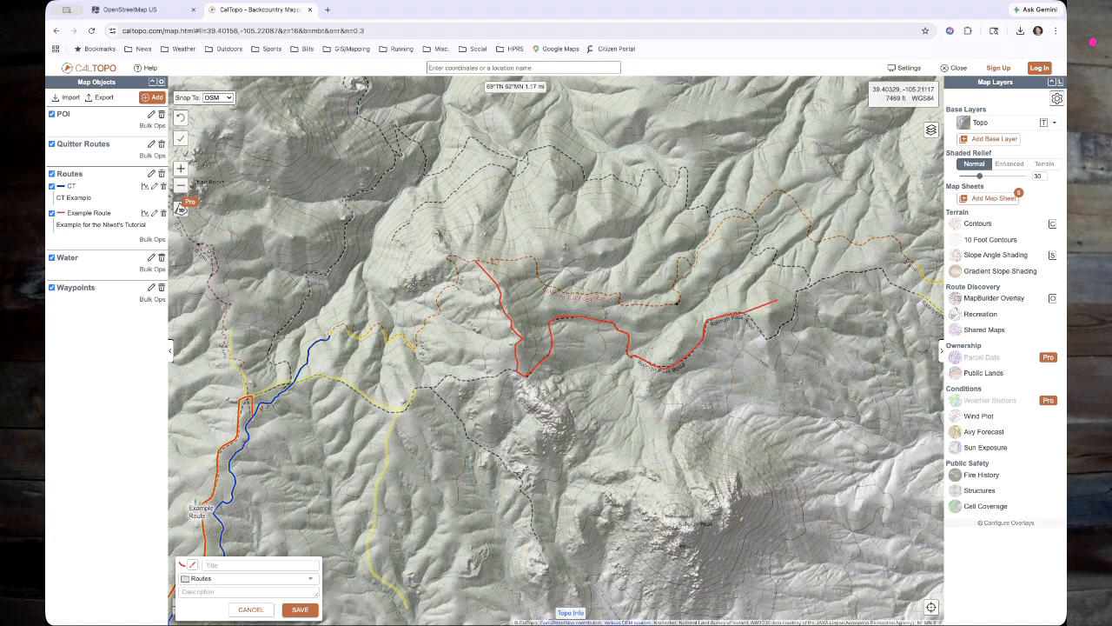
pyautogui.scroll(2, 777, 299)
pyautogui.moveTo(835, 223); pyautogui.dragTo(796, 230)
pyautogui.scroll(-2, 795, 233)
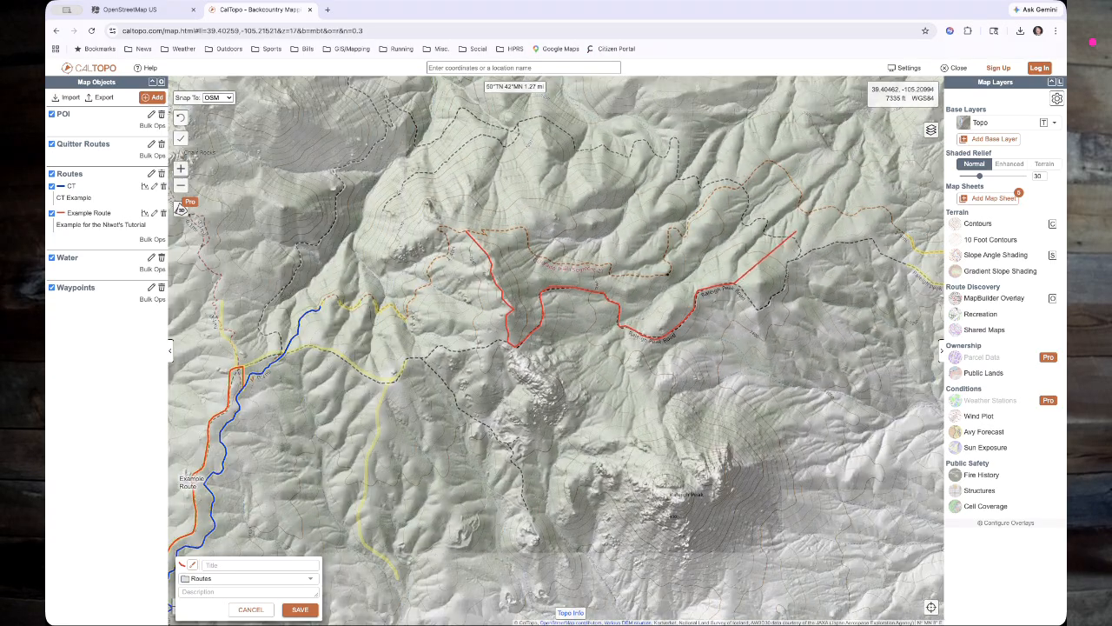
pyautogui.scroll(2, 790, 235)
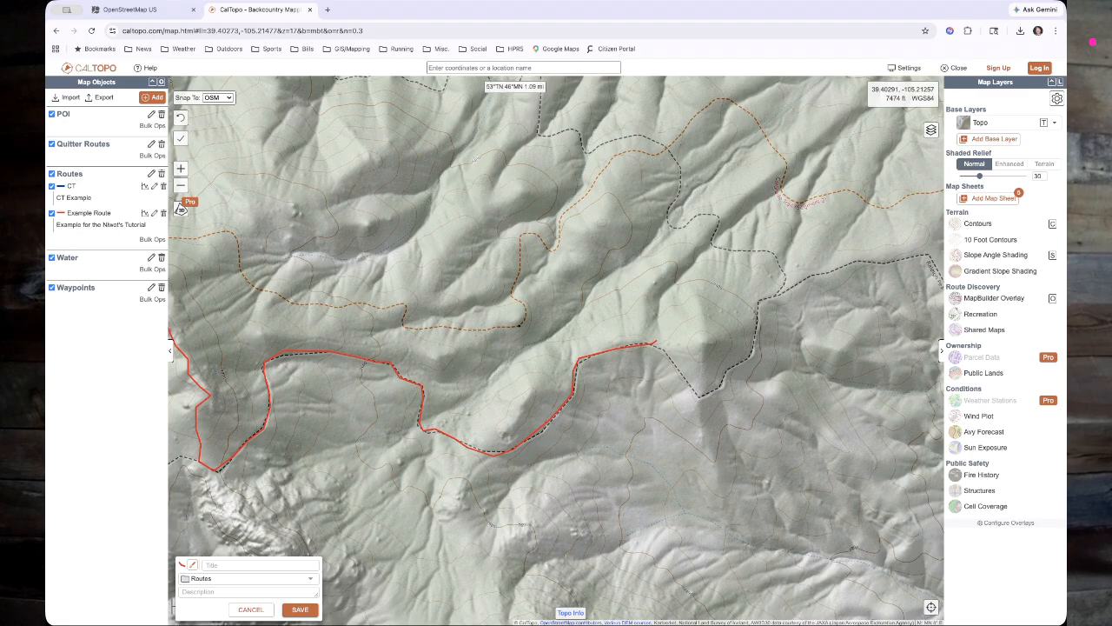
pyautogui.moveTo(656, 340)
pyautogui.mouseDown()
pyautogui.moveTo(662, 327)
pyautogui.moveTo(649, 333)
pyautogui.mouseUp()
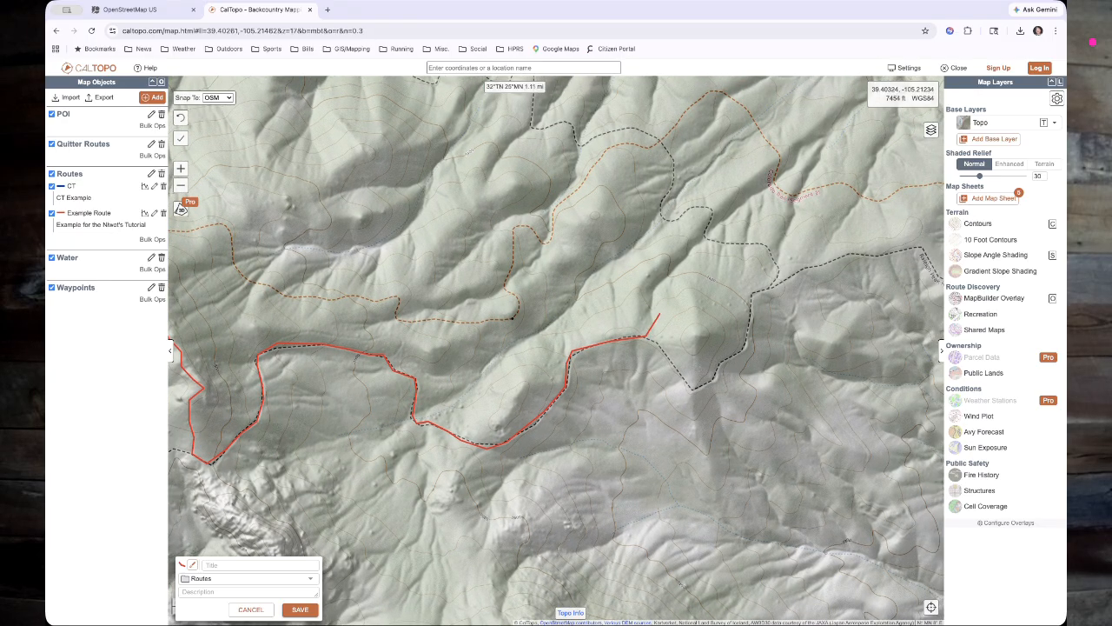
pyautogui.moveTo(656, 322); pyautogui.dragTo(613, 343)
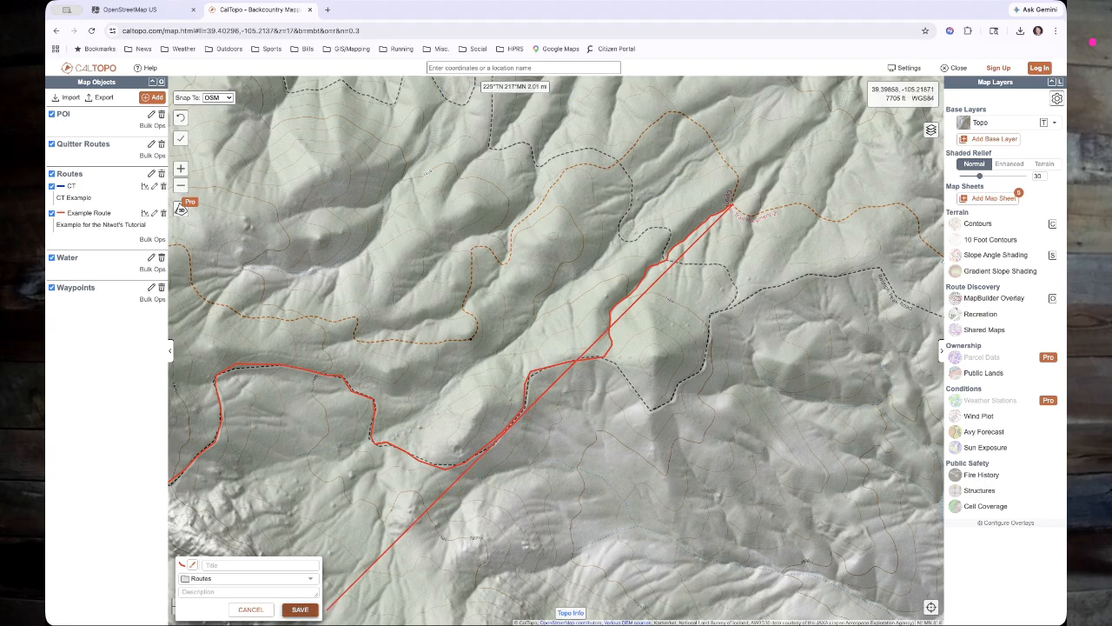
pyautogui.click(300, 609)
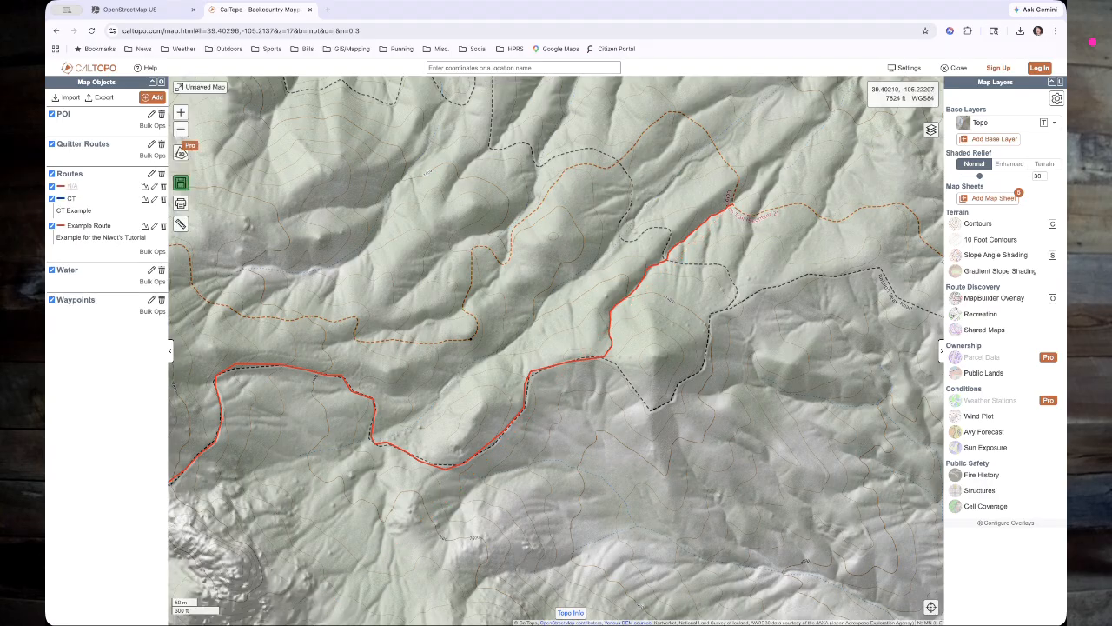
# - Title the newly drawn line Example 2 and save it
pyautogui.click(155, 186)
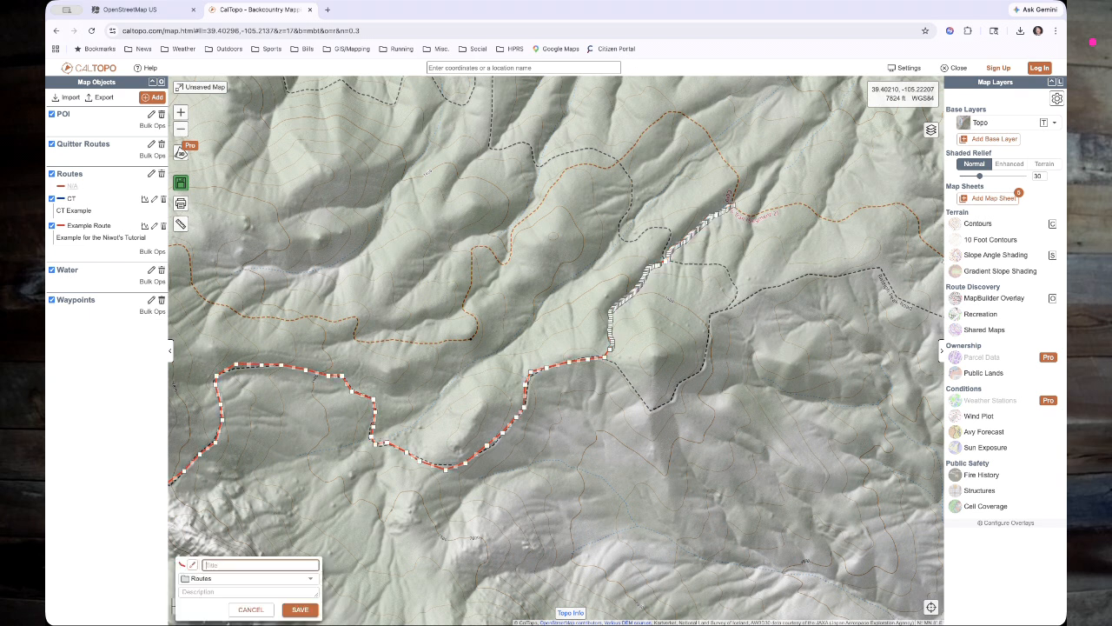
pyautogui.write('Example 2')
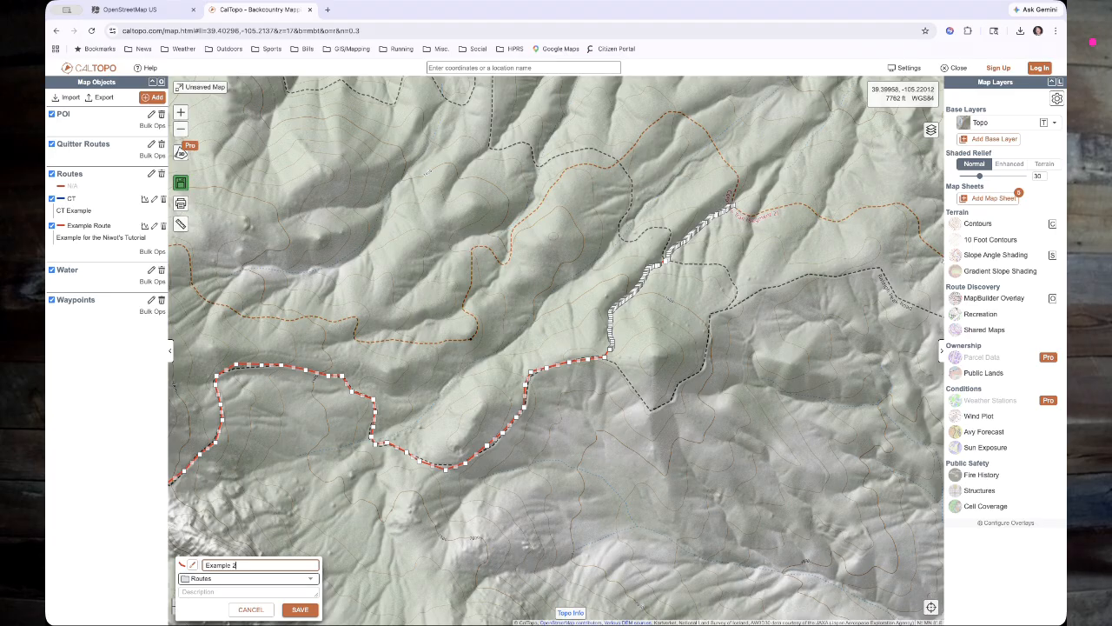
pyautogui.click(300, 609)
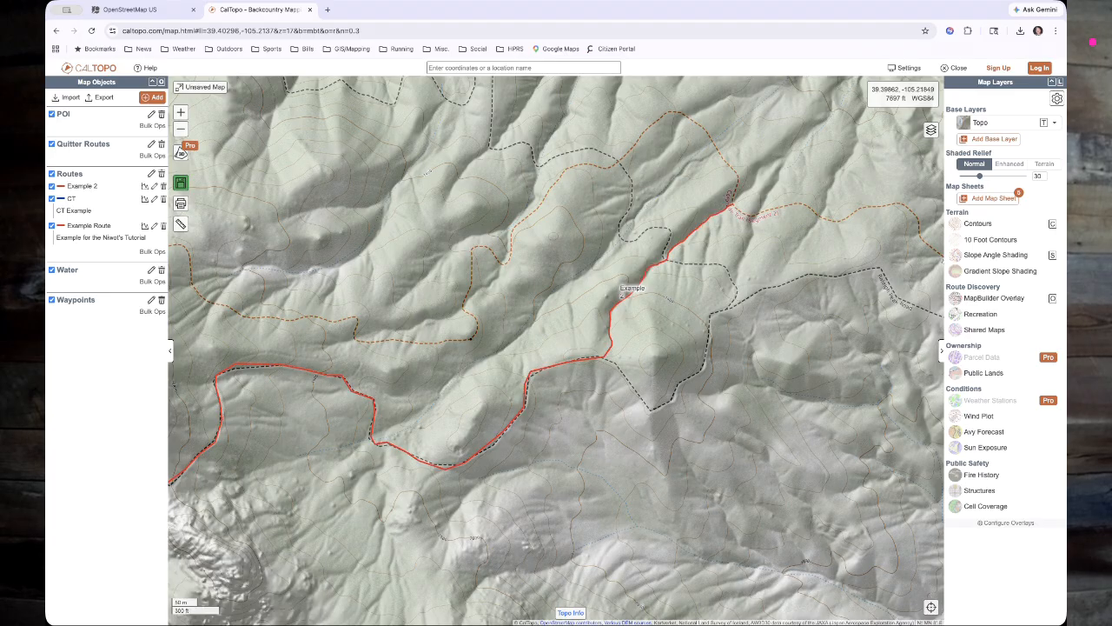
# - Inspect how the Example 2 line follows Raleigh Peak Road and open its elevation profile
pyautogui.moveTo(367, 537); pyautogui.dragTo(512, 491)
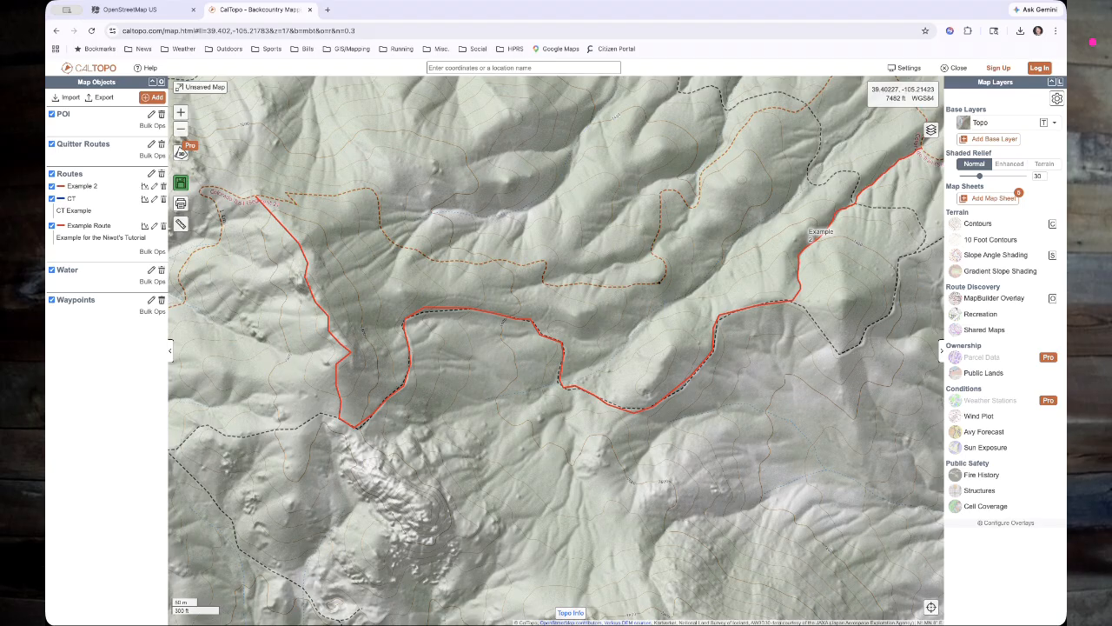
pyautogui.scroll(2, 758, 334)
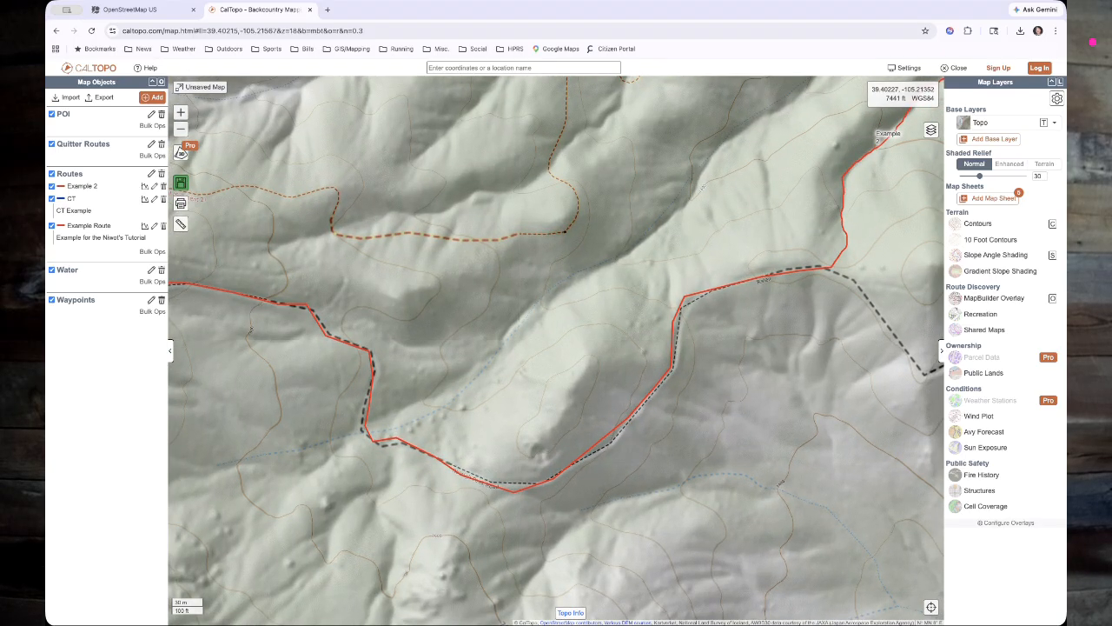
pyautogui.moveTo(648, 434); pyautogui.dragTo(696, 366)
pyautogui.scroll(-2, 695, 366)
pyautogui.scroll(2, 728, 387)
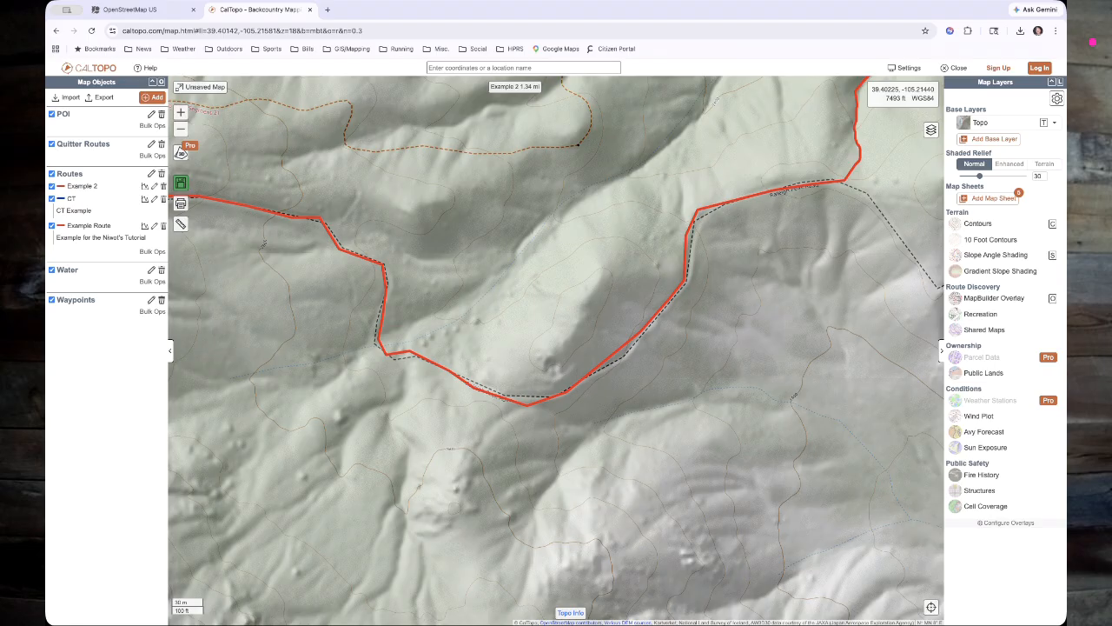
pyautogui.click(687, 252)
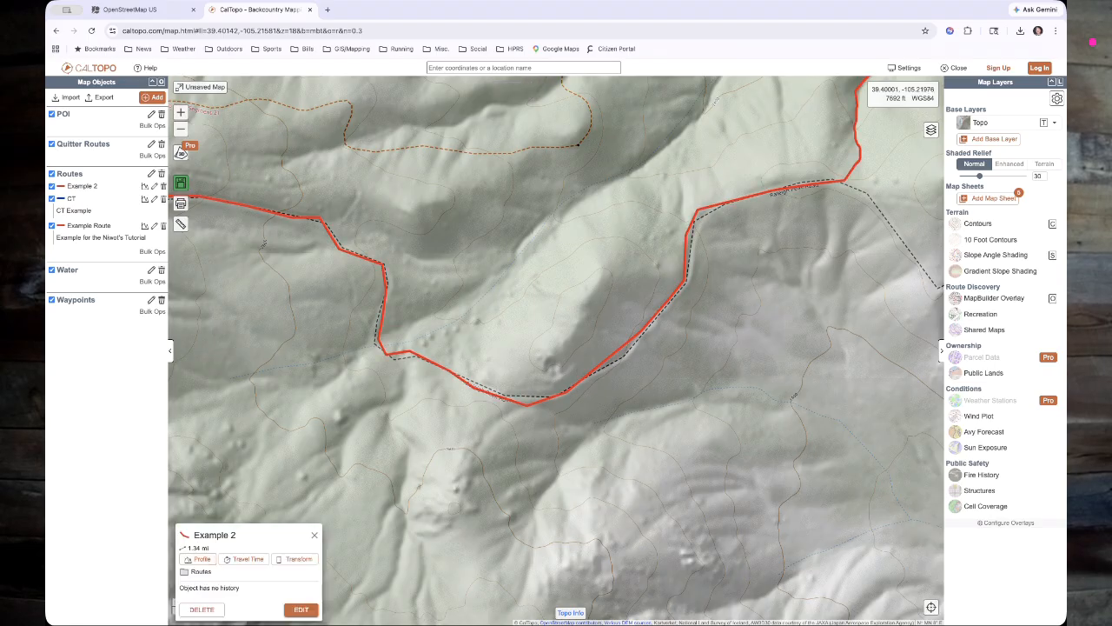
pyautogui.moveTo(227, 493)
pyautogui.mouseDown()
pyautogui.moveTo(113, 608)
pyautogui.moveTo(181, 497)
pyautogui.mouseUp()
pyautogui.click(199, 559)
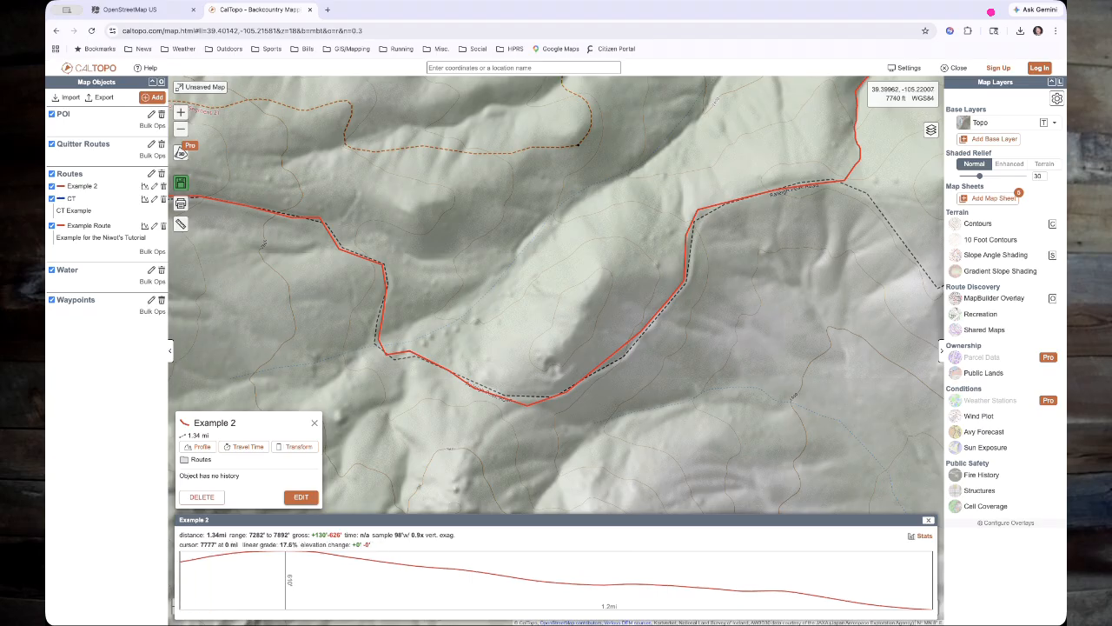
# - Examine the distance, elevation range, and gross gain and loss in Example 2's elevation profile
pyautogui.scroll(-3, 405, 371)
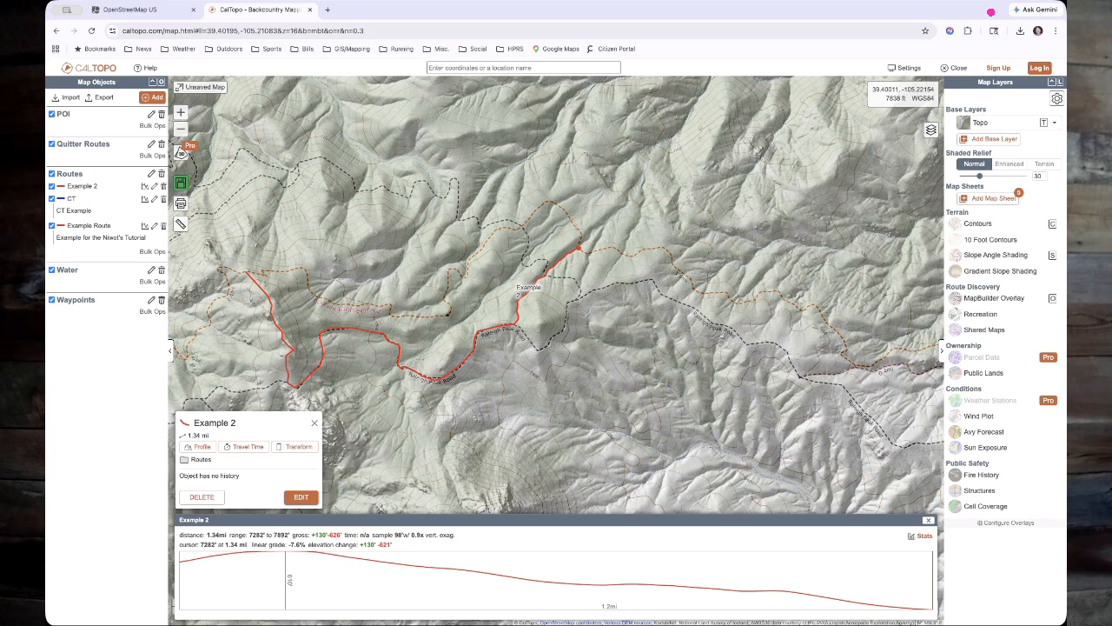
pyautogui.moveTo(179, 535); pyautogui.dragTo(226, 534)
pyautogui.click(229, 535)
pyautogui.moveTo(249, 534); pyautogui.dragTo(341, 535)
pyautogui.click(291, 536)
pyautogui.click(340, 534)
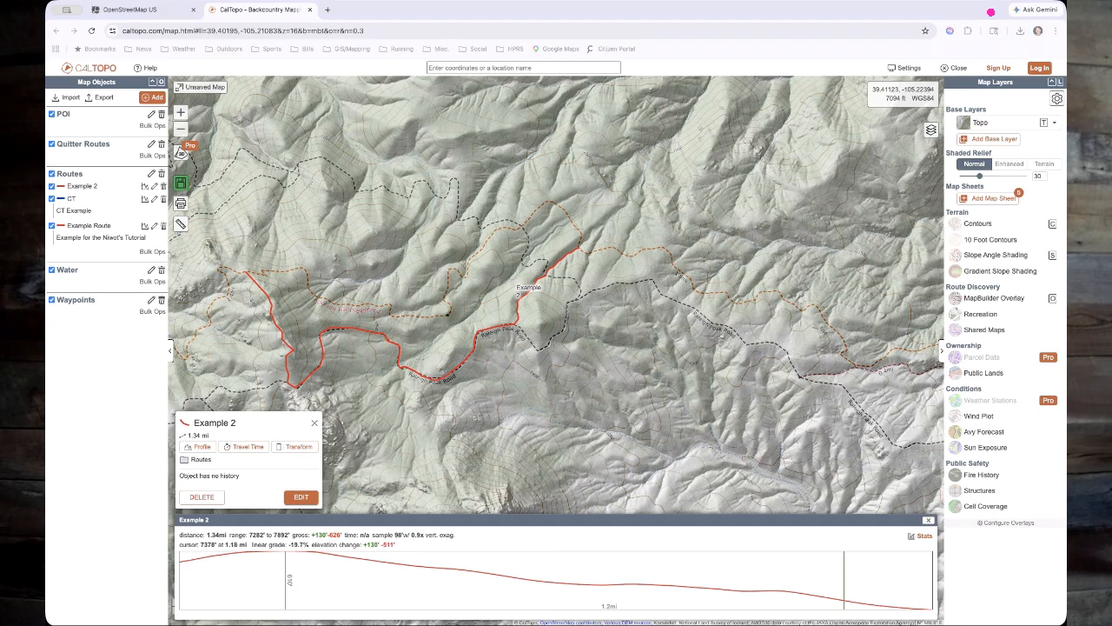
pyautogui.moveTo(917, 503)
pyautogui.mouseDown()
pyautogui.moveTo(877, 528)
pyautogui.moveTo(949, 546)
pyautogui.moveTo(919, 501)
pyautogui.mouseUp()
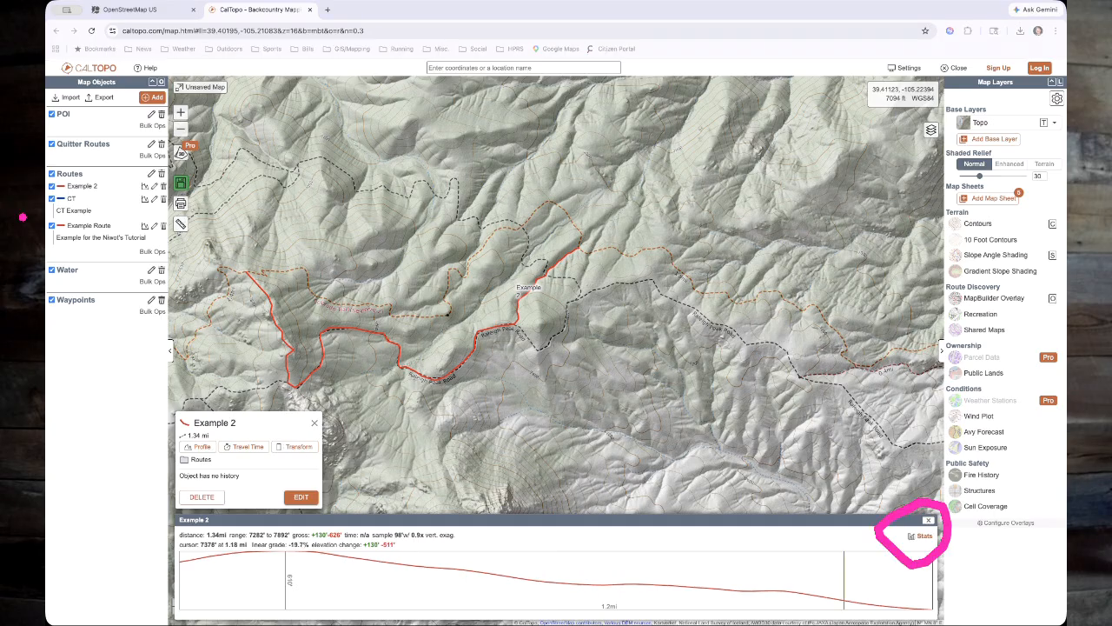
pyautogui.click(22, 217)
# - Review the elevation and slope figures in Example 2's detailed terrain statistics and close them
pyautogui.click(924, 536)
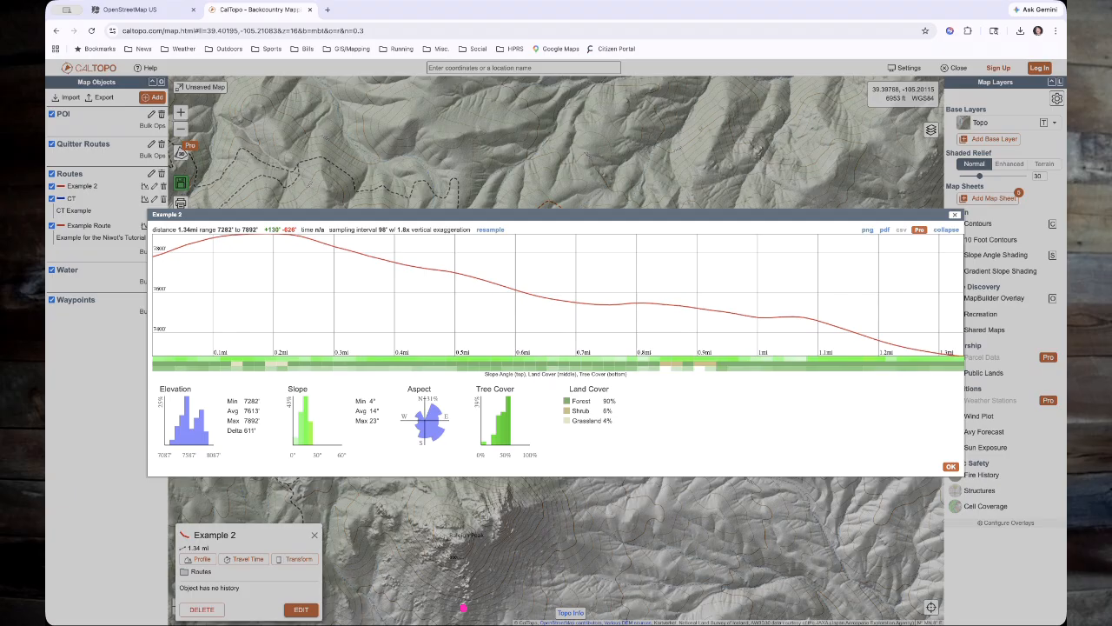
pyautogui.moveTo(191, 379)
pyautogui.mouseDown()
pyautogui.moveTo(146, 389)
pyautogui.moveTo(231, 412)
pyautogui.moveTo(224, 383)
pyautogui.mouseUp()
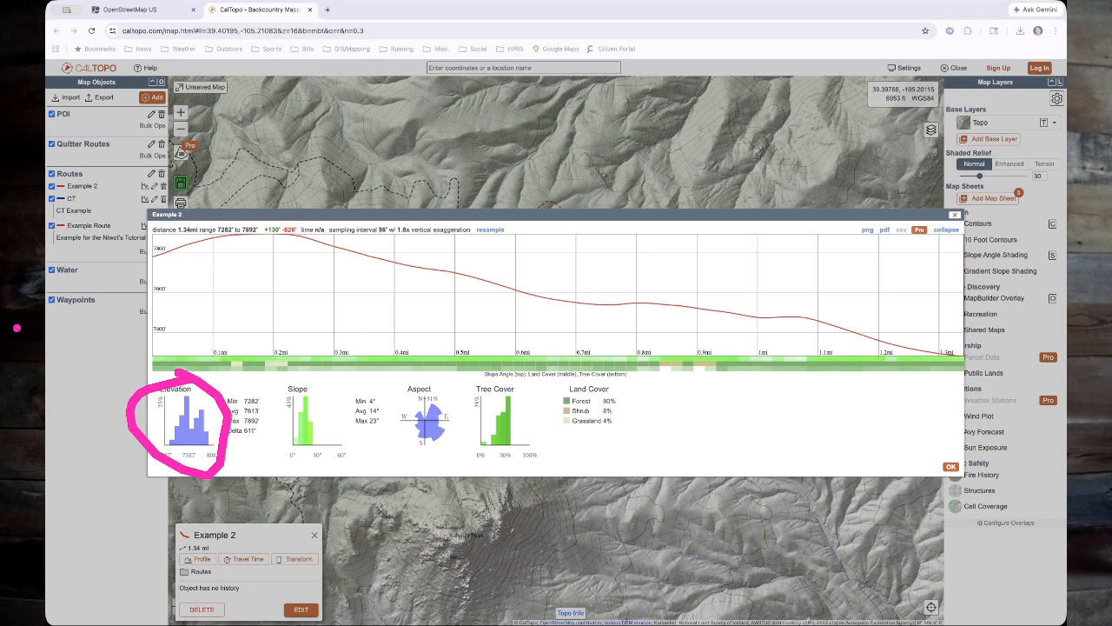
pyautogui.click(17, 328)
pyautogui.click(266, 400)
pyautogui.click(267, 410)
pyautogui.click(268, 420)
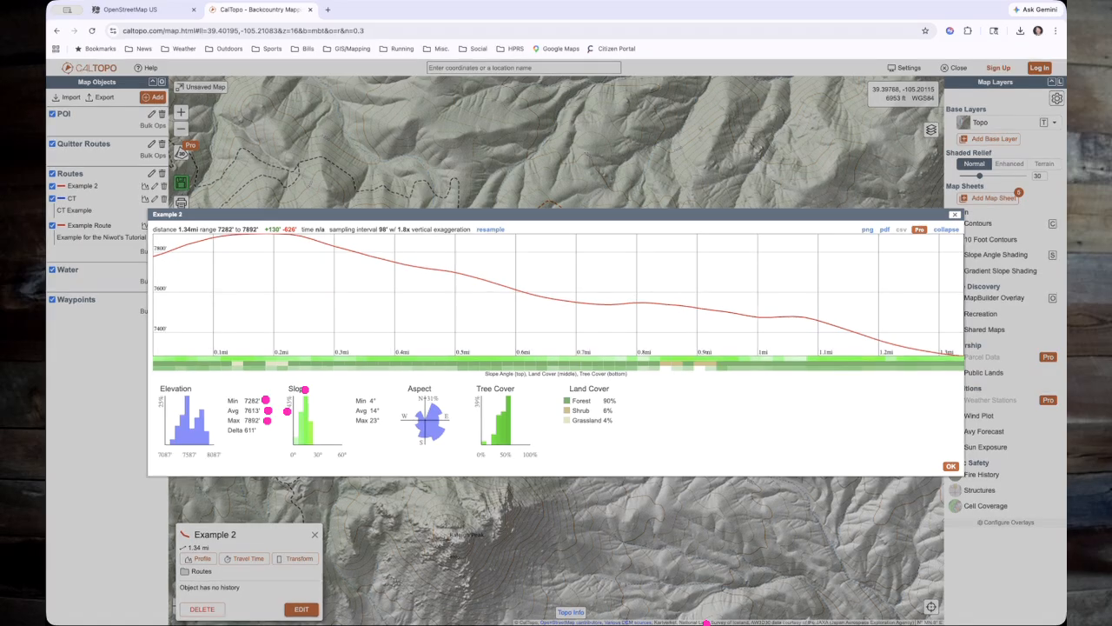
pyautogui.click(951, 467)
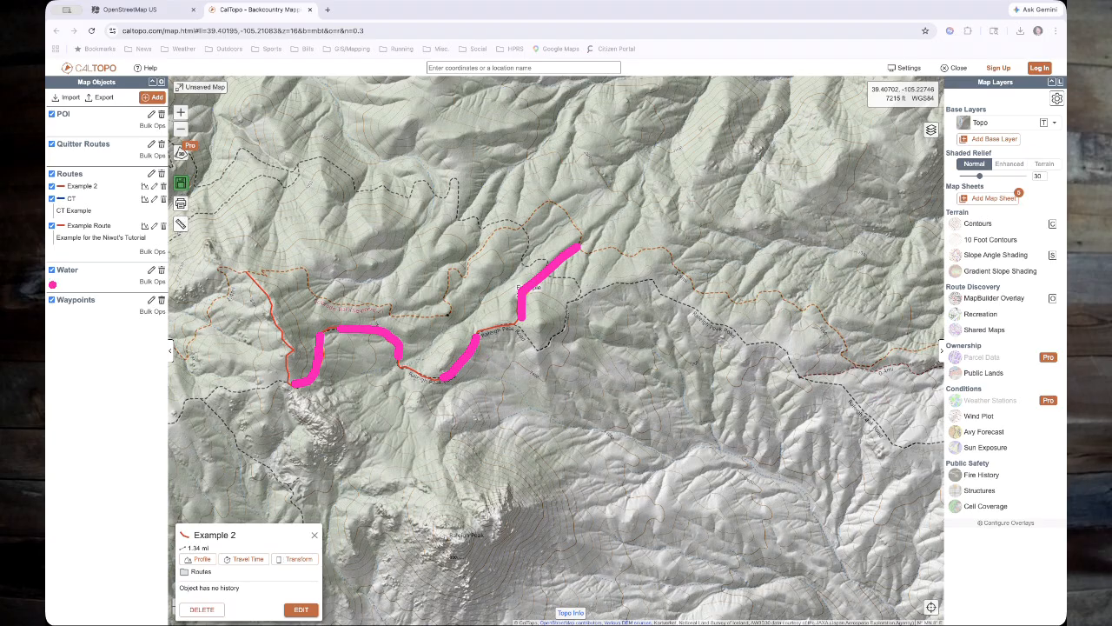
# - Open Example 2's detailed profile statistics and examine the land cover breakdown
pyautogui.click(675, 622)
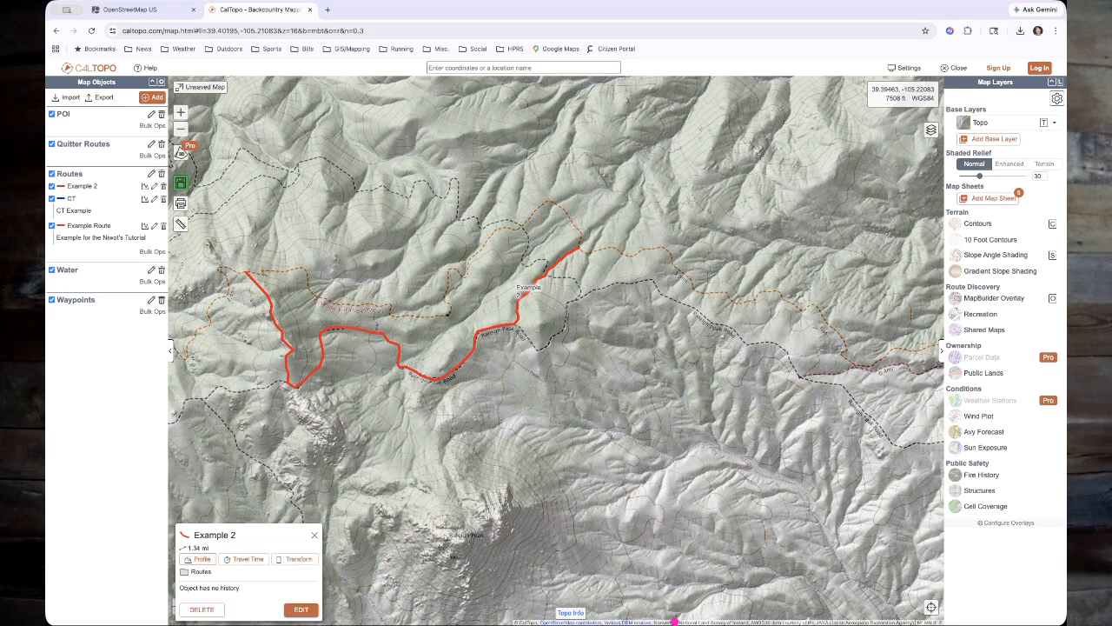
pyautogui.click(198, 559)
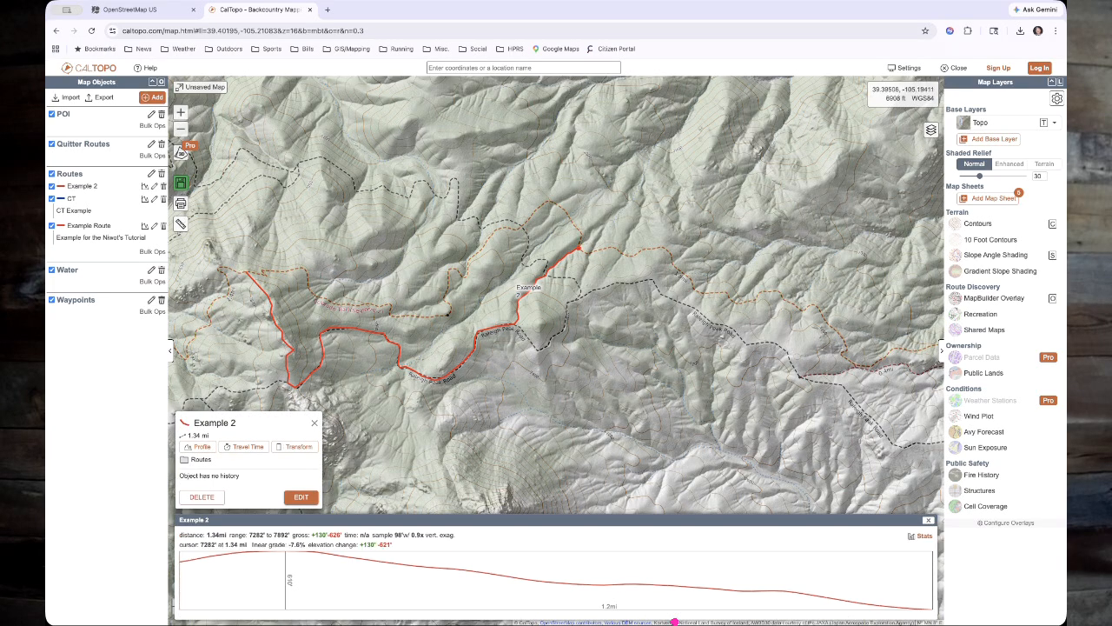
pyautogui.click(920, 535)
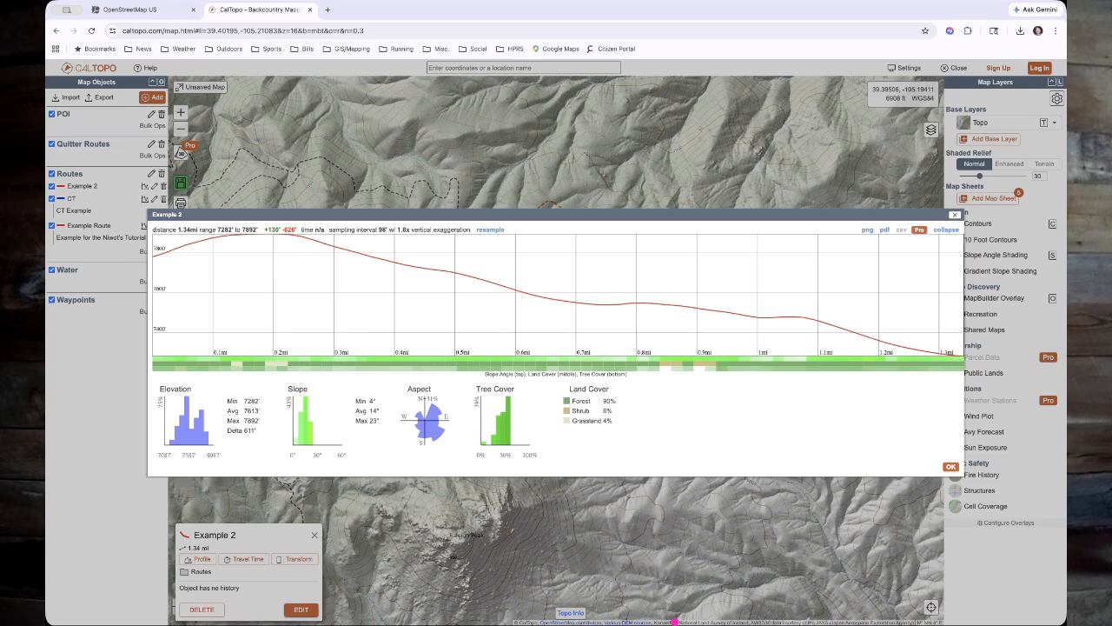
pyautogui.moveTo(571, 400); pyautogui.dragTo(614, 421)
pyautogui.click(623, 423)
pyautogui.click(674, 622)
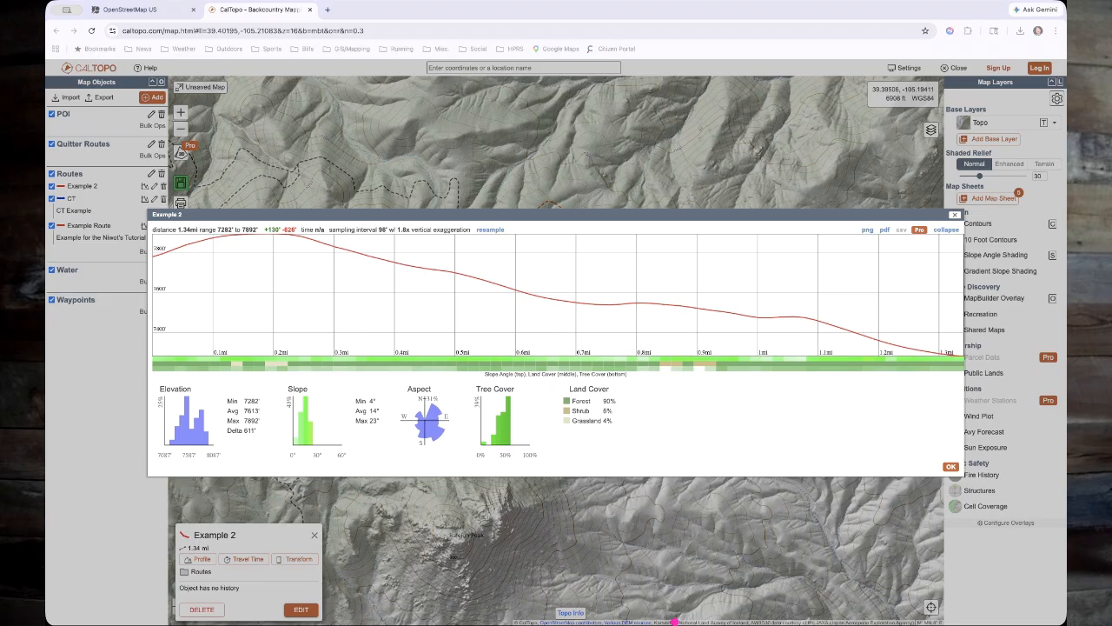
# - Examine the slope angle, land cover and tree cover bands beneath Example 2's elevation profile
pyautogui.moveTo(151, 358); pyautogui.dragTo(233, 358)
pyautogui.moveTo(751, 334); pyautogui.dragTo(804, 346)
pyautogui.moveTo(300, 363); pyautogui.dragTo(361, 364)
pyautogui.moveTo(433, 368); pyautogui.dragTo(527, 367)
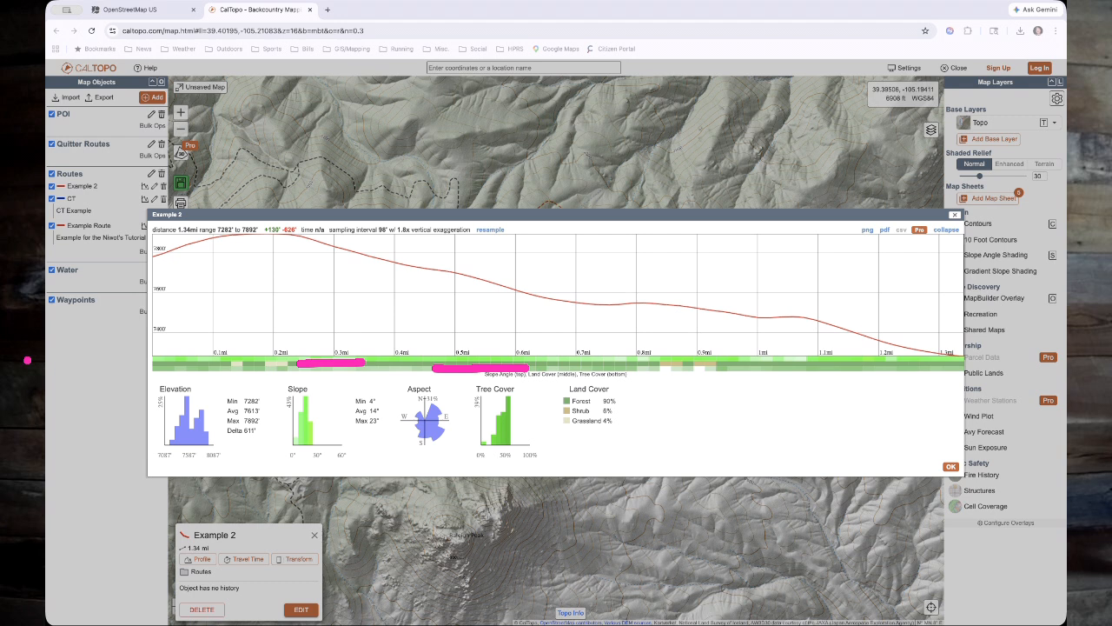
pyautogui.click(27, 360)
pyautogui.click(663, 379)
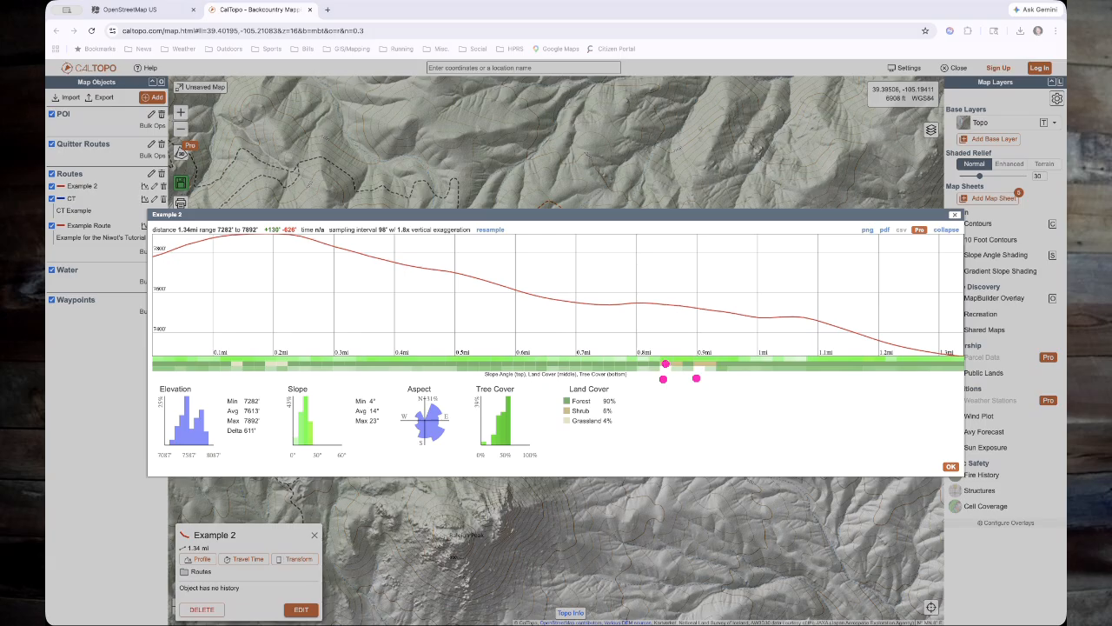
pyautogui.click(697, 378)
pyautogui.click(709, 364)
pyautogui.click(693, 366)
pyautogui.moveTo(519, 216)
pyautogui.mouseDown()
pyautogui.moveTo(460, 228)
pyautogui.moveTo(523, 221)
pyautogui.mouseUp()
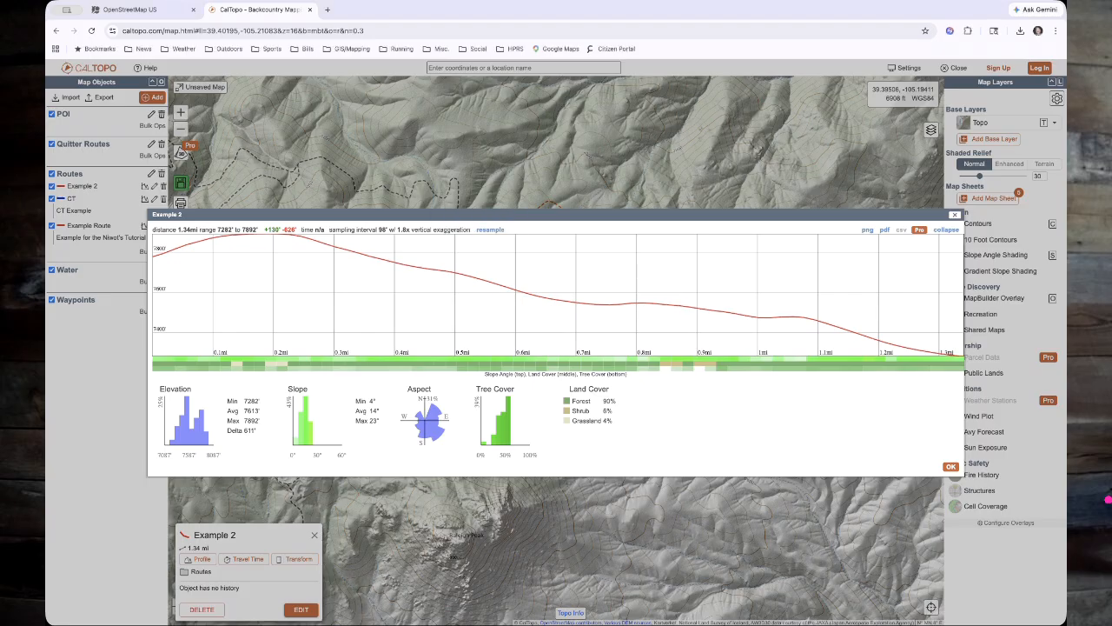
# - Resample Example 2's elevation profile at a 25-foot interval, then close its statistics and profile
pyautogui.click(490, 230)
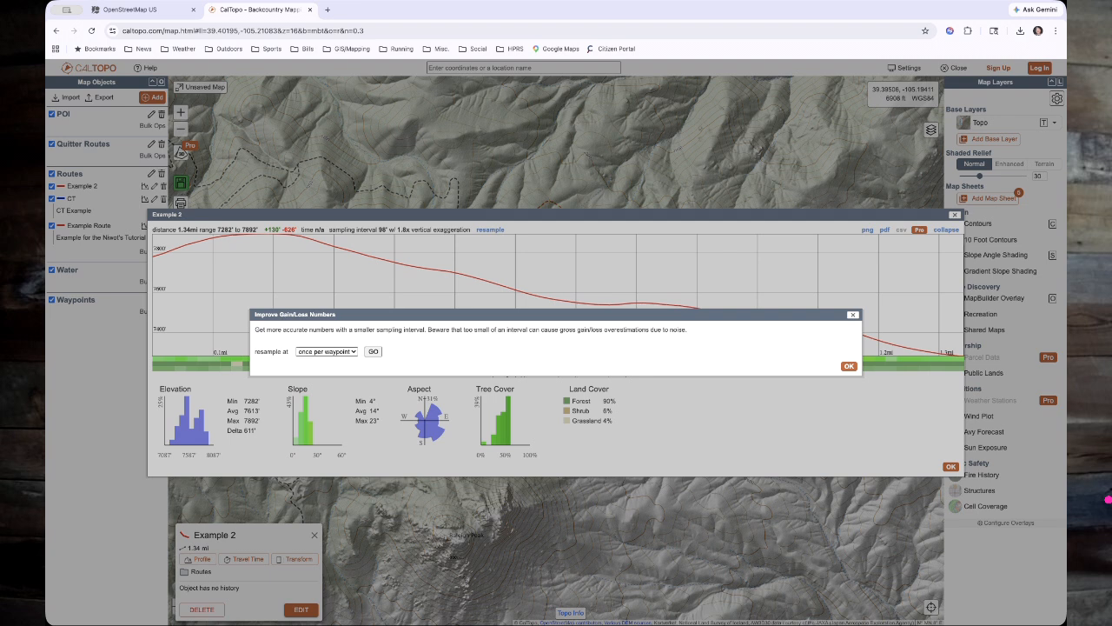
pyautogui.click(327, 352)
pyautogui.press('Return')
pyautogui.click(373, 352)
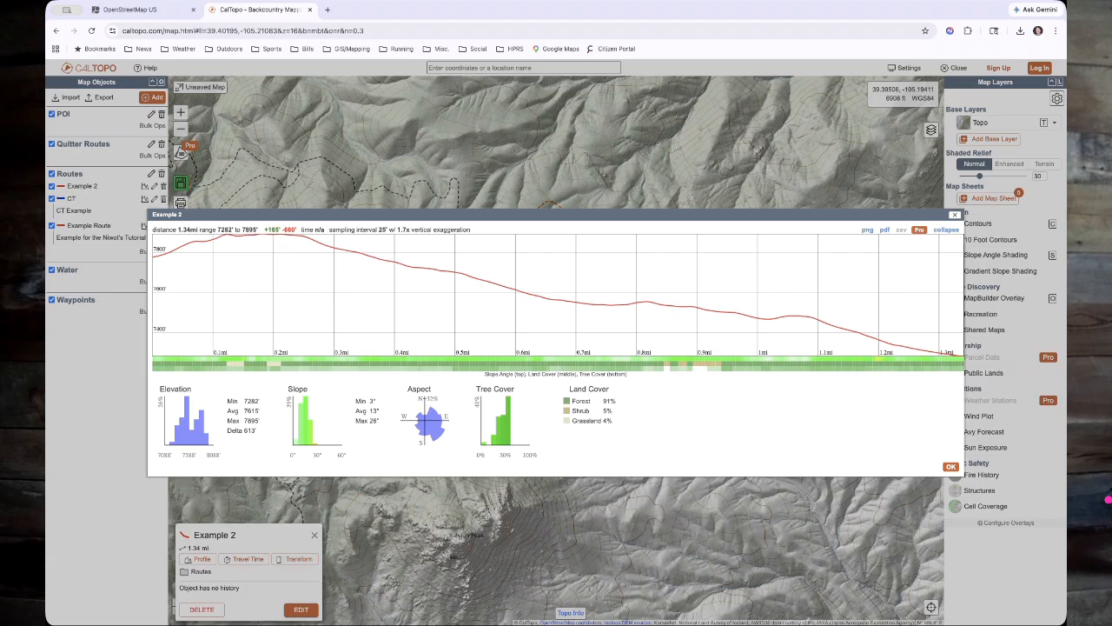
pyautogui.click(946, 229)
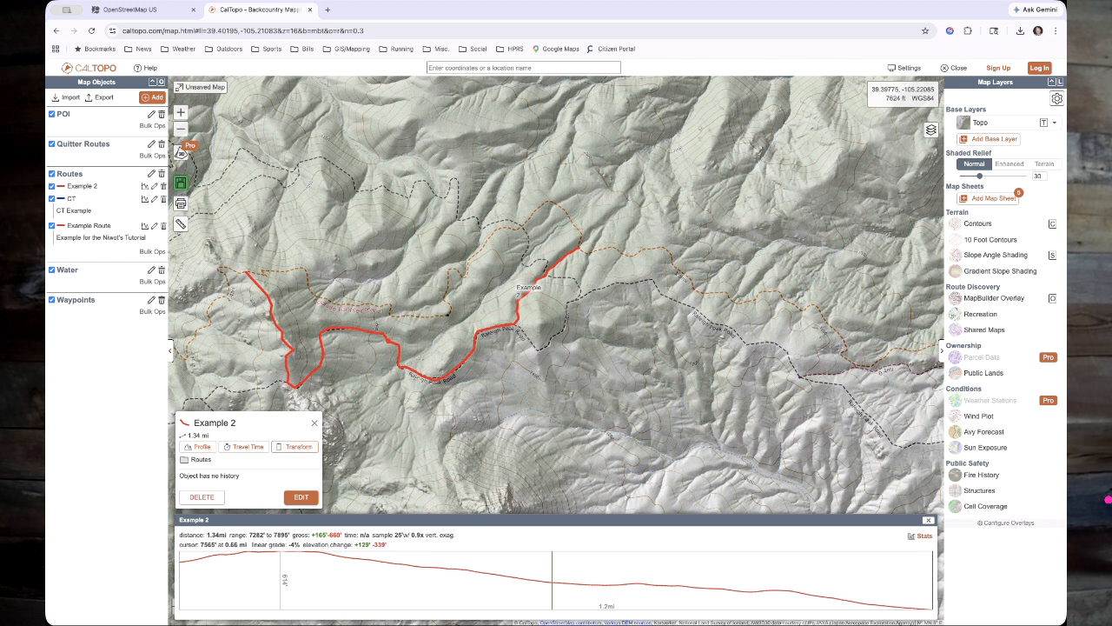
pyautogui.click(314, 423)
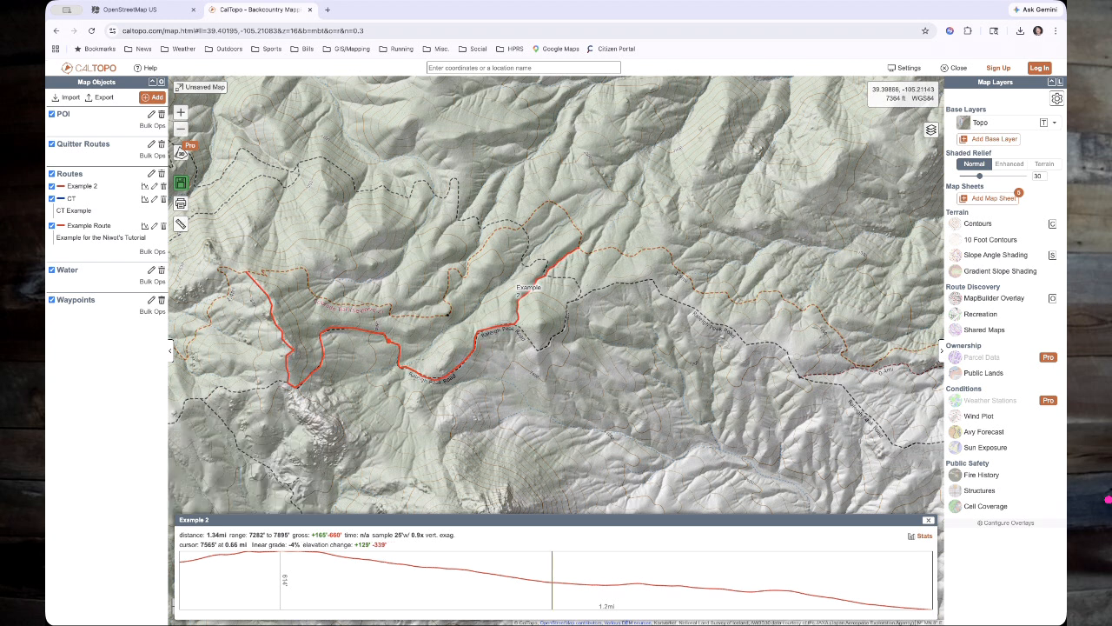
pyautogui.click(929, 520)
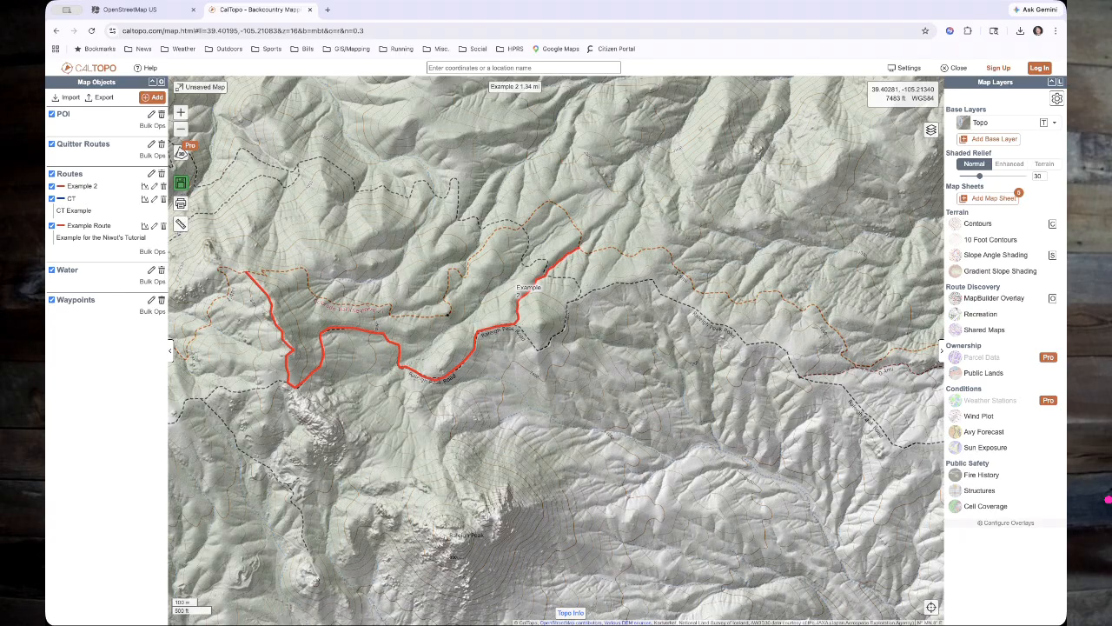
# - Extend the Example 2 line eastward from its end along the dashed trail by about 0.08 mi, snapping to OSM
pyautogui.click(519, 321)
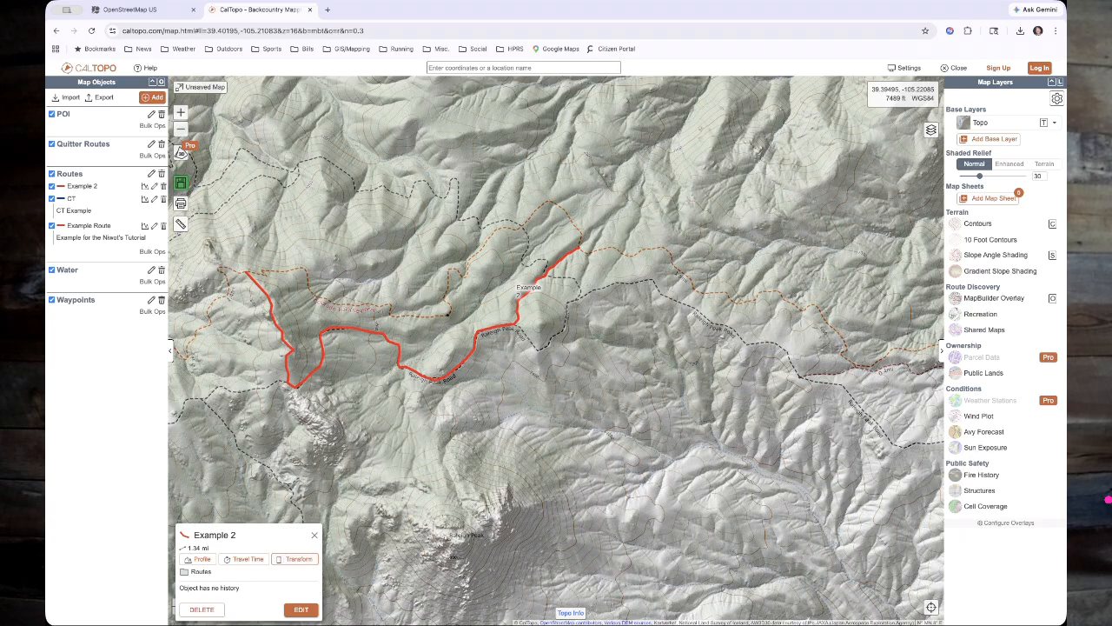
pyautogui.click(295, 559)
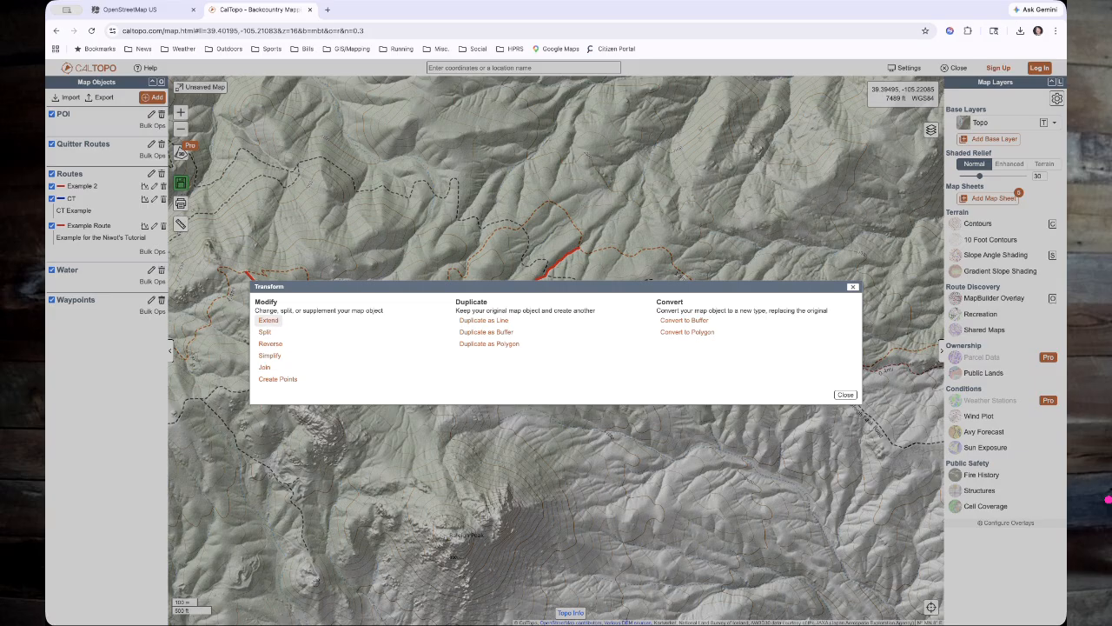
pyautogui.click(268, 320)
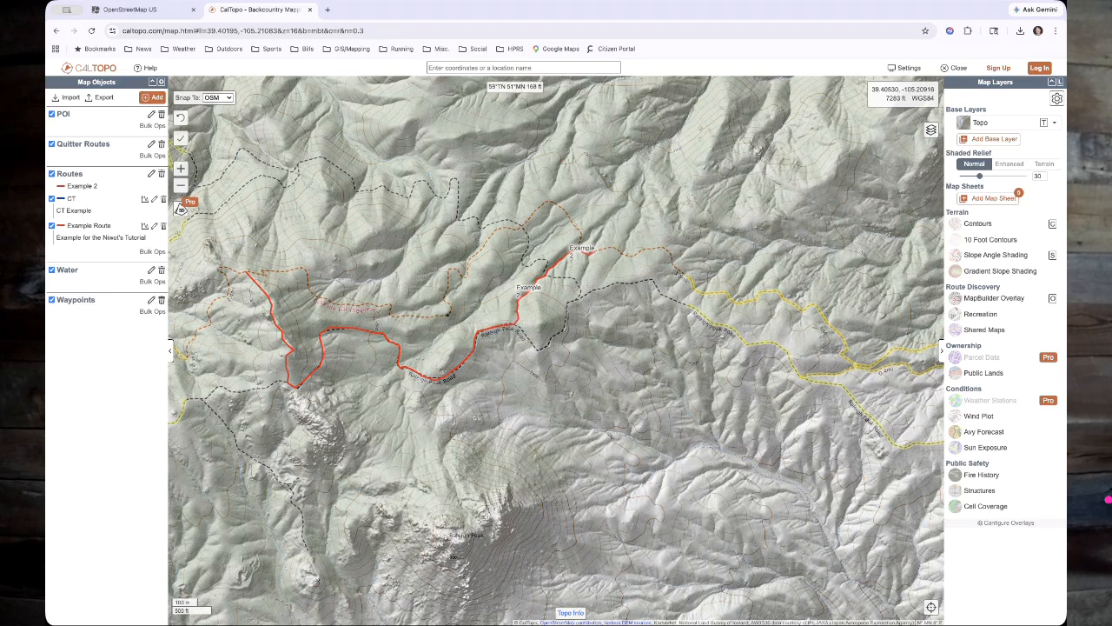
pyautogui.doubleClick(607, 249)
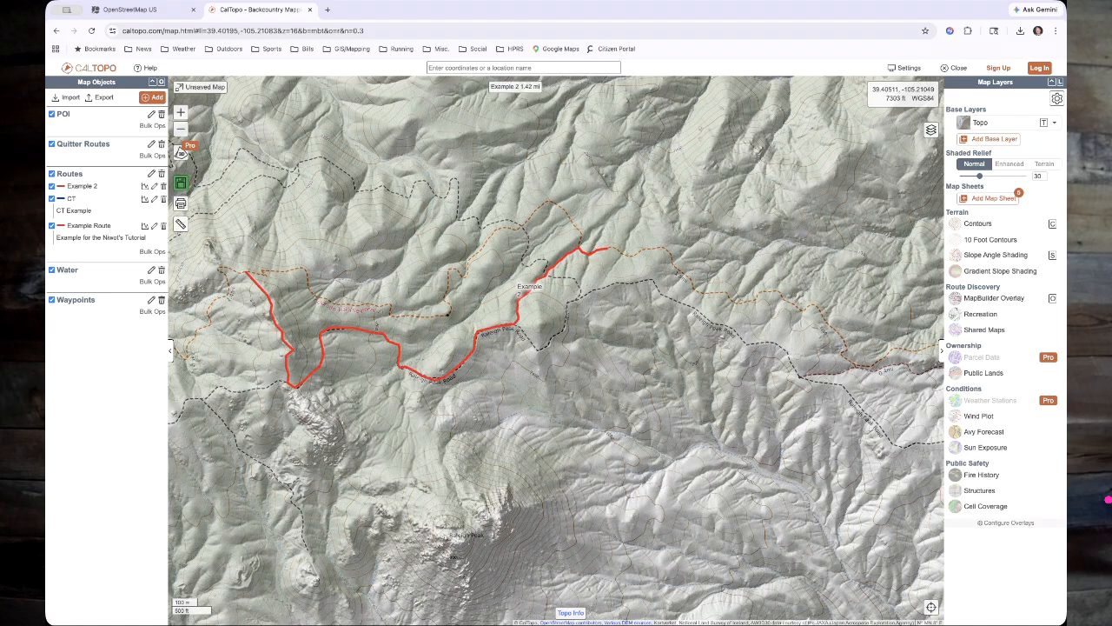
# - Split Example 2 at 39.40511, -105.21049 with the new line's name updated, and check the details of the resulting Example 3
pyautogui.click(563, 260)
pyautogui.click(243, 559)
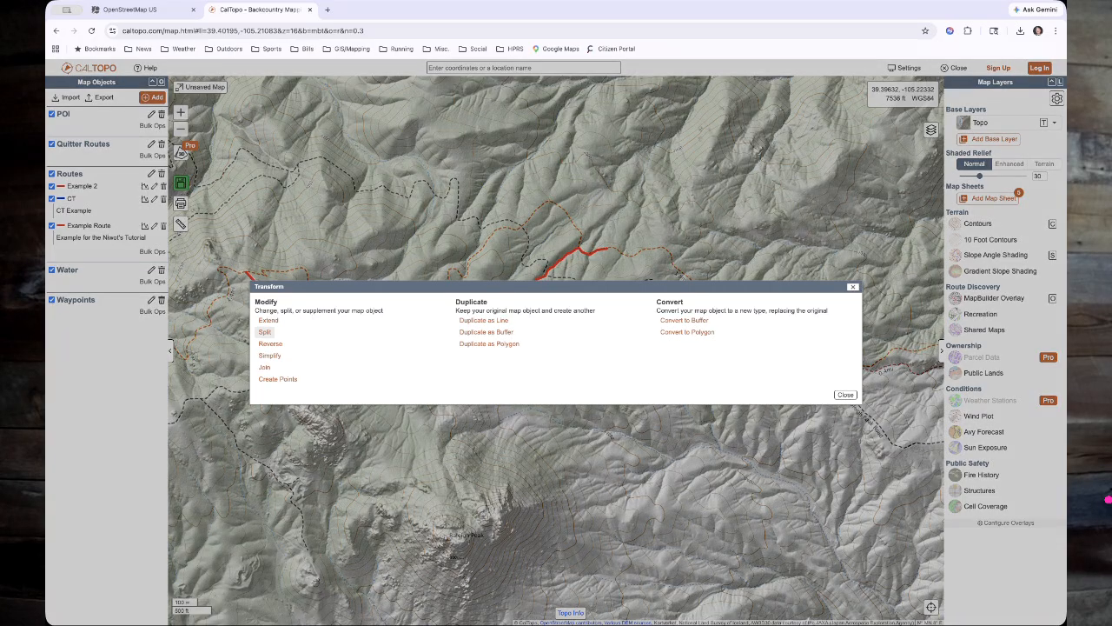
pyautogui.click(264, 332)
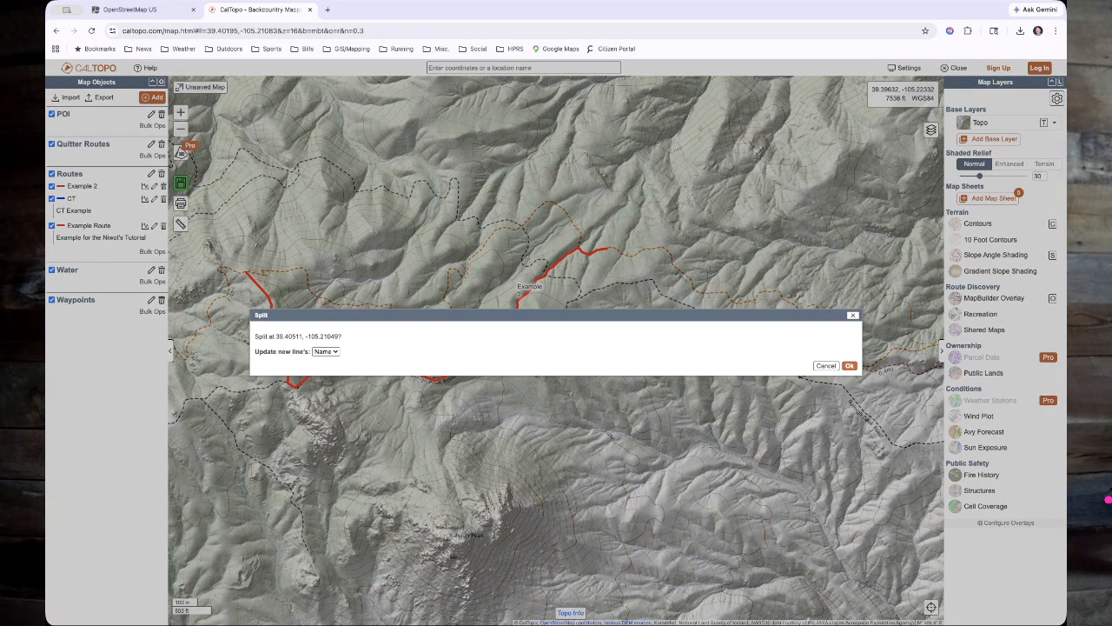
pyautogui.click(325, 351)
pyautogui.click(330, 365)
pyautogui.click(327, 352)
pyautogui.click(329, 364)
pyautogui.click(850, 366)
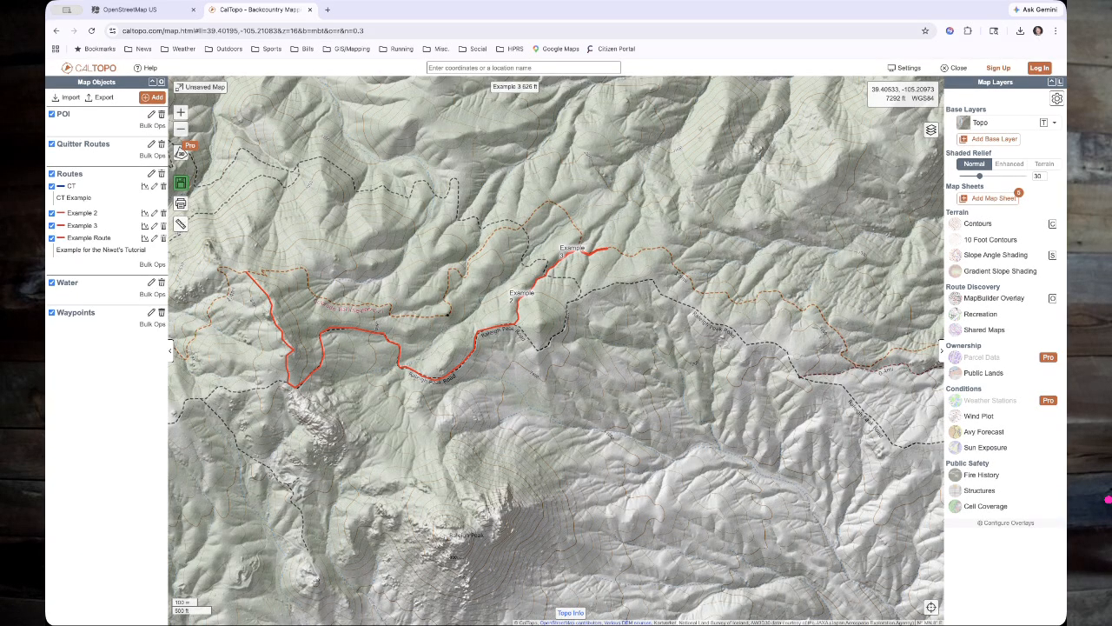
pyautogui.click(580, 252)
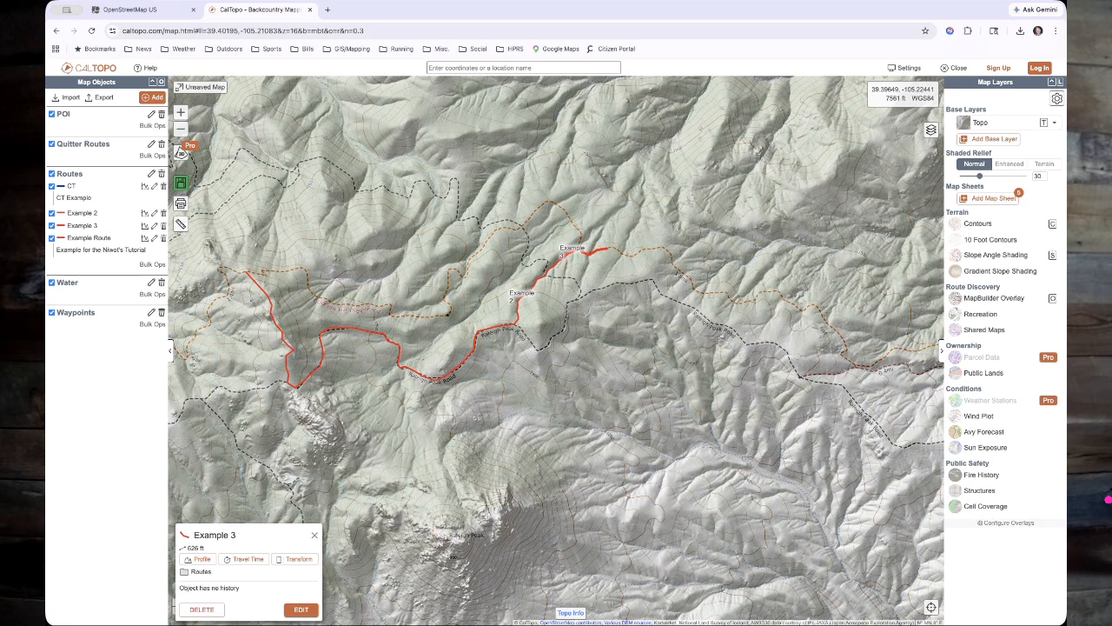
pyautogui.click(315, 535)
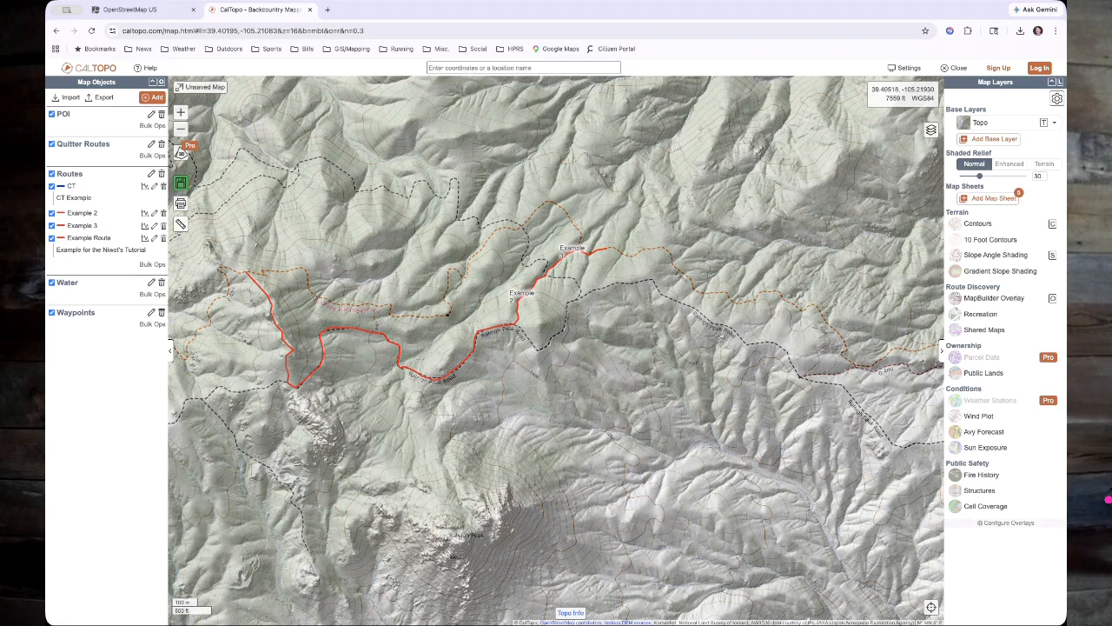
# - Change the Example 3 line's color to purple and save it
pyautogui.scroll(3, 586, 258)
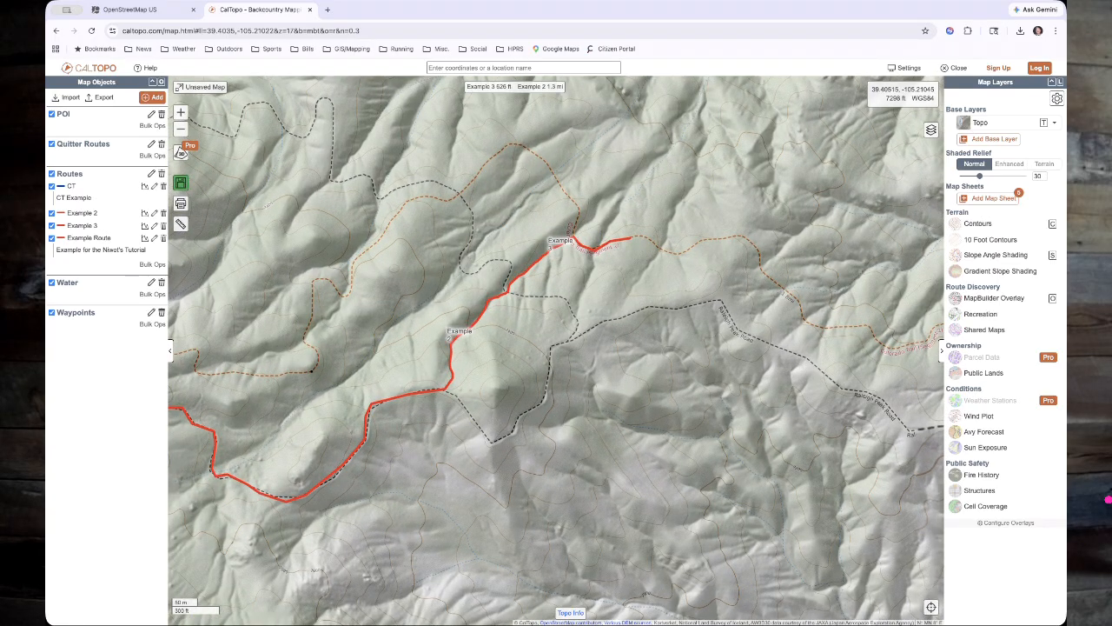
pyautogui.click(547, 258)
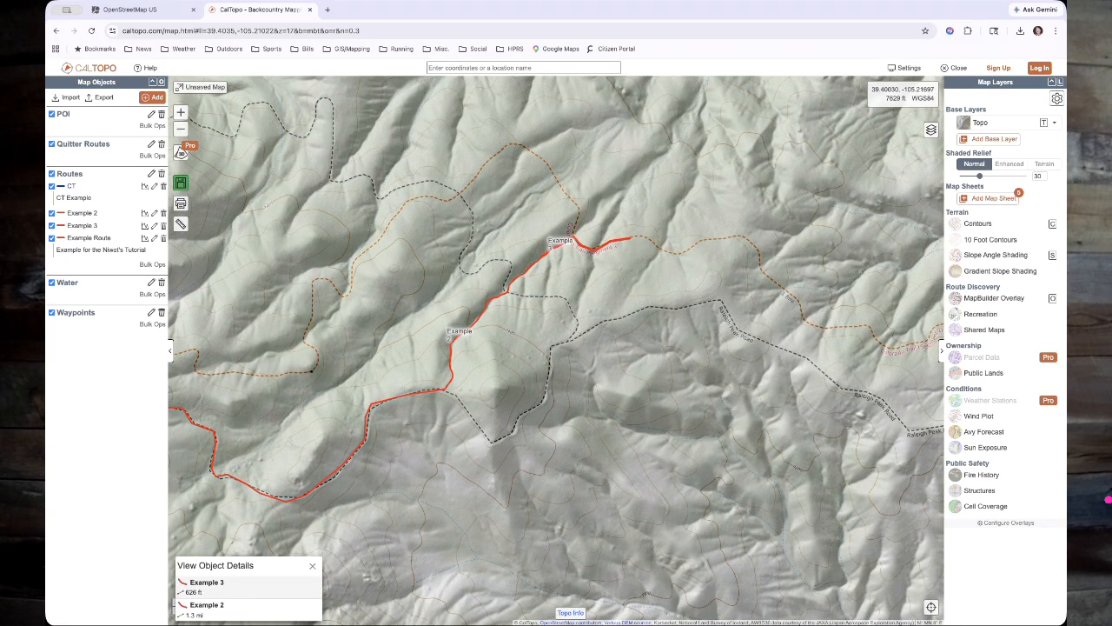
pyautogui.click(207, 583)
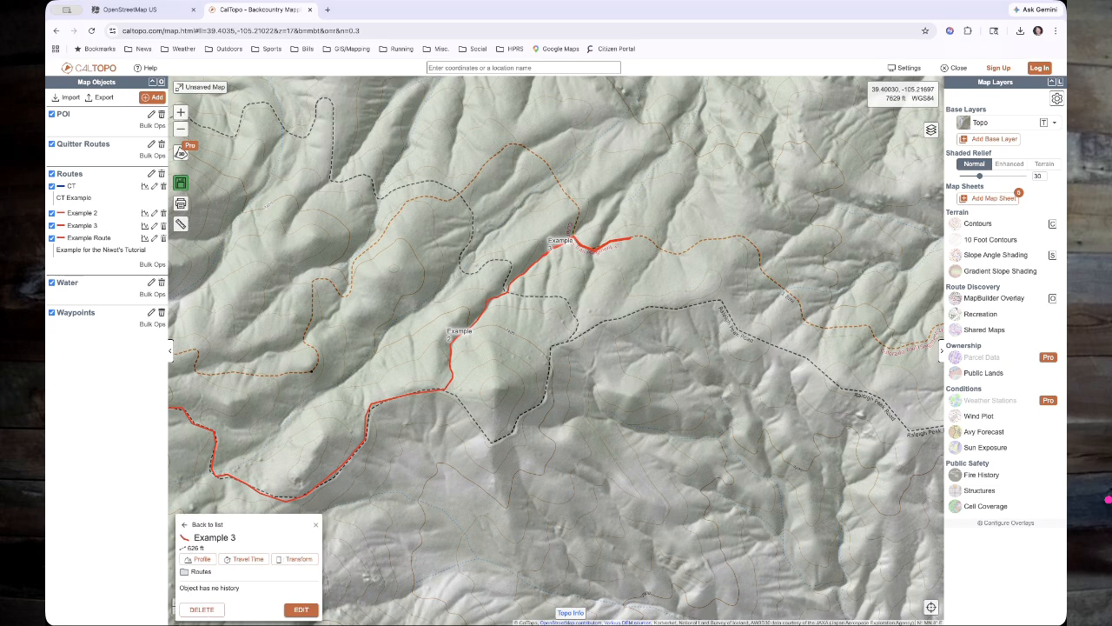
pyautogui.click(301, 609)
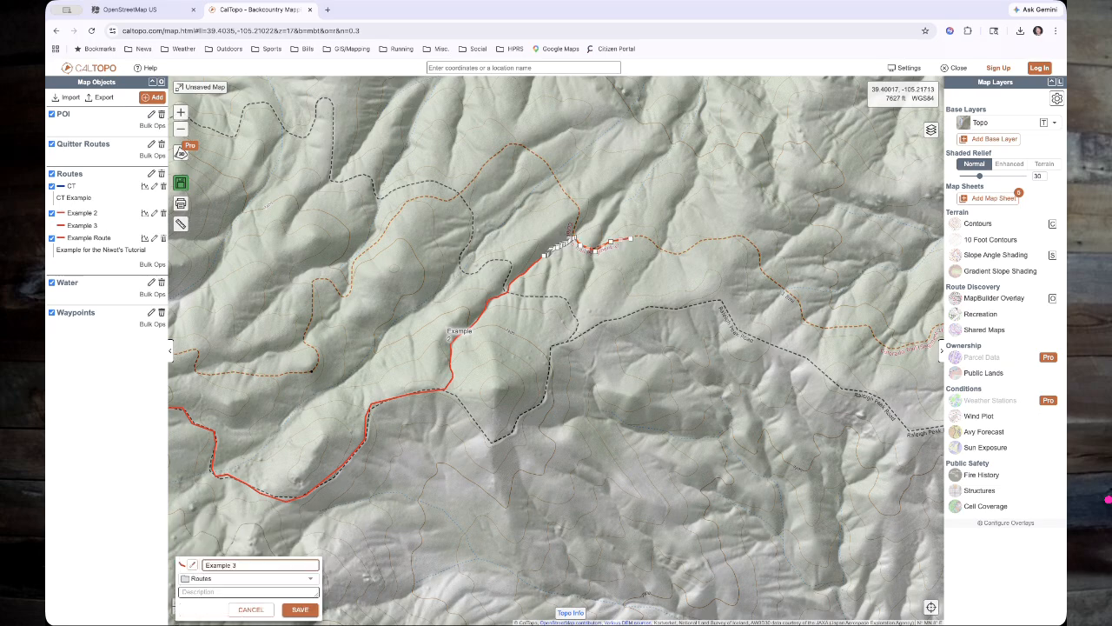
pyautogui.click(192, 565)
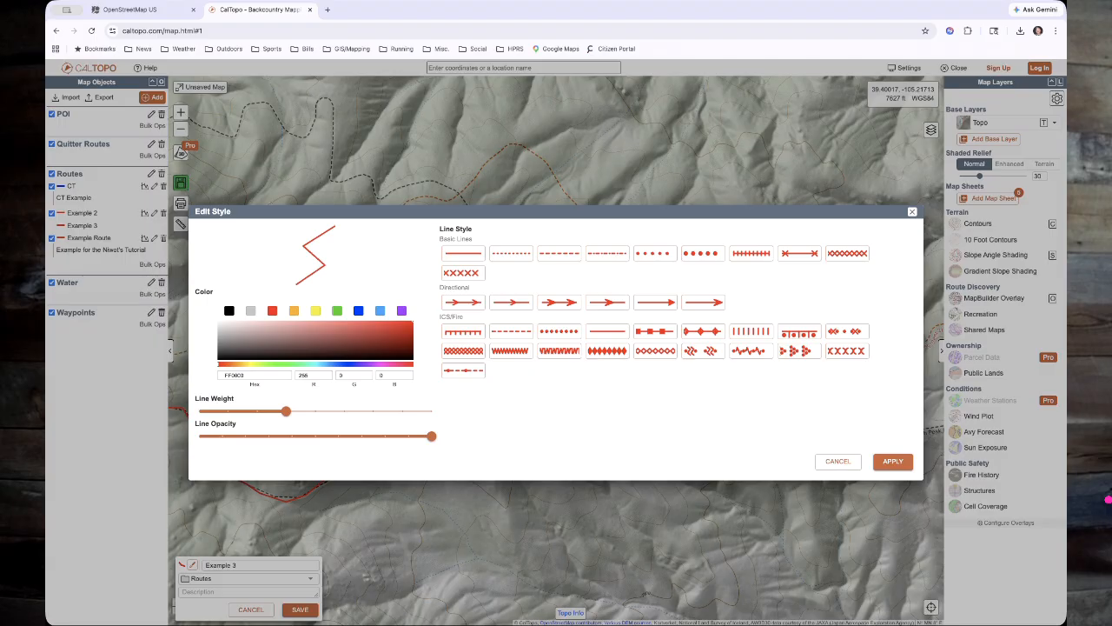
pyautogui.click(402, 311)
pyautogui.click(894, 460)
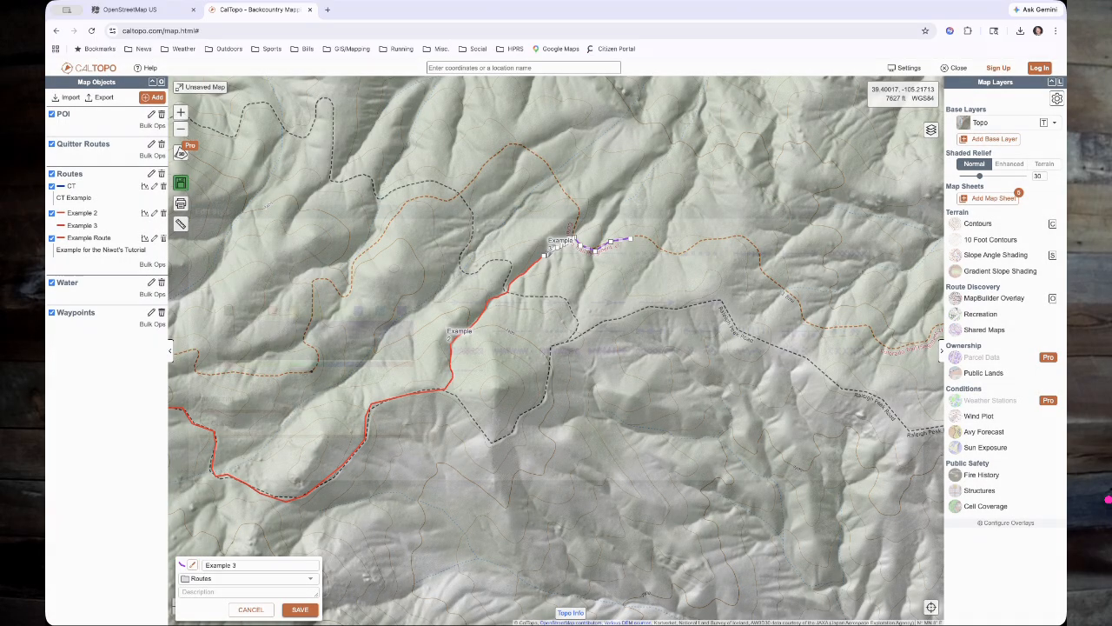
pyautogui.click(299, 609)
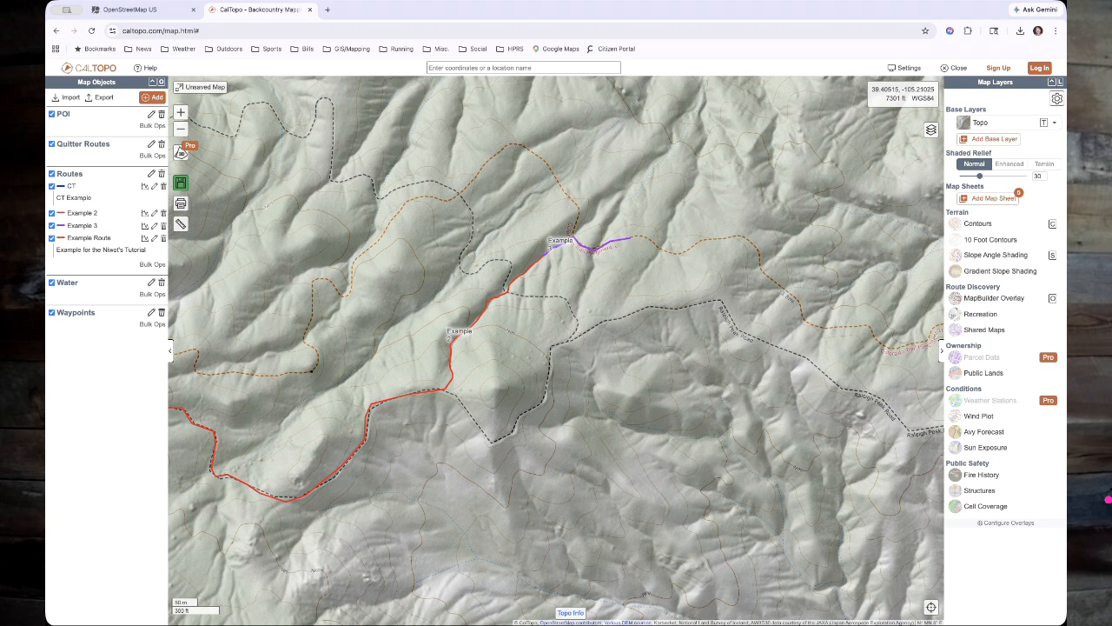
# - Join Example 2 with Example 3, connecting the end of Example 2 to the start of Example 3
pyautogui.click(271, 496)
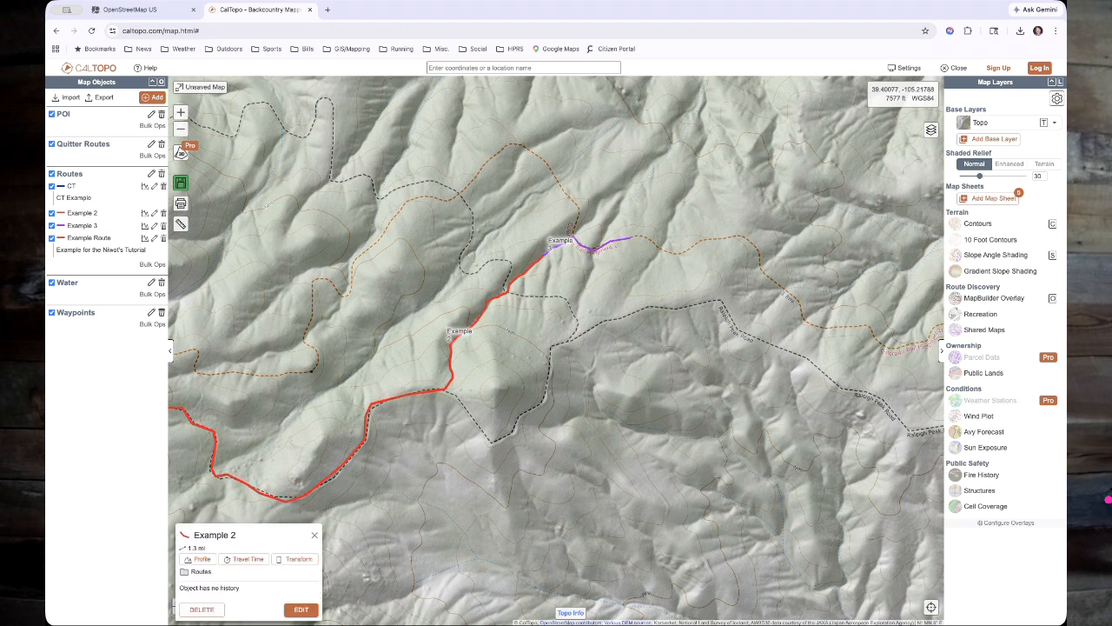
pyautogui.click(295, 559)
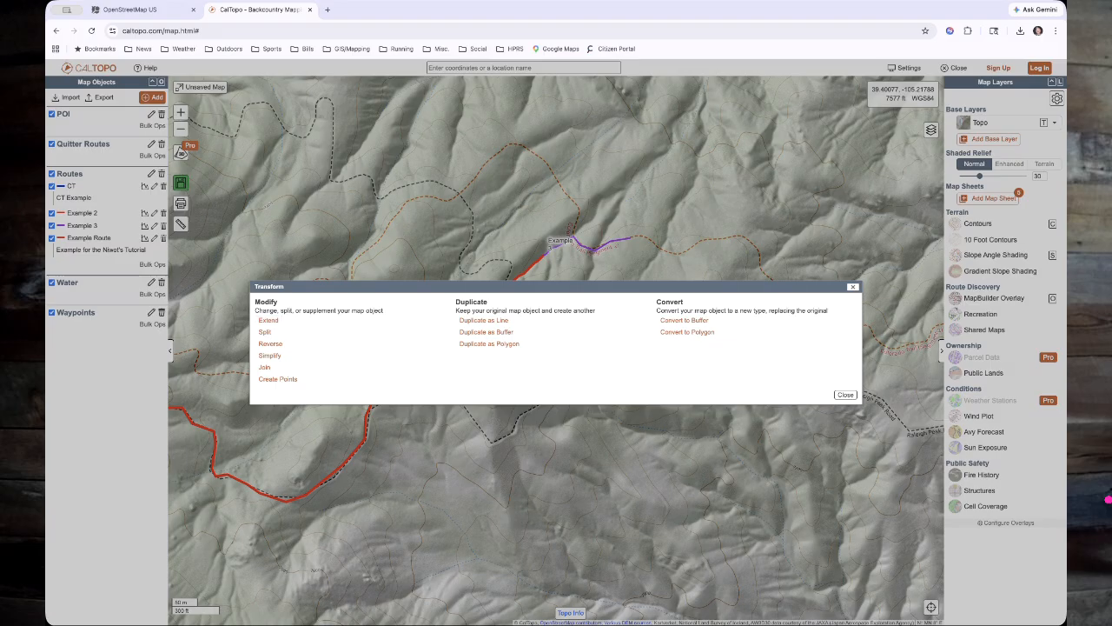
pyautogui.click(264, 366)
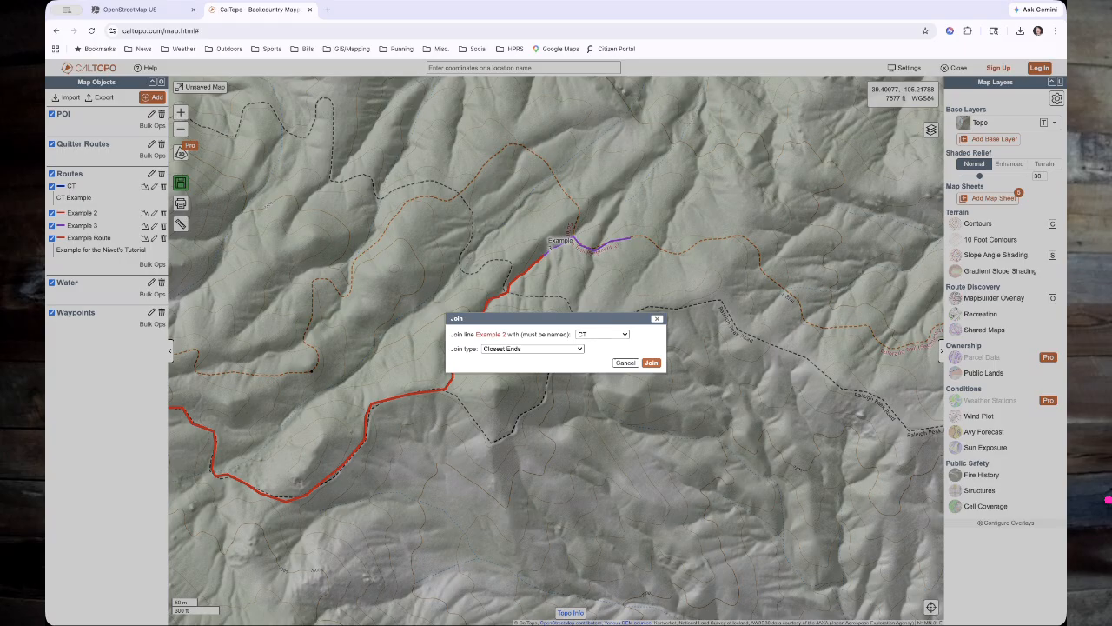
pyautogui.click(602, 335)
pyautogui.click(605, 349)
pyautogui.click(599, 348)
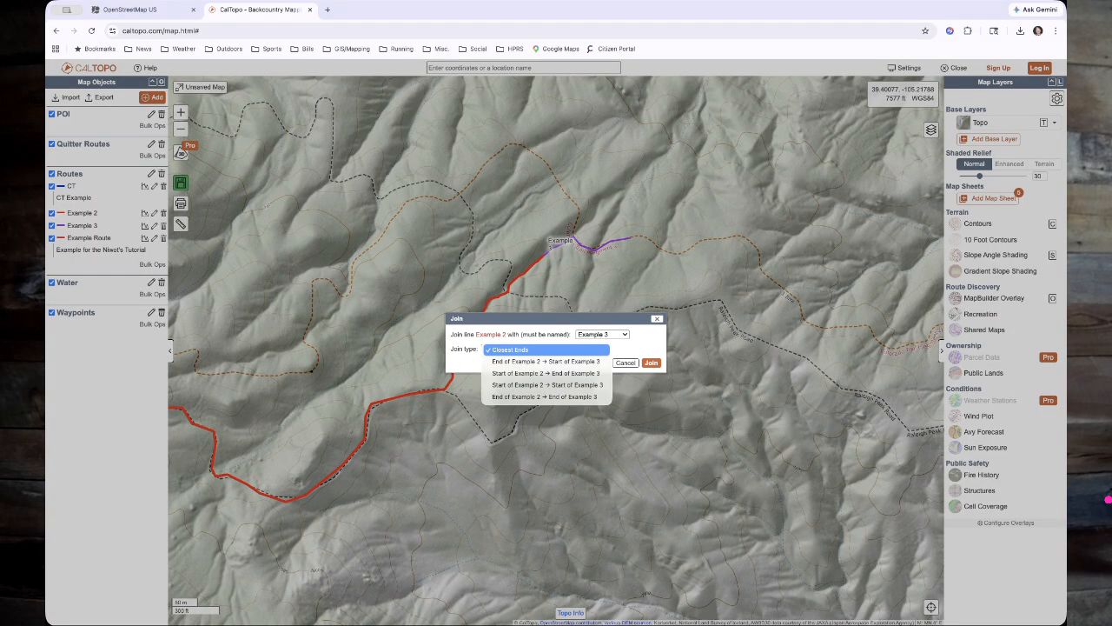
pyautogui.click(546, 361)
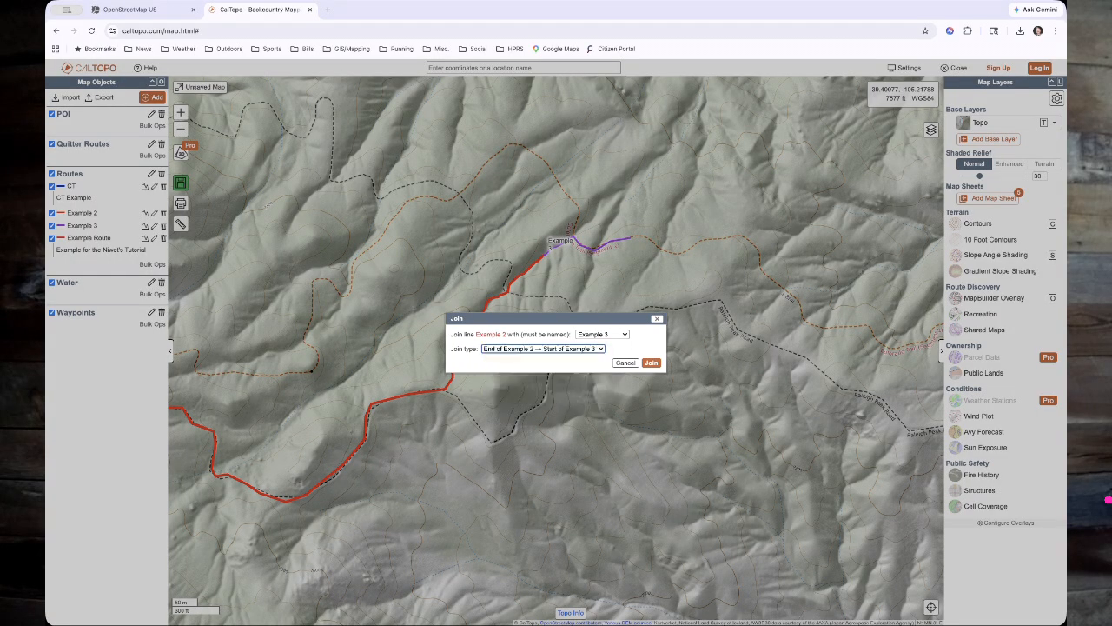
pyautogui.click(651, 362)
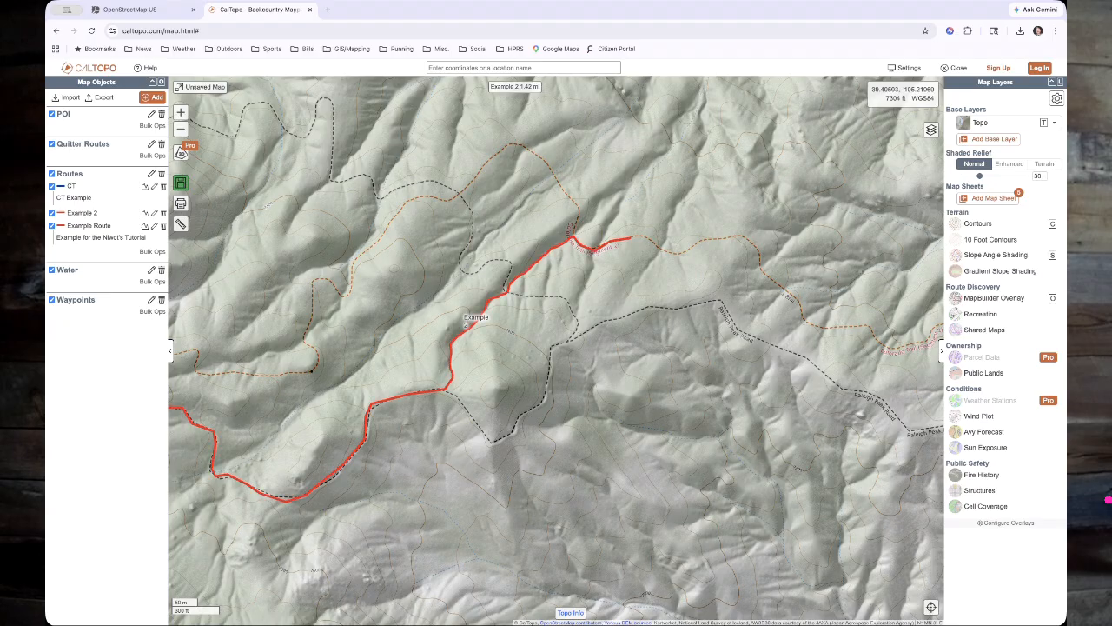
# - Convert the Example 2 line to a buffer with a 90 feet radius and save it in the Routes folder
pyautogui.click(366, 432)
pyautogui.click(296, 559)
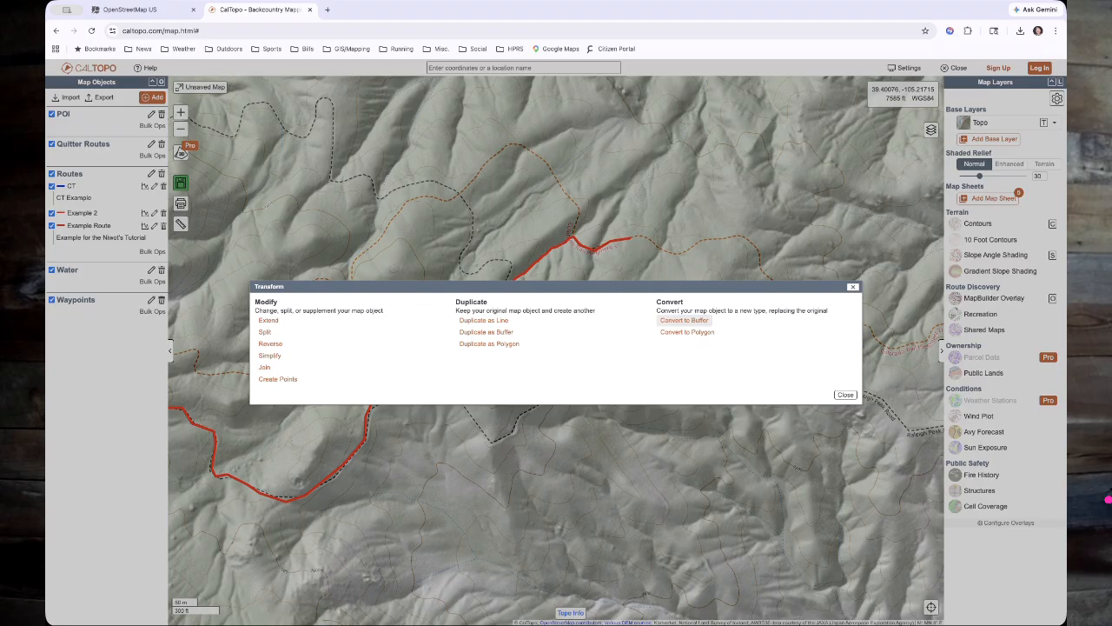
pyautogui.click(1108, 500)
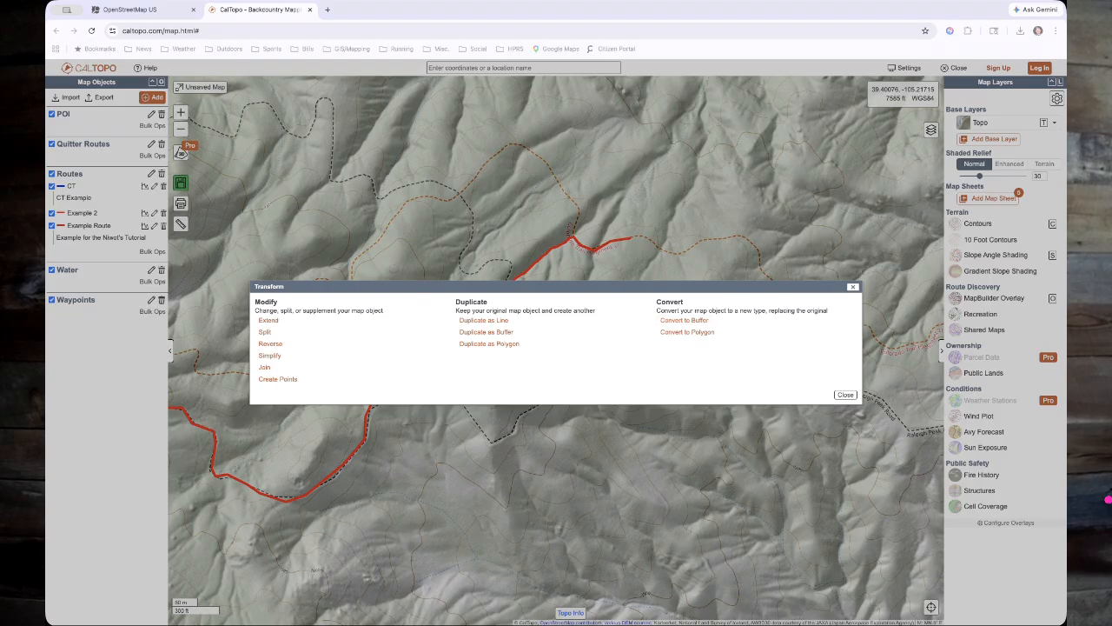
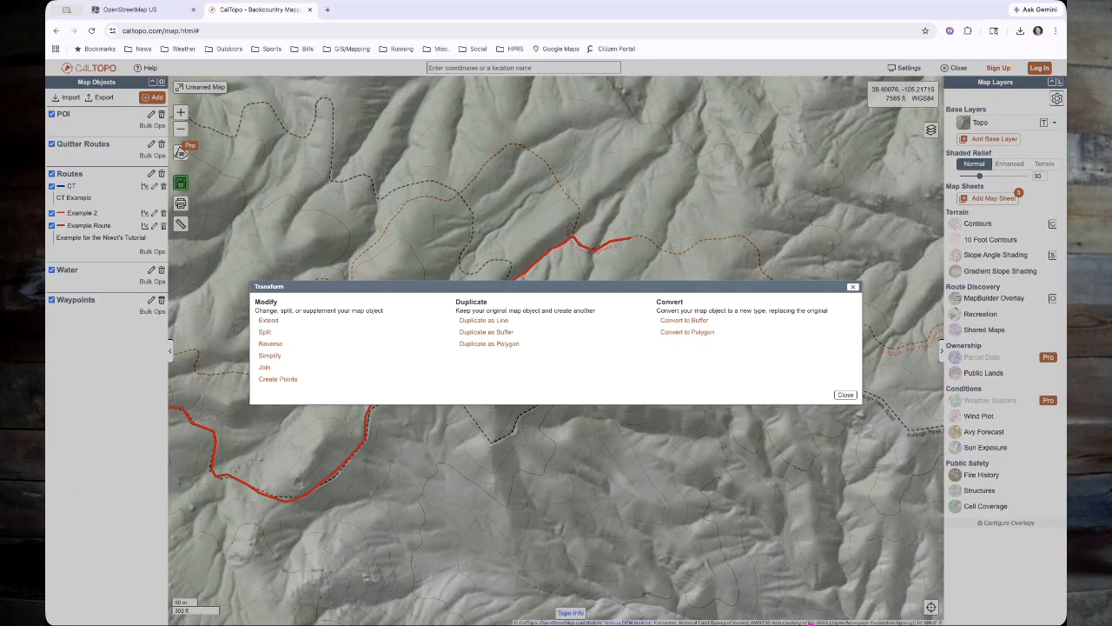
pyautogui.click(684, 320)
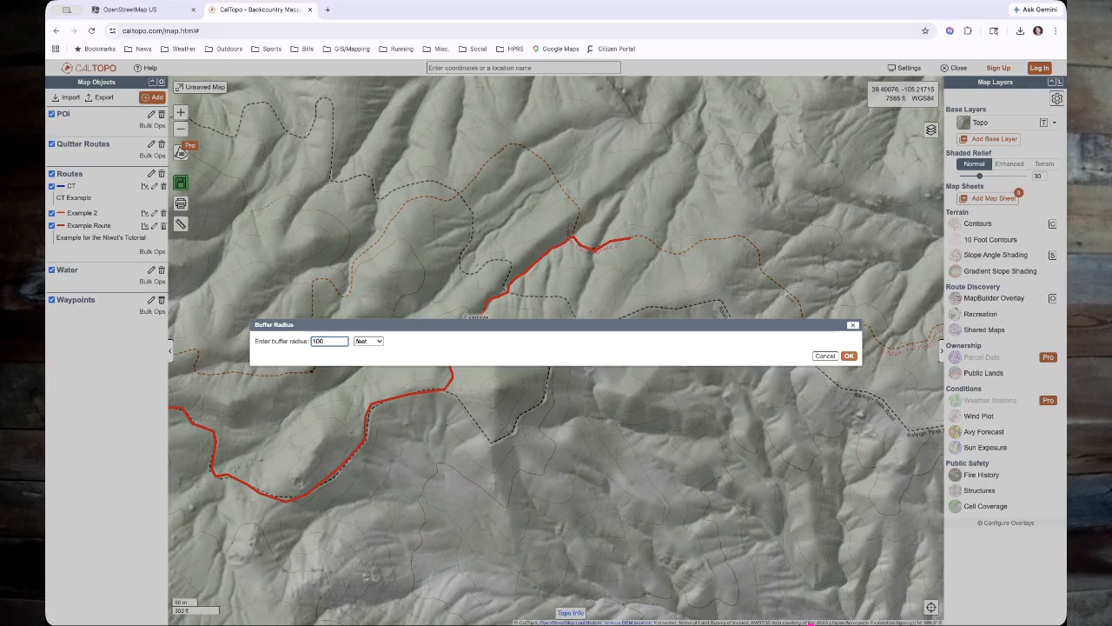
pyautogui.doubleClick(319, 342)
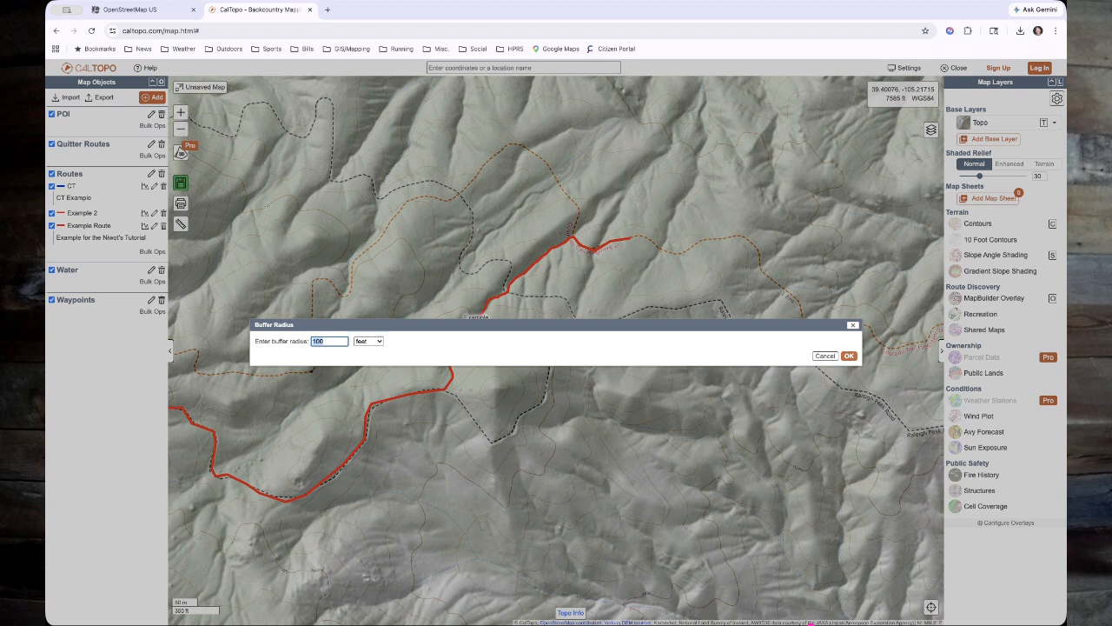
pyautogui.write('50')
pyautogui.press('Return')
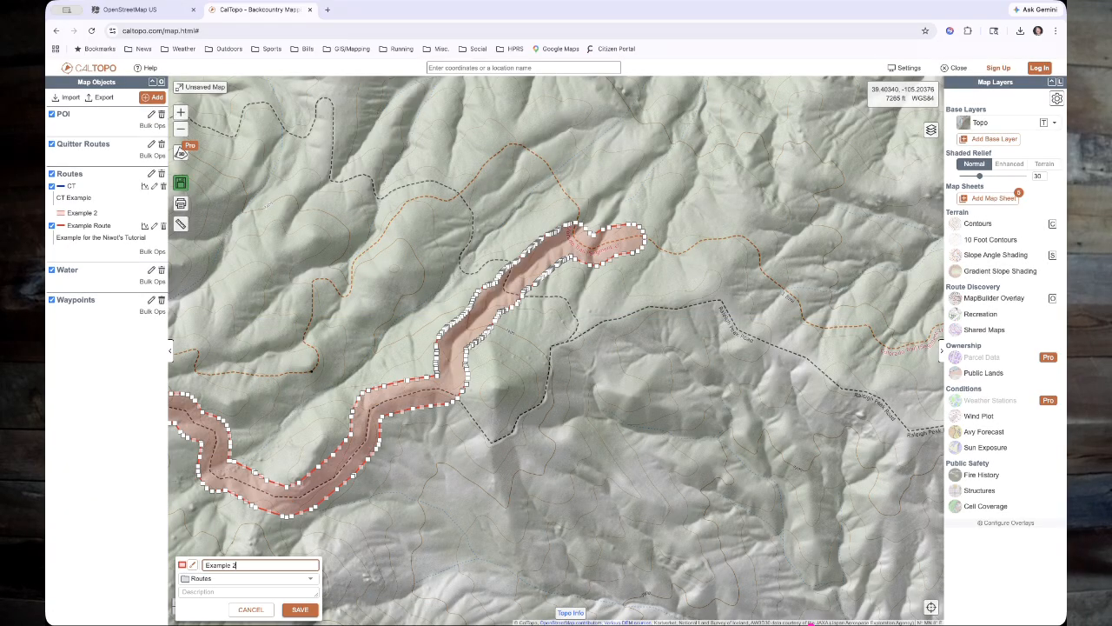
pyautogui.click(300, 610)
# - Convert the Example 2 buffer back to a line, save it, and check its elevation profile
pyautogui.scroll(-3, 398, 522)
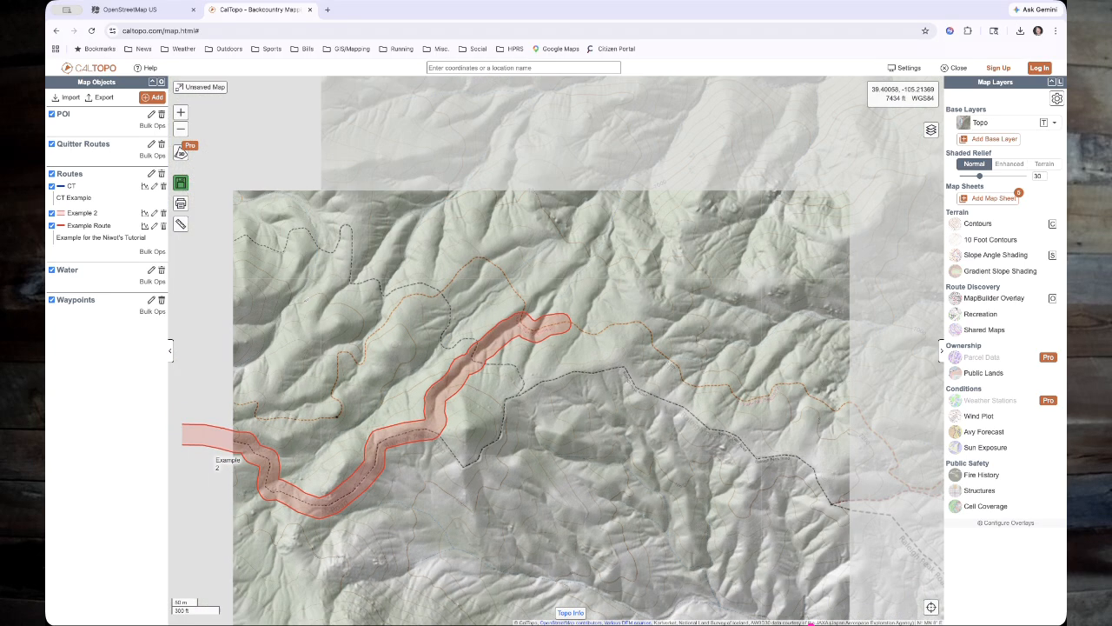
pyautogui.scroll(2, 397, 518)
pyautogui.moveTo(397, 519); pyautogui.dragTo(560, 481)
pyautogui.scroll(-2, 561, 480)
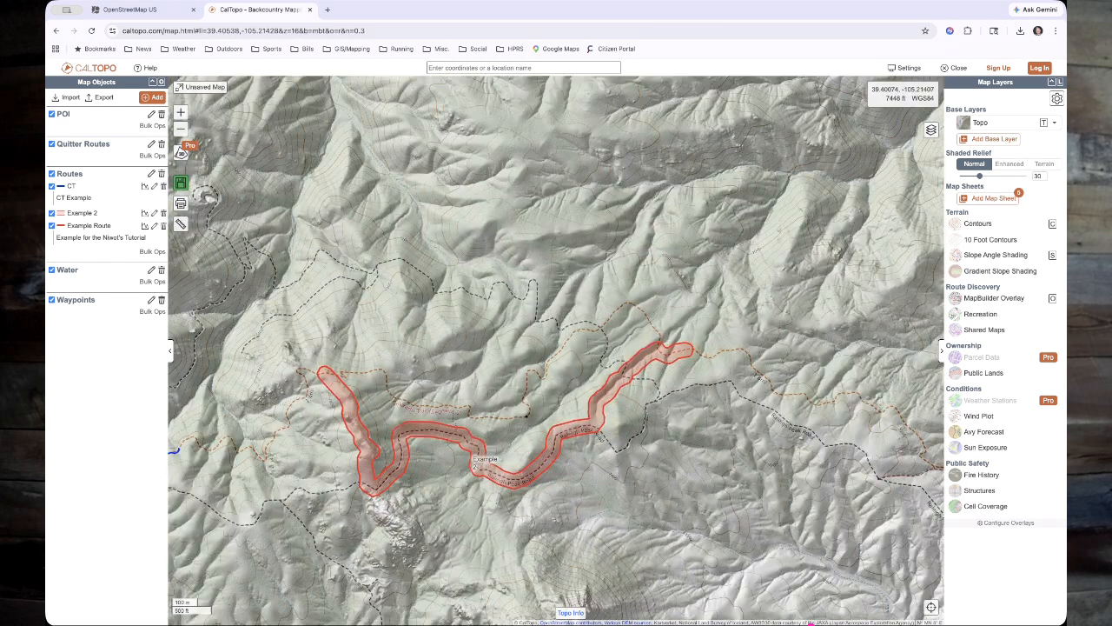
pyautogui.moveTo(422, 502); pyautogui.dragTo(470, 437)
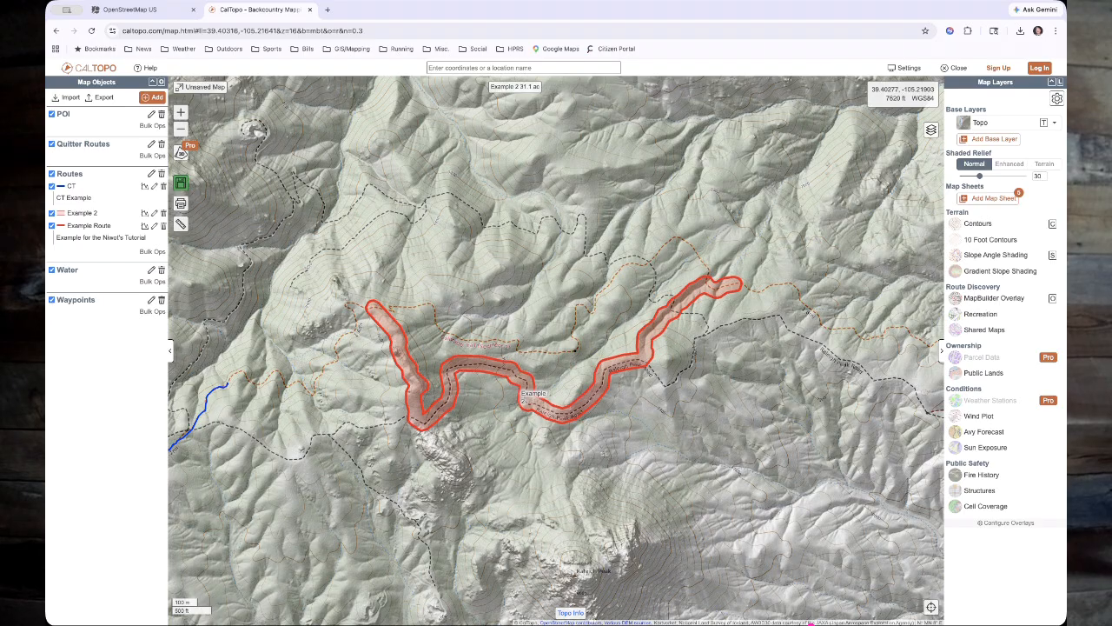
pyautogui.click(441, 399)
pyautogui.click(296, 559)
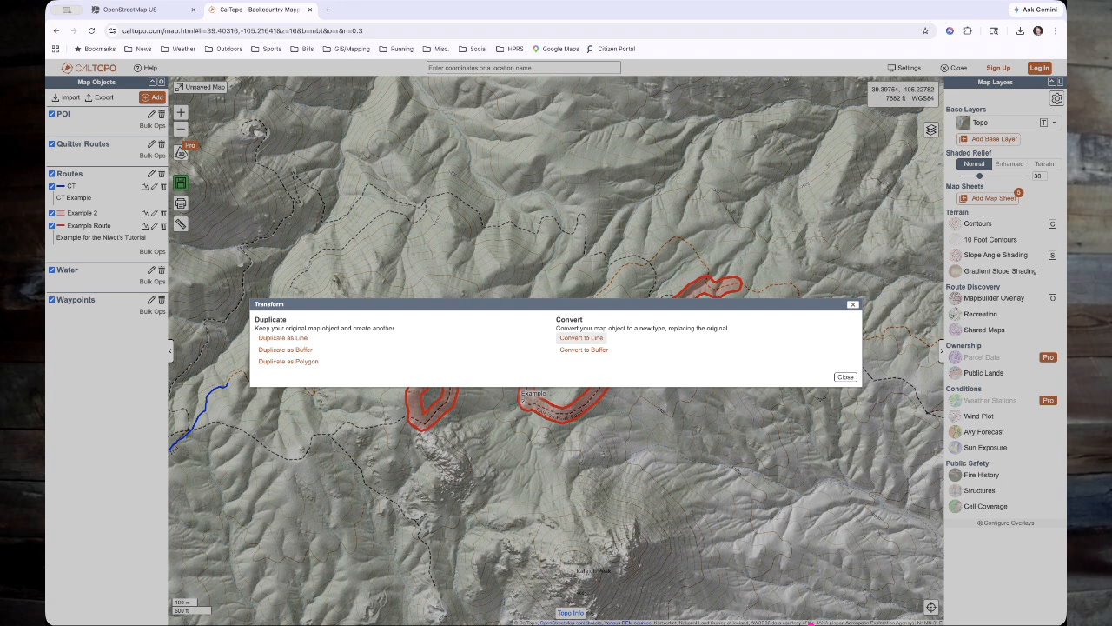
pyautogui.click(582, 337)
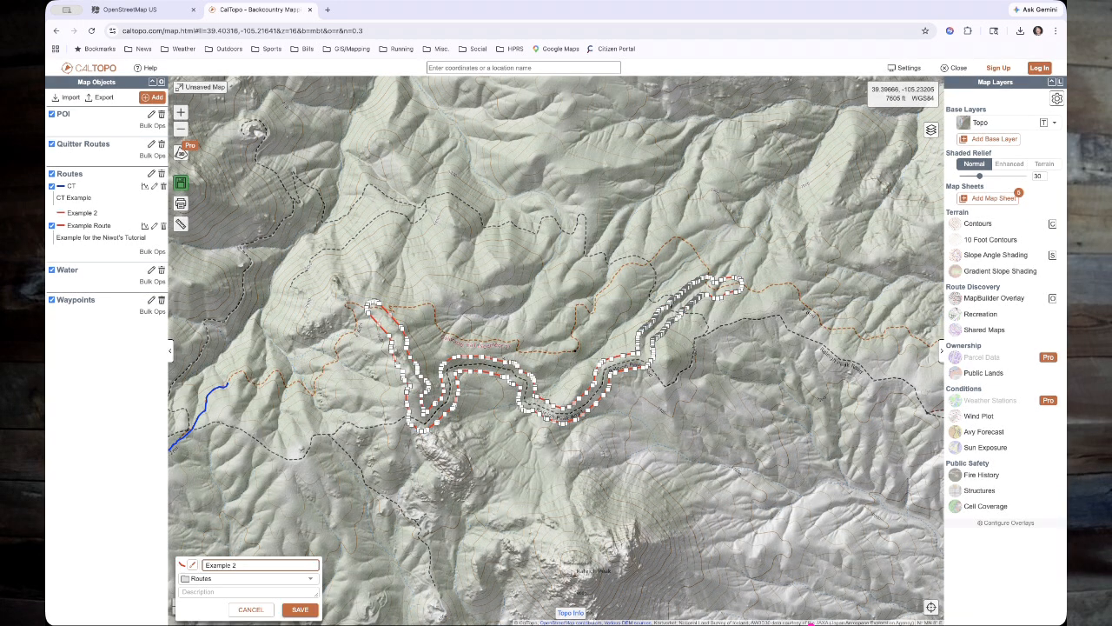
pyautogui.click(300, 609)
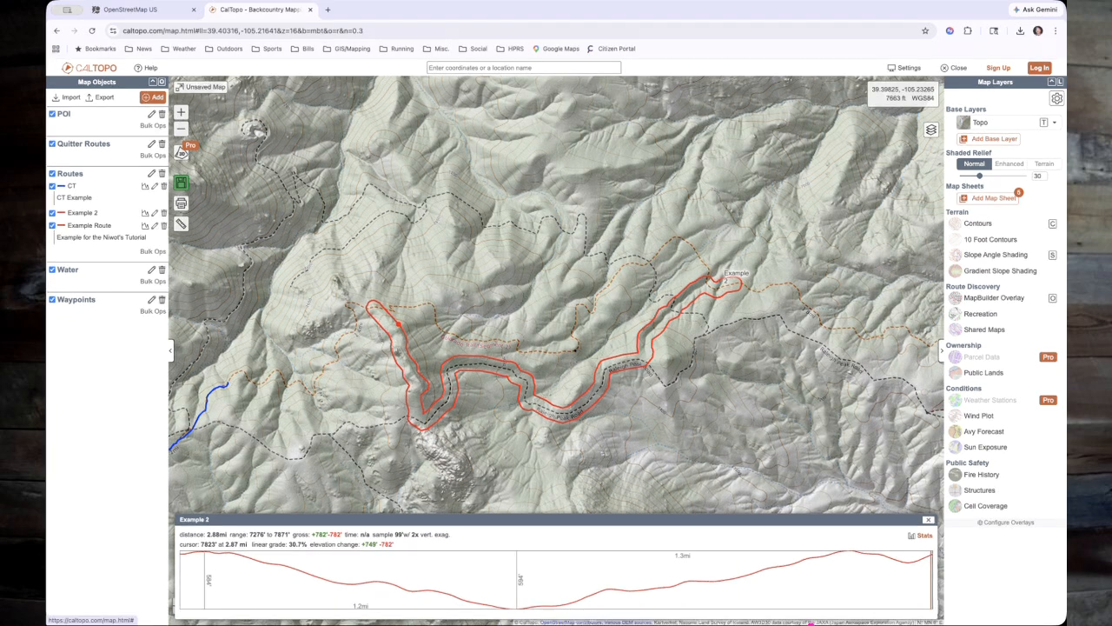
pyautogui.click(928, 518)
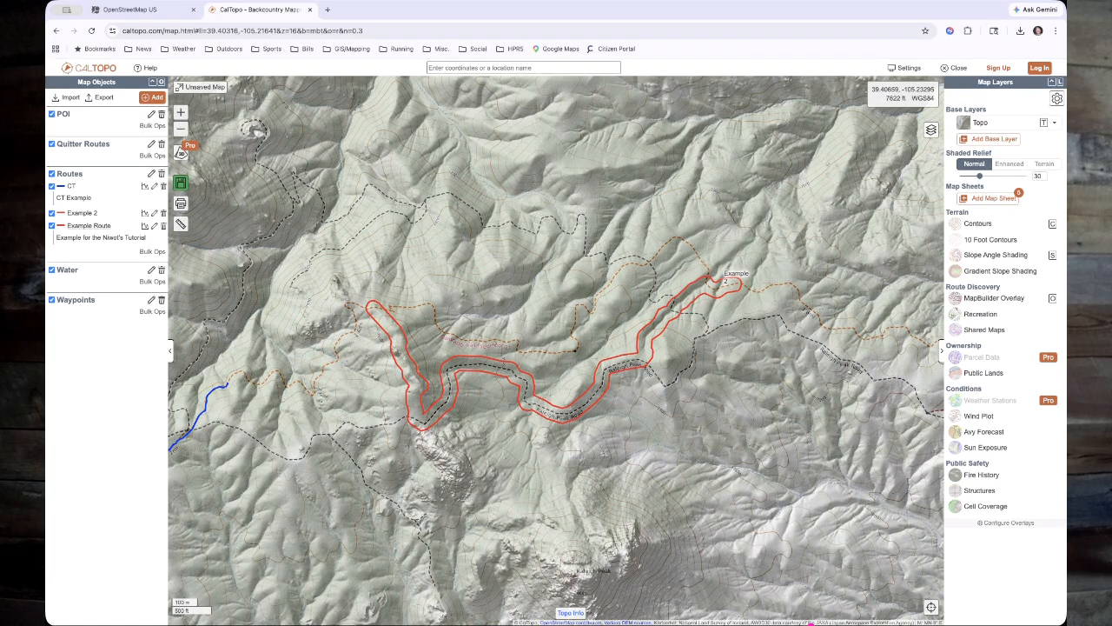
# - Check the transform options for the Example 2 outline, and delete Example 2 from the Routes folder
pyautogui.click(403, 344)
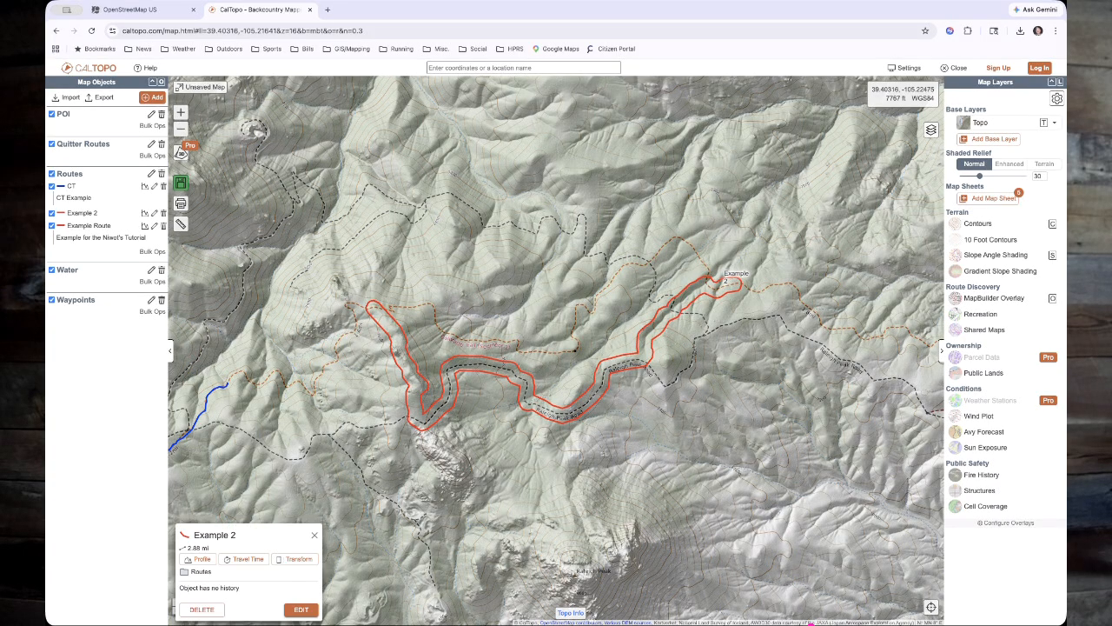
pyautogui.click(296, 559)
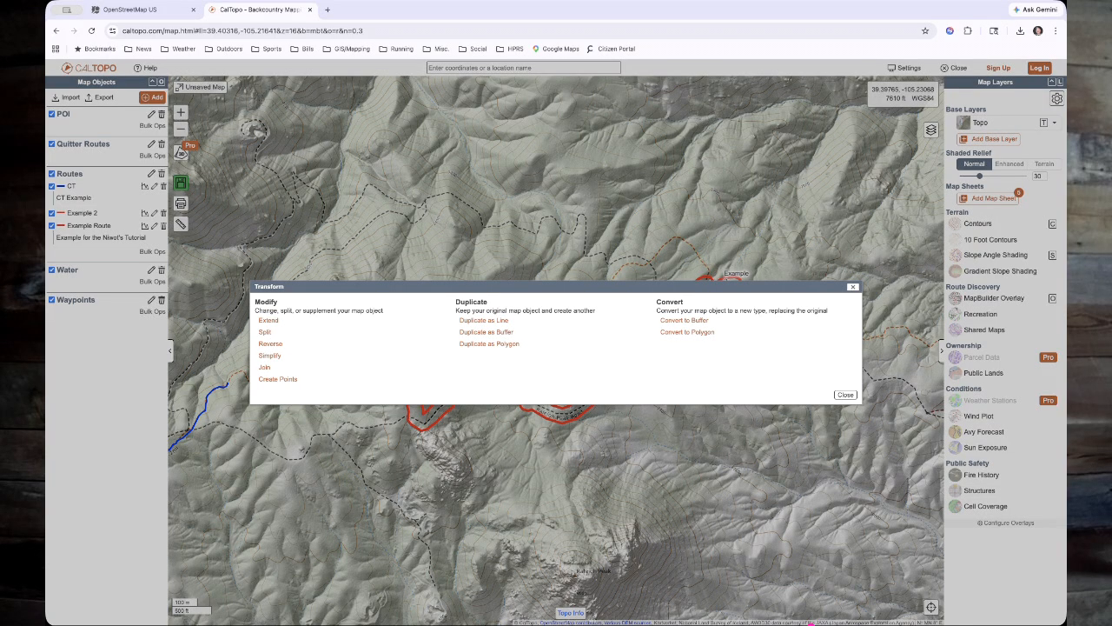
pyautogui.click(192, 242)
pyautogui.click(163, 213)
pyautogui.press('Return')
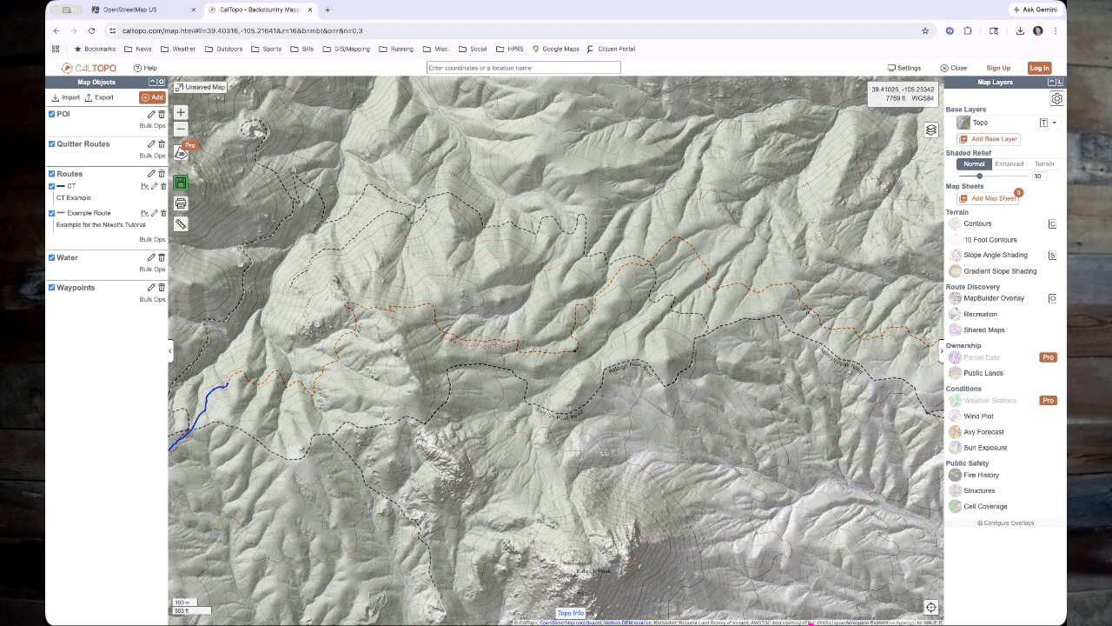
# - Draw a new buffer with a 90 feet radius, snapping to OSM eastward along the orange dashed trail and ending northeast of it, and save it
pyautogui.click(153, 97)
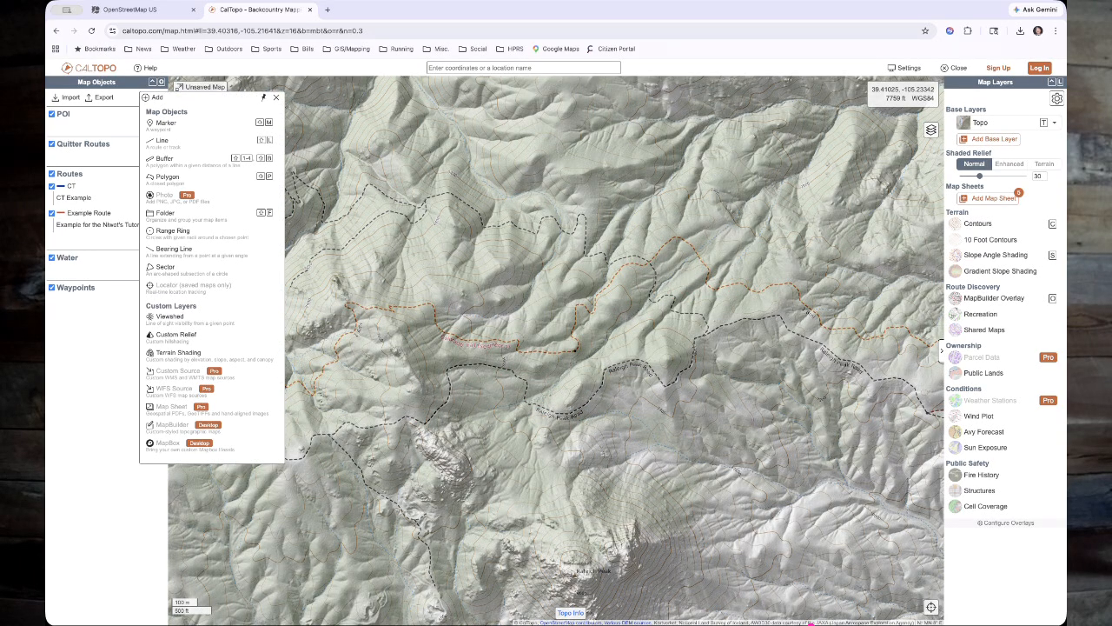
pyautogui.click(164, 159)
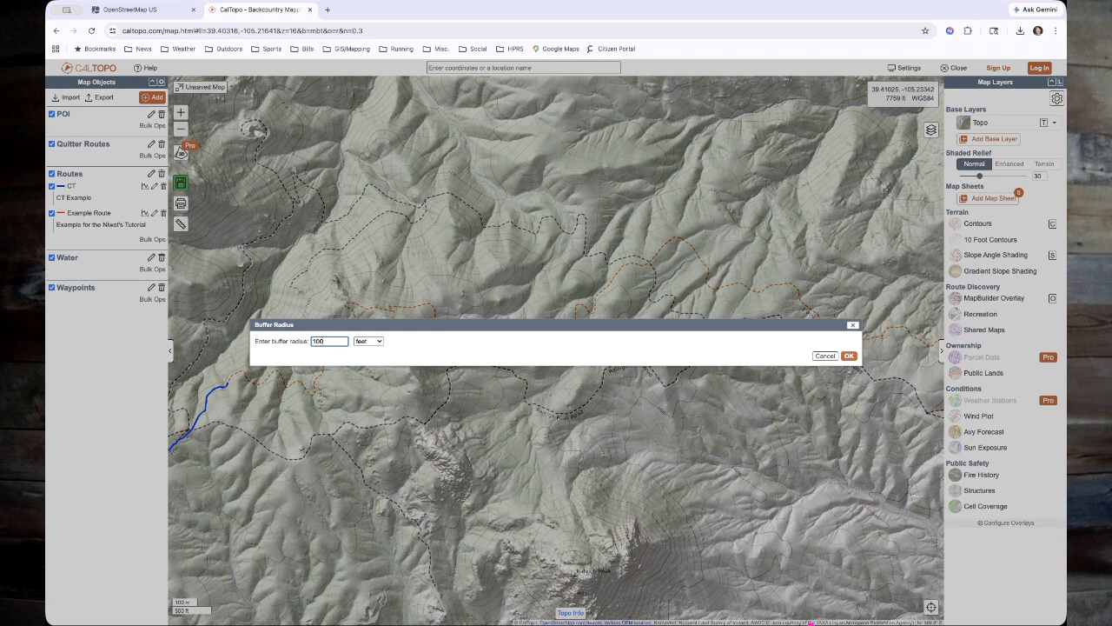
pyautogui.doubleClick(319, 341)
pyautogui.write('50')
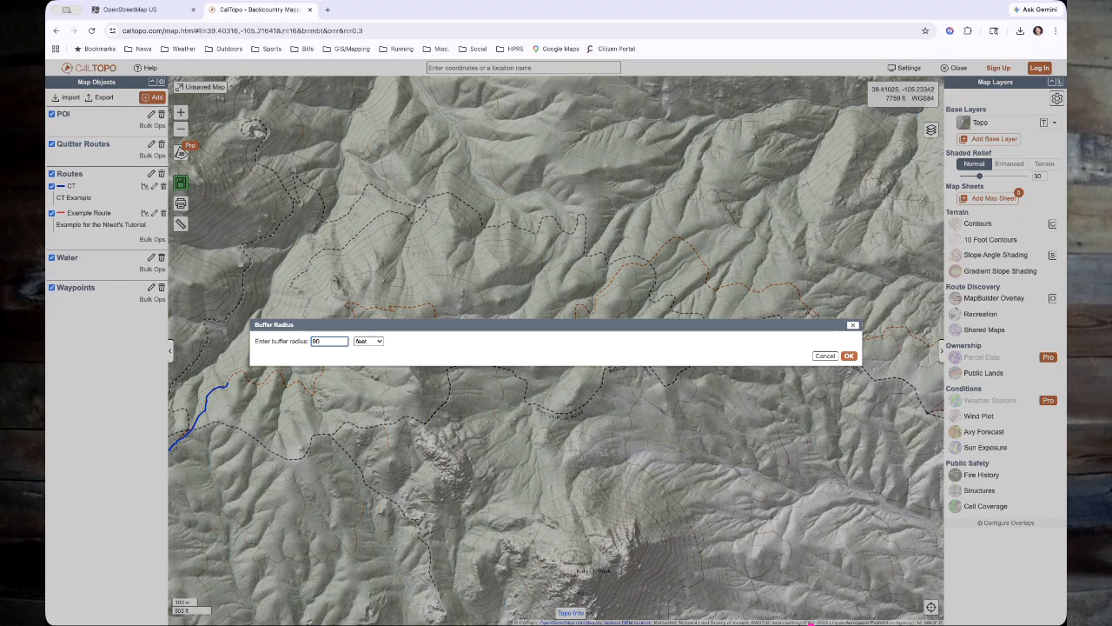
pyautogui.press('Return')
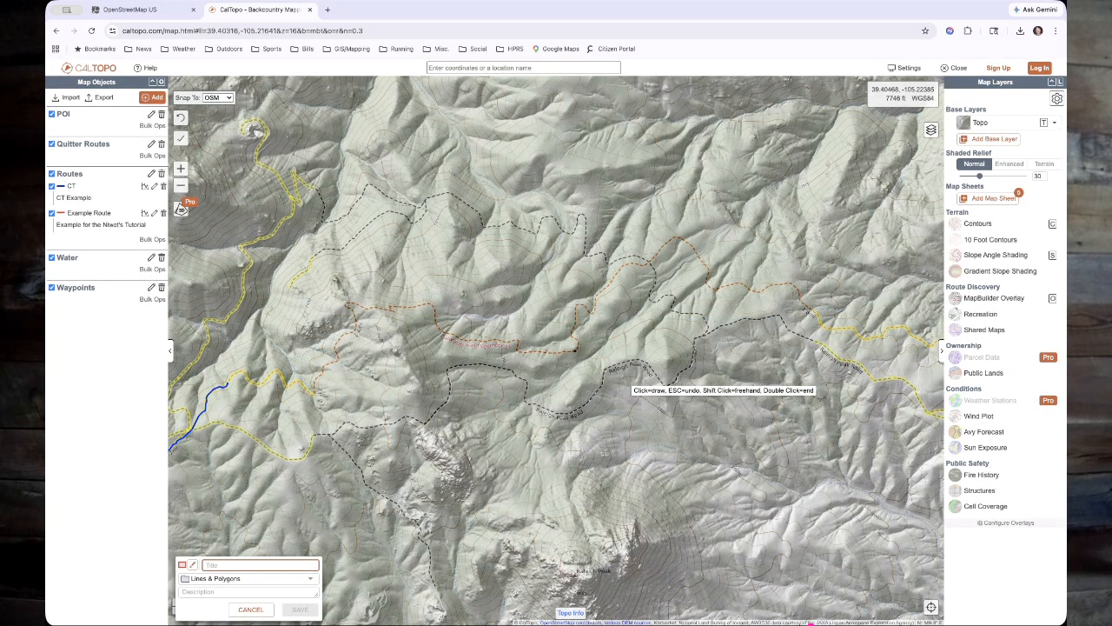
pyautogui.click(389, 305)
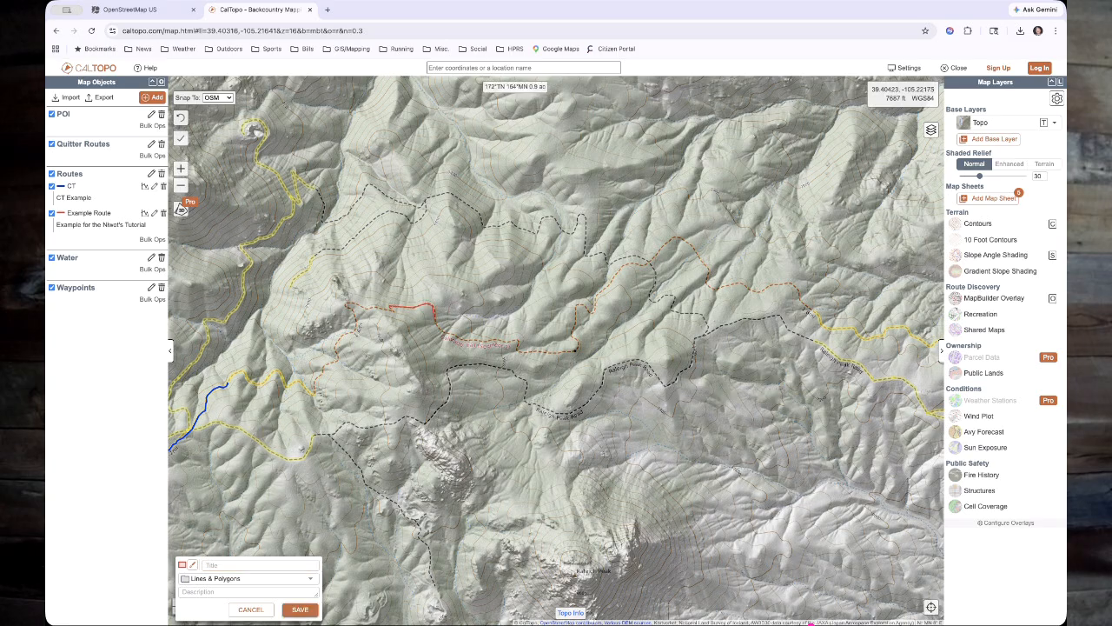
pyautogui.click(441, 329)
pyautogui.scroll(1, 521, 330)
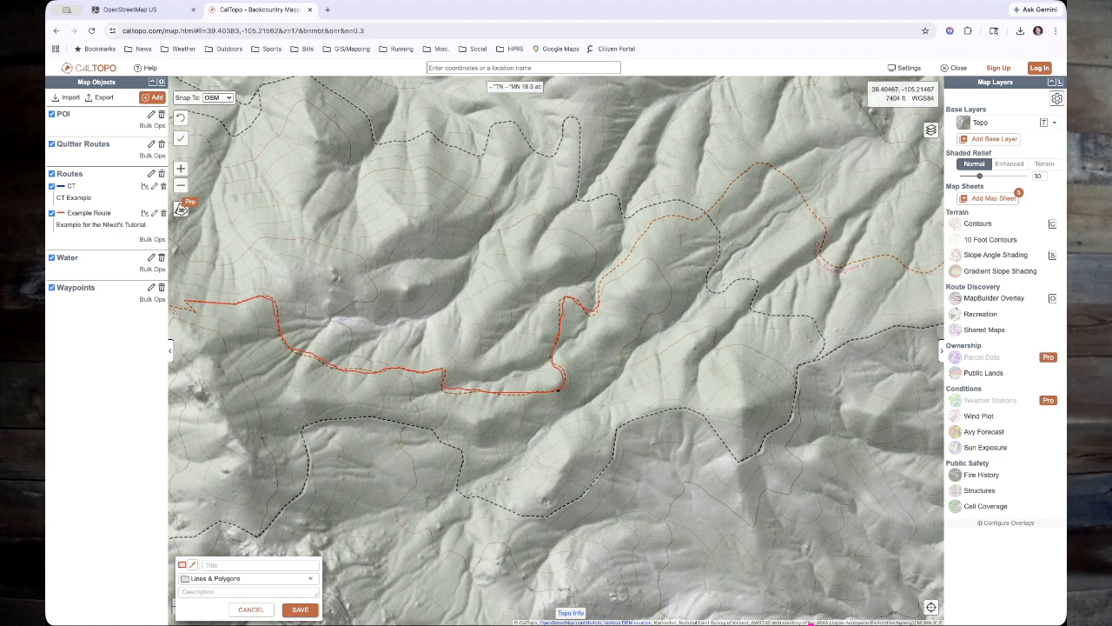
pyautogui.scroll(-1, 631, 204)
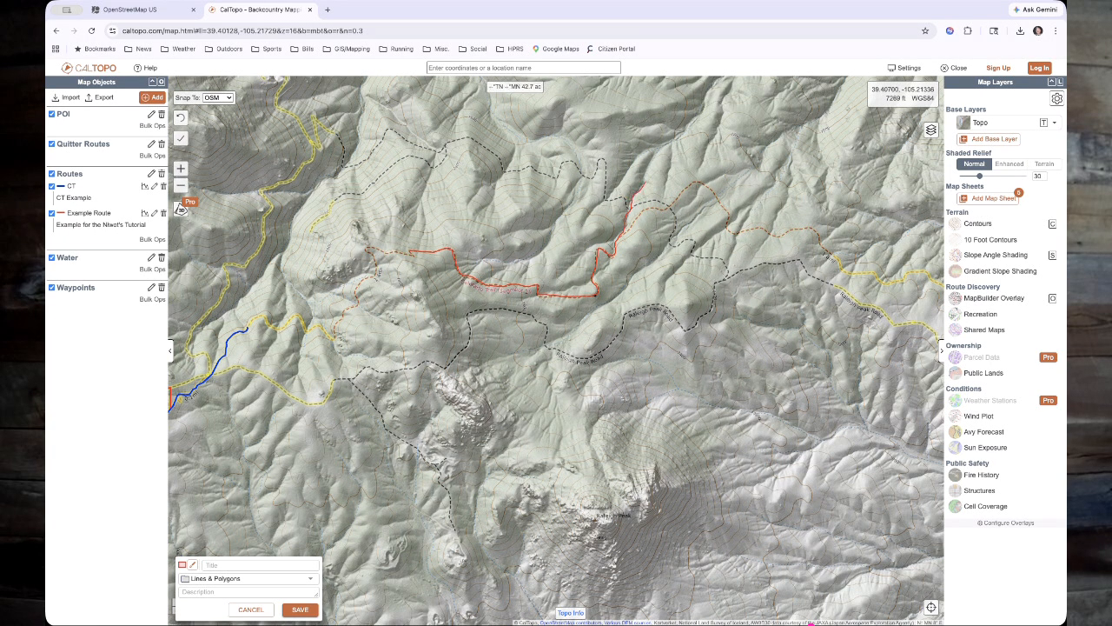
pyautogui.click(666, 146)
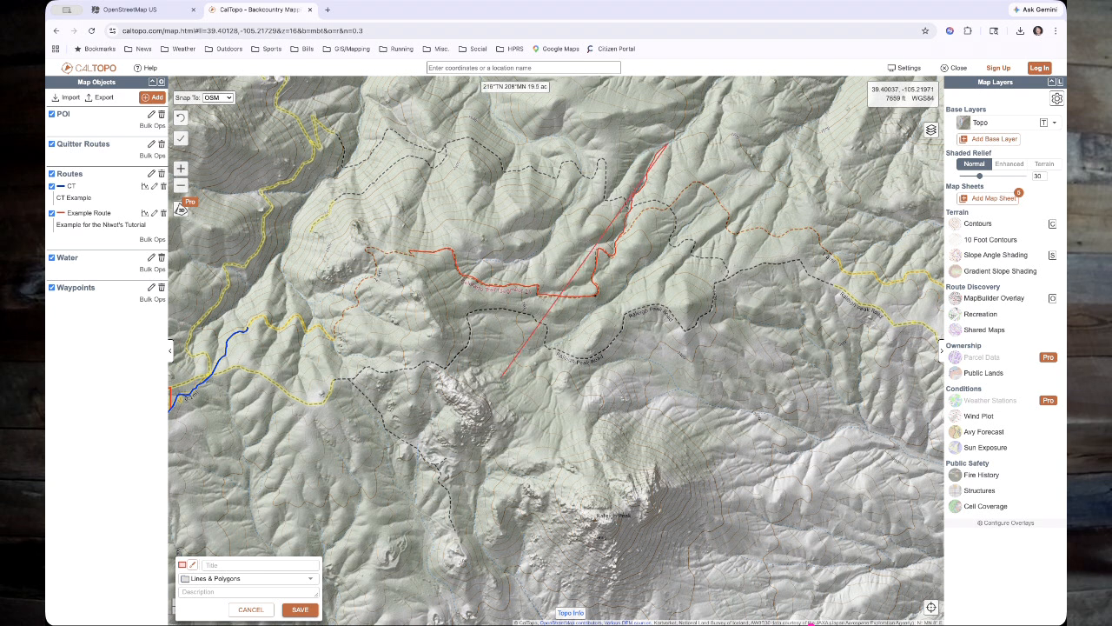
pyautogui.click(299, 609)
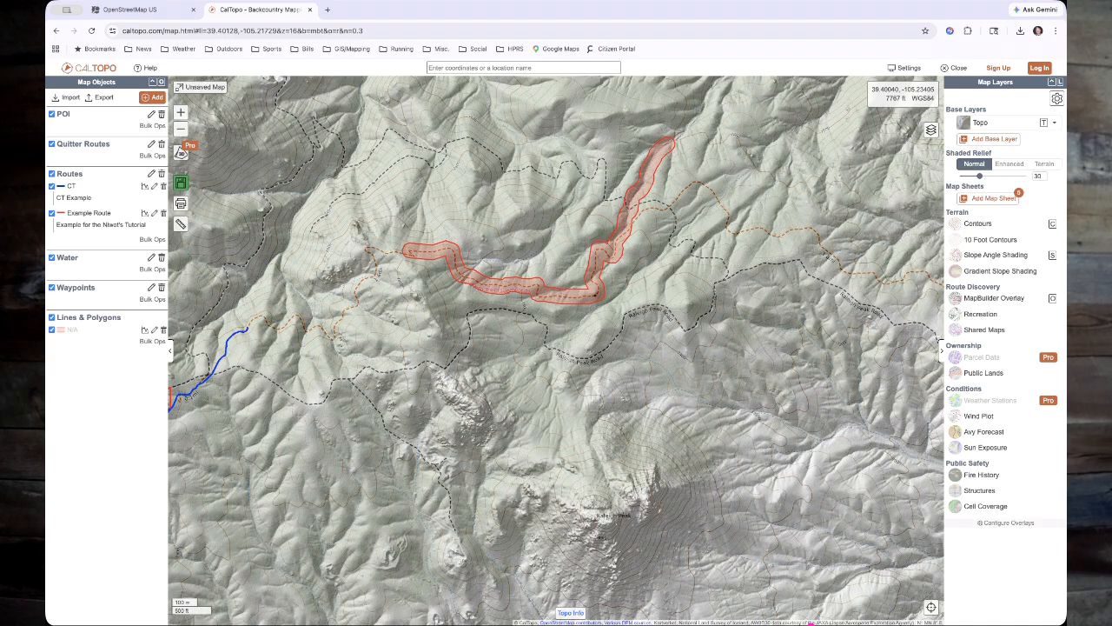
# - Move the untitled buffer to the Routes folder, title it Example 3, and save it
pyautogui.click(155, 330)
pyautogui.click(228, 578)
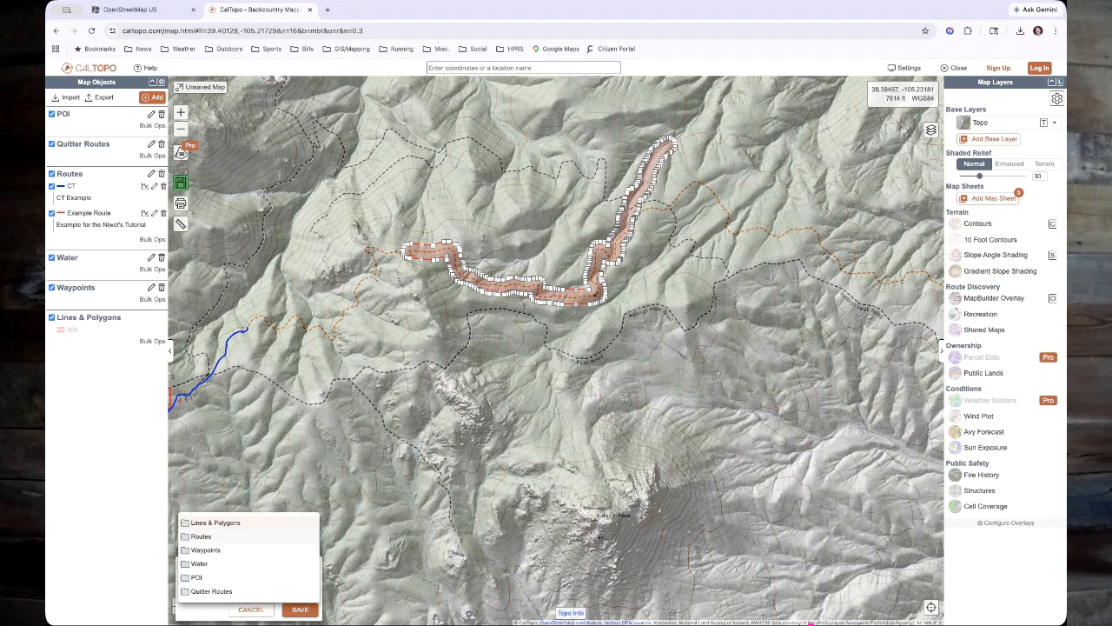
pyautogui.click(217, 536)
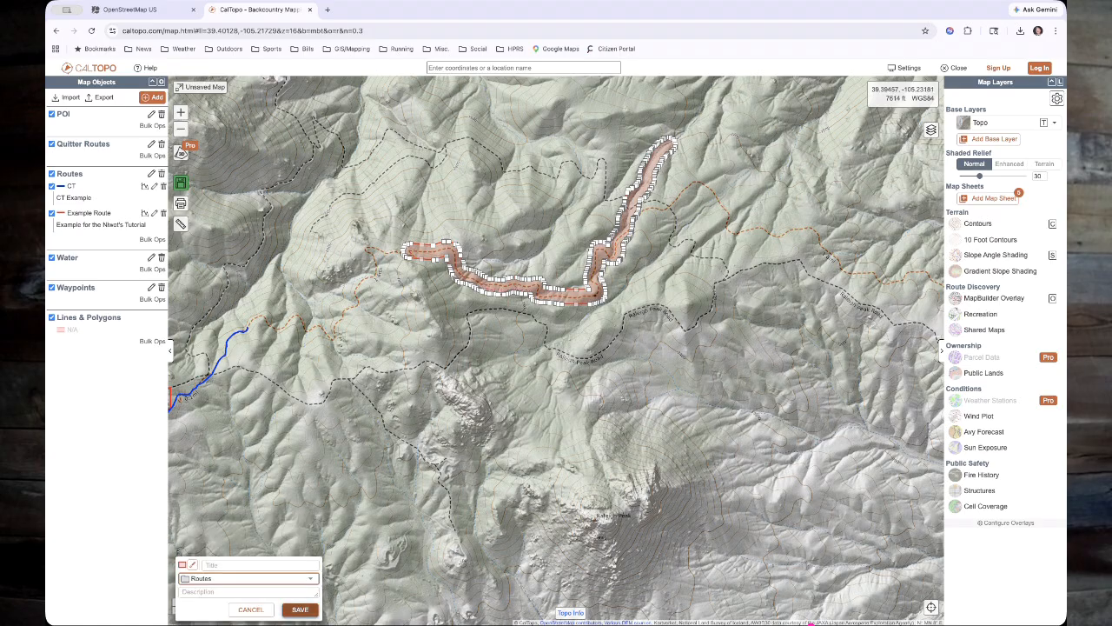
pyautogui.click(260, 565)
pyautogui.write('Example 3')
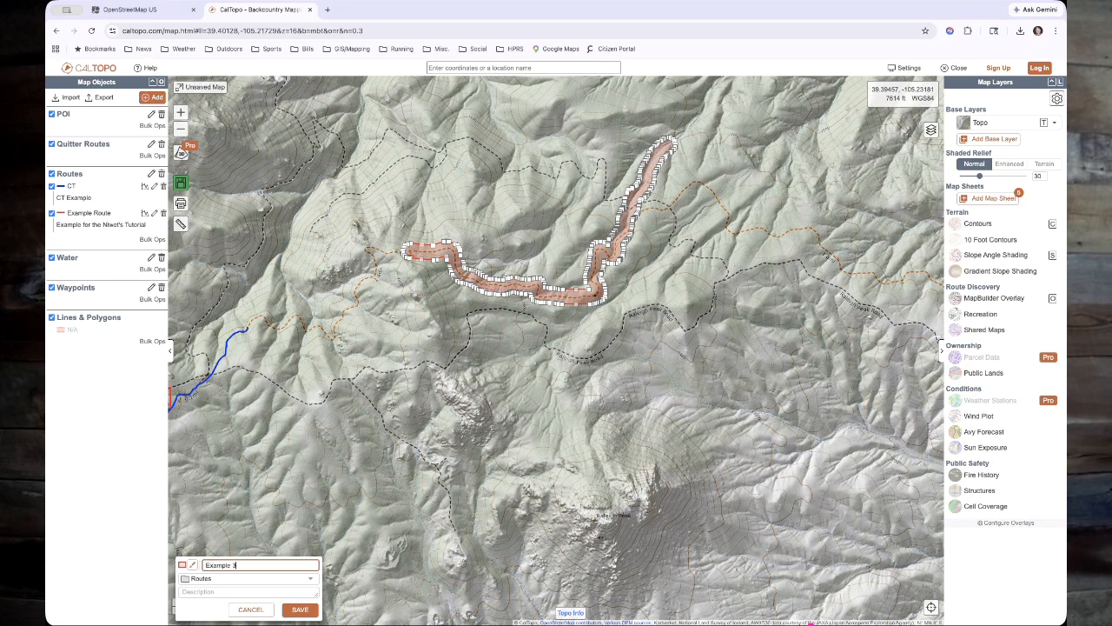
pyautogui.click(299, 609)
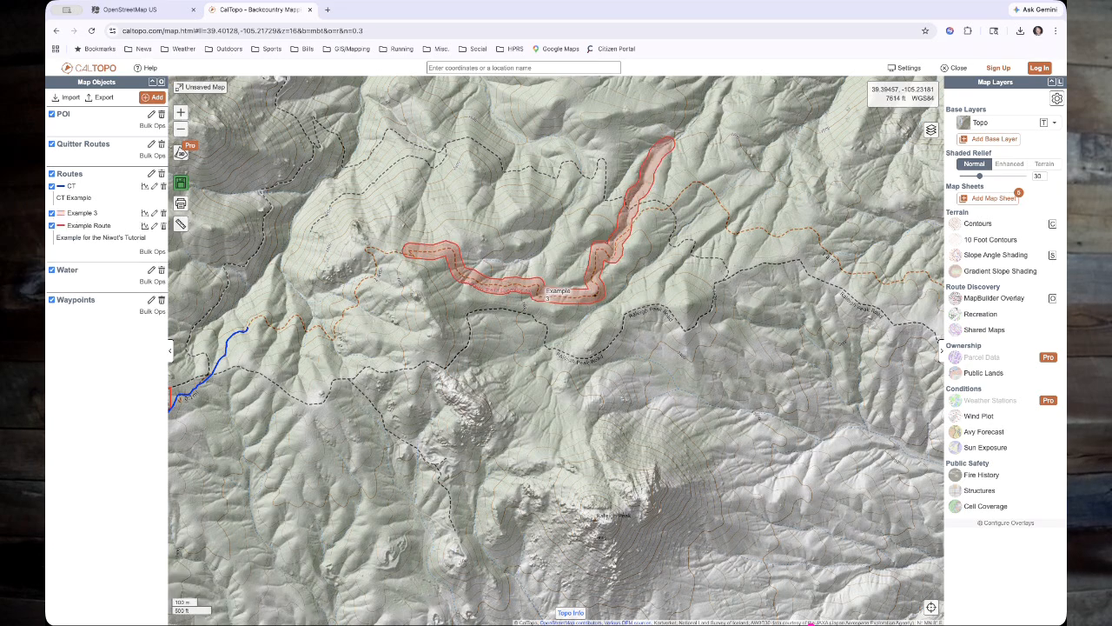
# - Clear the description of Example Route and save the line
pyautogui.click(155, 226)
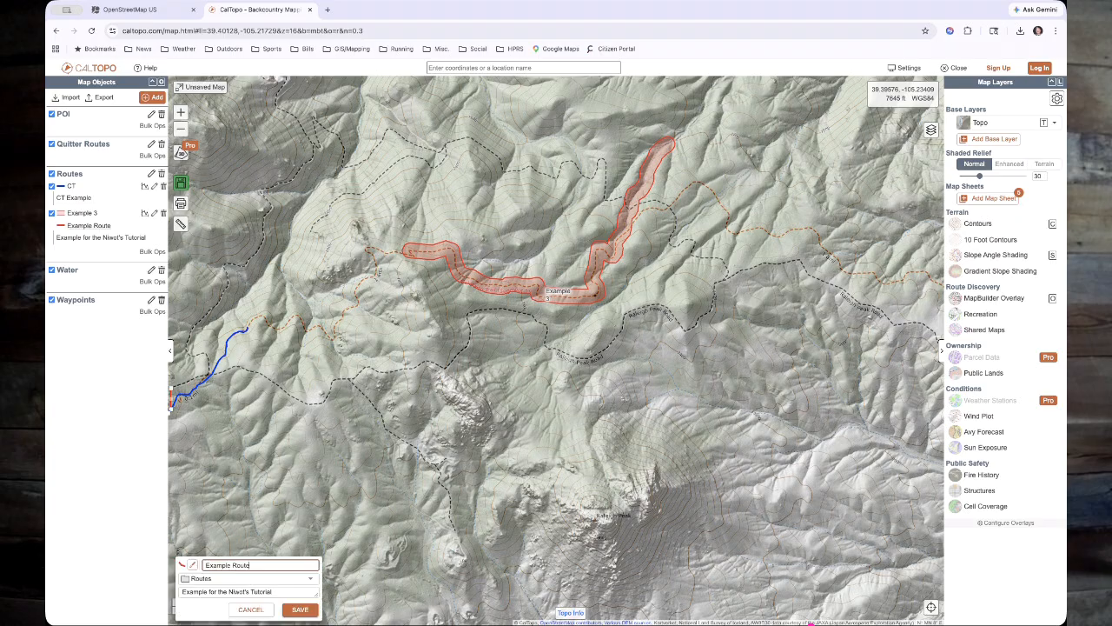
pyautogui.click(280, 592)
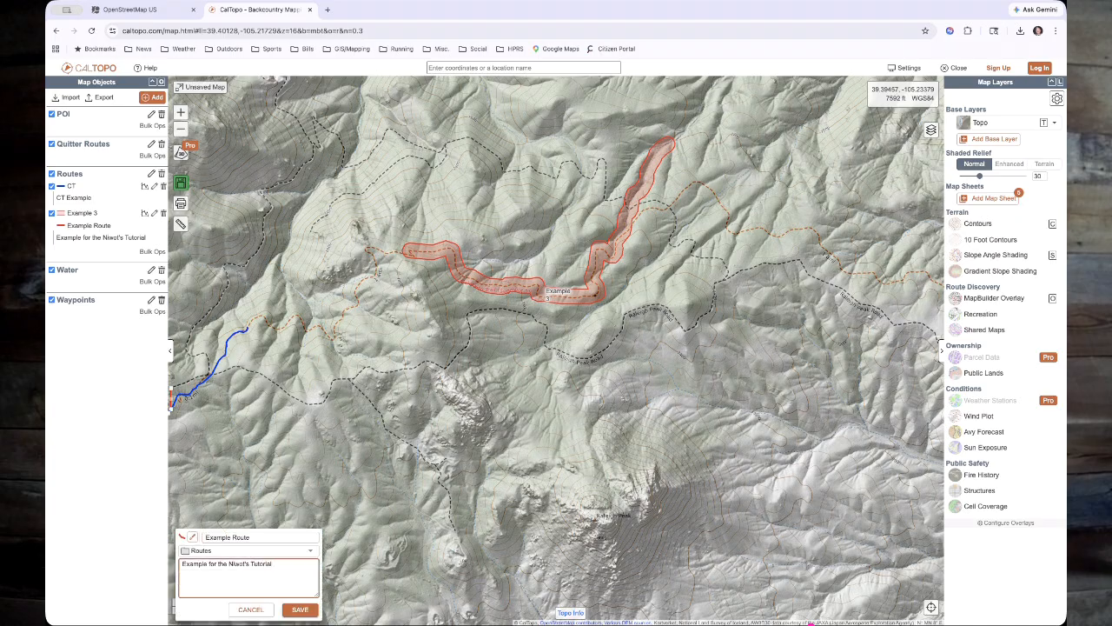
pyautogui.hotkey('ctrl', 'a')
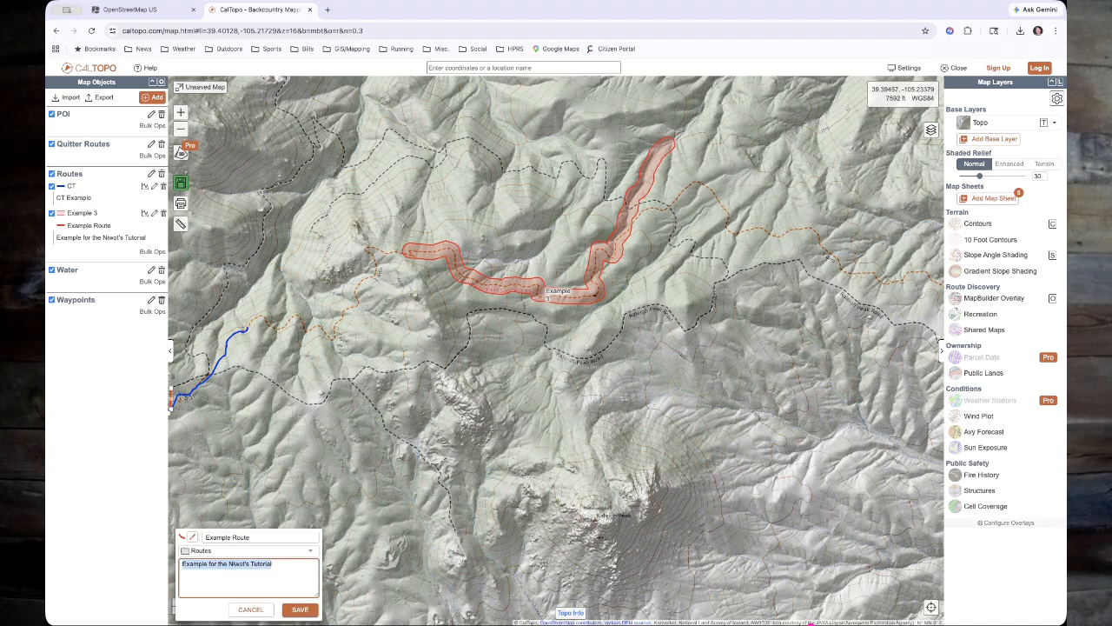
pyautogui.press('BackSpace')
pyautogui.click(300, 609)
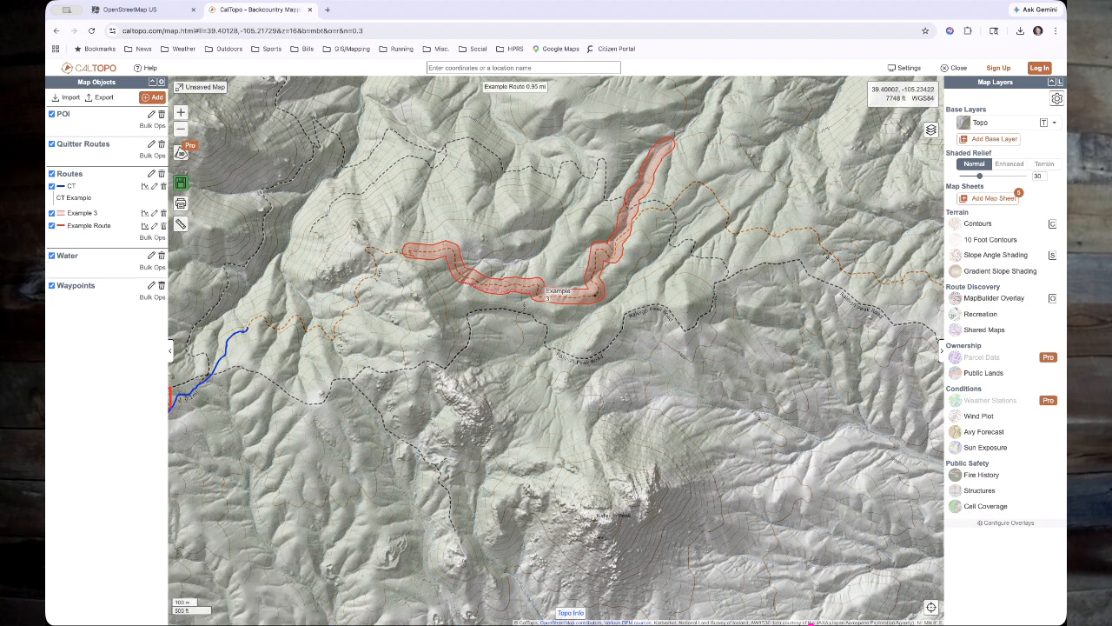
# - Set the description of Example Route to "Just an example" and save the line
pyautogui.click(155, 225)
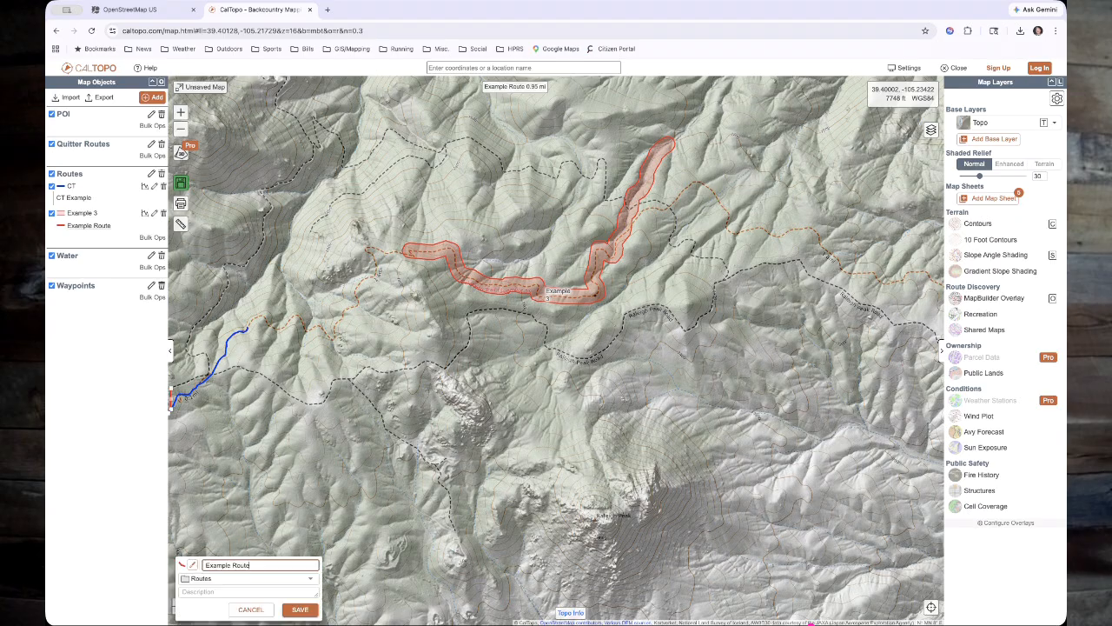
pyautogui.click(234, 592)
pyautogui.write('Just')
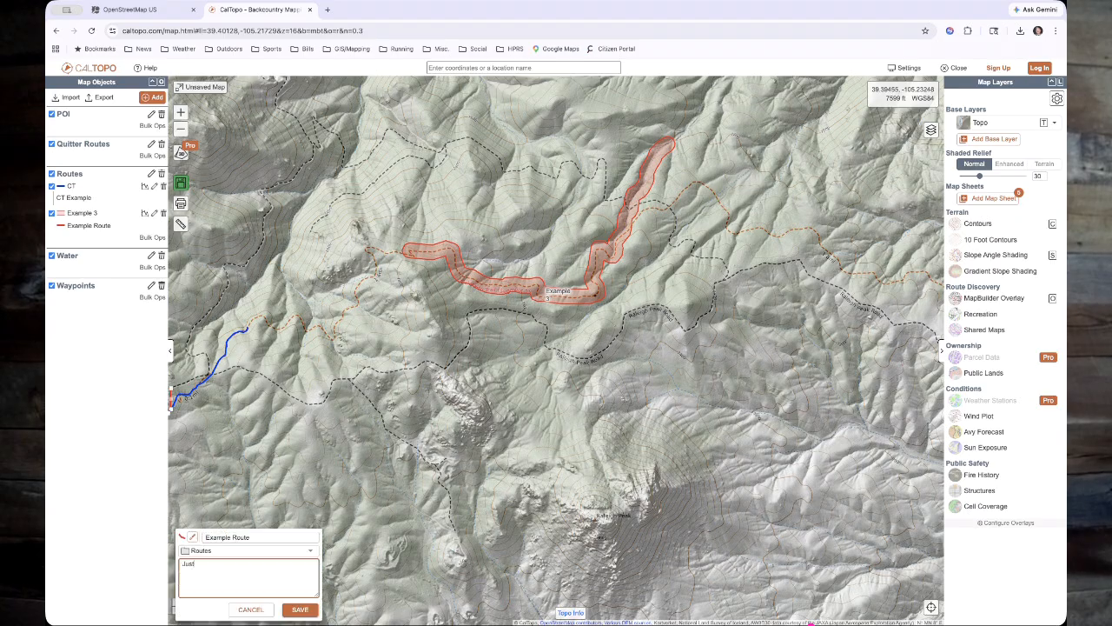
pyautogui.write(' an example')
pyautogui.click(300, 610)
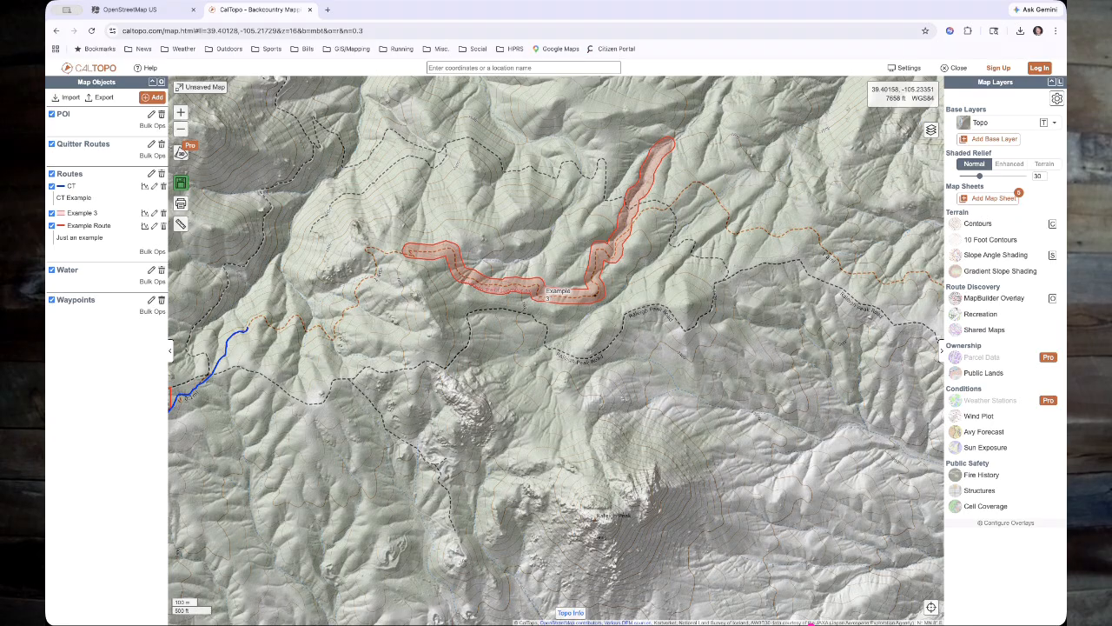
# - Open the CT line for editing, examine its vertices toward the northern end, and cancel the edit
pyautogui.moveTo(231, 380); pyautogui.dragTo(478, 283)
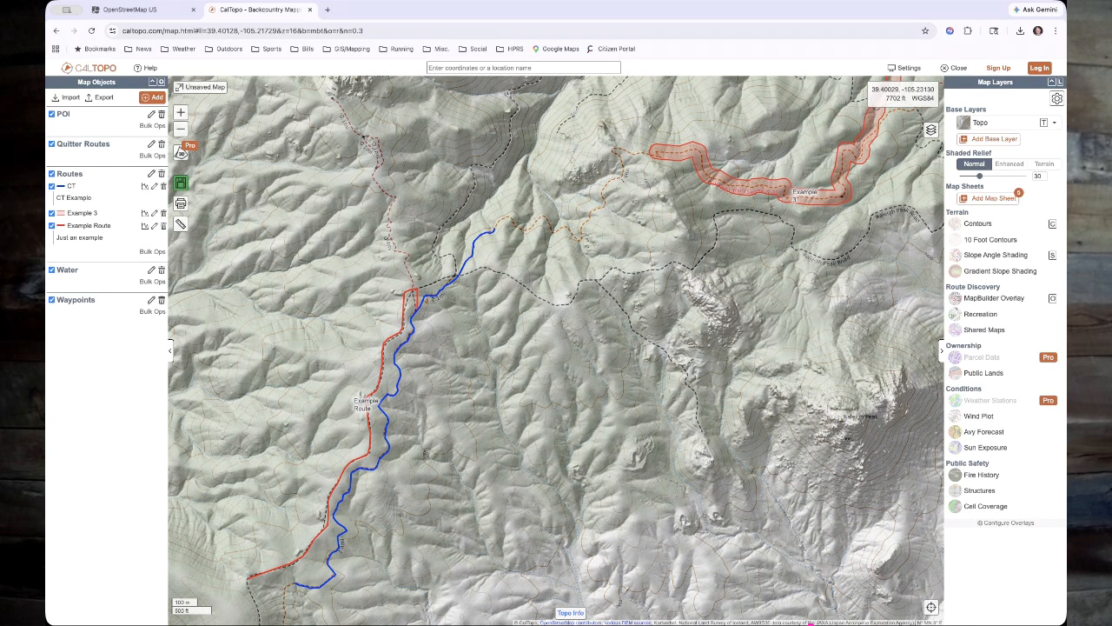
pyautogui.scroll(2, 478, 283)
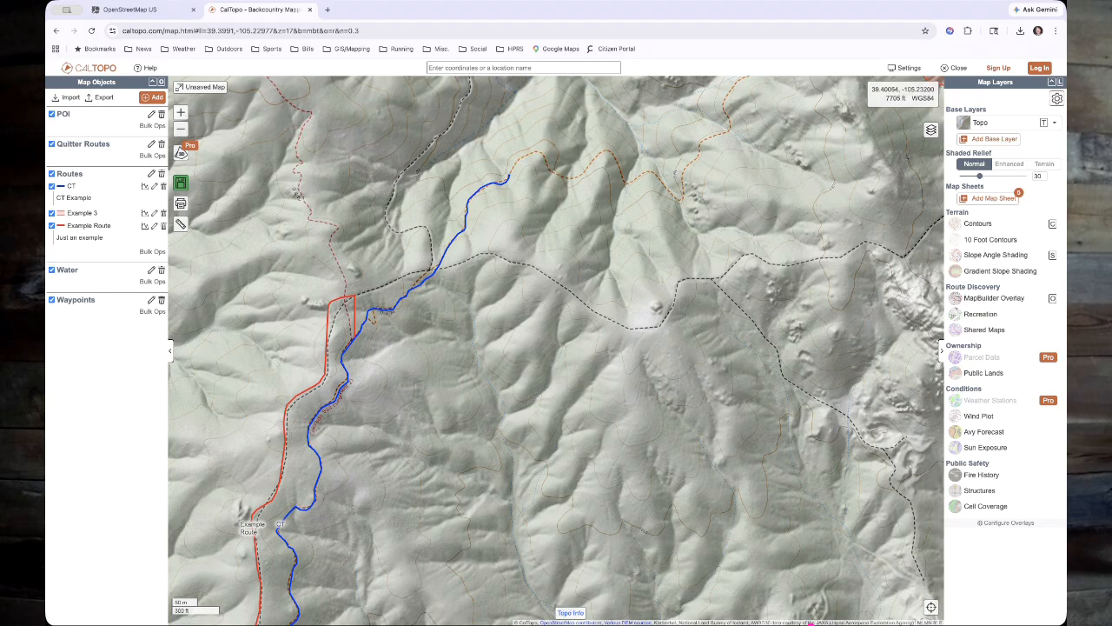
pyautogui.click(448, 256)
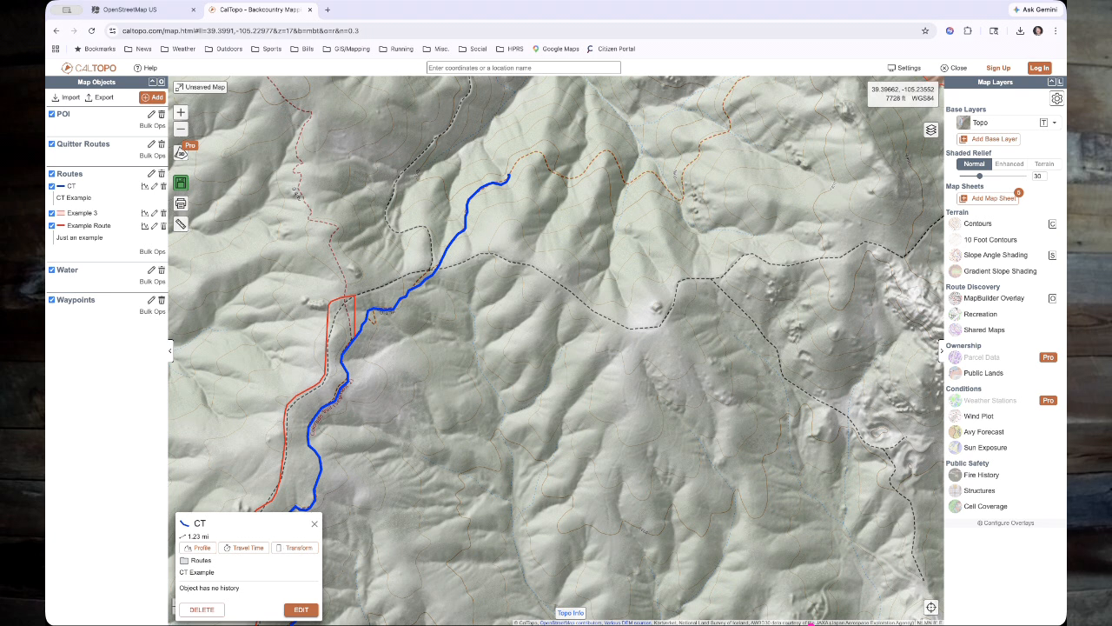
pyautogui.click(301, 610)
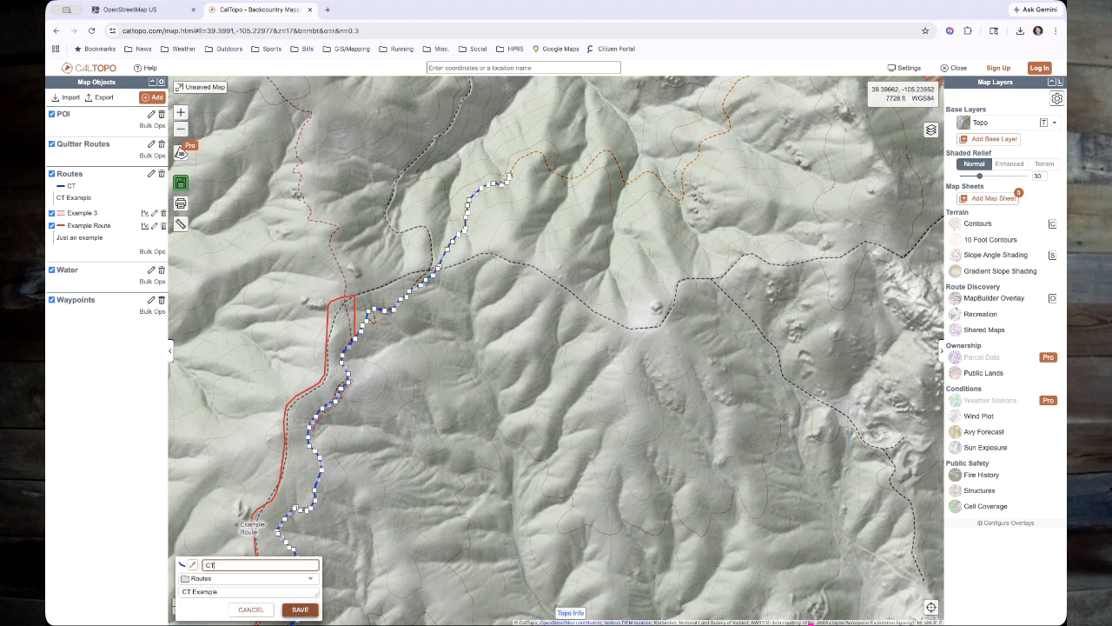
pyautogui.scroll(2, 445, 214)
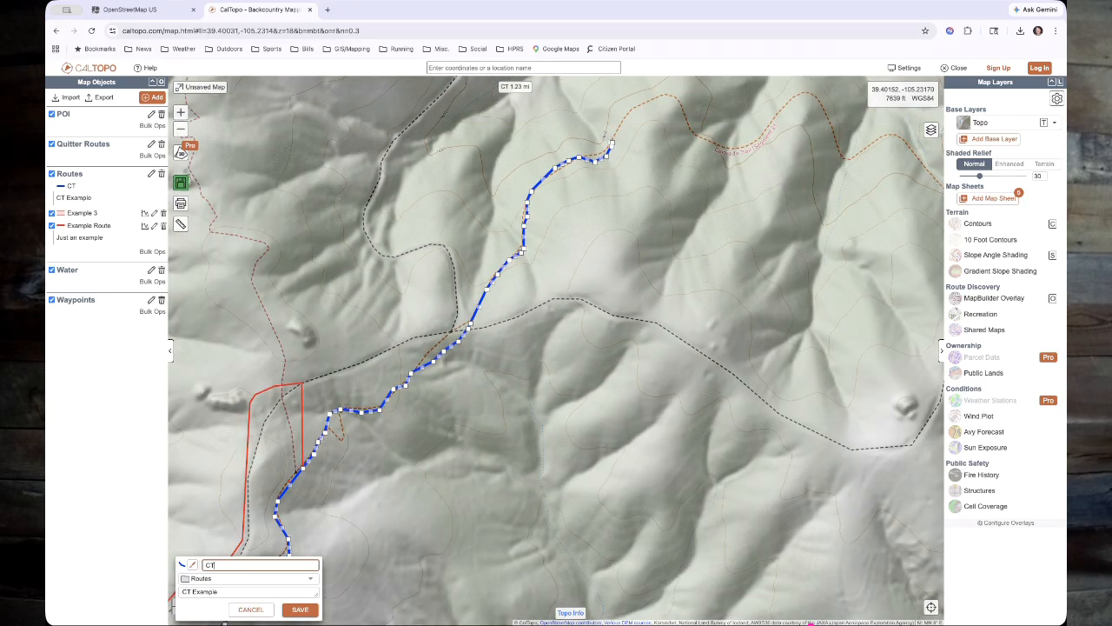
pyautogui.click(251, 610)
# - Set the shaded relief intensity to 78 and inspect the terrain around Example Route and CT
pyautogui.moveTo(287, 585); pyautogui.dragTo(530, 306)
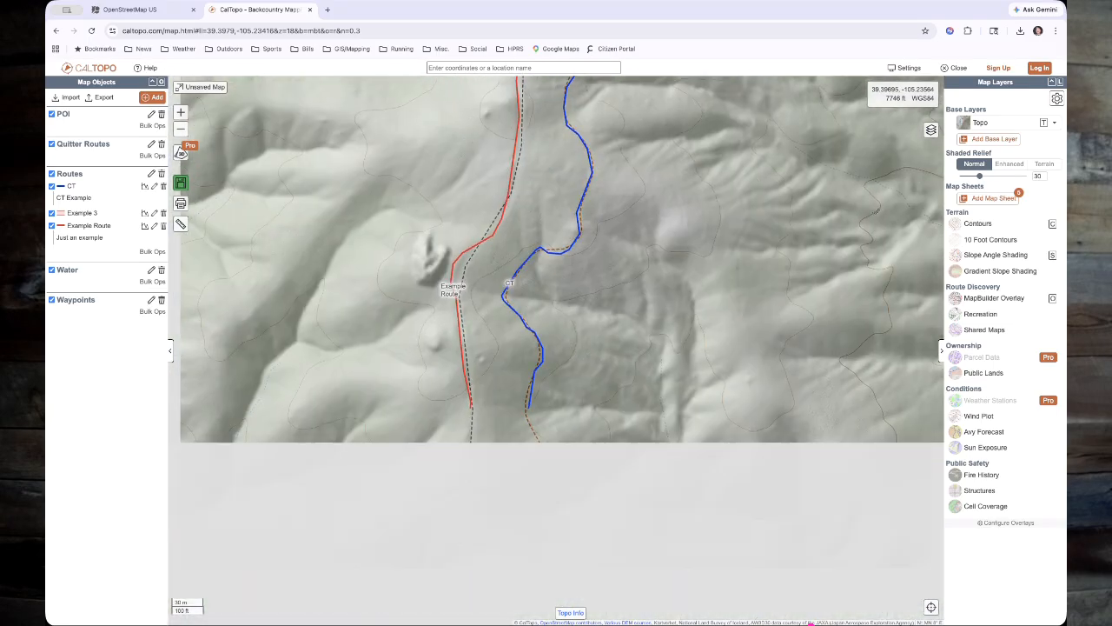
pyautogui.moveTo(980, 176); pyautogui.dragTo(1012, 175)
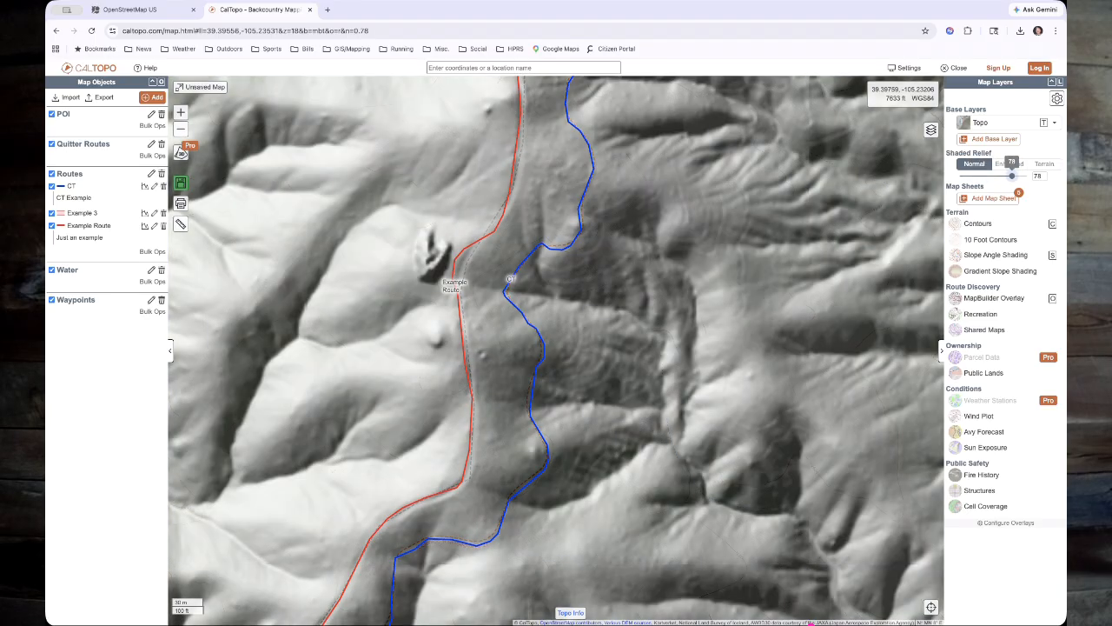
pyautogui.moveTo(496, 409); pyautogui.dragTo(575, 315)
pyautogui.scroll(1, 566, 275)
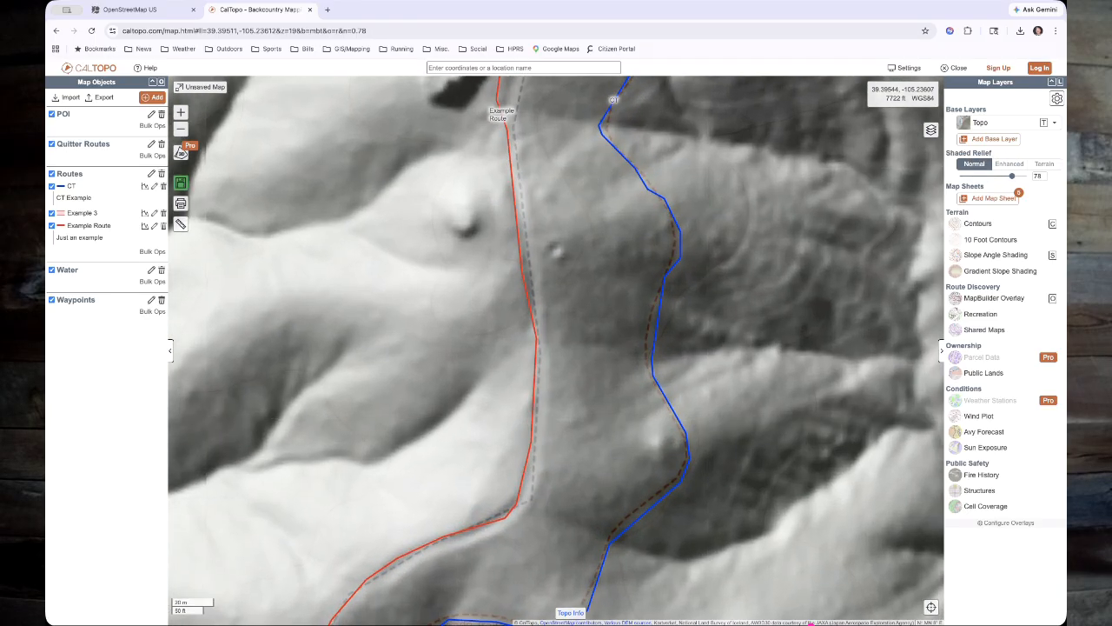
pyautogui.scroll(-1, 574, 270)
# - Open Example Route for editing, check its vertices along the dashed road, and save the line
pyautogui.click(550, 274)
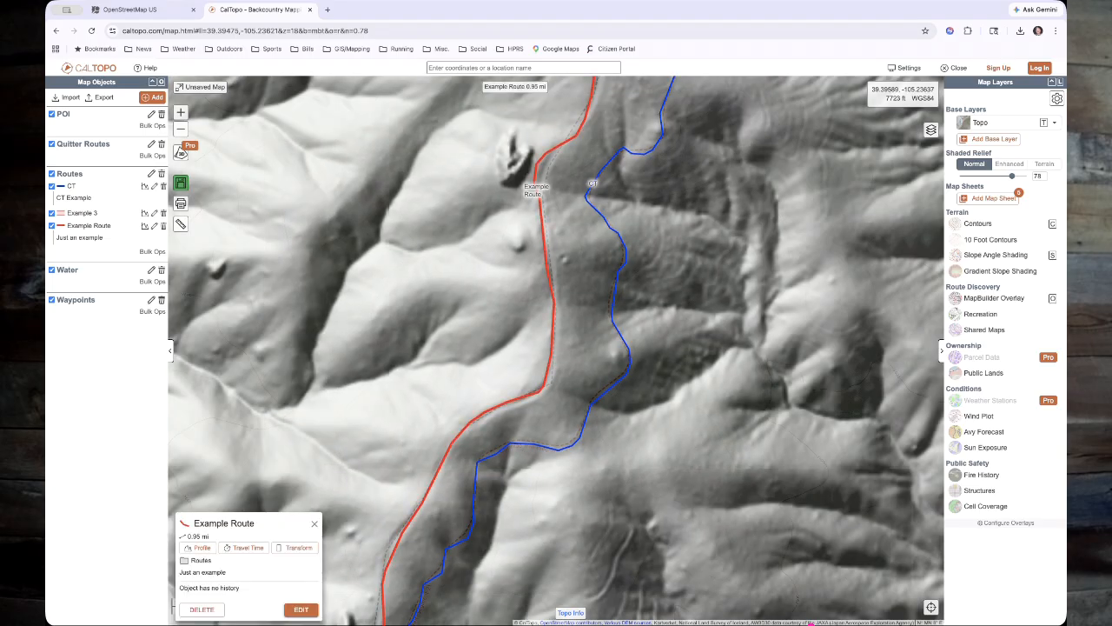
pyautogui.click(300, 609)
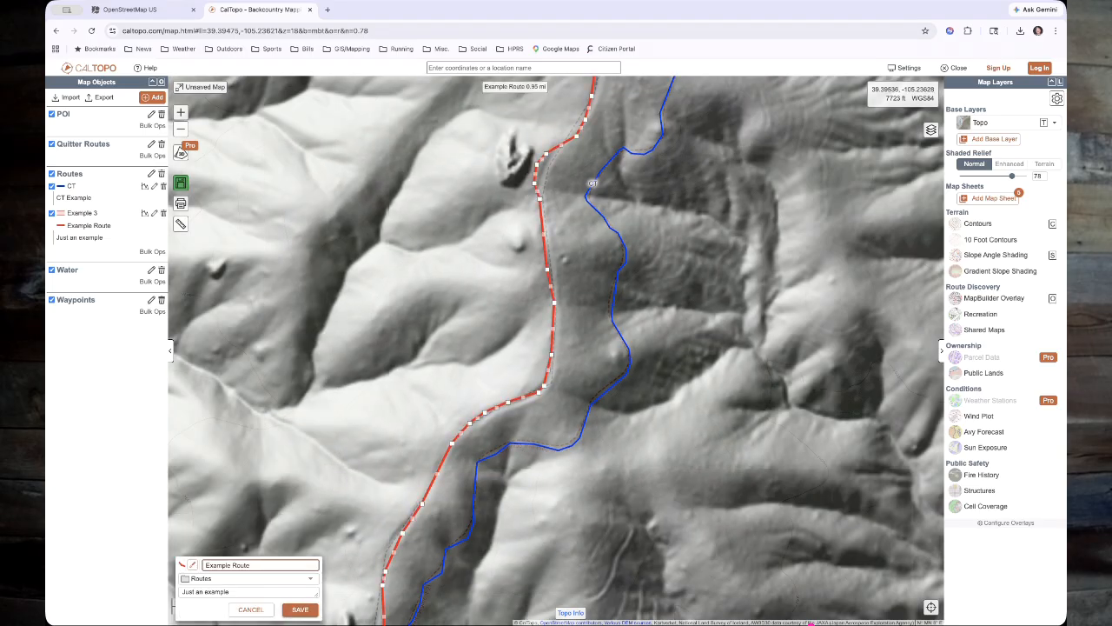
pyautogui.scroll(1, 545, 268)
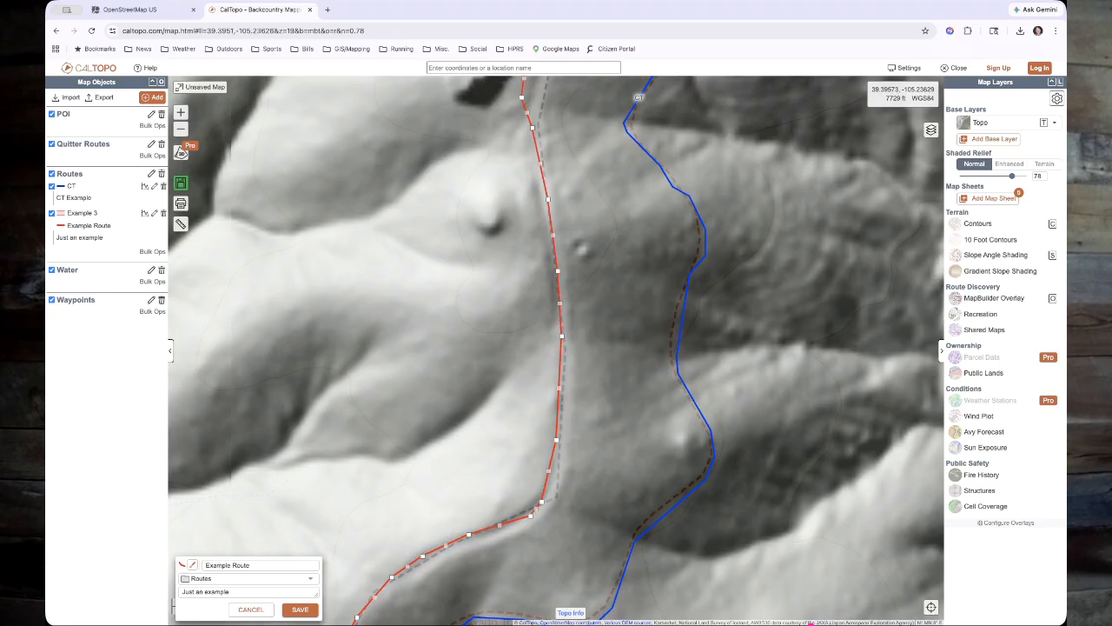
pyautogui.scroll(-1, 555, 166)
pyautogui.scroll(-1, 608, 101)
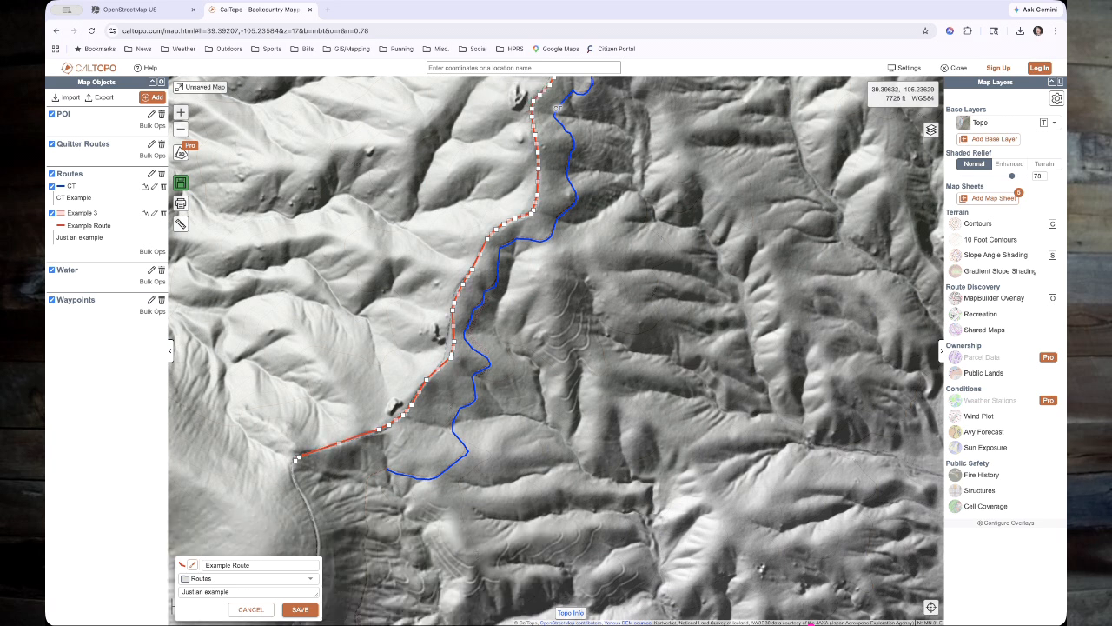
pyautogui.moveTo(553, 149); pyautogui.dragTo(552, 207)
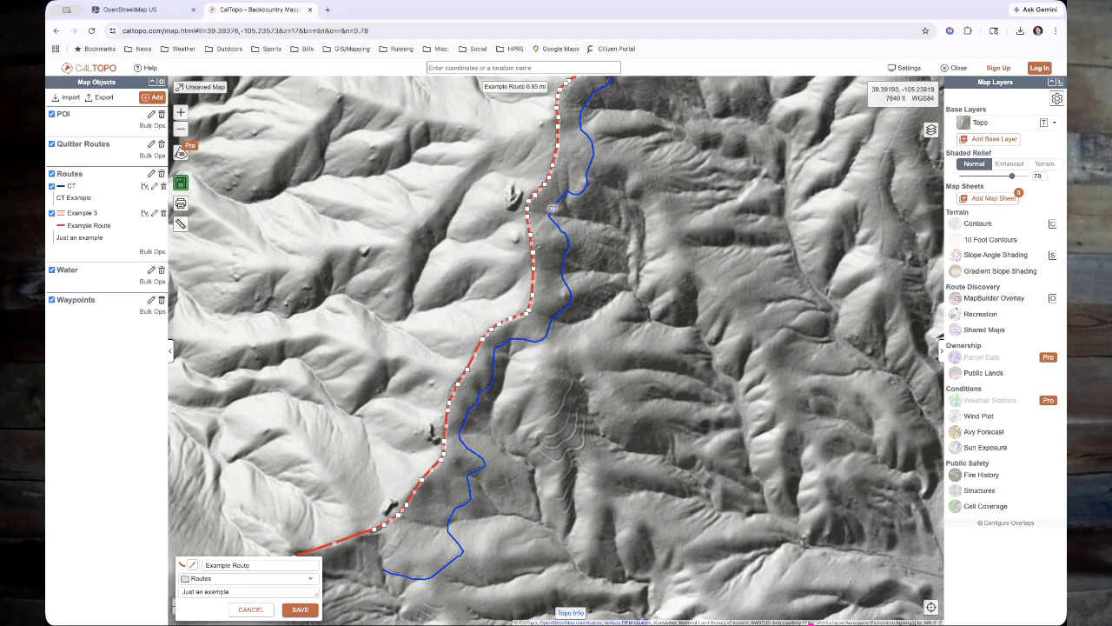
pyautogui.click(300, 610)
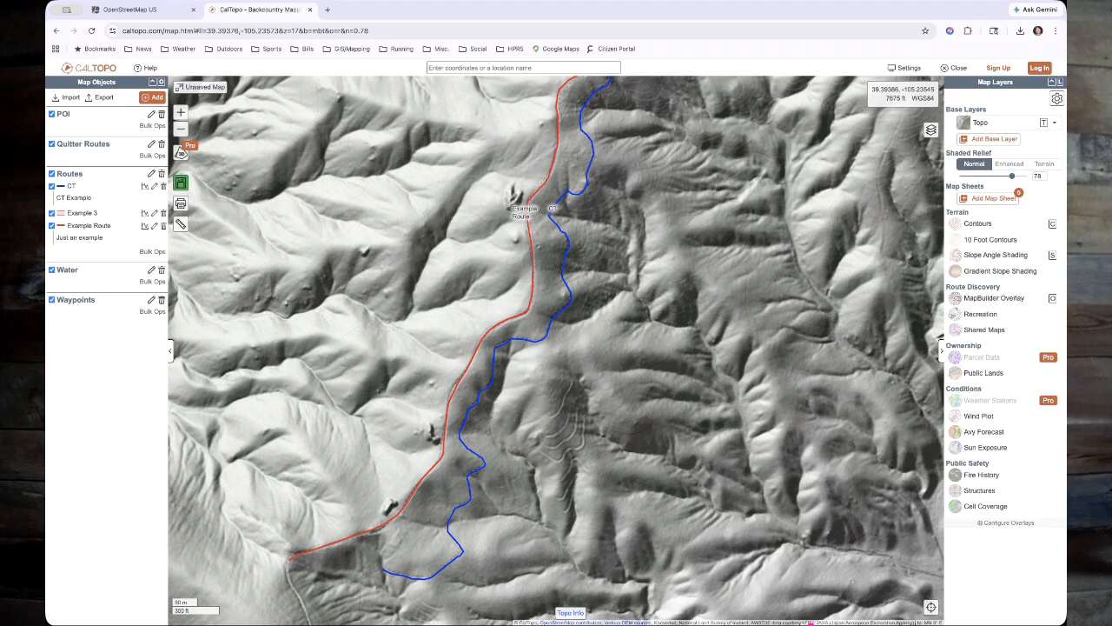
# - Reopen Example Route for editing and delete its vertex at 39.39516, -105.23623
pyautogui.click(519, 317)
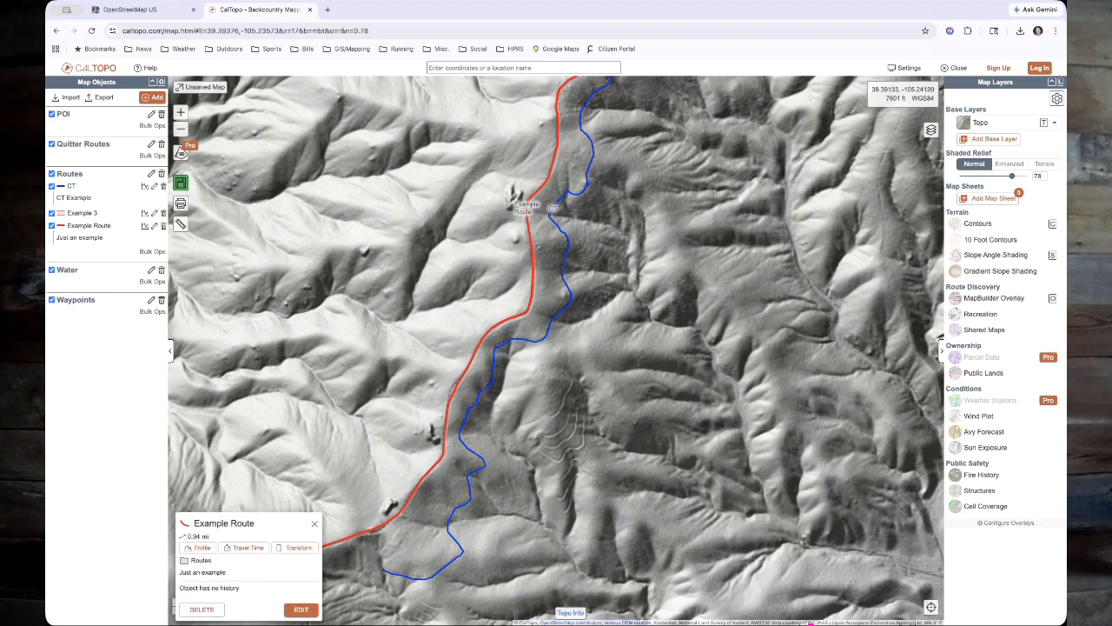
pyautogui.click(301, 610)
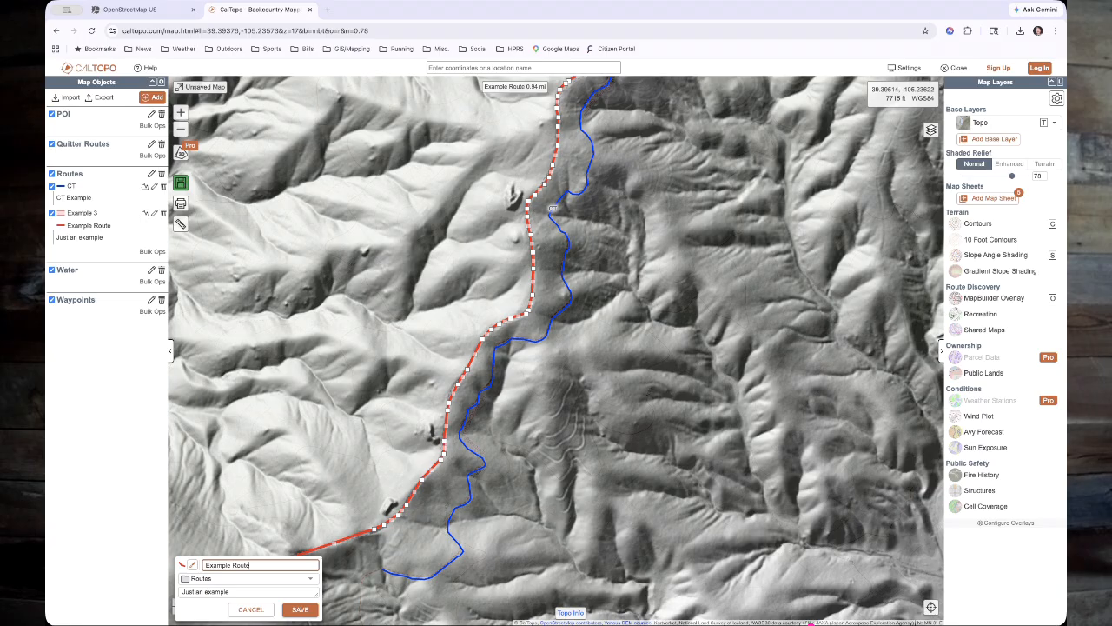
pyautogui.click(532, 271)
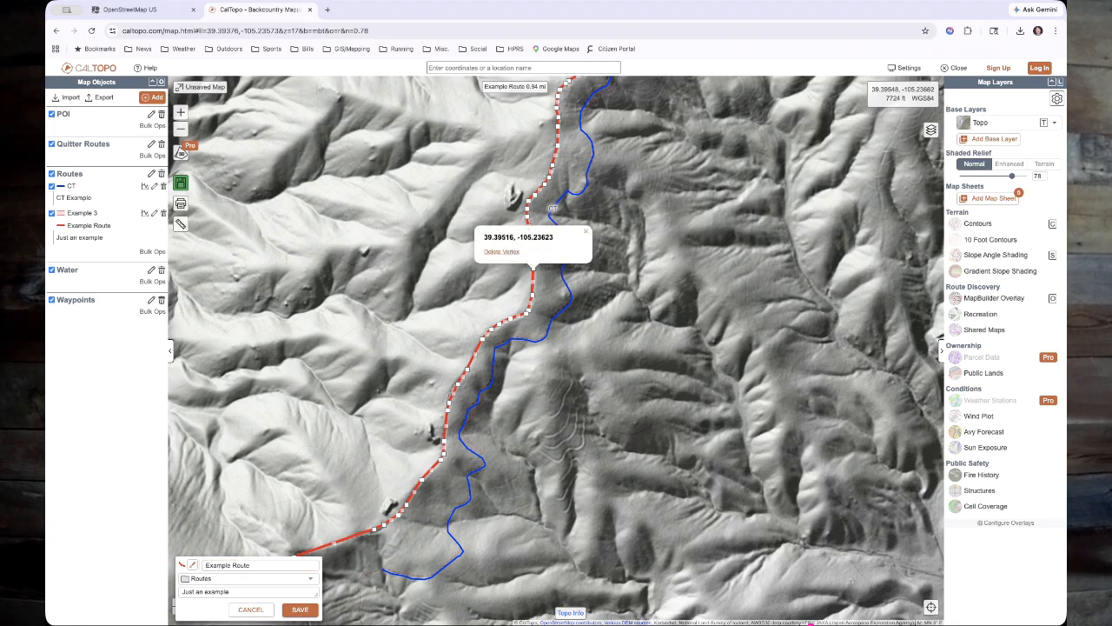
pyautogui.moveTo(483, 237); pyautogui.dragTo(555, 237)
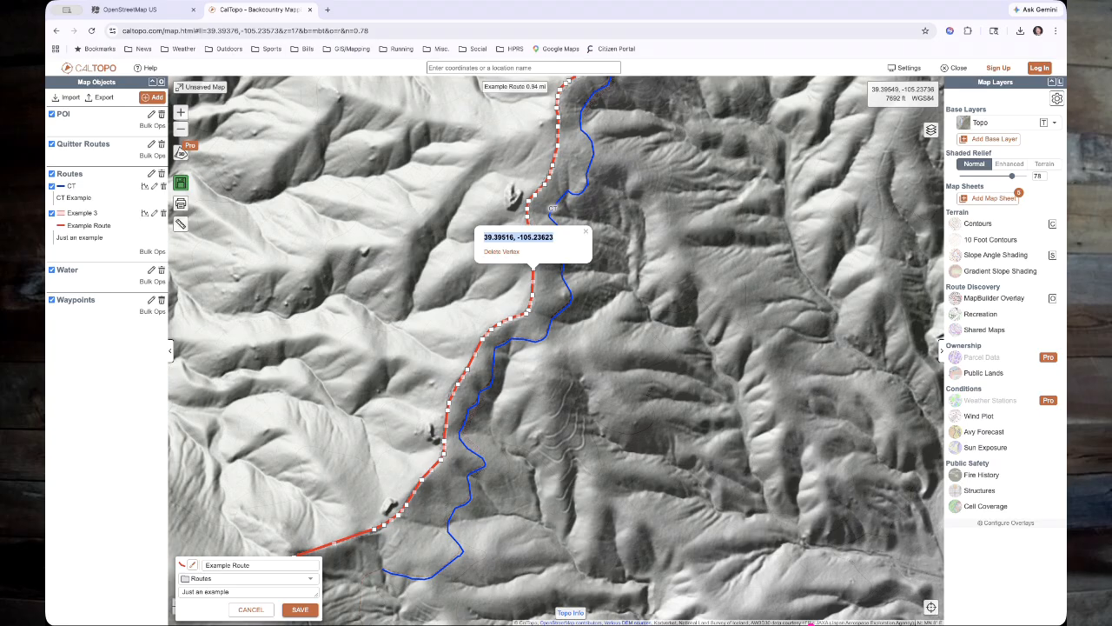
pyautogui.click(502, 252)
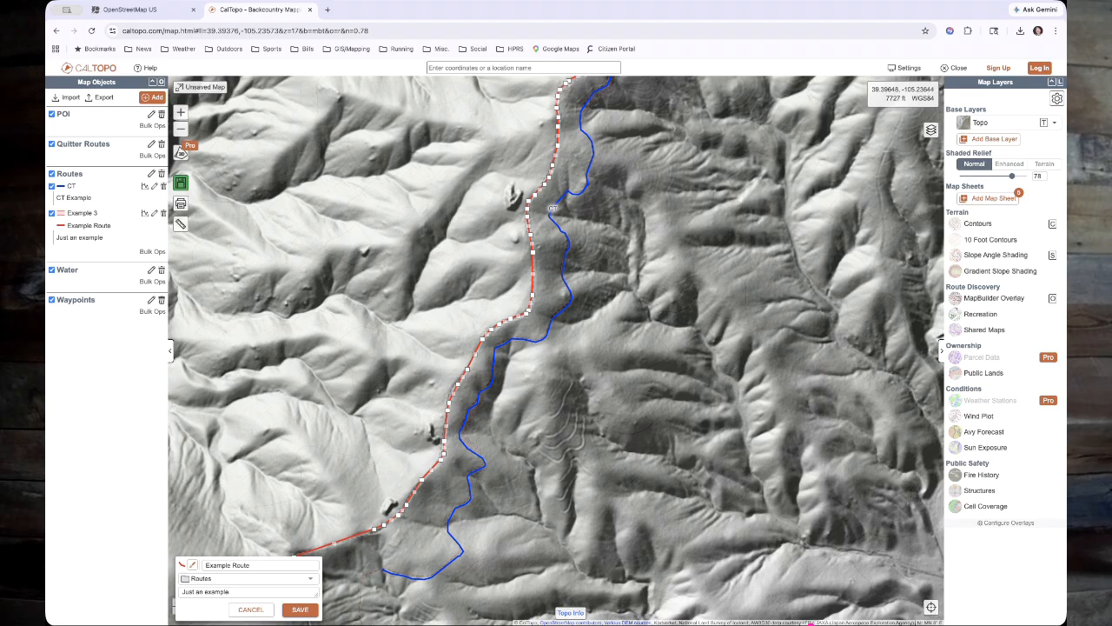
# - Delete four more vertices along the northern stretch of Example Route and save the line
pyautogui.click(545, 185)
pyautogui.click(514, 167)
pyautogui.click(550, 177)
pyautogui.click(520, 154)
pyautogui.click(554, 165)
pyautogui.click(521, 148)
pyautogui.click(558, 126)
pyautogui.click(523, 108)
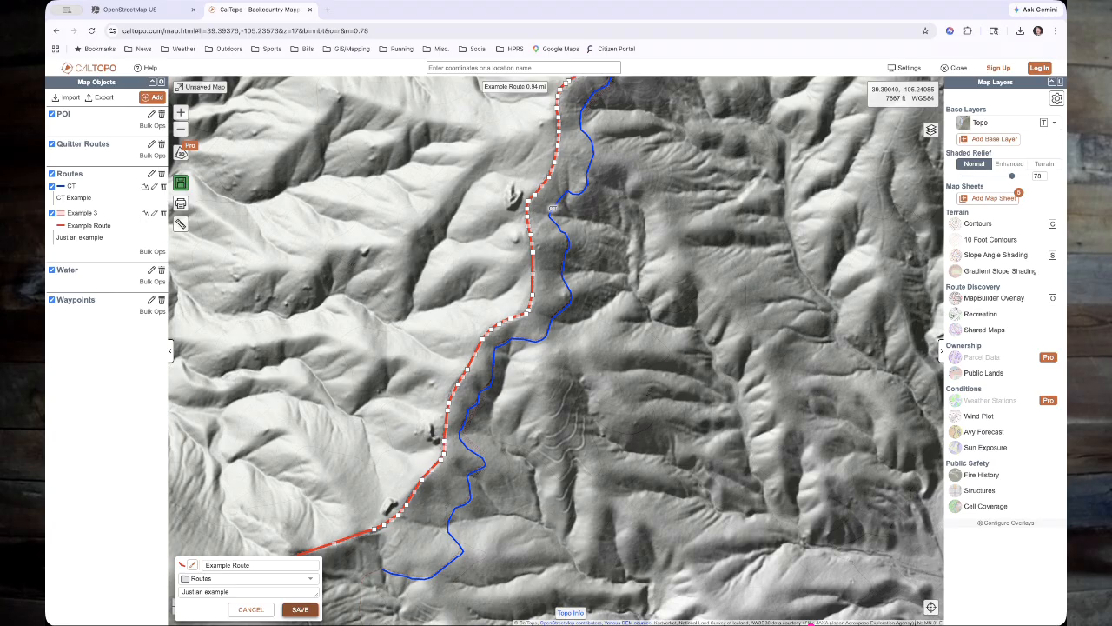
pyautogui.click(299, 609)
# - Examine the Example 3 buffer along the drainage up to its northeastern end, and set the shaded relief intensity back to 30
pyautogui.scroll(-2, 562, 340)
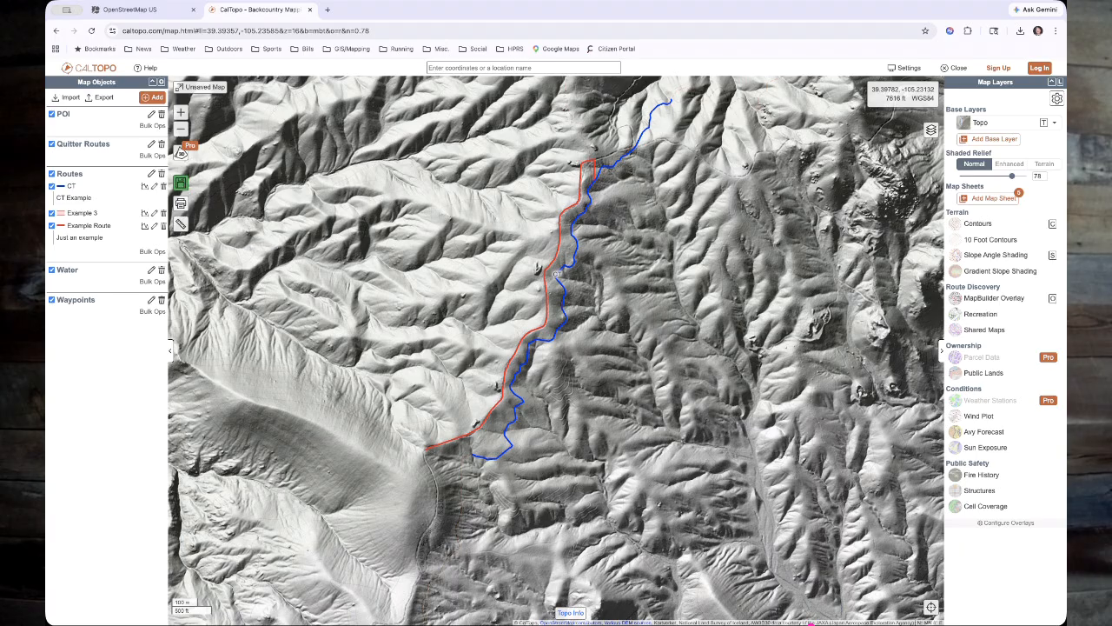
pyautogui.moveTo(806, 177); pyautogui.dragTo(518, 375)
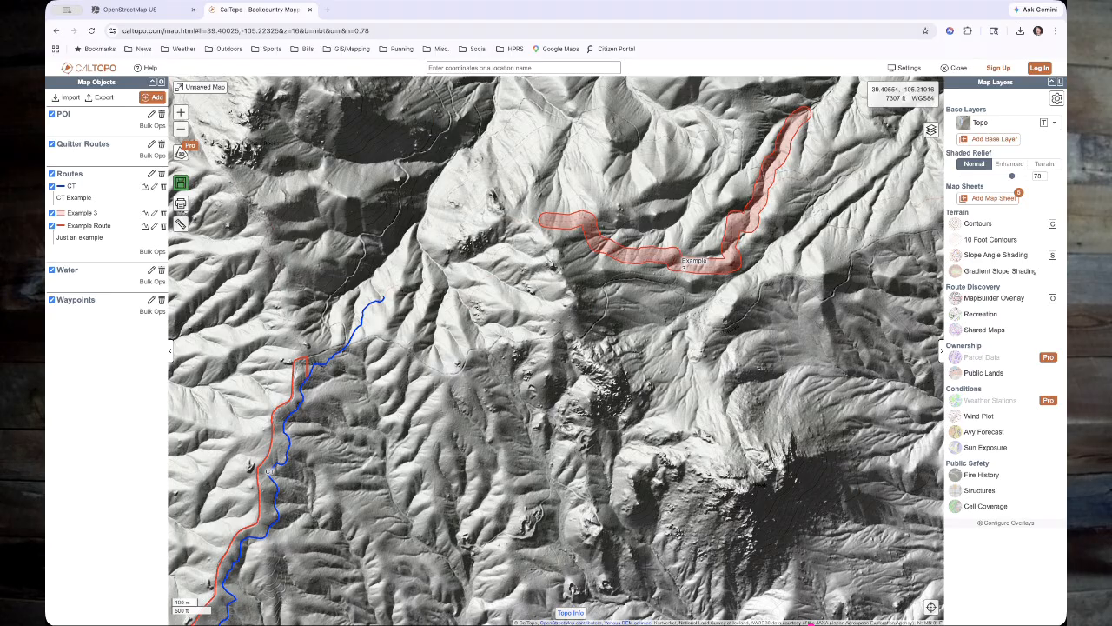
pyautogui.moveTo(855, 194); pyautogui.dragTo(793, 246)
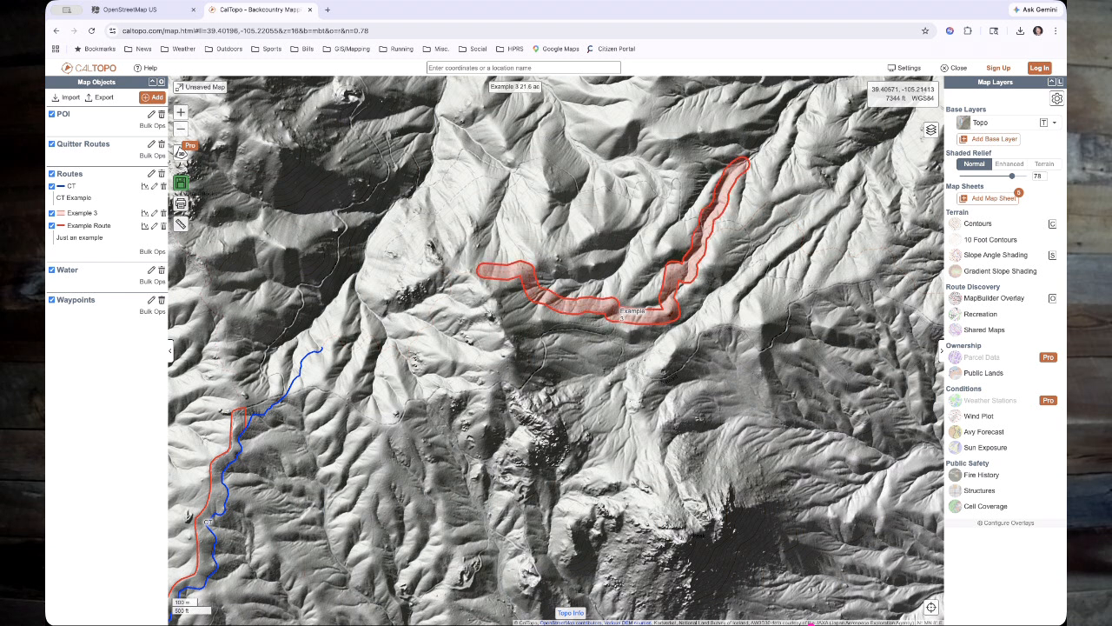
pyautogui.scroll(2, 727, 198)
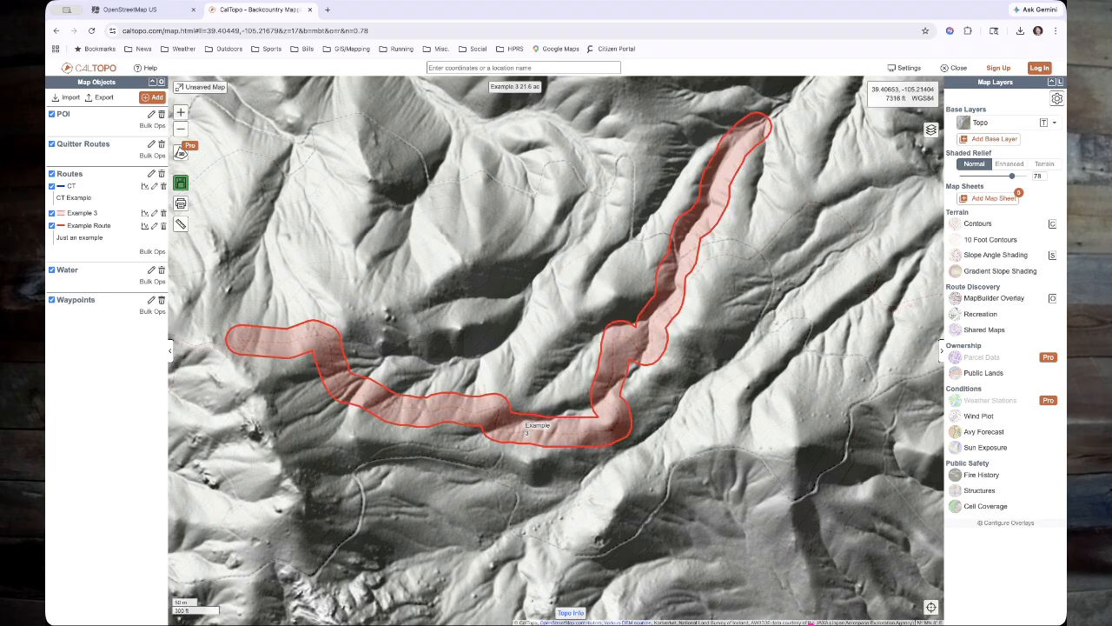
pyautogui.scroll(2, 683, 222)
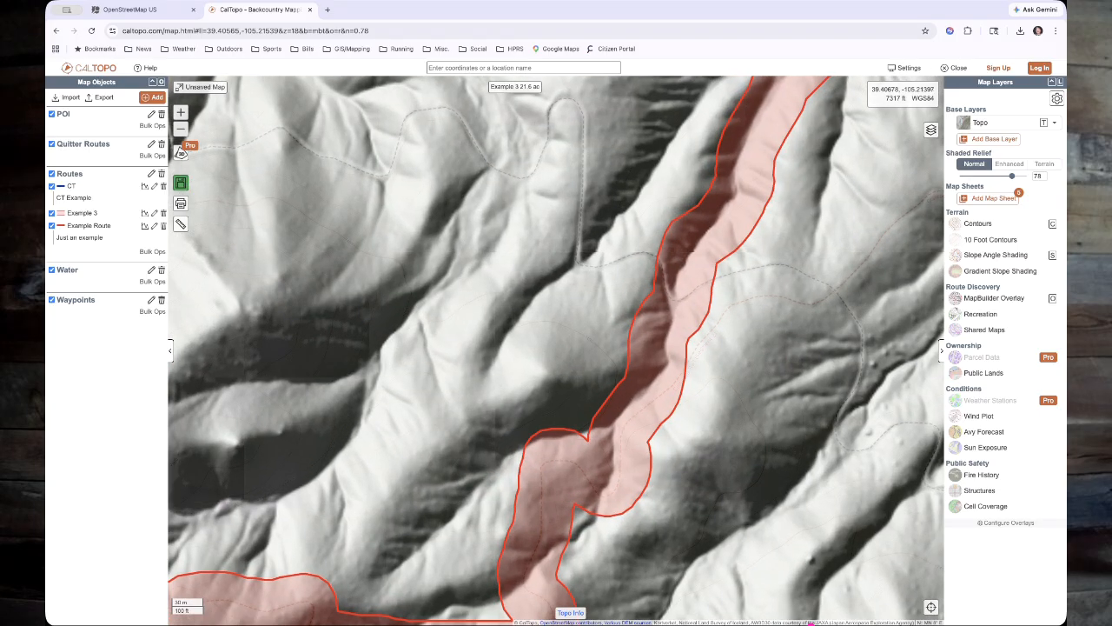
pyautogui.moveTo(784, 116); pyautogui.dragTo(716, 242)
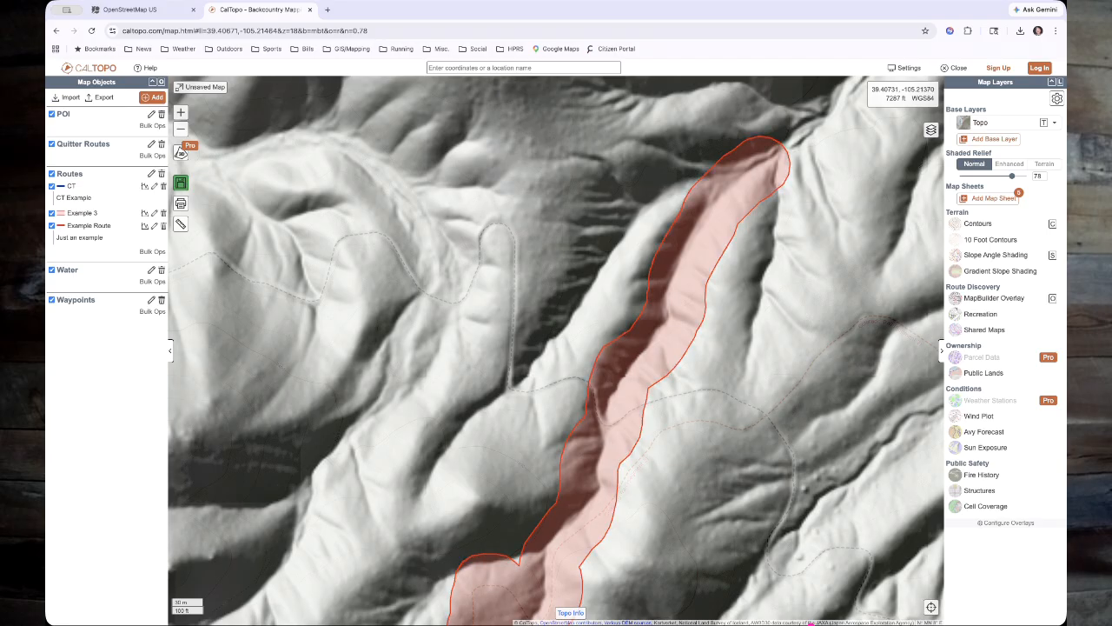
pyautogui.scroll(-3, 509, 374)
pyautogui.scroll(-3, 633, 149)
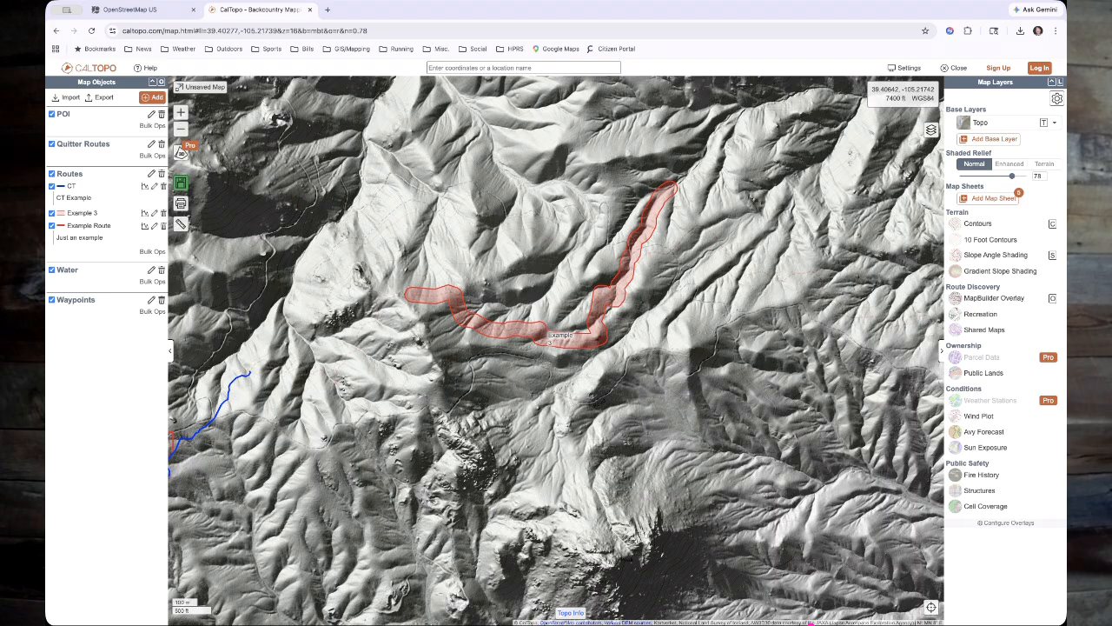
pyautogui.moveTo(1012, 176); pyautogui.dragTo(980, 175)
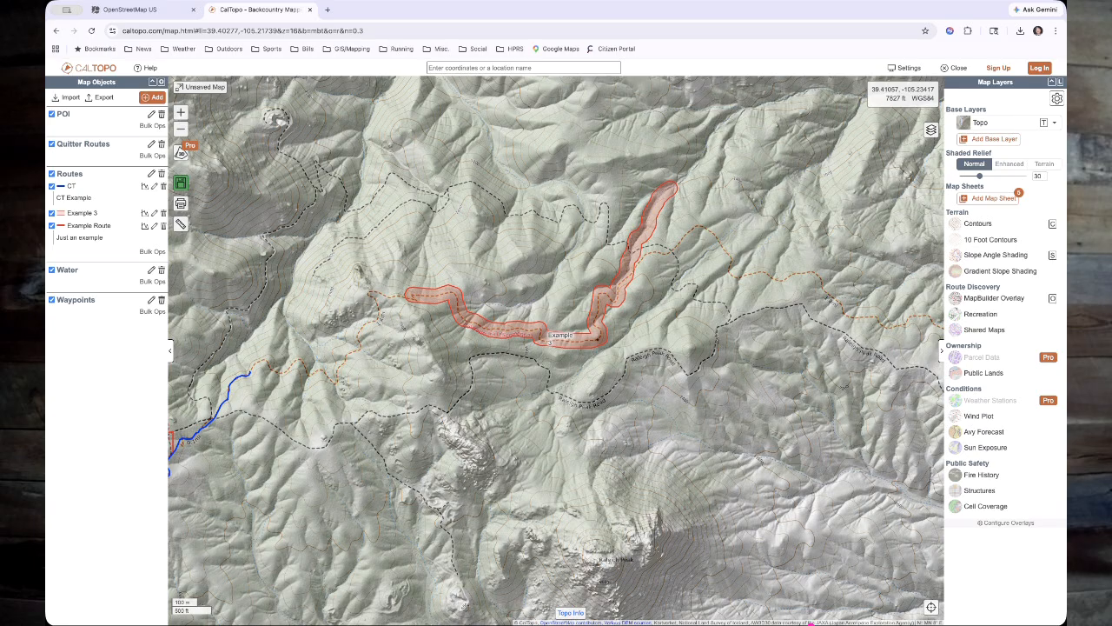
# - Add a new marker and place it beside the Raleigh Peak label at about 39.39608, -105.21418
pyautogui.click(152, 97)
pyautogui.click(165, 123)
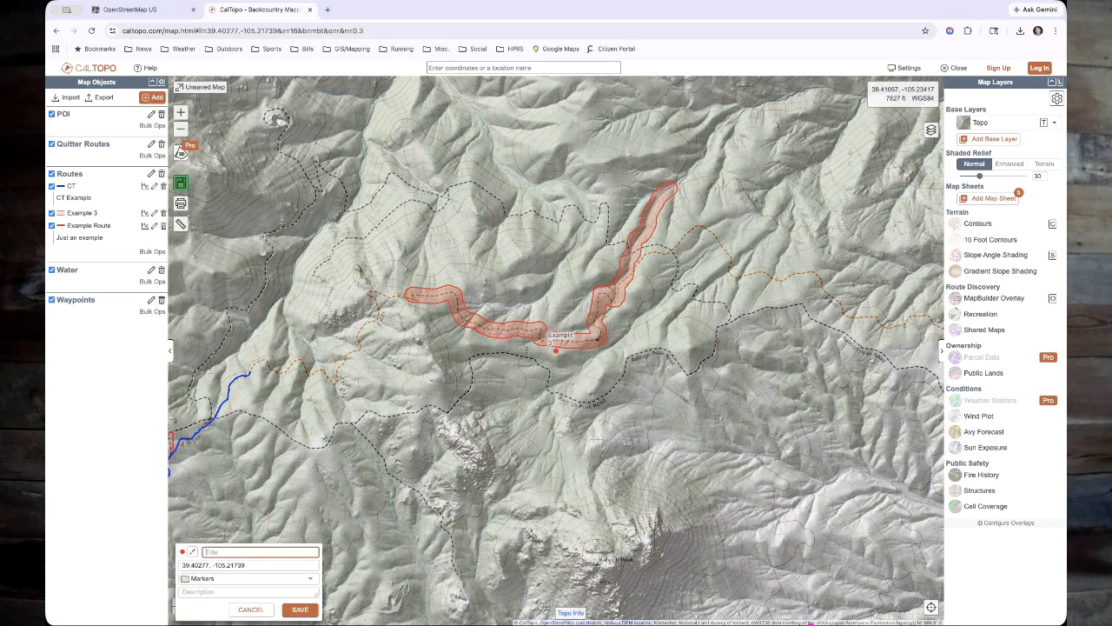
pyautogui.click(192, 552)
pyautogui.moveTo(549, 335)
pyautogui.mouseDown()
pyautogui.moveTo(529, 352)
pyautogui.moveTo(560, 325)
pyautogui.moveTo(549, 332)
pyautogui.mouseUp()
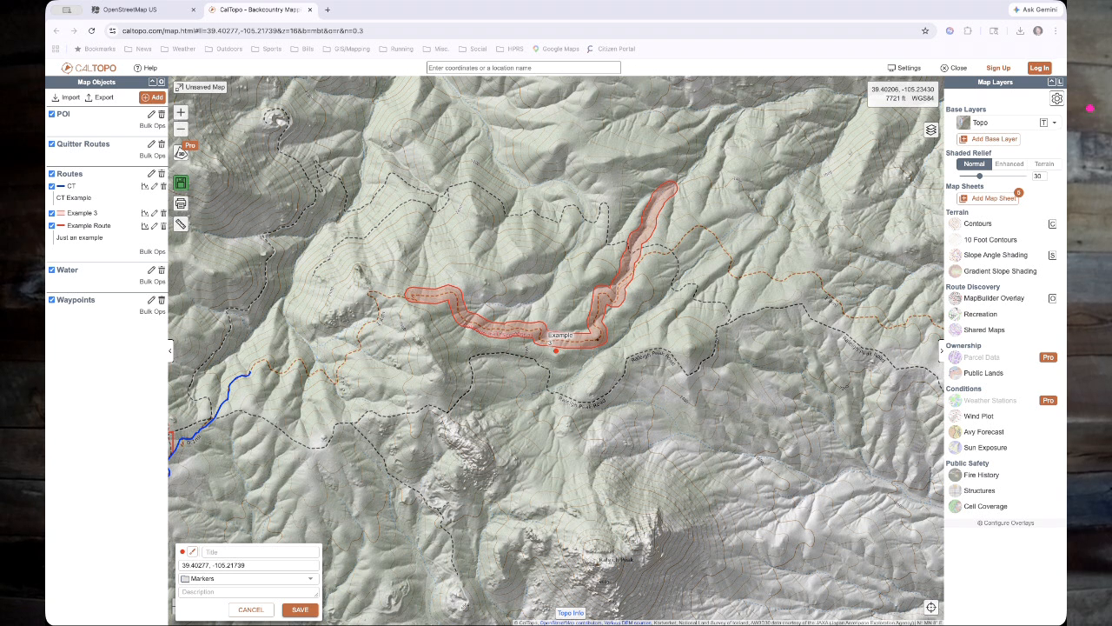
pyautogui.press('Escape')
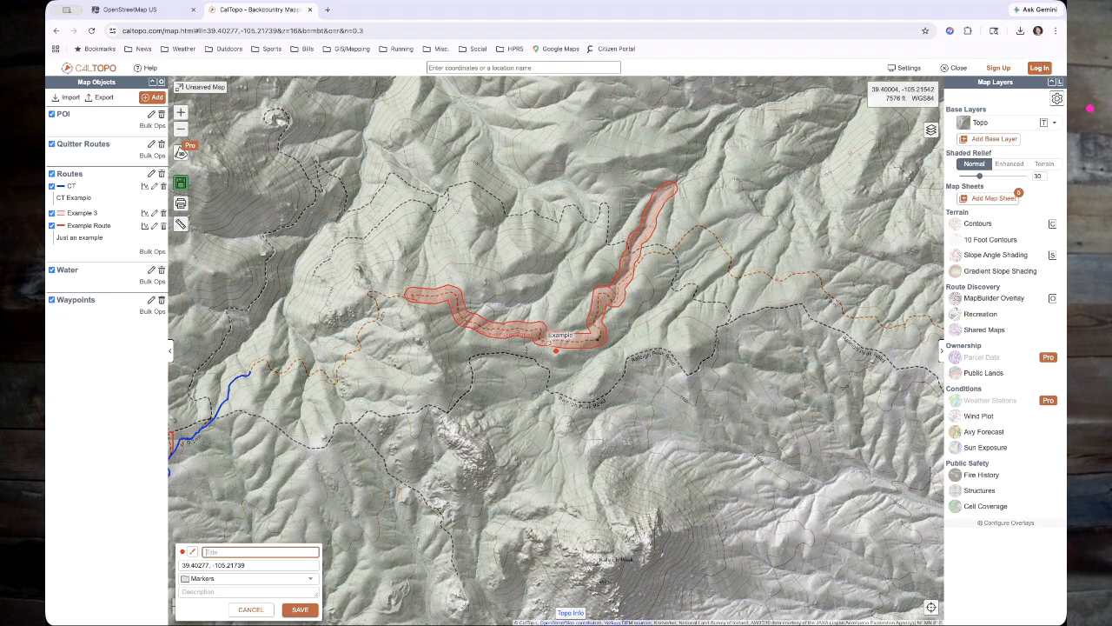
pyautogui.moveTo(645, 575); pyautogui.dragTo(634, 408)
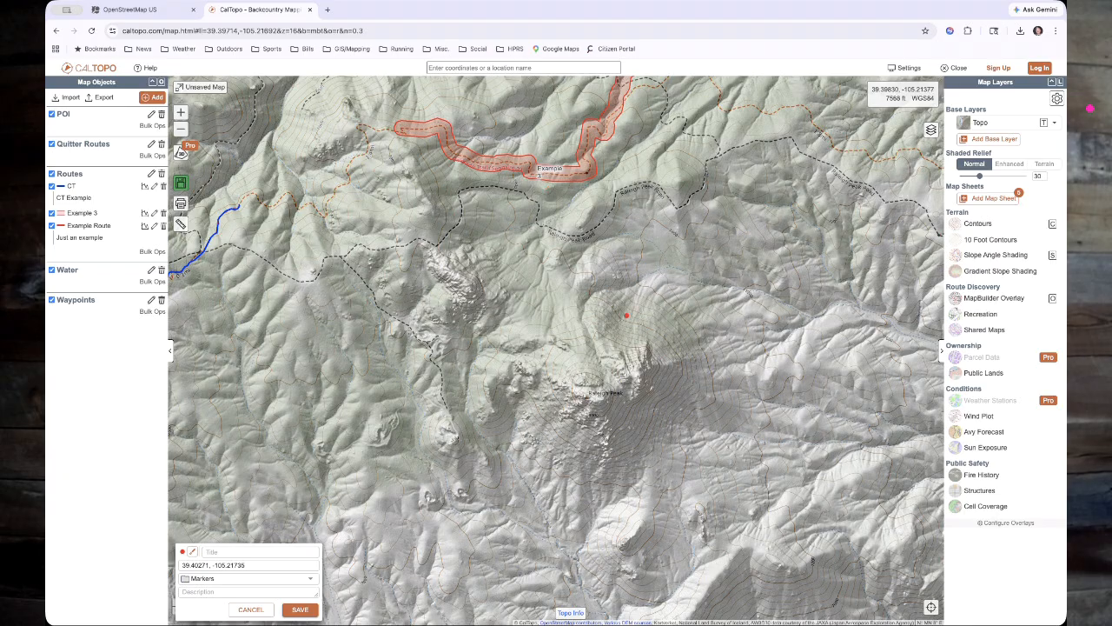
pyautogui.moveTo(607, 380); pyautogui.dragTo(618, 382)
# - Choose the circled letter B as the new marker's icon symbol, and open the custom text icon for entry
pyautogui.click(192, 551)
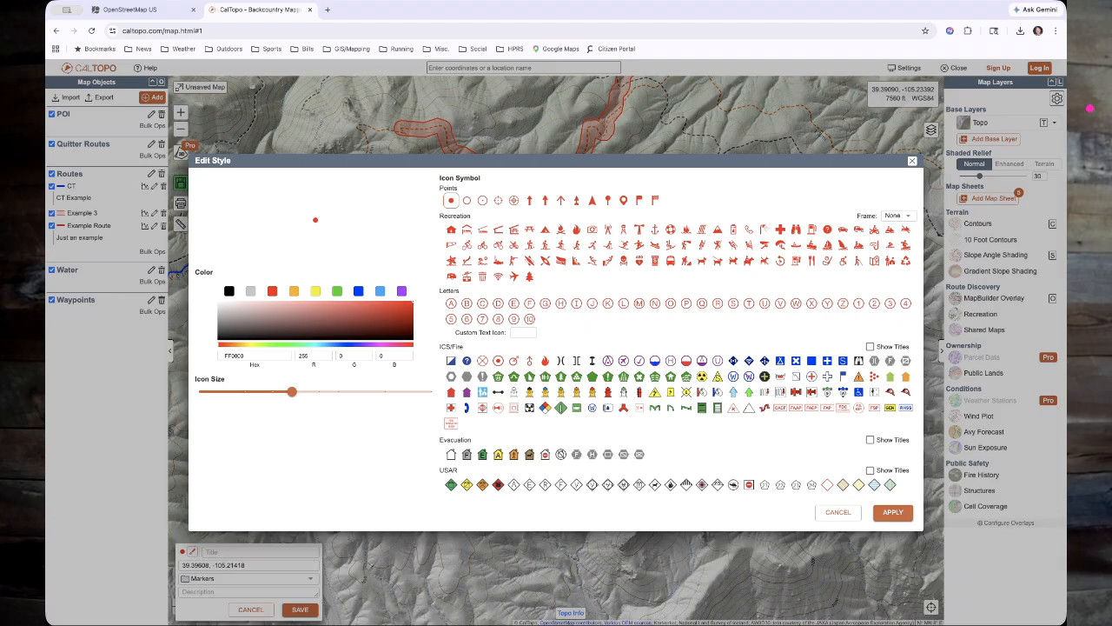
pyautogui.click(467, 304)
pyautogui.click(498, 303)
pyautogui.click(466, 303)
pyautogui.click(523, 332)
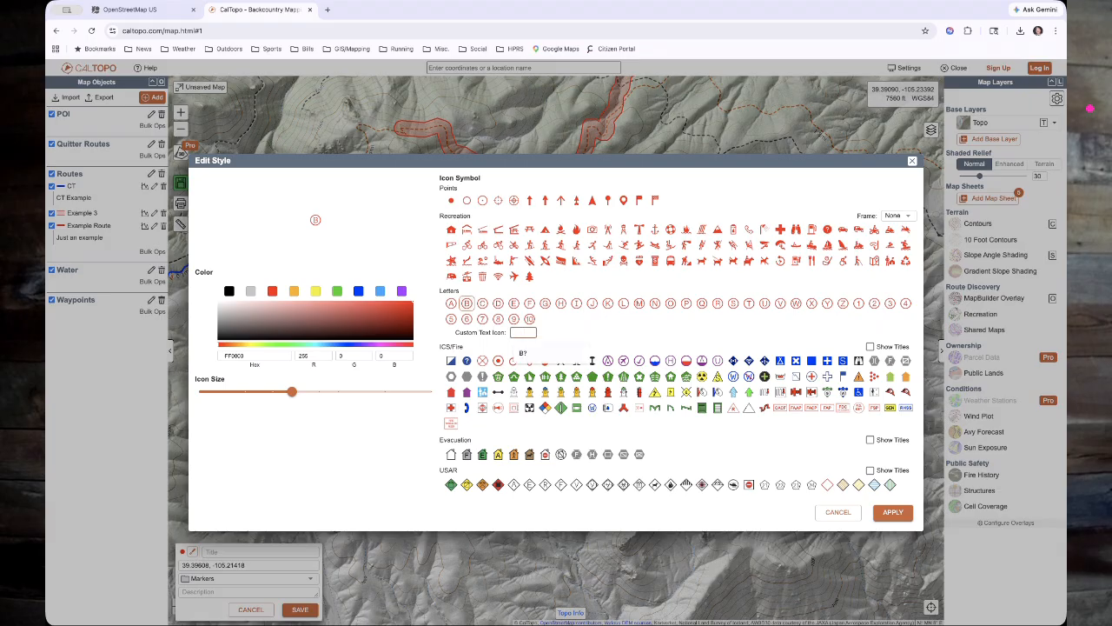
pyautogui.write('B1')
pyautogui.click(858, 304)
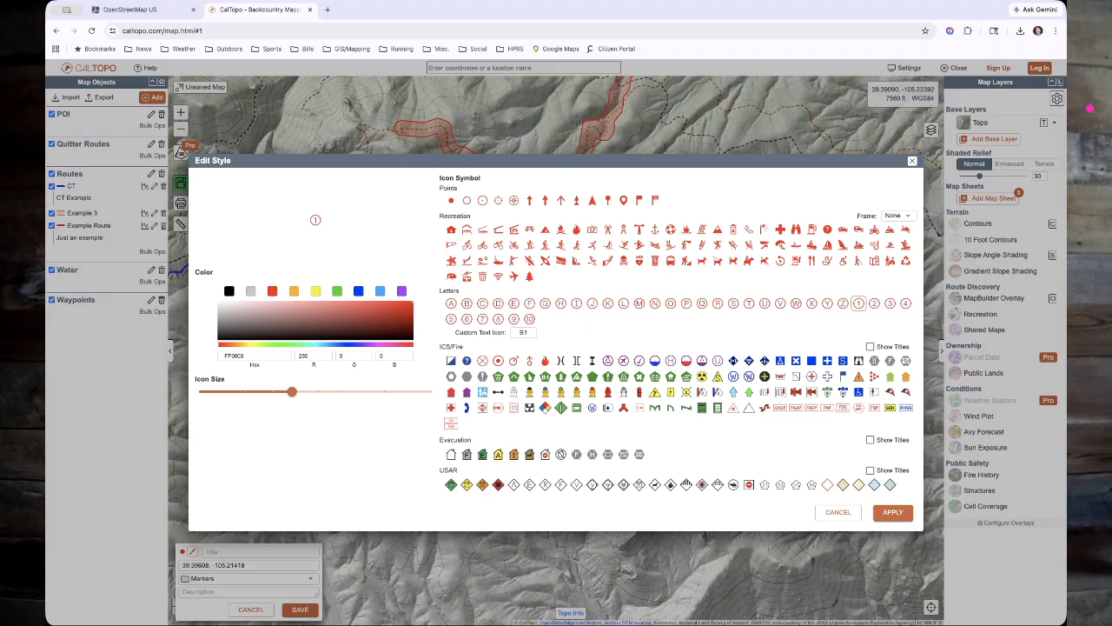
pyautogui.click(529, 319)
pyautogui.press('BackSpace')
pyautogui.press('BackSpace')
pyautogui.write('AA')
pyautogui.press('BackSpace')
pyautogui.press('BackSpace')
pyautogui.write('BZ')
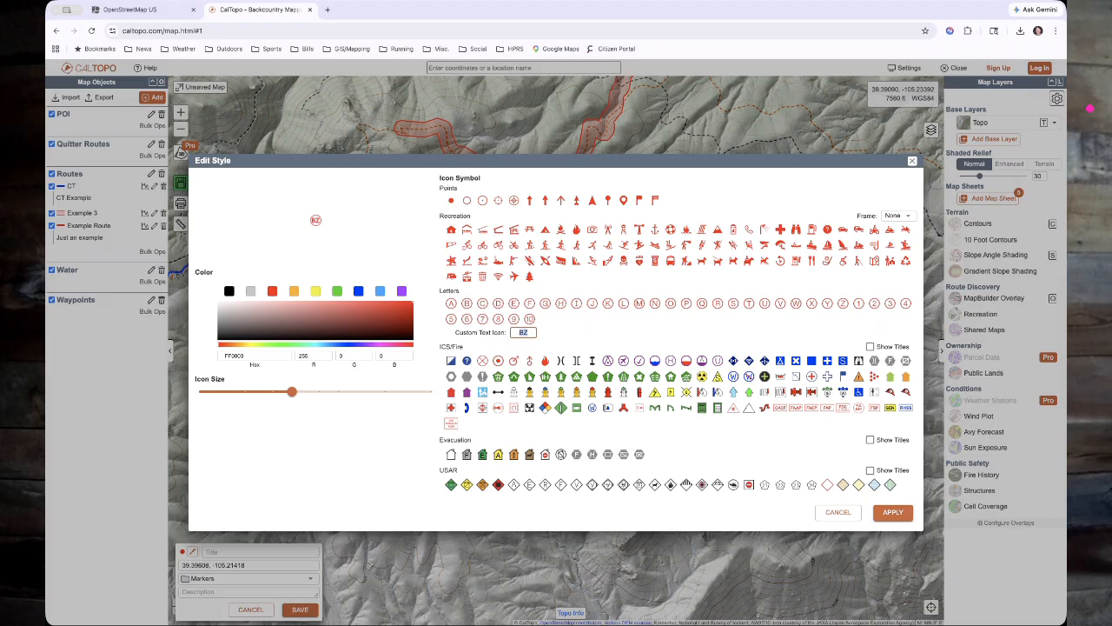
pyautogui.write('10')
pyautogui.press('super+a')
pyautogui.write('20')
pyautogui.press('Return')
pyautogui.click(838, 512)
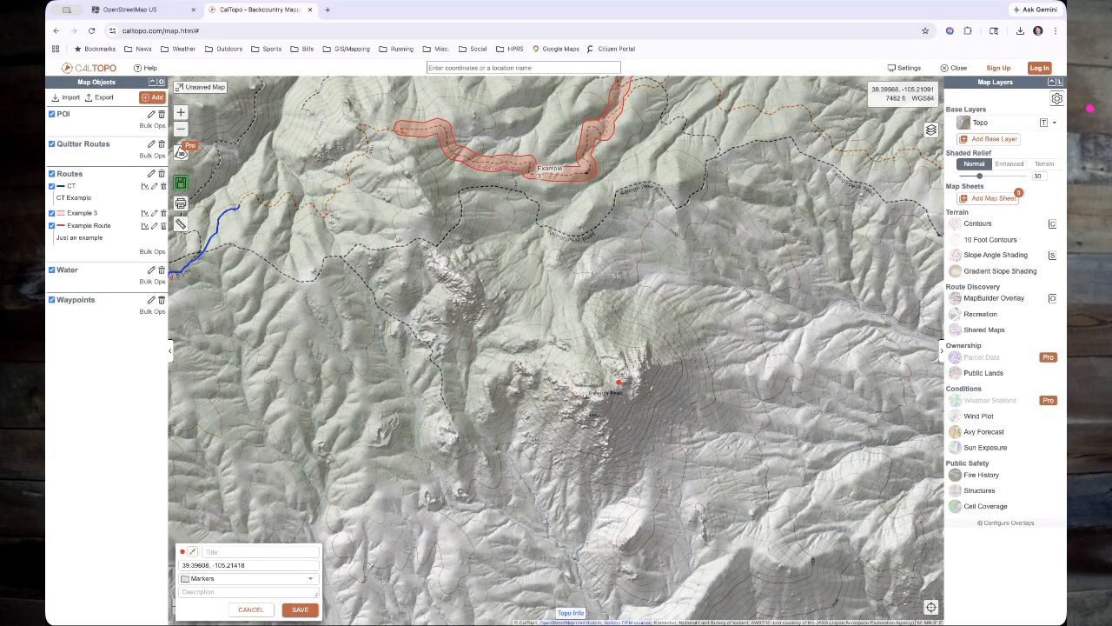
# - Style the marker with the custom text icon 20 in black at a slightly smaller size
pyautogui.click(192, 552)
pyautogui.click(523, 333)
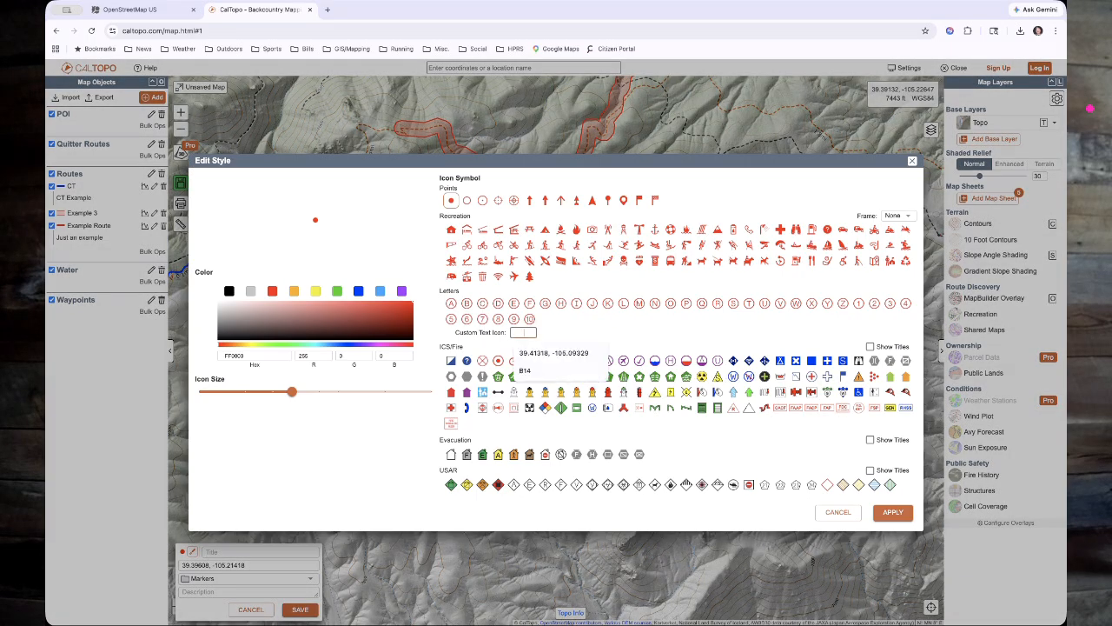
pyautogui.write('20')
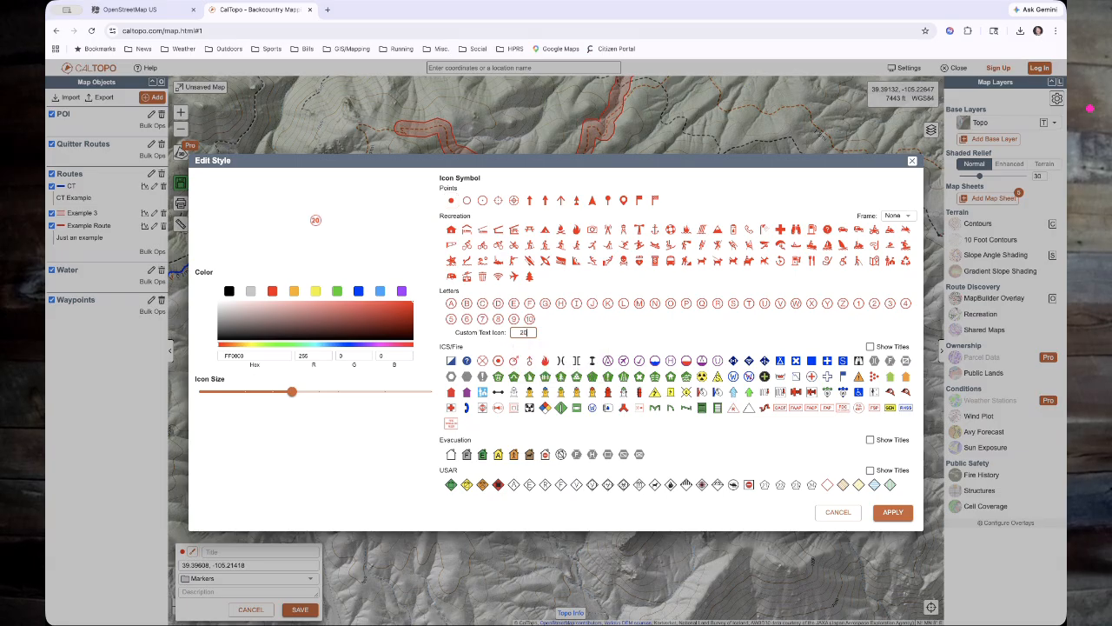
pyautogui.click(229, 291)
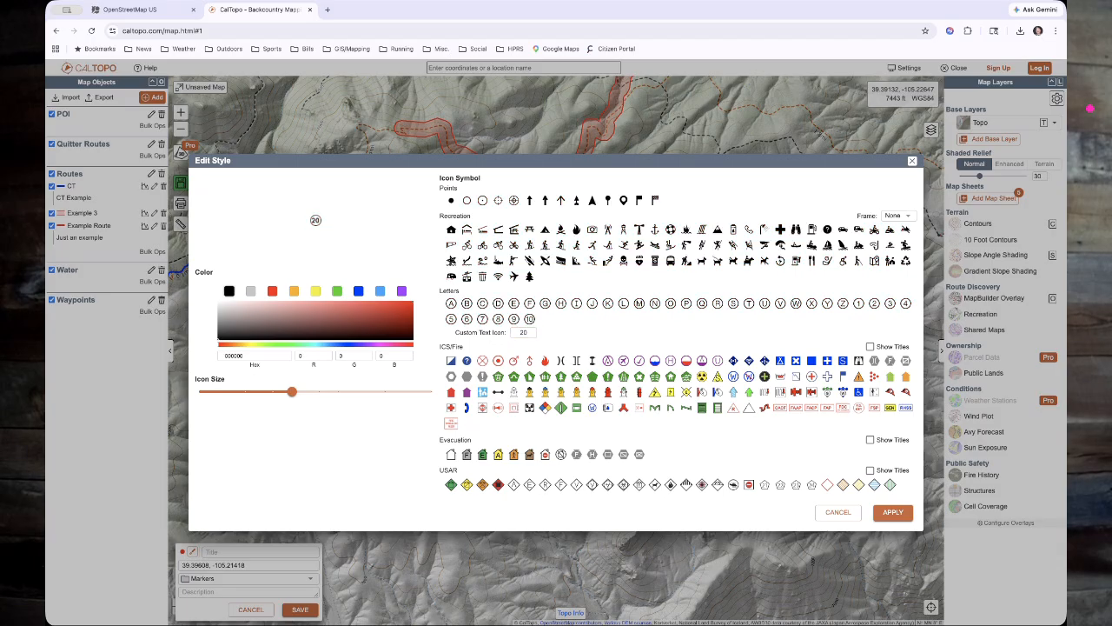
pyautogui.moveTo(292, 392); pyautogui.dragTo(273, 392)
pyautogui.moveTo(273, 392)
pyautogui.click(894, 512)
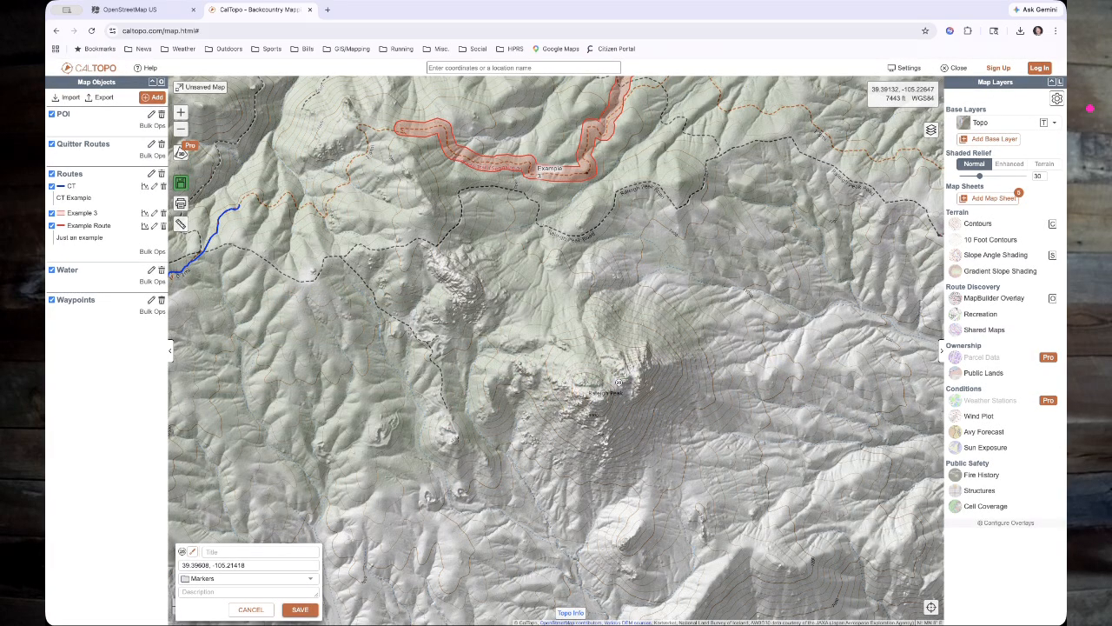
# - Title the marker B20 and save it to the Markers folder
pyautogui.scroll(2, 621, 390)
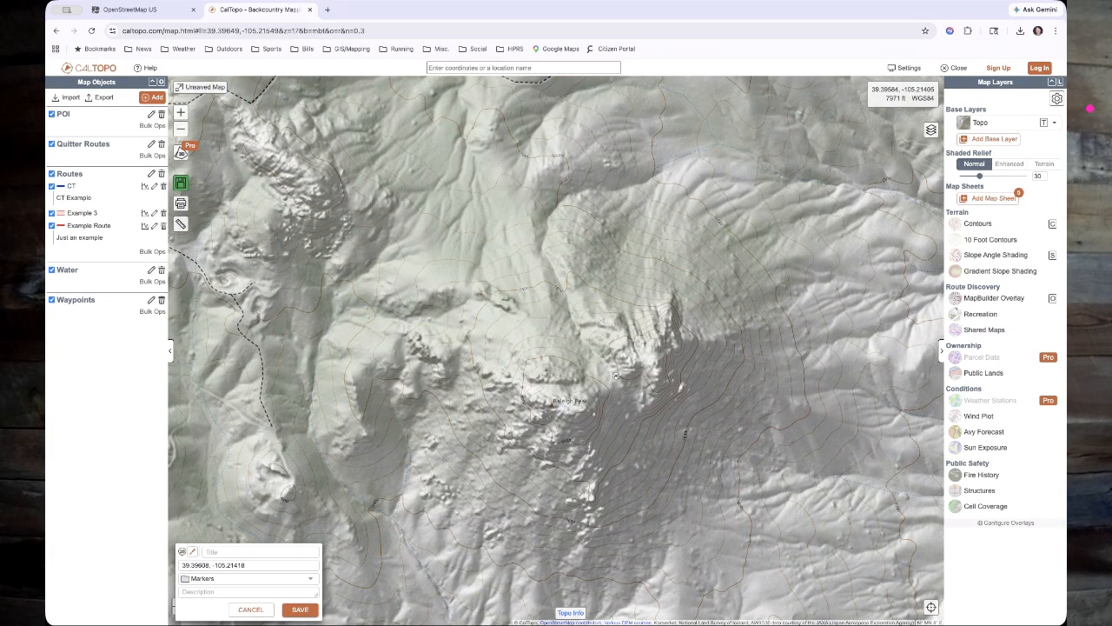
pyautogui.click(252, 552)
pyautogui.write('B20')
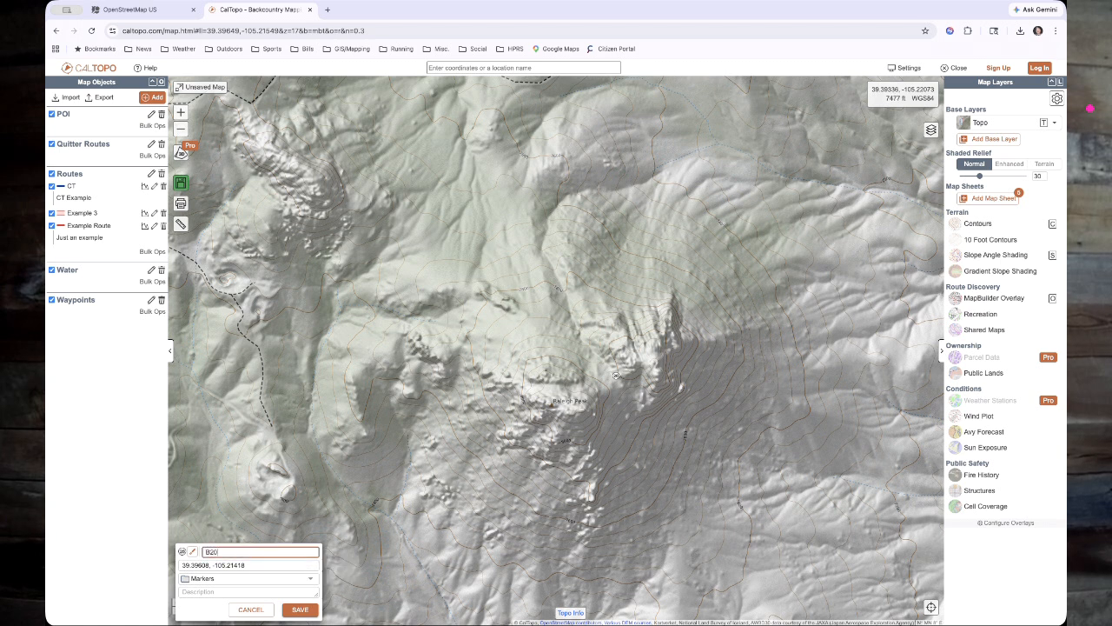
pyautogui.press('Return')
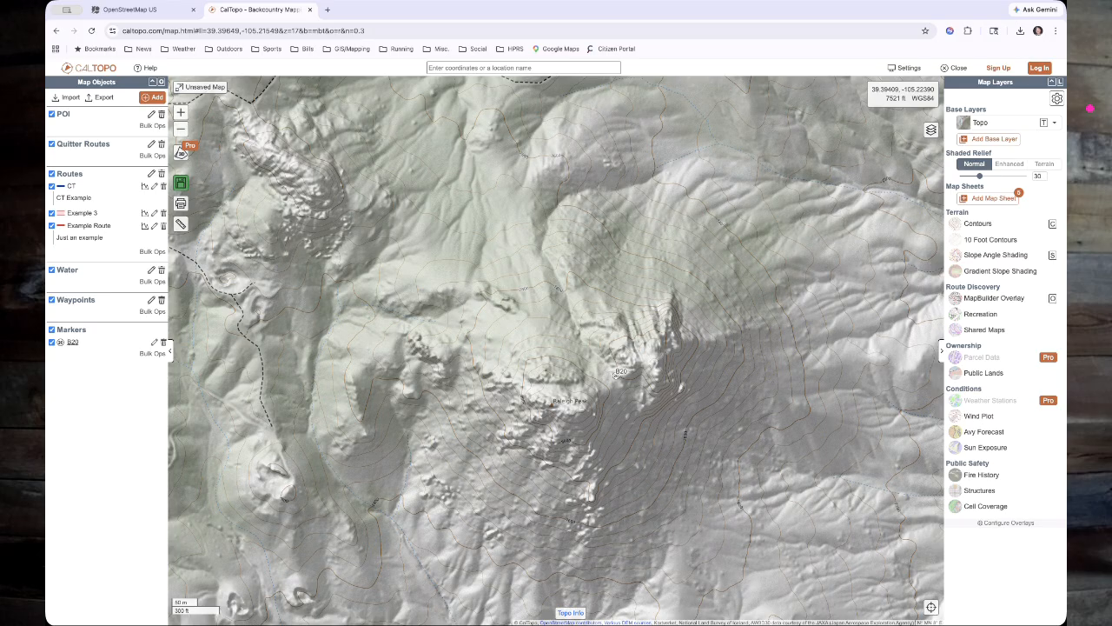
# - Clear the B20 marker's title and save the marker
pyautogui.click(616, 375)
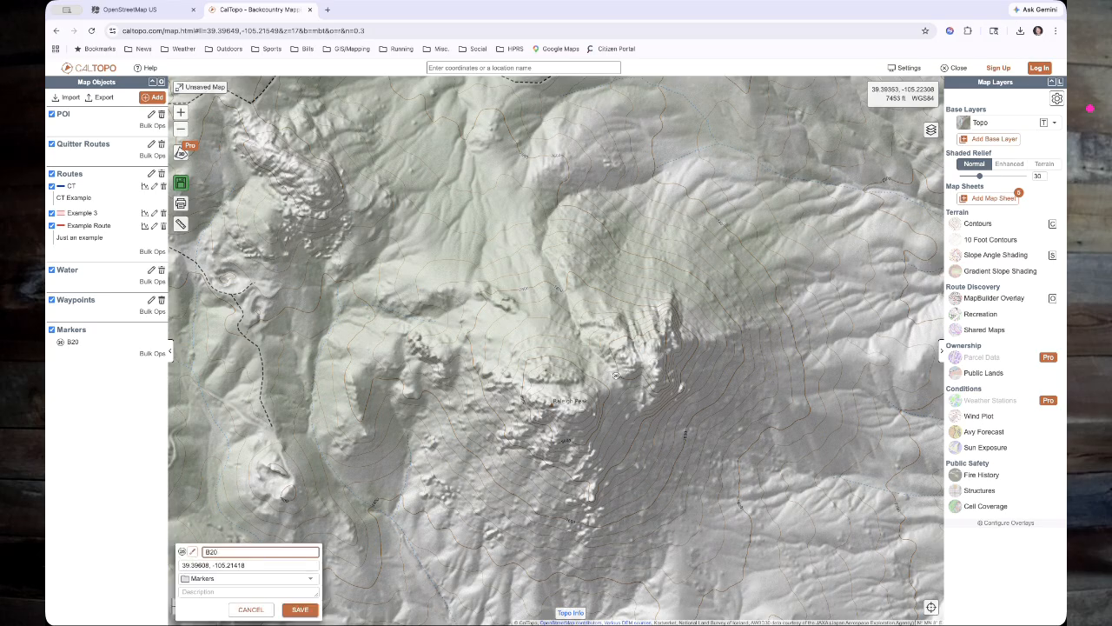
pyautogui.press('BackSpace')
pyautogui.press('Return')
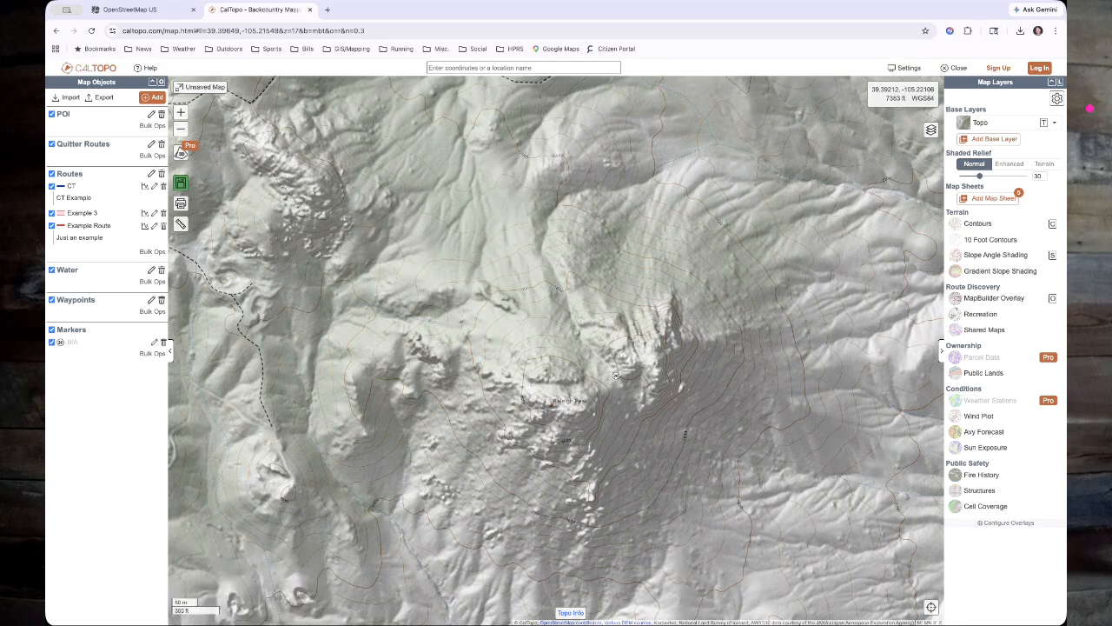
# - Set the untitled marker's title to B20 and save it
pyautogui.click(155, 343)
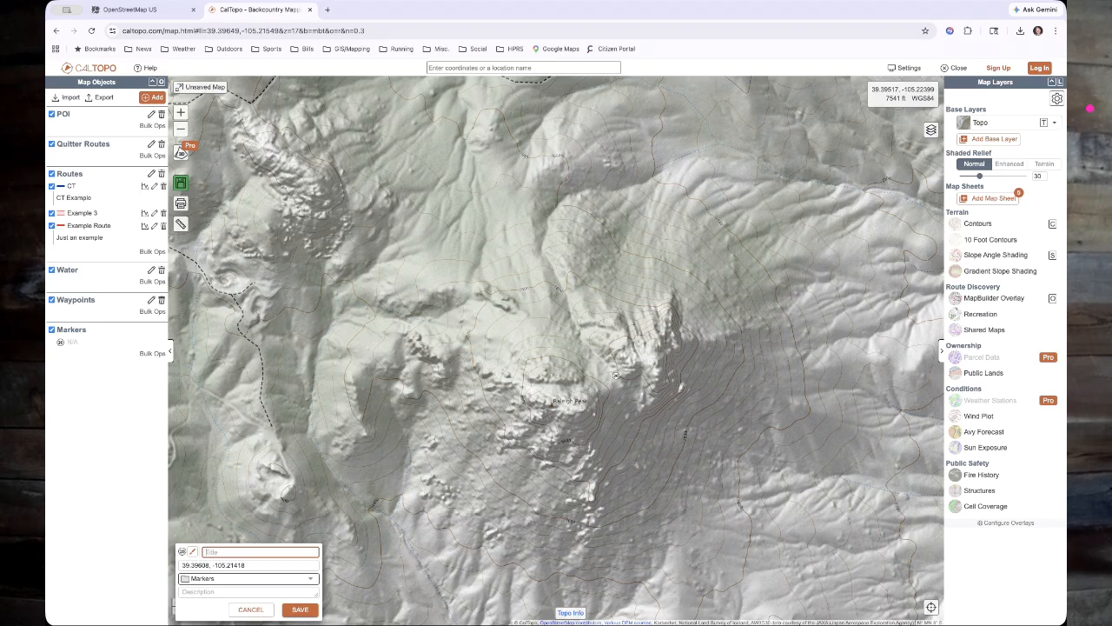
pyautogui.write('B20')
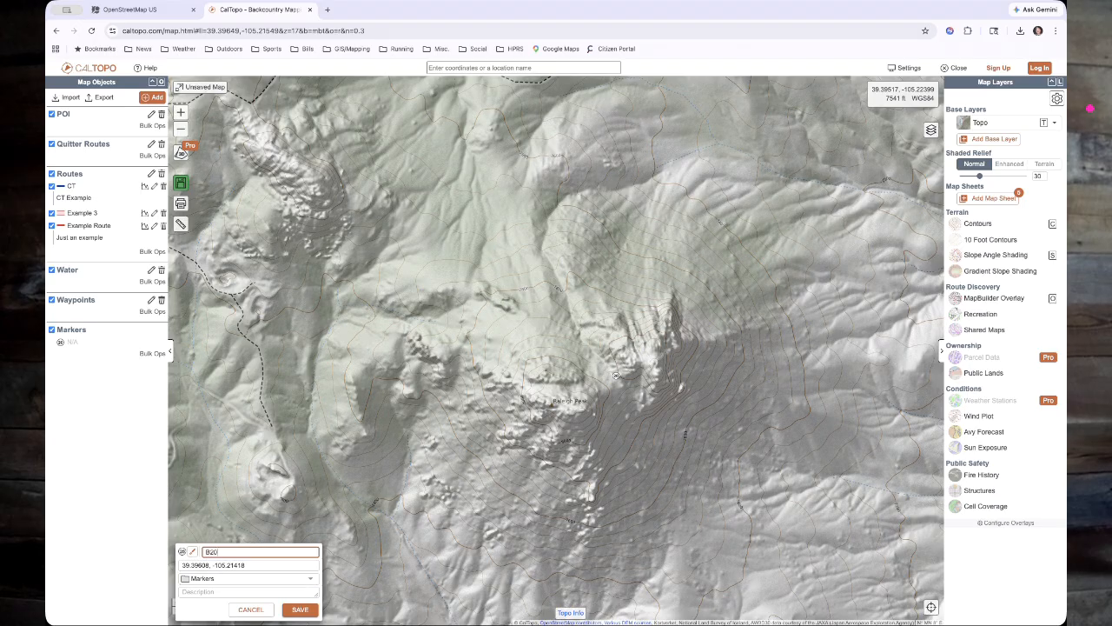
pyautogui.click(300, 610)
pyautogui.click(615, 375)
pyautogui.click(251, 610)
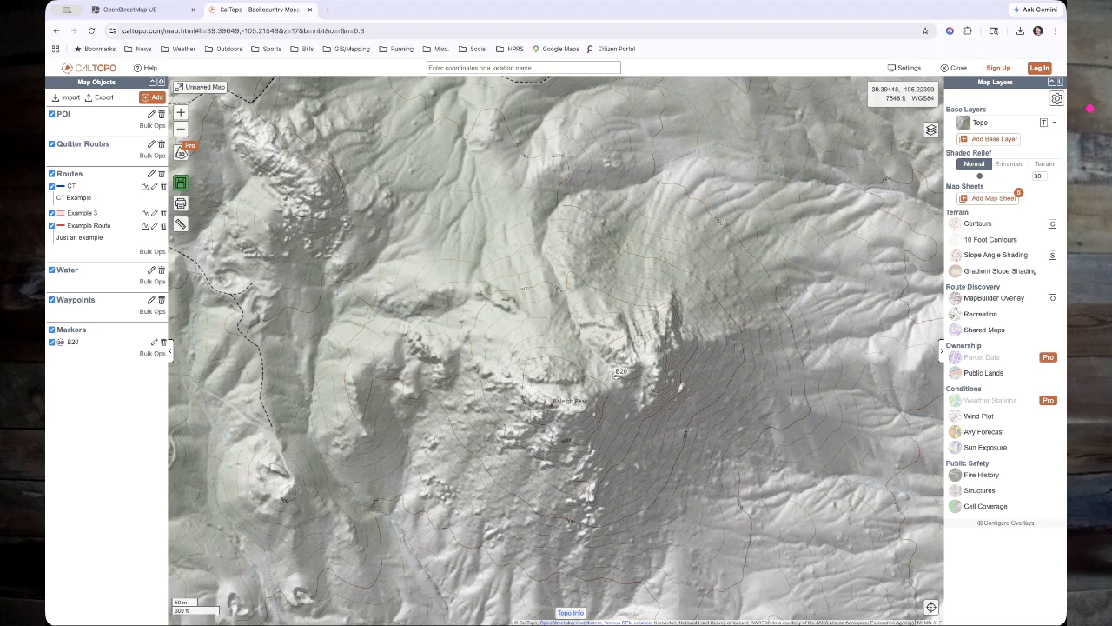
# - Move the B20 marker into the POI folder
pyautogui.click(615, 375)
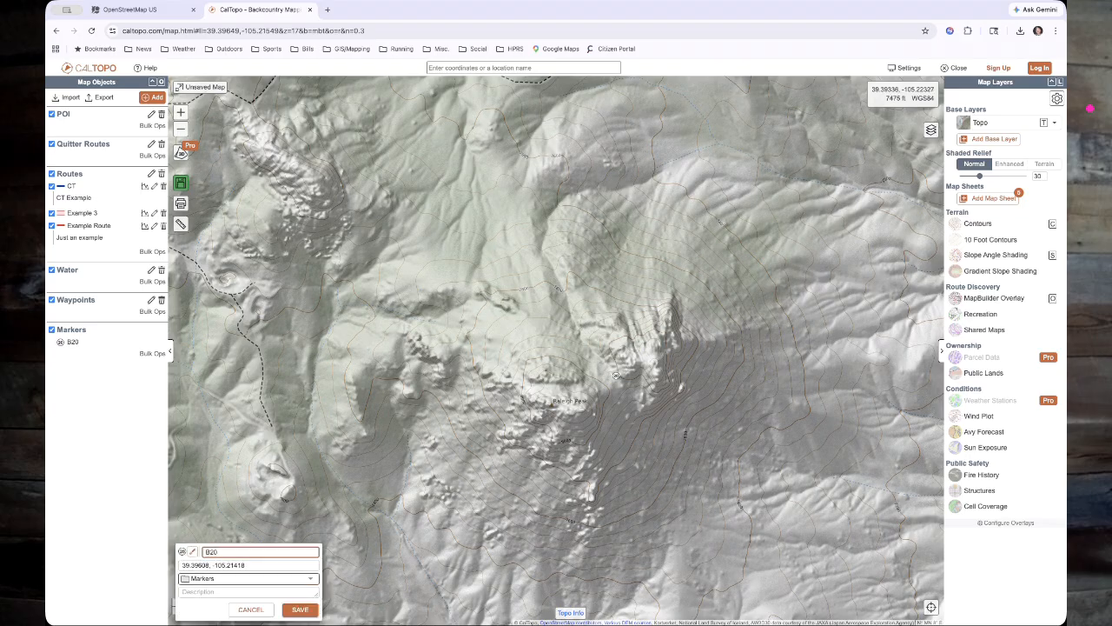
pyautogui.click(248, 579)
pyautogui.click(234, 577)
pyautogui.click(300, 610)
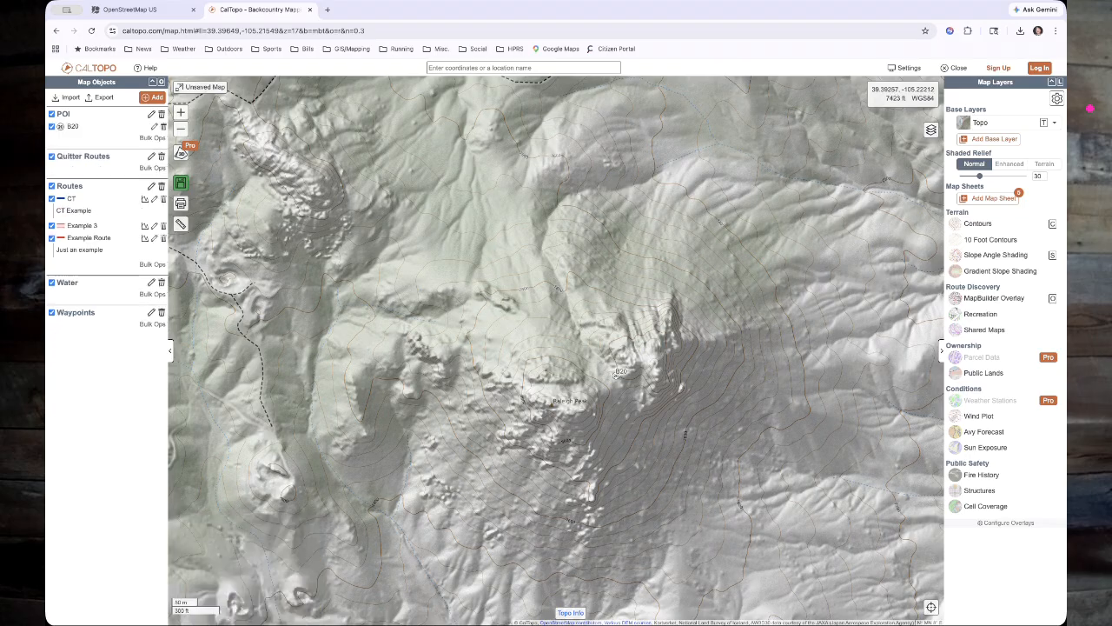
# - Turn off label display for objects in the Waypoints folder and save the folder settings
pyautogui.click(151, 312)
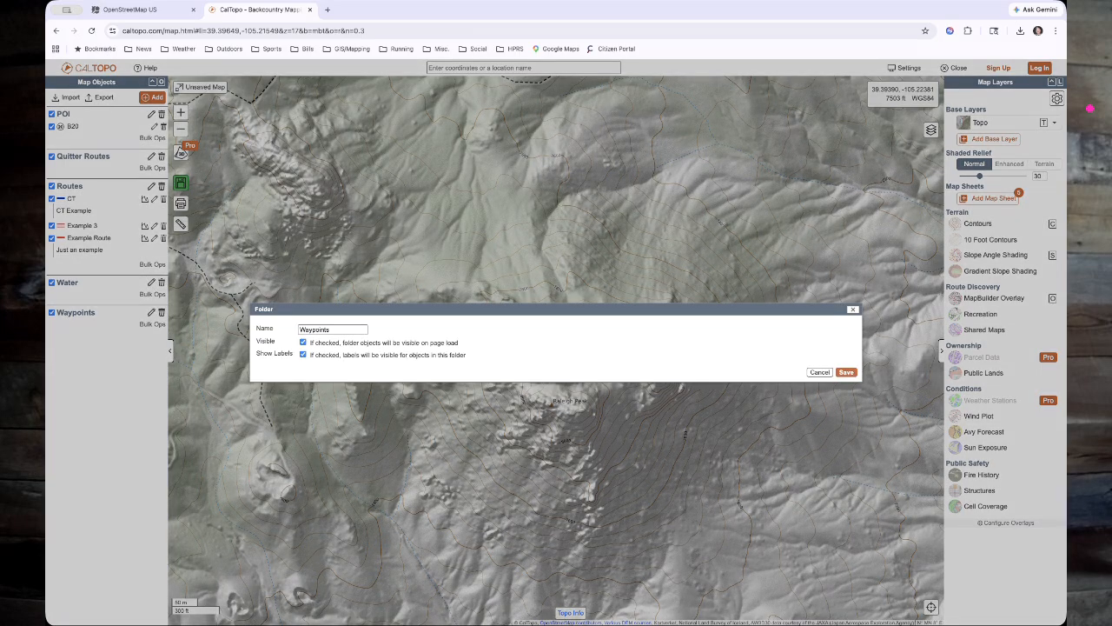
pyautogui.click(303, 355)
pyautogui.click(846, 372)
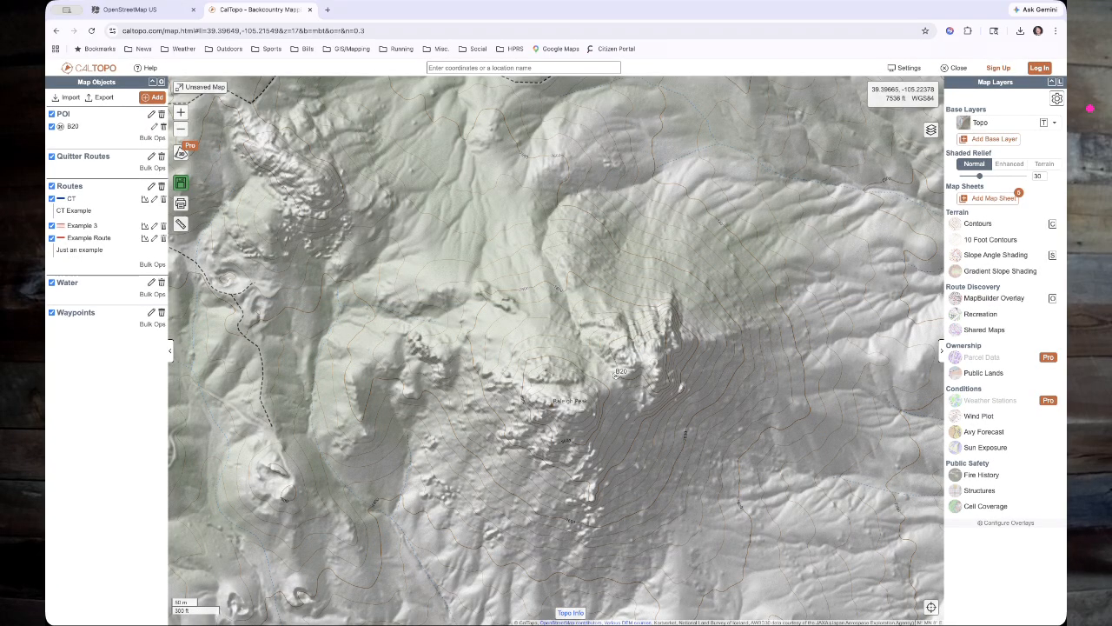
# - Move the B20 marker from the POI folder into the Waypoints folder
pyautogui.click(616, 373)
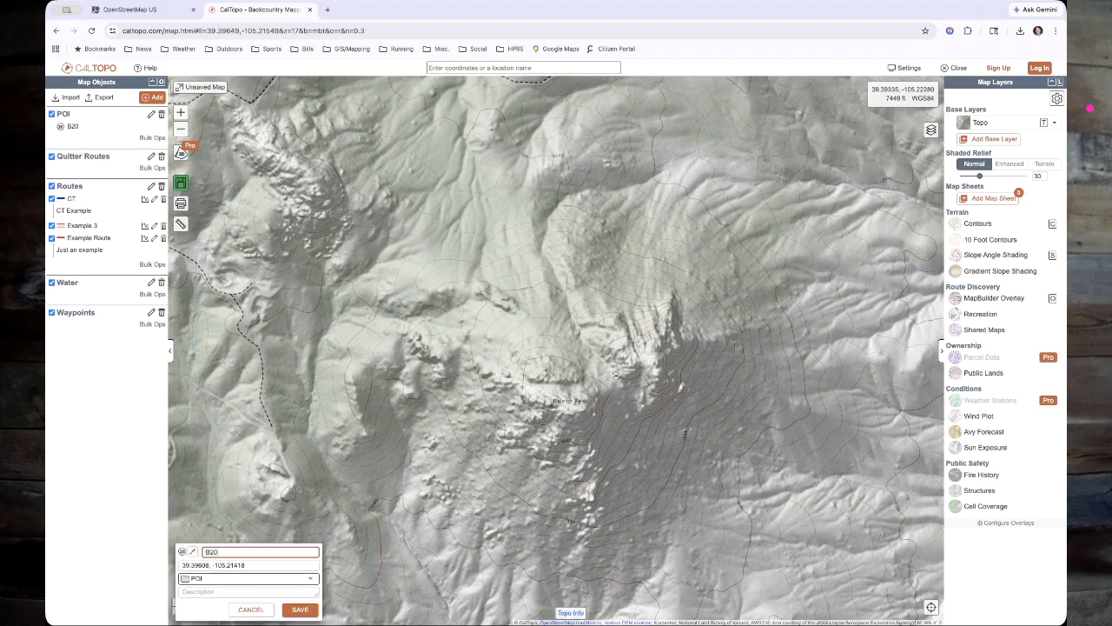
pyautogui.click(248, 579)
pyautogui.click(206, 550)
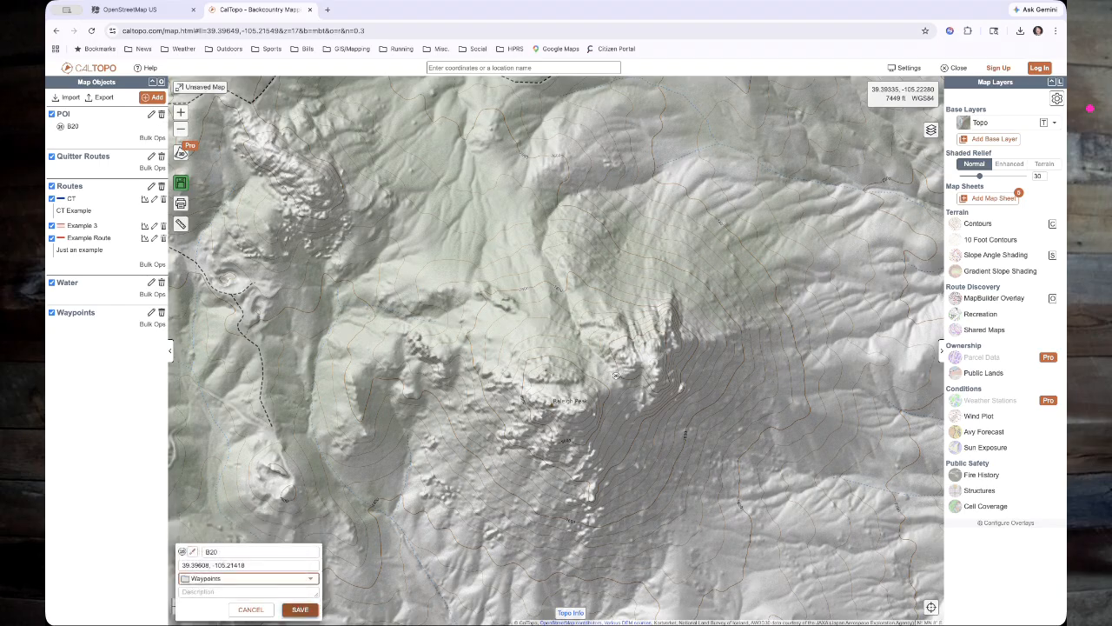
pyautogui.click(300, 609)
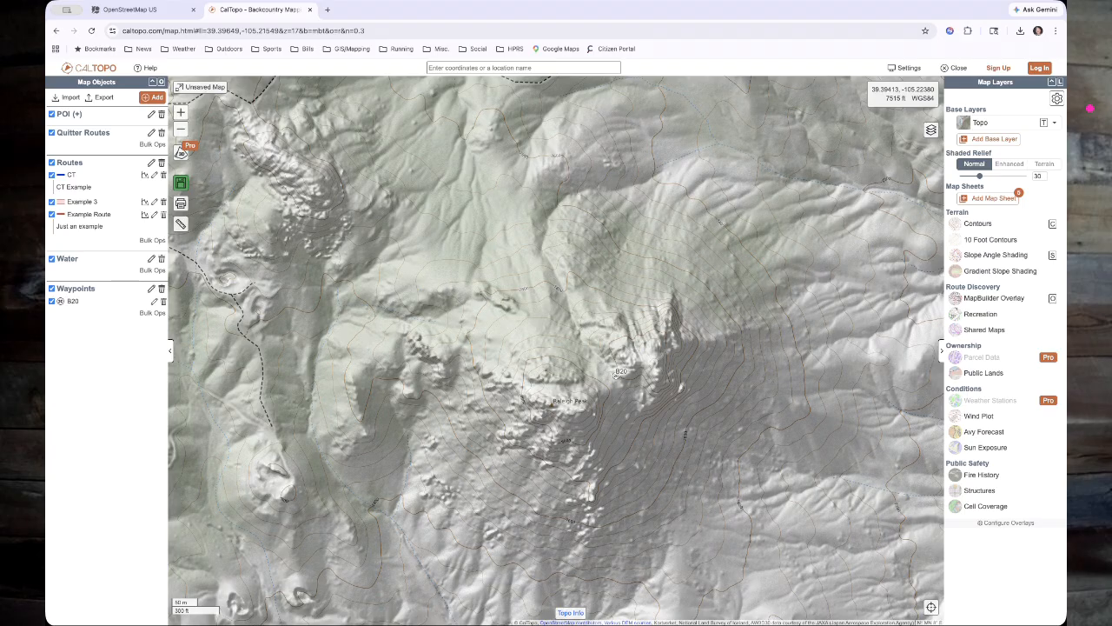
# - Delete the title of the B20 marker in the Waypoints folder and save it
pyautogui.click(617, 373)
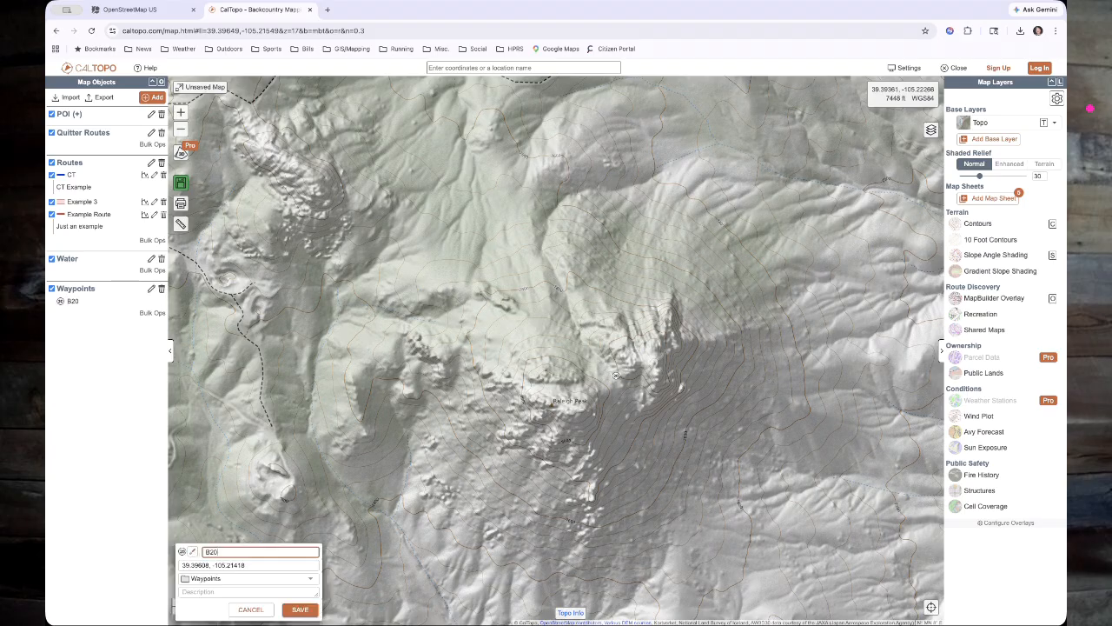
pyautogui.moveTo(222, 552); pyautogui.dragTo(193, 552)
pyautogui.press('BackSpace')
pyautogui.click(300, 610)
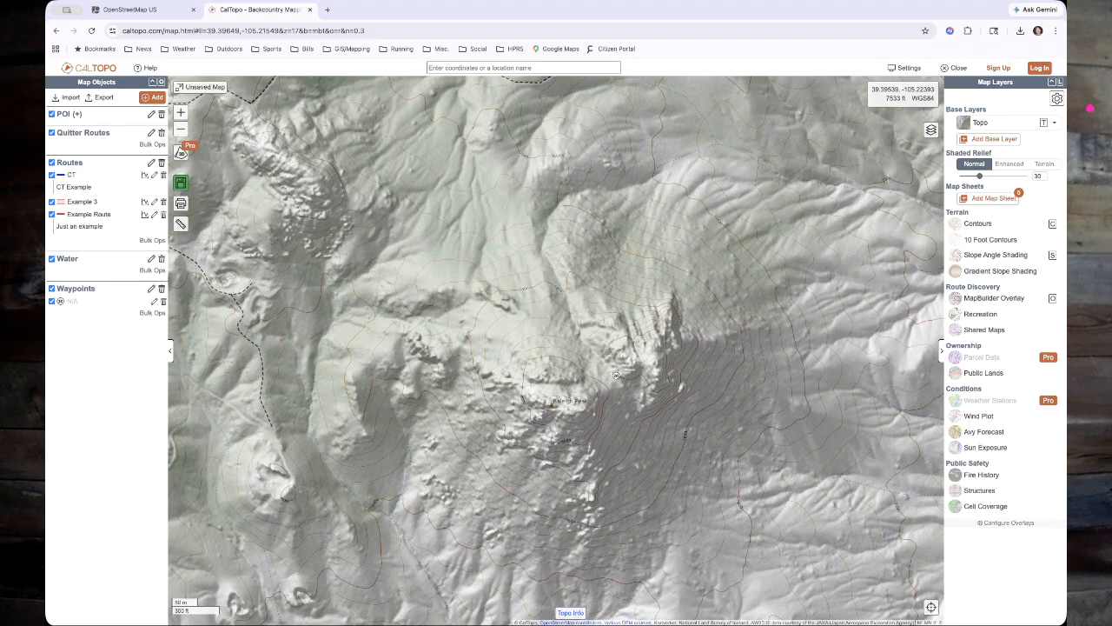
# - Examine how the untitled numbered marker appears on the map at different zoom levels
pyautogui.scroll(-1, 483, 382)
pyautogui.scroll(-2, 489, 372)
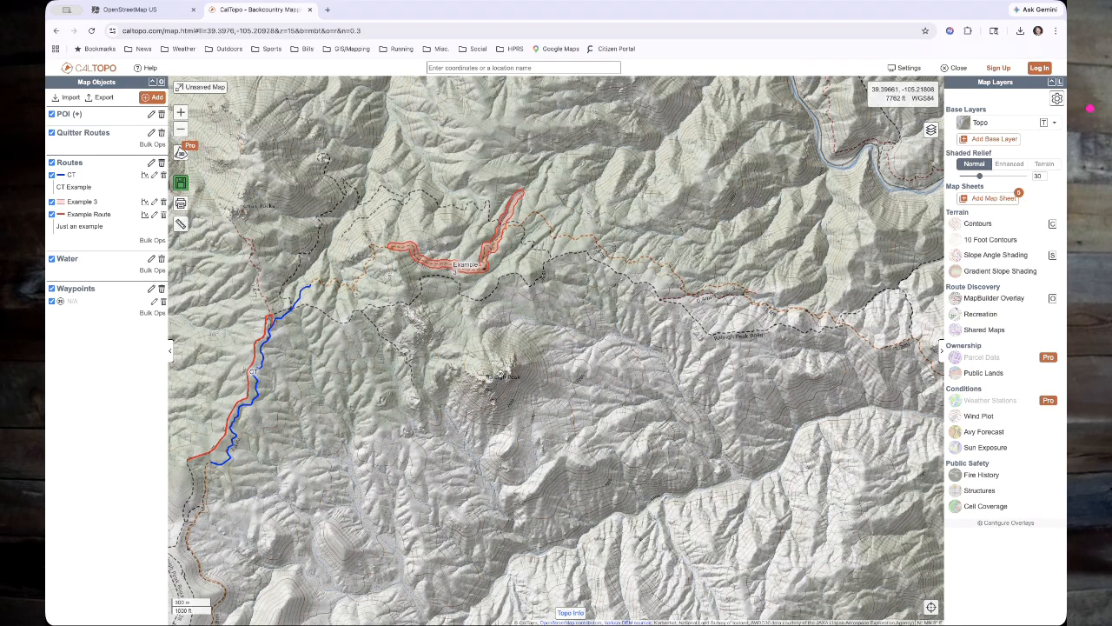
pyautogui.scroll(1, 500, 374)
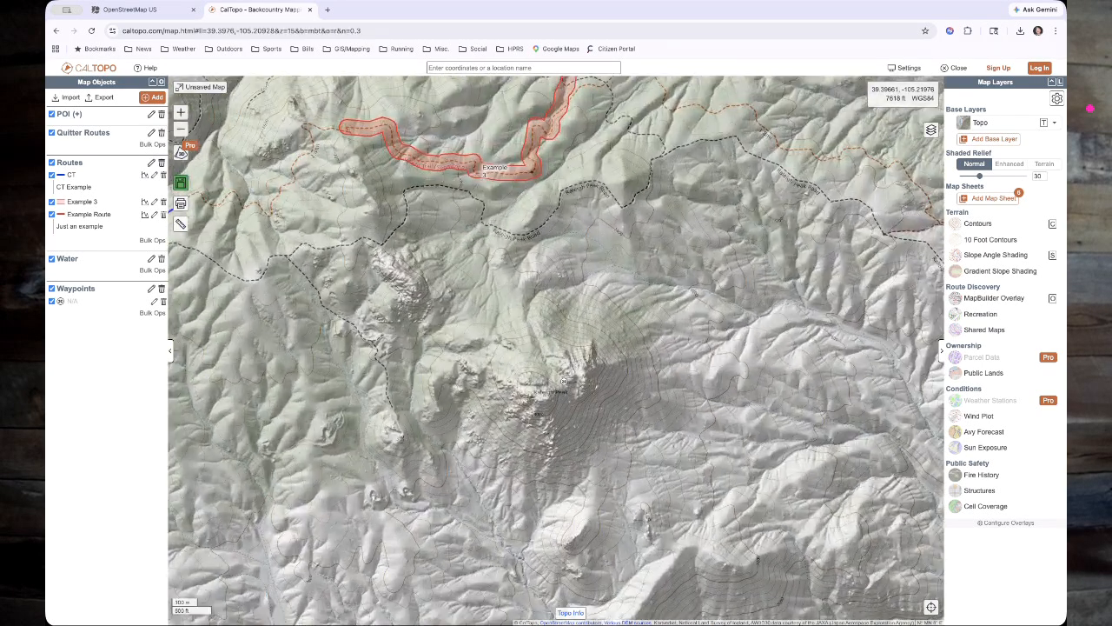
pyautogui.scroll(-3, 501, 372)
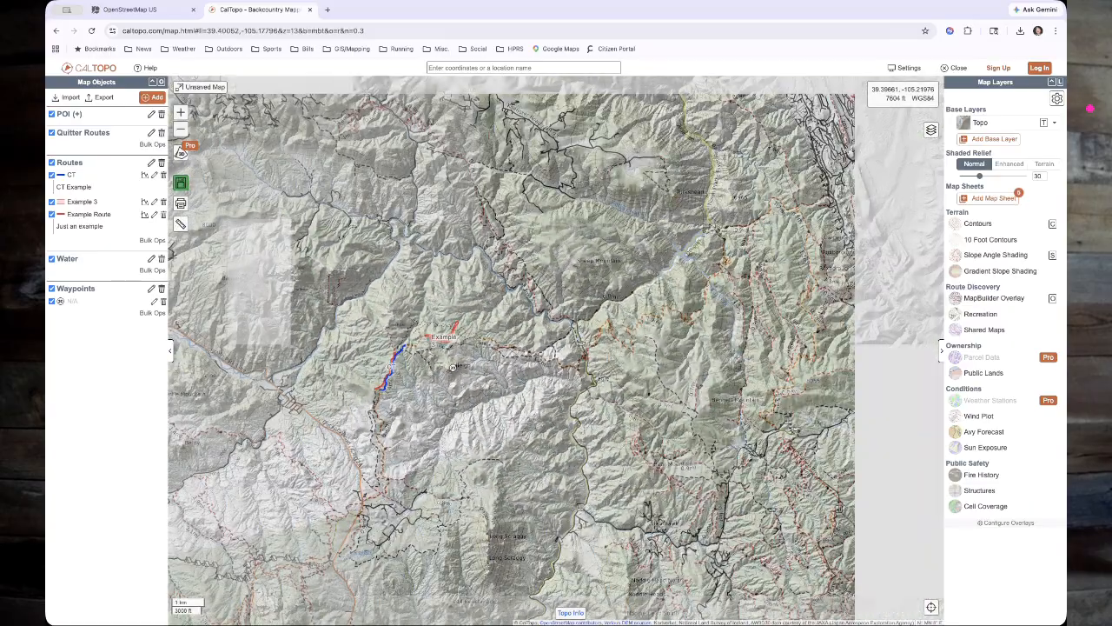
pyautogui.scroll(3, 501, 372)
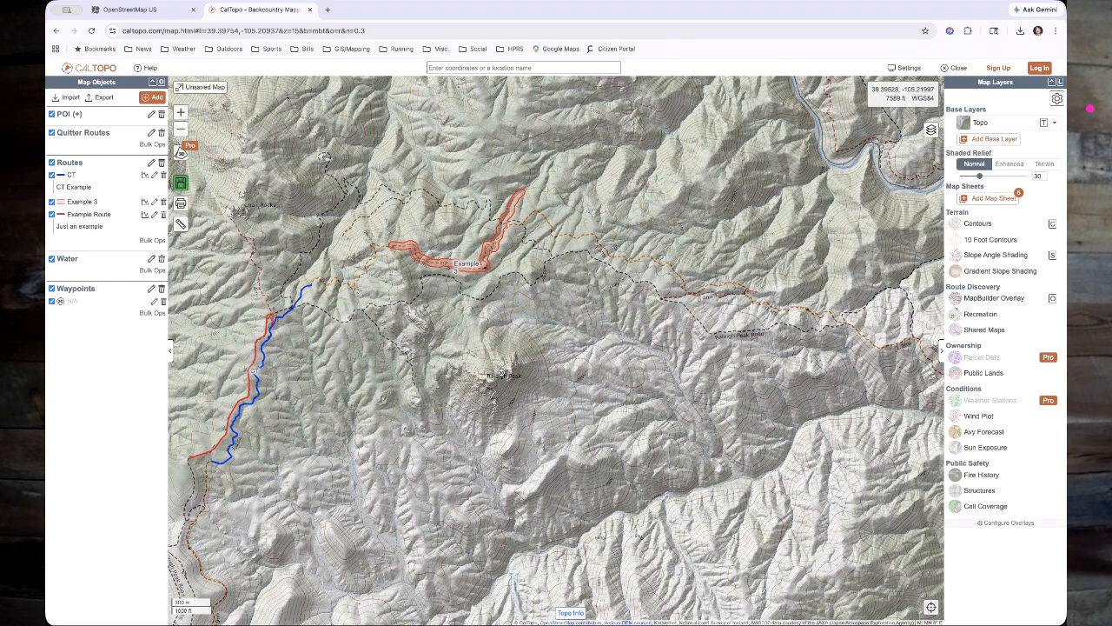
pyautogui.scroll(-1, 500, 372)
pyautogui.scroll(2, 512, 434)
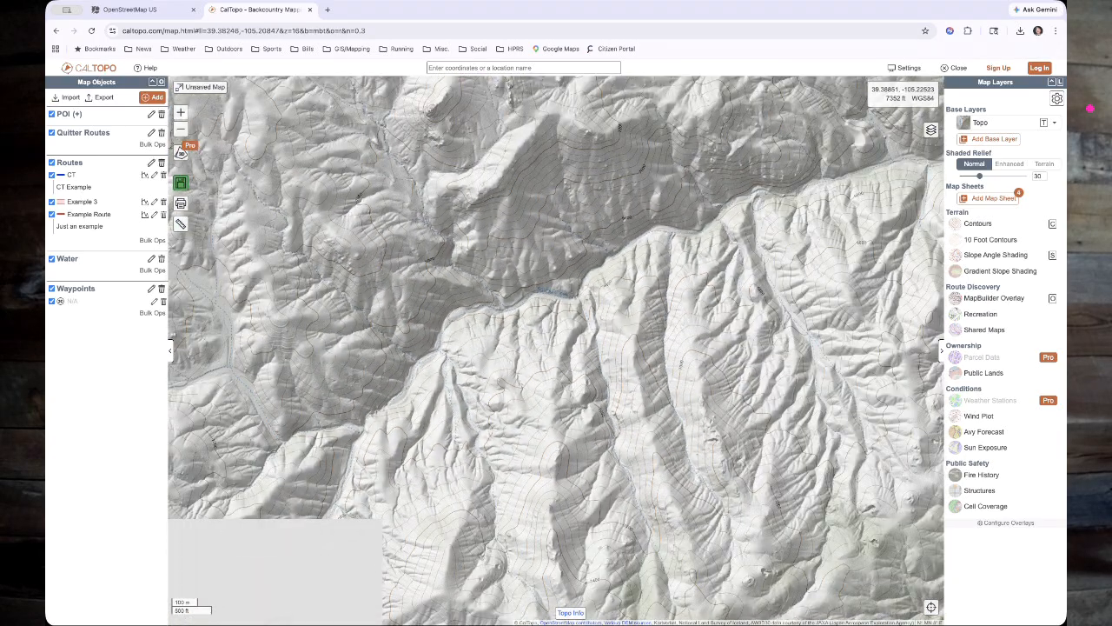
# - Add a new marker and position it on the creek south of the peak, at 39.38385, -105.21059
pyautogui.click(152, 98)
pyautogui.click(168, 122)
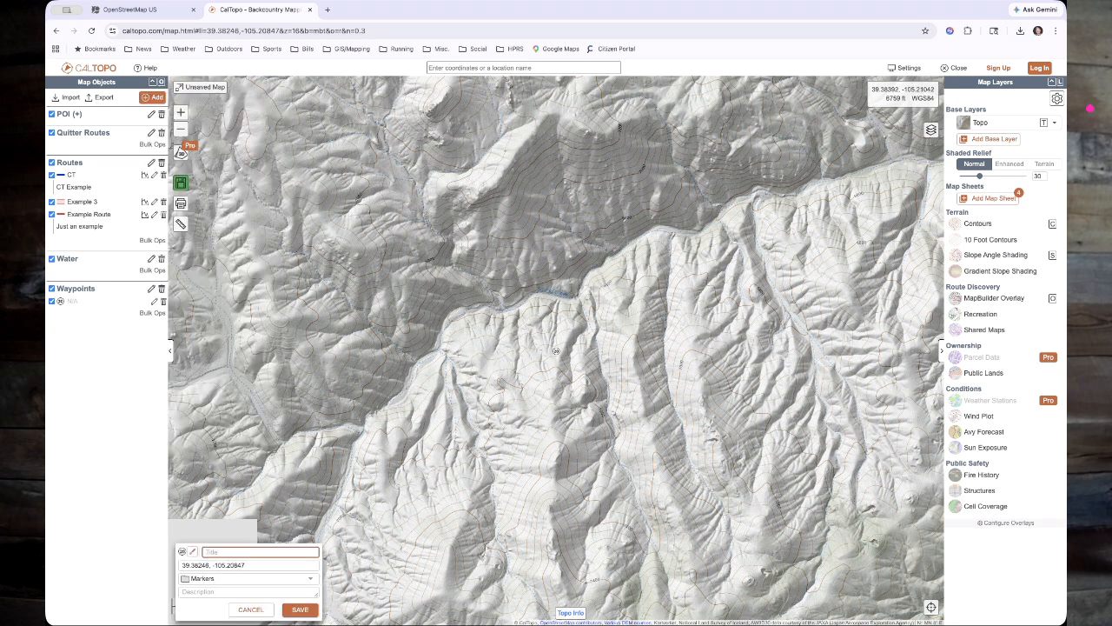
pyautogui.moveTo(556, 352); pyautogui.dragTo(507, 310)
pyautogui.scroll(-1, 508, 310)
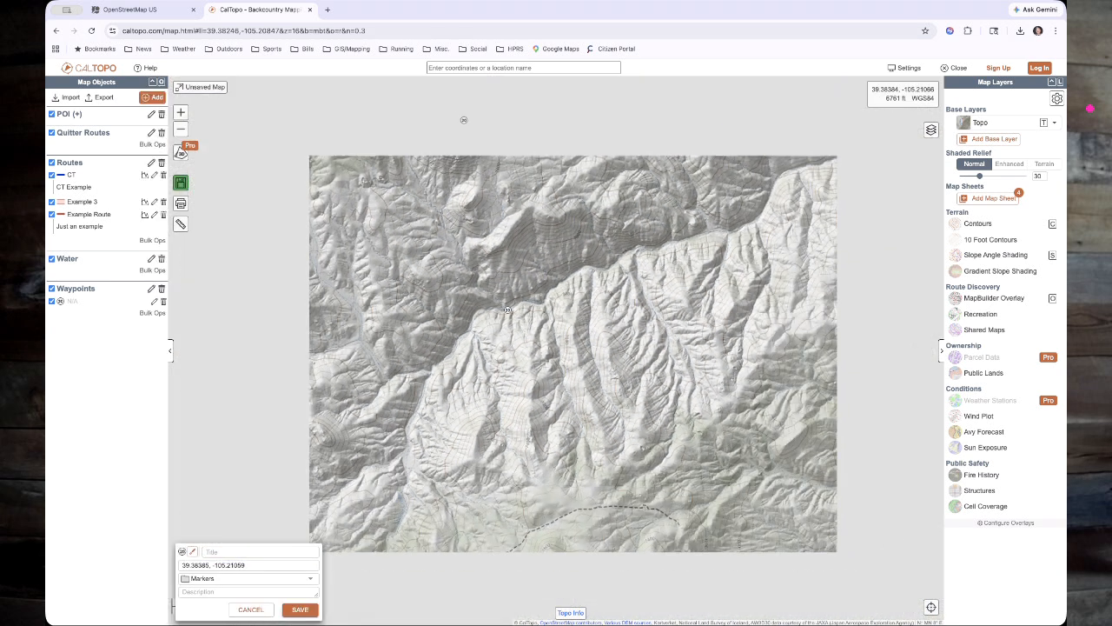
pyautogui.scroll(1, 507, 310)
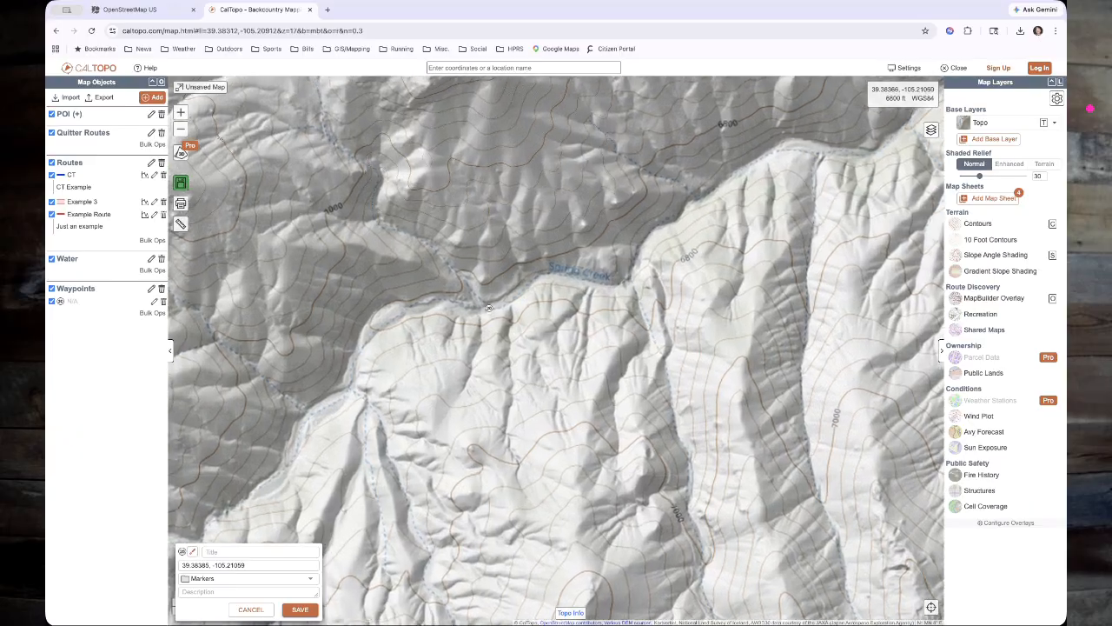
pyautogui.scroll(-1, 489, 307)
# - Change the new creek marker's icon to the blue circled W water symbol from the ICS/Fire set and apply it
pyautogui.click(182, 552)
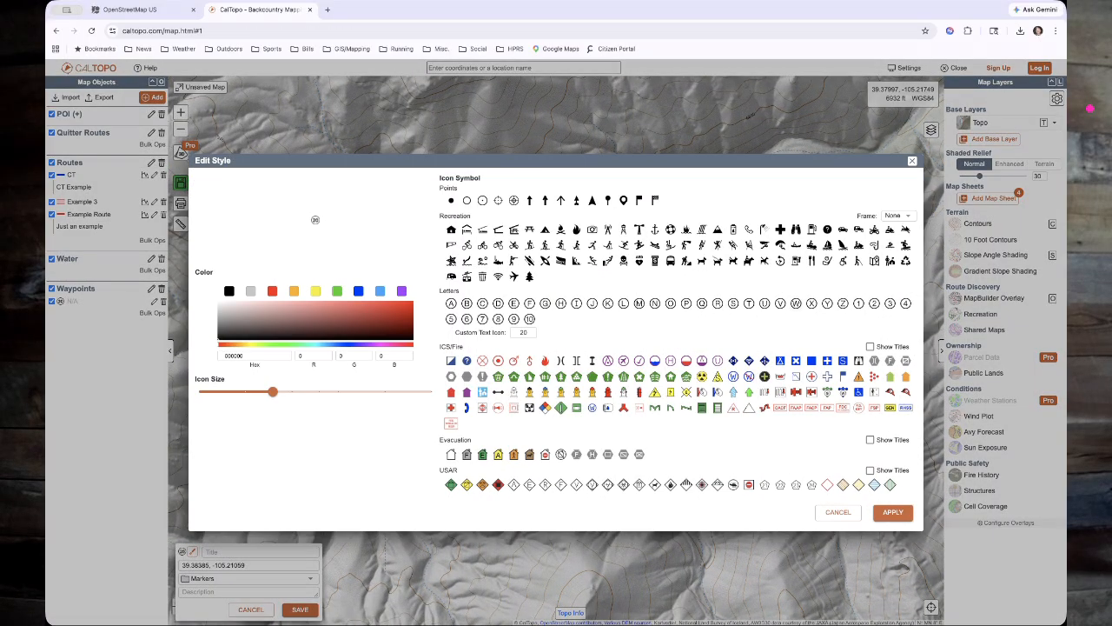
pyautogui.click(796, 303)
pyautogui.click(359, 291)
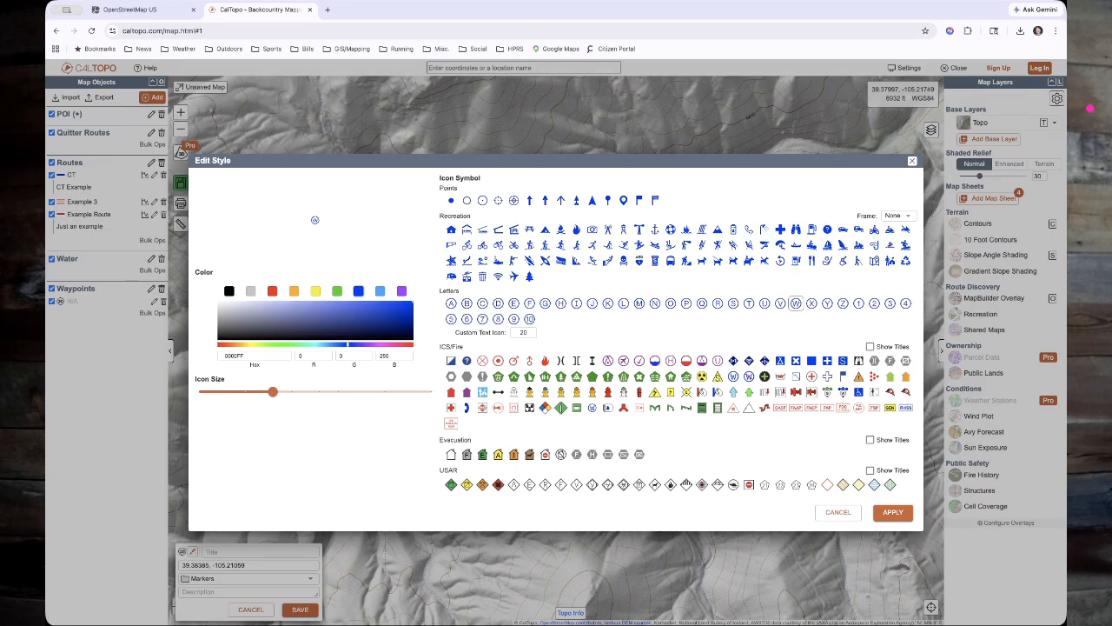
pyautogui.click(734, 377)
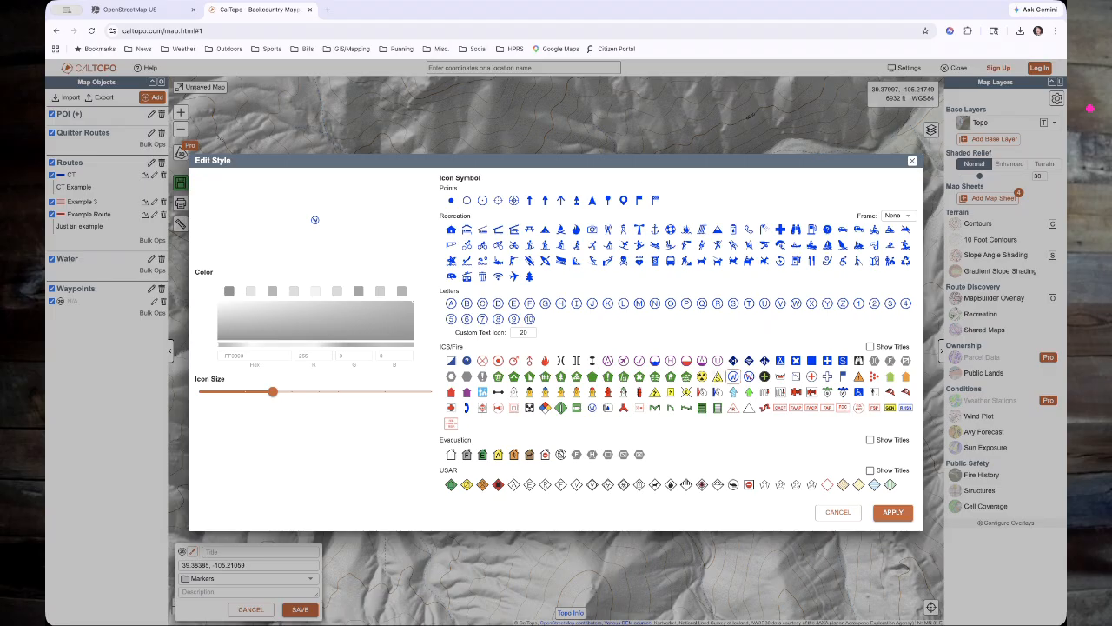
pyautogui.click(892, 511)
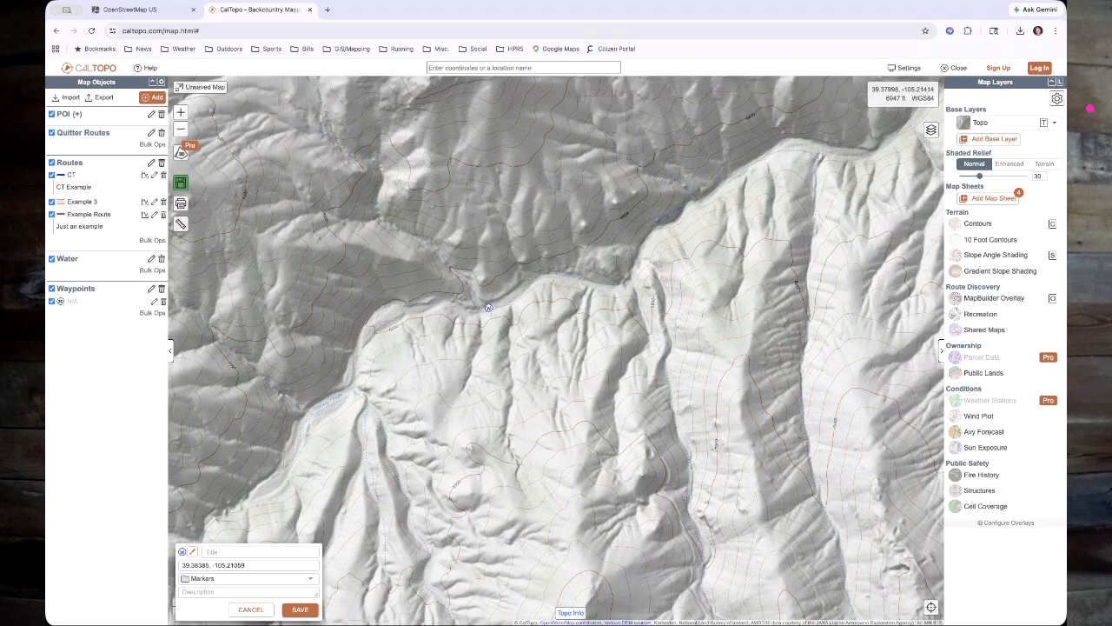
# - Assign the untitled blue W marker on the creek to the Water folder and save it
pyautogui.click(247, 578)
pyautogui.click(199, 565)
pyautogui.click(300, 610)
# - Add a second marker near the creek junction west of the first water marker, at 39.38167, -105.22234
pyautogui.scroll(-2, 363, 315)
pyautogui.moveTo(298, 246)
pyautogui.mouseDown()
pyautogui.moveTo(508, 369)
pyautogui.moveTo(553, 278)
pyautogui.mouseUp()
pyautogui.scroll(-2, 547, 280)
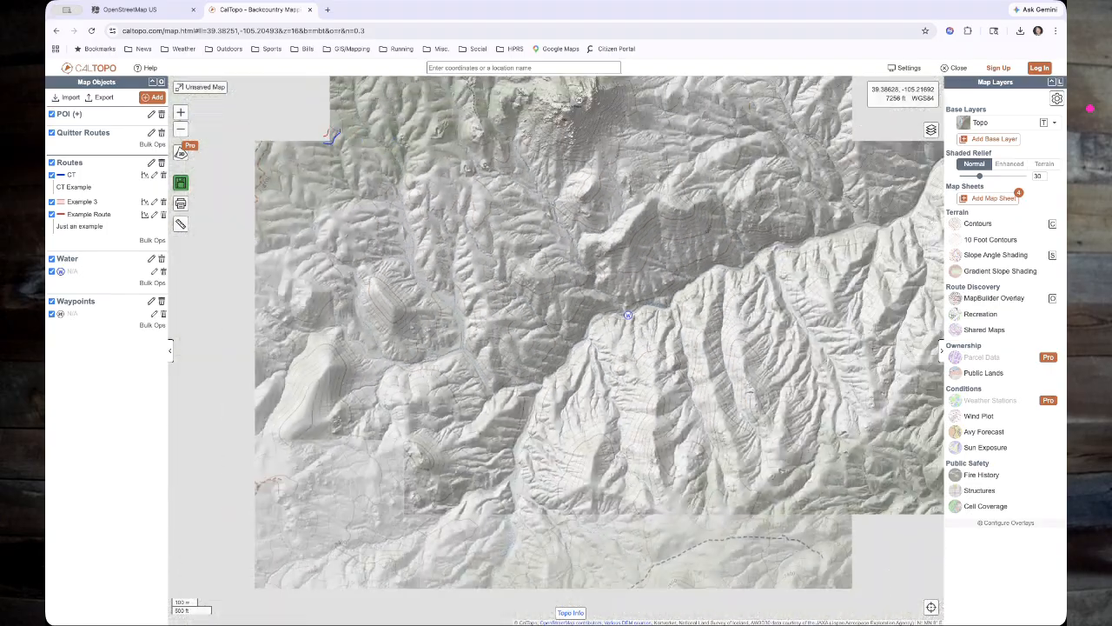
pyautogui.scroll(2, 462, 387)
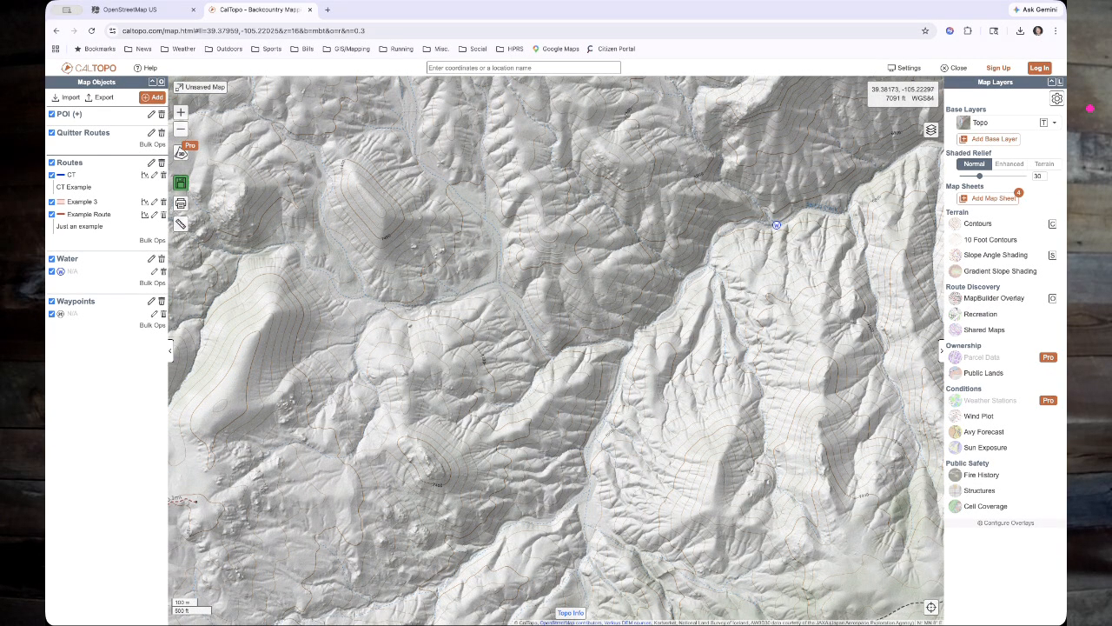
pyautogui.moveTo(486, 270); pyautogui.dragTo(503, 298)
pyautogui.scroll(-2, 503, 298)
pyautogui.scroll(2, 503, 297)
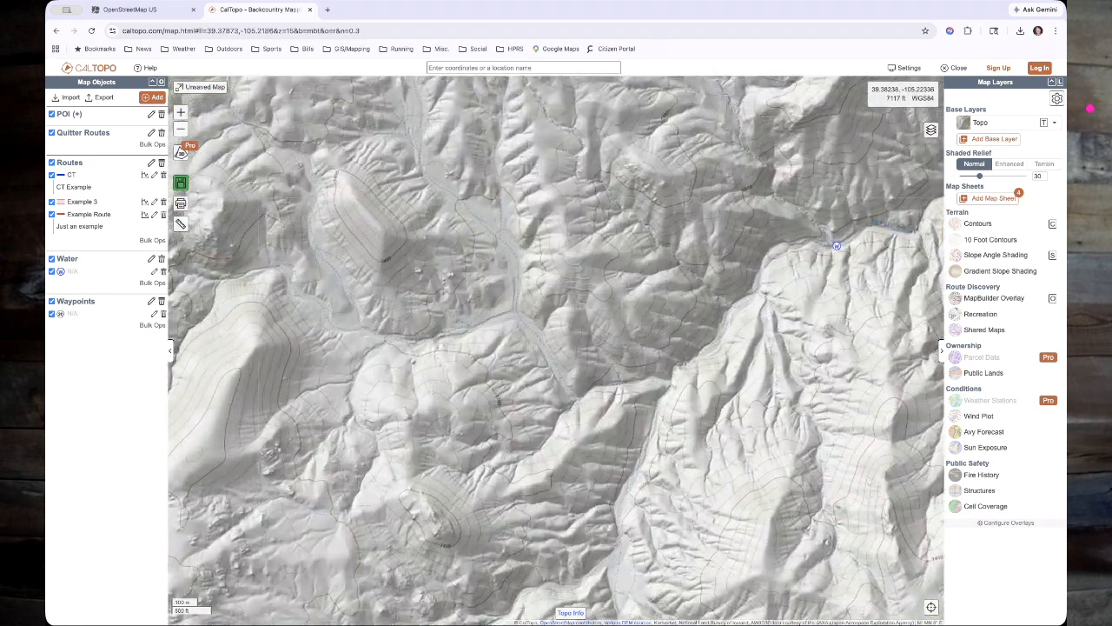
pyautogui.scroll(3, 503, 297)
pyautogui.click(152, 96)
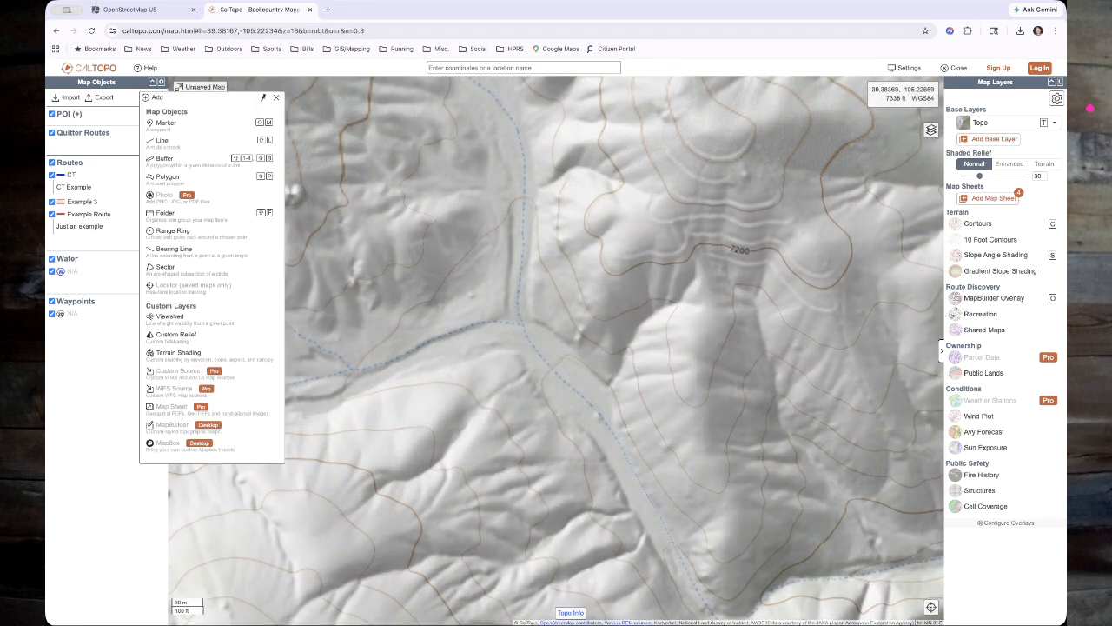
pyautogui.click(166, 123)
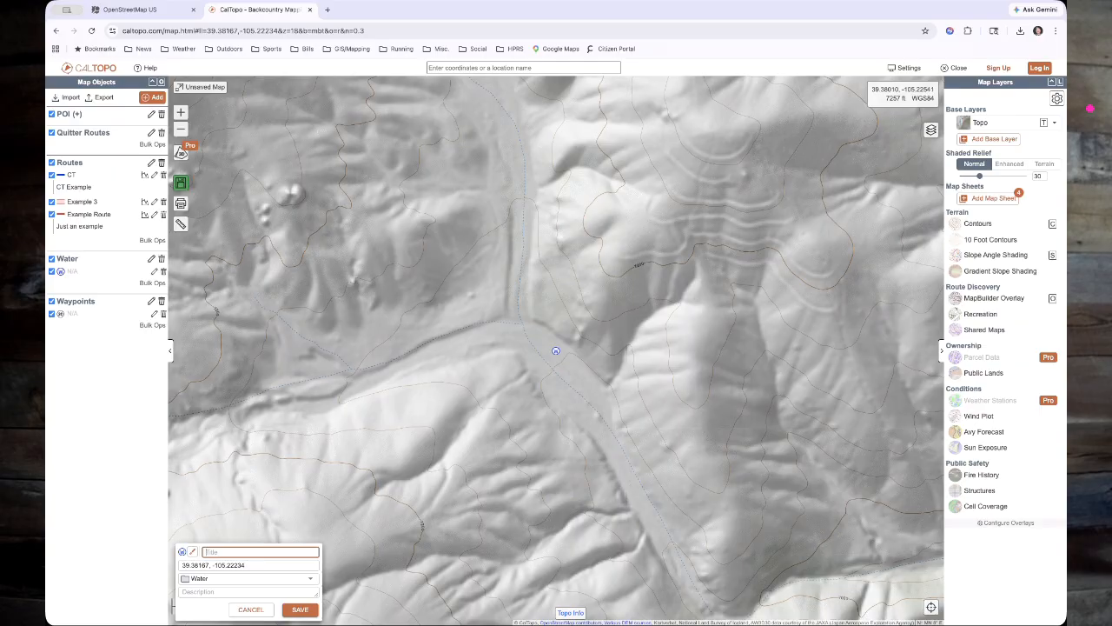
# - Give the second marker the crossed-out blue W icon, move it onto the creek junction, and save it in the Water folder
pyautogui.click(193, 552)
pyautogui.click(749, 376)
pyautogui.click(893, 512)
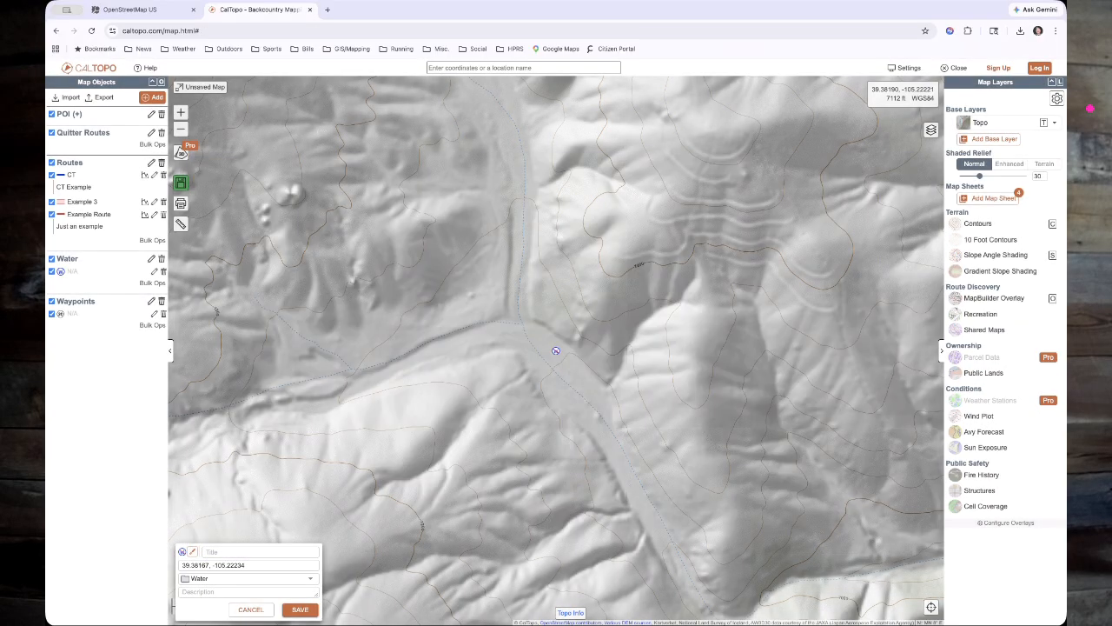
pyautogui.moveTo(556, 350); pyautogui.dragTo(523, 326)
pyautogui.click(248, 578)
pyautogui.click(300, 609)
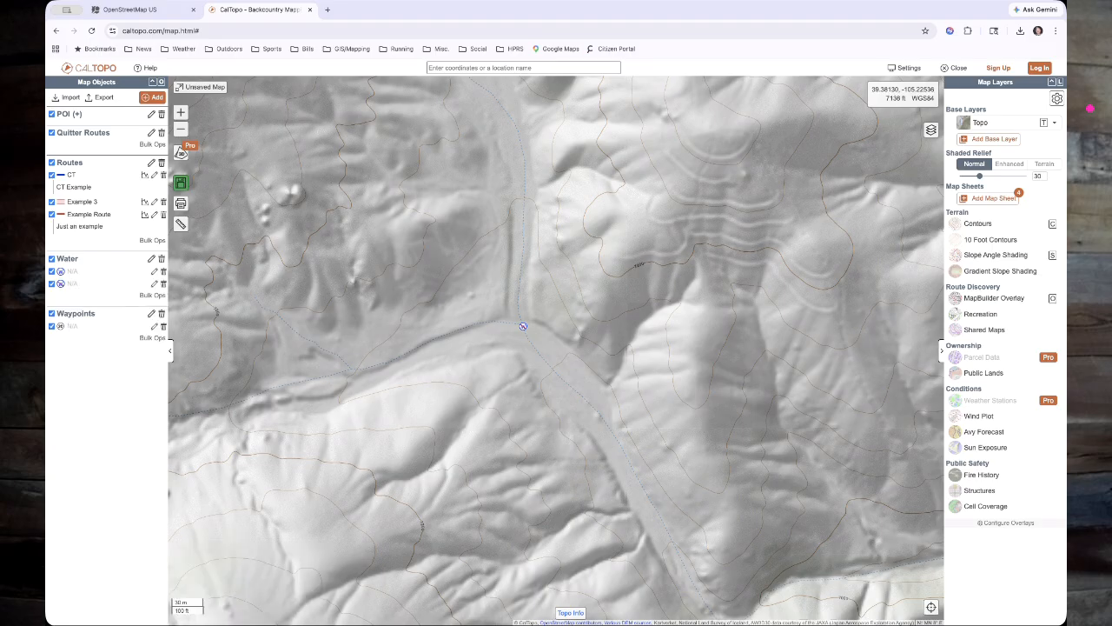
# - Compare the blue W marker and the crossed-out W marker at their creek locations on the map
pyautogui.scroll(-2, 459, 432)
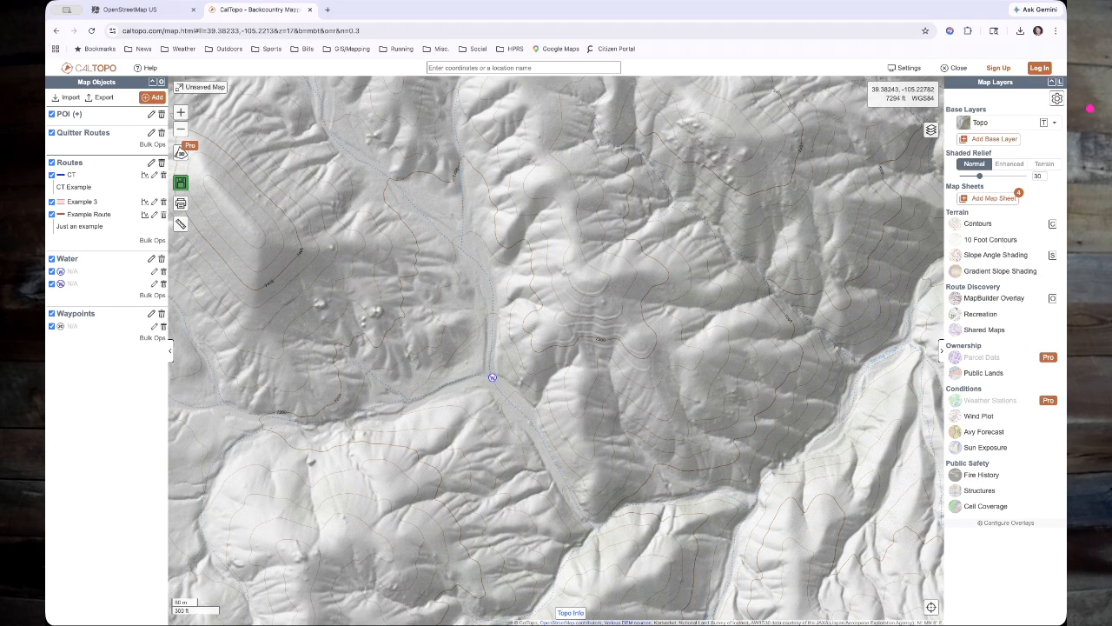
pyautogui.moveTo(788, 304); pyautogui.dragTo(417, 367)
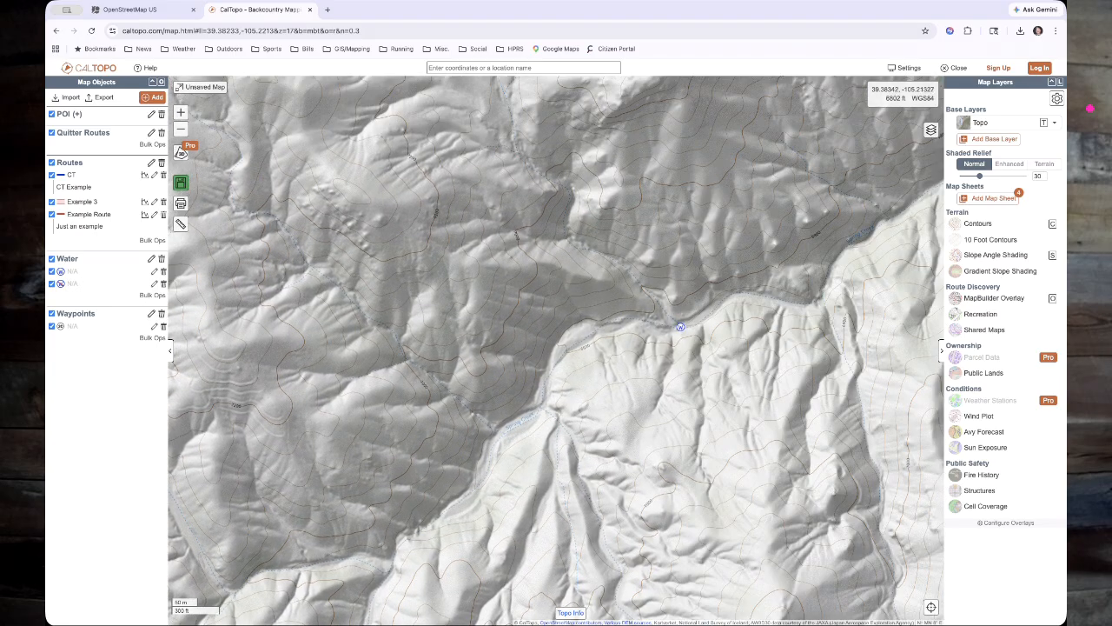
pyautogui.moveTo(226, 385); pyautogui.dragTo(569, 332)
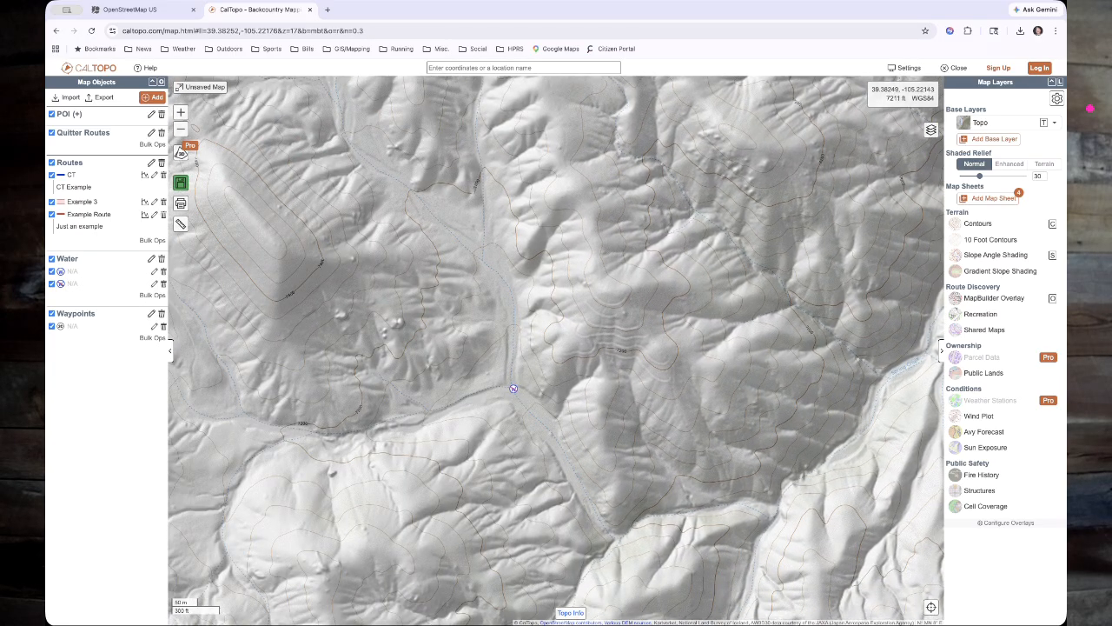
pyautogui.click(1089, 107)
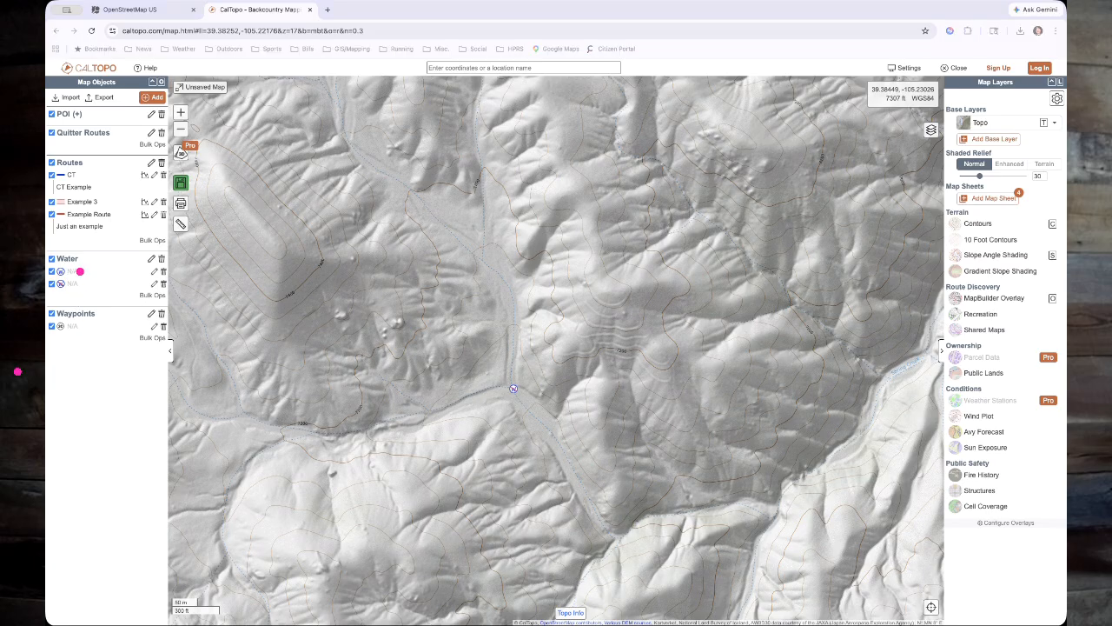
pyautogui.click(1109, 176)
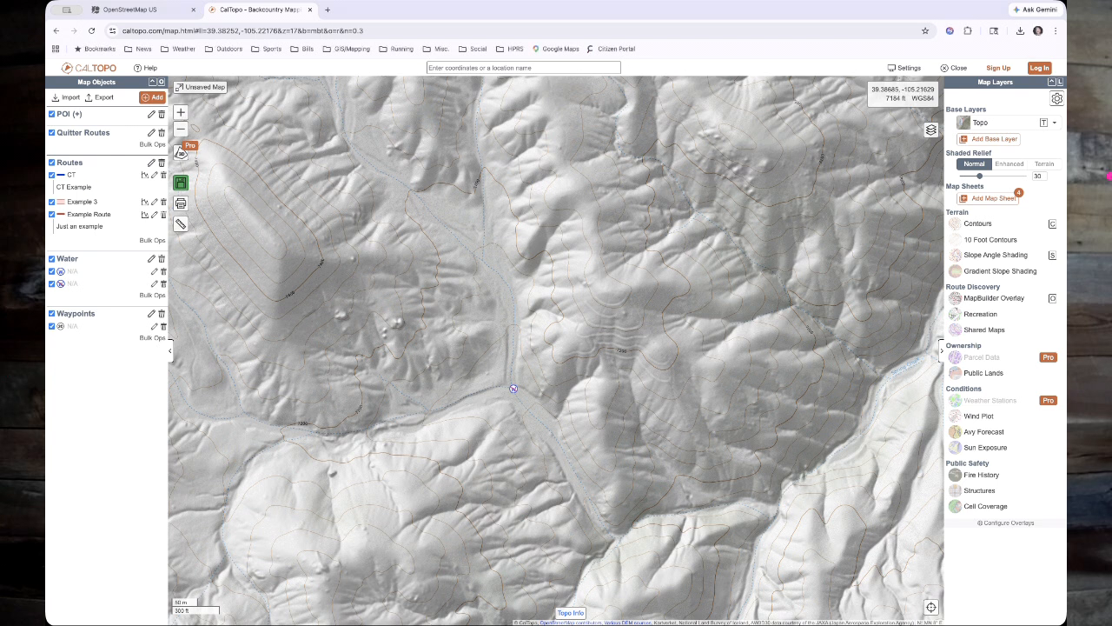
# - Open the first marker in the Water folder for editing and enter "Good Water Flow." as its description
pyautogui.click(72, 271)
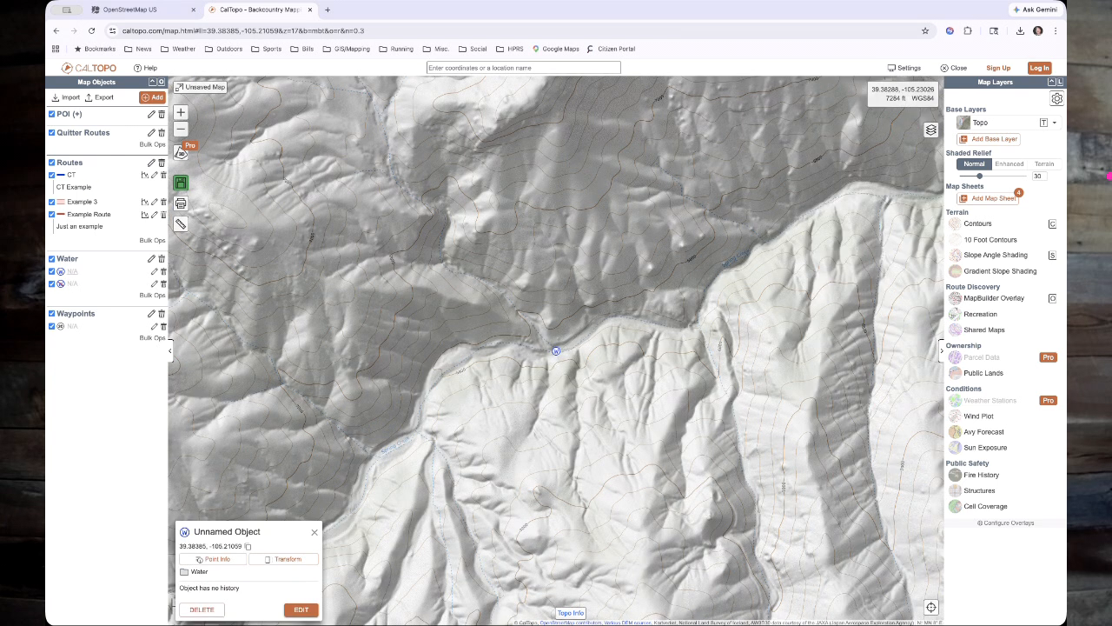
pyautogui.click(301, 609)
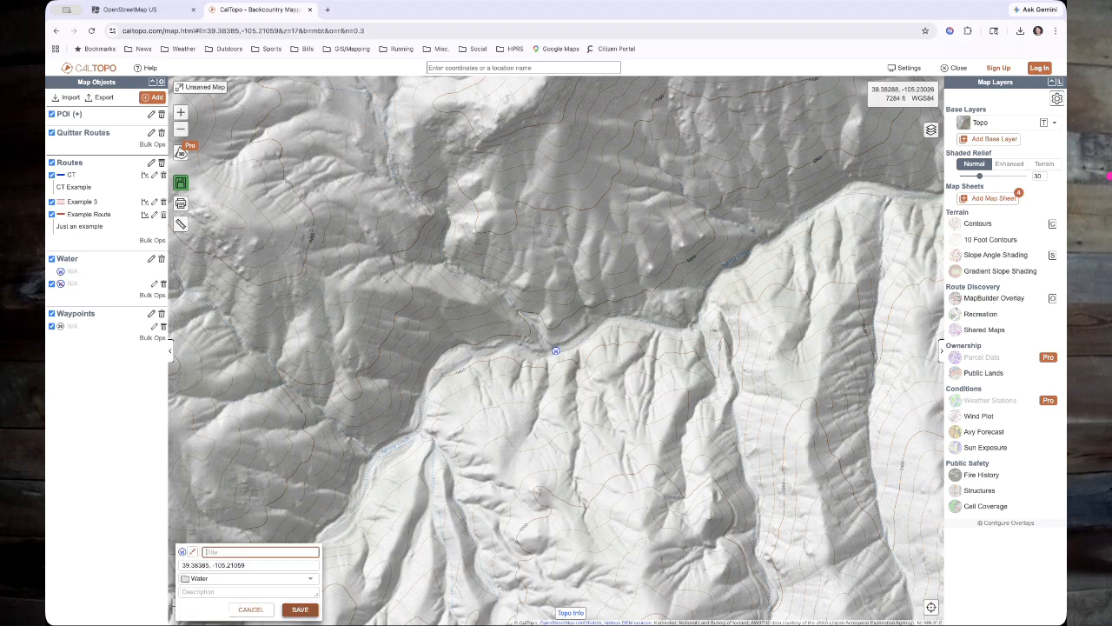
pyautogui.write('Good Water')
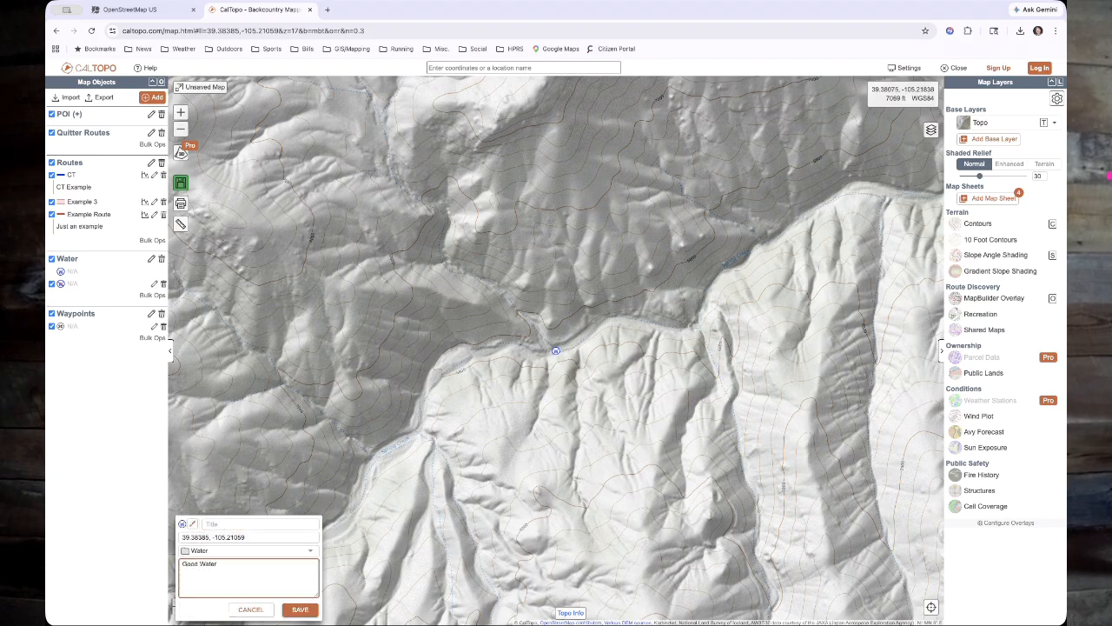
pyautogui.write(' Flow.')
# - Replace the first water marker's description with "Trickle" and save it
pyautogui.press('BackSpace')
pyautogui.press('BackSpace')
pyautogui.press('BackSpace')
pyautogui.press('BackSpace')
pyautogui.press('BackSpace')
pyautogui.press('BackSpace')
pyautogui.press('BackSpace')
pyautogui.press('BackSpace')
pyautogui.press('BackSpace')
pyautogui.press('BackSpace')
pyautogui.press('BackSpace')
pyautogui.press('BackSpace')
pyautogui.press('BackSpace')
pyautogui.press('BackSpace')
pyautogui.press('BackSpace')
pyautogui.press('BackSpace')
pyautogui.write('Trickle')
pyautogui.click(300, 609)
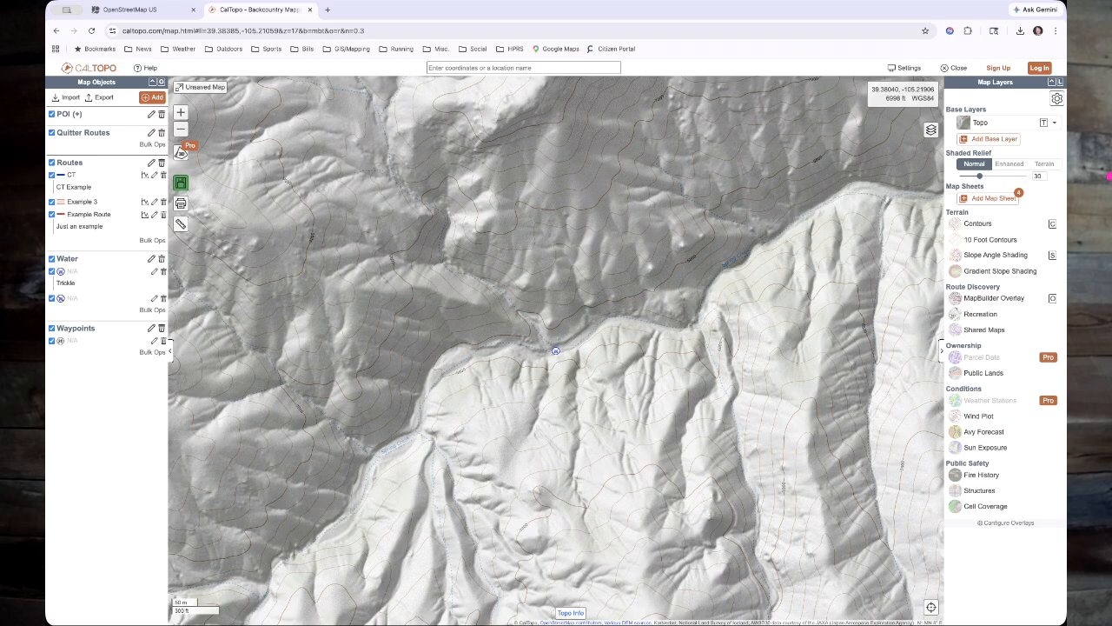
# - Clear the description of the first water marker and save it
pyautogui.click(155, 271)
pyautogui.click(212, 592)
pyautogui.hotkey('ctrl', 'a')
pyautogui.press('BackSpace')
pyautogui.click(300, 610)
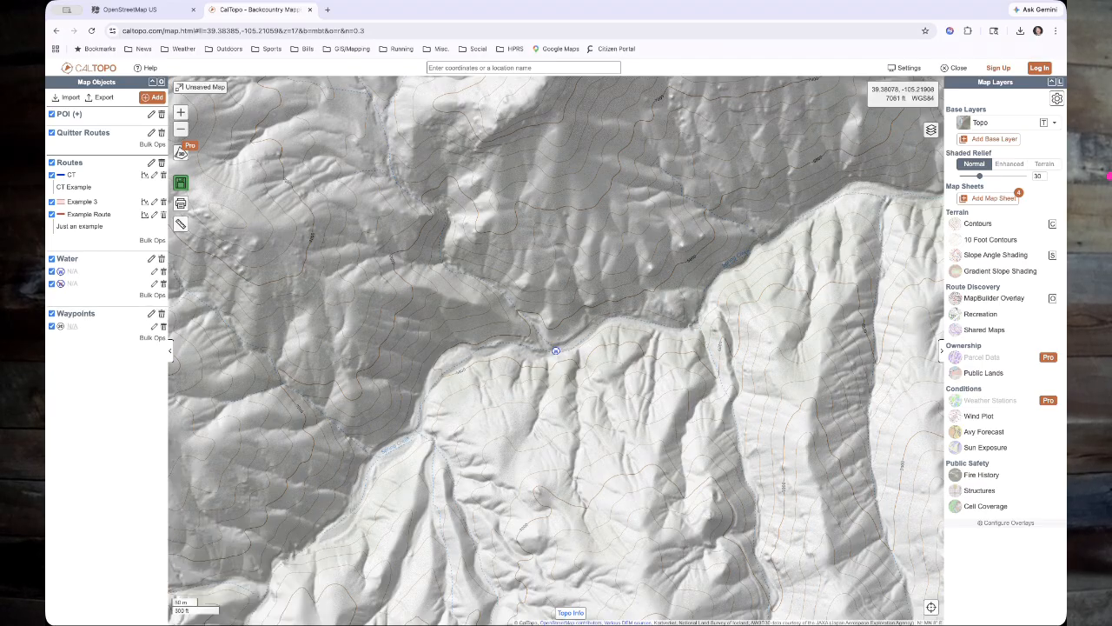
# - Add a marker on the trail within the highlighted Example 3 route, at 39.40505, -105.21459
pyautogui.scroll(-2, 341, 384)
pyautogui.moveTo(345, 383); pyautogui.dragTo(605, 522)
pyautogui.moveTo(401, 177); pyautogui.dragTo(452, 458)
pyautogui.moveTo(464, 256); pyautogui.dragTo(300, 431)
pyautogui.scroll(2, 300, 430)
pyautogui.moveTo(735, 146); pyautogui.dragTo(764, 240)
pyautogui.scroll(-2, 765, 238)
pyautogui.scroll(1, 768, 235)
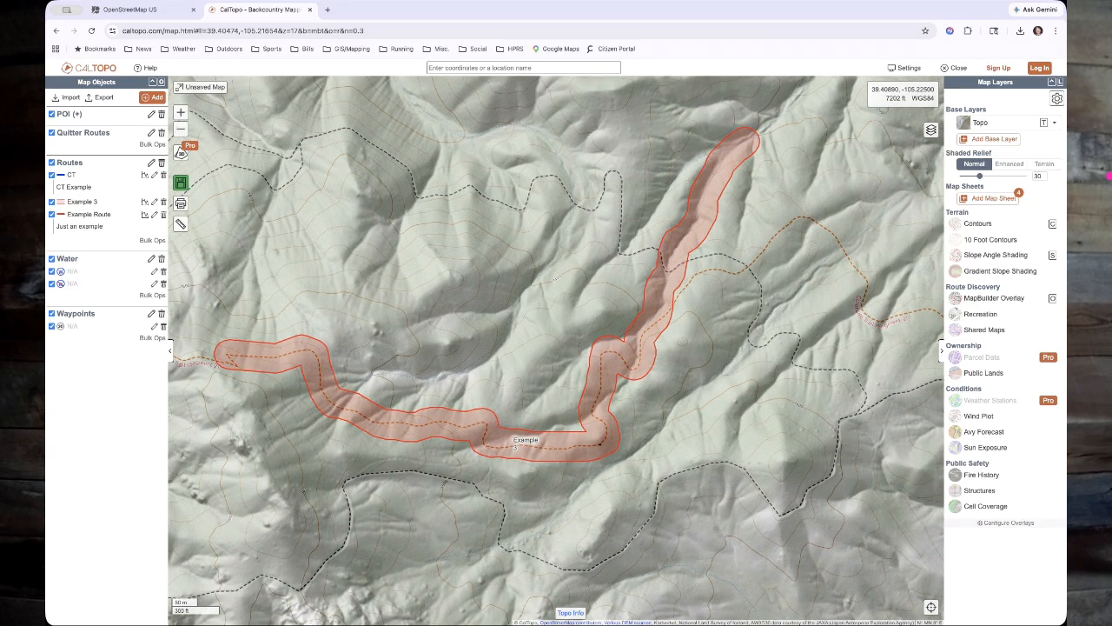
pyautogui.click(153, 96)
pyautogui.click(166, 123)
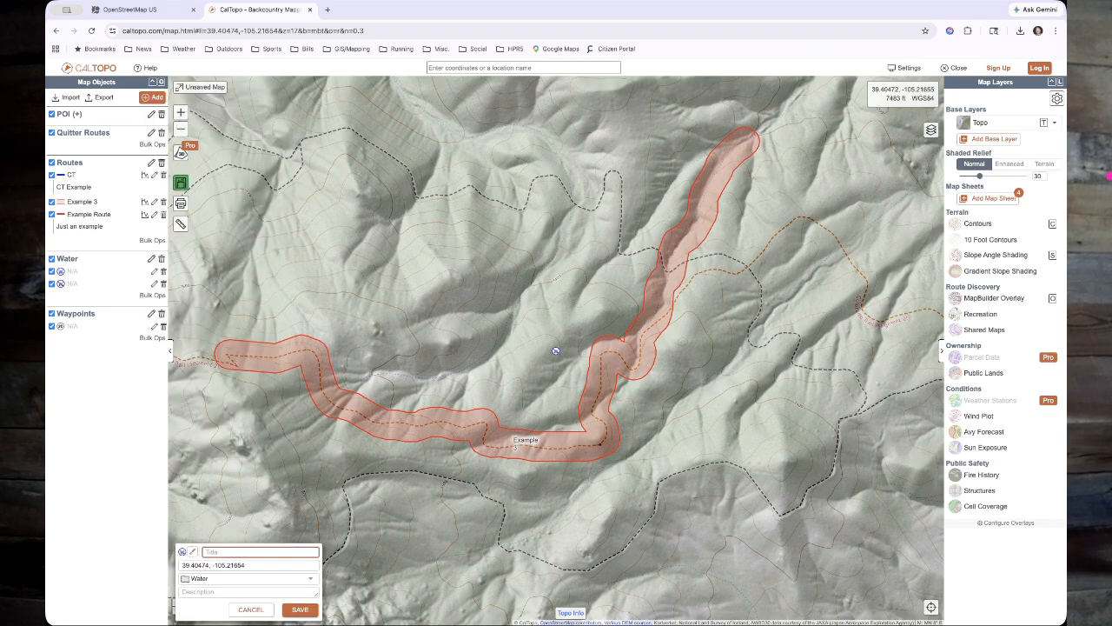
pyautogui.moveTo(555, 350)
pyautogui.mouseDown()
pyautogui.moveTo(610, 327)
pyautogui.moveTo(663, 276)
pyautogui.moveTo(644, 332)
pyautogui.mouseUp()
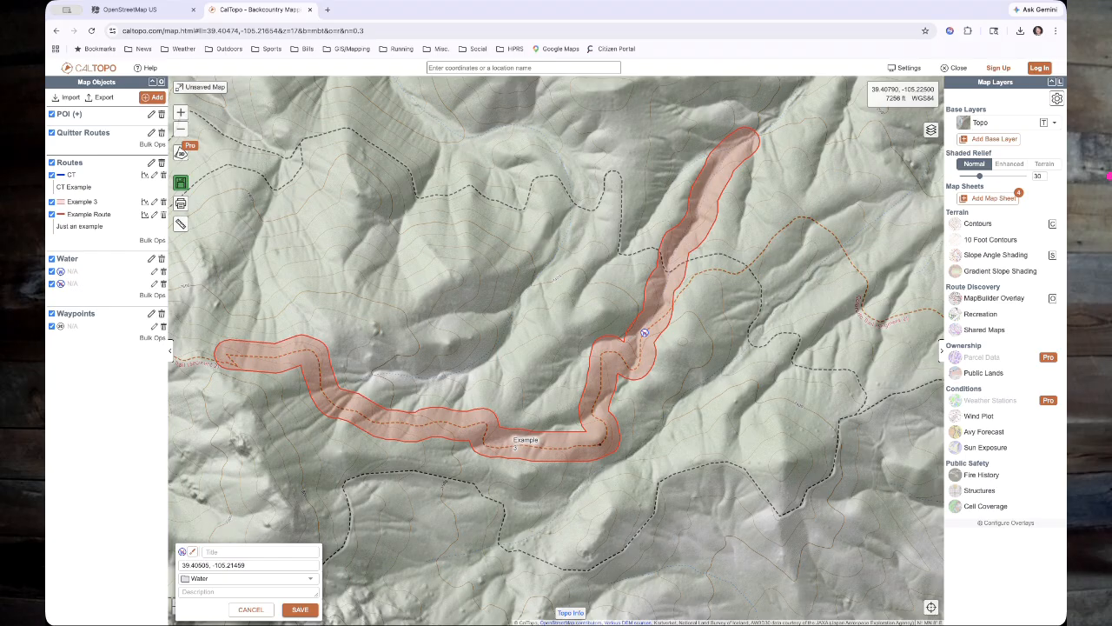
# - Change the trail marker's icon to the red circled letter Q and save it in the Water folder
pyautogui.click(192, 552)
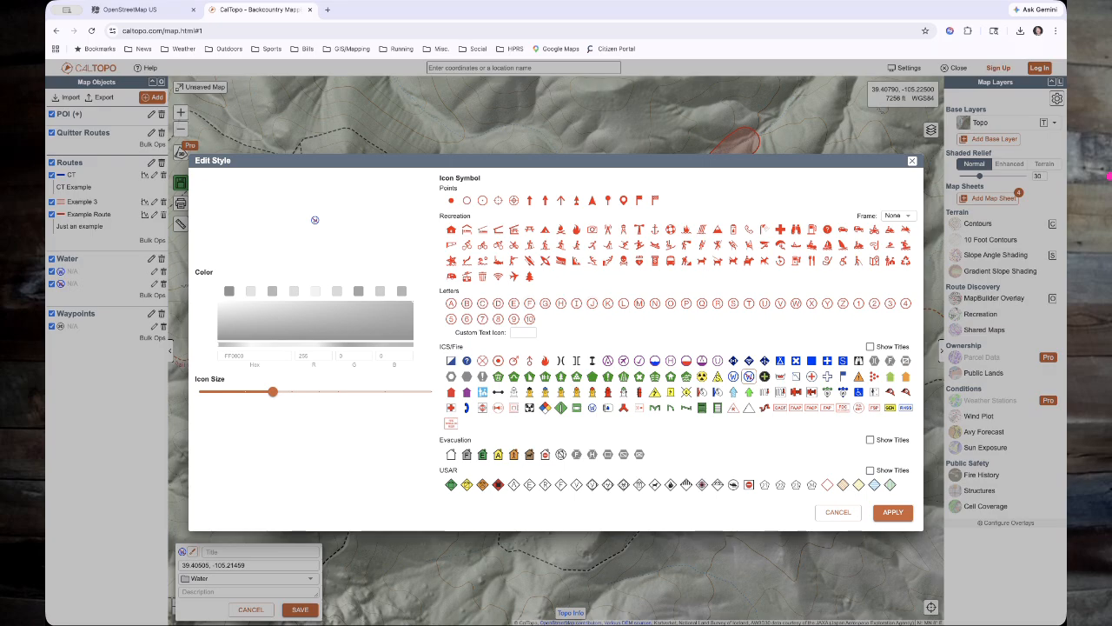
pyautogui.click(703, 303)
pyautogui.click(893, 512)
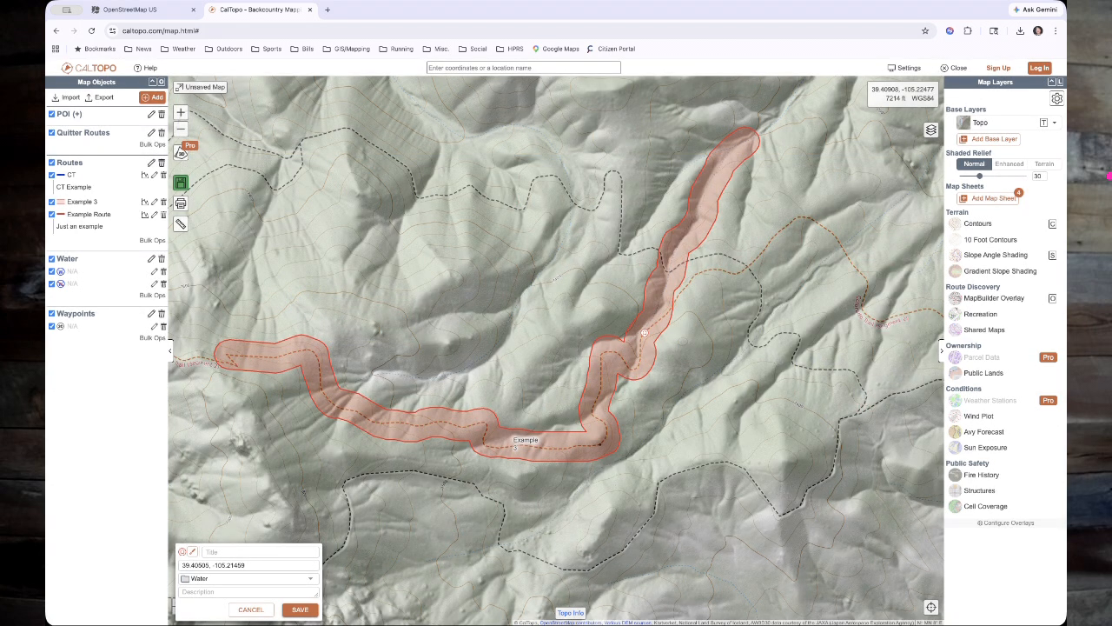
pyautogui.click(152, 97)
pyautogui.click(166, 123)
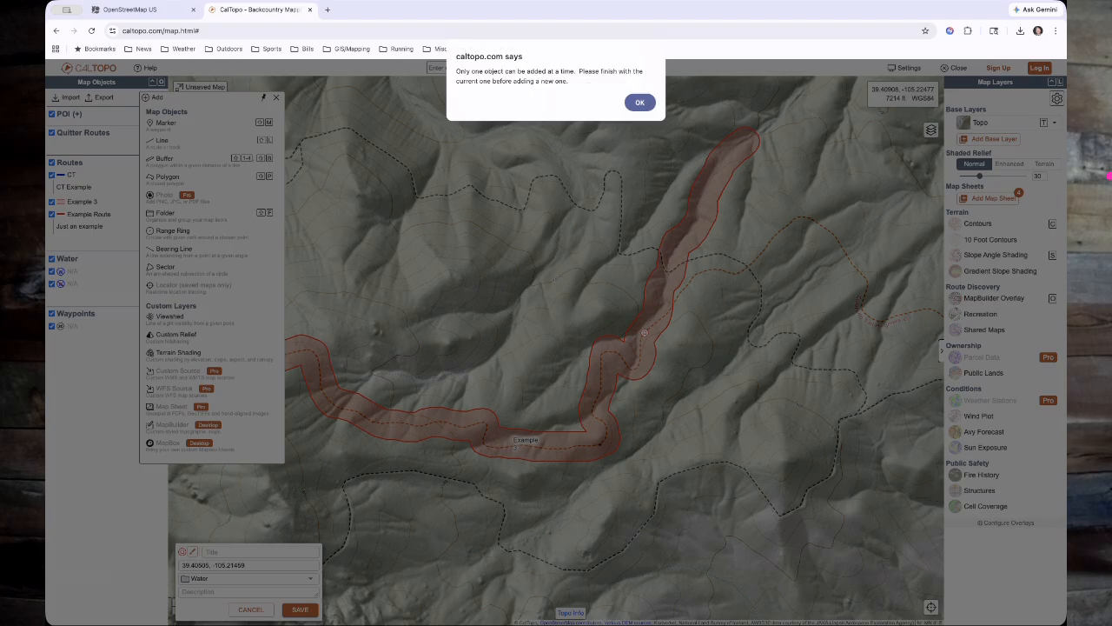
pyautogui.press('Return')
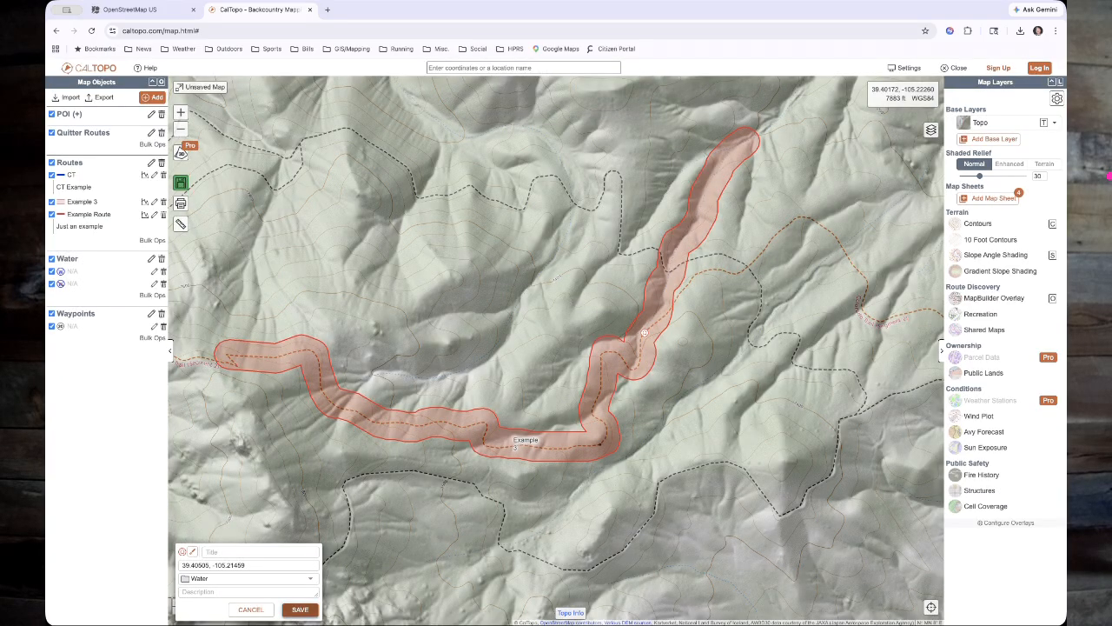
pyautogui.click(300, 609)
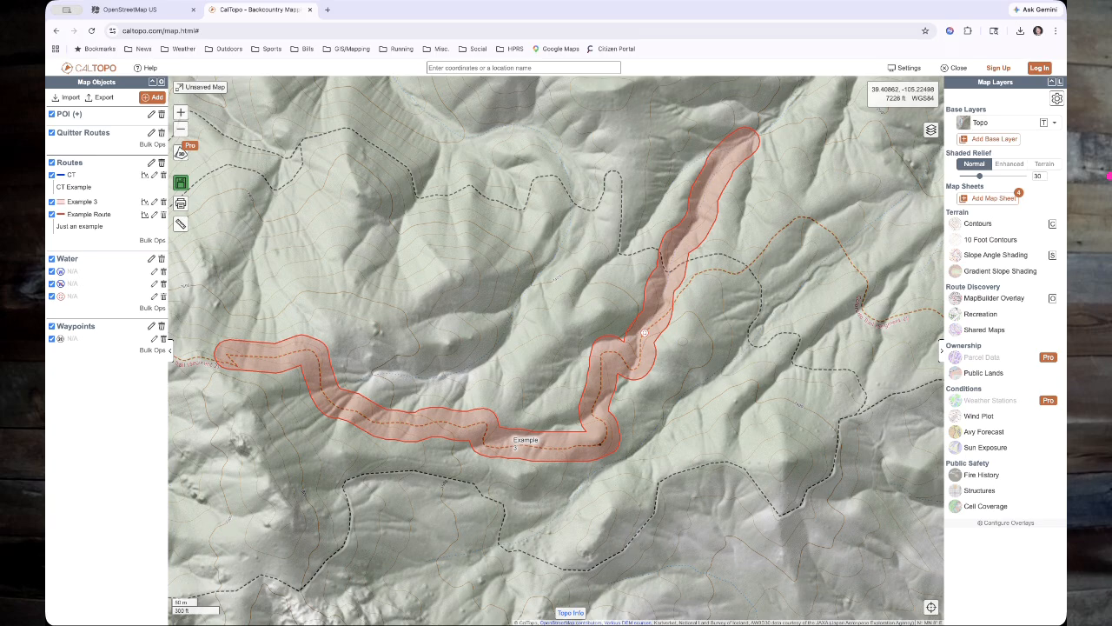
pyautogui.click(152, 97)
pyautogui.click(161, 140)
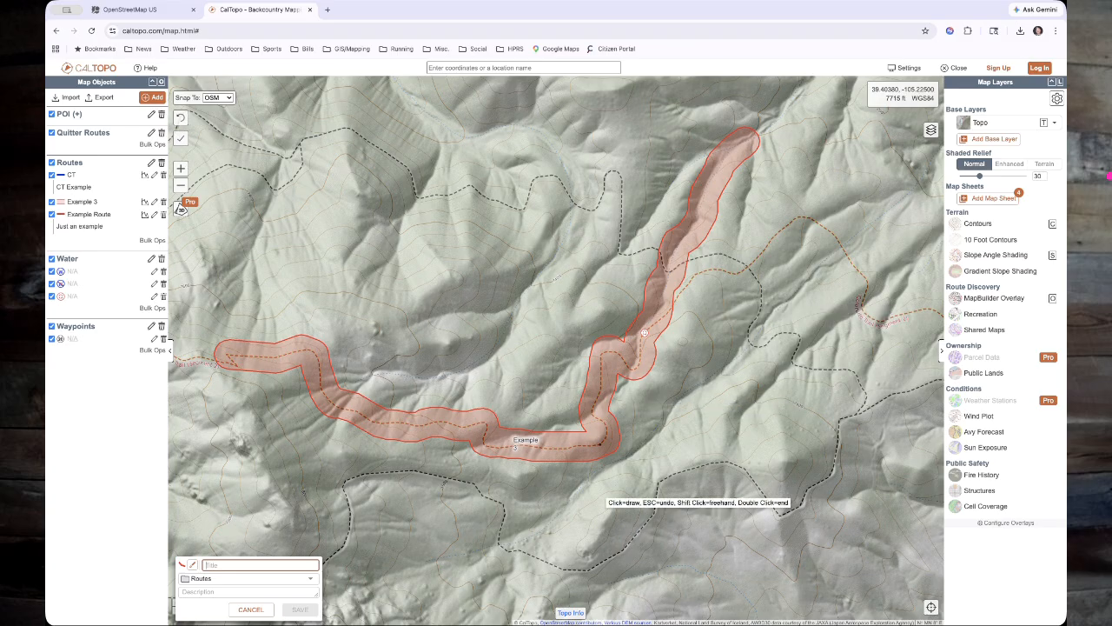
pyautogui.press('Escape')
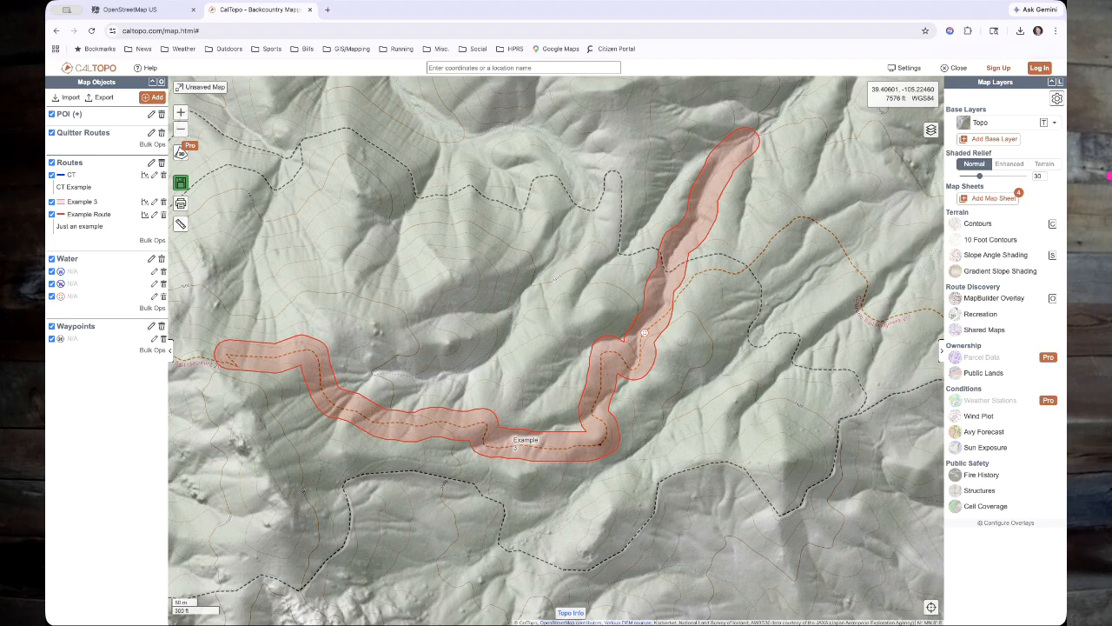
# - Enter "Colorado Trail. Head East to Gudy Gaskill Bridge, then south on Road." as the red Q marker's description
pyautogui.click(155, 297)
pyautogui.click(248, 592)
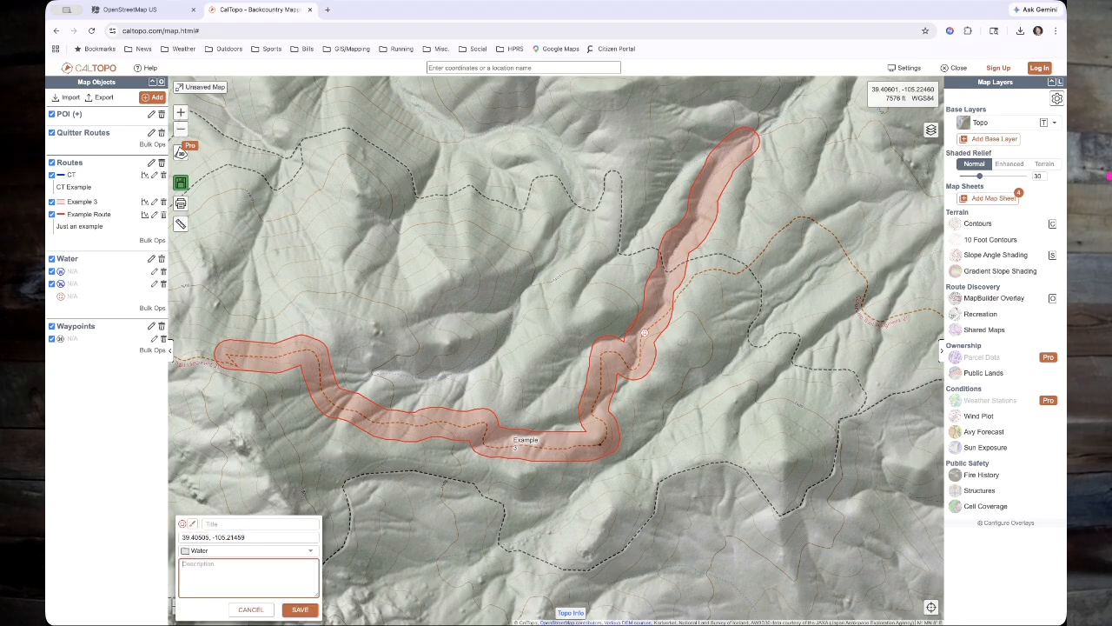
pyautogui.write('Colorado Trail. Head East to Gudy Gaskill Bridge. then south on')
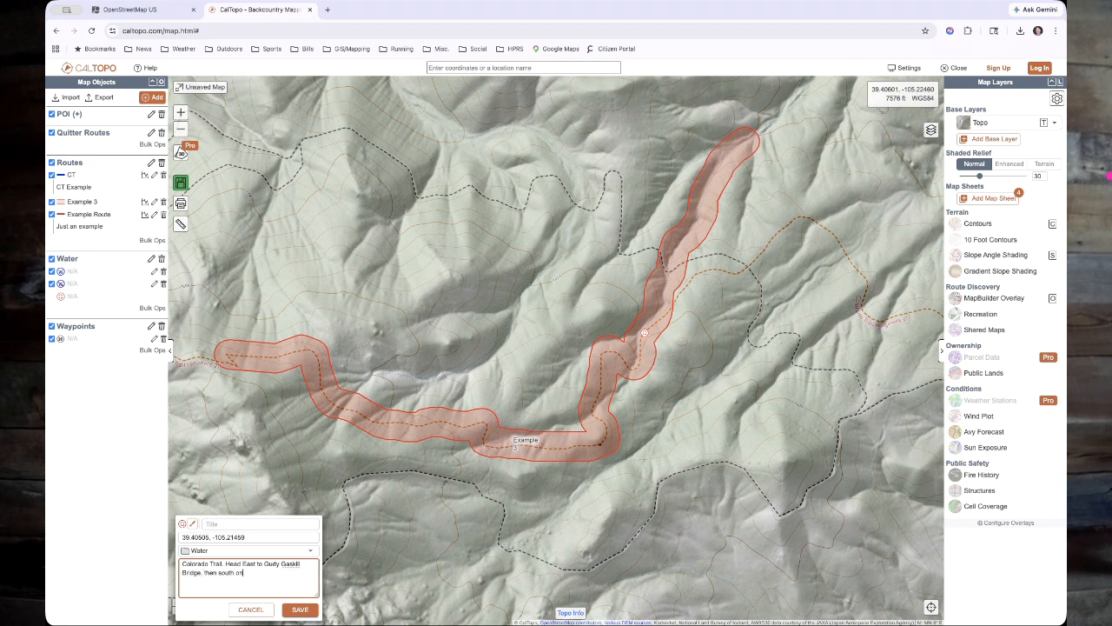
pyautogui.write(' Road. ')
# - Append "-or- West to county rd and hitchhike back." to the red Q marker's description and save it
pyautogui.write('-or- West')
pyautogui.write(' to county rd and h')
pyautogui.write('itchhike')
pyautogui.write(' ba')
pyautogui.press('BackSpace')
pyautogui.press('BackSpace')
pyautogui.press('BackSpace')
pyautogui.press('BackSpace')
pyautogui.press('BackSpace')
pyautogui.press('BackSpace')
pyautogui.press('BackSpace')
pyautogui.press('BackSpace')
pyautogui.write('hike back.')
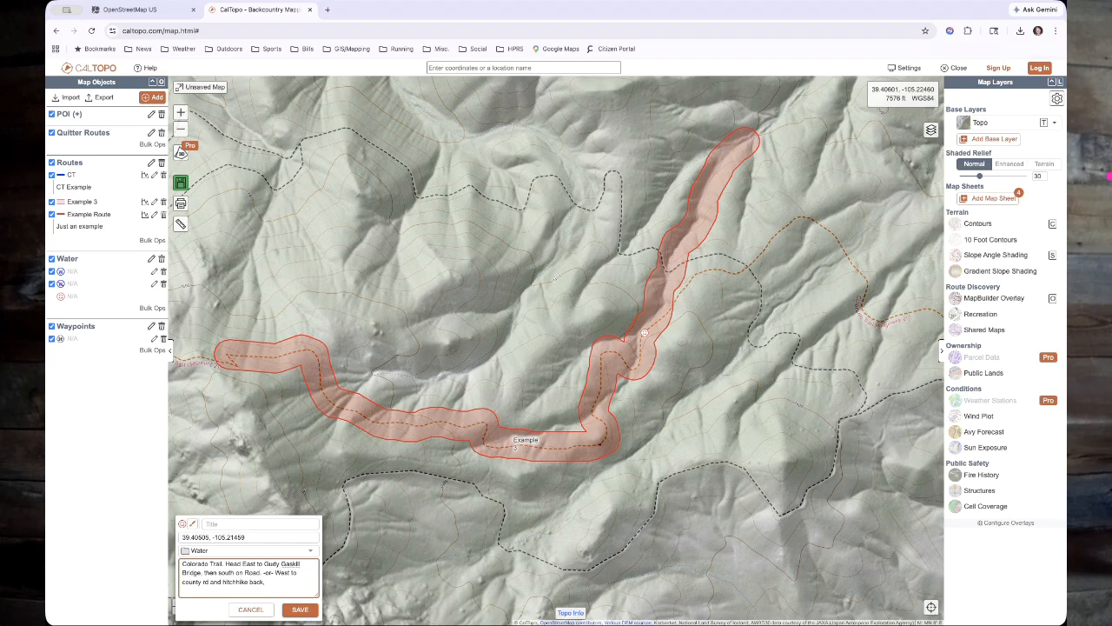
pyautogui.click(300, 610)
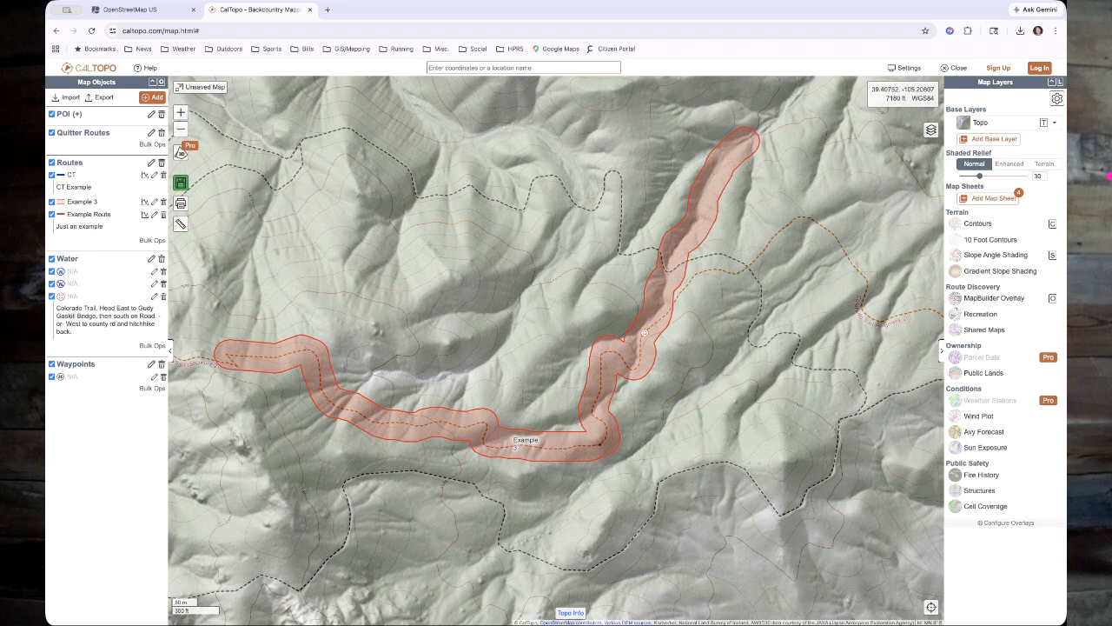
# - Set the shaded relief intensity to 100 and examine the terrain along the CT and Example Route lines
pyautogui.moveTo(979, 176)
pyautogui.mouseDown()
pyautogui.moveTo(1023, 175)
pyautogui.moveTo(961, 176)
pyautogui.moveTo(1026, 176)
pyautogui.mouseUp()
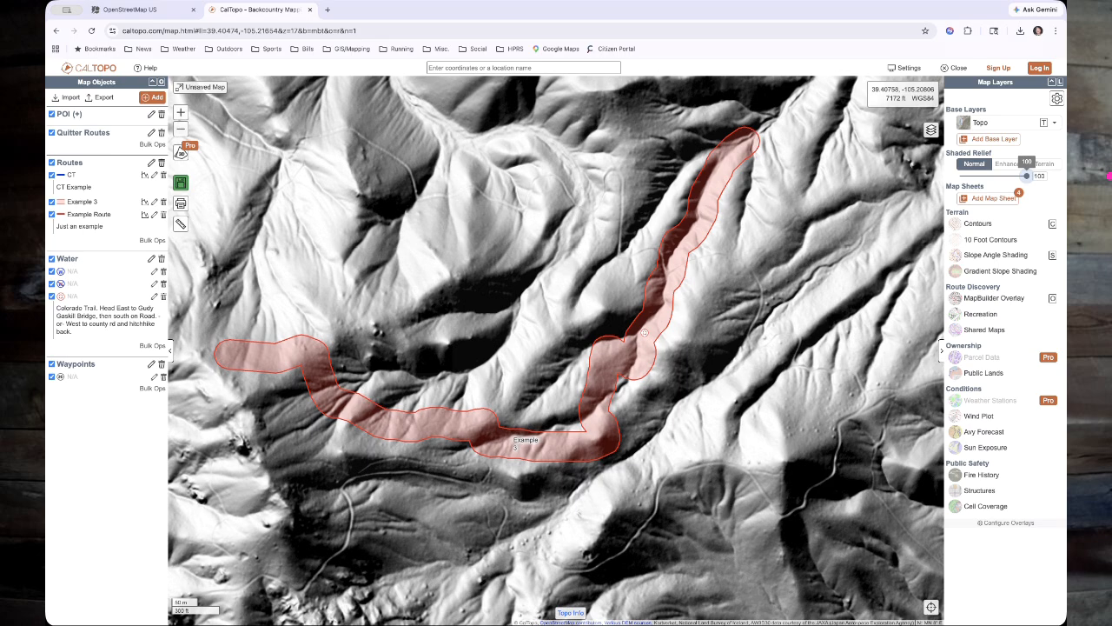
pyautogui.moveTo(313, 491); pyautogui.dragTo(791, 305)
pyautogui.moveTo(484, 372); pyautogui.dragTo(704, 389)
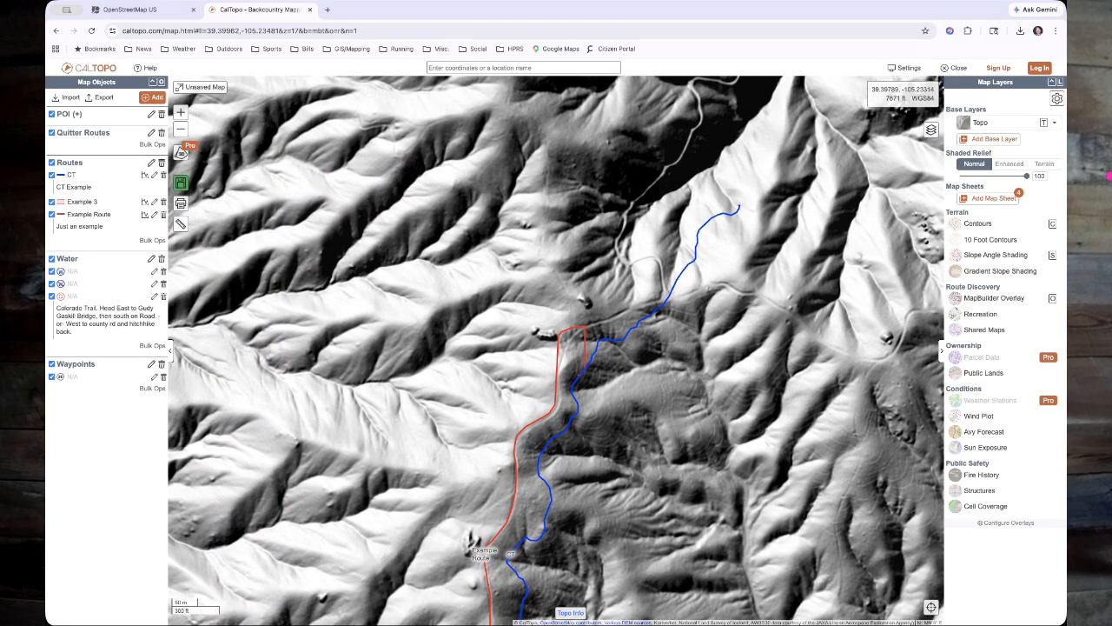
pyautogui.moveTo(633, 452); pyautogui.dragTo(677, 256)
pyautogui.moveTo(628, 529); pyautogui.dragTo(679, 296)
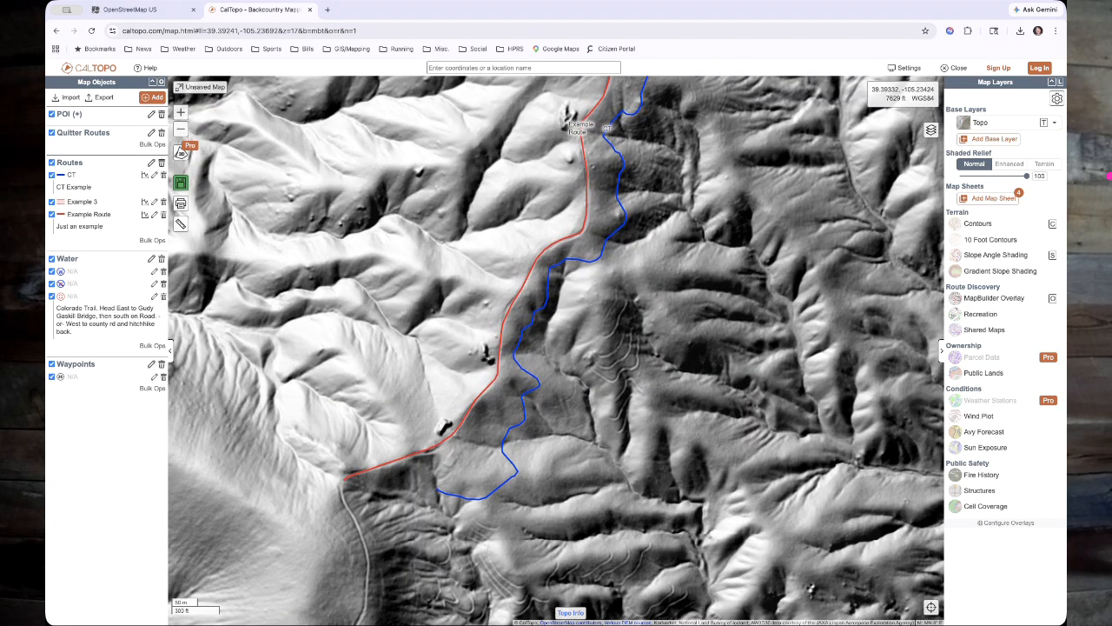
pyautogui.moveTo(570, 481); pyautogui.dragTo(677, 281)
pyautogui.moveTo(531, 261); pyautogui.dragTo(629, 286)
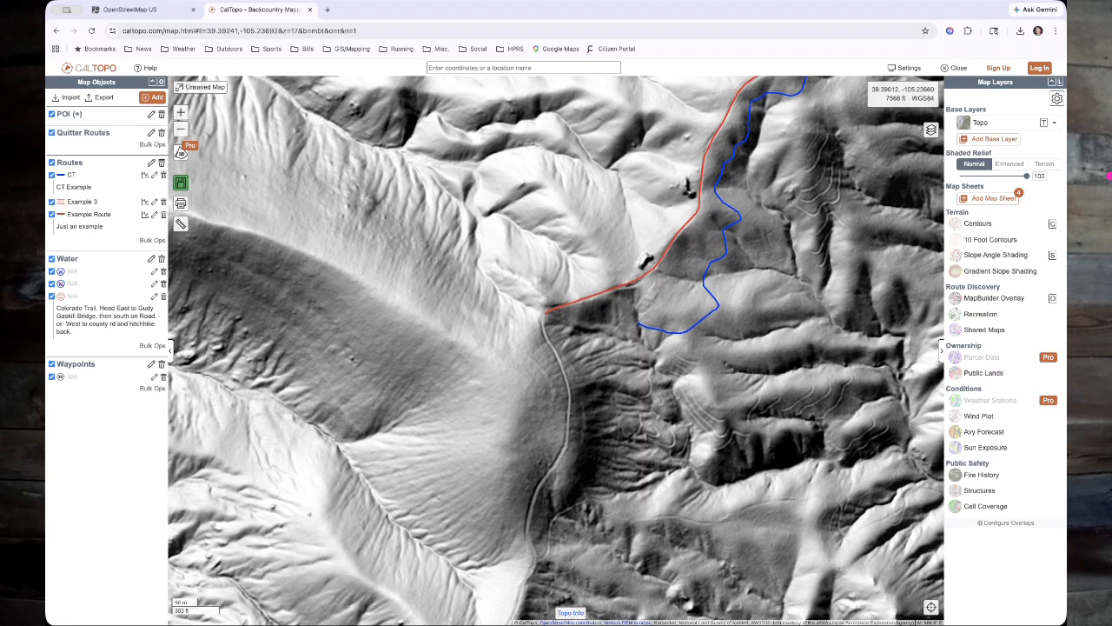
pyautogui.moveTo(318, 164); pyautogui.dragTo(593, 213)
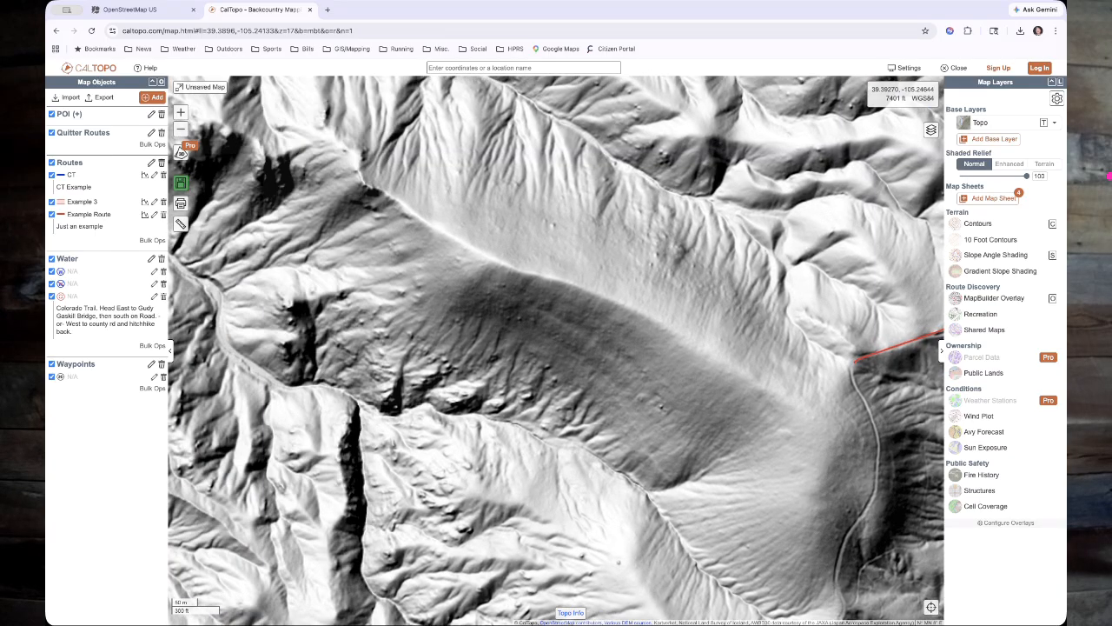
pyautogui.moveTo(730, 213); pyautogui.dragTo(356, 302)
pyautogui.moveTo(647, 144); pyautogui.dragTo(487, 373)
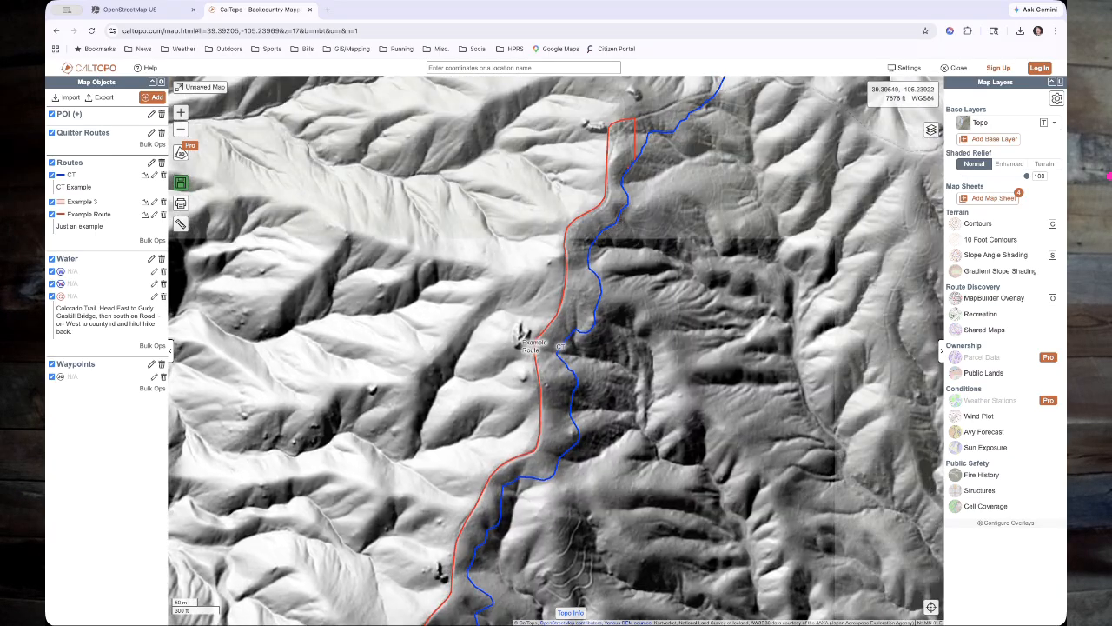
pyautogui.moveTo(641, 186); pyautogui.dragTo(511, 365)
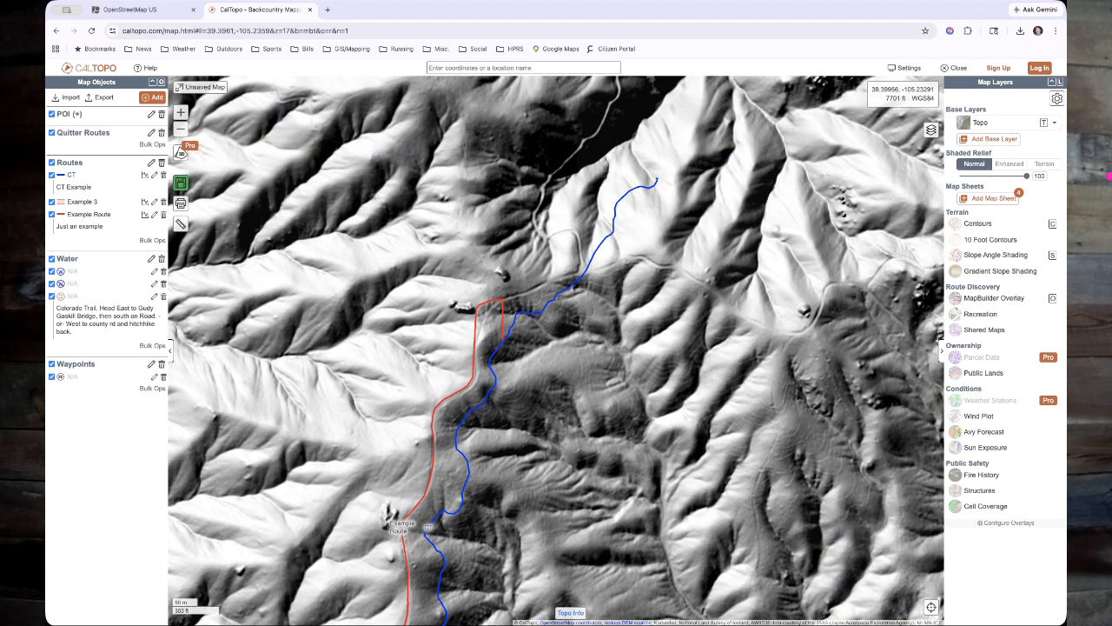
pyautogui.moveTo(629, 252); pyautogui.dragTo(612, 290)
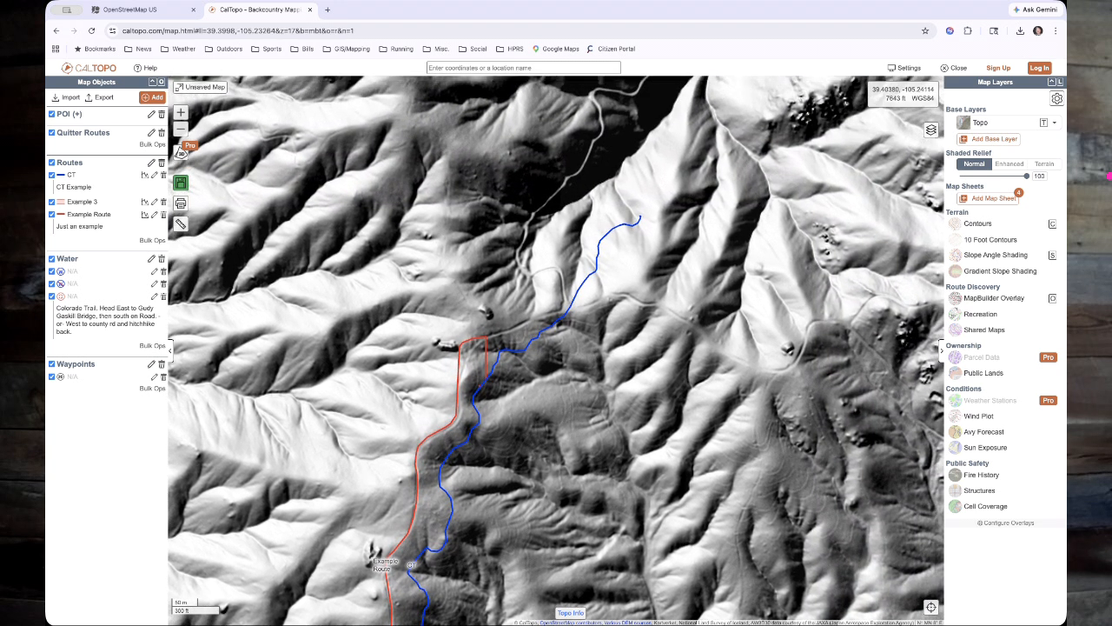
# - Add a marker beside the blue CT route at 39.40059, -105.23247 and change its icon to the orange warning triangle
pyautogui.click(153, 97)
pyautogui.click(166, 122)
pyautogui.moveTo(557, 351); pyautogui.dragTo(564, 304)
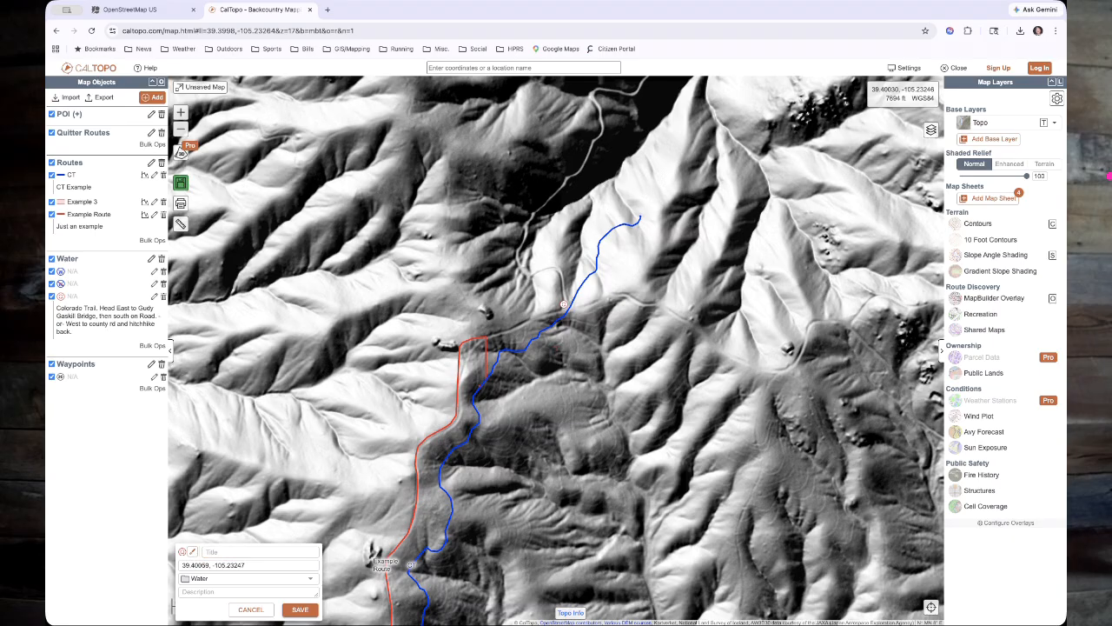
pyautogui.click(266, 579)
pyautogui.click(192, 551)
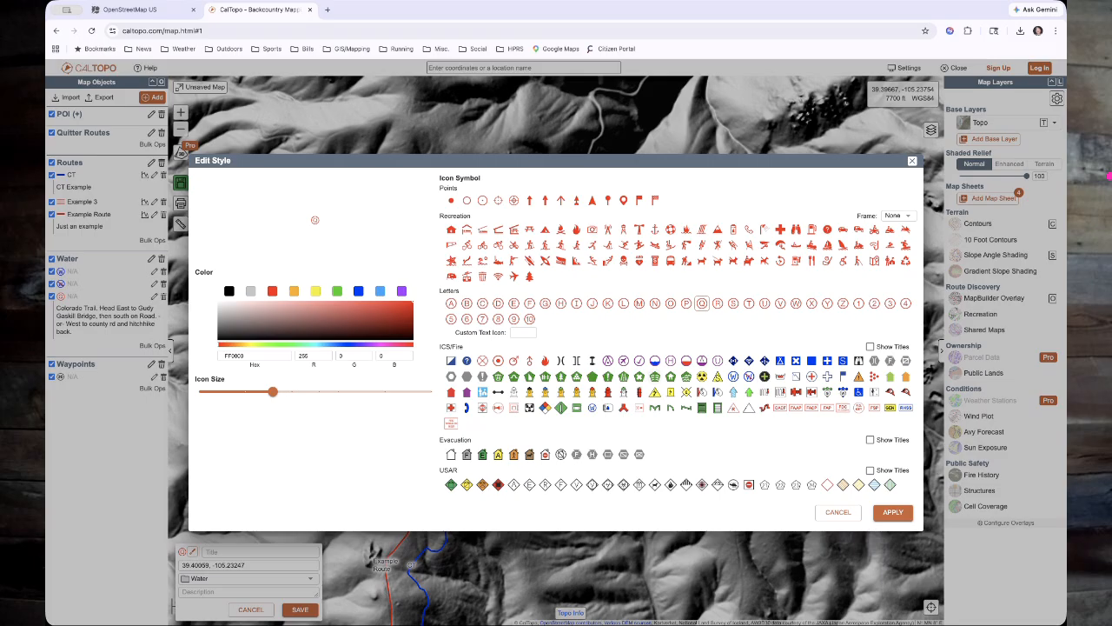
pyautogui.click(859, 375)
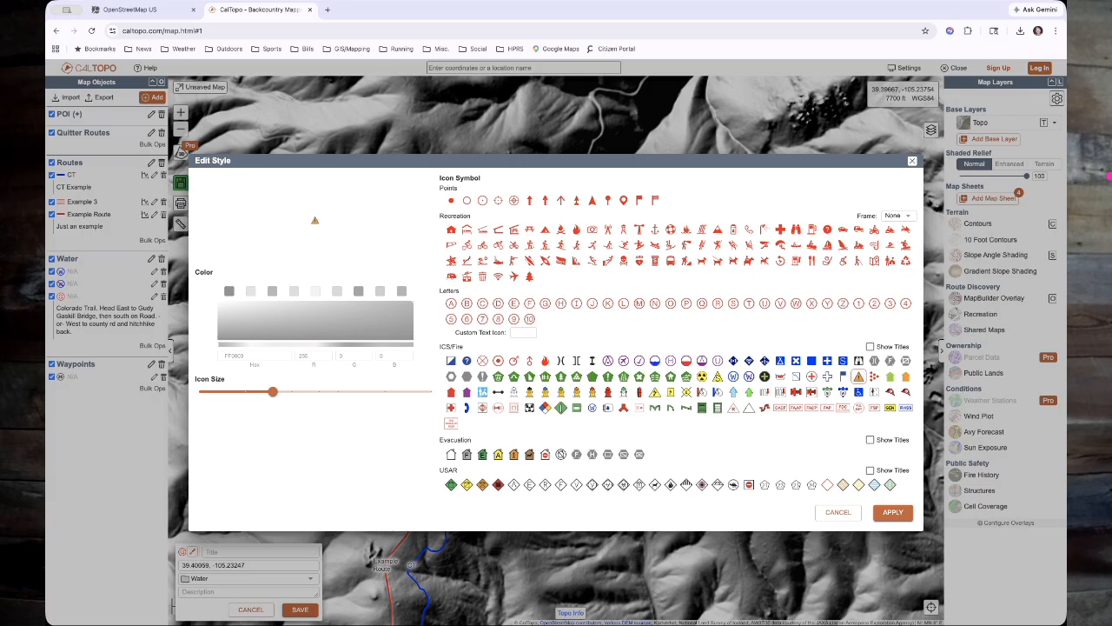
pyautogui.click(893, 512)
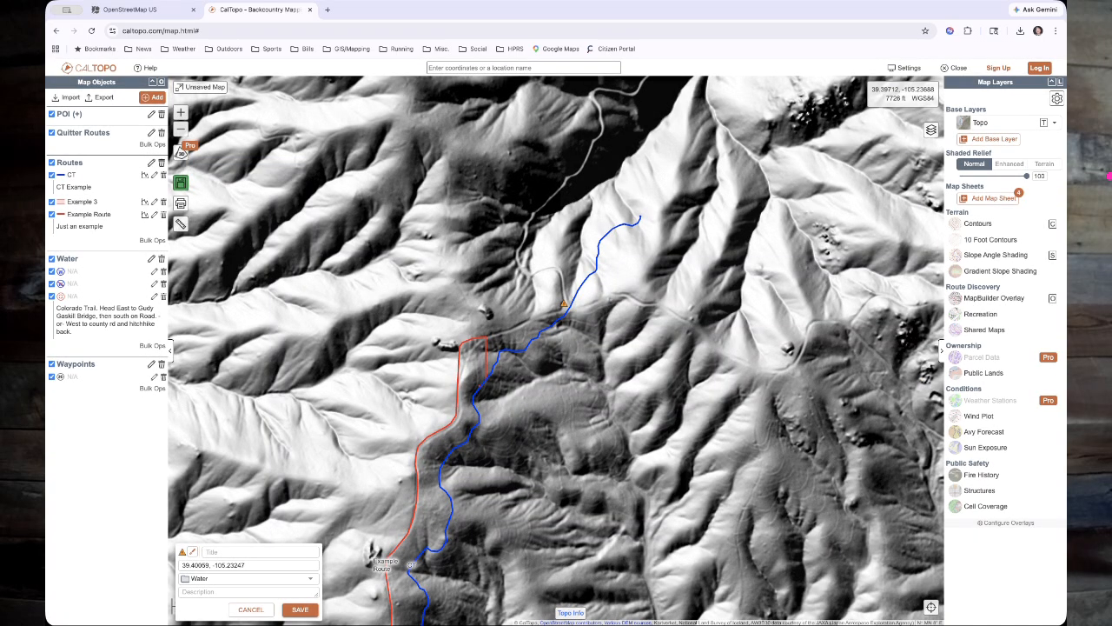
# - Title the warning triangle marker "Decision point" and assign it to the POI folder
pyautogui.click(260, 551)
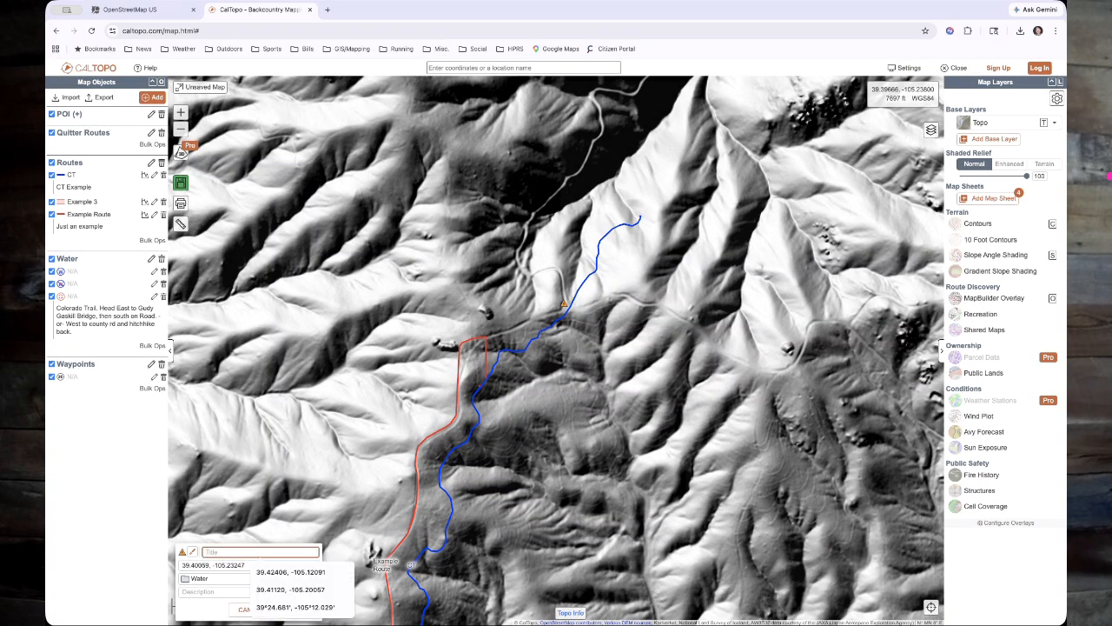
pyautogui.write('Deci')
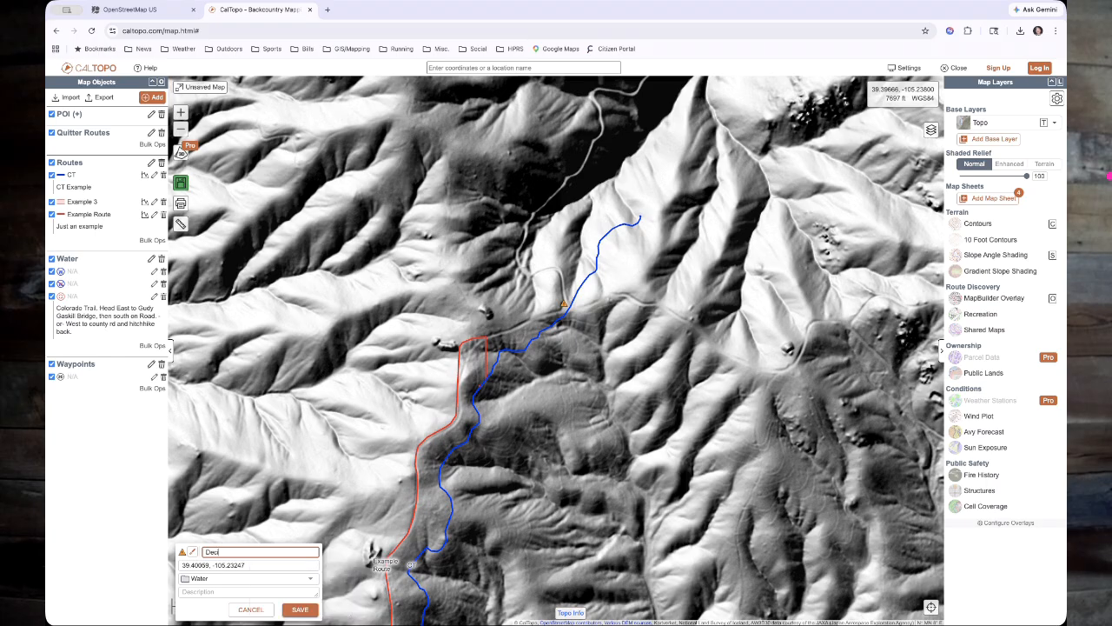
pyautogui.write('sion point')
pyautogui.press('Tab')
pyautogui.click(249, 578)
pyautogui.click(198, 578)
# - Enter "Do I want to keep going?" as the Decision point marker's description and save it
pyautogui.click(244, 592)
pyautogui.write('Do')
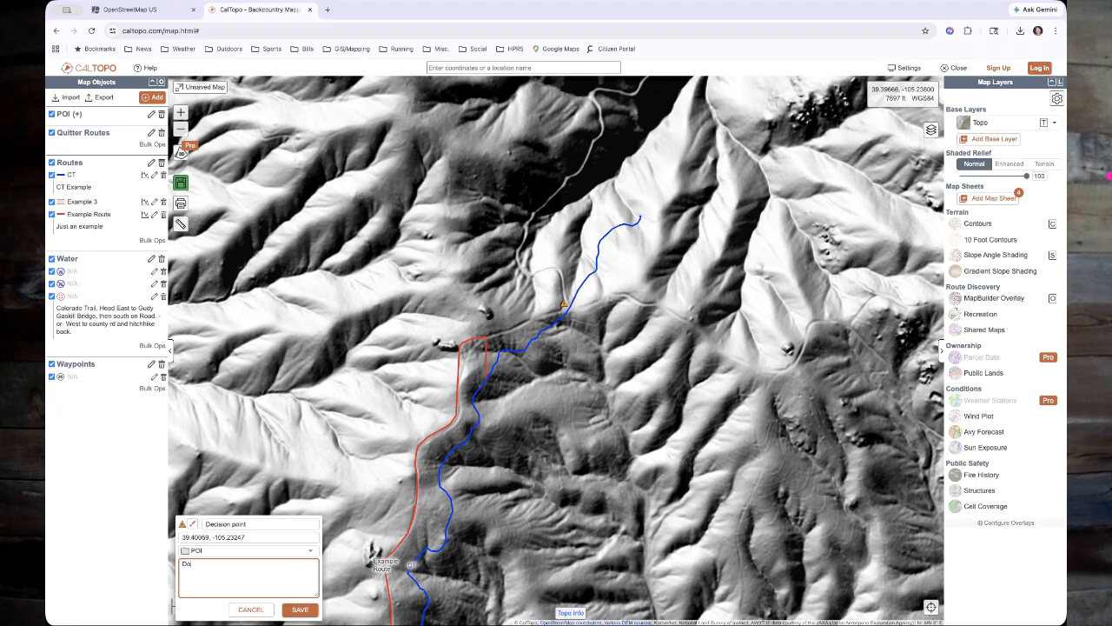
pyautogui.write(' I want to keep going?')
pyautogui.click(300, 610)
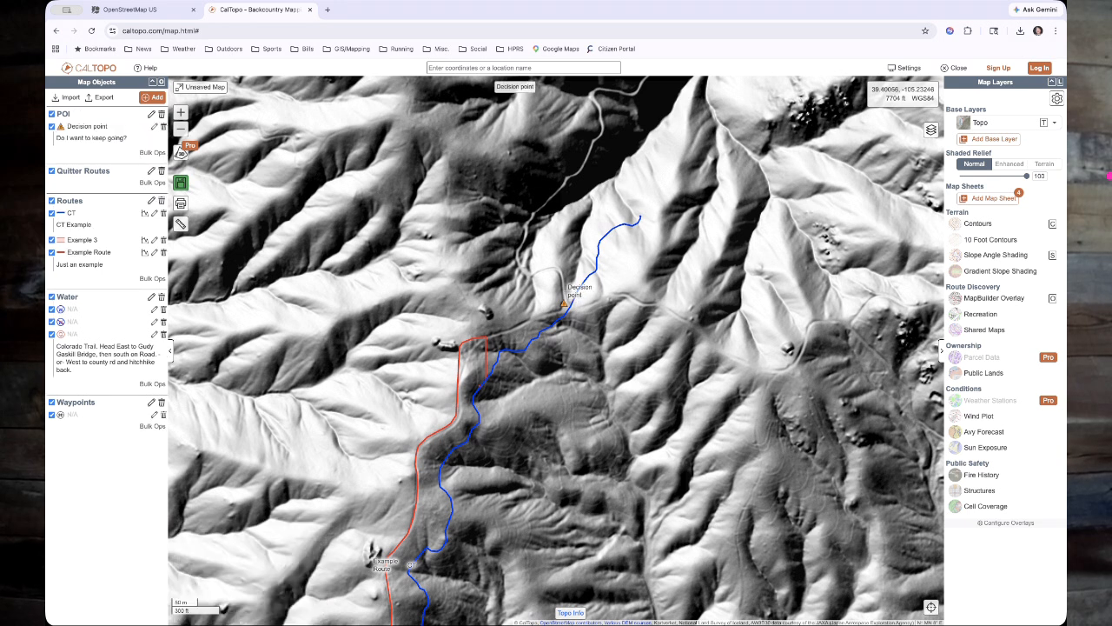
# - Set the shaded relief intensity to 30
pyautogui.scroll(-3, 682, 364)
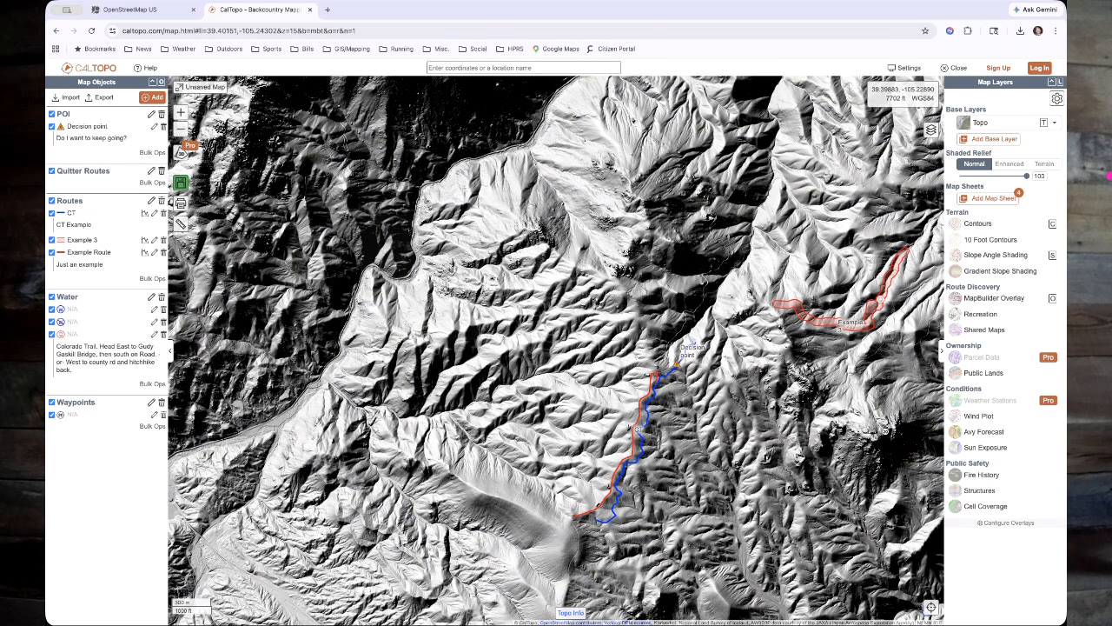
pyautogui.scroll(1, 686, 379)
pyautogui.moveTo(1027, 175); pyautogui.dragTo(979, 176)
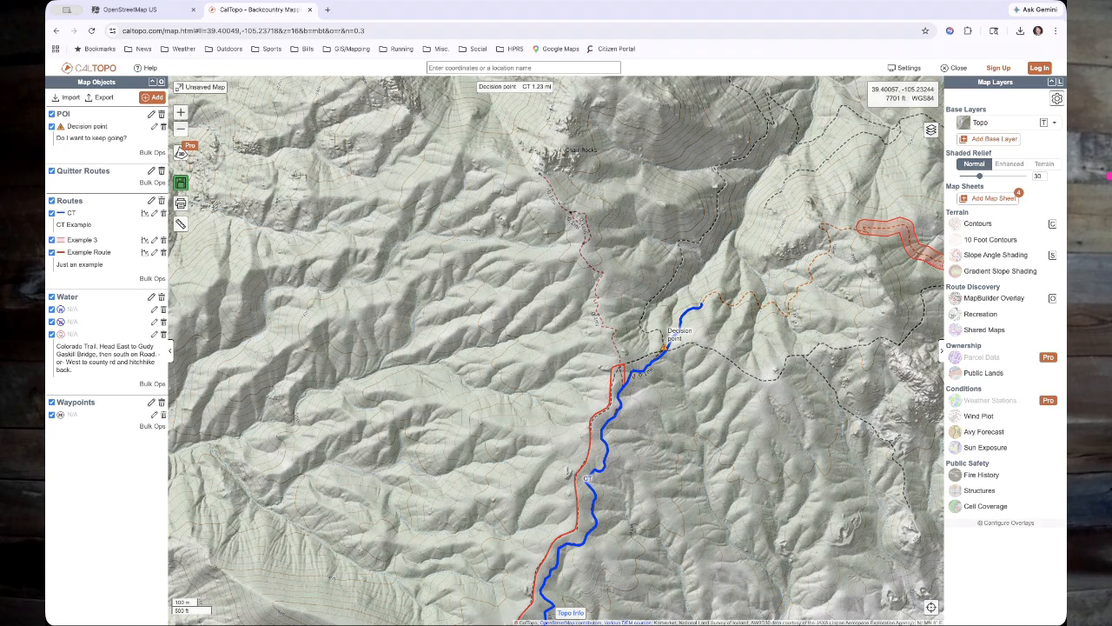
# - Add a marker on the western of the two small pits southeast of Decision point, at 39.39214, -105.22238
pyautogui.moveTo(791, 334); pyautogui.dragTo(483, 285)
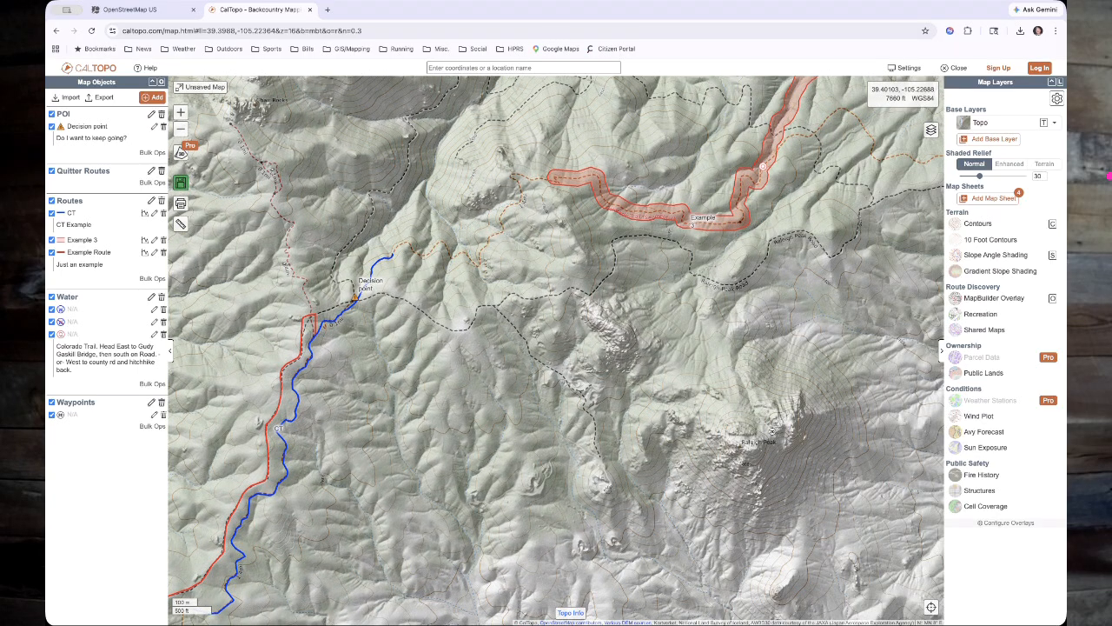
pyautogui.moveTo(745, 587); pyautogui.dragTo(539, 365)
pyautogui.moveTo(538, 365); pyautogui.dragTo(632, 402)
pyautogui.scroll(2, 599, 426)
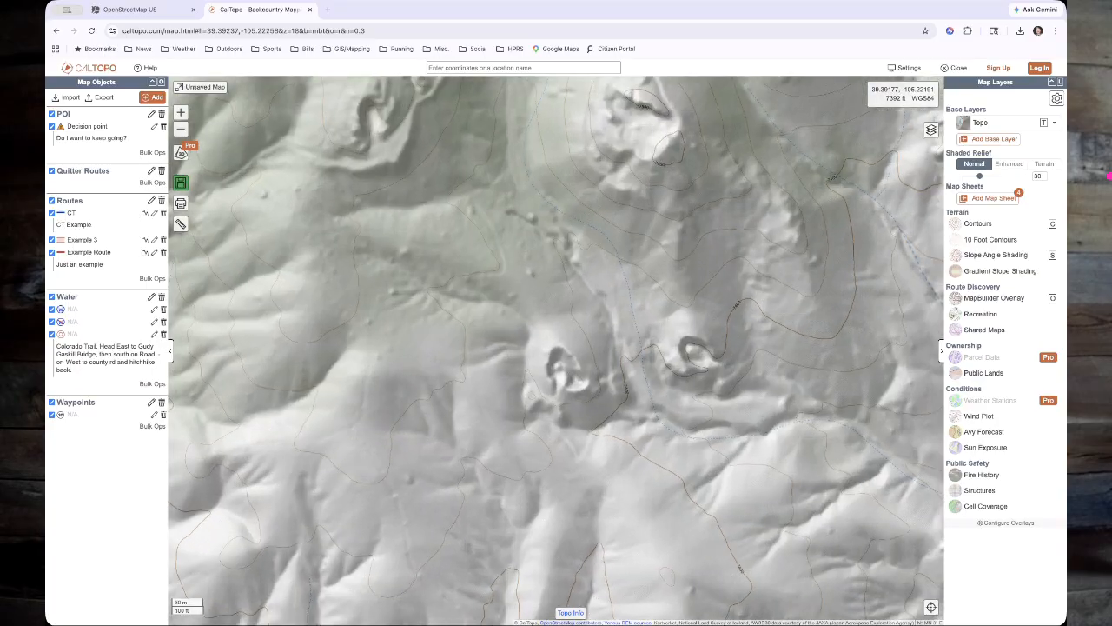
pyautogui.click(152, 98)
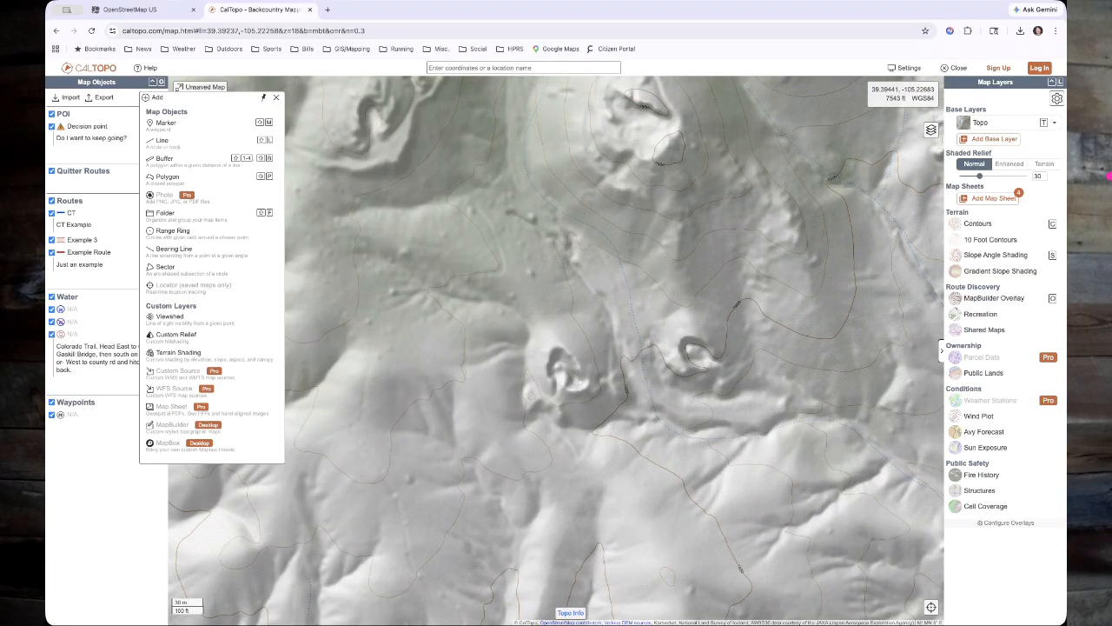
pyautogui.click(173, 125)
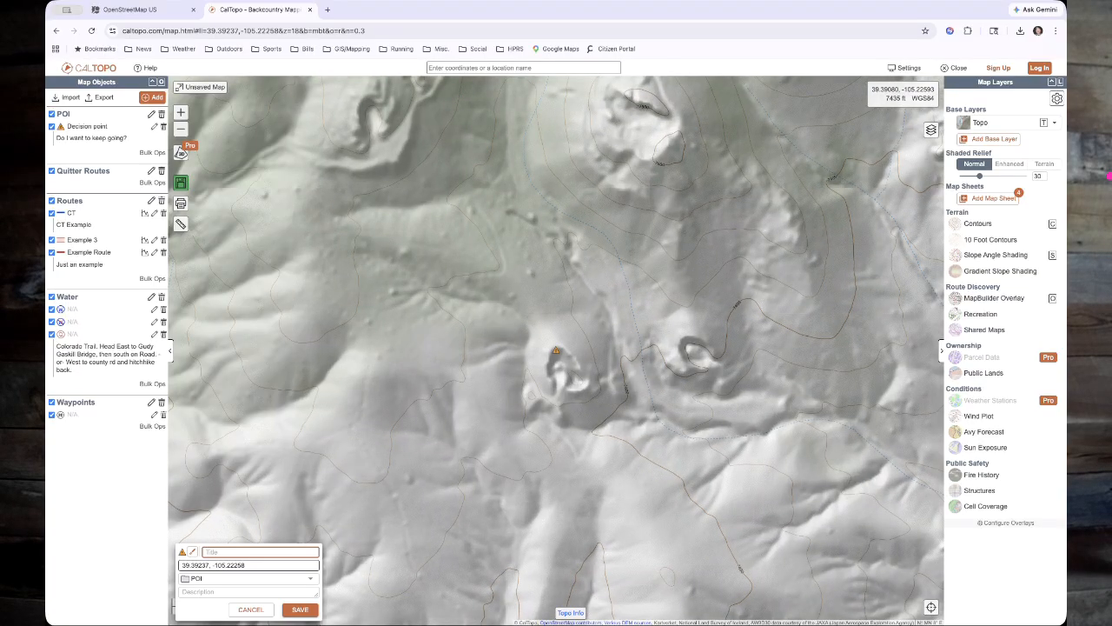
pyautogui.moveTo(556, 350); pyautogui.dragTo(576, 378)
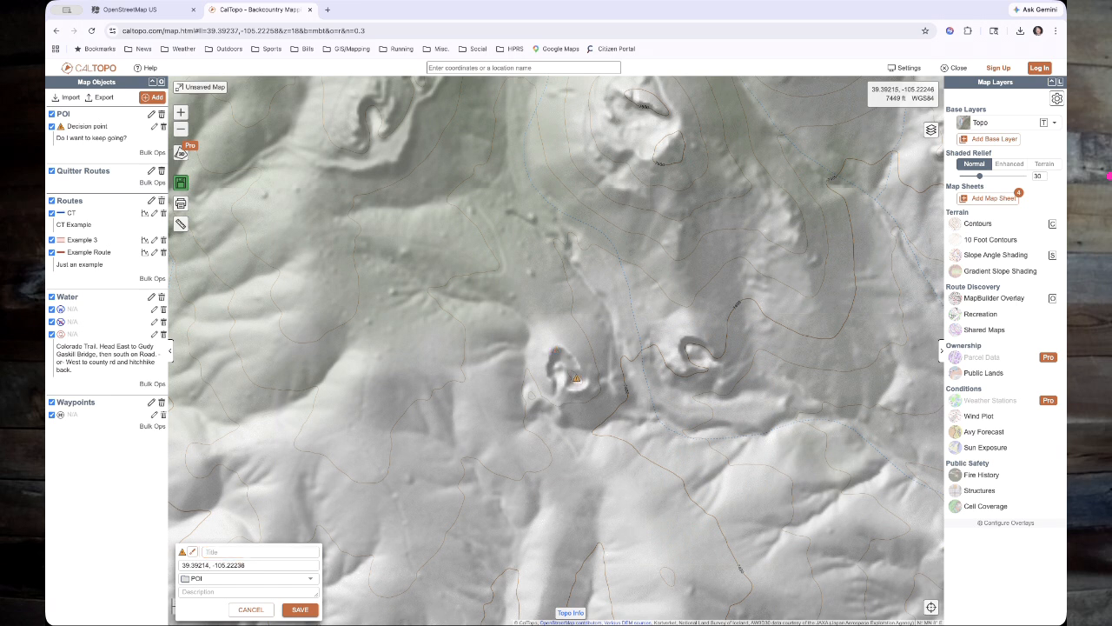
# - Title the pit marker "Mine" and save it in the POI folder
pyautogui.click(264, 551)
pyautogui.write('Mine')
pyautogui.press('Return')
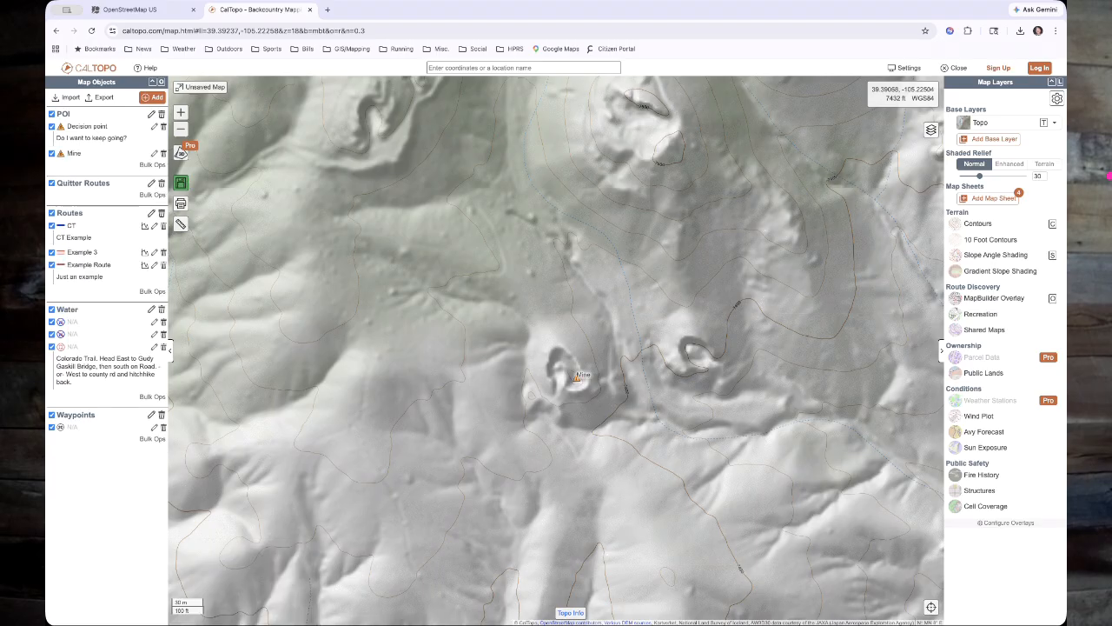
# - Start another marker in the POI folder and style it as a solid dot in black (000000)
pyautogui.click(153, 97)
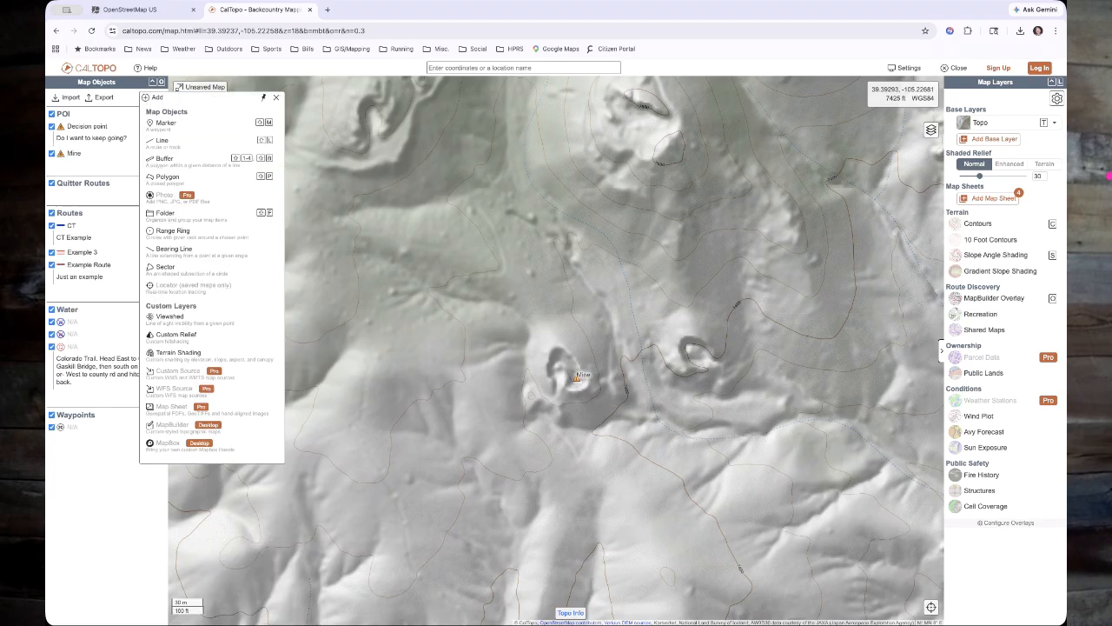
pyautogui.click(168, 122)
pyautogui.click(192, 553)
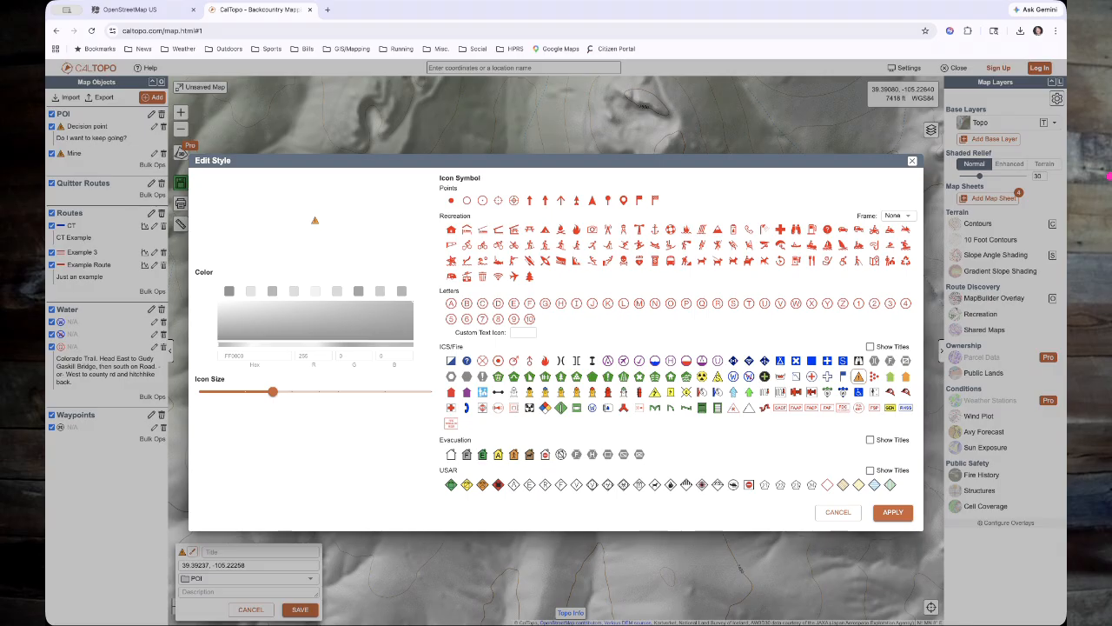
pyautogui.click(451, 201)
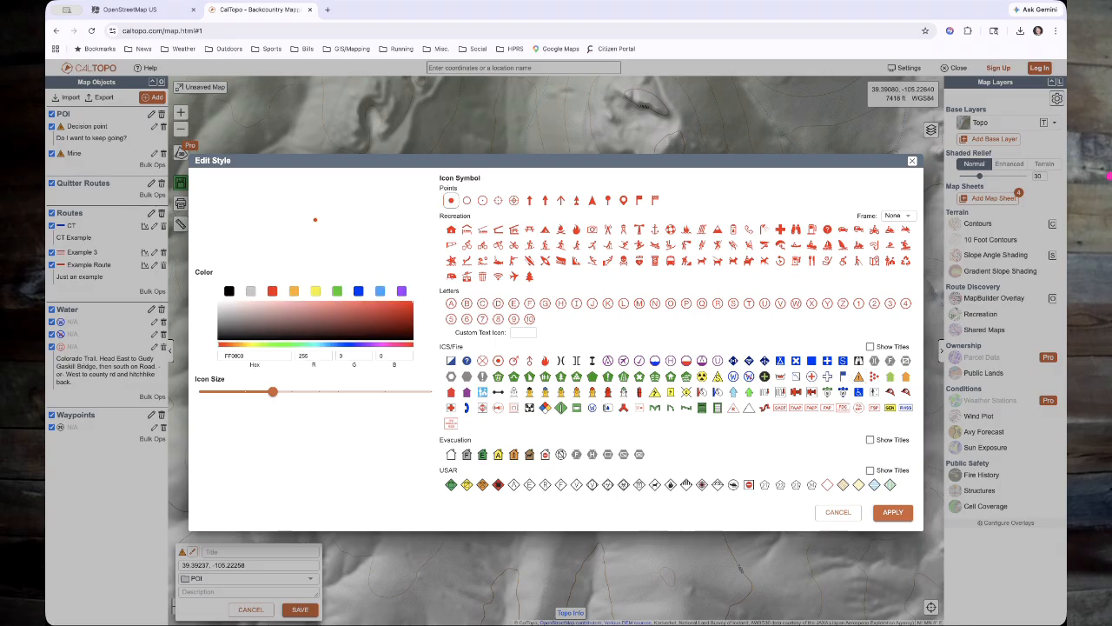
pyautogui.click(229, 291)
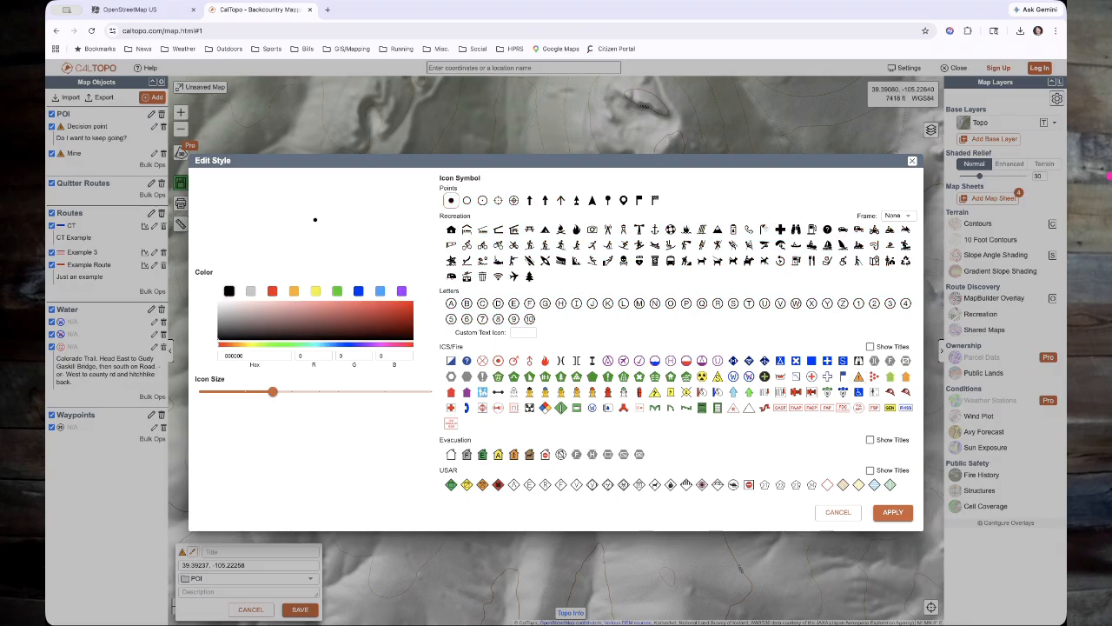
# - Try the Hexagon, Pentagon, Square, Diamond, Placemark and Triangle frames on the recreation icons and return the frame to None
pyautogui.click(899, 214)
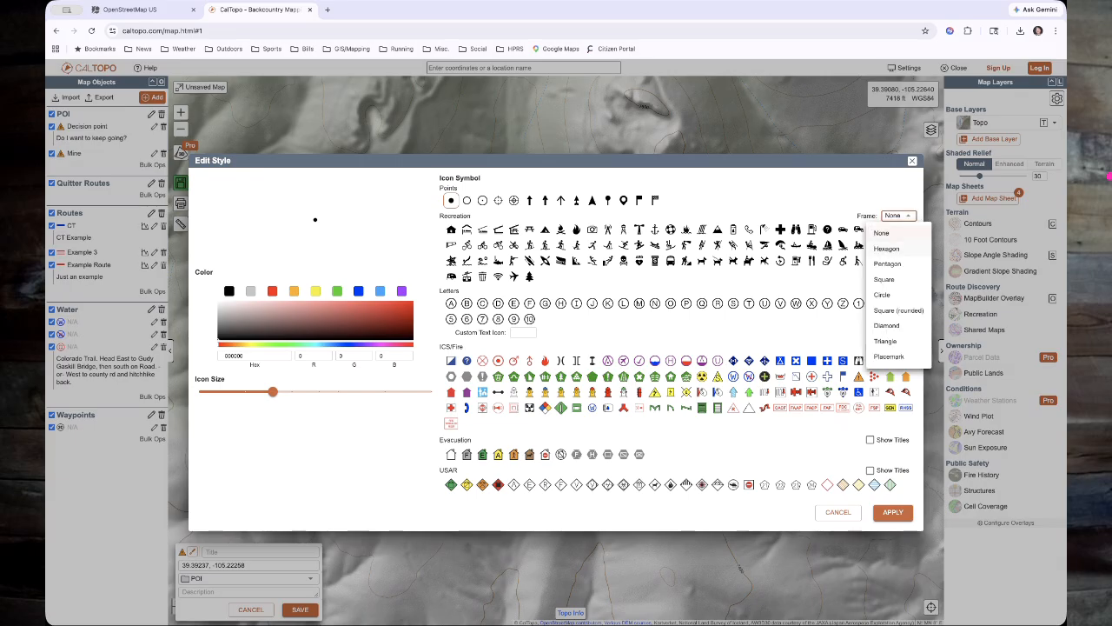
pyautogui.click(887, 249)
pyautogui.click(894, 216)
pyautogui.click(887, 264)
pyautogui.click(894, 215)
pyautogui.click(878, 279)
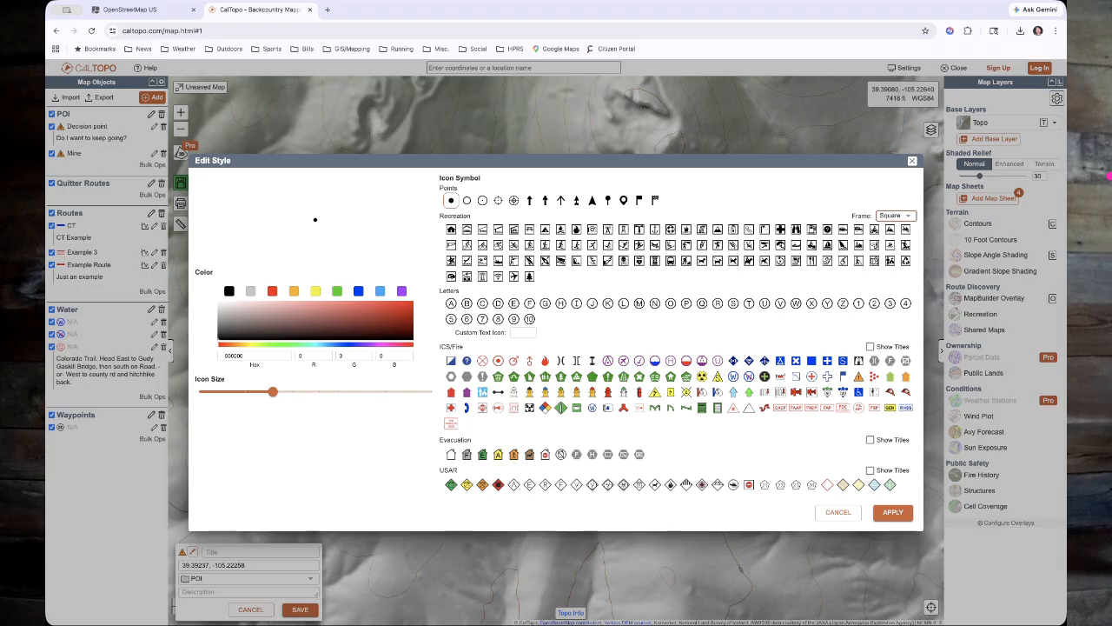
pyautogui.click(893, 215)
pyautogui.click(884, 325)
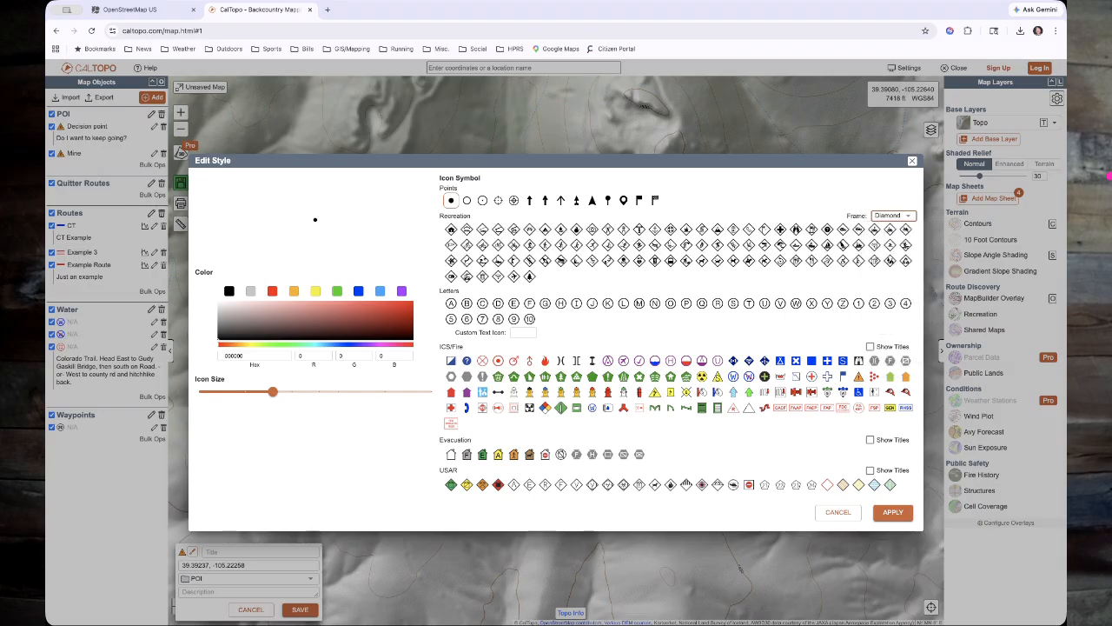
pyautogui.click(893, 216)
pyautogui.click(884, 356)
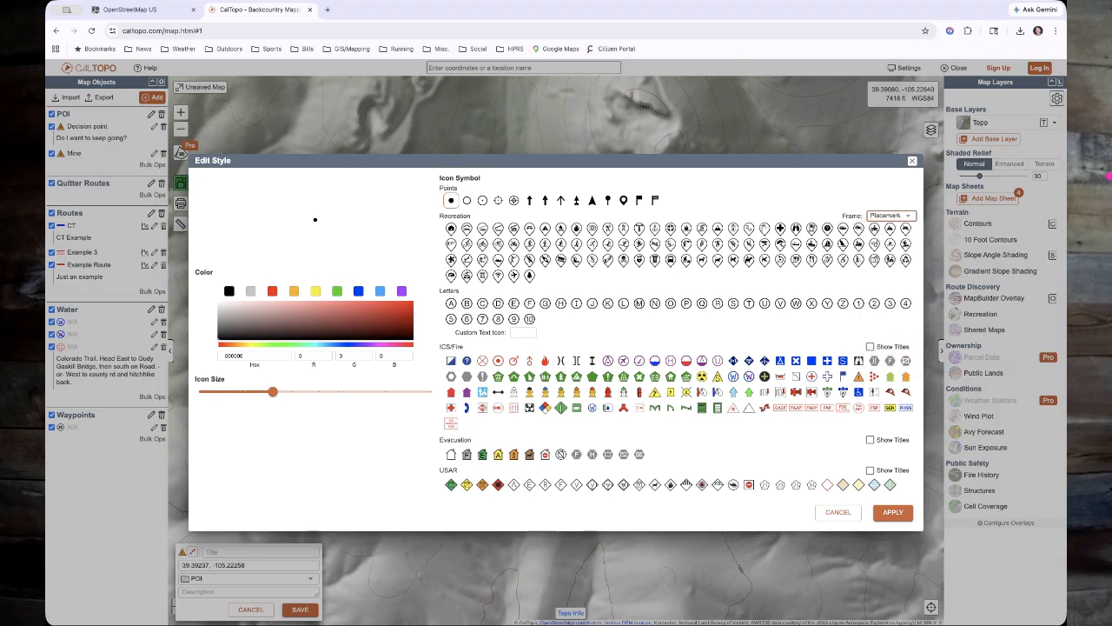
pyautogui.click(893, 216)
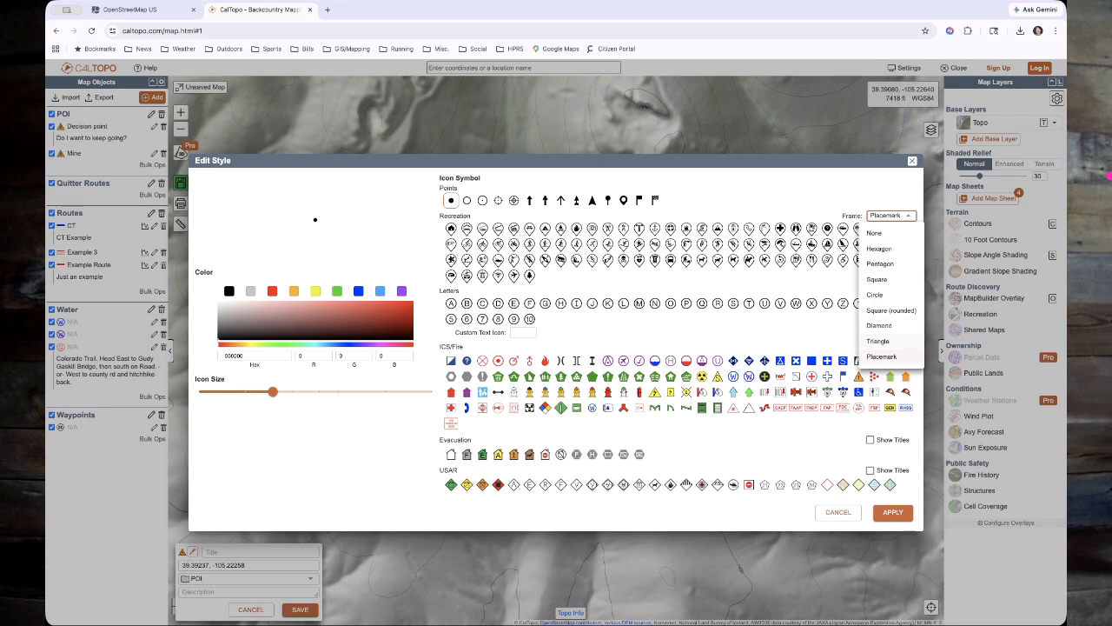
pyautogui.click(878, 340)
pyautogui.click(893, 216)
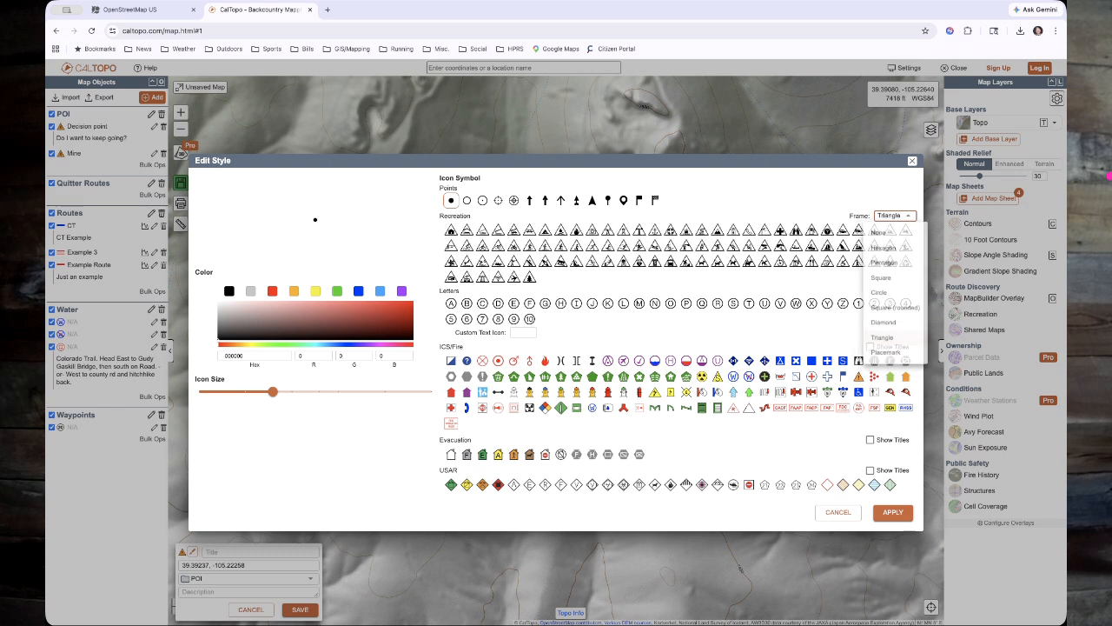
pyautogui.click(878, 231)
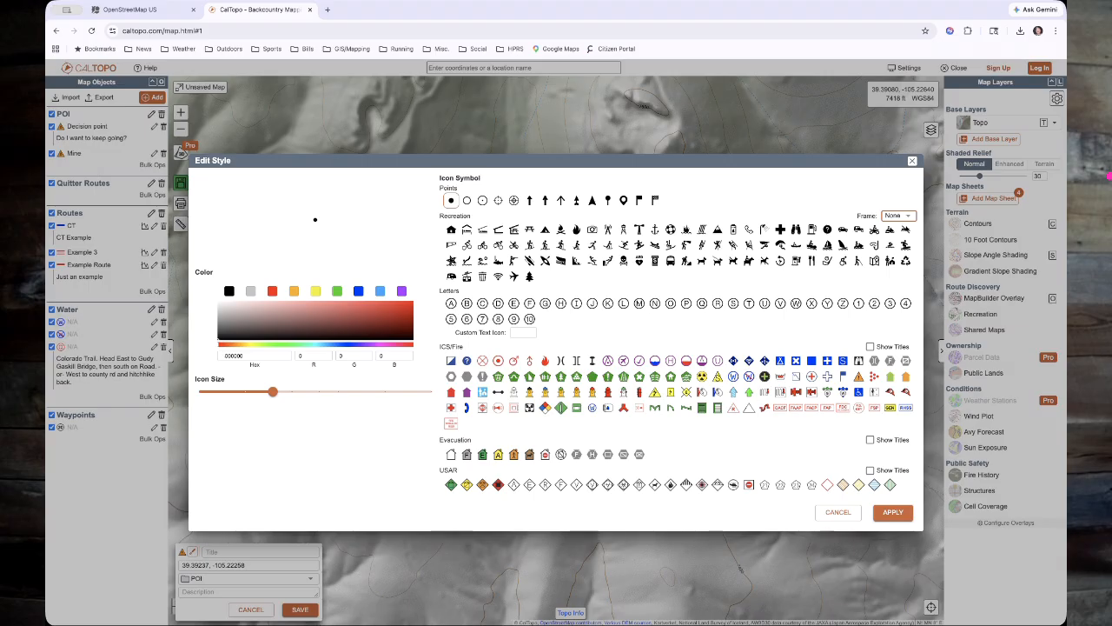
# - Give the new marker the skull-and-crossbones icon, move it to the eastern pit, and save it in the POI folder
pyautogui.click(624, 261)
pyautogui.click(892, 512)
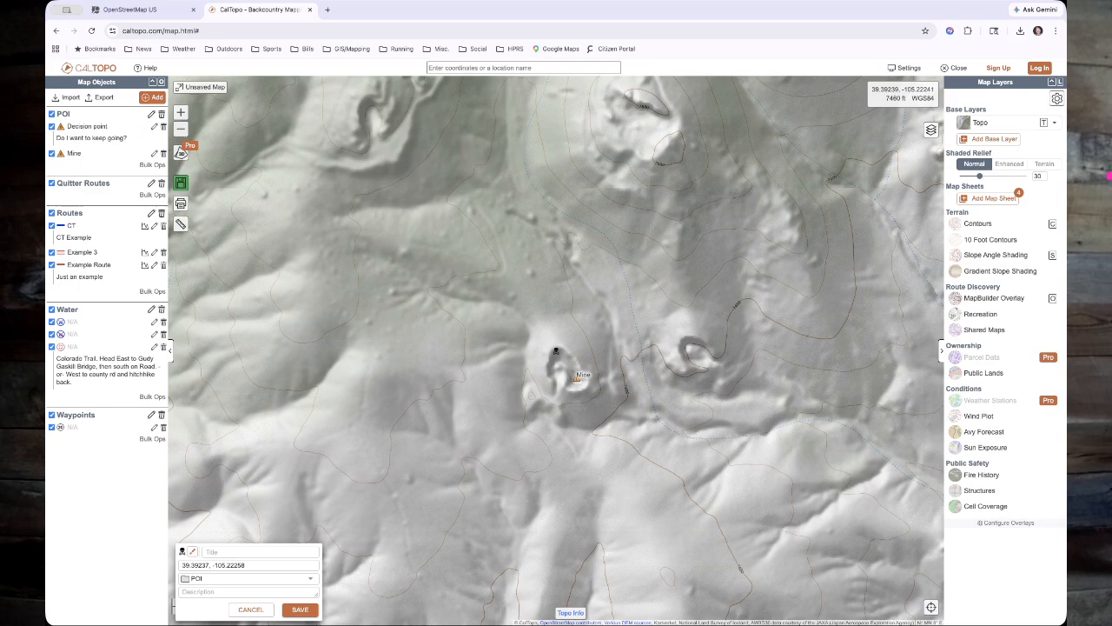
pyautogui.moveTo(556, 351); pyautogui.dragTo(710, 359)
pyautogui.click(300, 609)
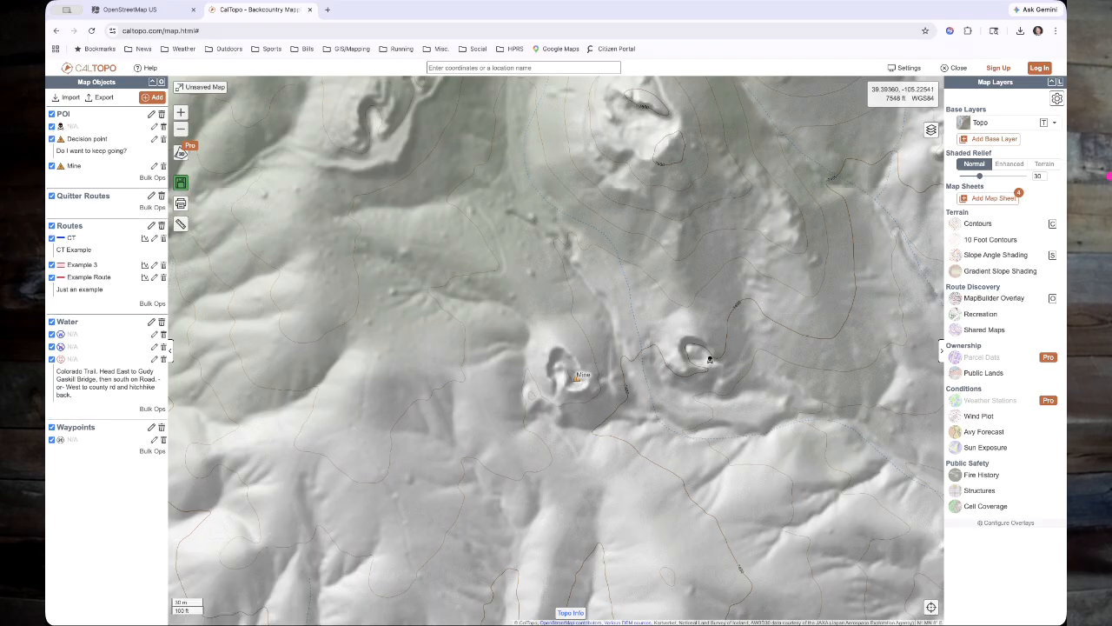
# - Start another marker in the POI folder and open its style settings
pyautogui.click(152, 96)
pyautogui.click(165, 122)
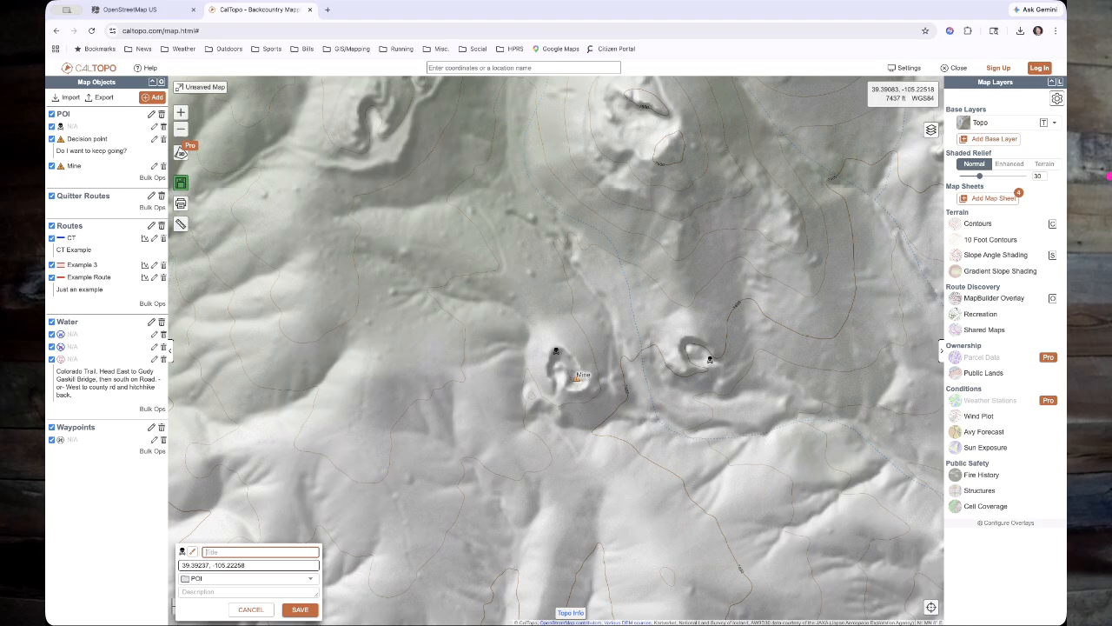
pyautogui.click(189, 551)
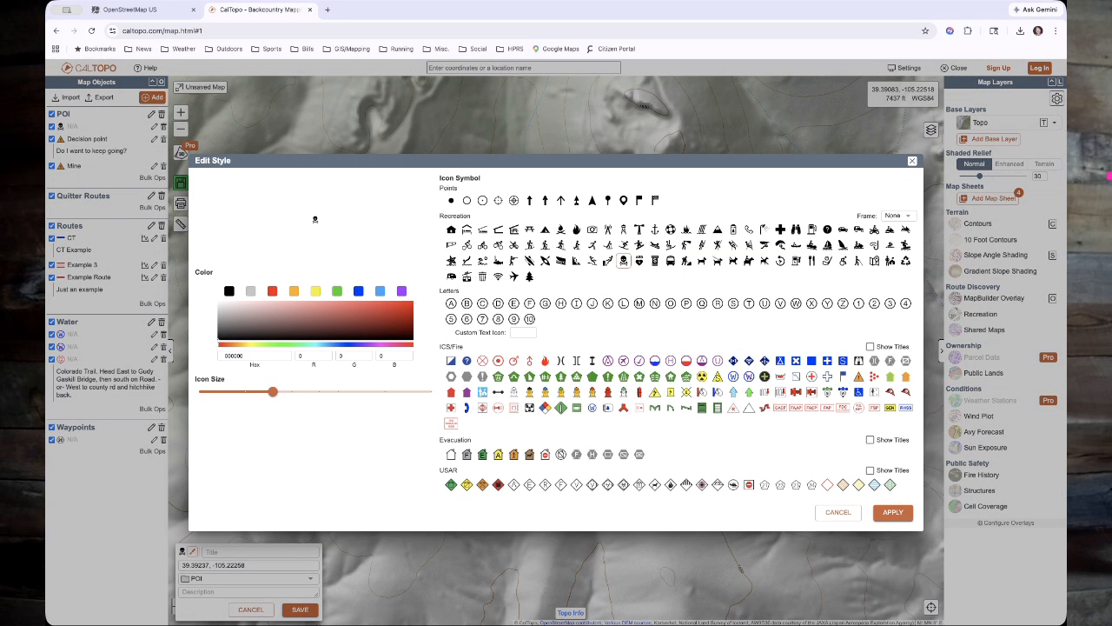
# - Examine the titled lists of the ICS/Fire and USAR icon sets, hiding each set's titles again
pyautogui.click(870, 347)
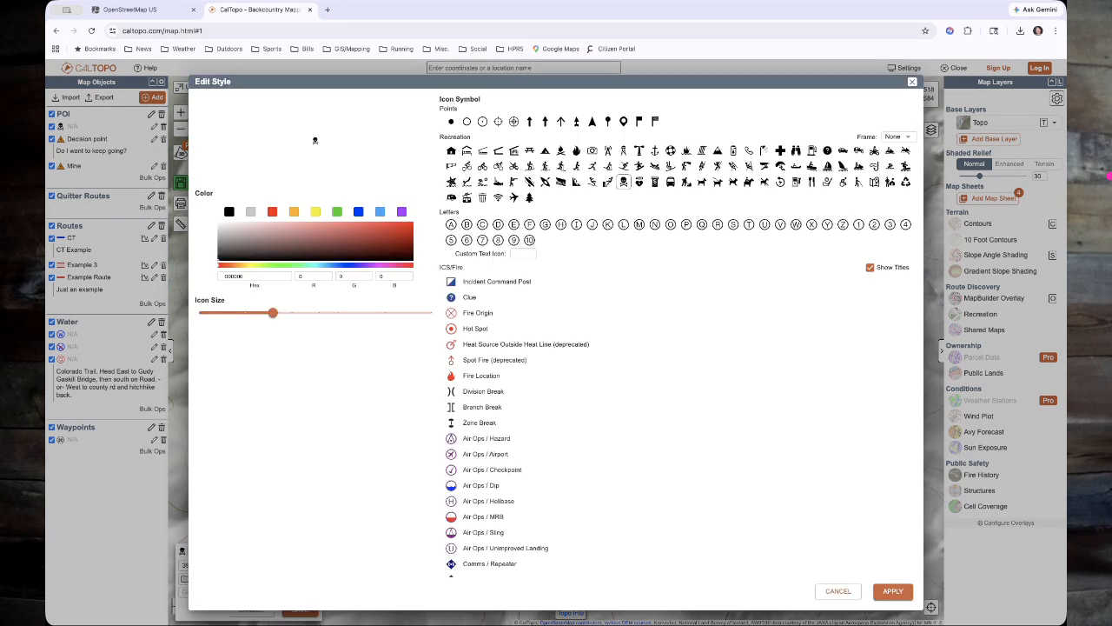
pyautogui.scroll(-5, 559, 334)
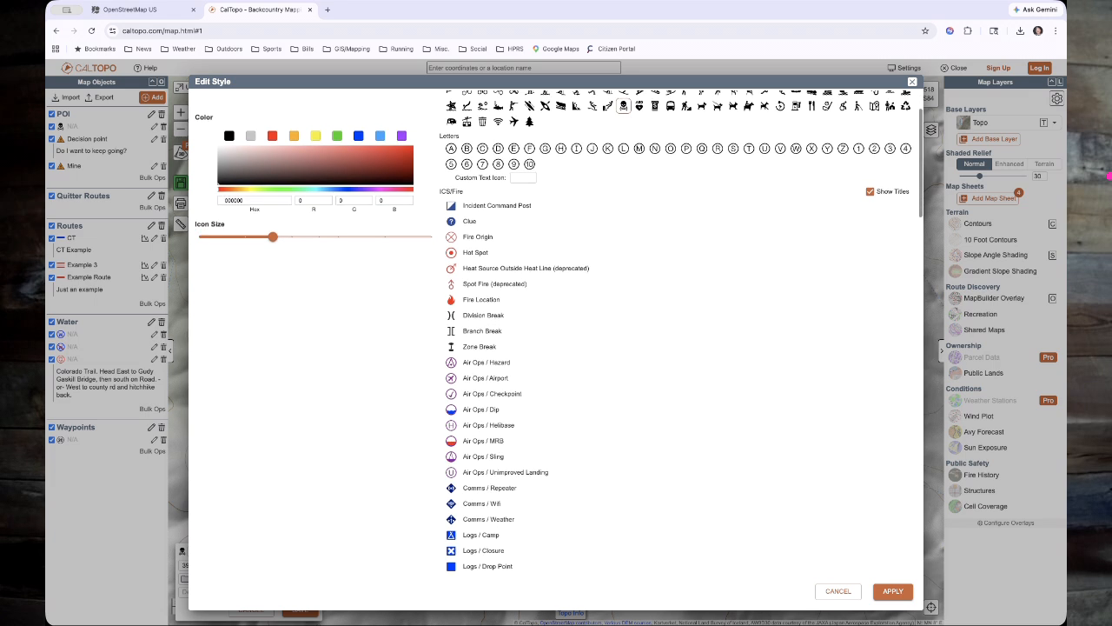
pyautogui.scroll(-5, 558, 333)
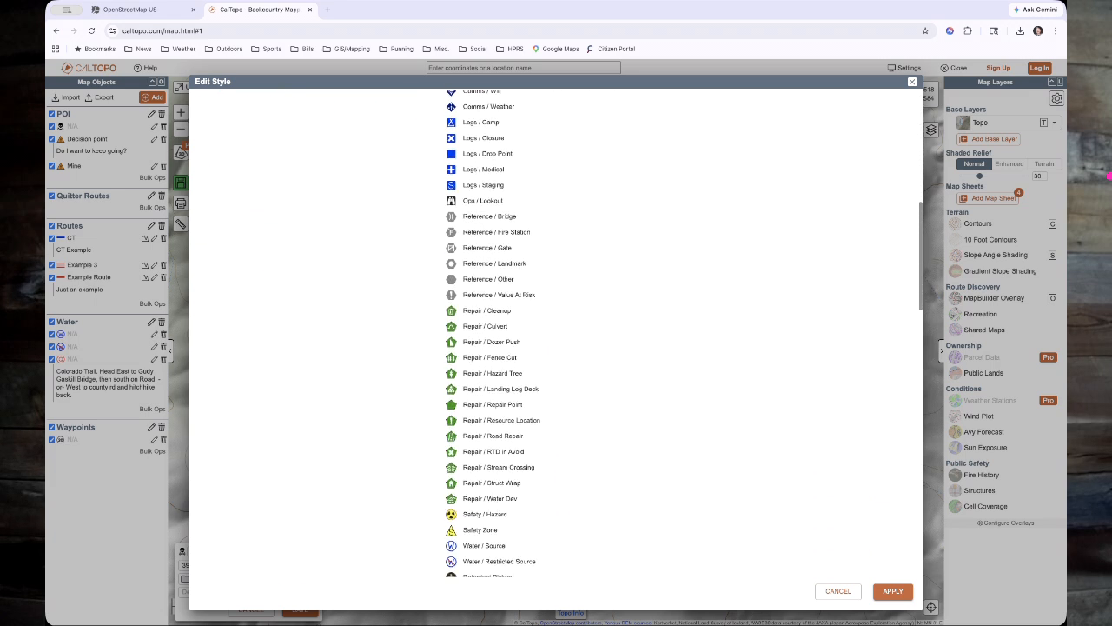
pyautogui.scroll(-5, 501, 334)
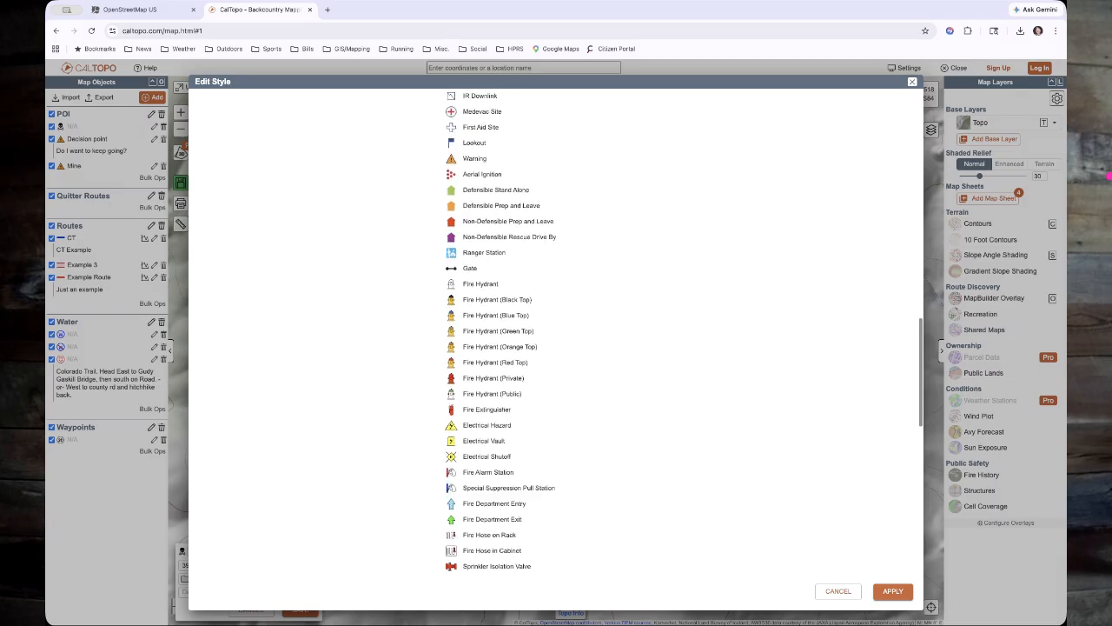
pyautogui.scroll(-3, 556, 334)
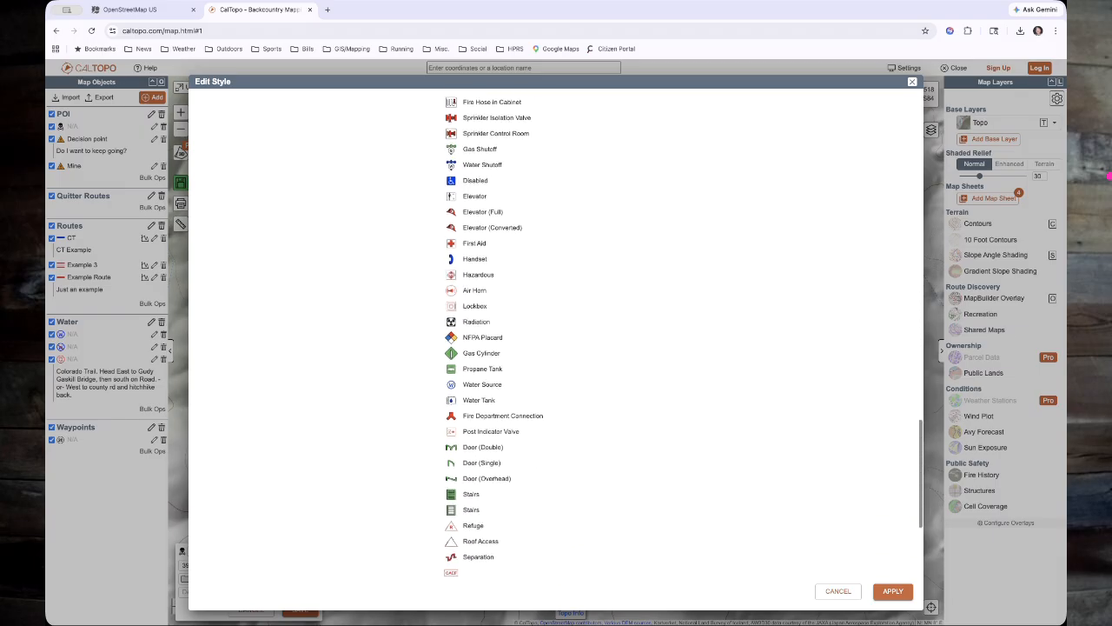
pyautogui.scroll(18, 556, 333)
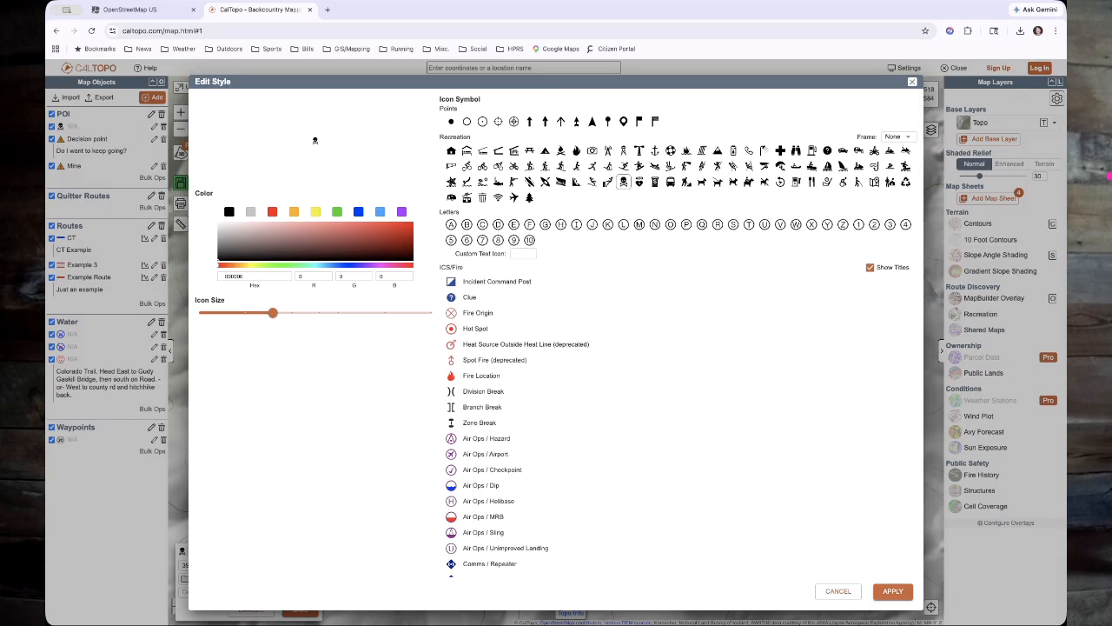
pyautogui.click(870, 268)
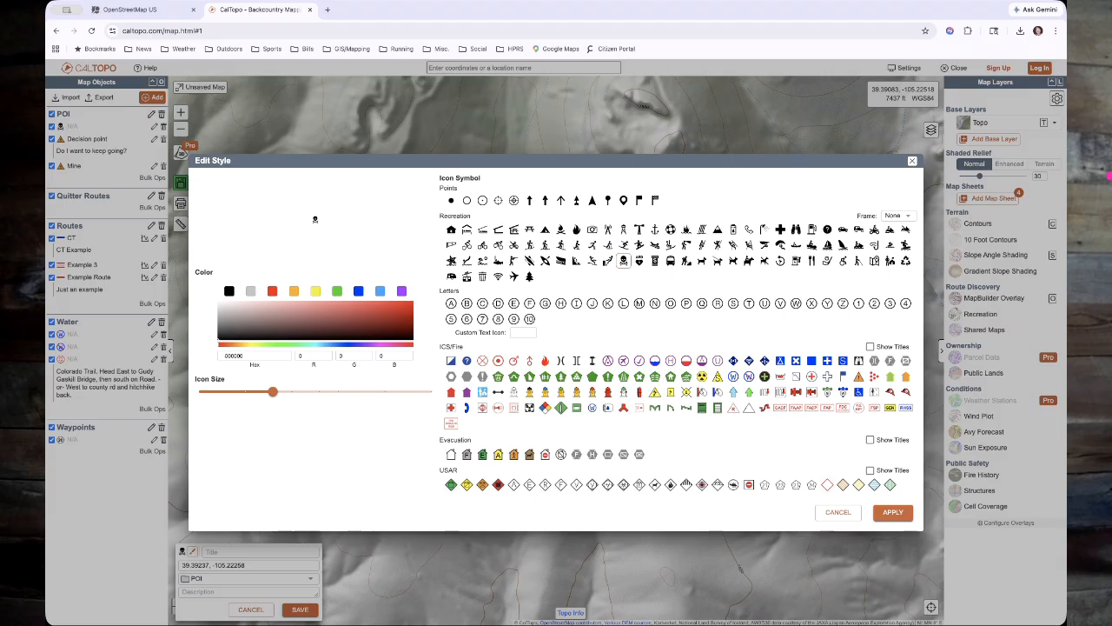
pyautogui.click(870, 470)
pyautogui.scroll(-3, 556, 331)
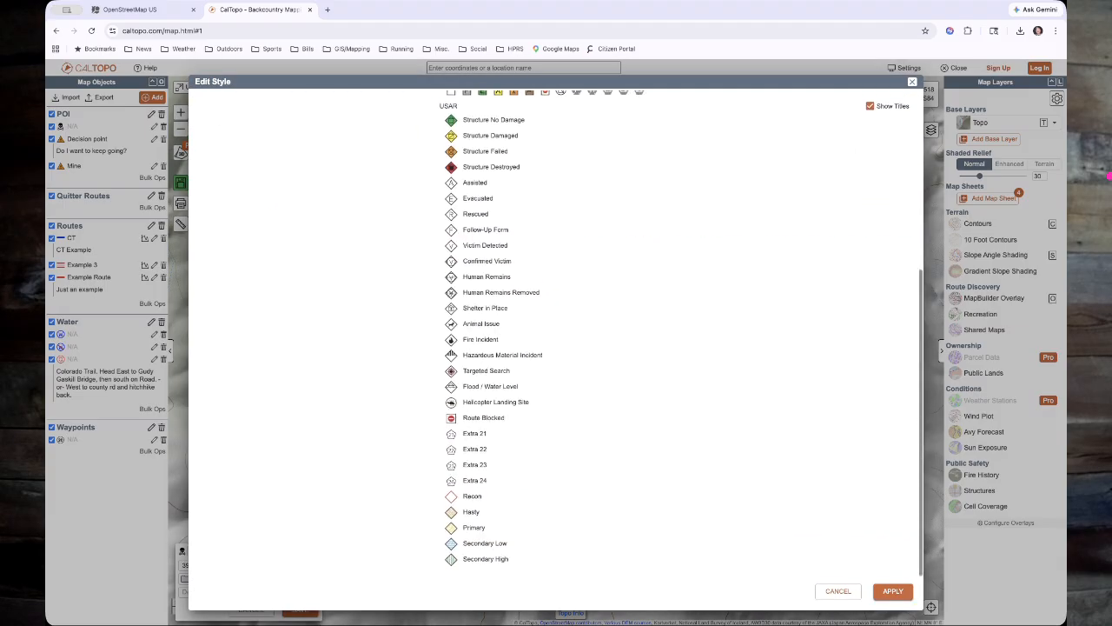
pyautogui.scroll(3, 556, 330)
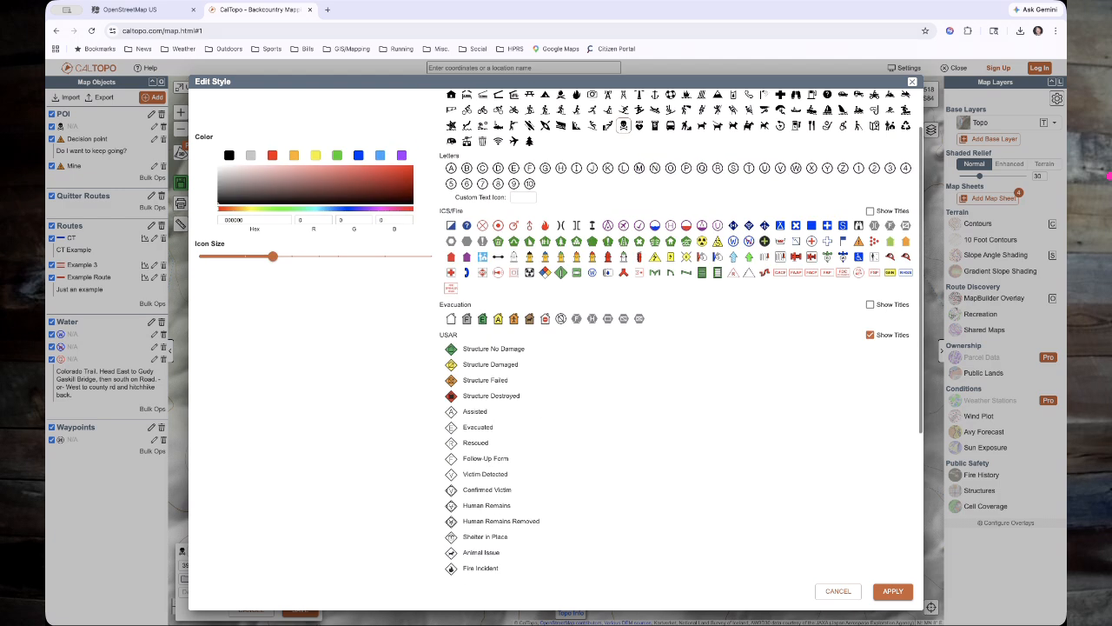
pyautogui.click(870, 334)
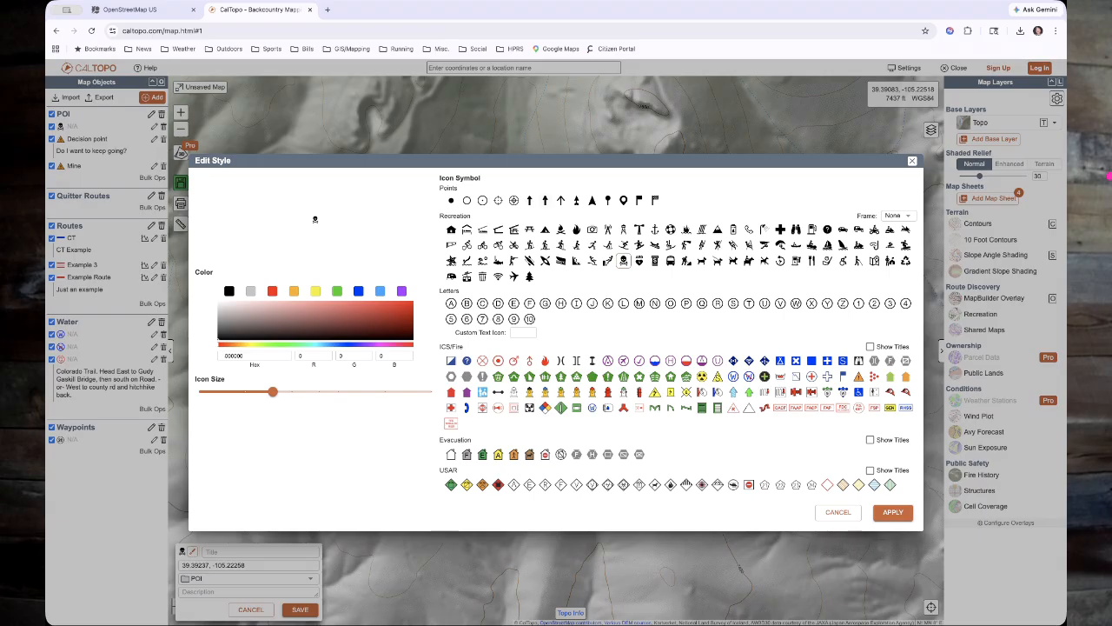
# - Change the marker's icon to a solid black arrow and rotate it to point northeast
pyautogui.click(545, 200)
pyautogui.moveTo(315, 190)
pyautogui.mouseDown()
pyautogui.moveTo(336, 199)
pyautogui.moveTo(296, 198)
pyautogui.moveTo(337, 198)
pyautogui.moveTo(310, 189)
pyautogui.moveTo(333, 198)
pyautogui.mouseUp()
pyautogui.click(893, 512)
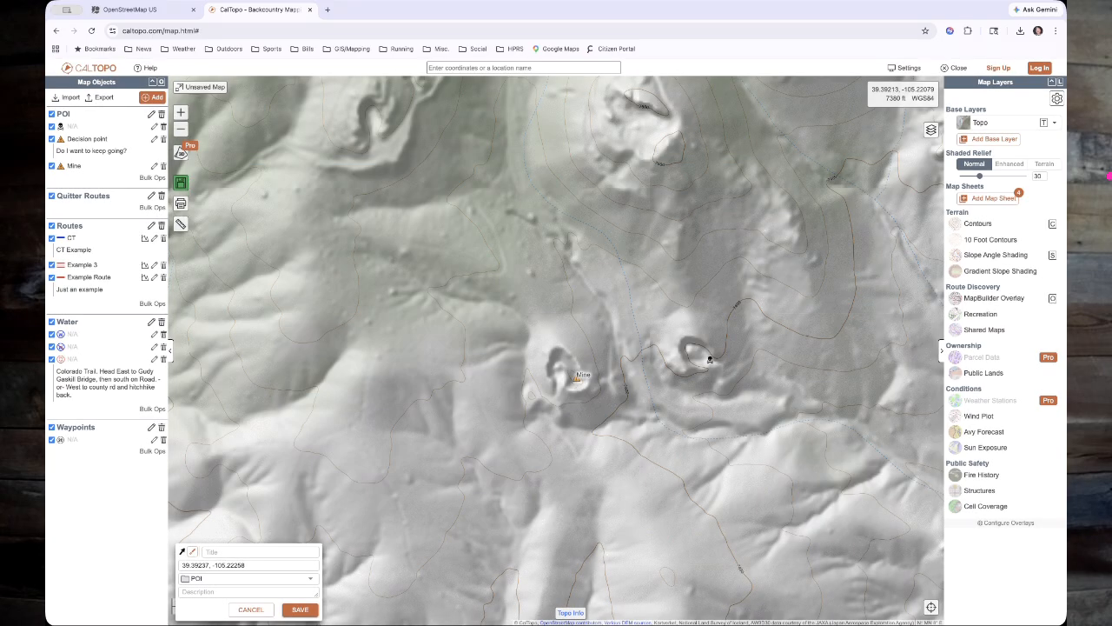
# - Place the arrow marker beside Decision point at 39.40024, -105.23235 and save it in the POI folder
pyautogui.scroll(-1, 664, 375)
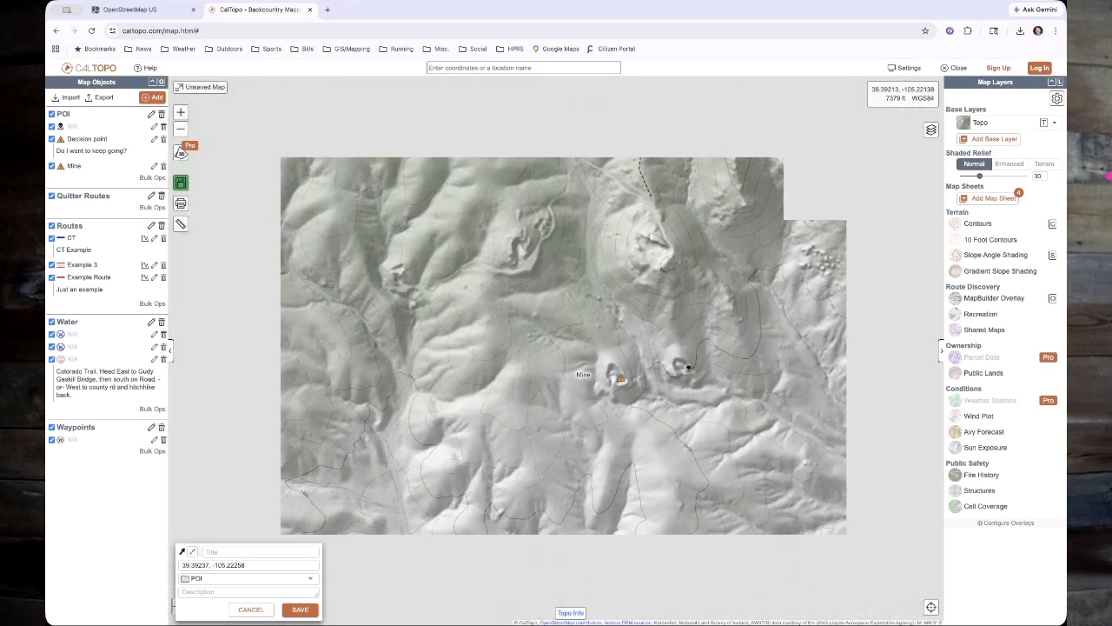
pyautogui.scroll(-1, 664, 372)
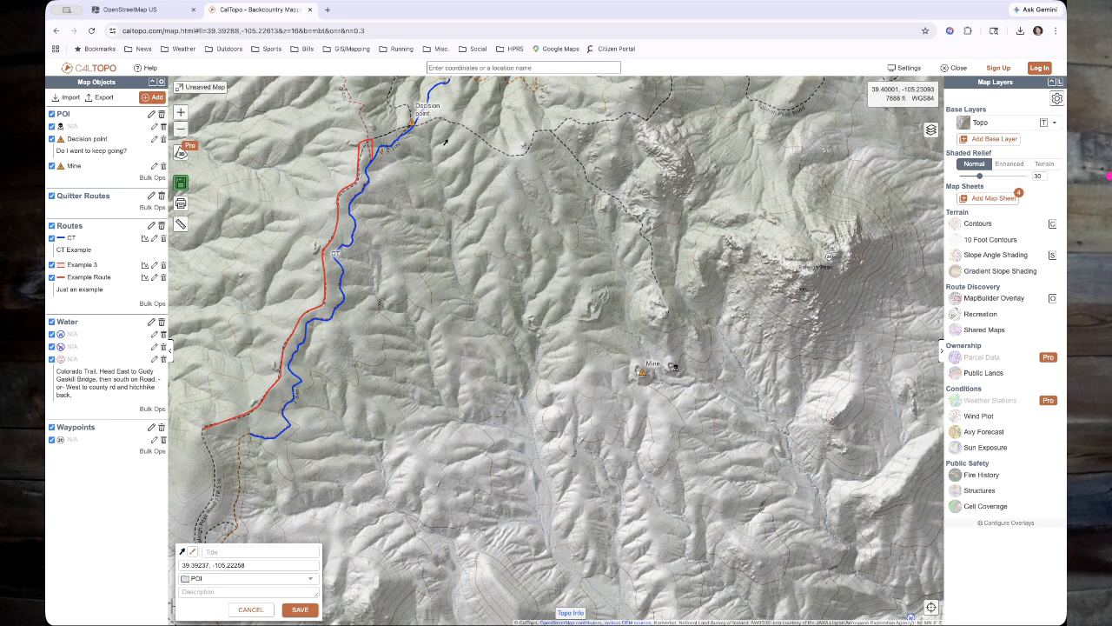
pyautogui.moveTo(414, 132); pyautogui.dragTo(606, 315)
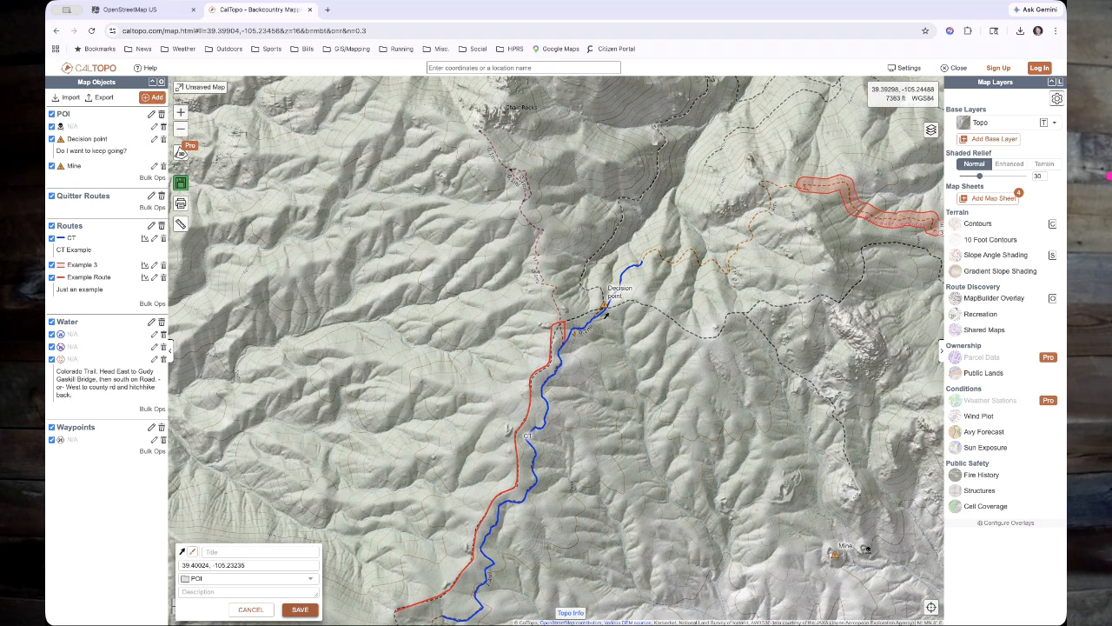
pyautogui.click(299, 610)
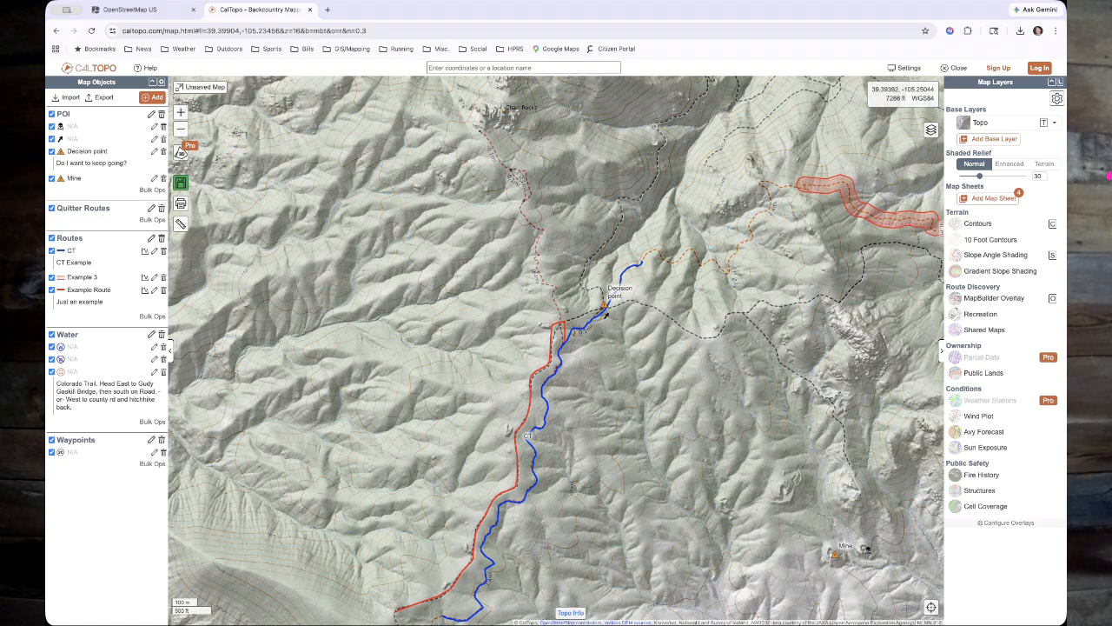
pyautogui.click(152, 97)
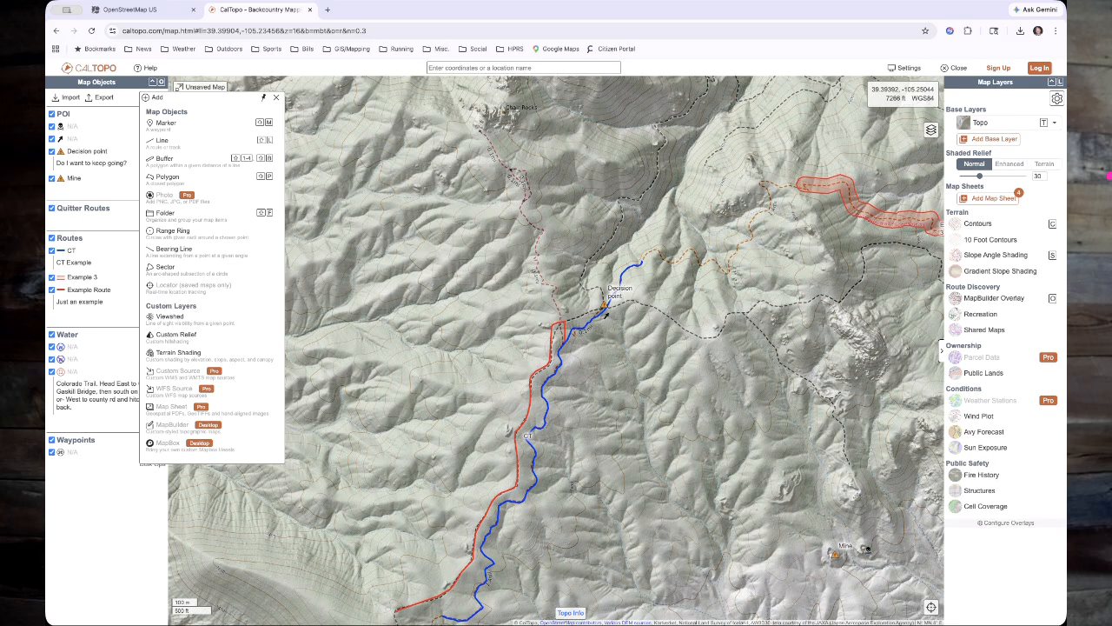
pyautogui.click(174, 250)
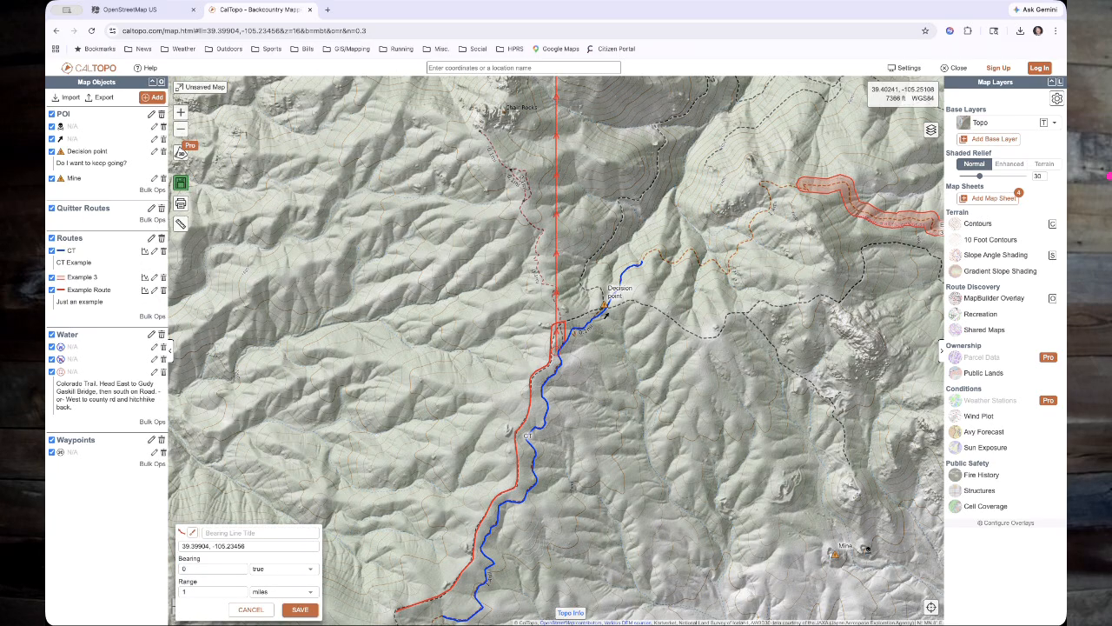
pyautogui.moveTo(606, 315); pyautogui.dragTo(457, 392)
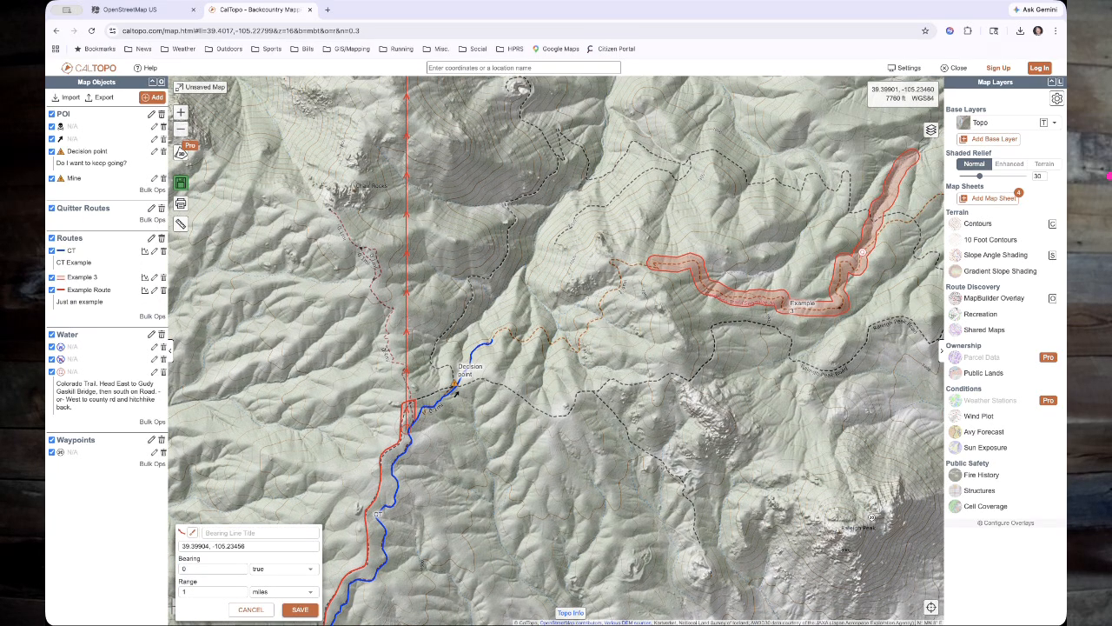
pyautogui.moveTo(595, 381); pyautogui.dragTo(648, 265)
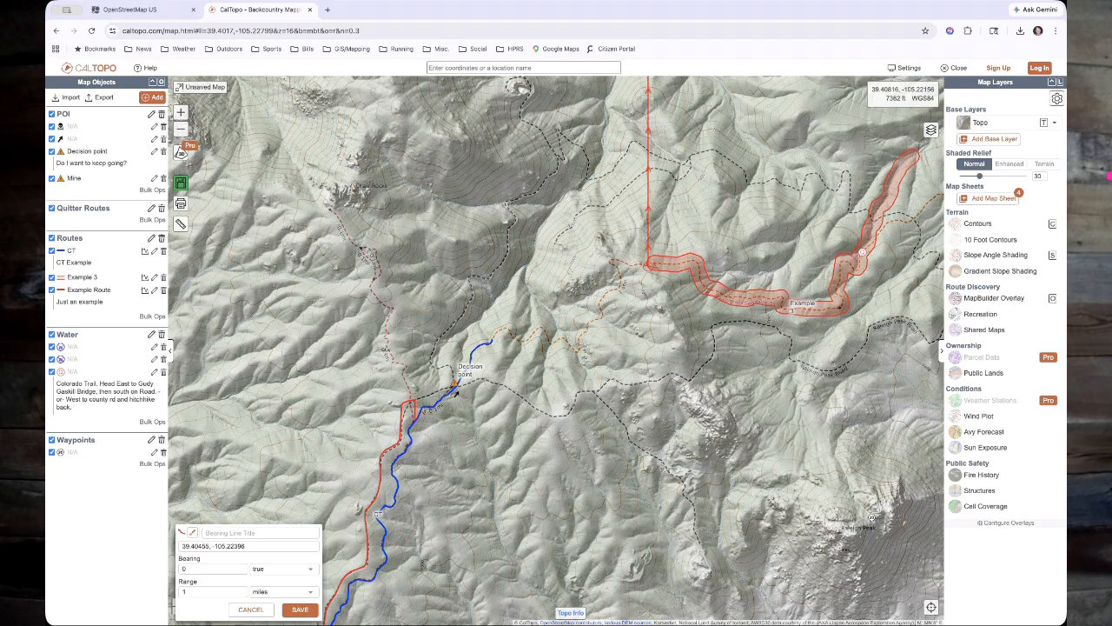
pyautogui.moveTo(703, 158); pyautogui.dragTo(701, 383)
pyautogui.moveTo(451, 614); pyautogui.dragTo(418, 563)
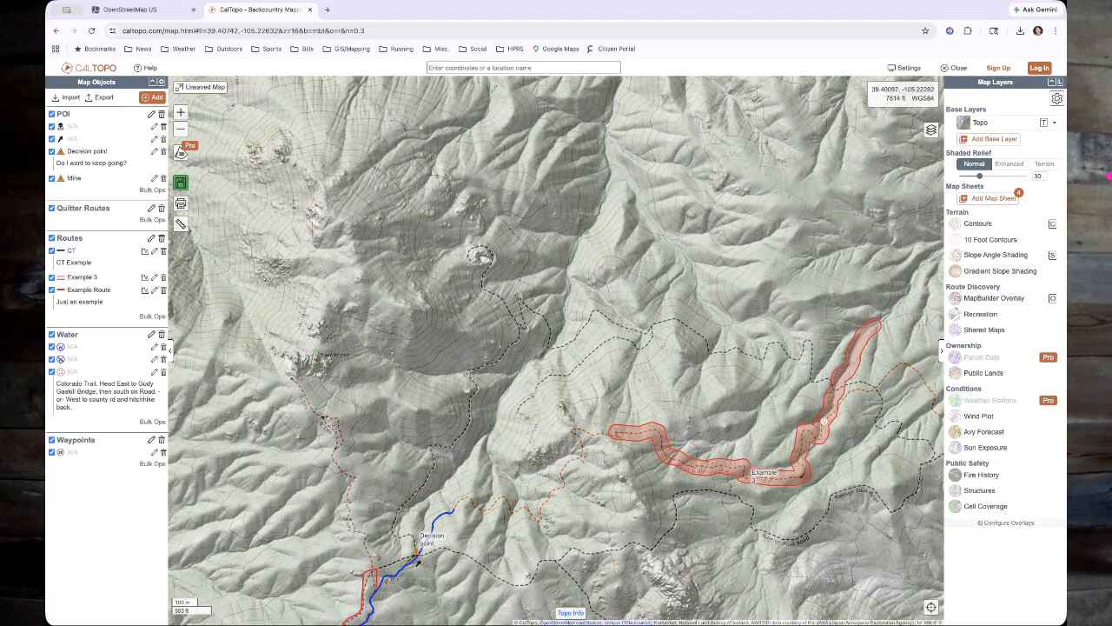
# - Start a bearing line at 39.40561, -105.21838, just north of Example 3, and view its line style options without changing them
pyautogui.moveTo(636, 541); pyautogui.dragTo(447, 486)
pyautogui.scroll(1, 542, 446)
pyautogui.scroll(-1, 554, 451)
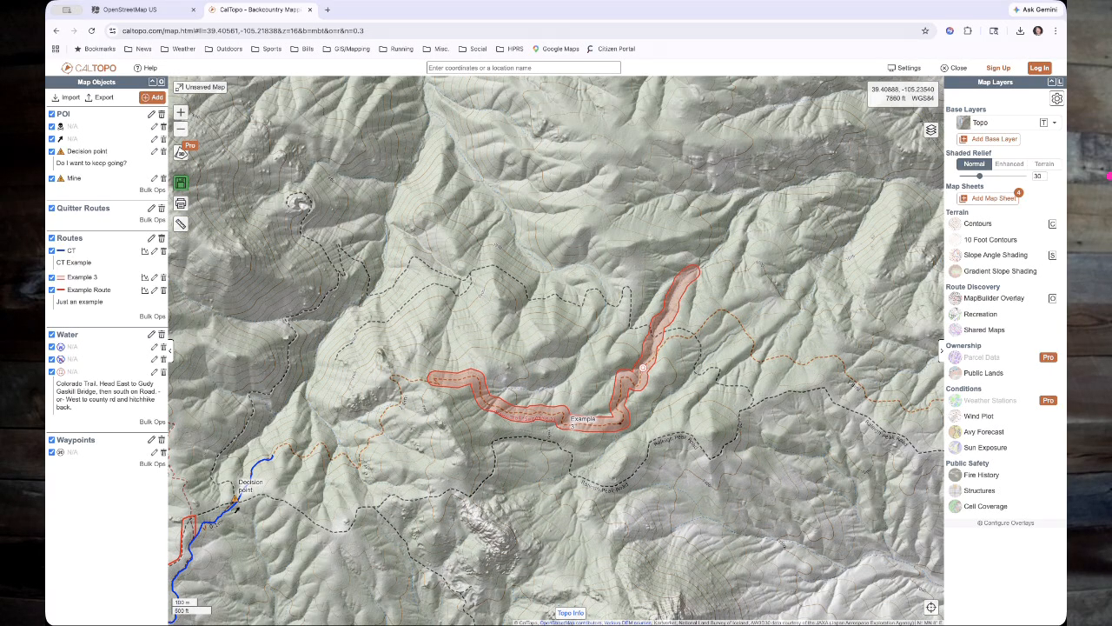
pyautogui.click(153, 97)
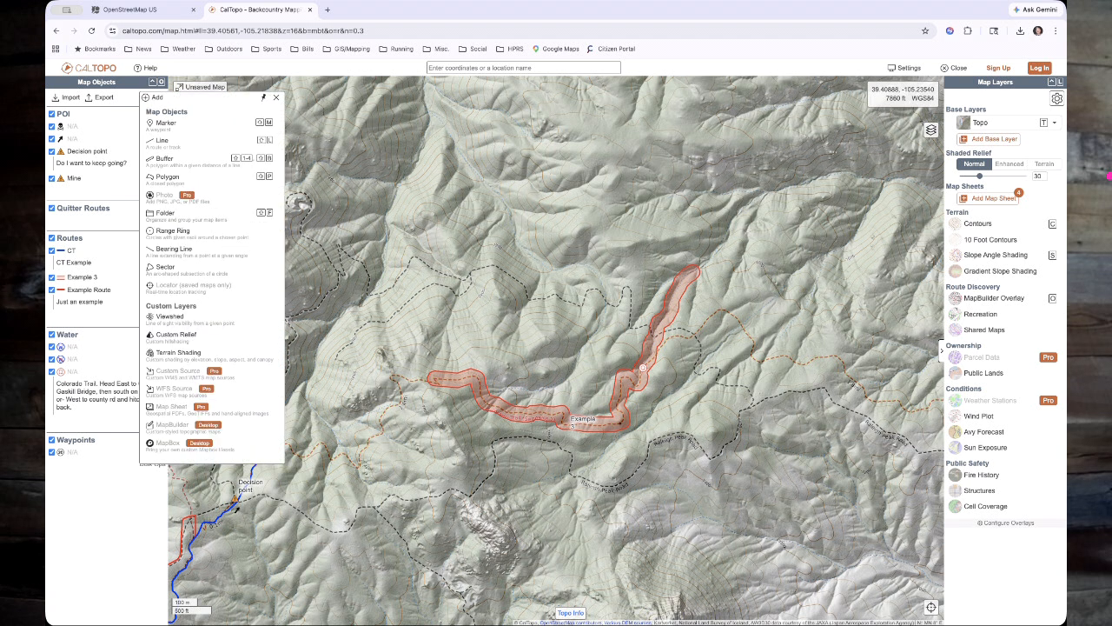
pyautogui.click(173, 248)
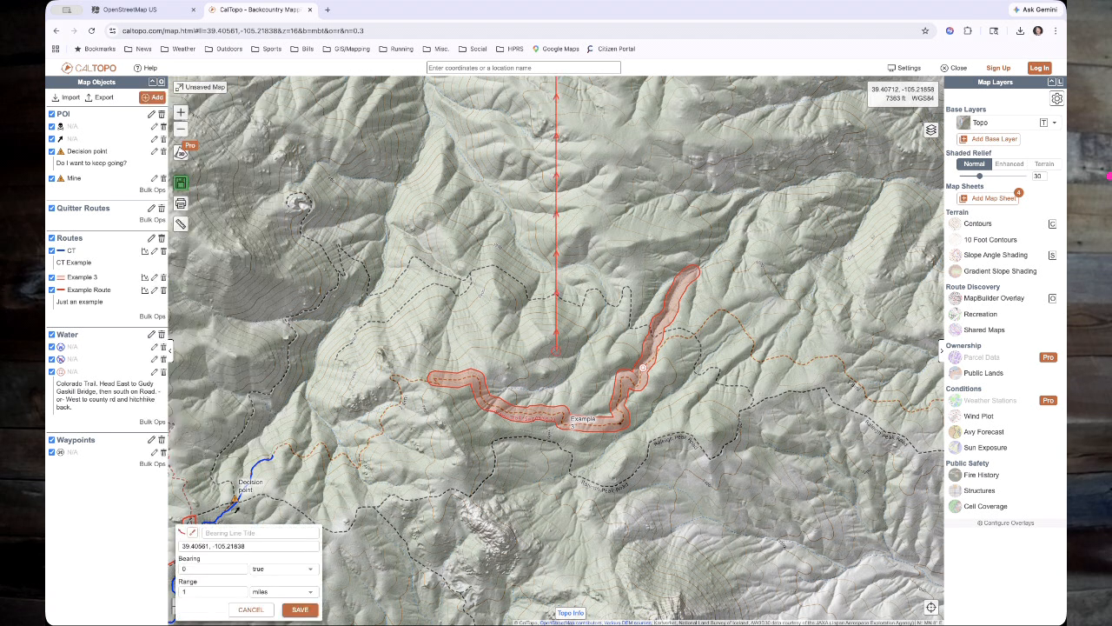
pyautogui.click(192, 532)
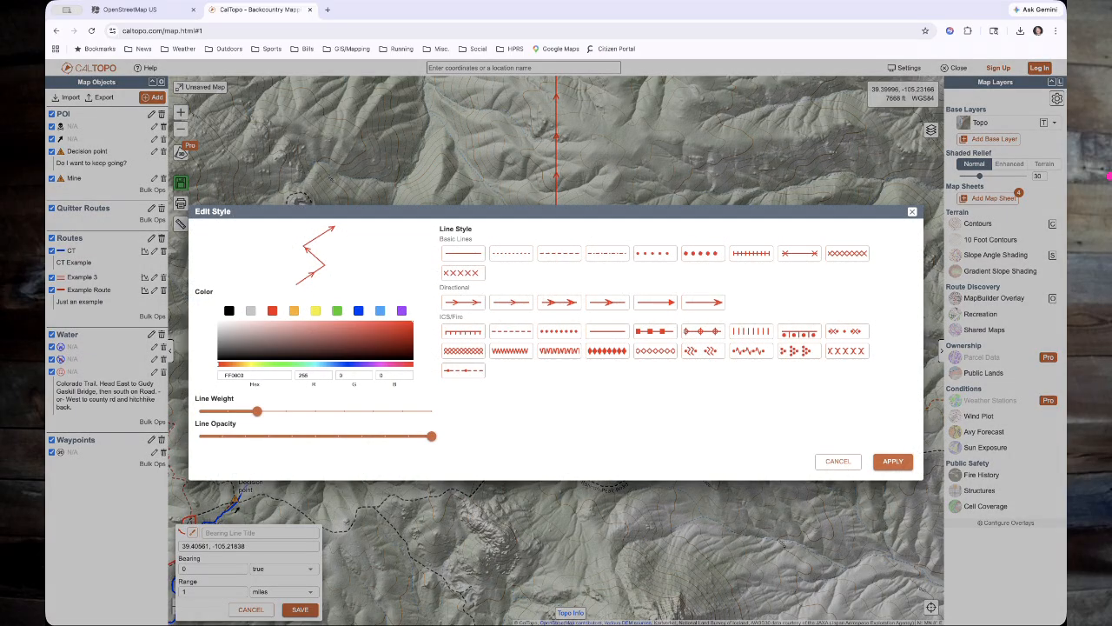
pyautogui.click(837, 460)
# - Run the bearing line from the circle marker on Example 3 at 39.40495, -105.21468 to its northeastern tip, about 0.26 miles at 24.38 degrees
pyautogui.scroll(-2, 689, 241)
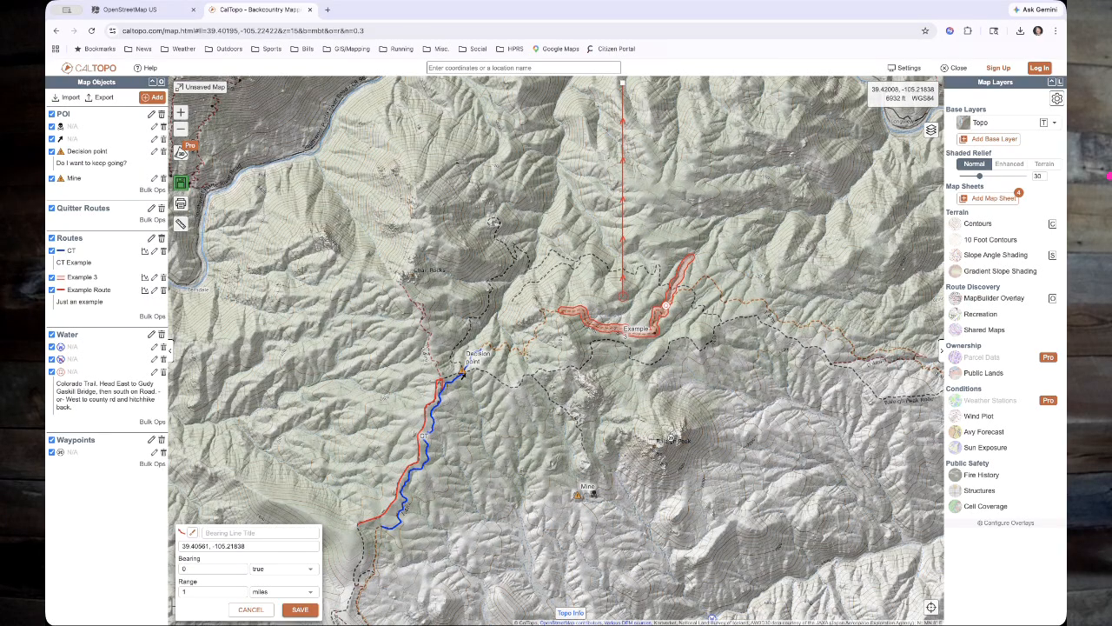
pyautogui.moveTo(622, 82); pyautogui.dragTo(662, 246)
pyautogui.moveTo(763, 227); pyautogui.dragTo(646, 198)
pyautogui.scroll(4, 543, 234)
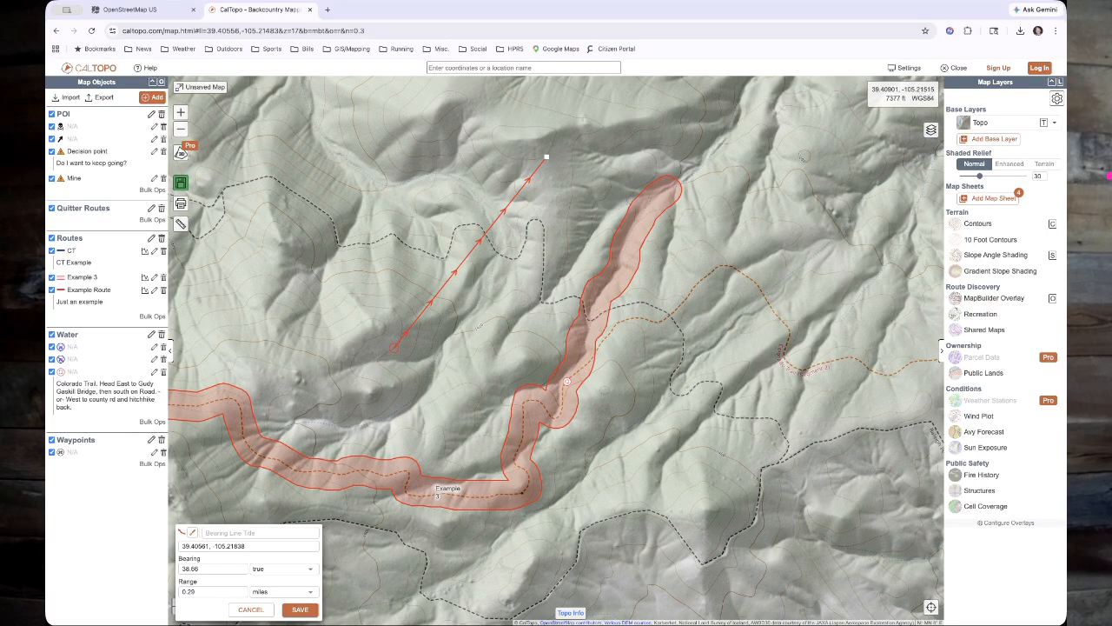
pyautogui.moveTo(545, 158)
pyautogui.mouseDown()
pyautogui.moveTo(534, 169)
pyautogui.moveTo(561, 179)
pyautogui.moveTo(547, 175)
pyautogui.mouseUp()
pyautogui.moveTo(396, 348)
pyautogui.mouseDown()
pyautogui.moveTo(550, 361)
pyautogui.moveTo(565, 383)
pyautogui.mouseUp()
pyautogui.moveTo(715, 214); pyautogui.dragTo(655, 183)
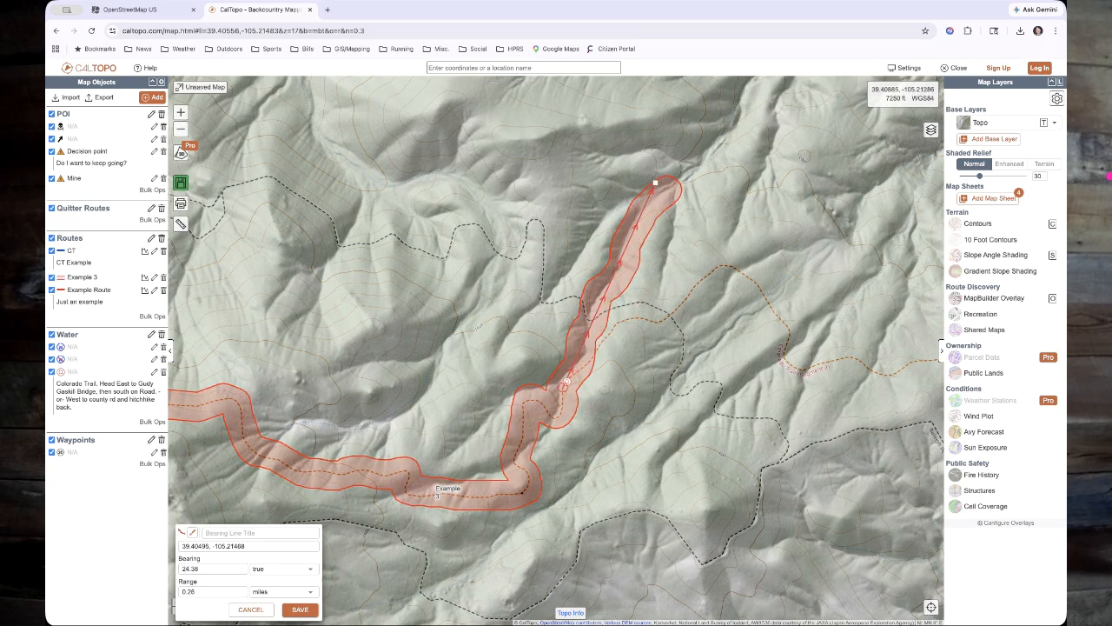
# - Color the bearing line black (000000) and shift its far end slightly east to a bearing of about 25.39 degrees
pyautogui.click(192, 532)
pyautogui.click(229, 310)
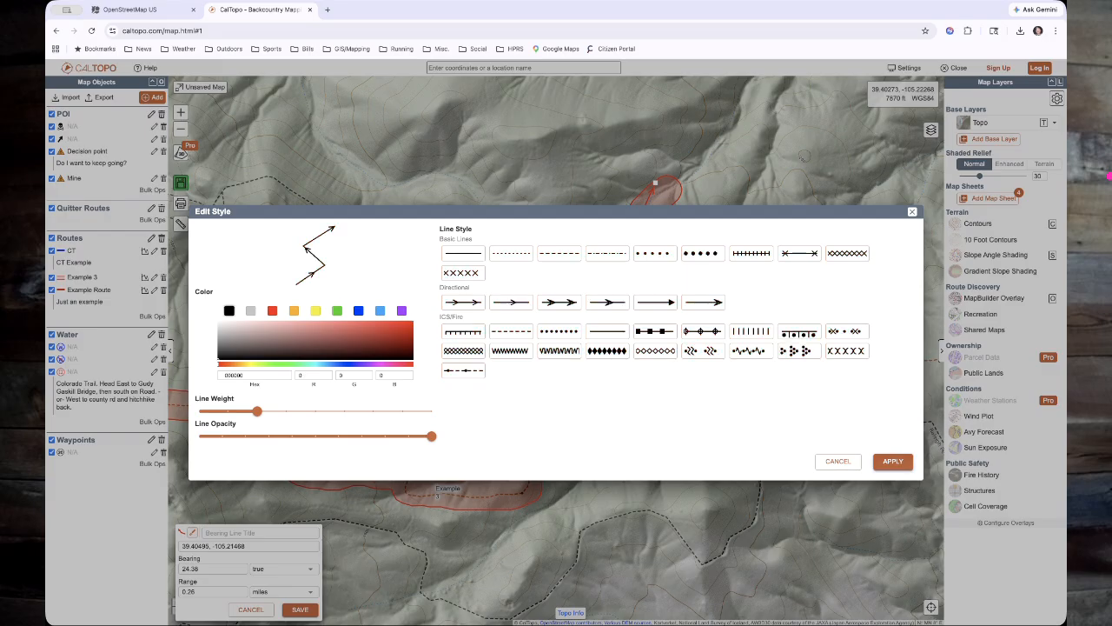
pyautogui.click(893, 460)
pyautogui.moveTo(655, 183); pyautogui.dragTo(659, 184)
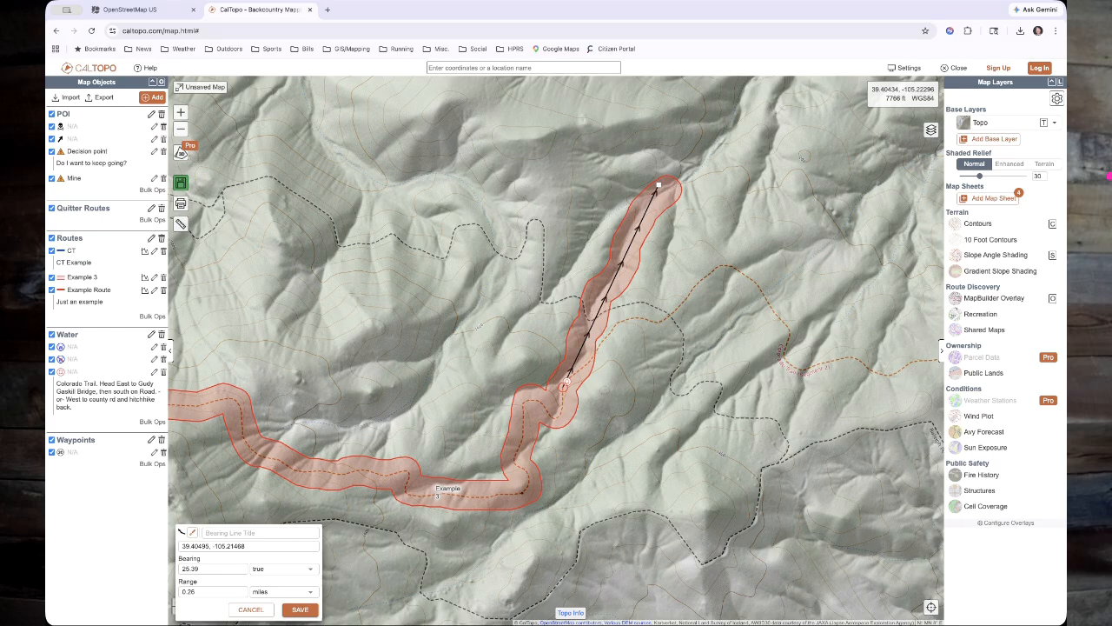
pyautogui.moveTo(206, 484); pyautogui.dragTo(156, 622)
pyautogui.moveTo(372, 622)
pyautogui.mouseDown()
pyautogui.moveTo(338, 500)
pyautogui.moveTo(176, 470)
pyautogui.mouseUp()
pyautogui.moveTo(204, 558); pyautogui.dragTo(220, 558)
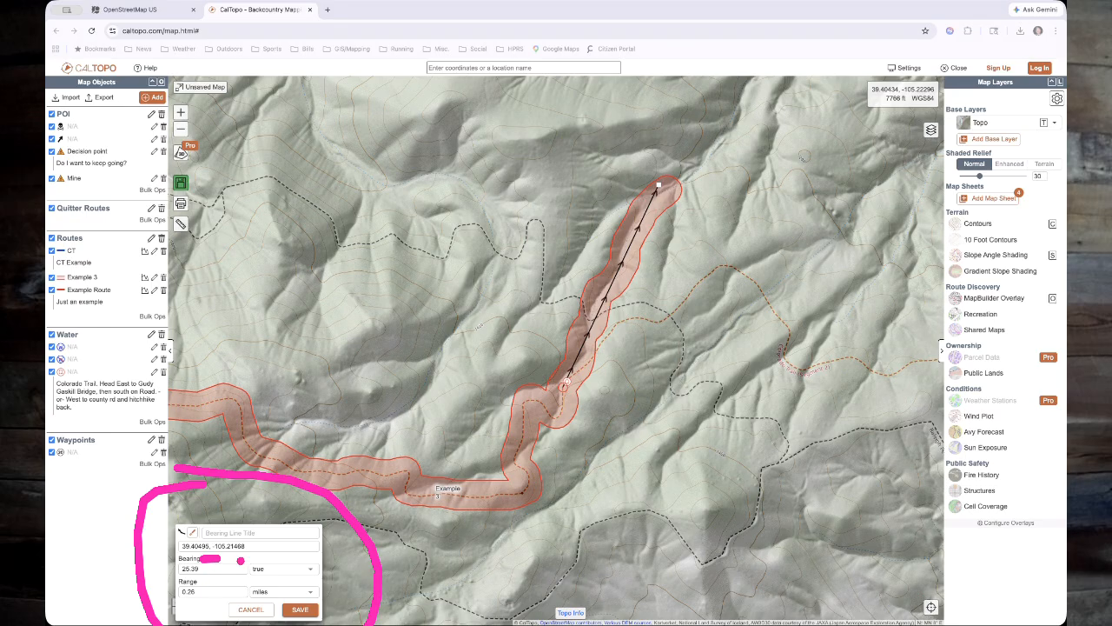
pyautogui.moveTo(249, 577); pyautogui.dragTo(271, 577)
# - Switch the bearing reference to mag, realign the far end with Example 3's northeastern tip at about 18.52 degrees and 0.26 miles, and save
pyautogui.click(283, 569)
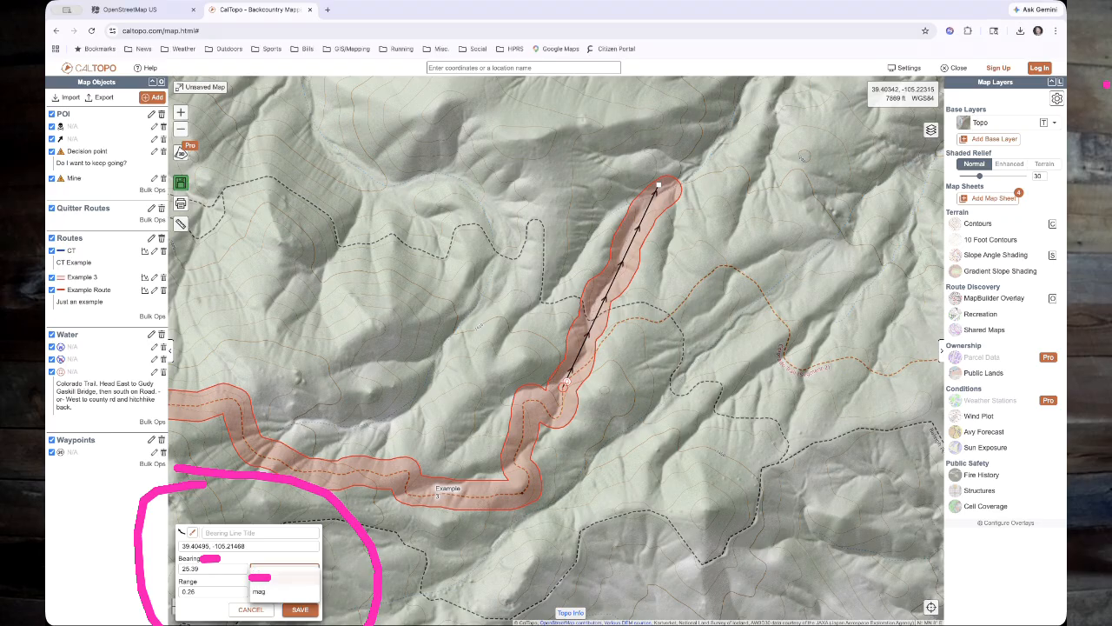
pyautogui.click(259, 591)
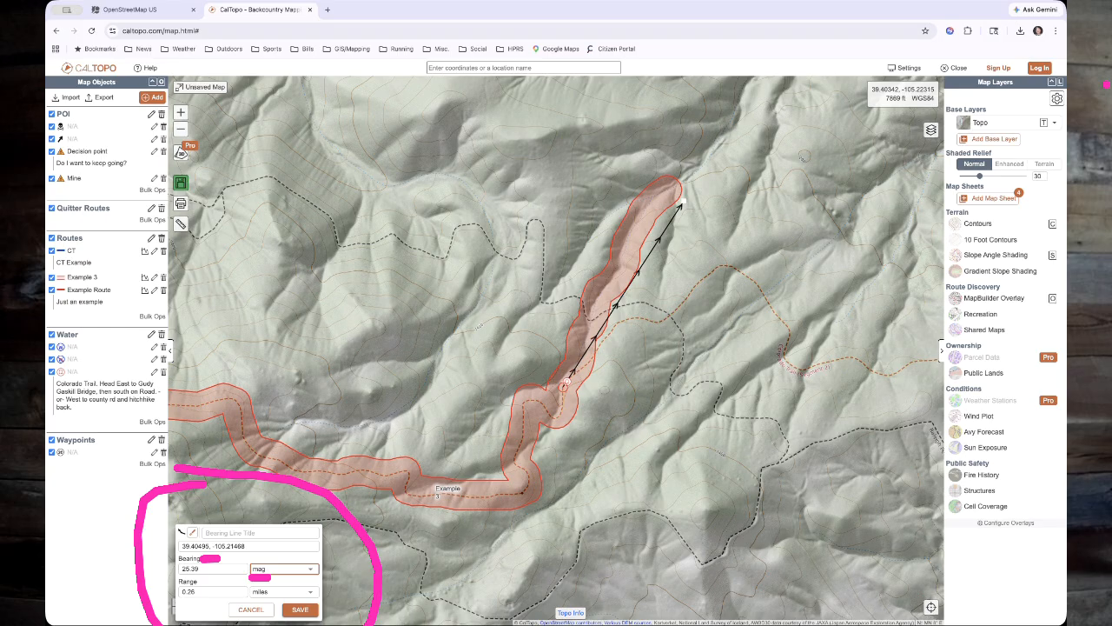
pyautogui.moveTo(683, 202); pyautogui.dragTo(653, 194)
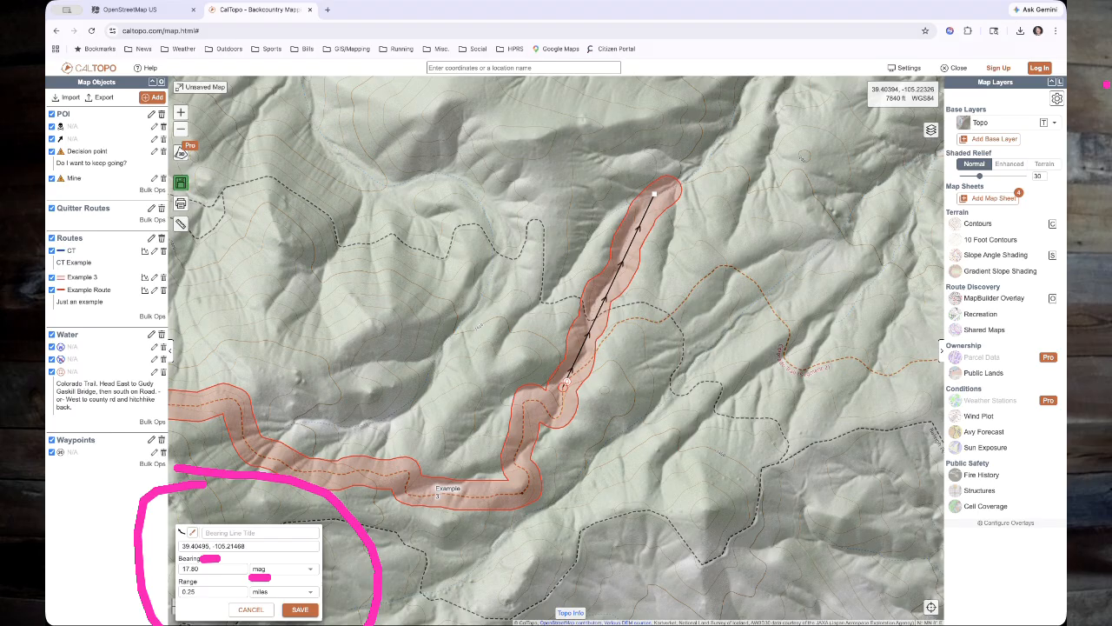
pyautogui.moveTo(654, 193)
pyautogui.mouseDown()
pyautogui.moveTo(716, 131)
pyautogui.moveTo(802, 122)
pyautogui.moveTo(704, 152)
pyautogui.moveTo(671, 169)
pyautogui.moveTo(678, 178)
pyautogui.moveTo(660, 198)
pyautogui.moveTo(661, 187)
pyautogui.mouseUp()
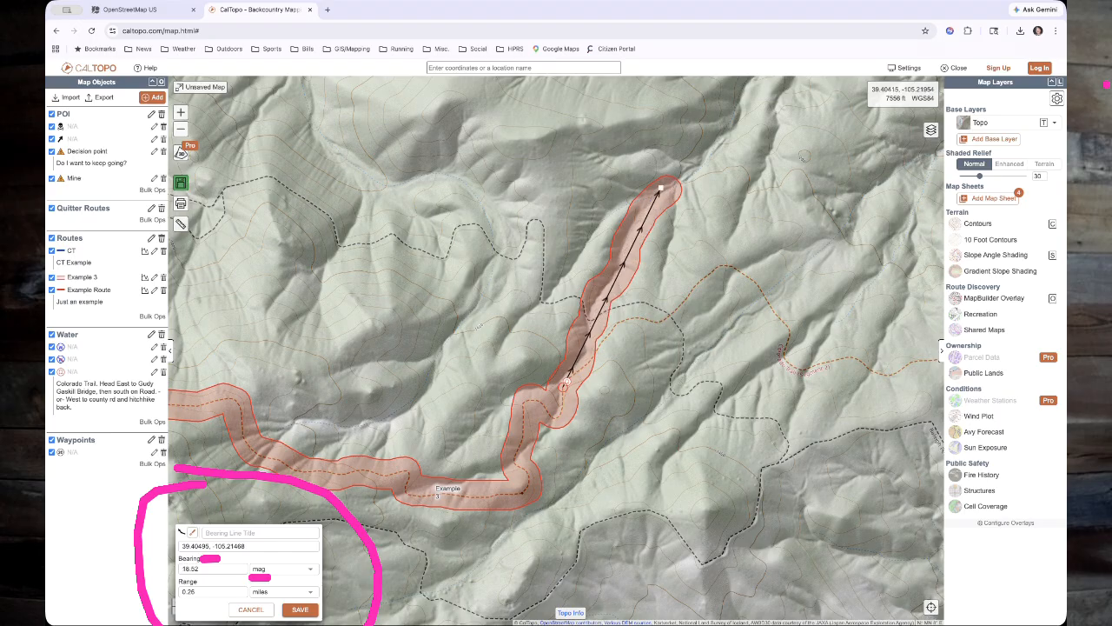
pyautogui.click(299, 609)
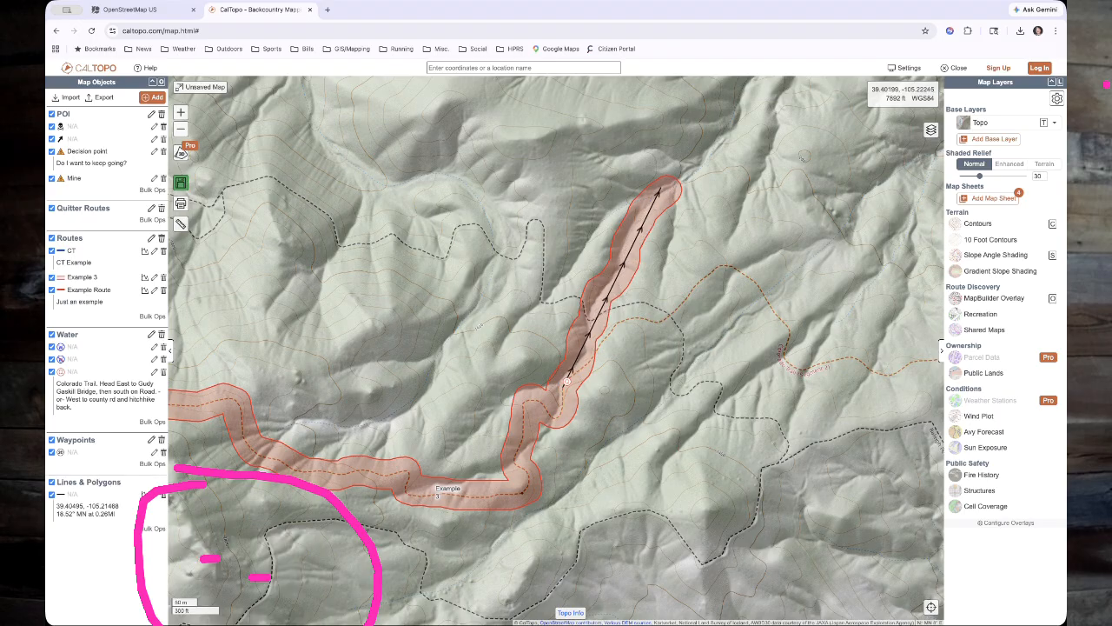
pyautogui.scroll(-1, 424, 531)
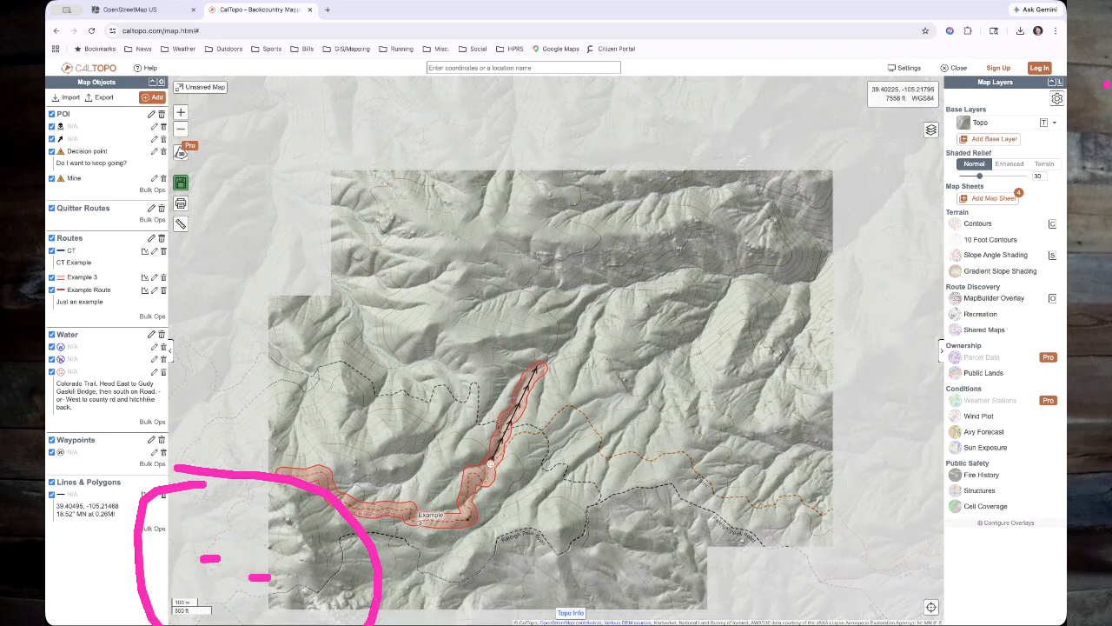
pyautogui.scroll(1, 423, 531)
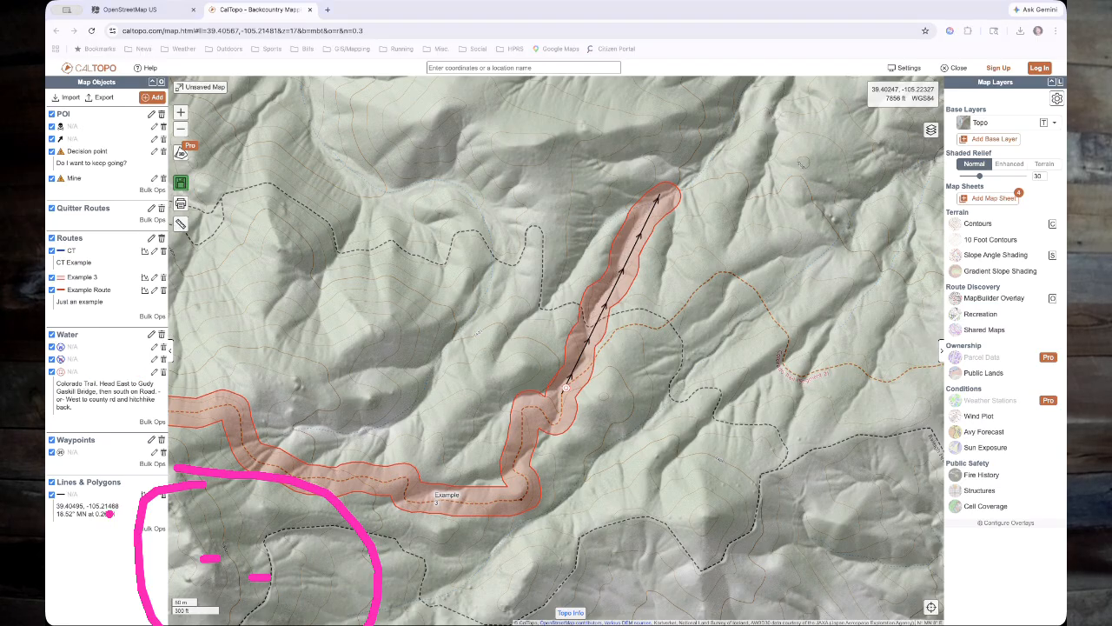
pyautogui.press('BackSpace')
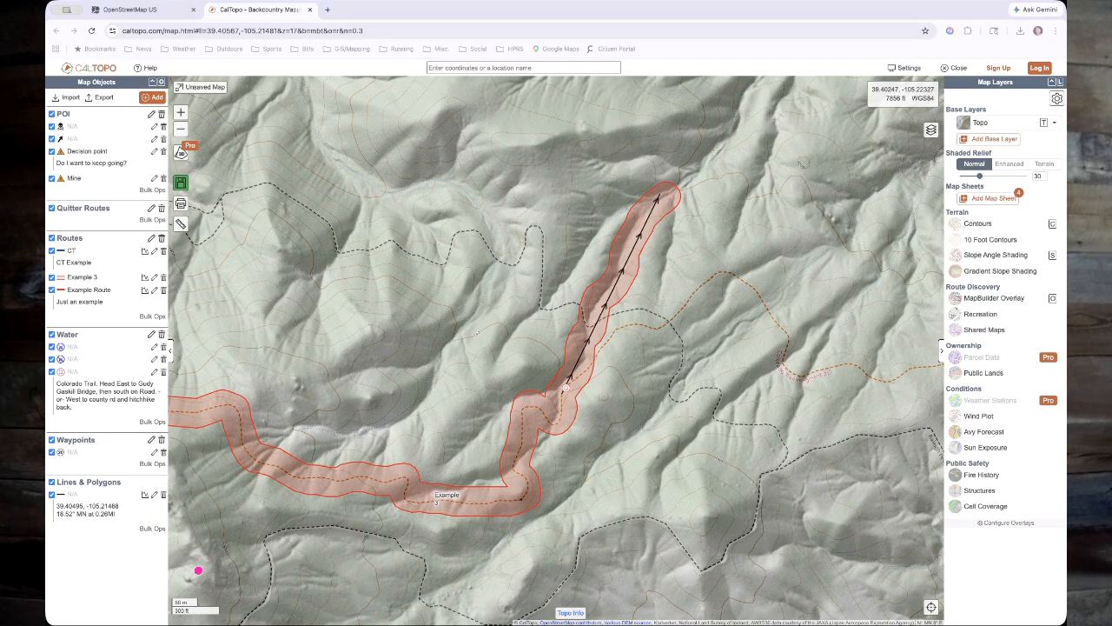
pyautogui.moveTo(103, 468)
pyautogui.mouseDown()
pyautogui.moveTo(53, 475)
pyautogui.moveTo(178, 523)
pyautogui.moveTo(99, 457)
pyautogui.mouseUp()
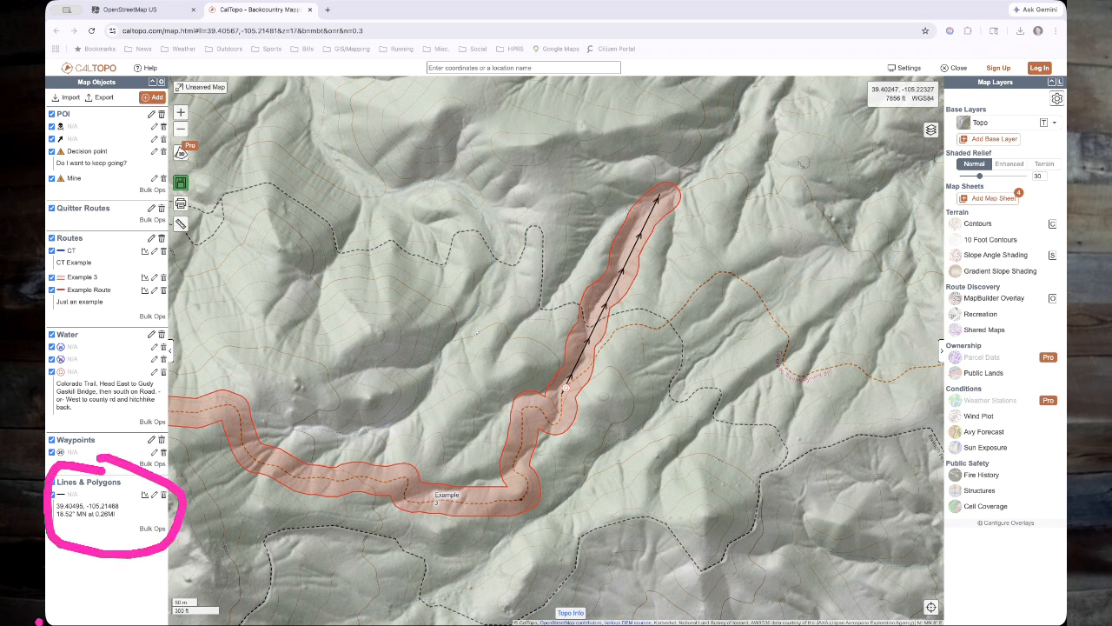
pyautogui.press('BackSpace')
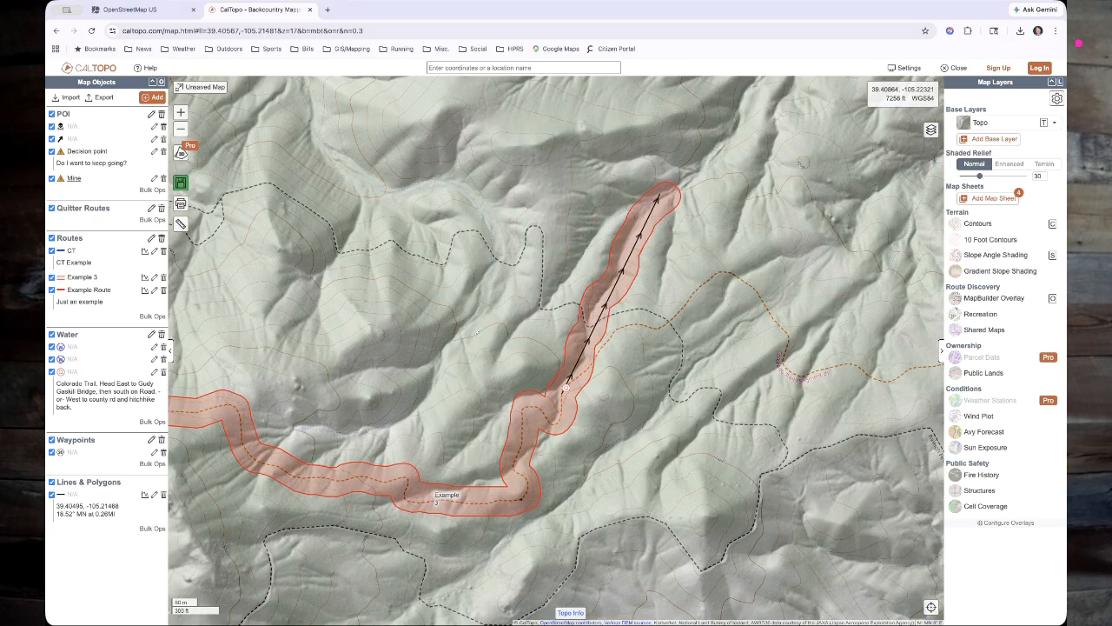
# - Create a new map folder named Bearings
pyautogui.click(153, 97)
pyautogui.click(165, 213)
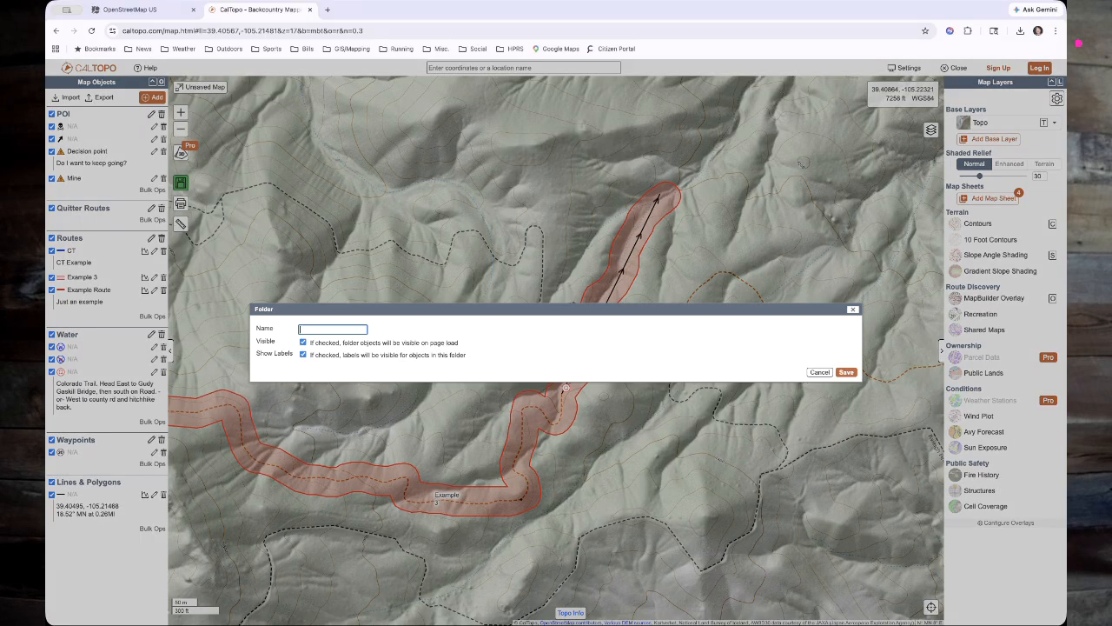
pyautogui.write('Bearings')
pyautogui.press('Return')
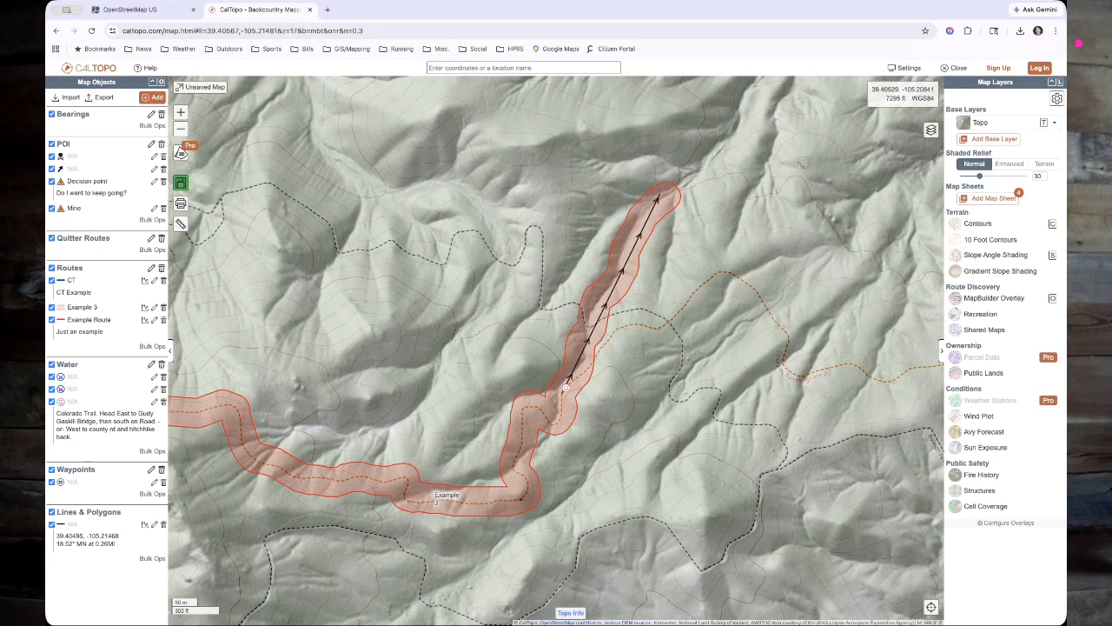
# - Move the saved bearing line from Lines & Polygons into the Bearings folder
pyautogui.click(155, 524)
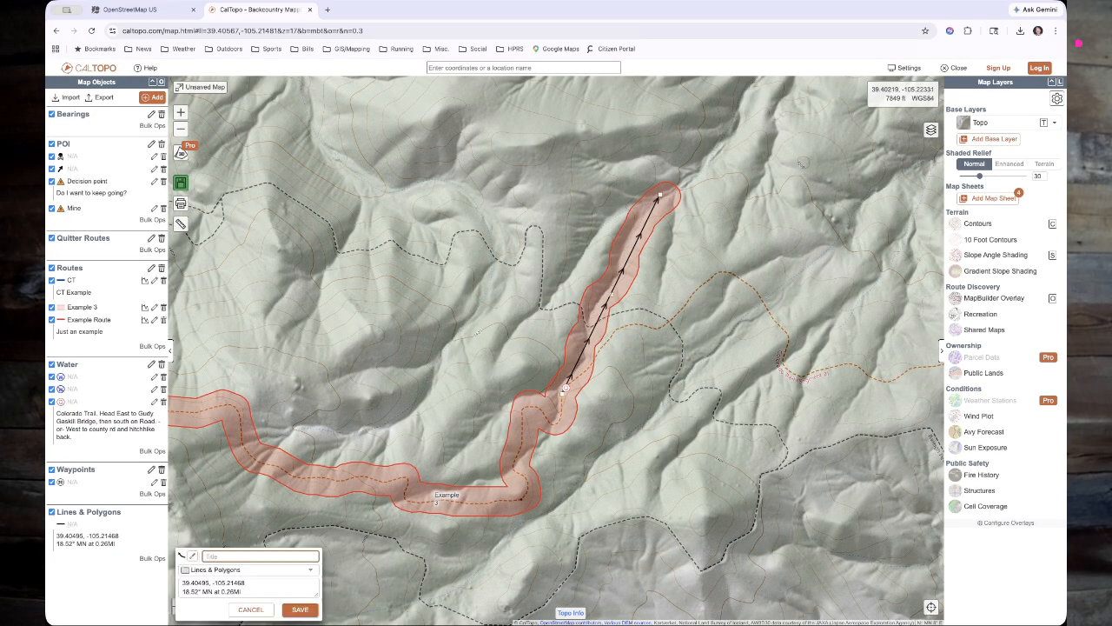
pyautogui.click(229, 570)
pyautogui.click(205, 592)
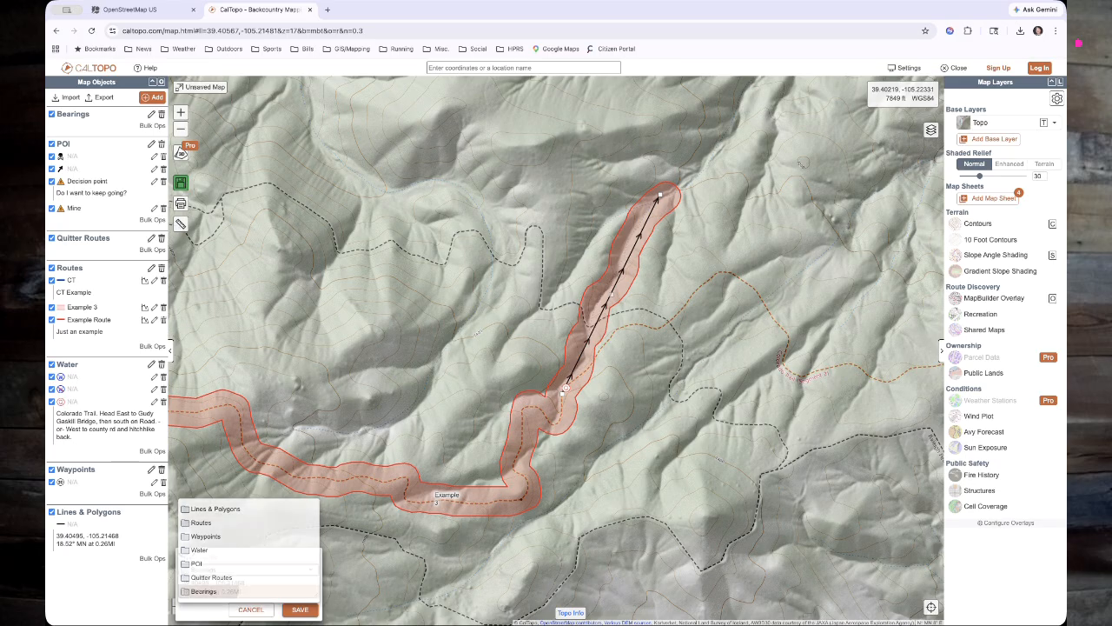
pyautogui.click(300, 609)
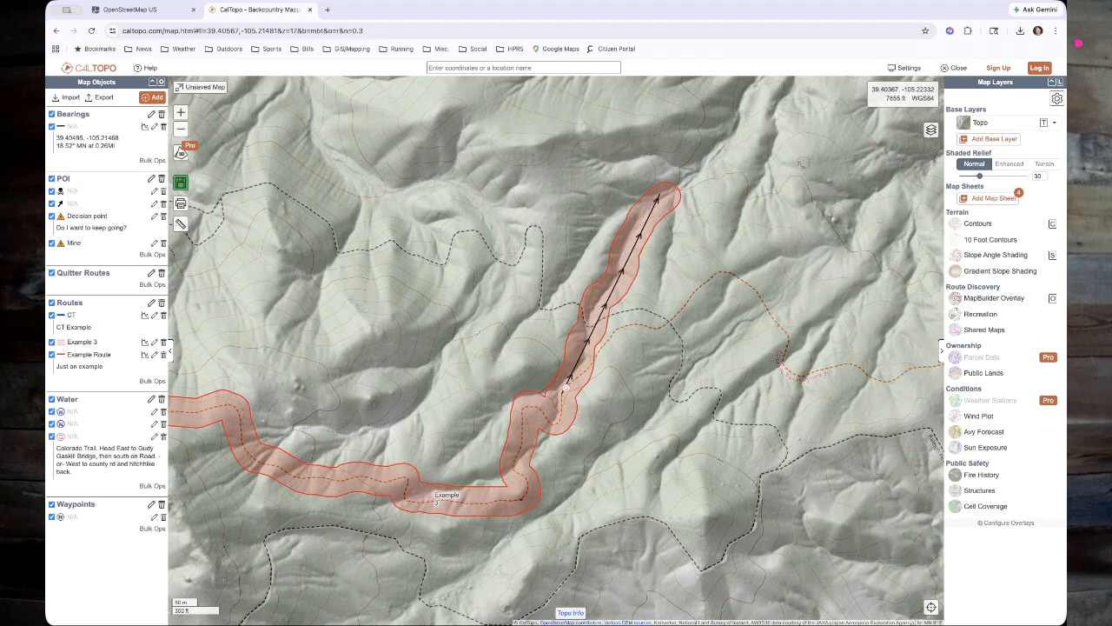
# - Title the bearing line in the Bearings folder 18.52° and save it
pyautogui.click(153, 127)
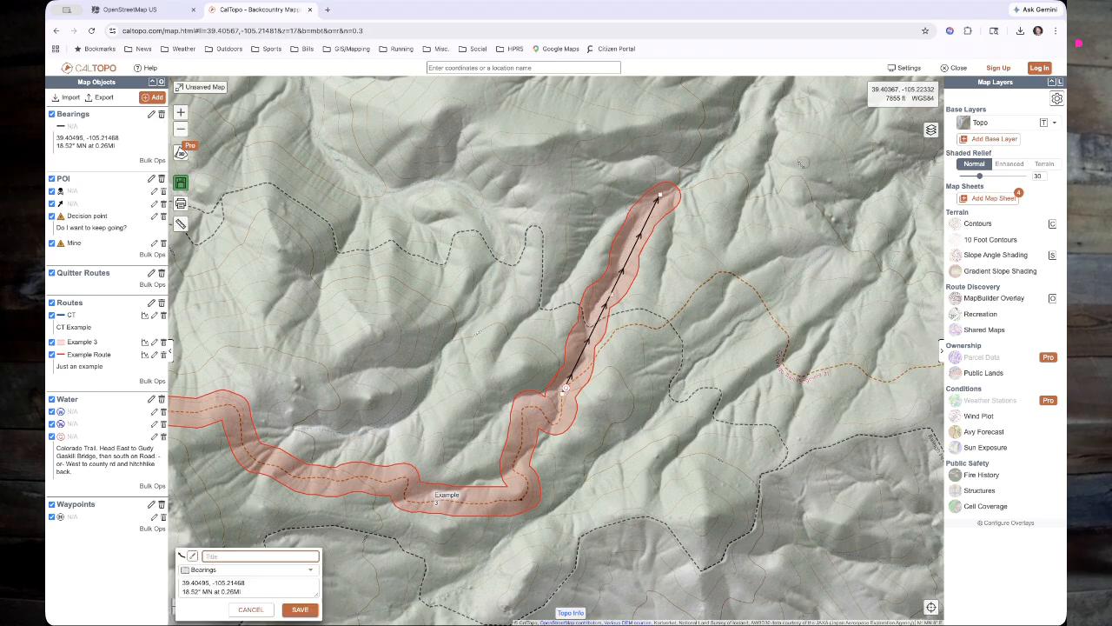
pyautogui.write('18.52')
pyautogui.press('Return')
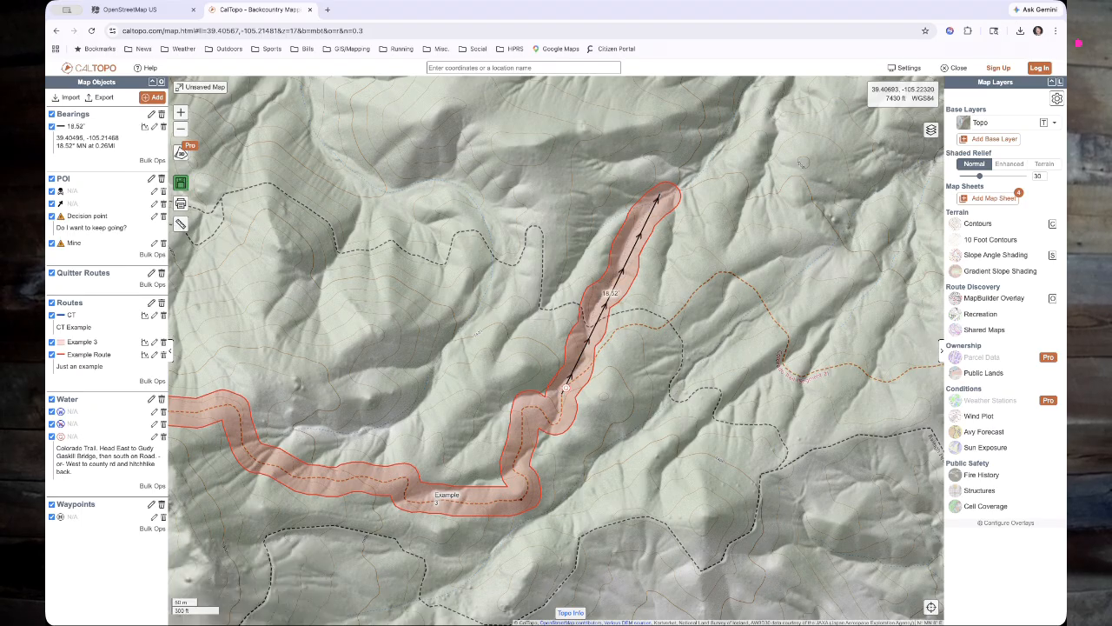
pyautogui.moveTo(596, 278)
pyautogui.mouseDown()
pyautogui.moveTo(589, 300)
pyautogui.moveTo(632, 291)
pyautogui.moveTo(598, 276)
pyautogui.mouseUp()
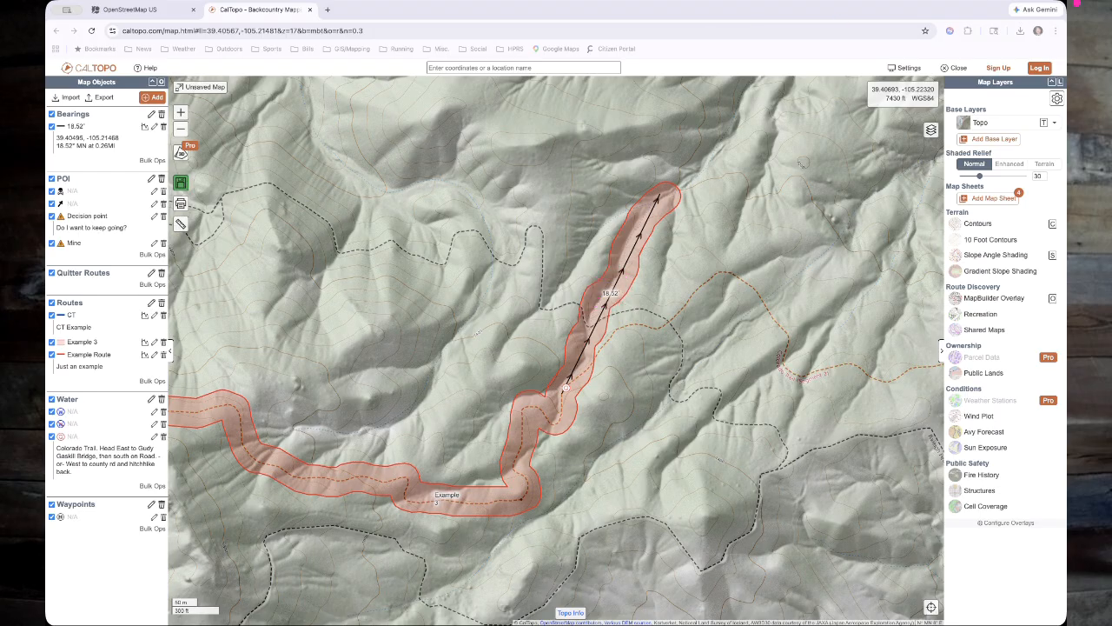
# - Start a second bearing line and place its origin on the western bend of Example 3 at 39.40378, -105.22144
pyautogui.click(152, 98)
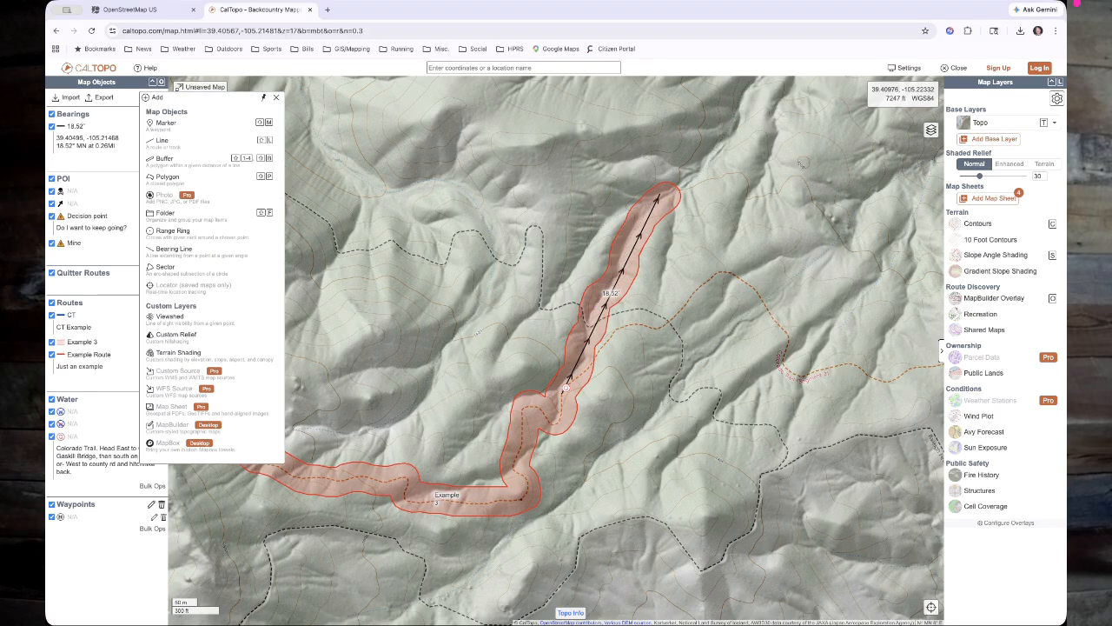
pyautogui.click(173, 248)
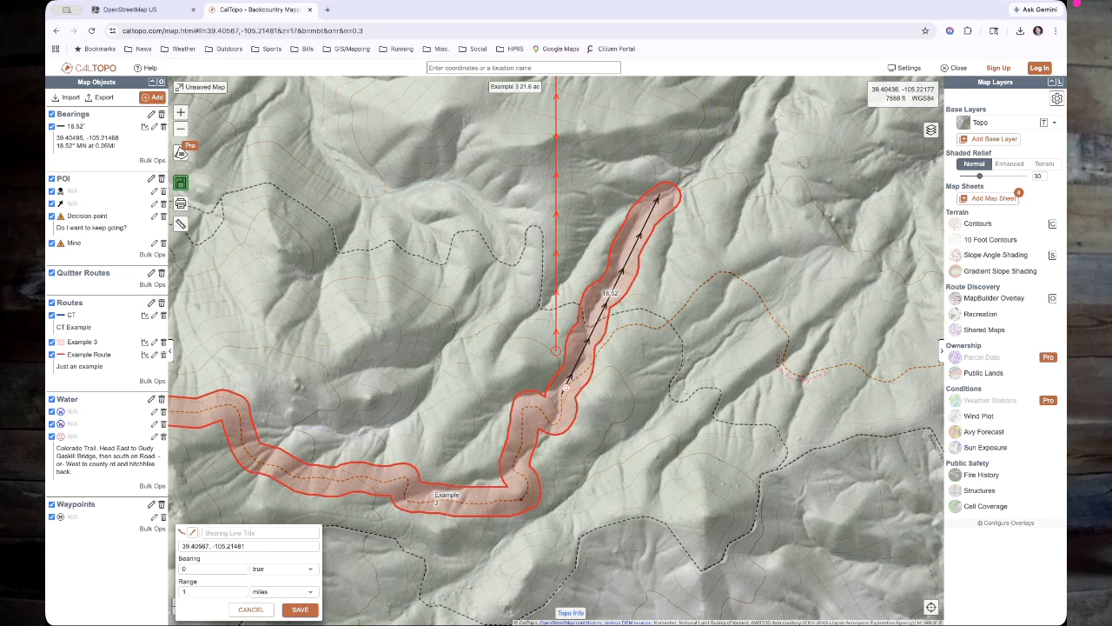
pyautogui.click(257, 449)
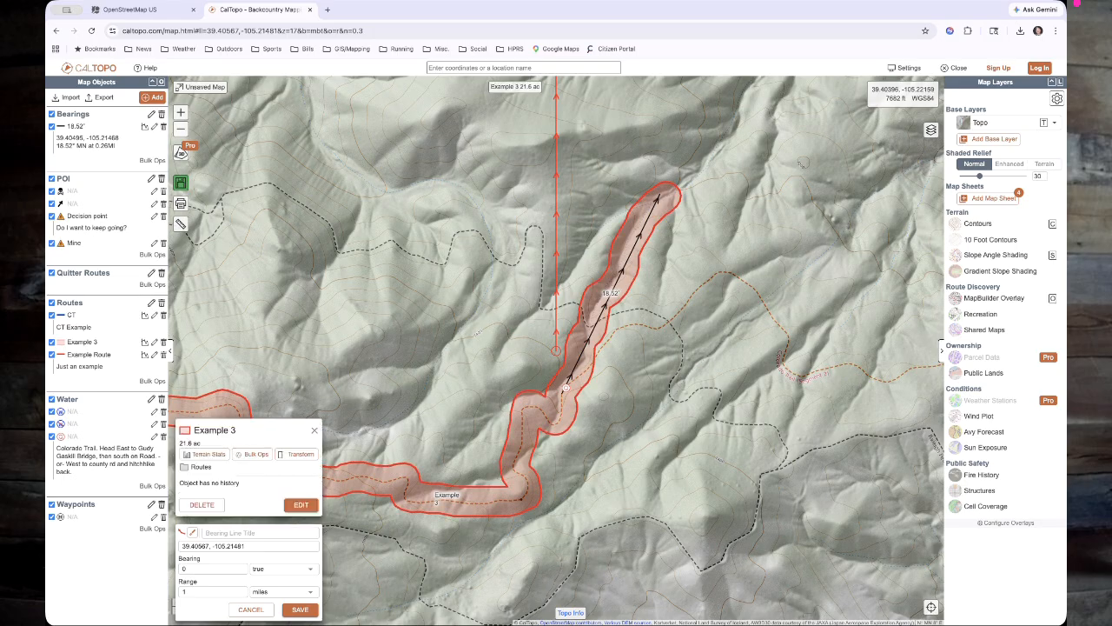
pyautogui.click(315, 431)
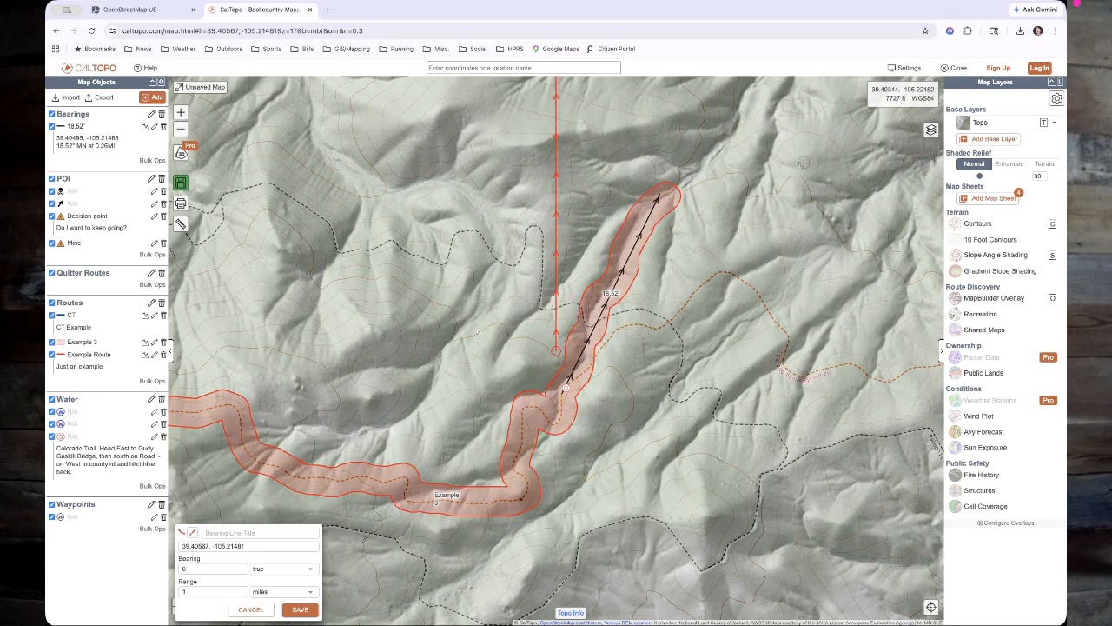
pyautogui.moveTo(556, 351); pyautogui.dragTo(254, 463)
# - Run the second bearing line east to Example 3's southeastern bend, about 0.32 miles at 97.97 degrees
pyautogui.scroll(3, 279, 142)
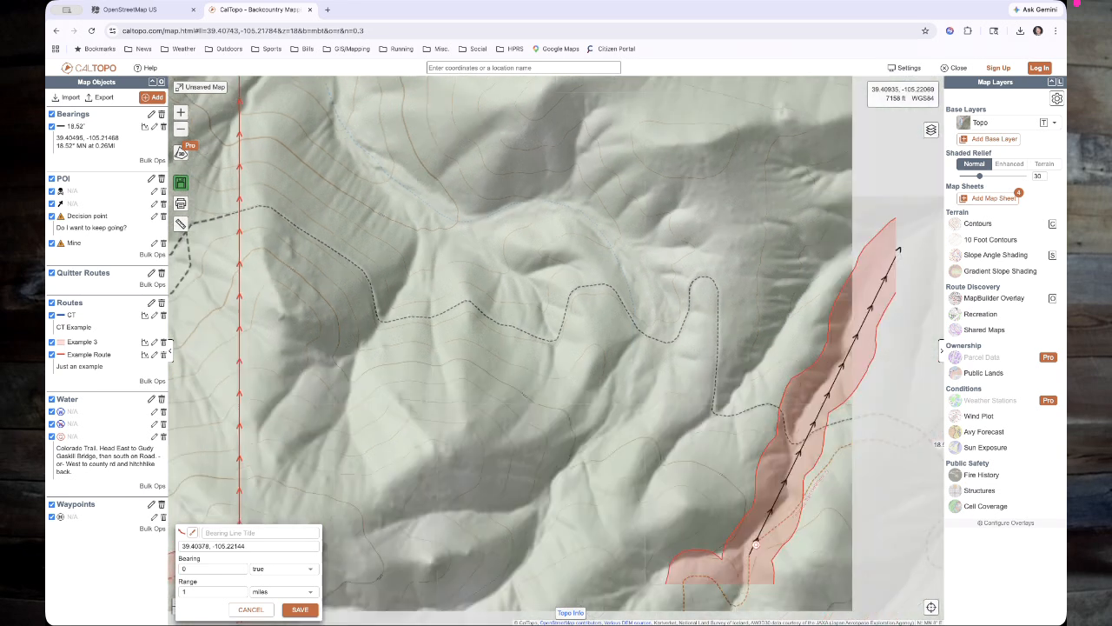
pyautogui.scroll(-3, 279, 142)
pyautogui.moveTo(279, 143); pyautogui.dragTo(428, 363)
pyautogui.scroll(-3, 445, 174)
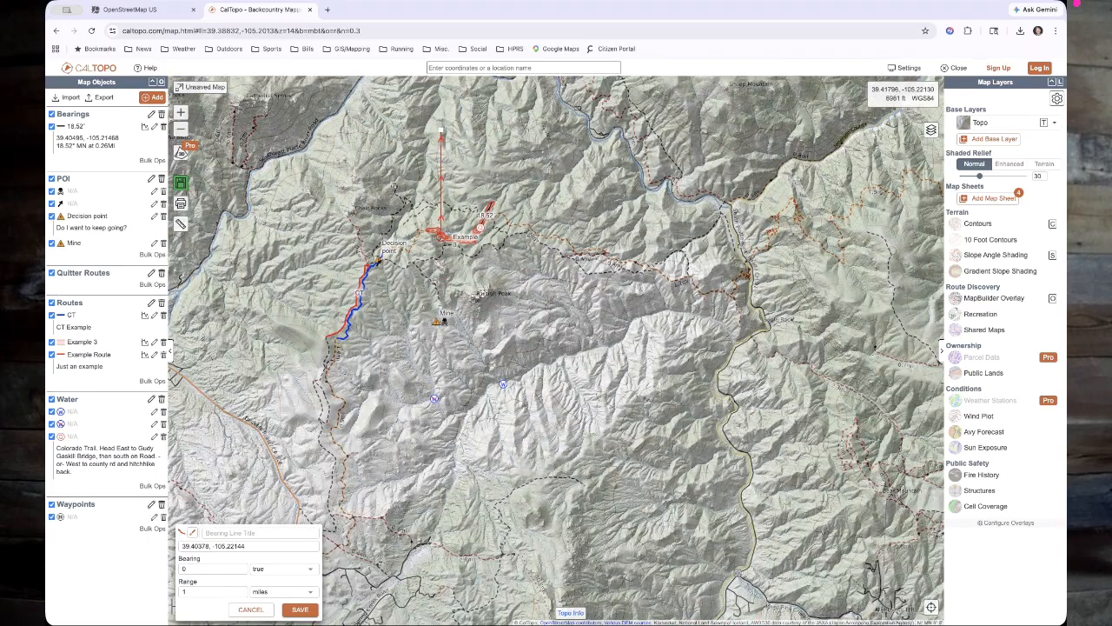
pyautogui.moveTo(441, 130); pyautogui.dragTo(438, 207)
pyautogui.scroll(3, 443, 225)
pyautogui.scroll(4, 449, 160)
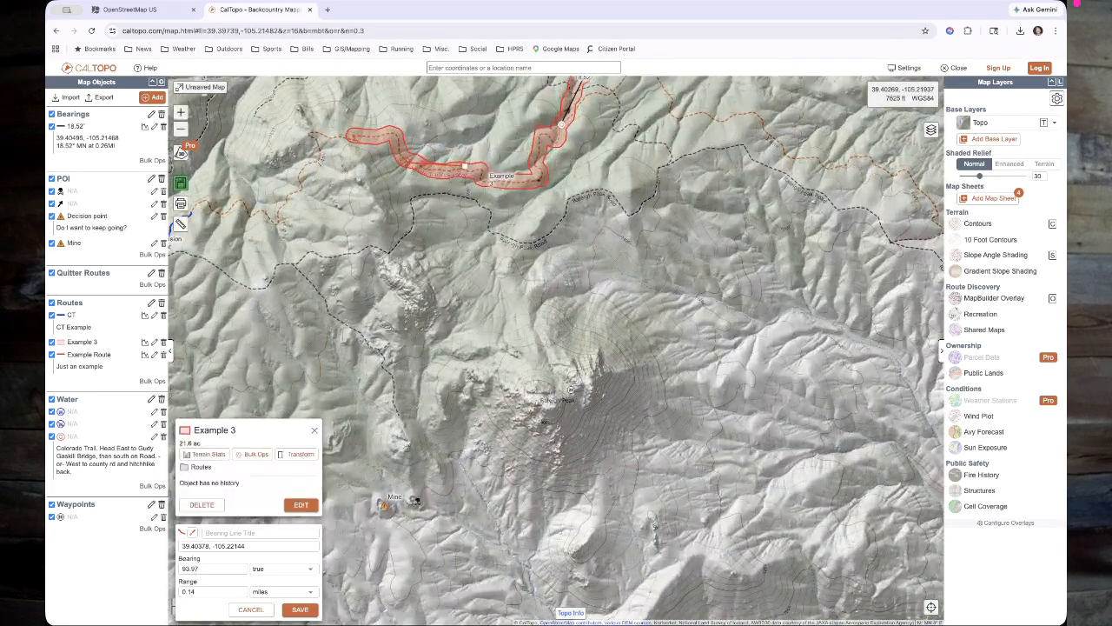
pyautogui.scroll(-1, 501, 304)
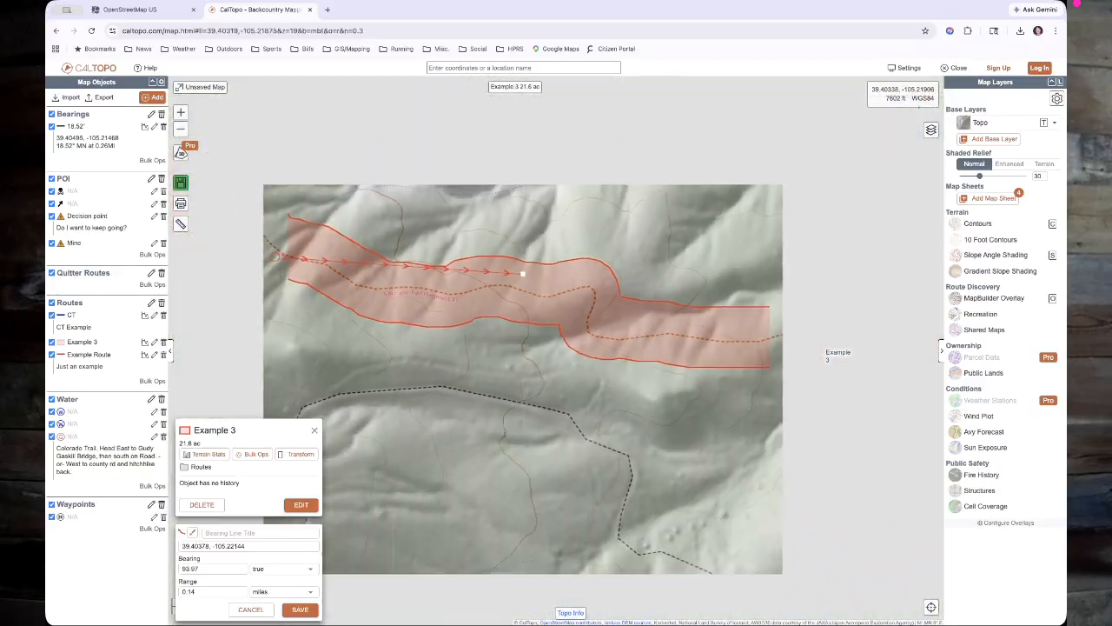
pyautogui.moveTo(522, 274); pyautogui.dragTo(820, 333)
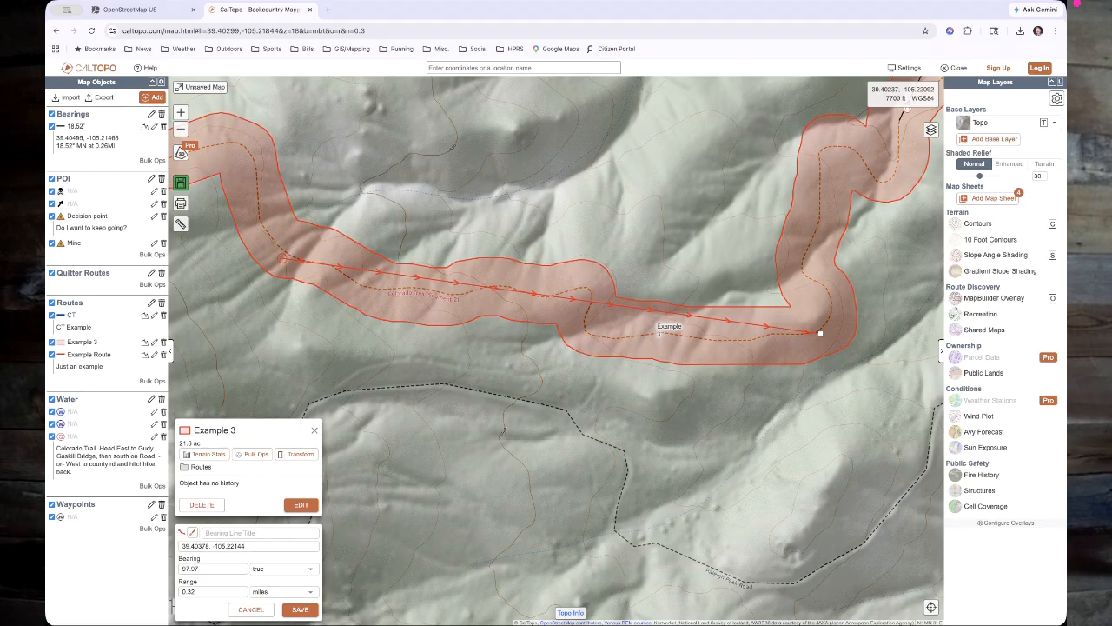
pyautogui.click(314, 430)
# - Style the second bearing line black (000000) with a slightly heavier weight and its opacity reduced to just under 50%
pyautogui.click(192, 532)
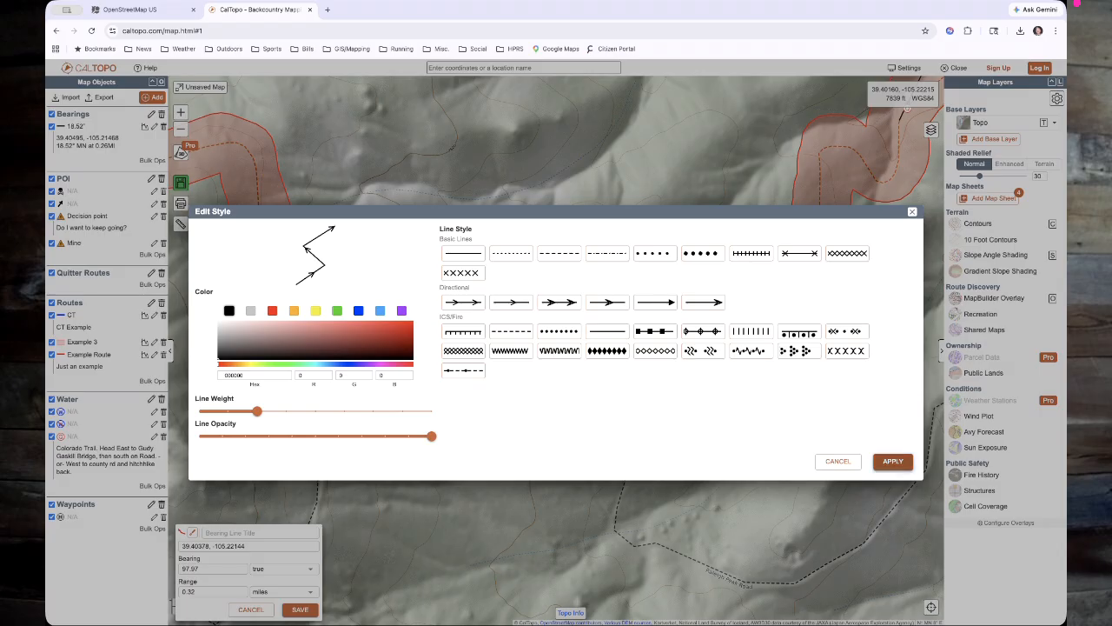
pyautogui.moveTo(431, 436); pyautogui.dragTo(314, 436)
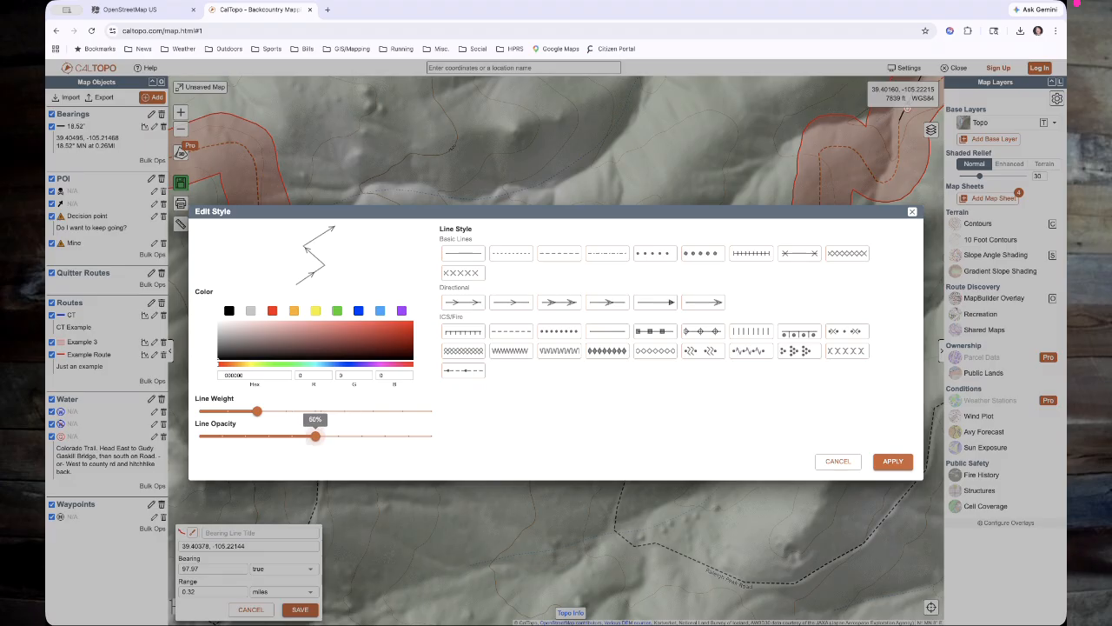
pyautogui.moveTo(256, 412); pyautogui.dragTo(292, 435)
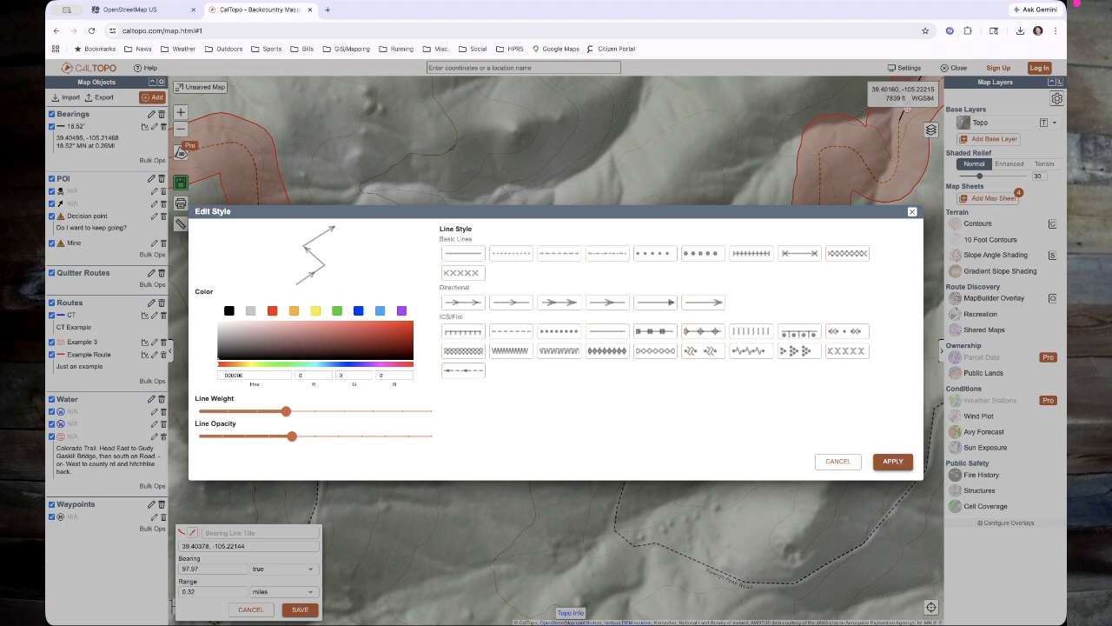
pyautogui.click(893, 461)
# - Switch the second line's bearing reference to mag and return its far end to Example 3's southeastern bend at about 90.18 degrees and 0.32 miles
pyautogui.click(284, 568)
pyautogui.click(265, 591)
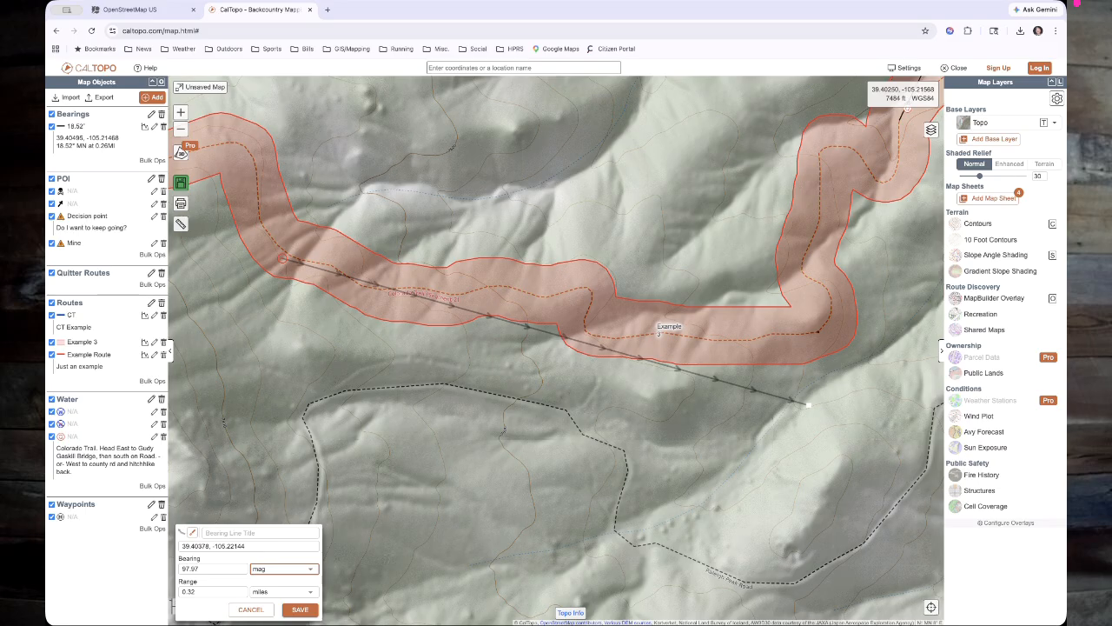
pyautogui.scroll(2, 803, 409)
pyautogui.moveTo(813, 399); pyautogui.dragTo(844, 251)
pyautogui.scroll(-2, 521, 318)
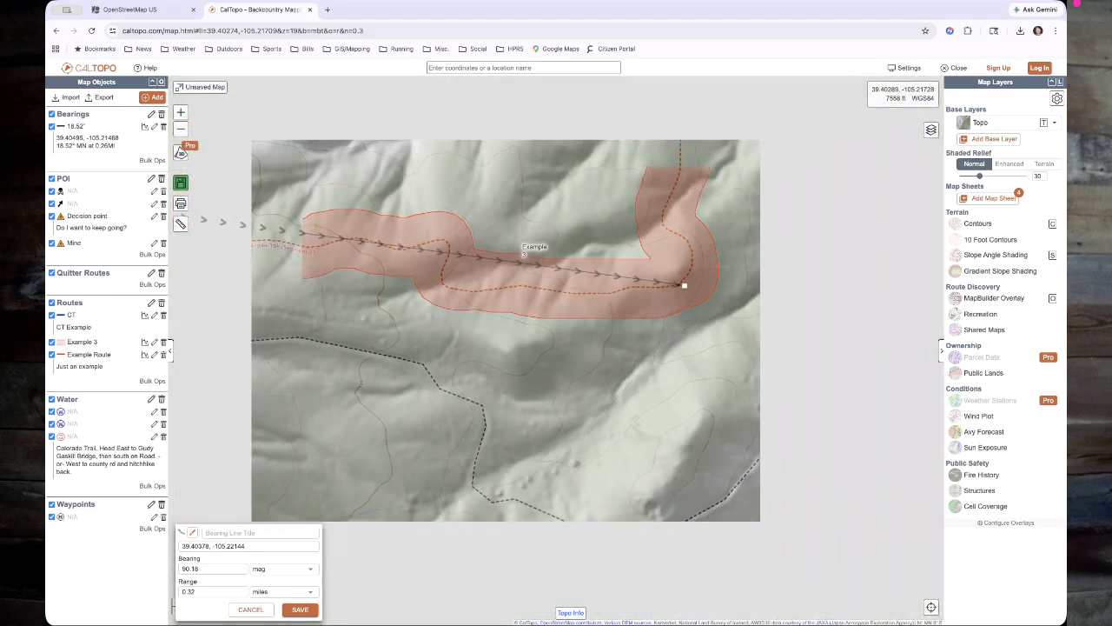
pyautogui.scroll(-2, 521, 384)
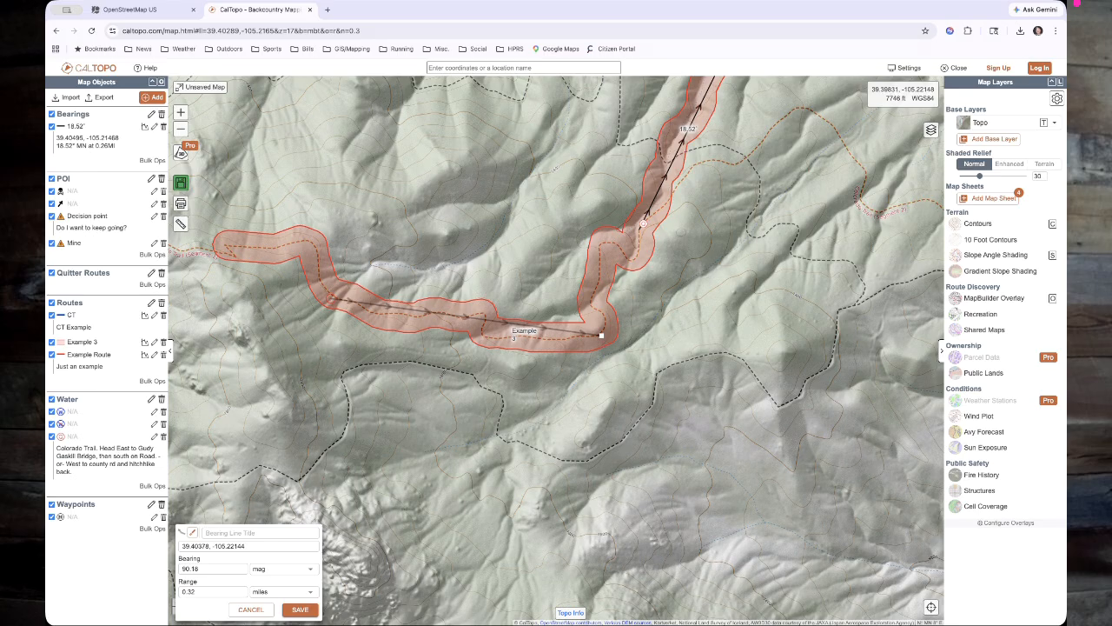
# - Title the second bearing line 90.18 and save it
pyautogui.click(261, 533)
pyautogui.write('90.18')
pyautogui.click(299, 610)
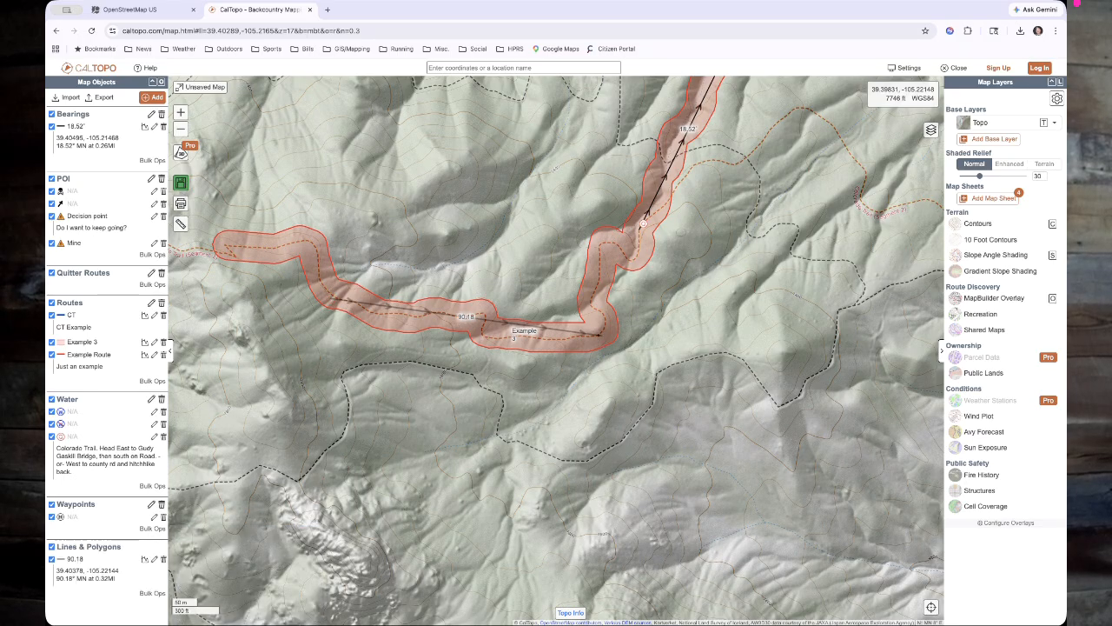
# - Extend the 18.52° bearing line's southern end to Example 3's southeastern bend and save it
pyautogui.click(658, 192)
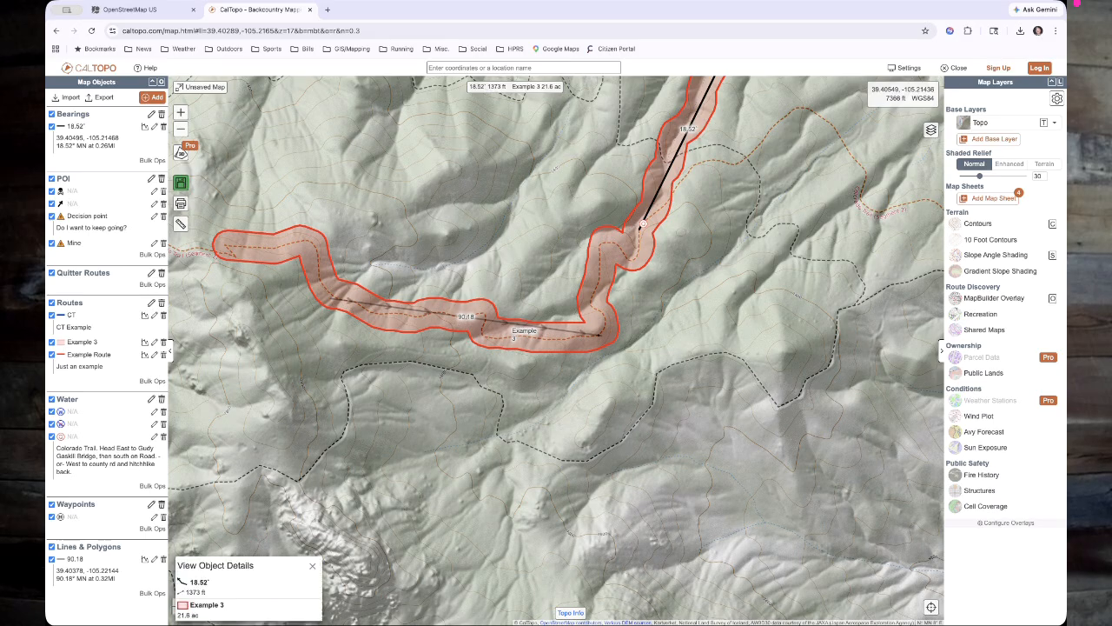
pyautogui.click(207, 586)
pyautogui.click(300, 609)
pyautogui.moveTo(644, 225); pyautogui.dragTo(602, 332)
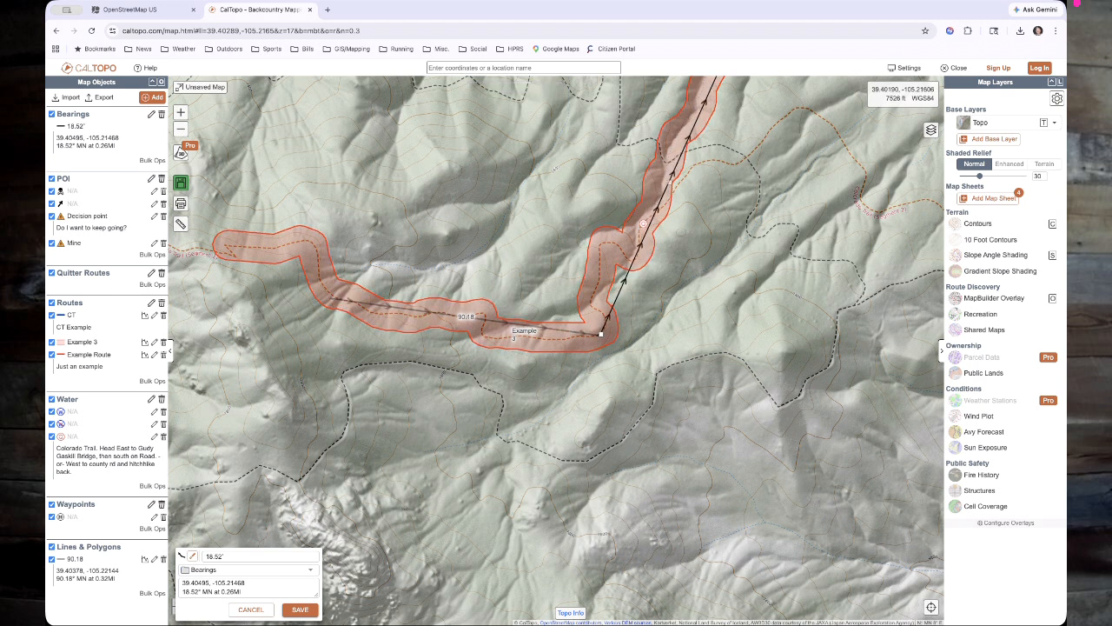
pyautogui.scroll(-3, 773, 243)
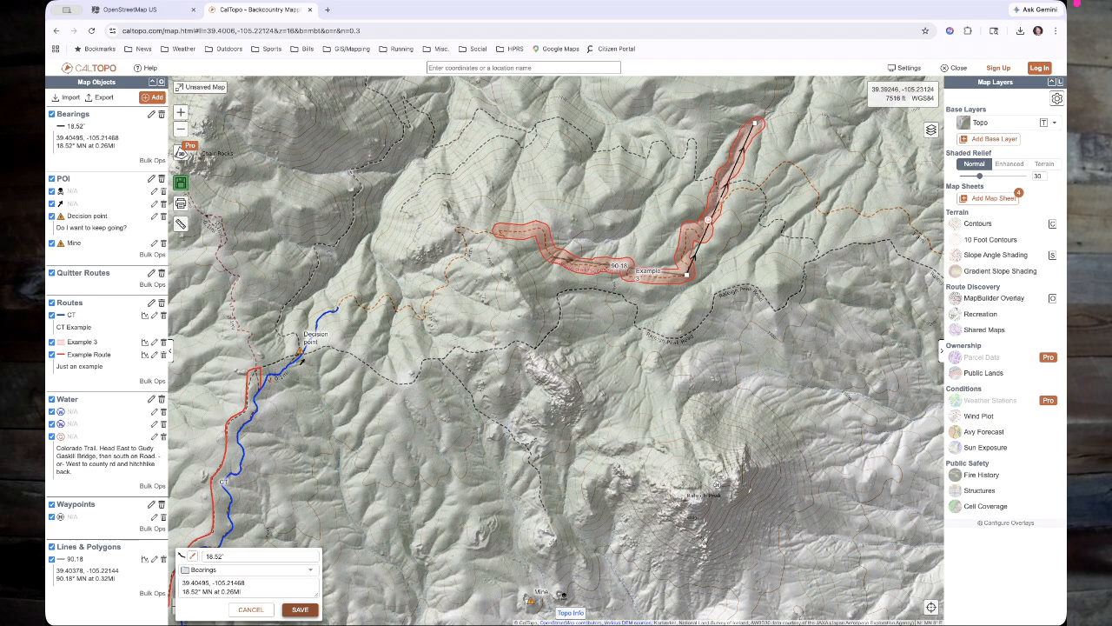
pyautogui.click(299, 609)
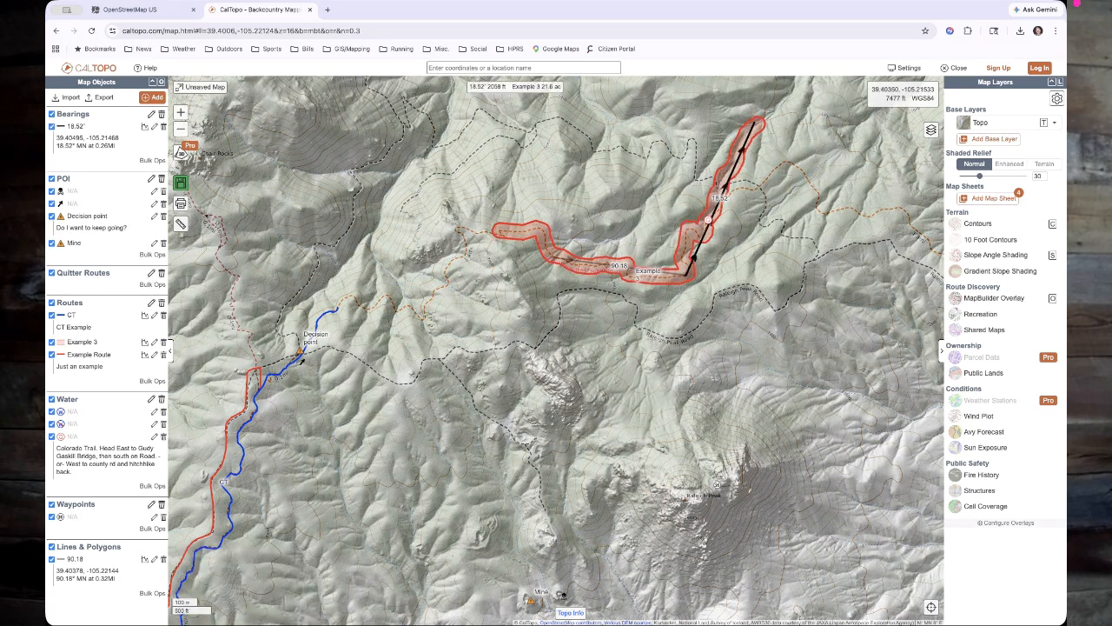
# - Add the degree symbol to the second bearing line's title, making it 90.18°, and save it
pyautogui.scroll(1, 726, 240)
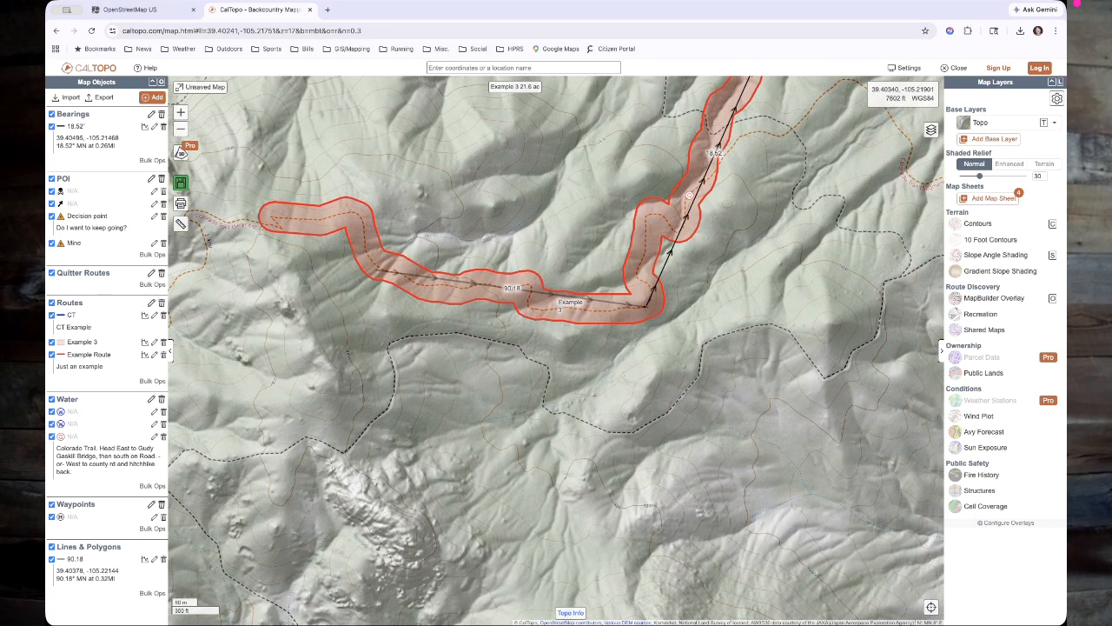
pyautogui.click(461, 282)
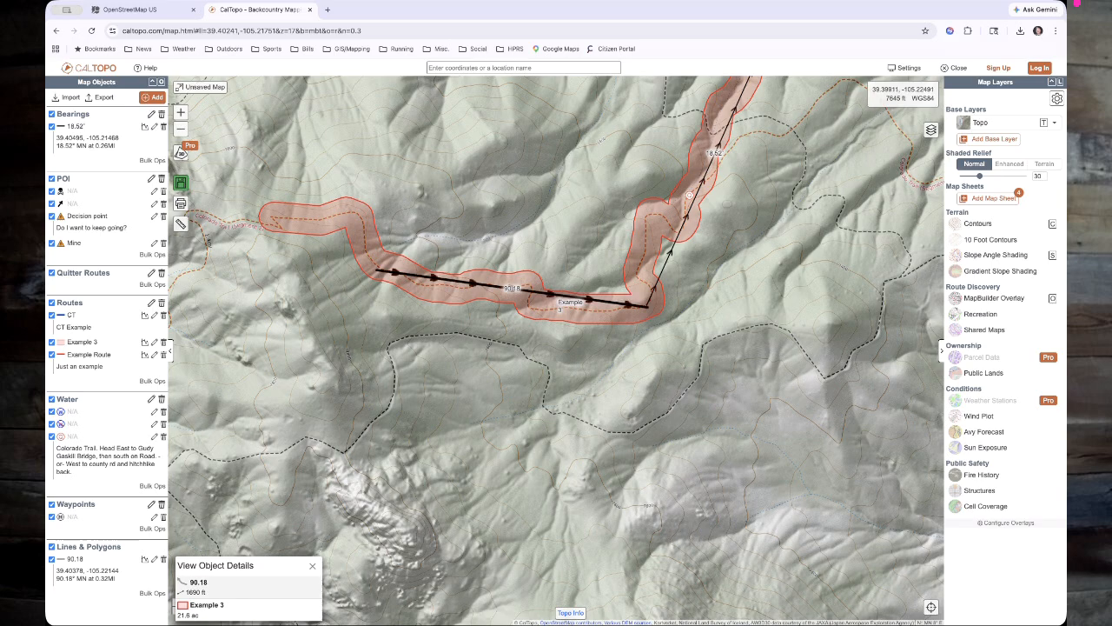
pyautogui.click(198, 581)
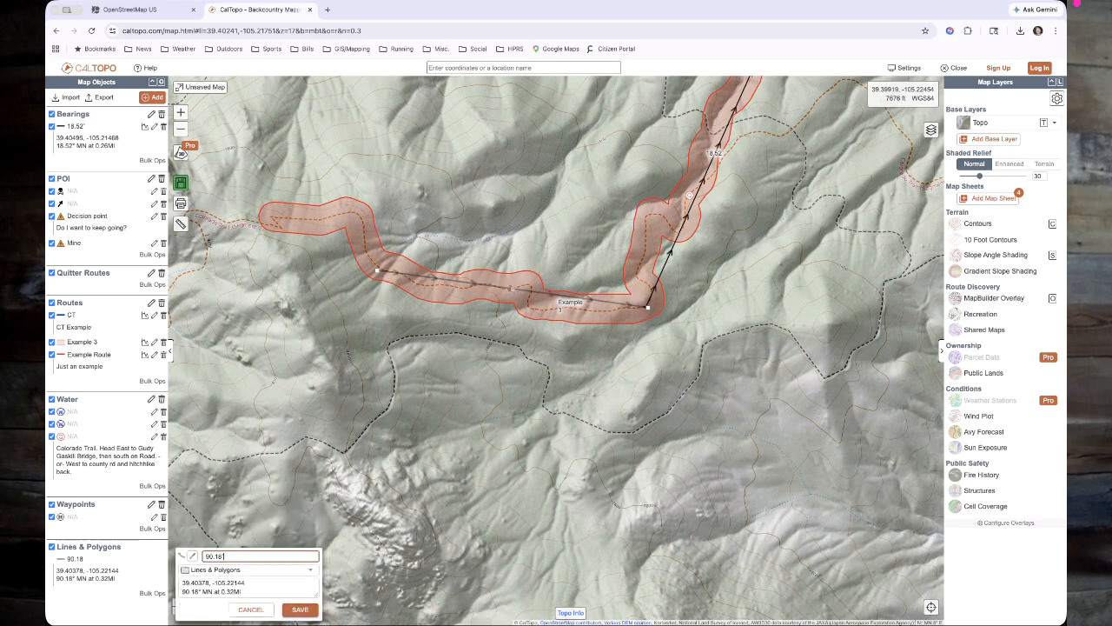
pyautogui.click(300, 609)
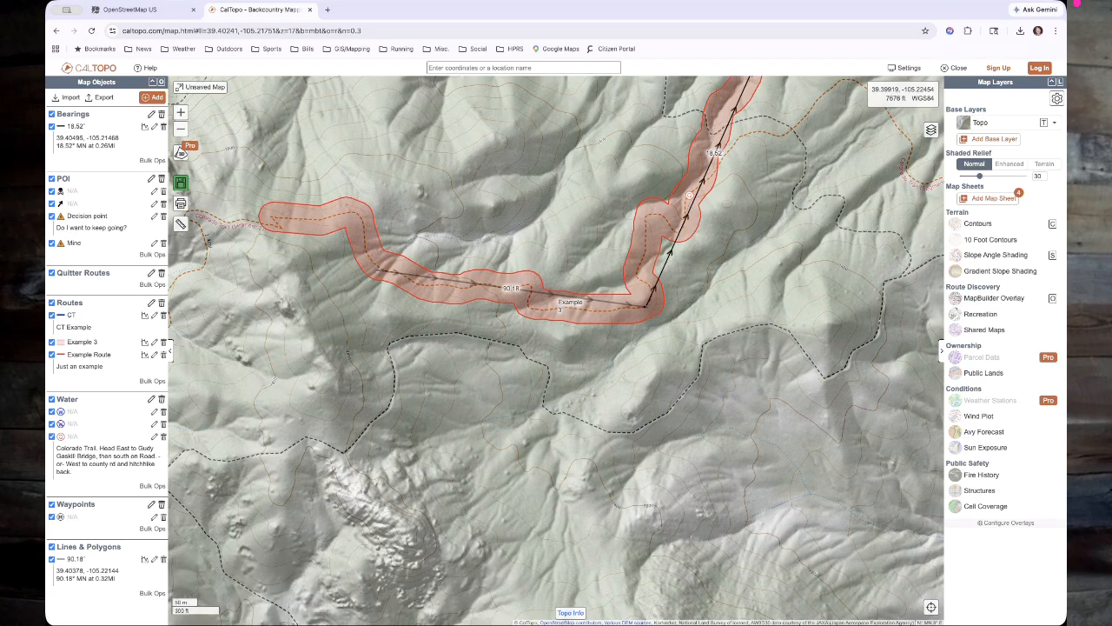
# - Add a third bearing line from Example 3's western end to its first bend, about 0.10 miles at 86.64 degrees true
pyautogui.moveTo(747, 293); pyautogui.dragTo(722, 426)
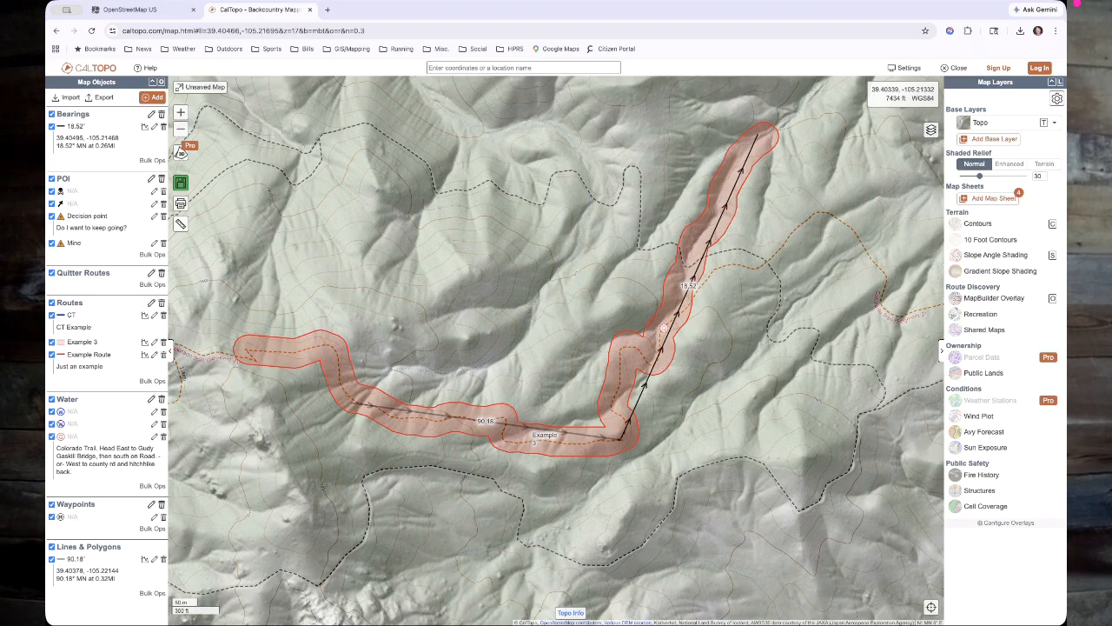
pyautogui.scroll(-1, 723, 425)
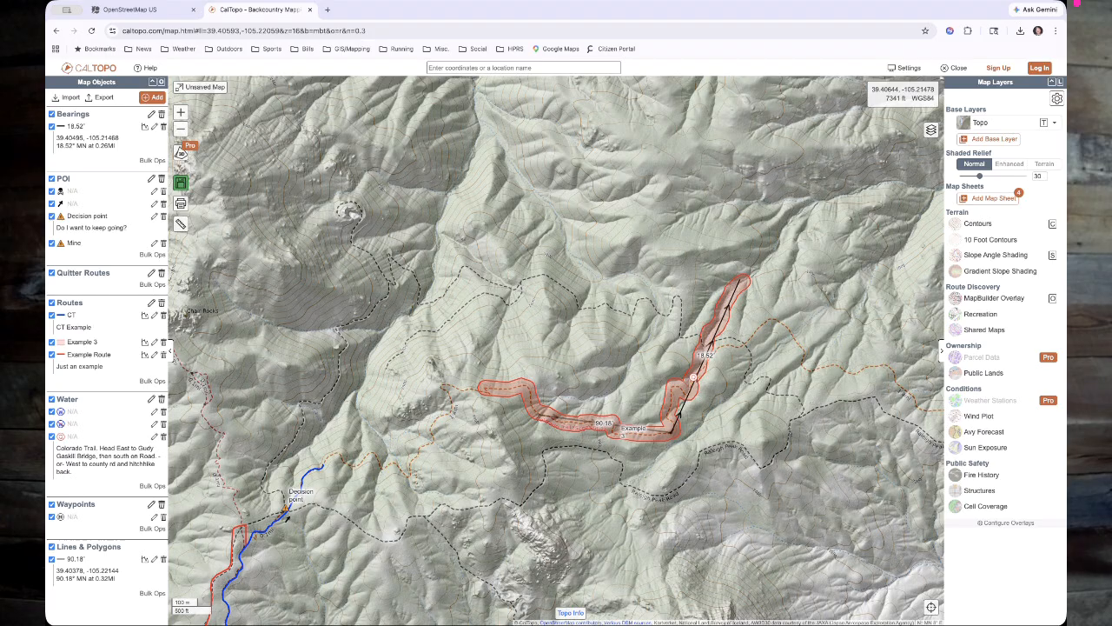
pyautogui.click(153, 98)
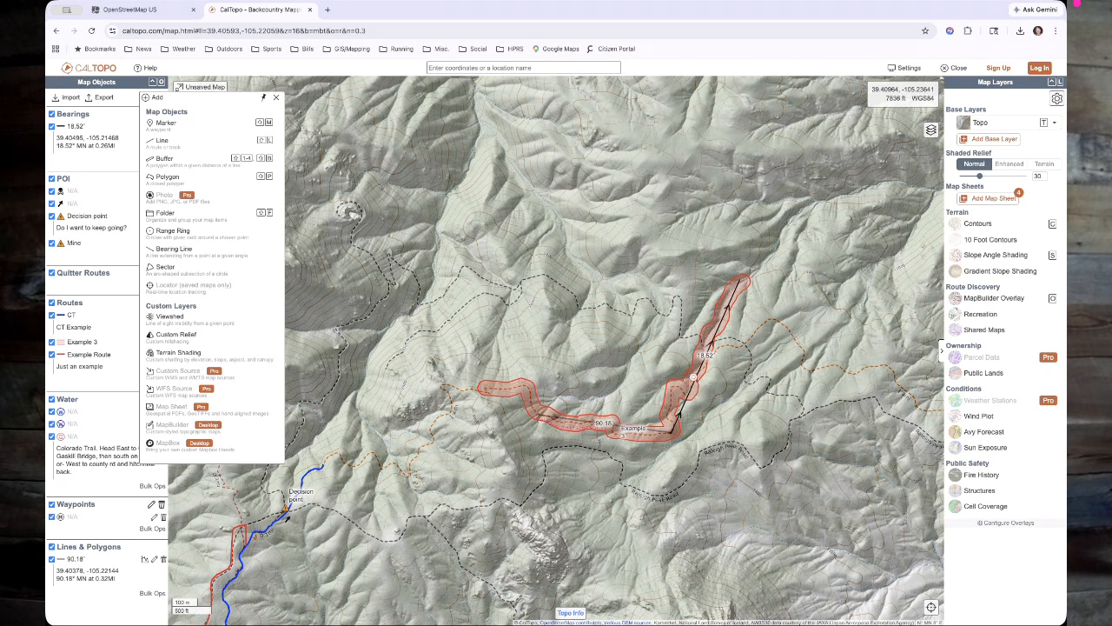
pyautogui.click(174, 249)
pyautogui.moveTo(600, 122); pyautogui.dragTo(593, 250)
pyautogui.moveTo(579, 133); pyautogui.dragTo(575, 198)
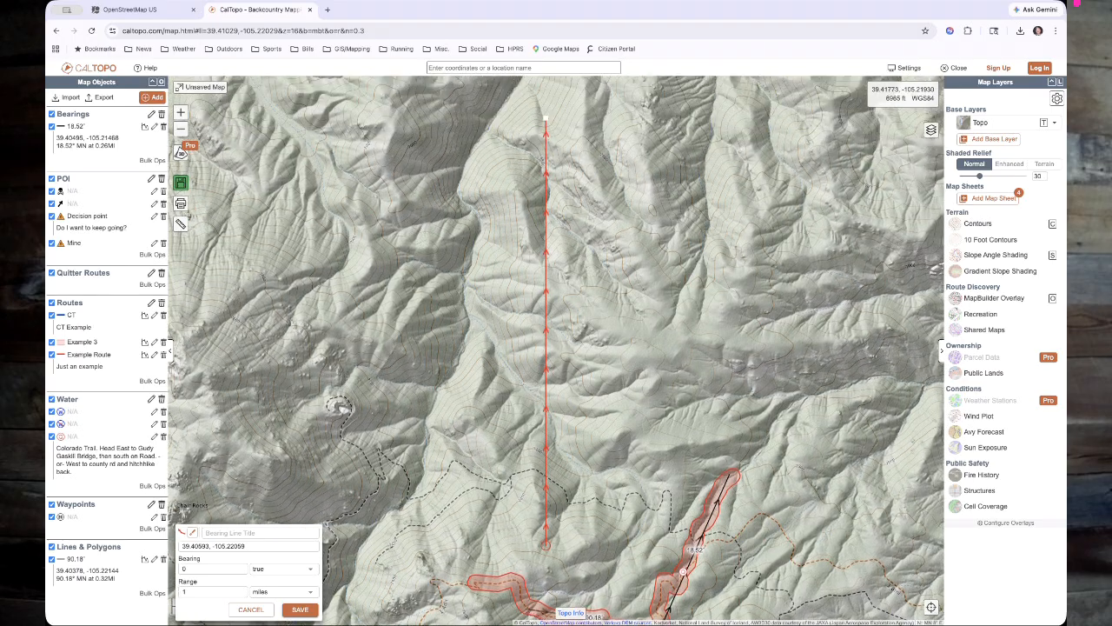
pyautogui.moveTo(546, 118); pyautogui.dragTo(562, 348)
pyautogui.scroll(-2, 551, 196)
pyautogui.scroll(-2, 563, 348)
pyautogui.scroll(5, 567, 352)
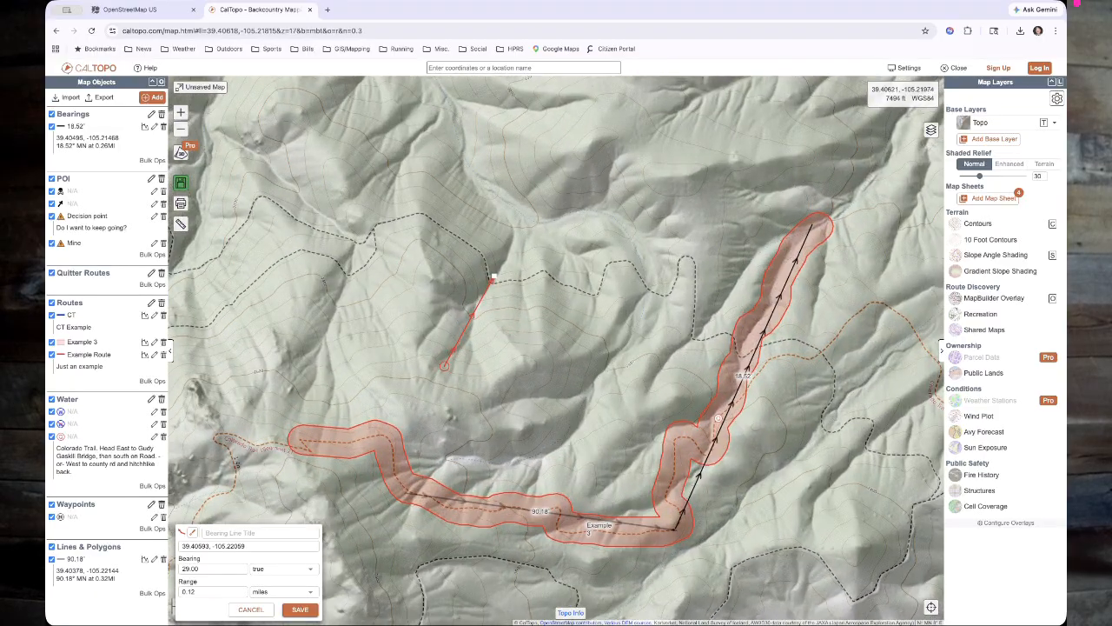
pyautogui.moveTo(445, 365); pyautogui.dragTo(297, 441)
pyautogui.moveTo(345, 355); pyautogui.dragTo(385, 435)
# - Style the third bearing line black (000000) with line weight 3 and its opacity reduced to roughly a third
pyautogui.click(193, 533)
pyautogui.click(229, 310)
pyautogui.moveTo(257, 411); pyautogui.dragTo(286, 411)
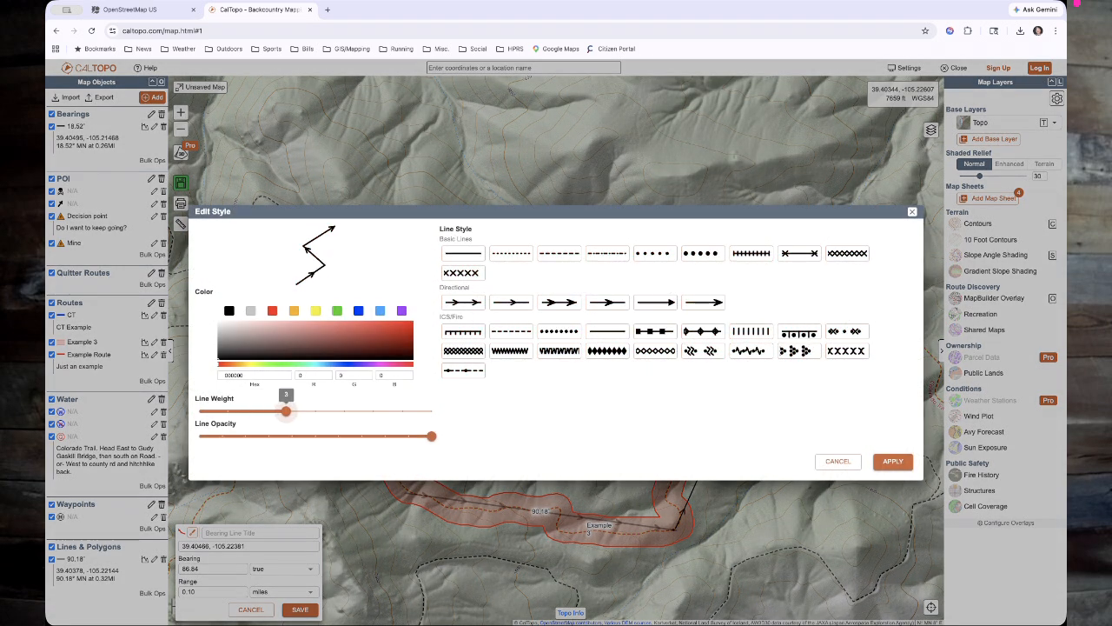
pyautogui.moveTo(431, 437); pyautogui.dragTo(268, 436)
pyautogui.click(893, 461)
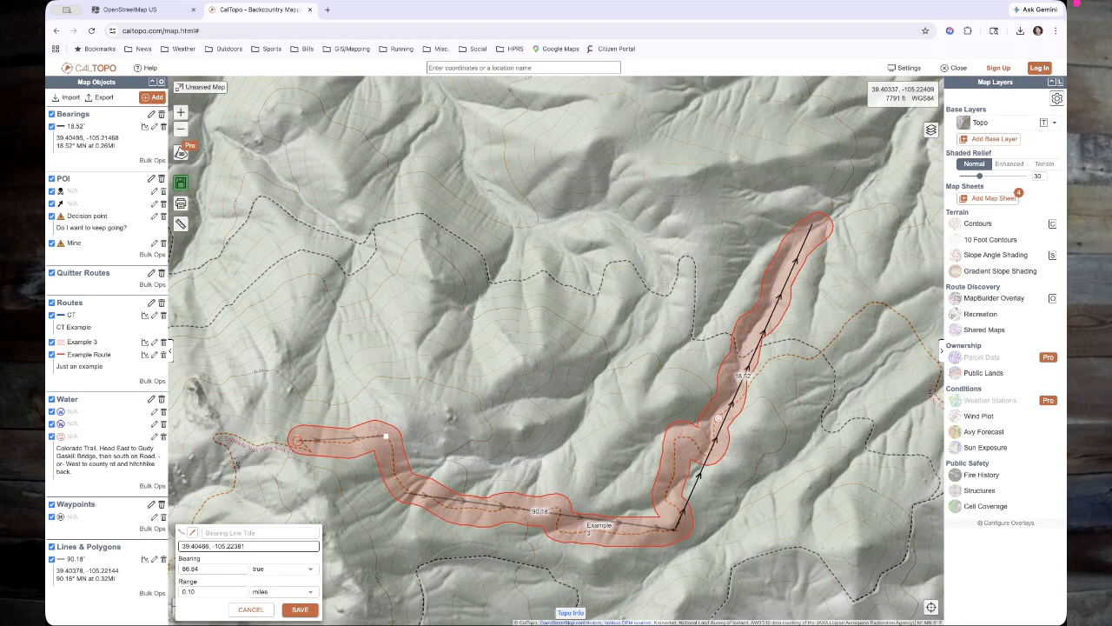
# - Switch the third line's bearing reference to mag, return its far end to the bend at about 79.13 degrees, title it 79°, and save
pyautogui.click(276, 591)
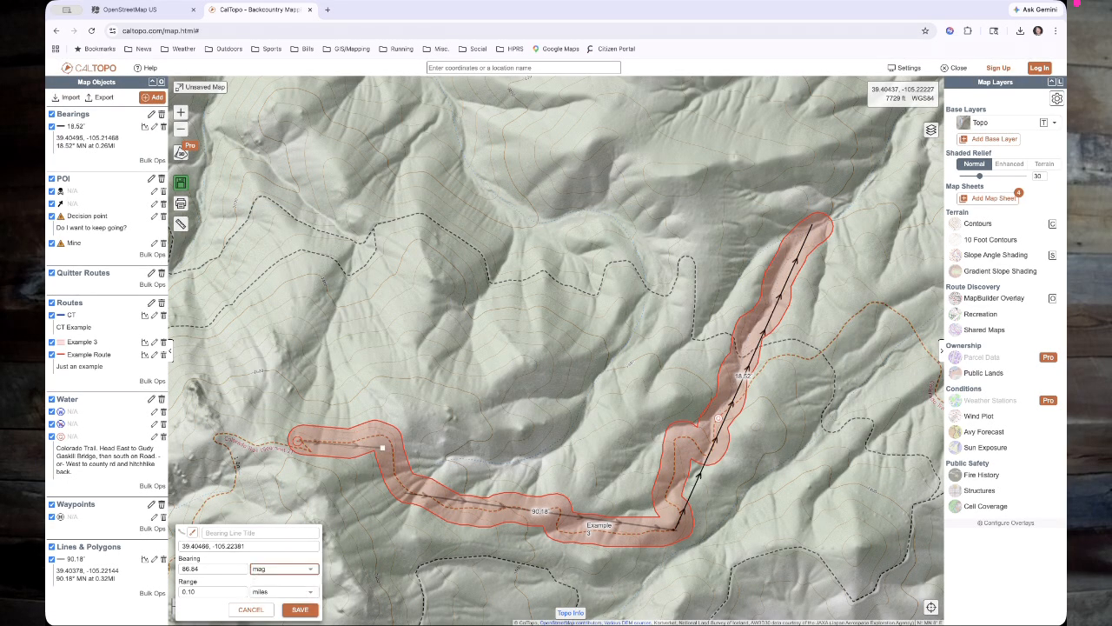
pyautogui.moveTo(385, 446); pyautogui.dragTo(382, 425)
pyautogui.click(260, 533)
pyautogui.write('79')
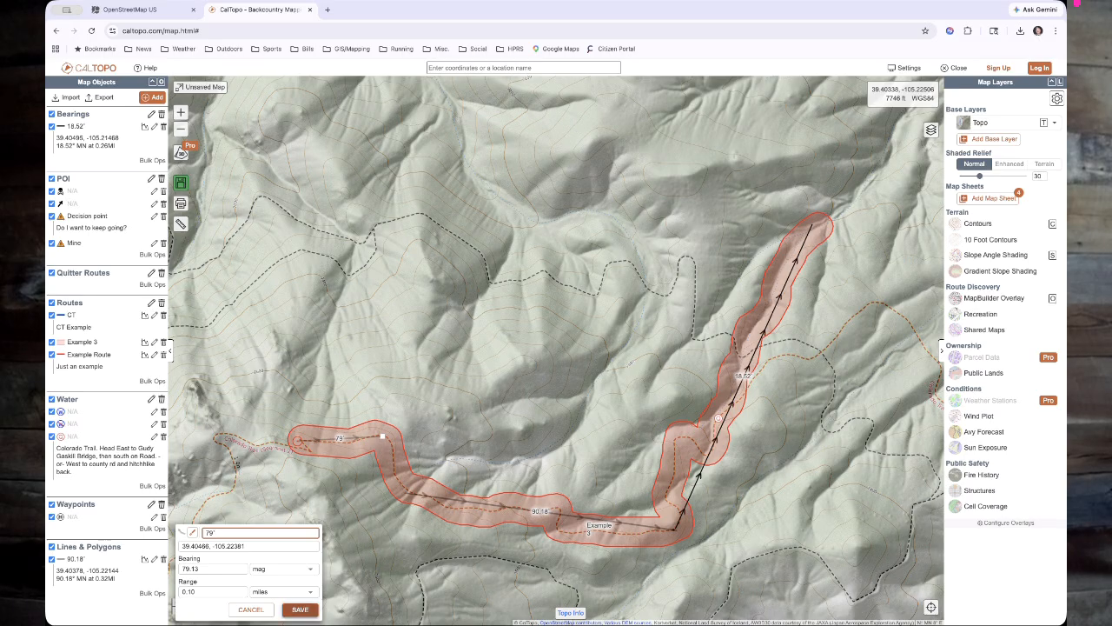
pyautogui.click(300, 609)
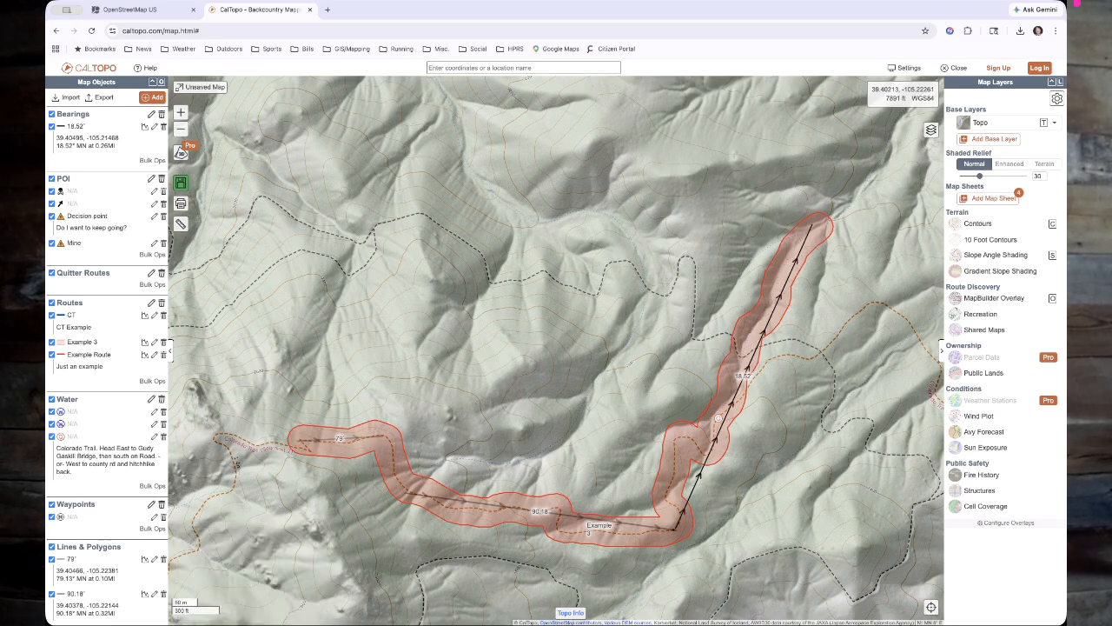
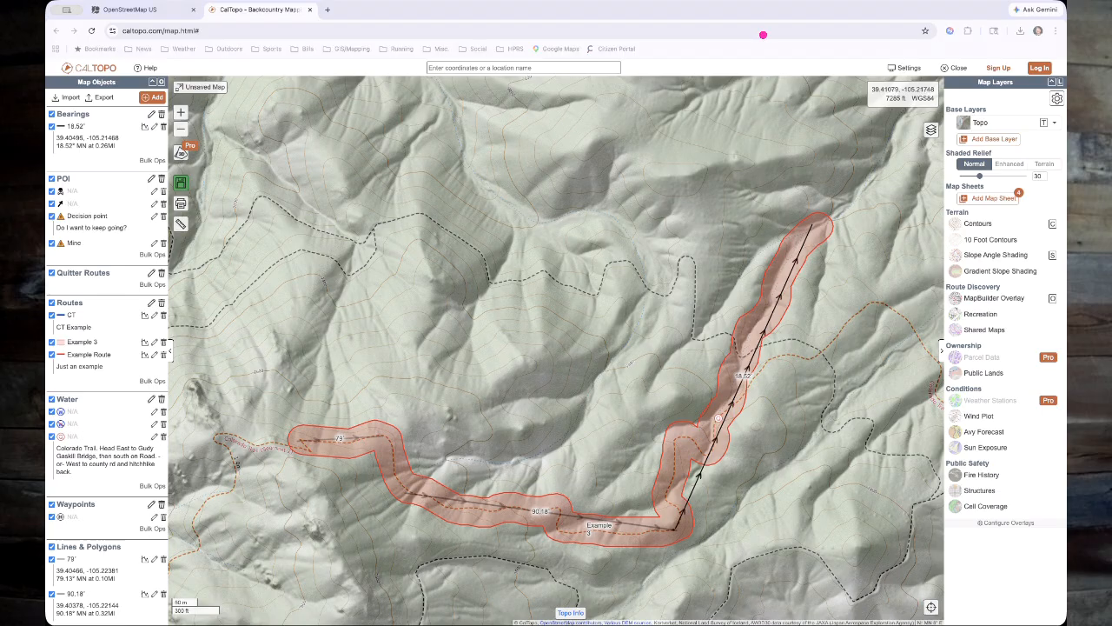
# - Preview the map on the Hybrid and Imagery base layers
pyautogui.moveTo(1034, 70)
pyautogui.mouseDown()
pyautogui.moveTo(926, 67)
pyautogui.moveTo(930, 490)
pyautogui.moveTo(1062, 596)
pyautogui.mouseUp()
pyautogui.click(1054, 123)
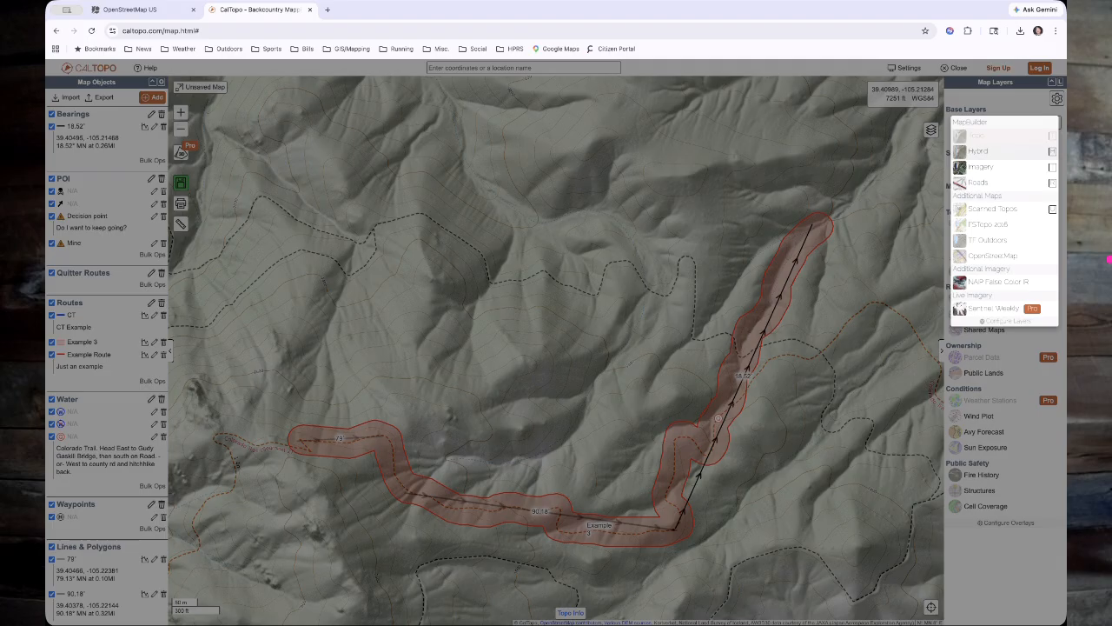
pyautogui.click(979, 151)
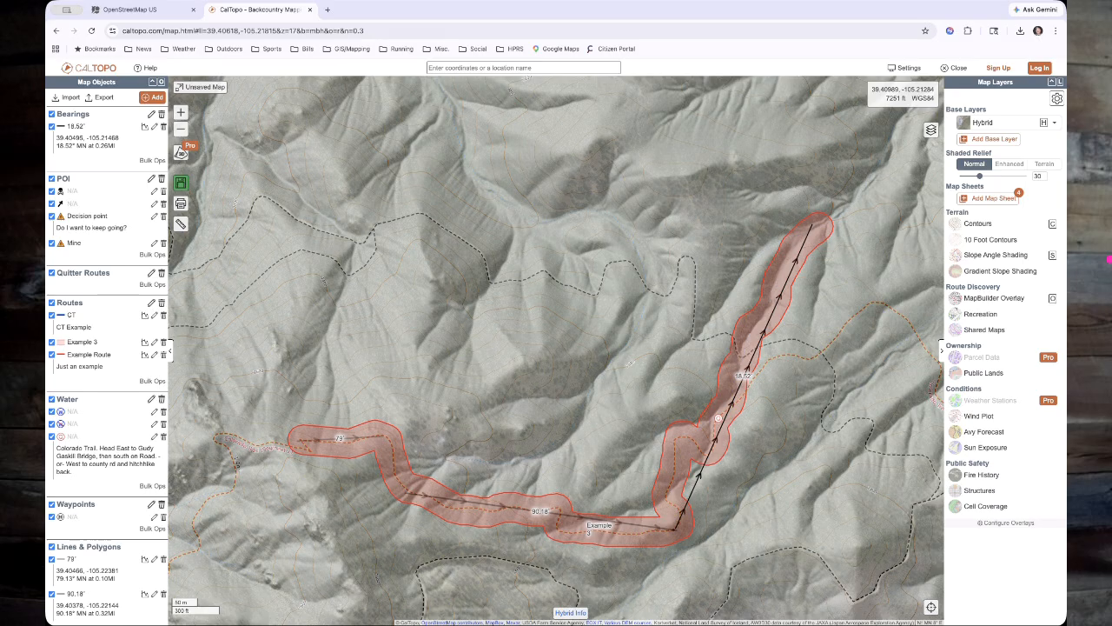
pyautogui.click(985, 122)
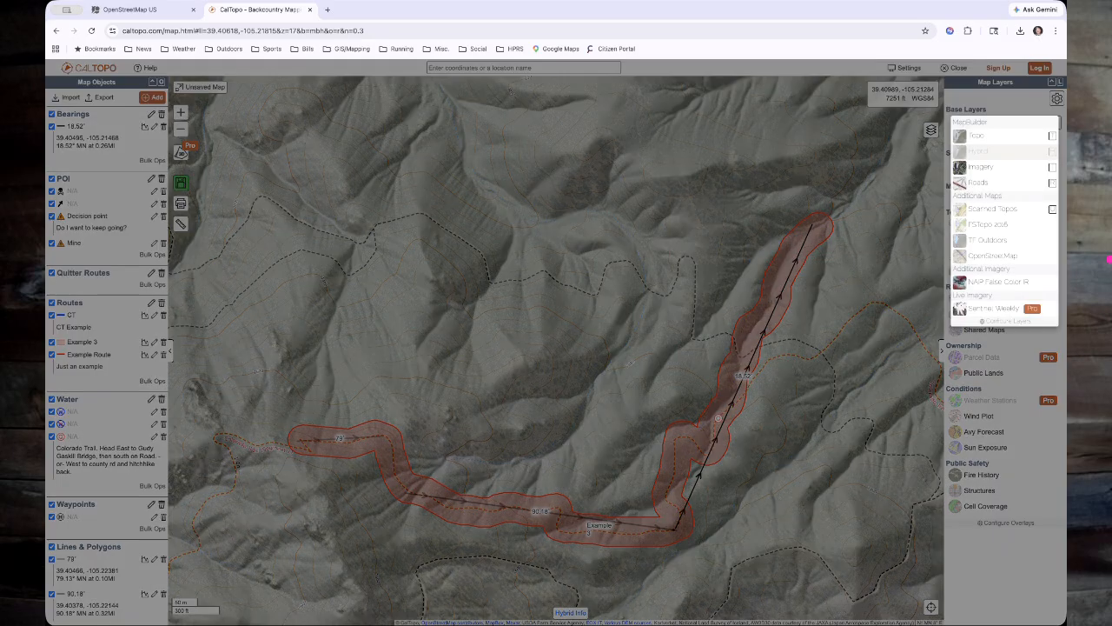
pyautogui.click(982, 166)
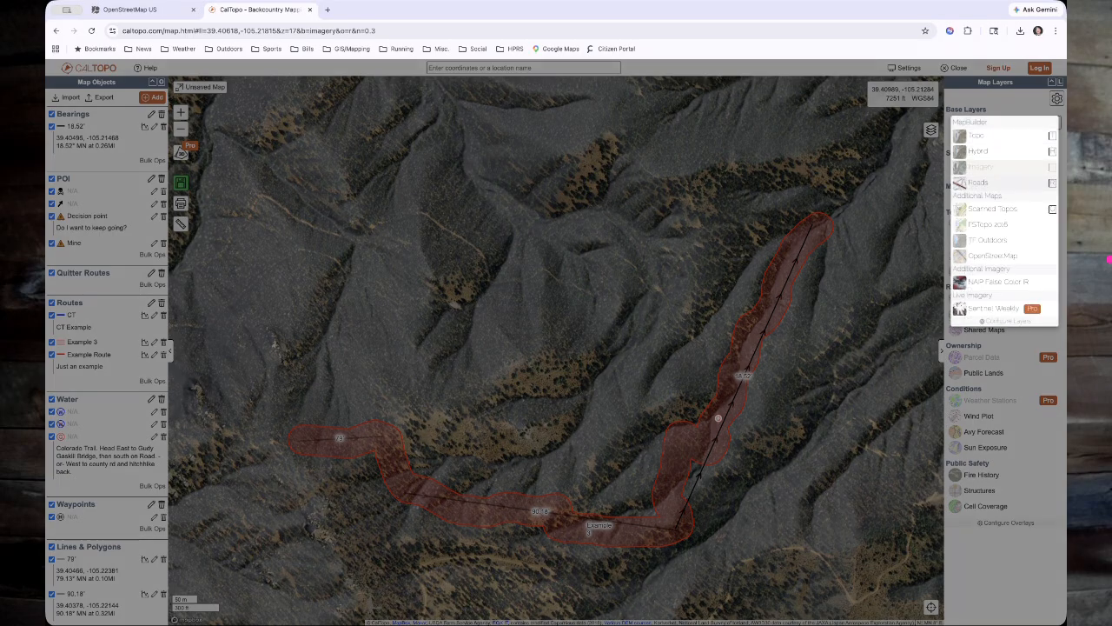
# - Preview the Roads base layer and examine the roads around Example 3 and the bearing lines
pyautogui.click(978, 182)
pyautogui.scroll(-2, 773, 233)
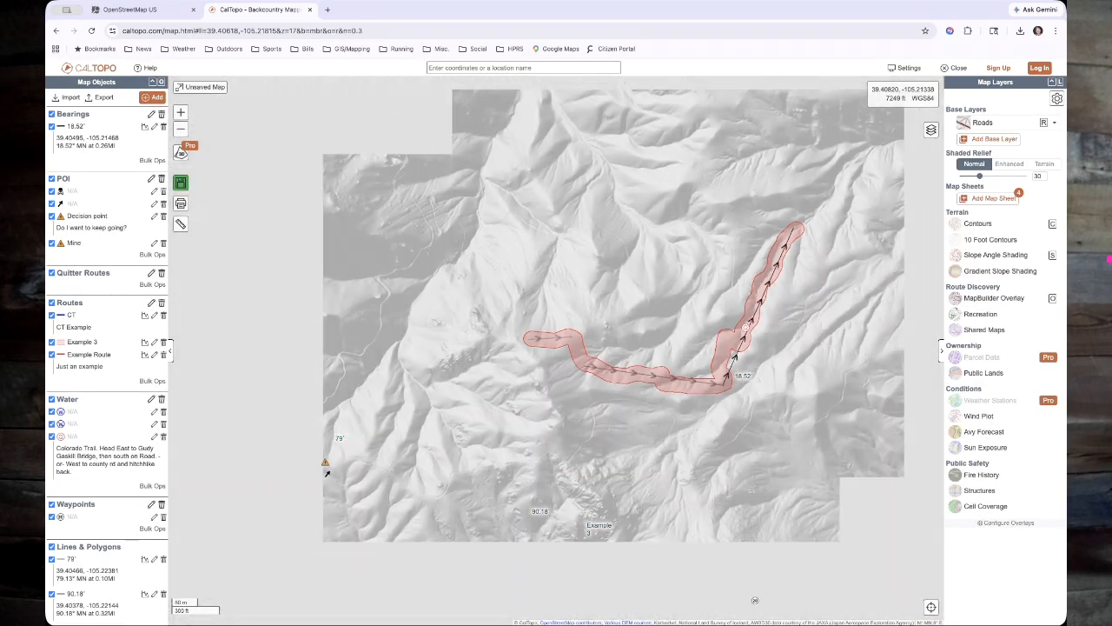
pyautogui.moveTo(853, 182); pyautogui.dragTo(791, 183)
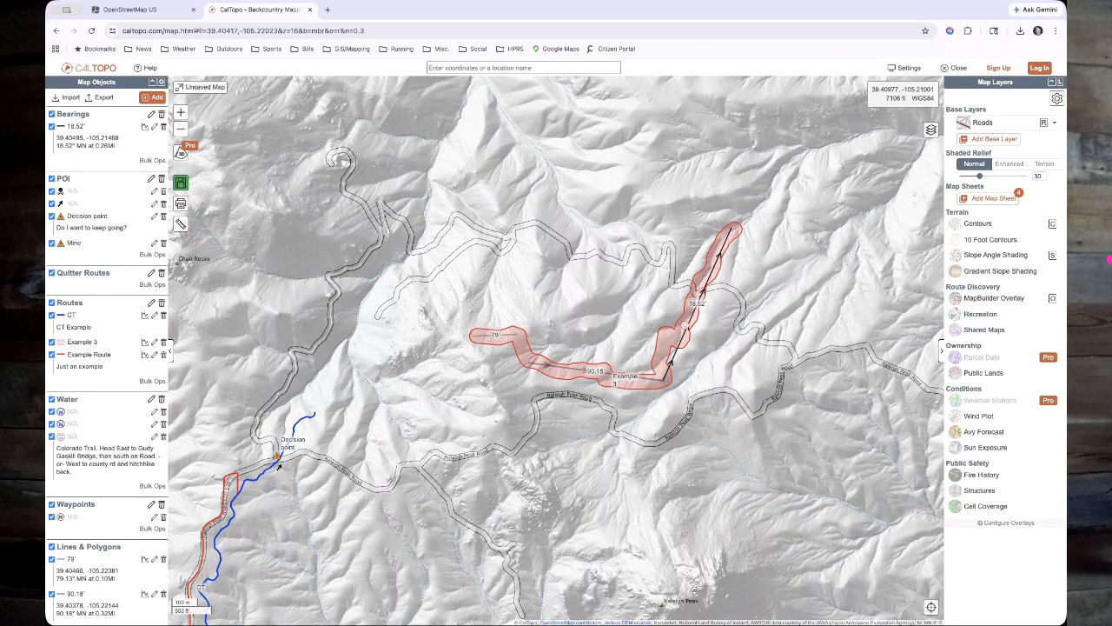
pyautogui.scroll(2, 792, 184)
pyautogui.scroll(-2, 830, 287)
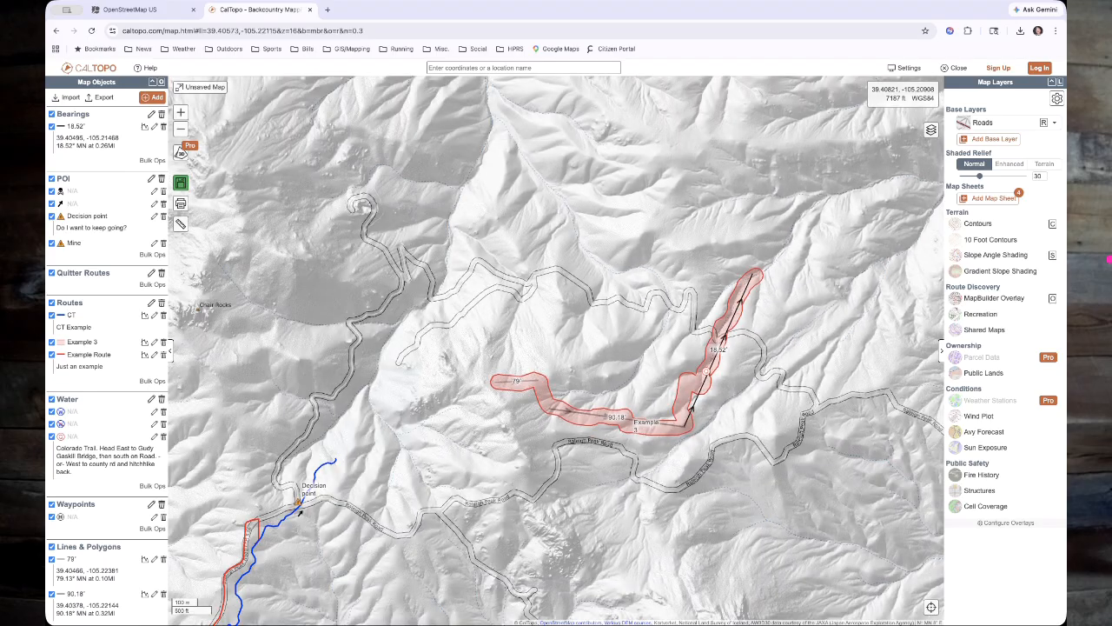
pyautogui.moveTo(810, 296); pyautogui.dragTo(848, 235)
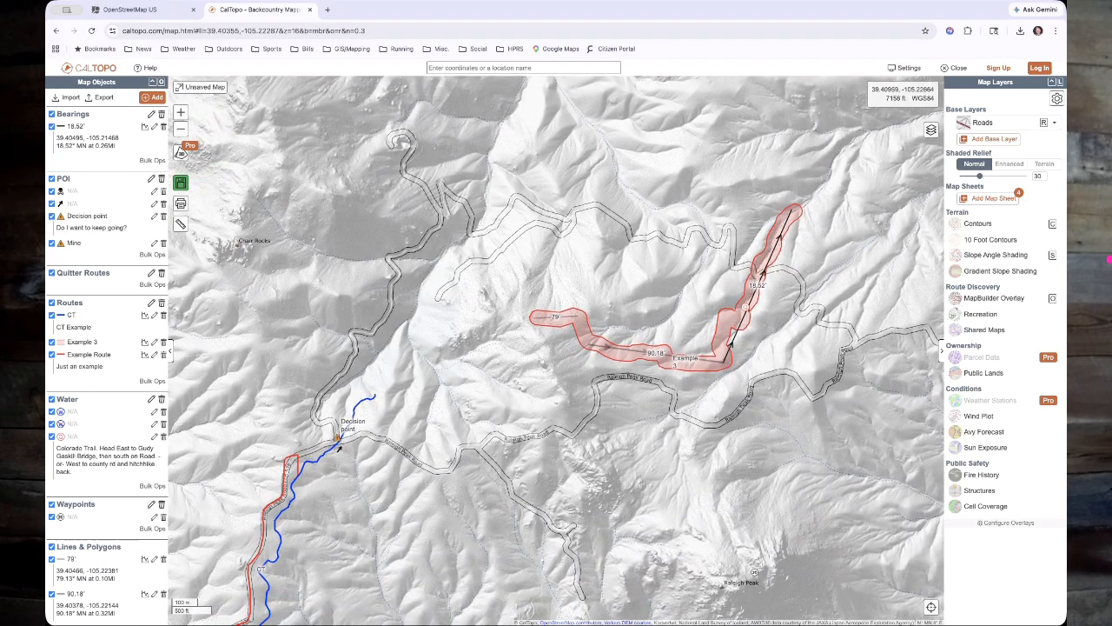
# - Preview the Scanned Topos base layer and set the base layer to FSTopo 2016
pyautogui.click(1008, 123)
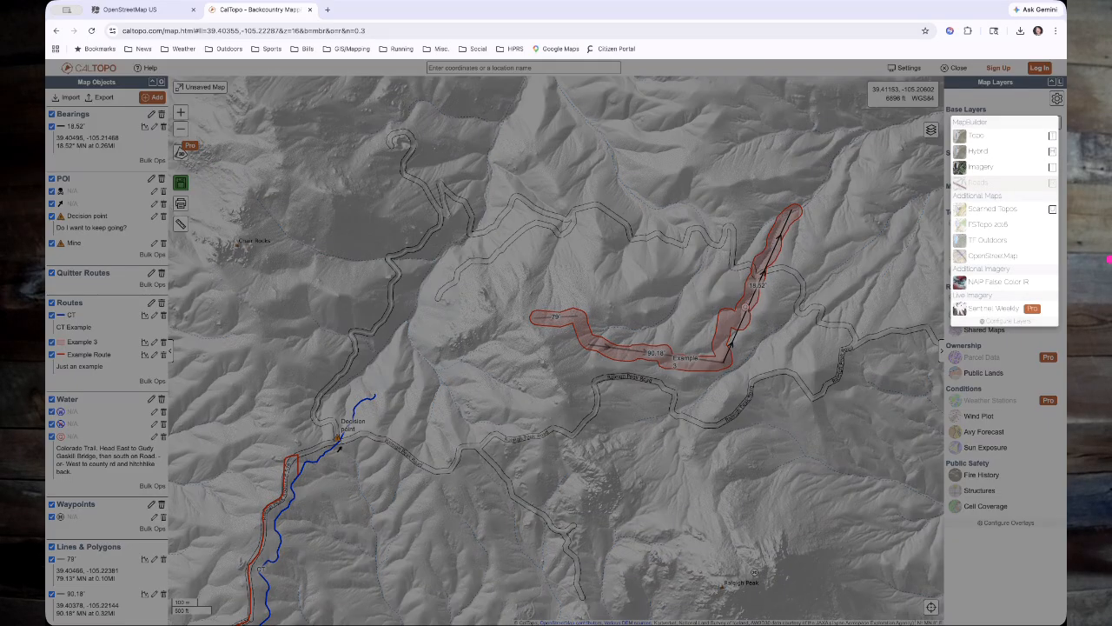
pyautogui.click(992, 208)
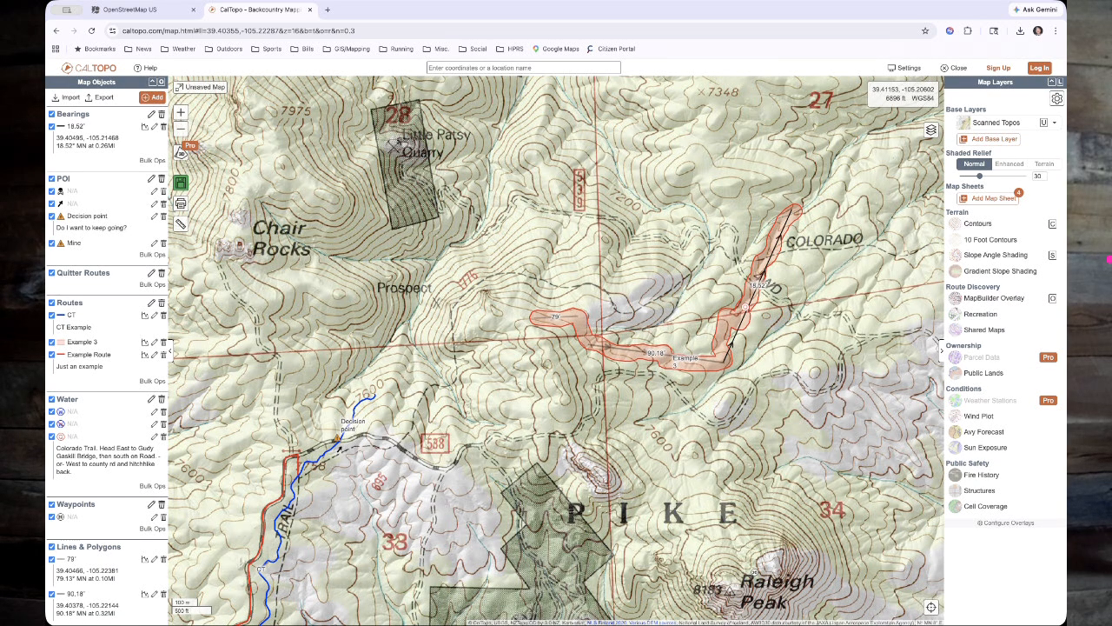
pyautogui.click(999, 122)
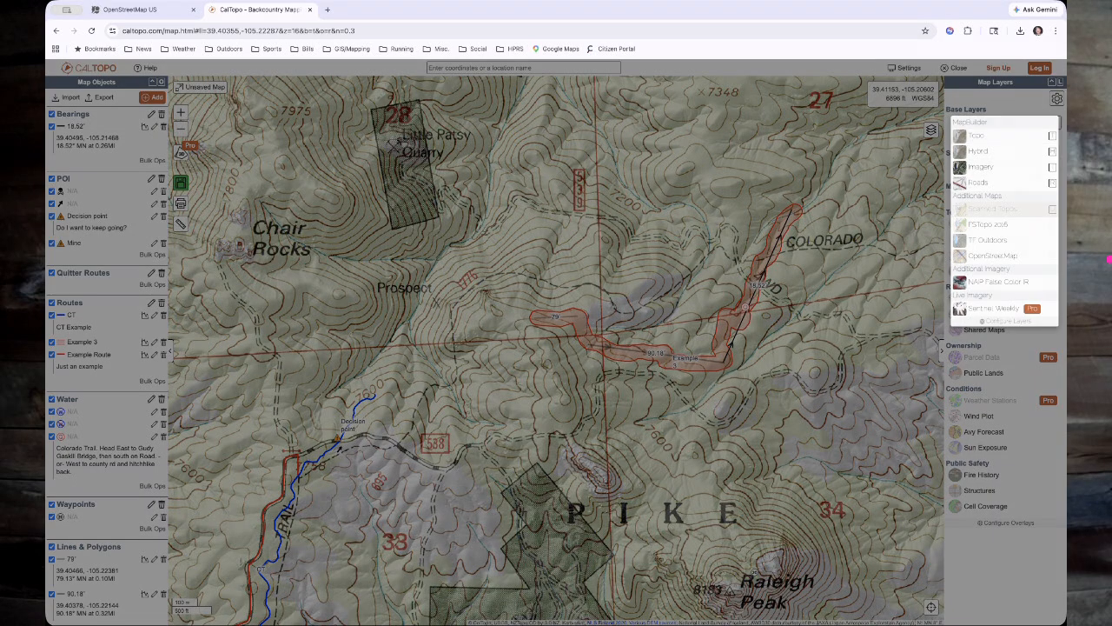
pyautogui.click(988, 224)
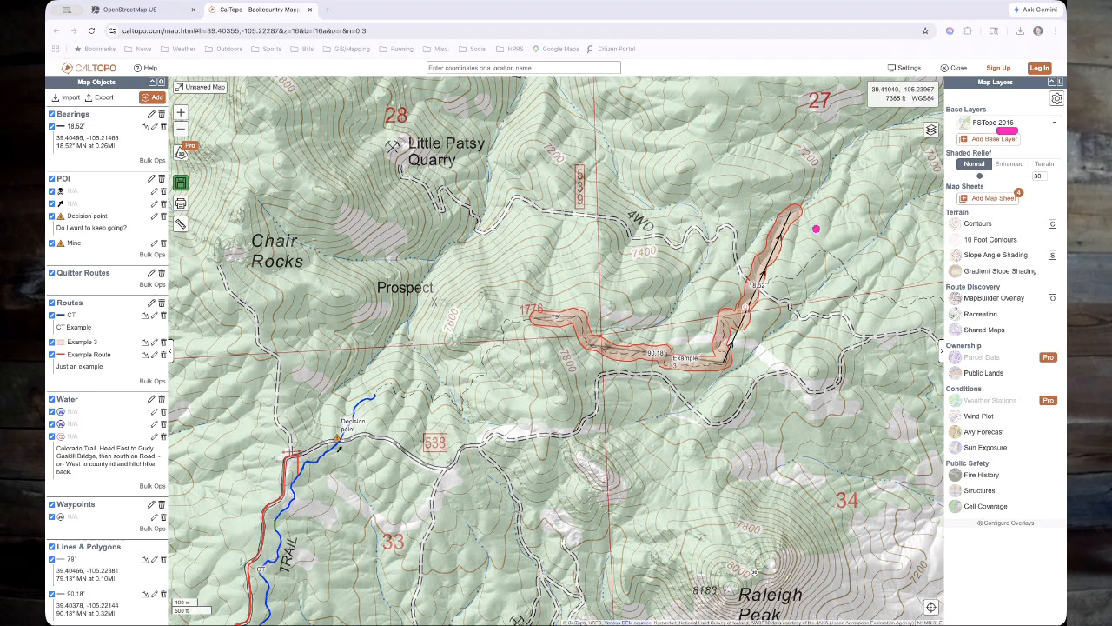
pyautogui.moveTo(590, 306)
pyautogui.mouseDown()
pyautogui.moveTo(634, 303)
pyautogui.moveTo(674, 322)
pyautogui.moveTo(592, 320)
pyautogui.moveTo(598, 304)
pyautogui.mouseUp()
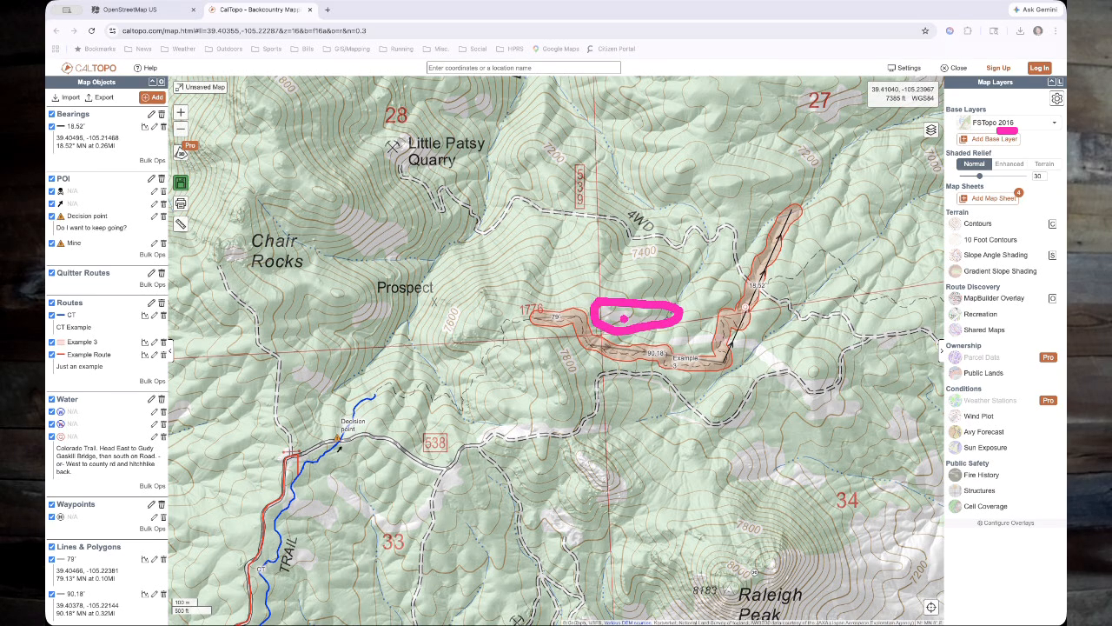
pyautogui.moveTo(789, 404)
pyautogui.mouseDown()
pyautogui.moveTo(810, 424)
pyautogui.moveTo(857, 394)
pyautogui.moveTo(770, 346)
pyautogui.moveTo(671, 331)
pyautogui.moveTo(719, 346)
pyautogui.moveTo(793, 400)
pyautogui.mouseUp()
pyautogui.click(769, 410)
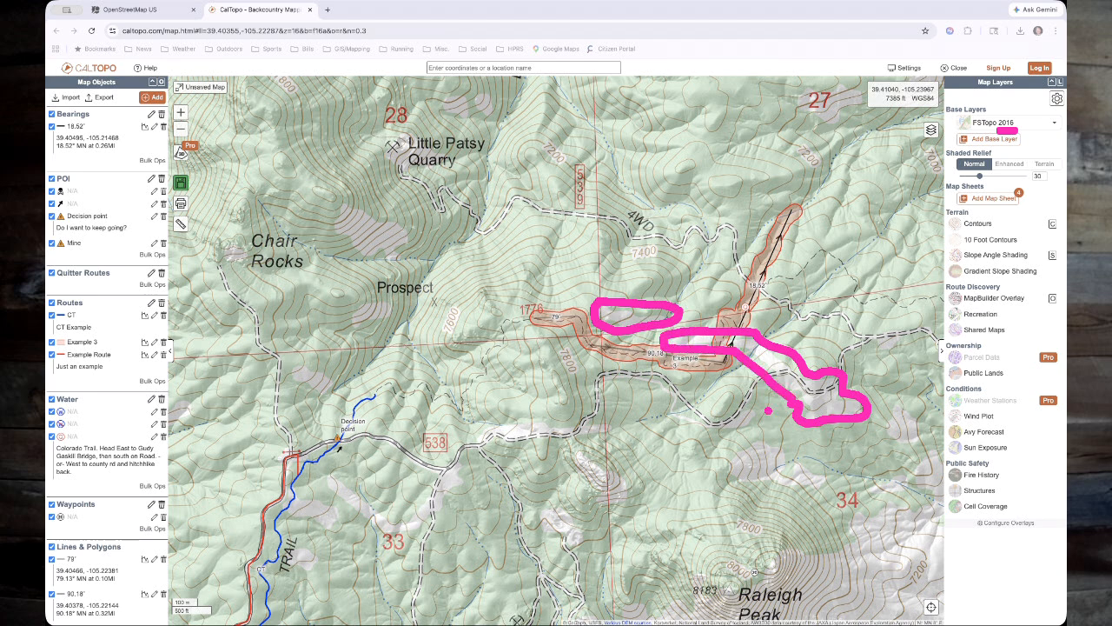
pyautogui.moveTo(353, 199)
pyautogui.mouseDown()
pyautogui.moveTo(328, 232)
pyautogui.moveTo(370, 264)
pyautogui.moveTo(402, 263)
pyautogui.moveTo(415, 224)
pyautogui.moveTo(351, 188)
pyautogui.mouseUp()
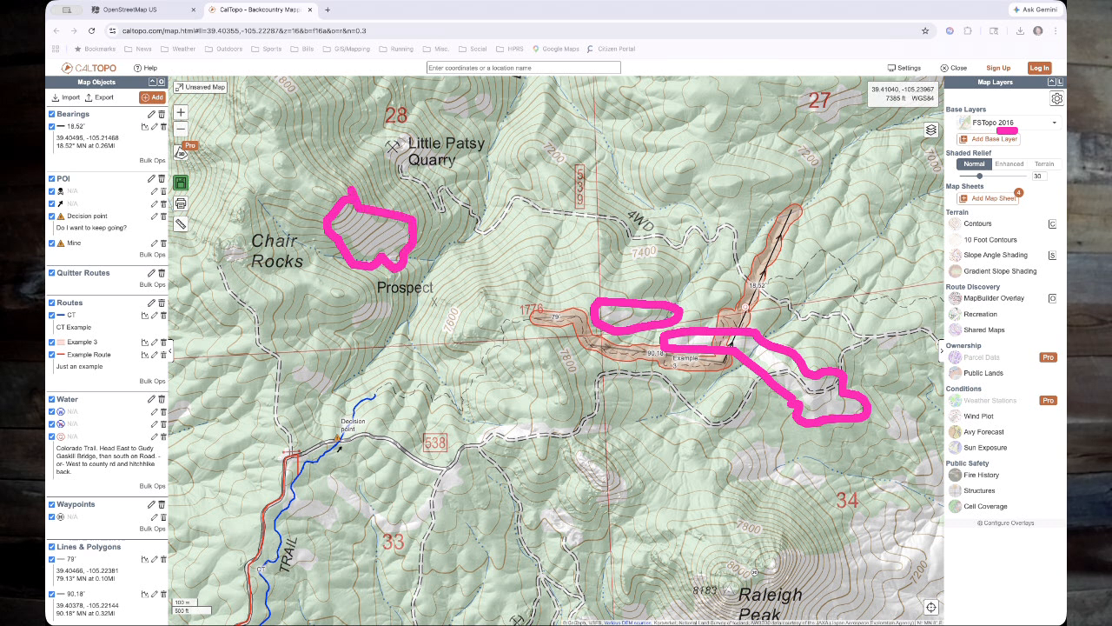
pyautogui.press('e')
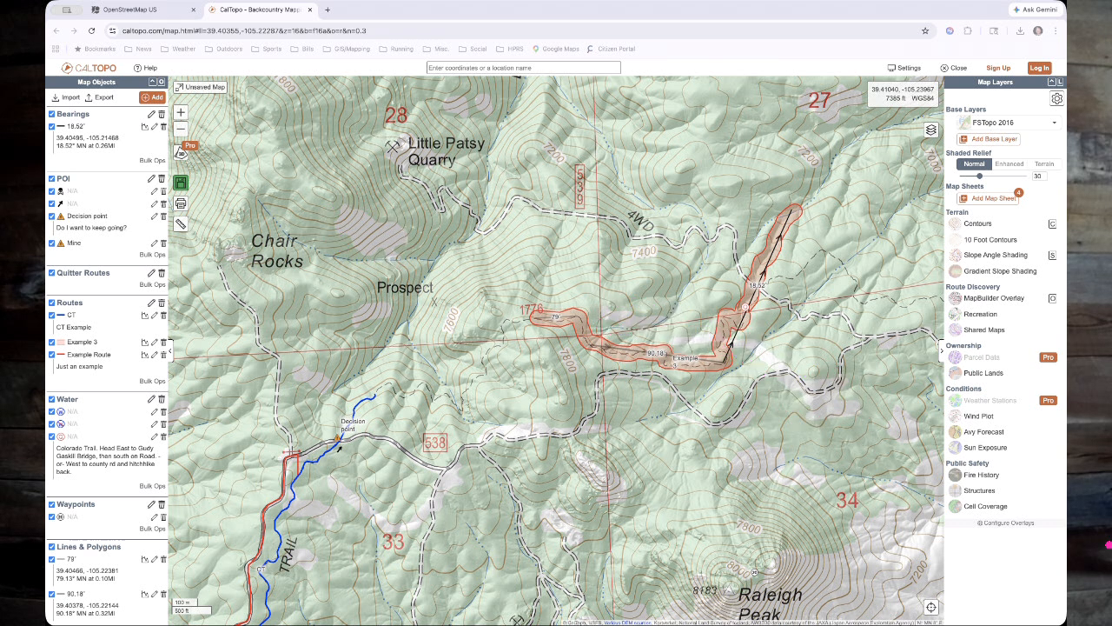
# - Examine the FSTopo 2016 base layer around the routes, Raleigh Peak and the surrounding national forest at several scales
pyautogui.moveTo(725, 480); pyautogui.dragTo(724, 478)
pyautogui.scroll(-2, 695, 318)
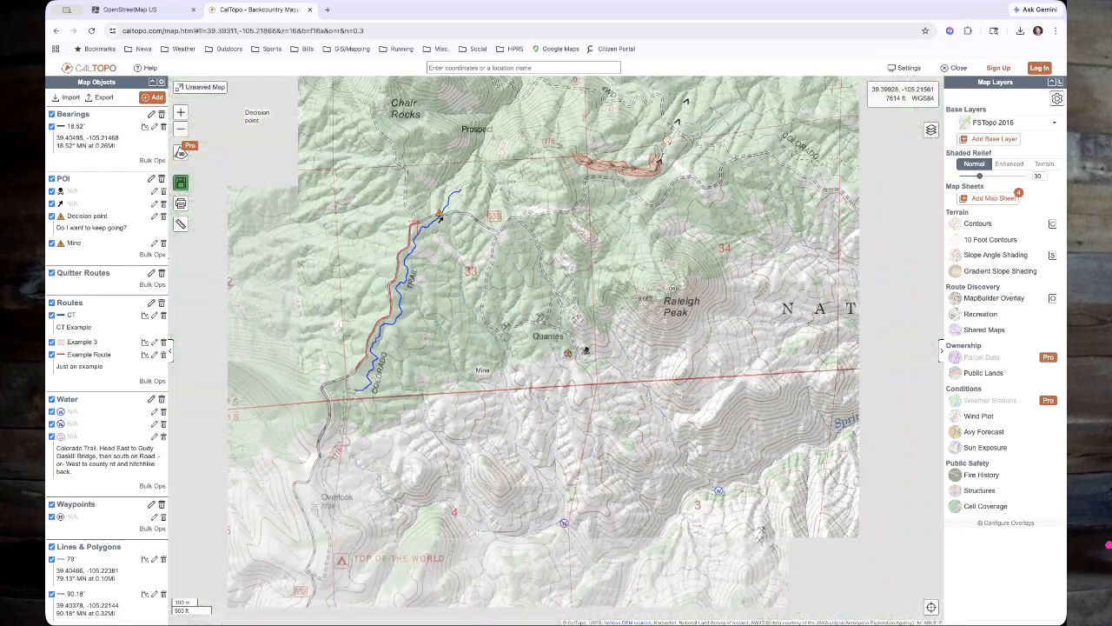
pyautogui.scroll(-1, 833, 127)
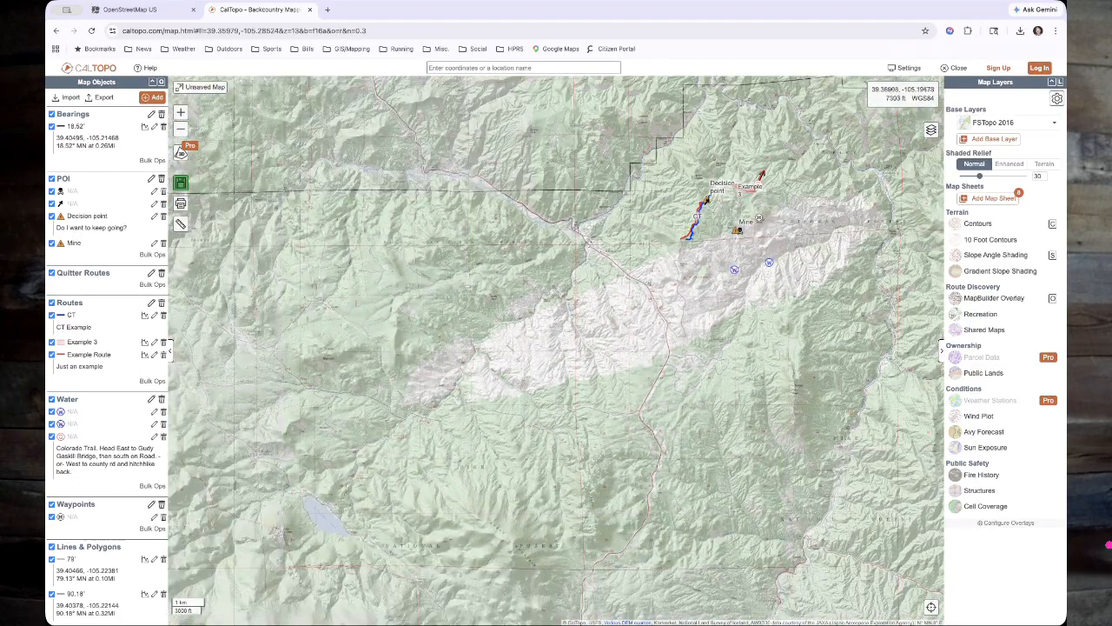
pyautogui.moveTo(669, 268); pyautogui.dragTo(604, 286)
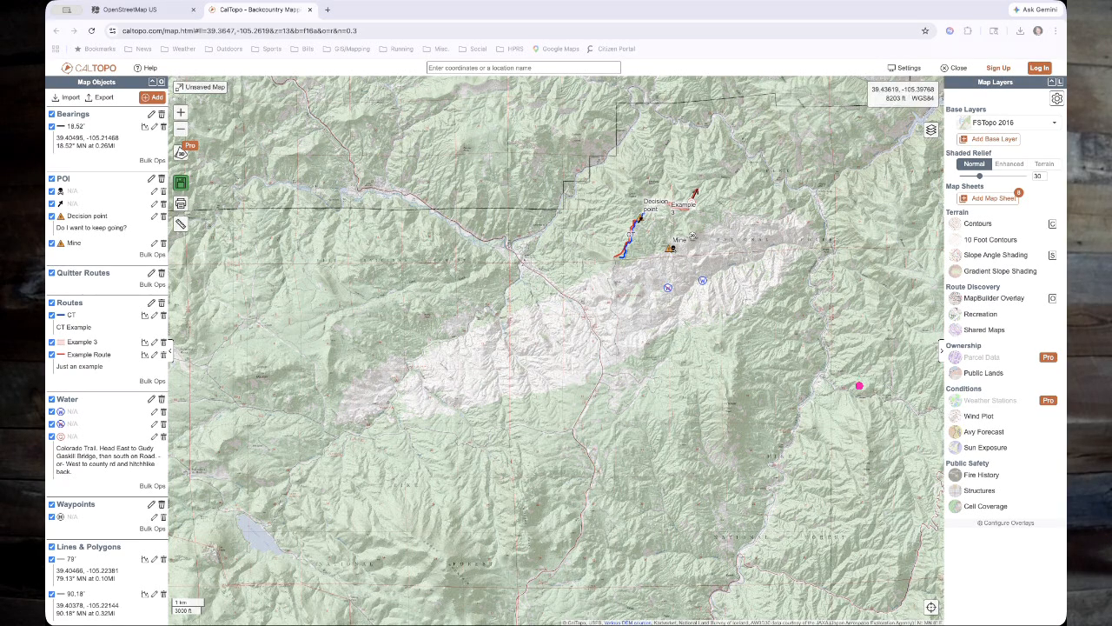
pyautogui.moveTo(787, 211)
pyautogui.mouseDown()
pyautogui.moveTo(742, 218)
pyautogui.moveTo(376, 363)
pyautogui.moveTo(339, 412)
pyautogui.moveTo(591, 355)
pyautogui.moveTo(779, 278)
pyautogui.moveTo(787, 213)
pyautogui.mouseUp()
pyautogui.scroll(5, 741, 219)
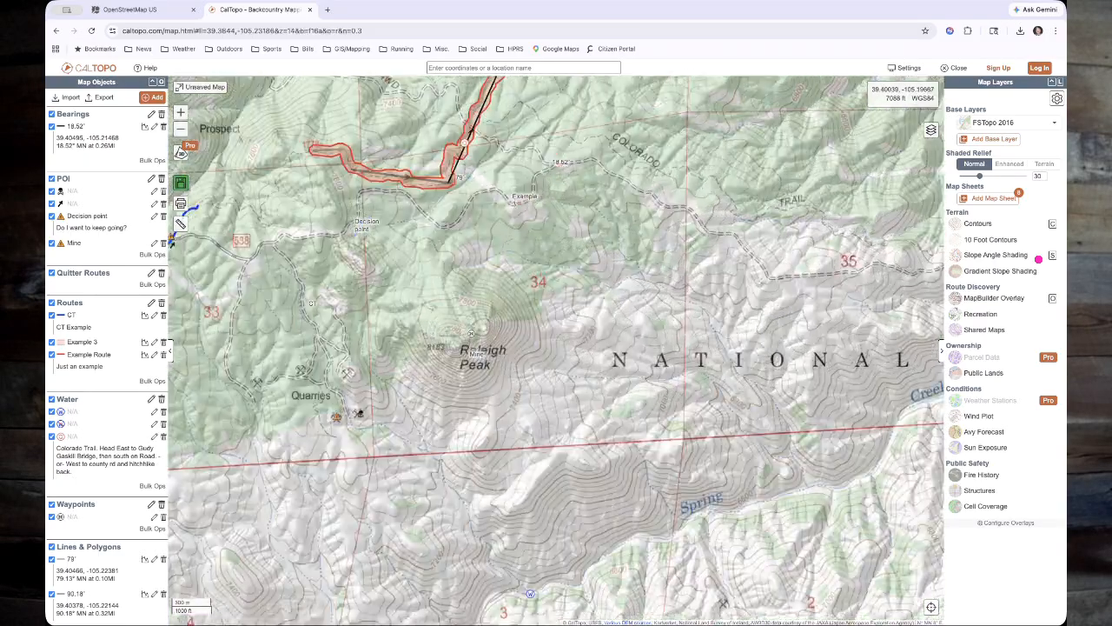
pyautogui.scroll(-2, 677, 237)
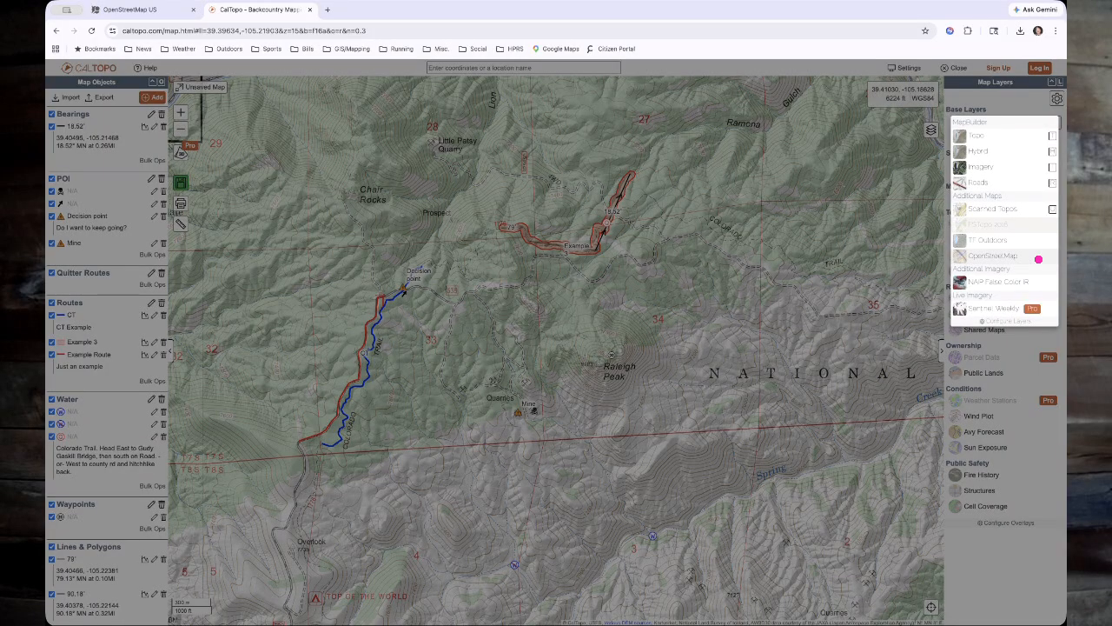
# - Set the base layer to Topo and review its Topo Info legend
pyautogui.click(998, 281)
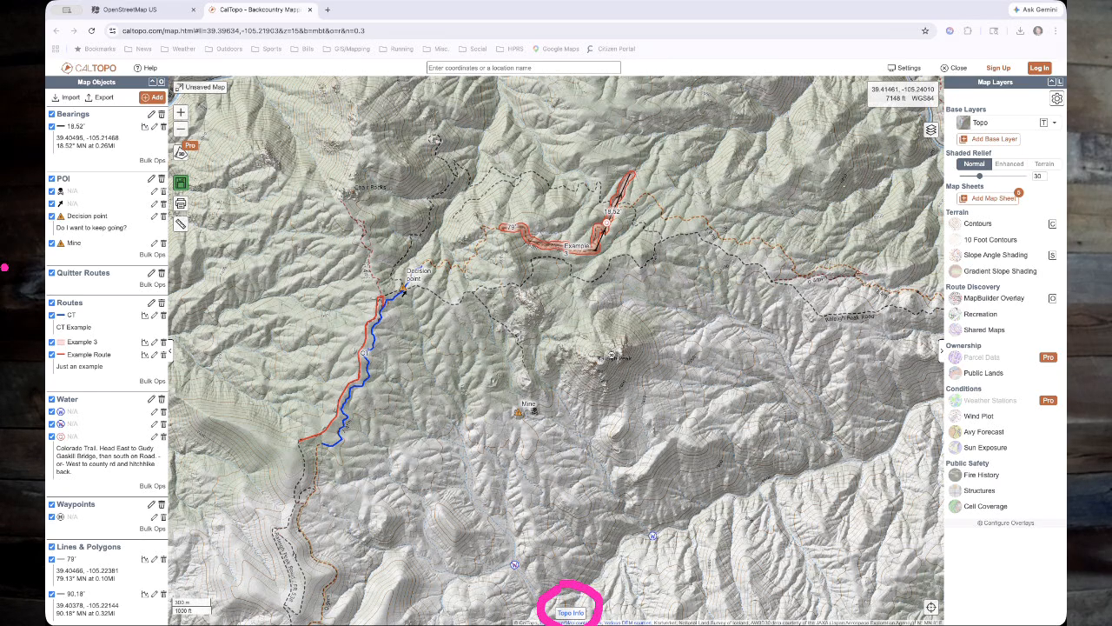
pyautogui.click(565, 12)
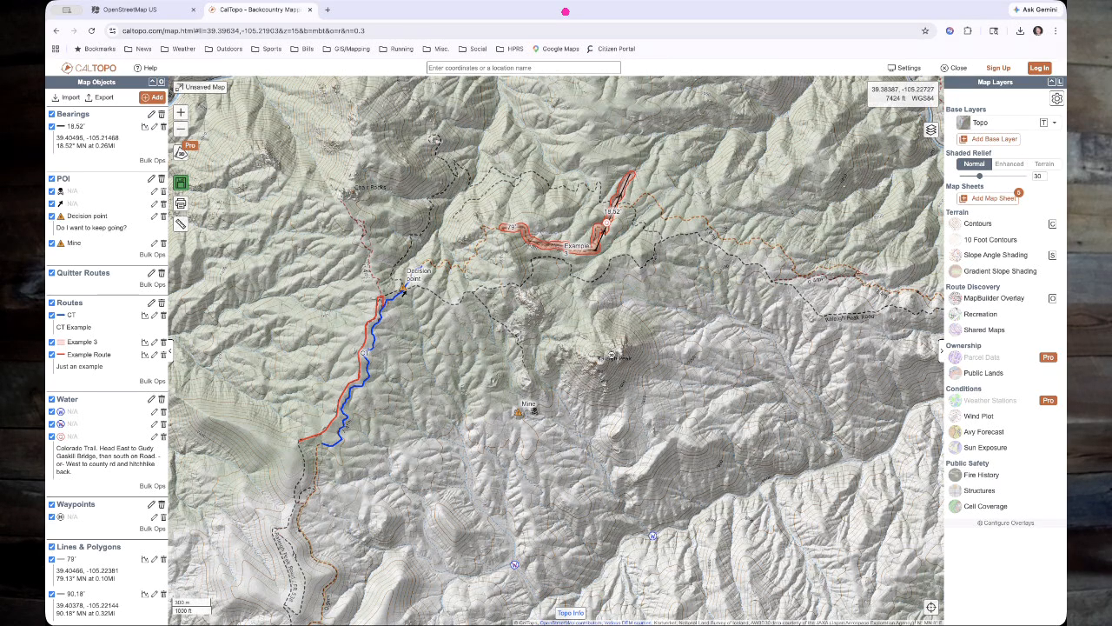
pyautogui.click(569, 612)
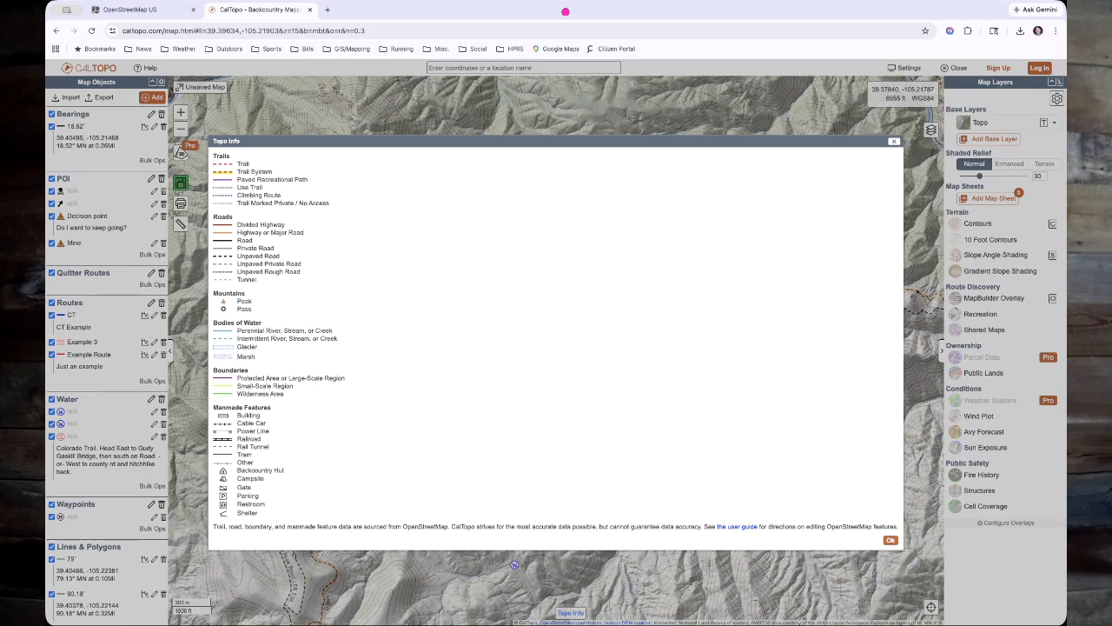
pyautogui.click(894, 141)
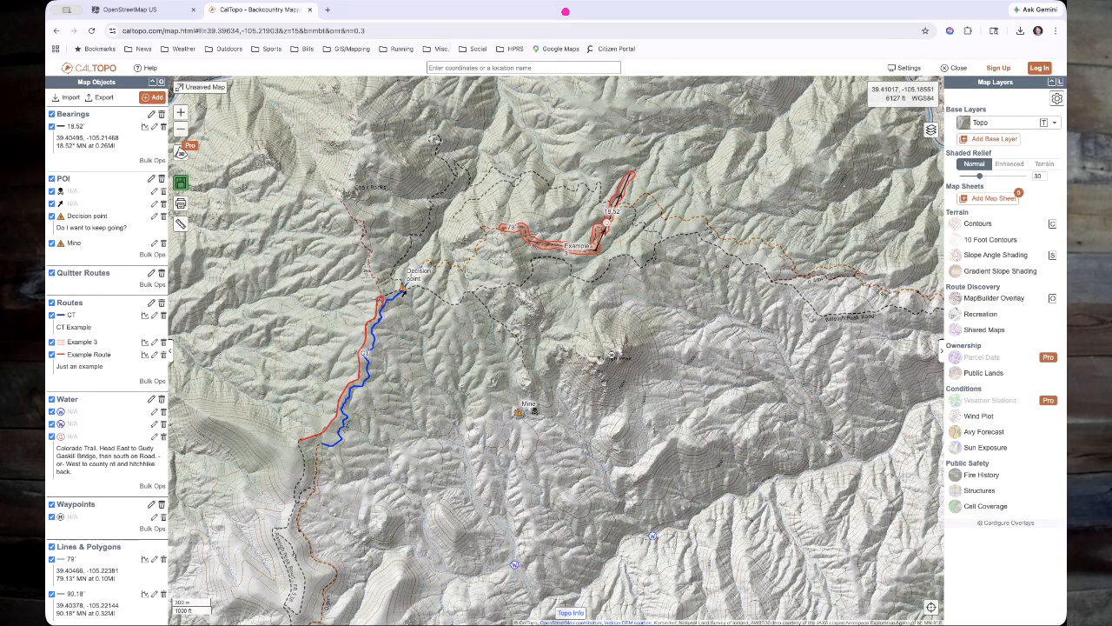
# - Preview the Roads base layer and return the map to Topo
pyautogui.click(1006, 123)
pyautogui.click(978, 183)
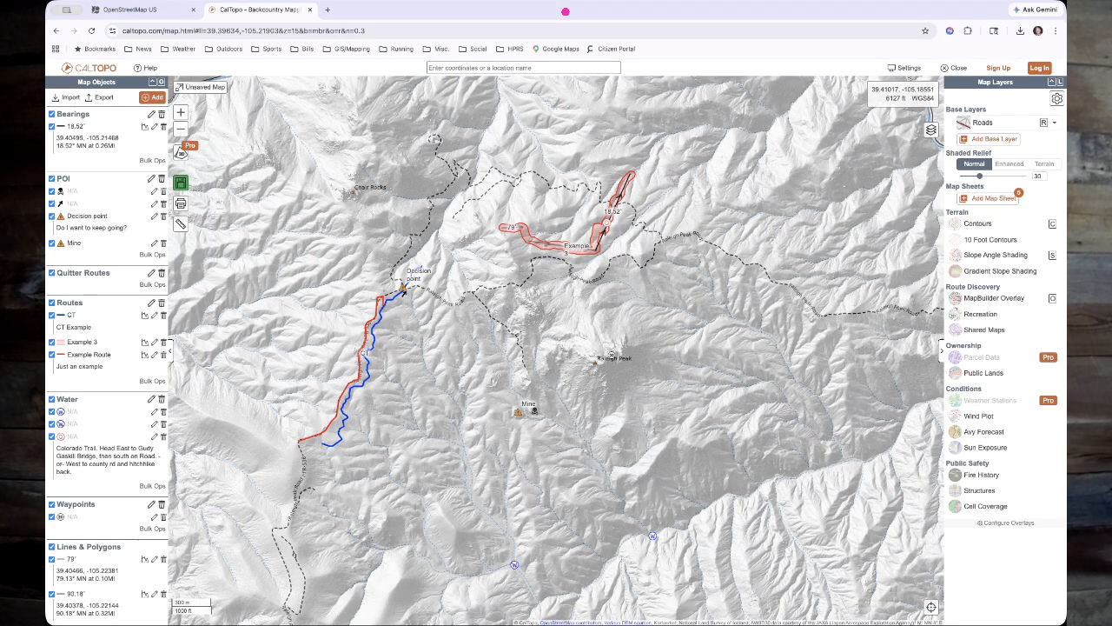
pyautogui.click(1006, 123)
pyautogui.click(978, 138)
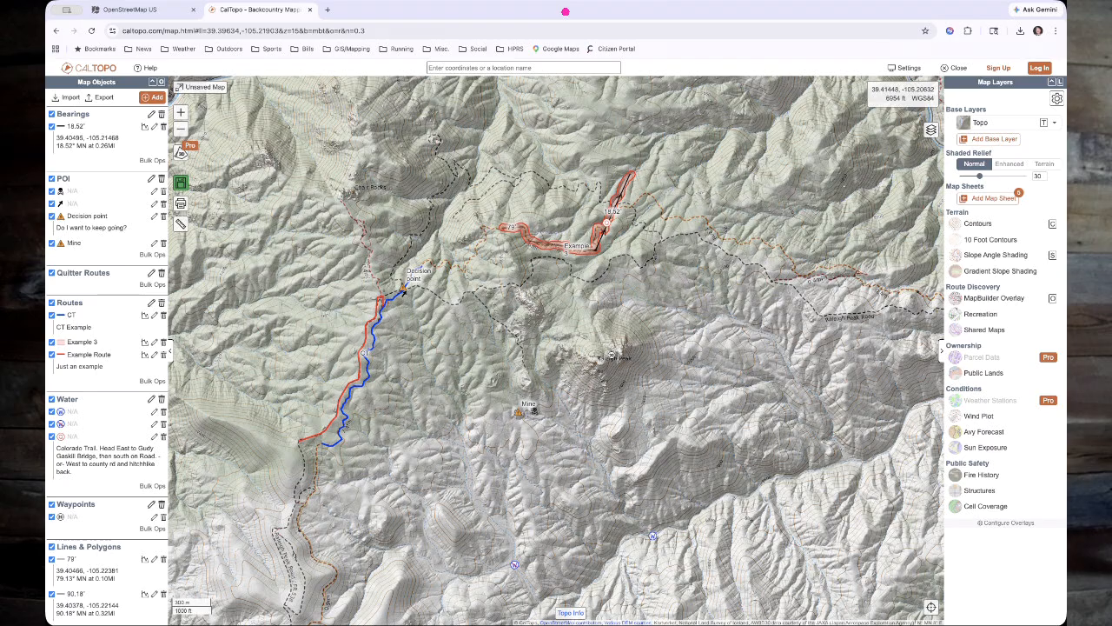
pyautogui.moveTo(917, 118)
pyautogui.mouseDown()
pyautogui.moveTo(906, 132)
pyautogui.moveTo(954, 110)
pyautogui.moveTo(919, 115)
pyautogui.mouseUp()
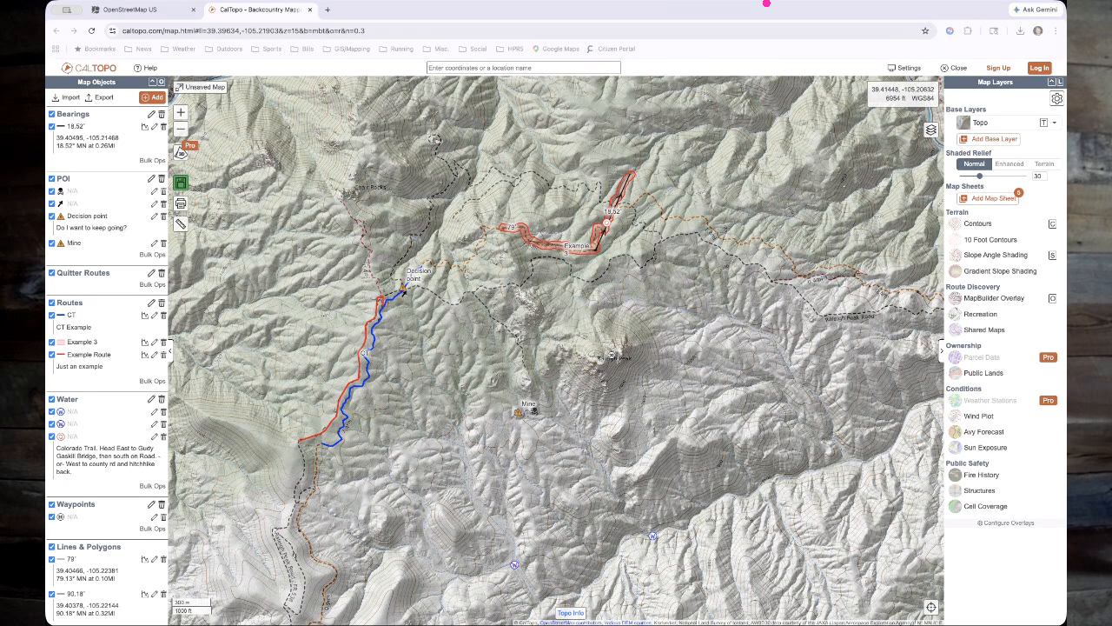
# - Collapse the Map Layers sidebar to widen the map and restore it, twice
pyautogui.click(942, 351)
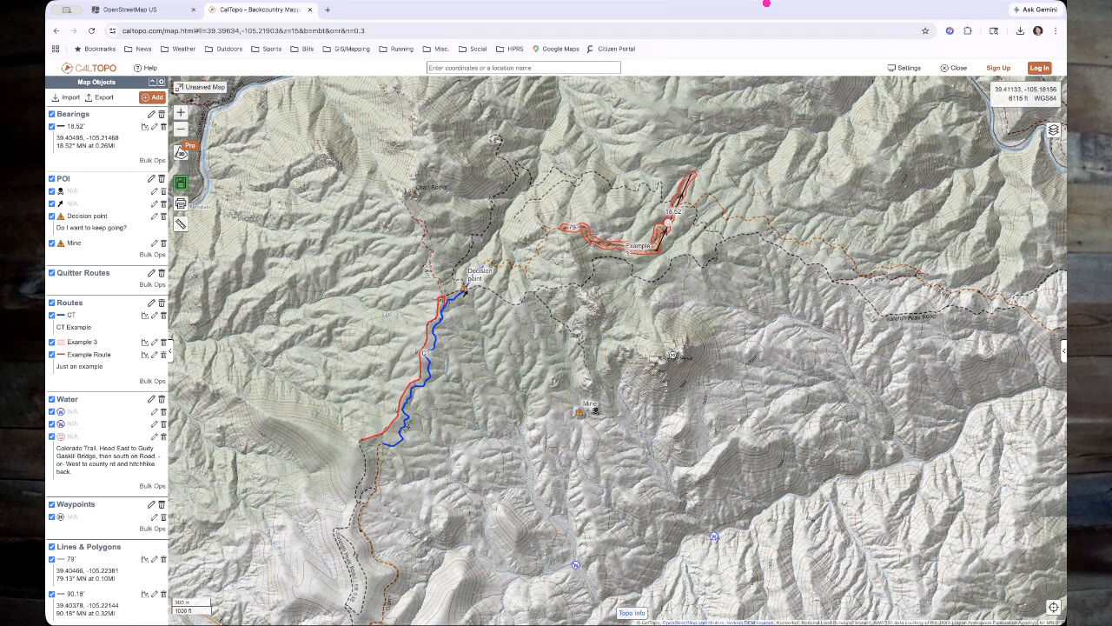
pyautogui.click(1064, 351)
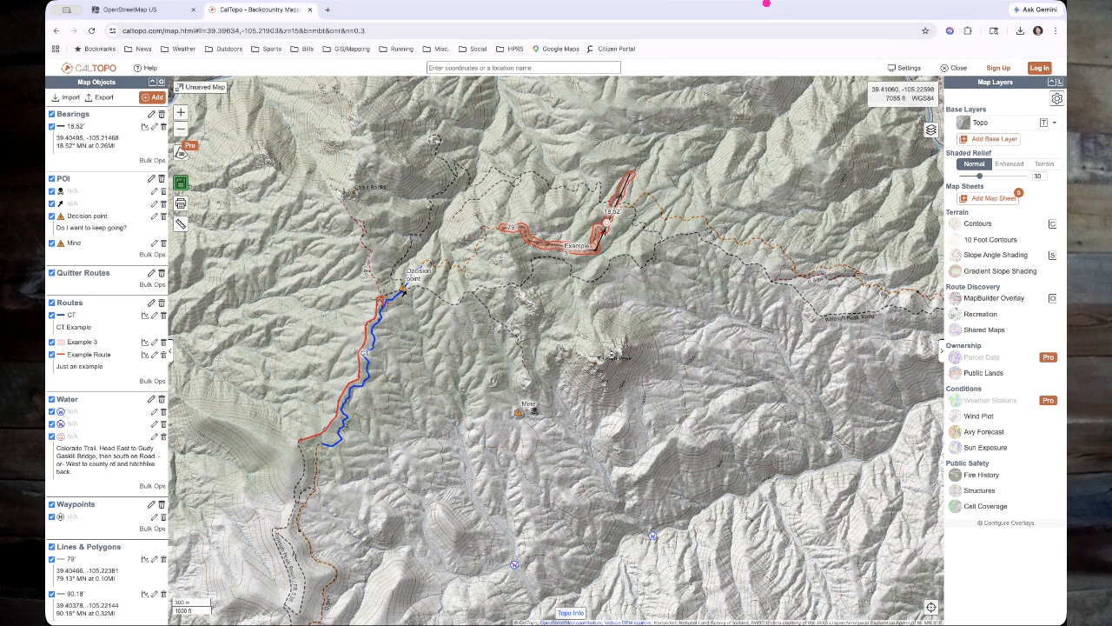
pyautogui.click(942, 351)
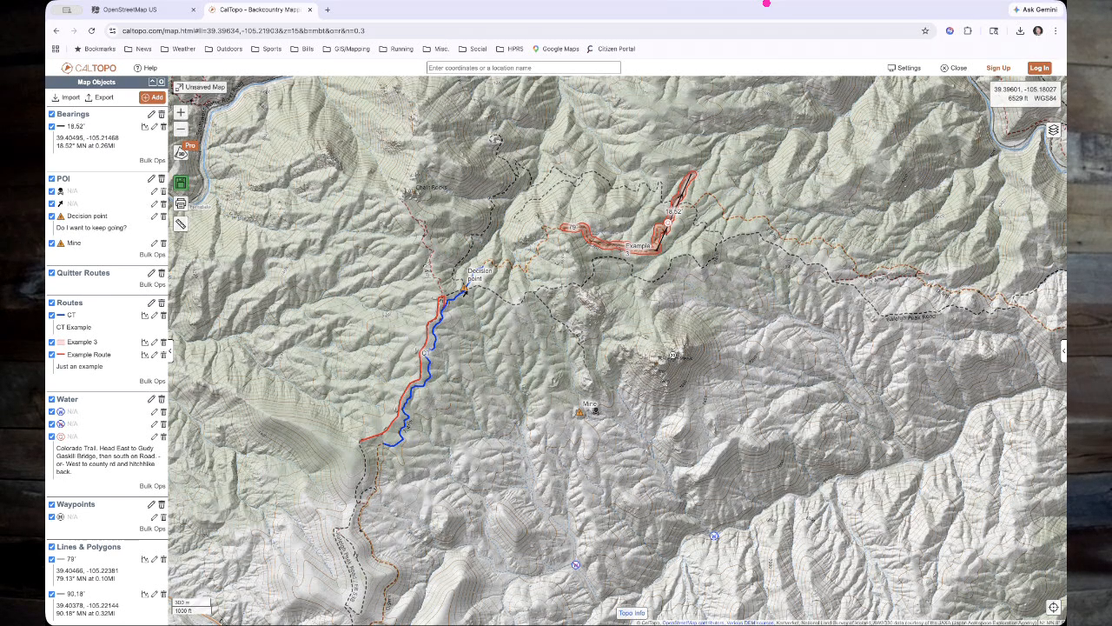
pyautogui.click(1064, 351)
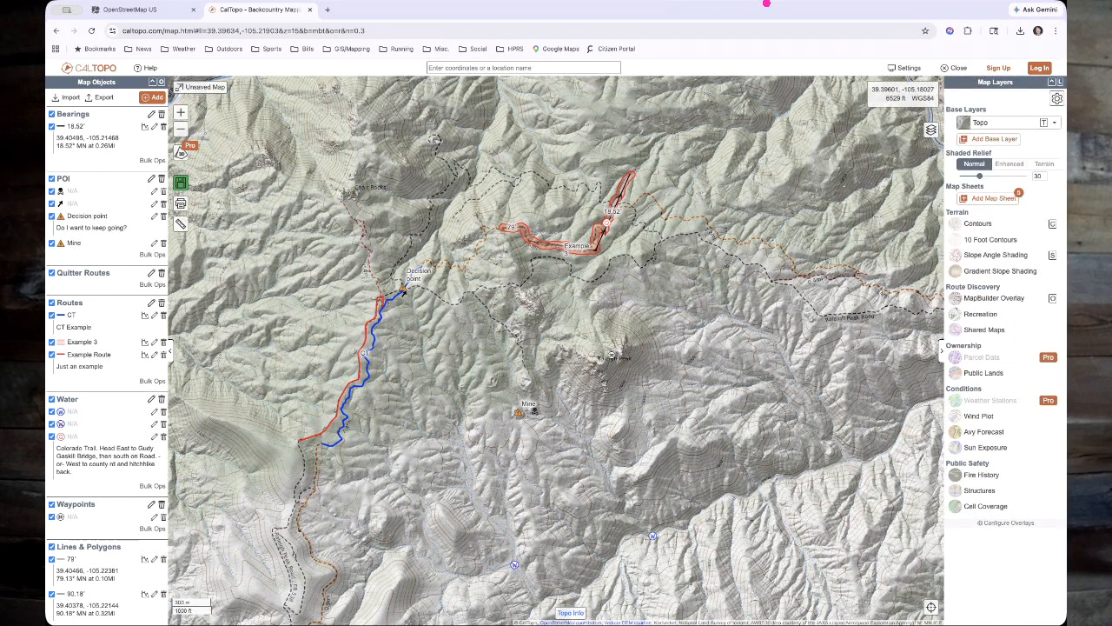
# - Open the base layer catalog, enable FSTopo 2016 (white) and disable TF Outdoors
pyautogui.click(980, 123)
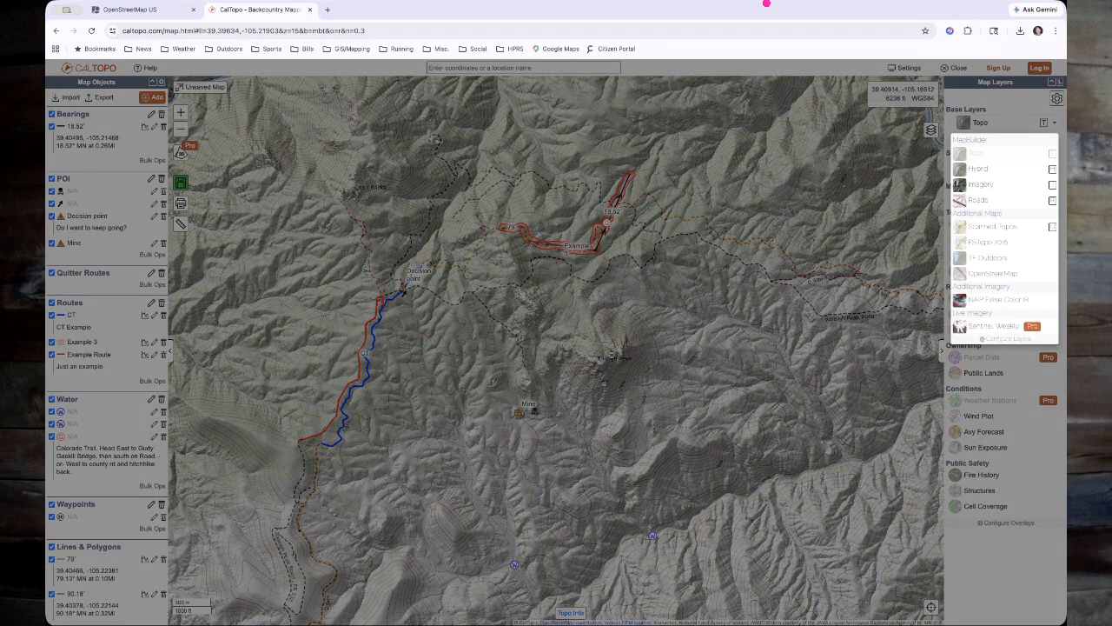
pyautogui.moveTo(985, 328)
pyautogui.mouseDown()
pyautogui.moveTo(1055, 361)
pyautogui.moveTo(978, 314)
pyautogui.mouseUp()
pyautogui.click(1009, 339)
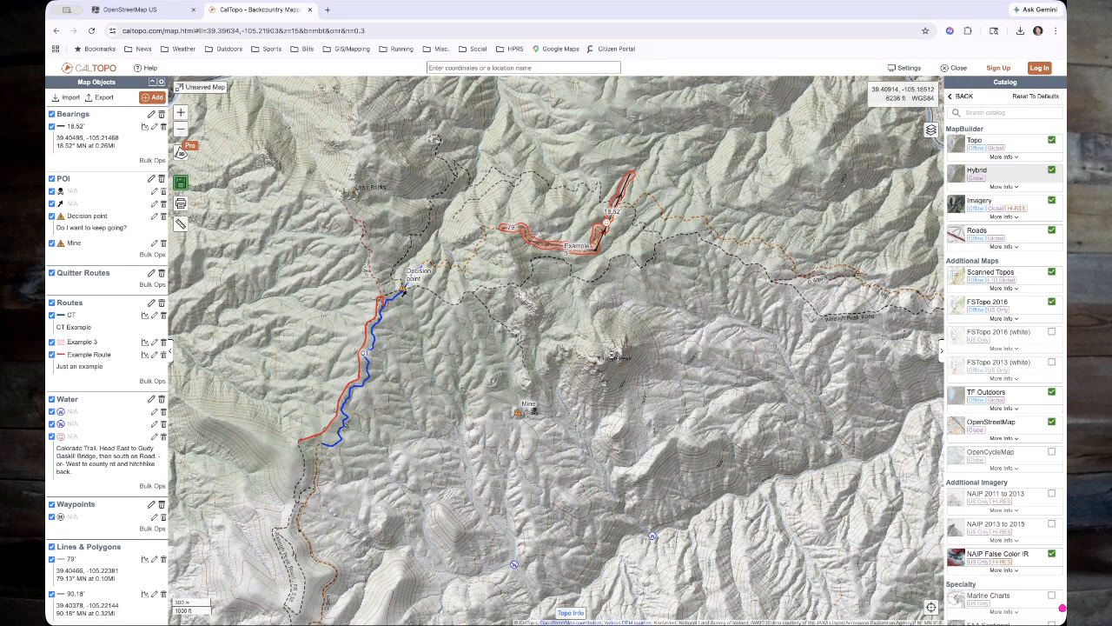
pyautogui.scroll(-5, 1062, 609)
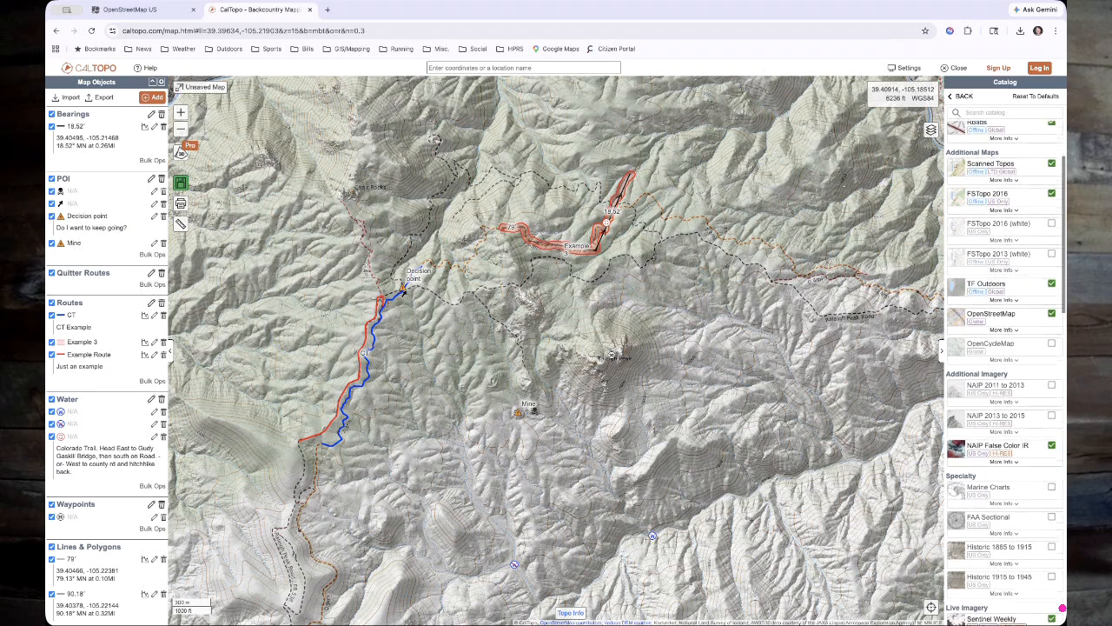
pyautogui.scroll(-1, 1062, 608)
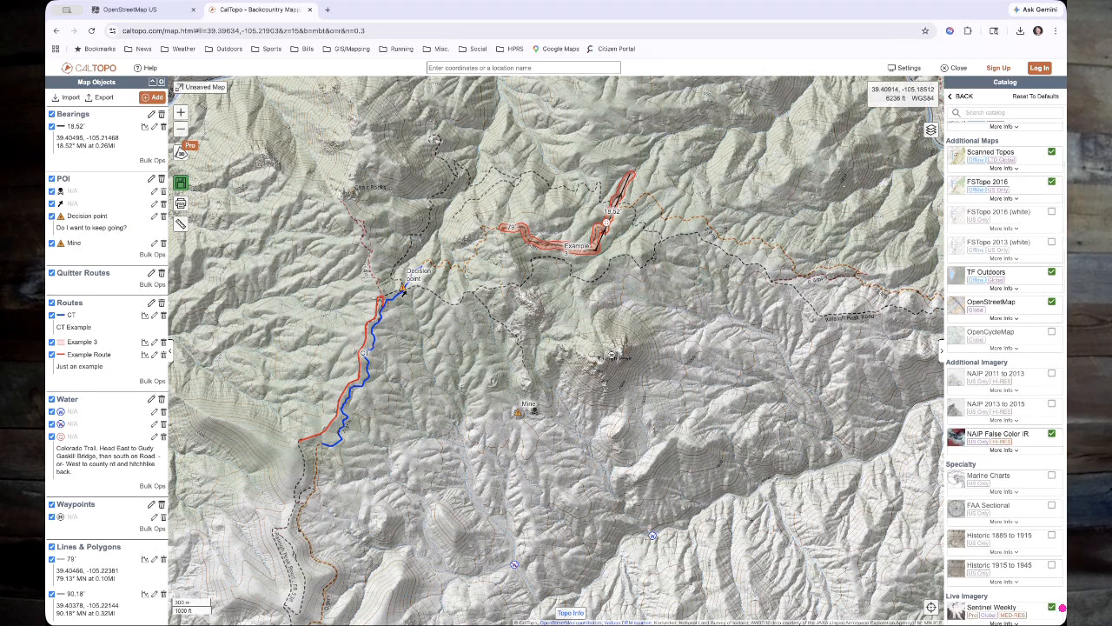
pyautogui.click(1051, 212)
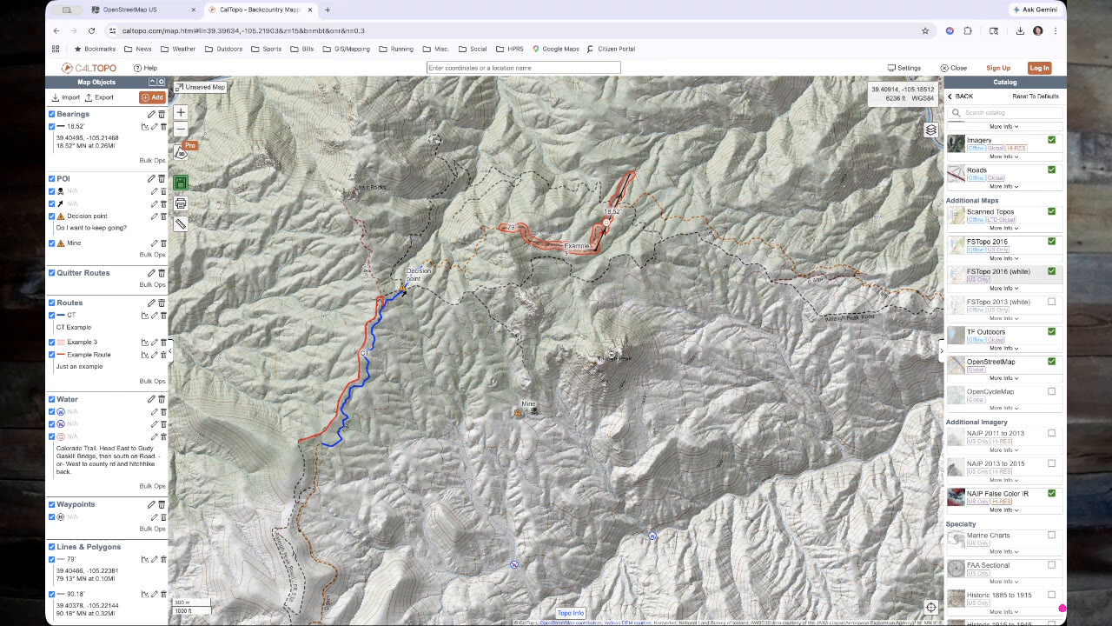
pyautogui.scroll(-1, 1051, 304)
pyautogui.click(1052, 306)
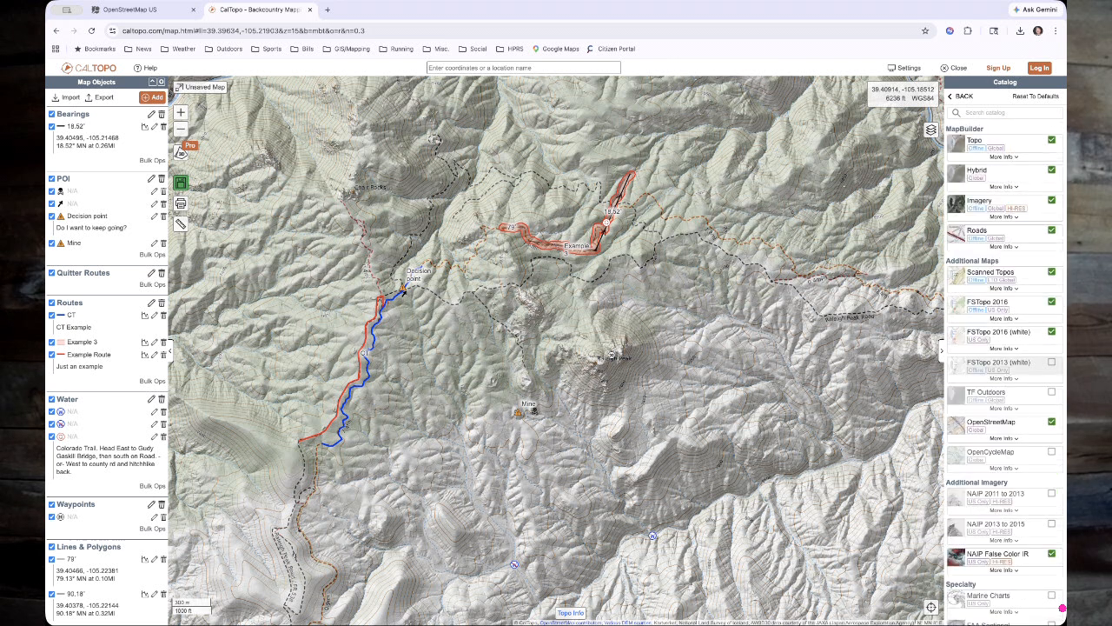
# - Enable OpenCycleMap and disable NAIP False Color IR in the layer catalog
pyautogui.scroll(-2, 999, 378)
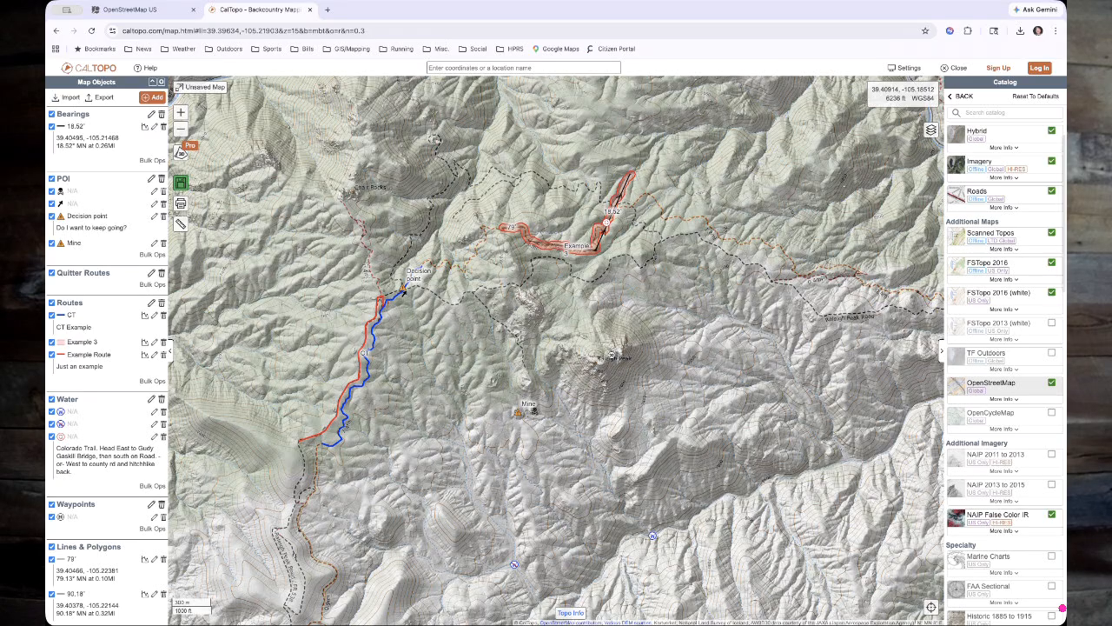
pyautogui.scroll(-1, 1004, 373)
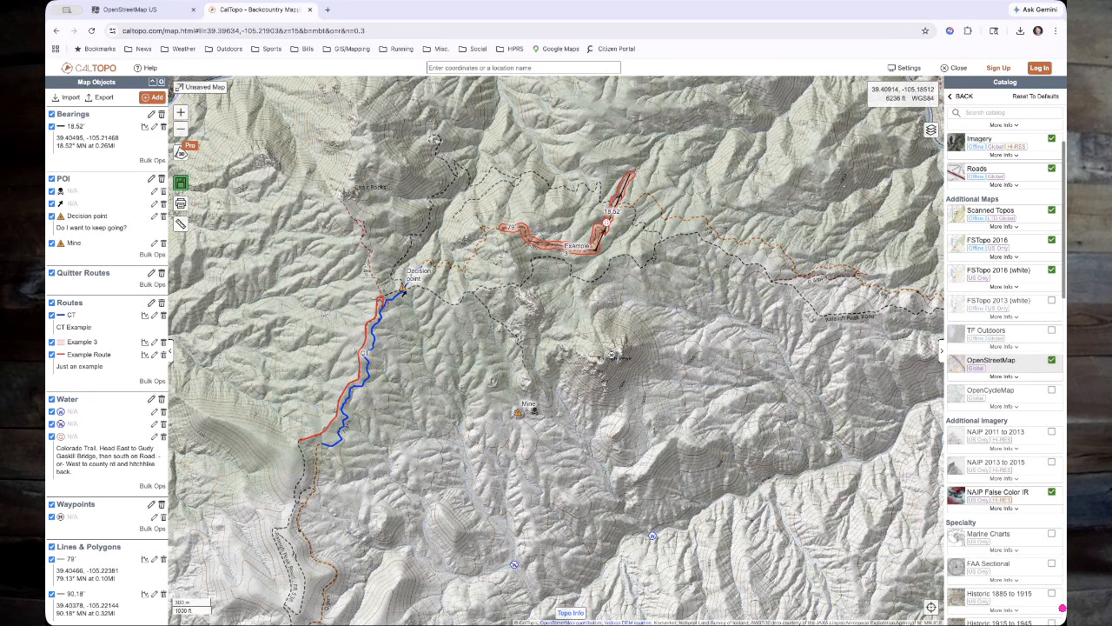
pyautogui.click(1052, 389)
pyautogui.scroll(3, 999, 391)
pyautogui.scroll(-4, 1004, 374)
pyautogui.click(1051, 382)
pyautogui.scroll(-4, 1050, 381)
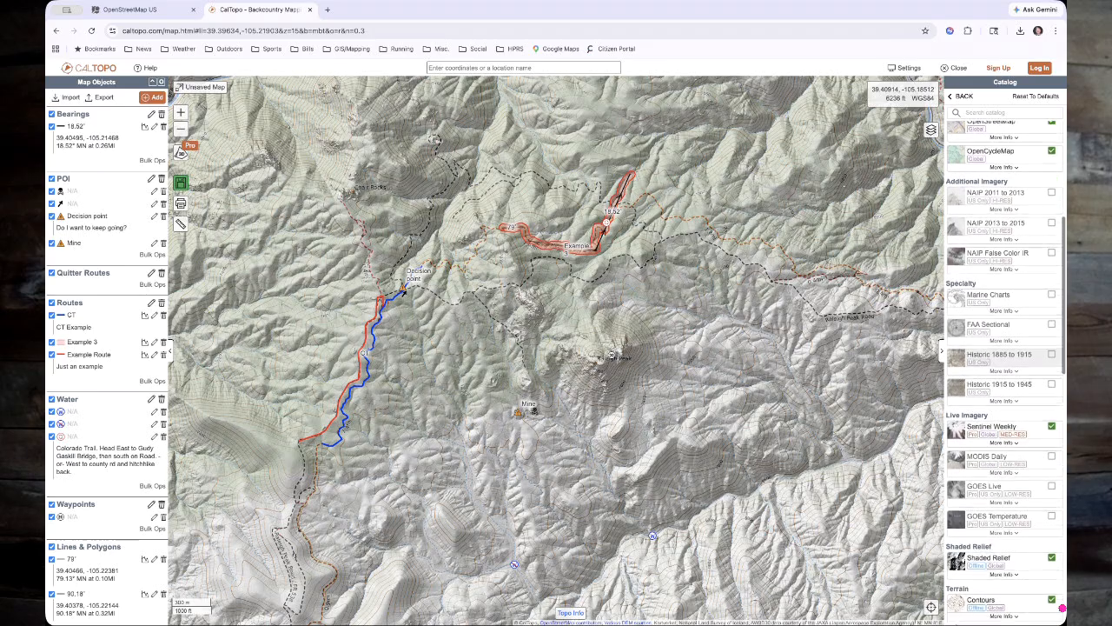
# - Enable the 40 Foot Contours and Geology terrain layers in the catalog
pyautogui.scroll(-2, 1062, 608)
pyautogui.scroll(-7, 1062, 608)
pyautogui.scroll(-1, 1062, 607)
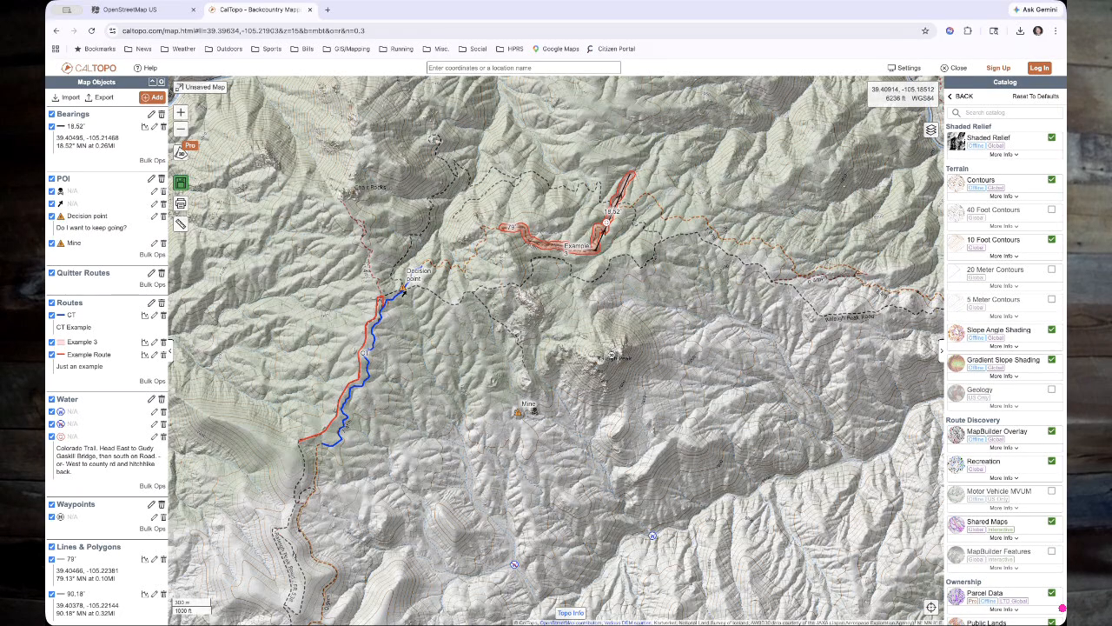
pyautogui.click(1052, 210)
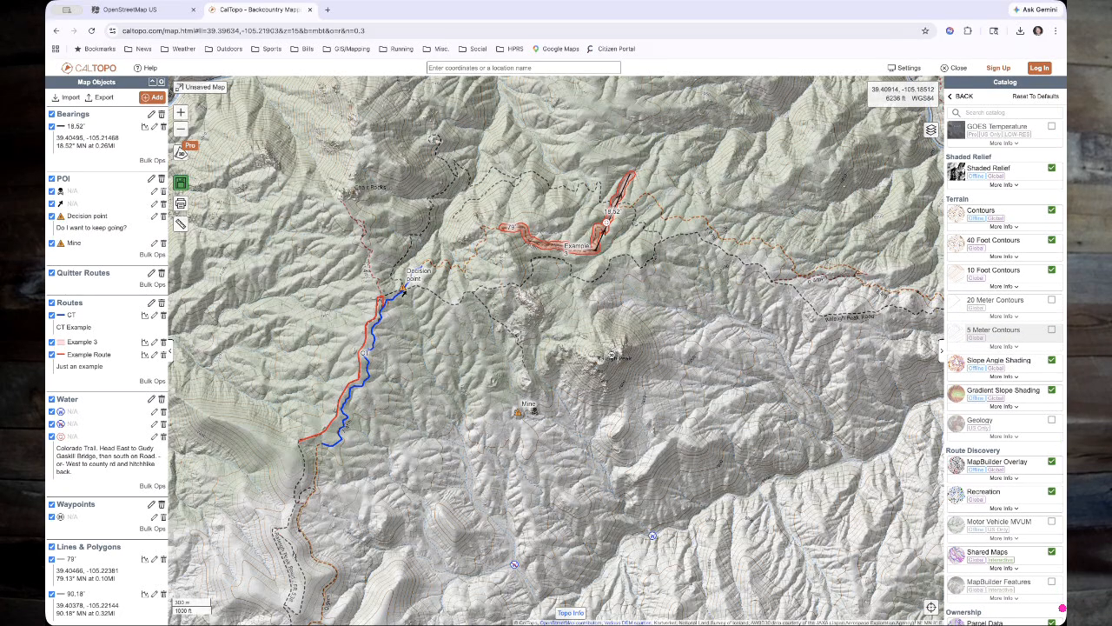
pyautogui.click(1051, 270)
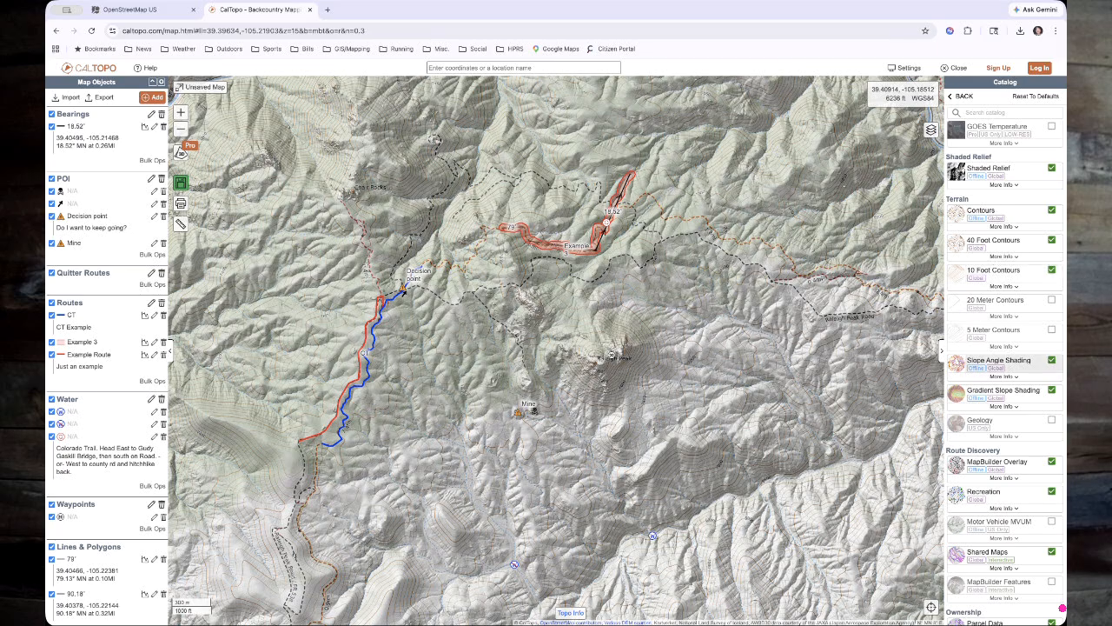
pyautogui.scroll(4, 1062, 608)
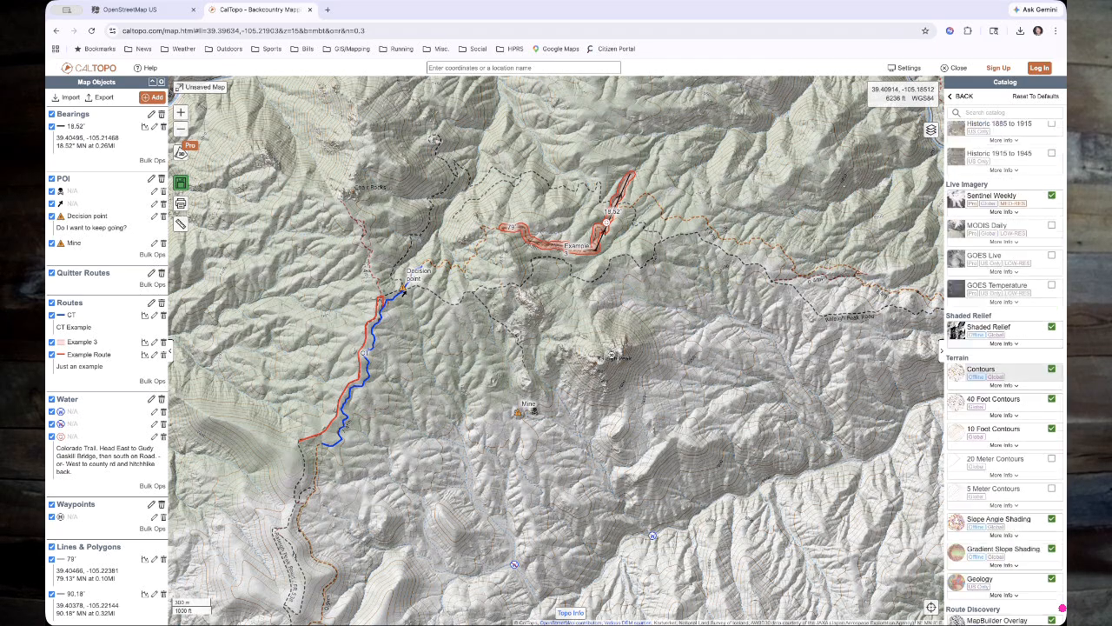
# - Disable the Shared Maps and Parcel Data layers in the catalog
pyautogui.scroll(-6, 1062, 608)
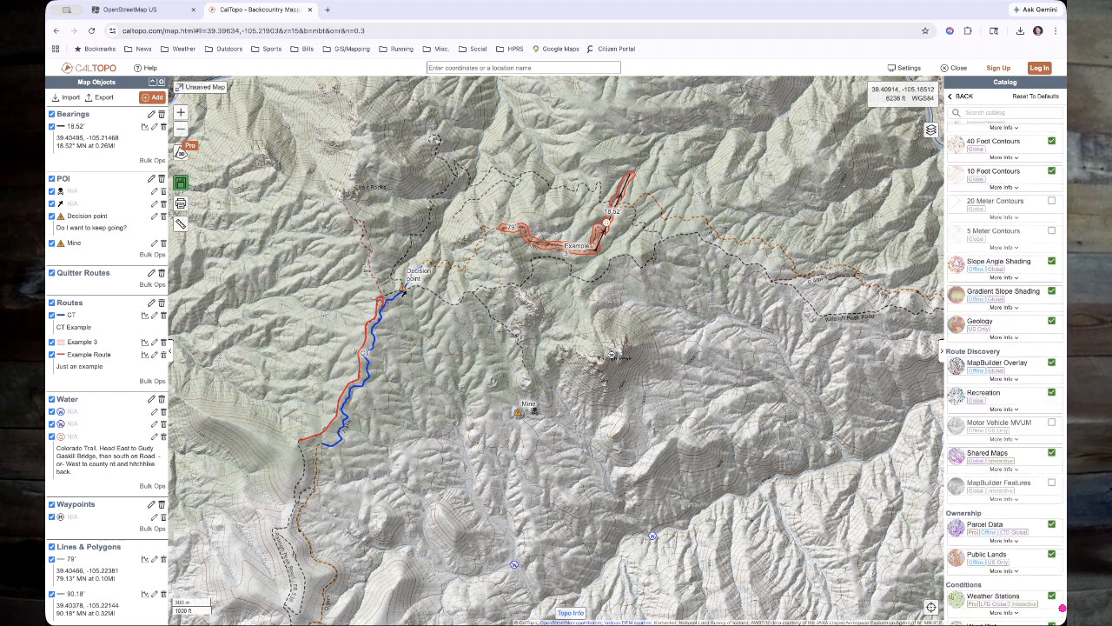
pyautogui.scroll(-6, 1062, 608)
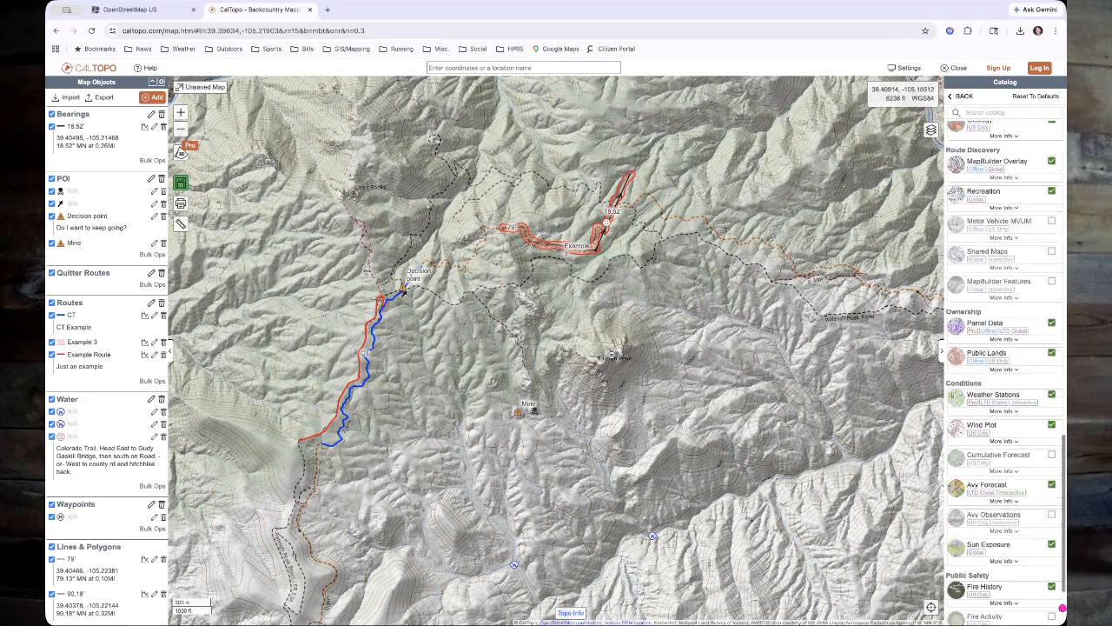
pyautogui.scroll(-2, 1062, 607)
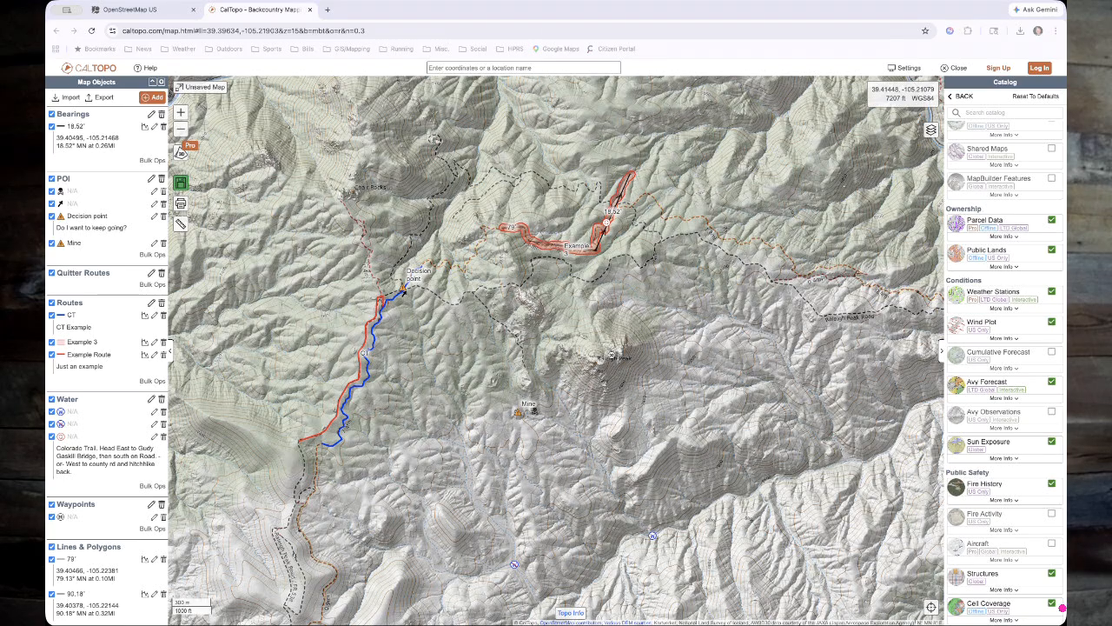
pyautogui.moveTo(963, 304)
pyautogui.mouseDown()
pyautogui.moveTo(973, 313)
pyautogui.moveTo(984, 296)
pyautogui.moveTo(963, 288)
pyautogui.moveTo(959, 306)
pyautogui.mouseUp()
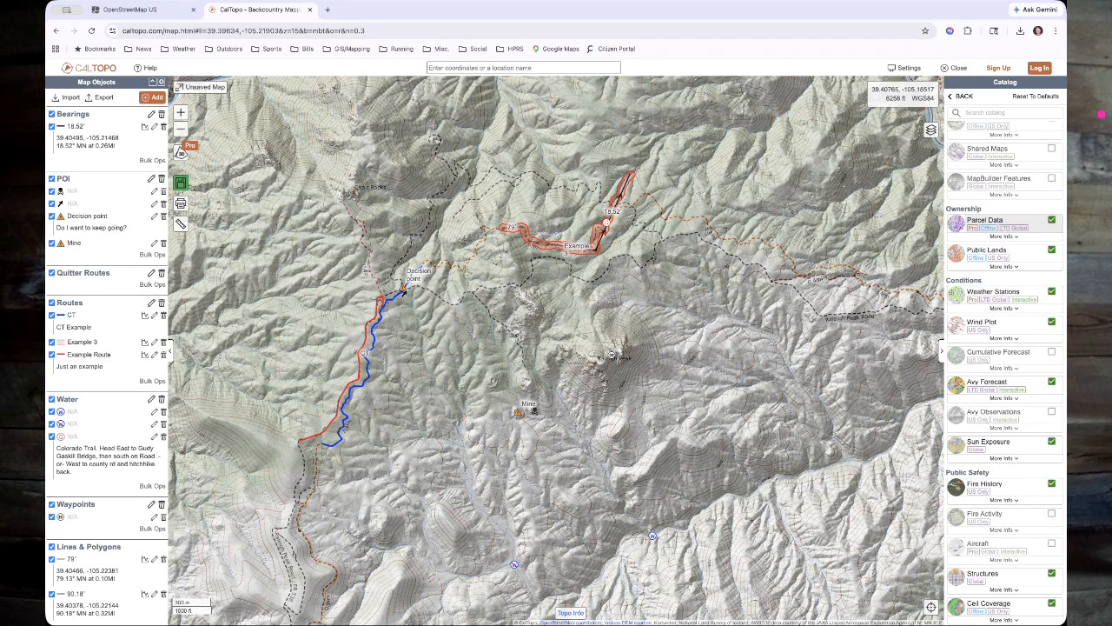
pyautogui.click(1051, 220)
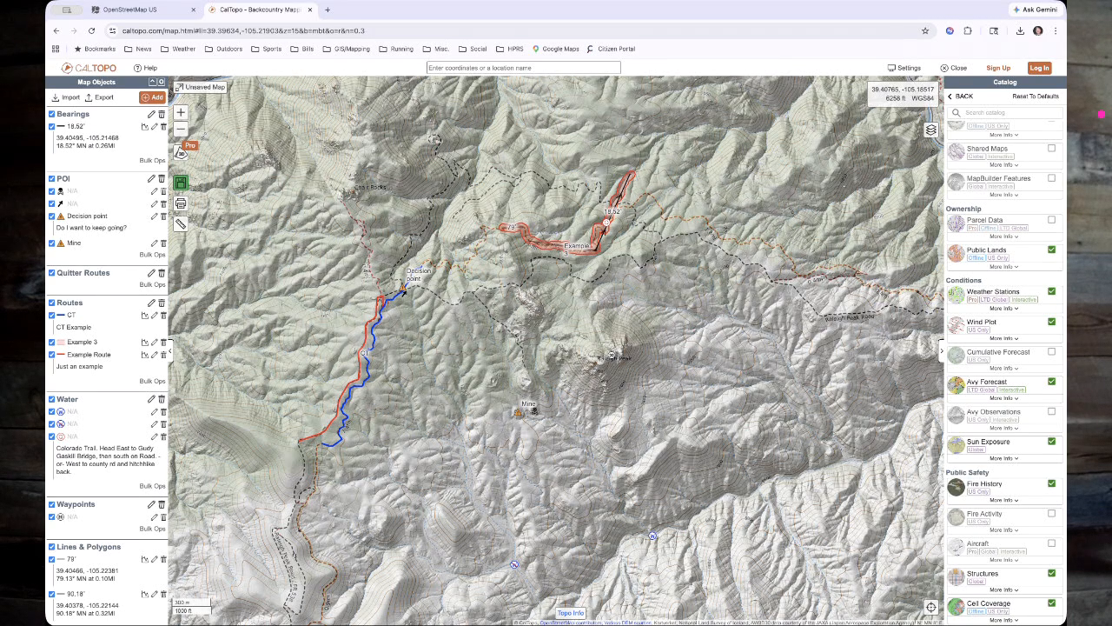
pyautogui.scroll(2, 1034, 274)
pyautogui.scroll(5, 1004, 347)
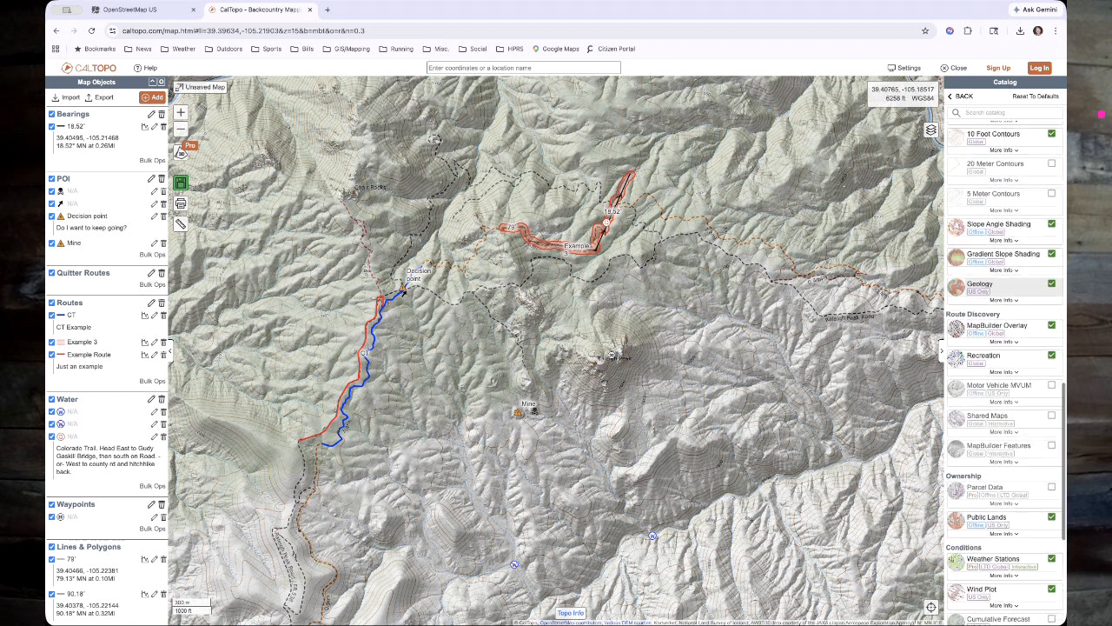
# - Disable the Sentinel Weekly and Weather Stations layers in the catalog and return to the map layers
pyautogui.scroll(3, 1009, 204)
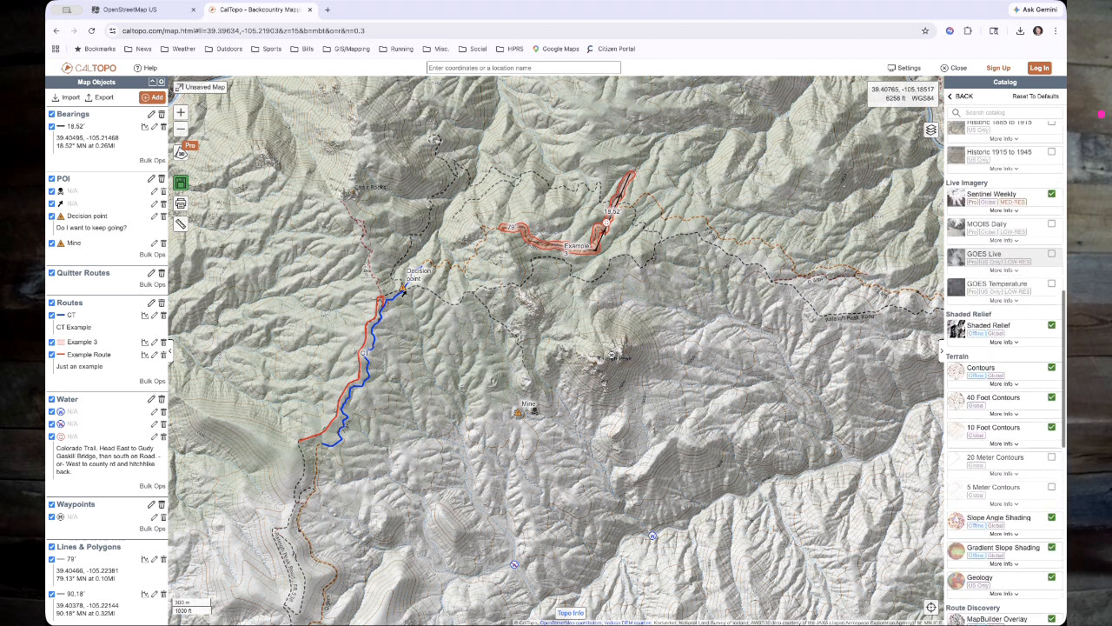
pyautogui.scroll(5, 1008, 261)
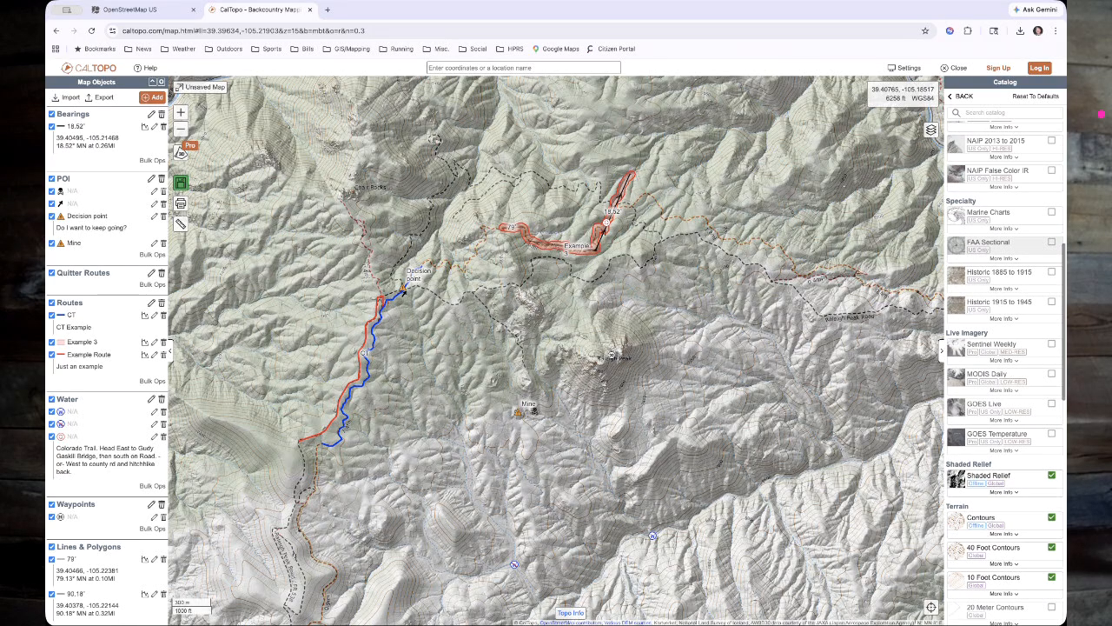
pyautogui.scroll(4, 1008, 402)
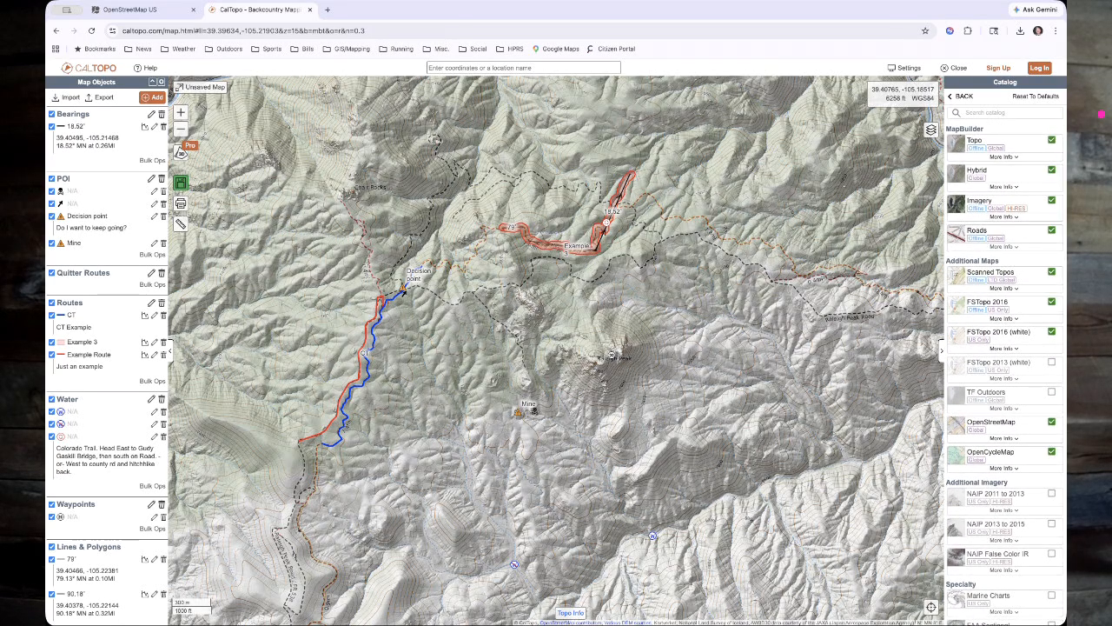
pyautogui.scroll(-10, 1004, 209)
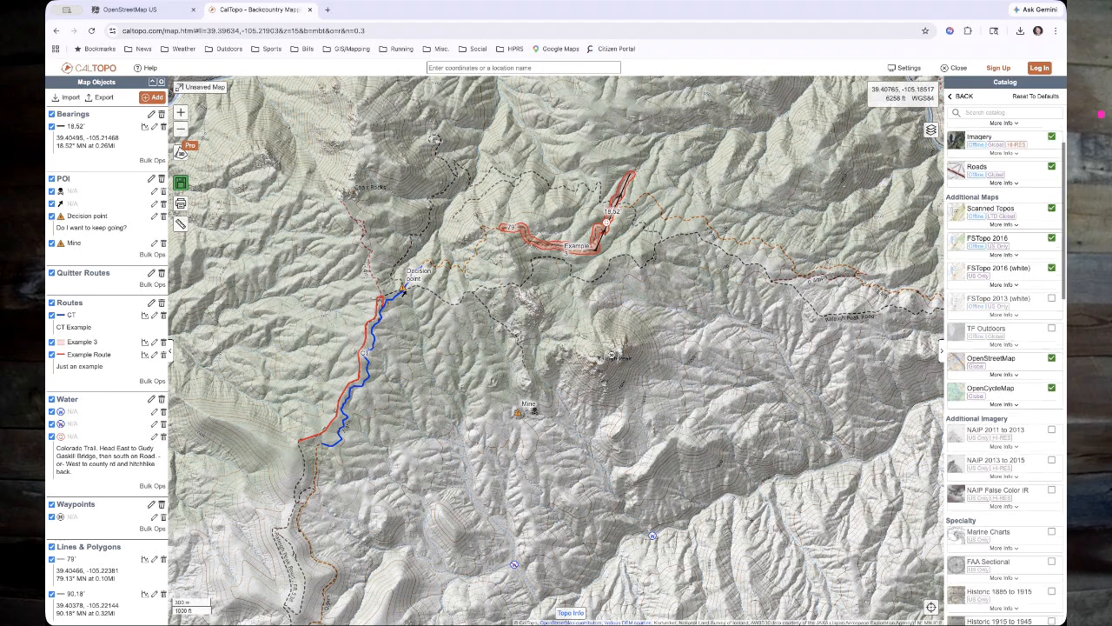
pyautogui.scroll(-5, 1003, 208)
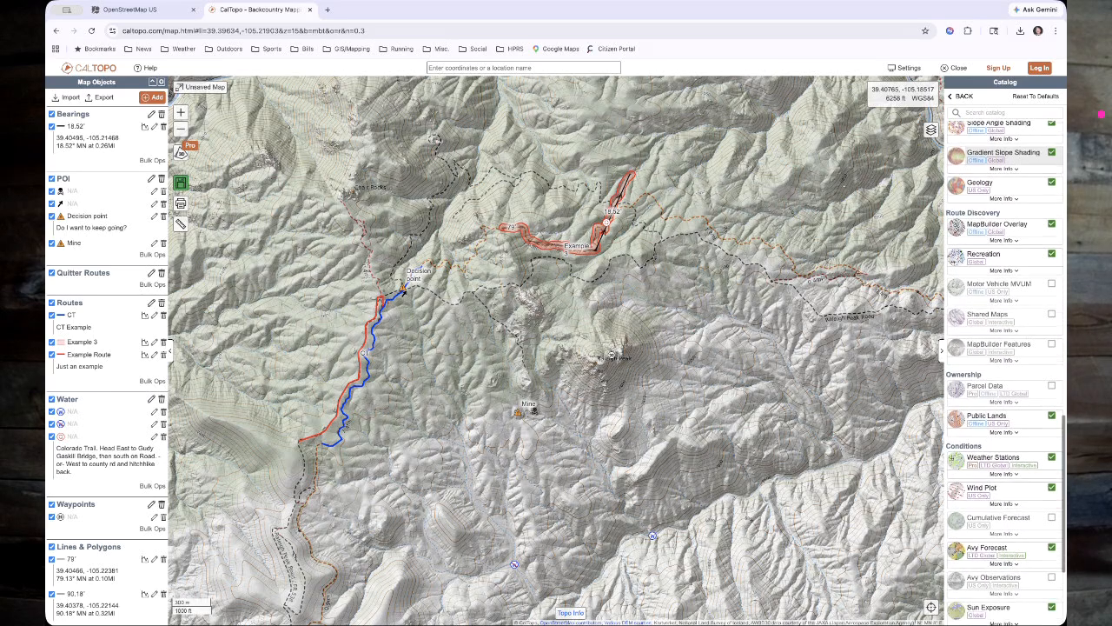
pyautogui.click(1052, 291)
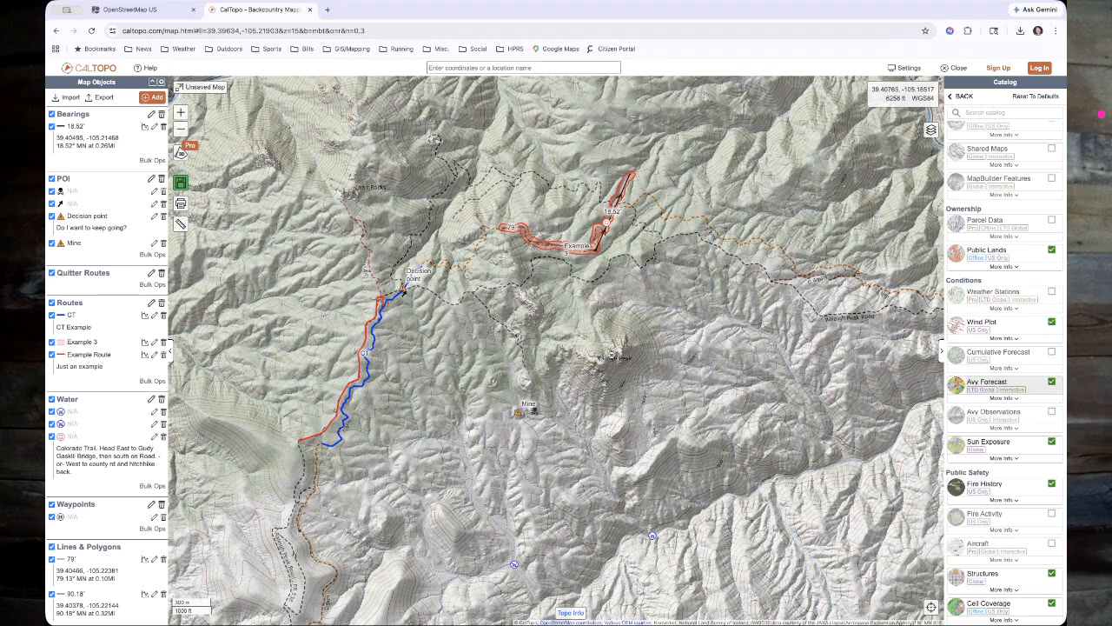
pyautogui.scroll(15, 1004, 383)
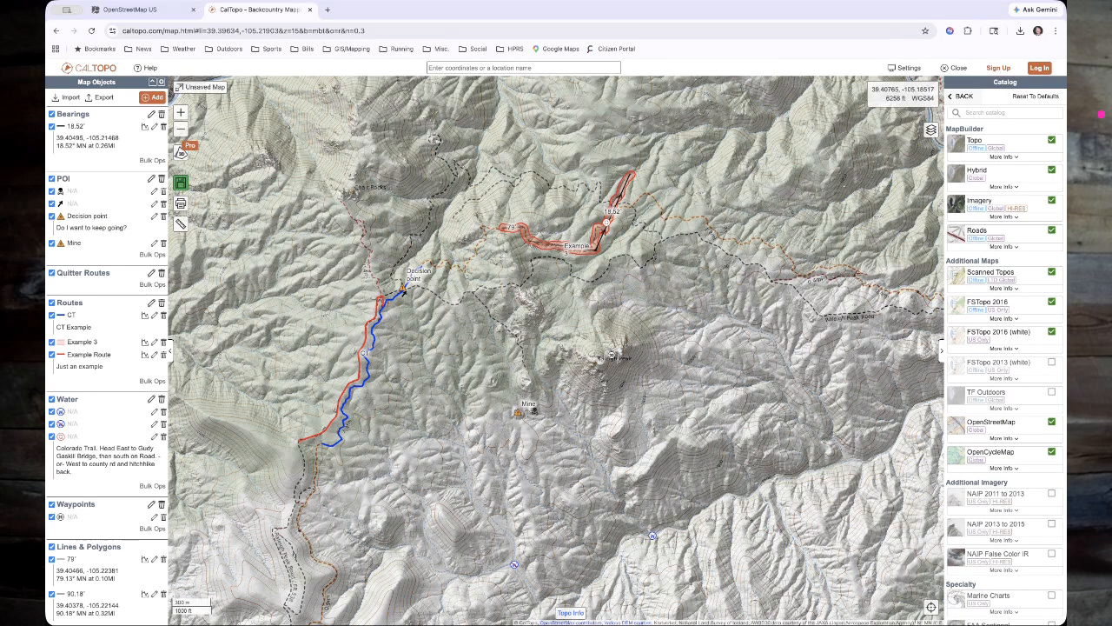
pyautogui.click(962, 96)
# - Switch the base layer to OpenStreetMap and then to OpenCycleMap to compare how each shows the area
pyautogui.click(999, 122)
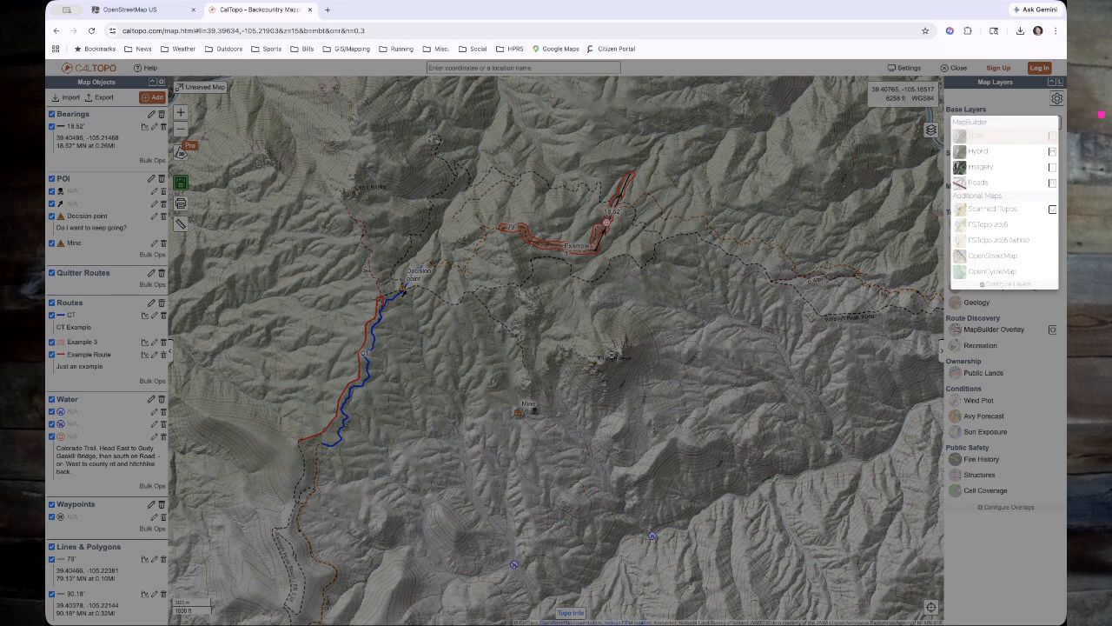
pyautogui.click(993, 256)
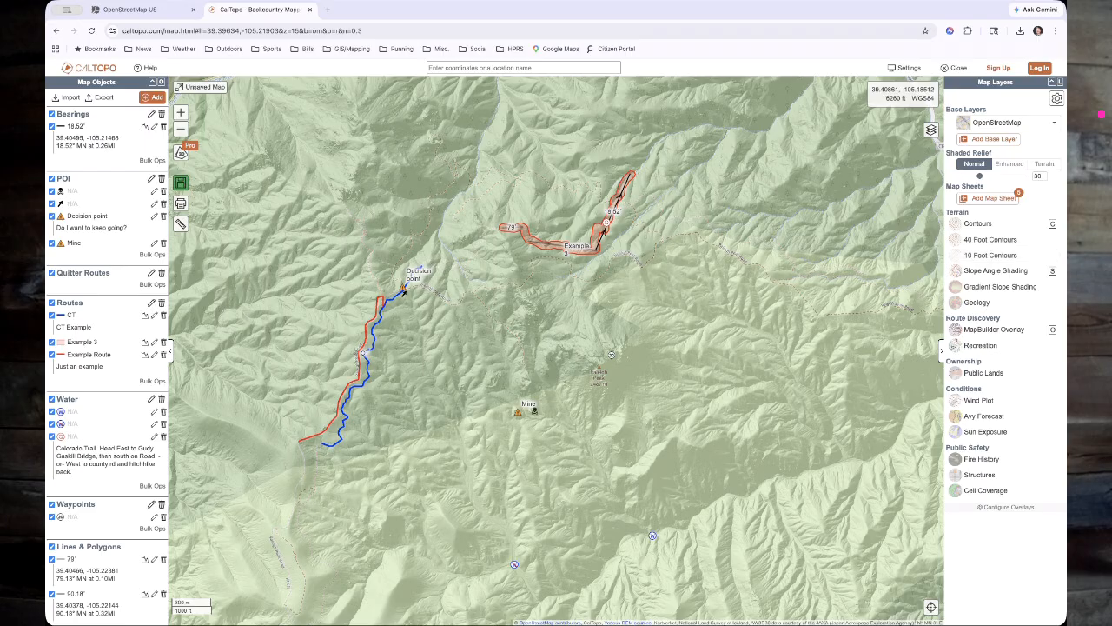
pyautogui.click(999, 122)
pyautogui.click(996, 270)
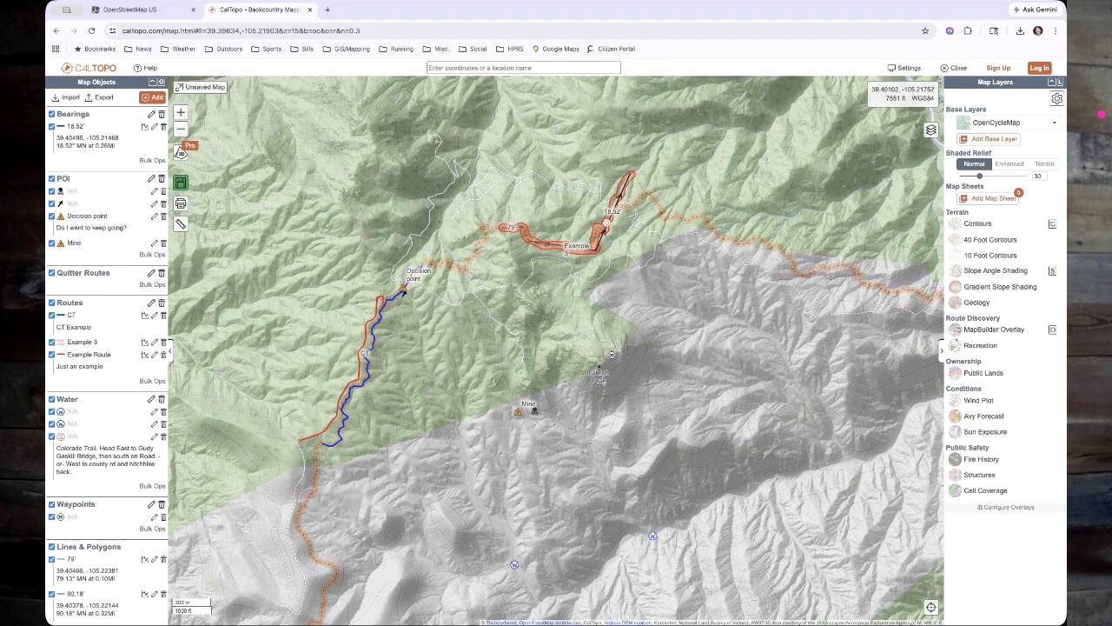
pyautogui.click(152, 98)
pyautogui.click(163, 141)
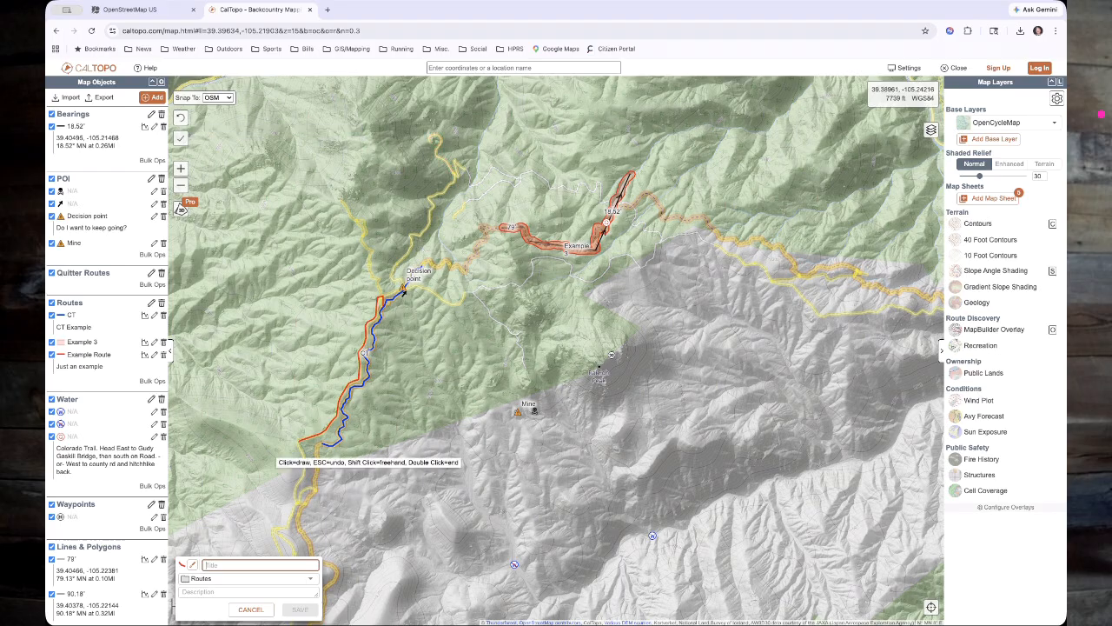
pyautogui.click(251, 609)
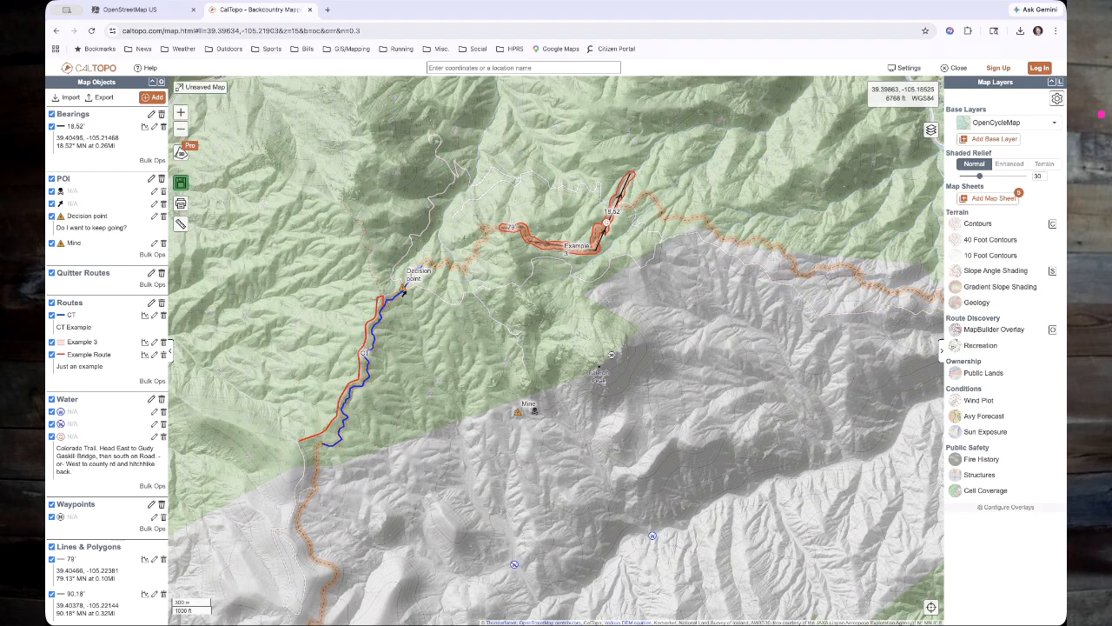
# - Set the base layer to Topo and turn on the Contours terrain overlay
pyautogui.click(1009, 123)
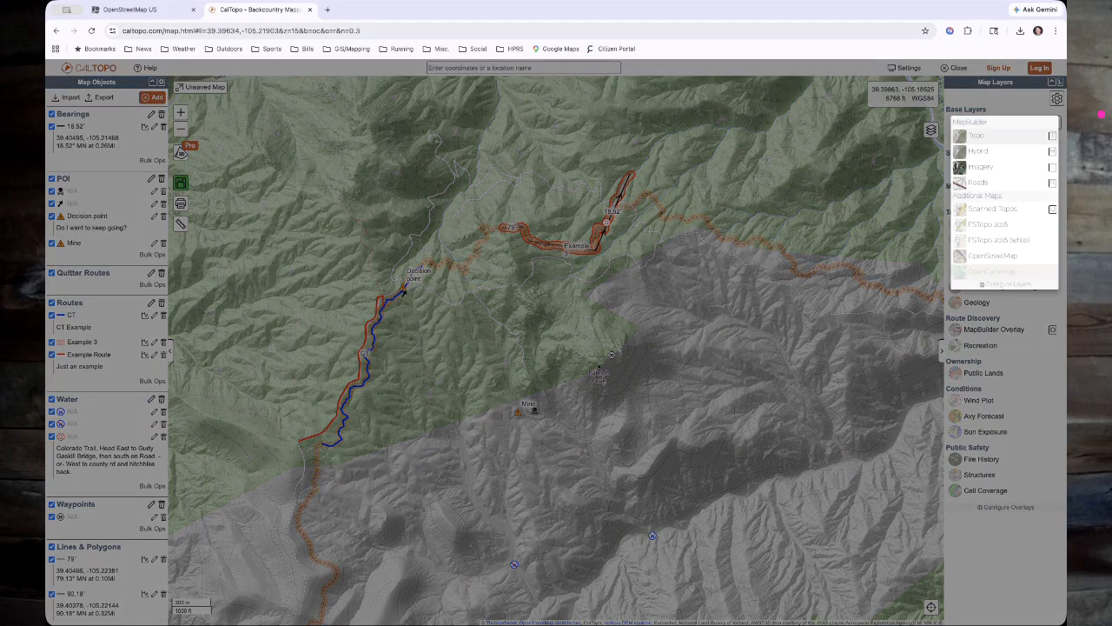
pyautogui.click(977, 136)
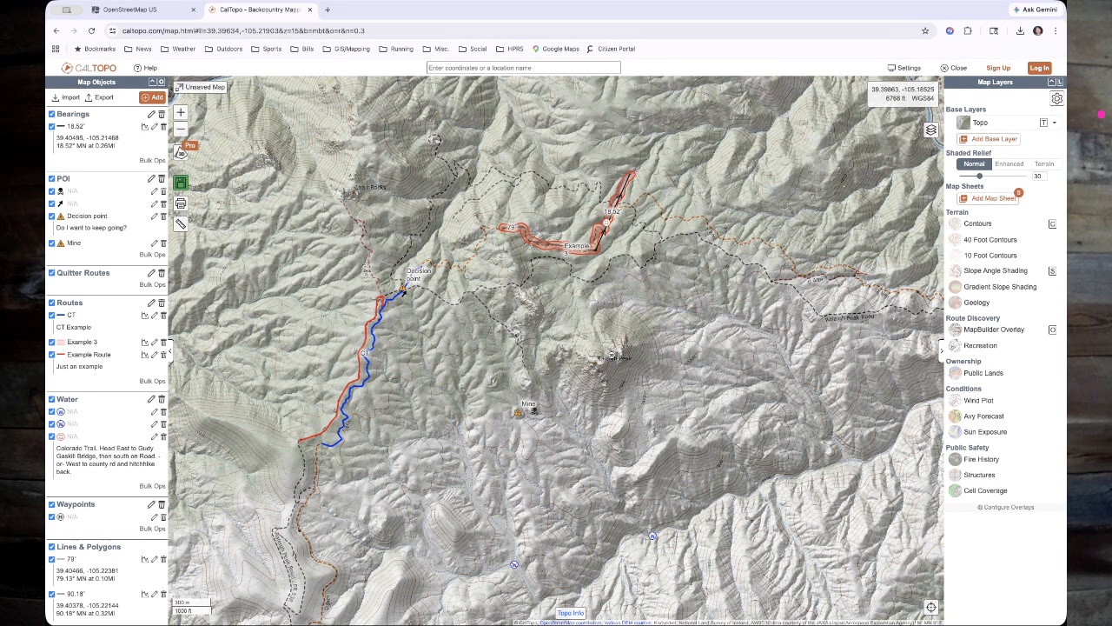
pyautogui.click(978, 224)
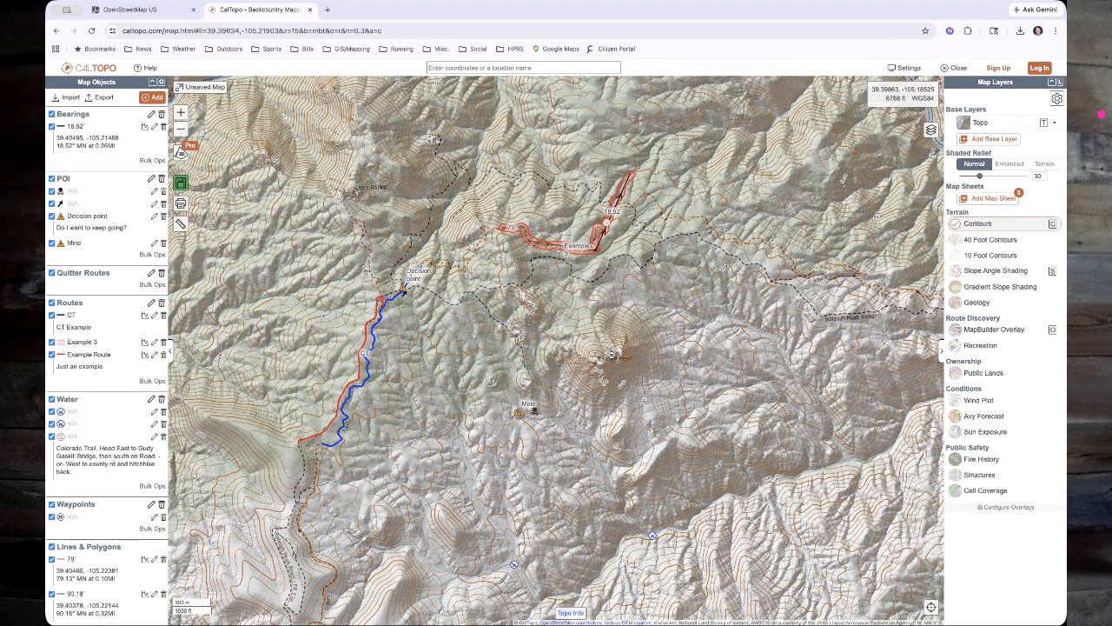
# - Review the Topo Info legend of trail, road, water and boundary symbols, and close it
pyautogui.scroll(1, 695, 279)
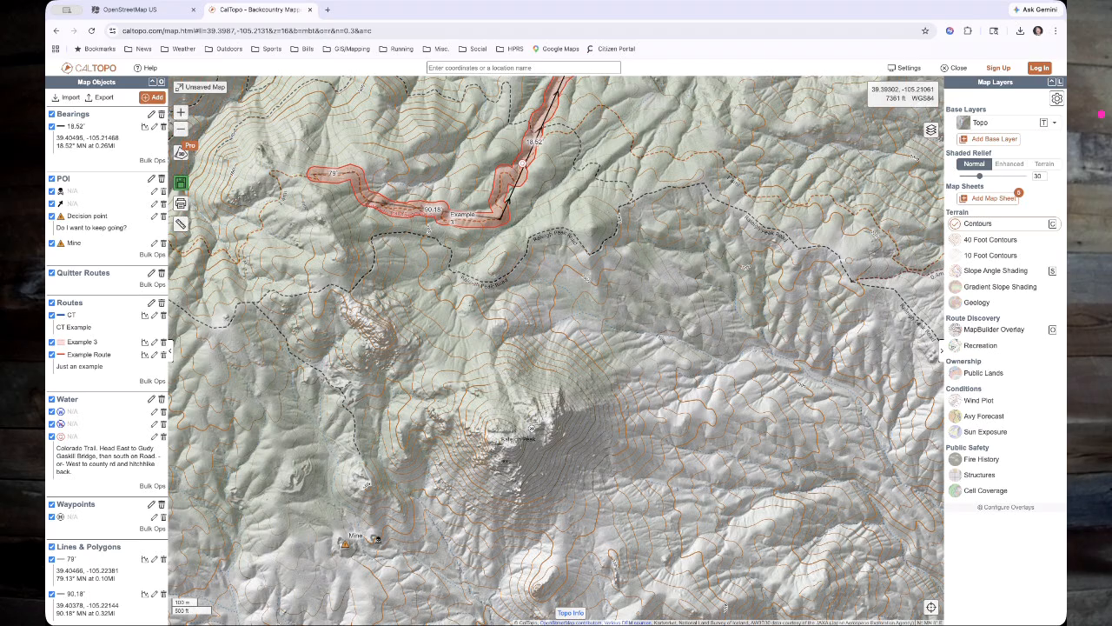
pyautogui.click(571, 613)
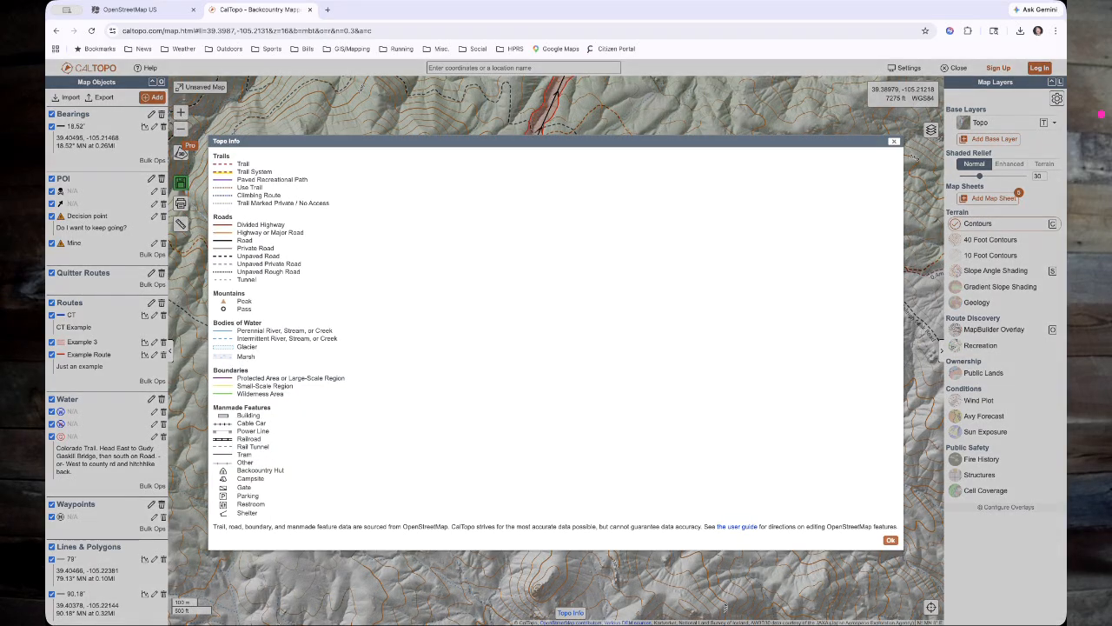
pyautogui.click(895, 141)
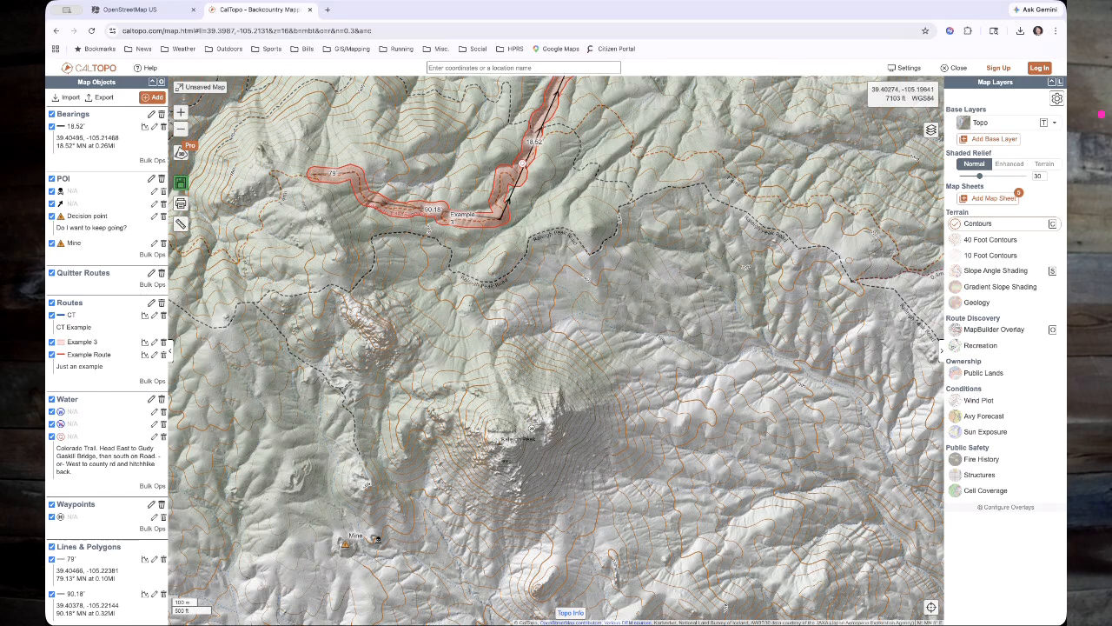
# - Replace the Contours overlay with 40 Foot Contours, comparing the two overlays on the Topo map
pyautogui.click(978, 223)
pyautogui.click(987, 239)
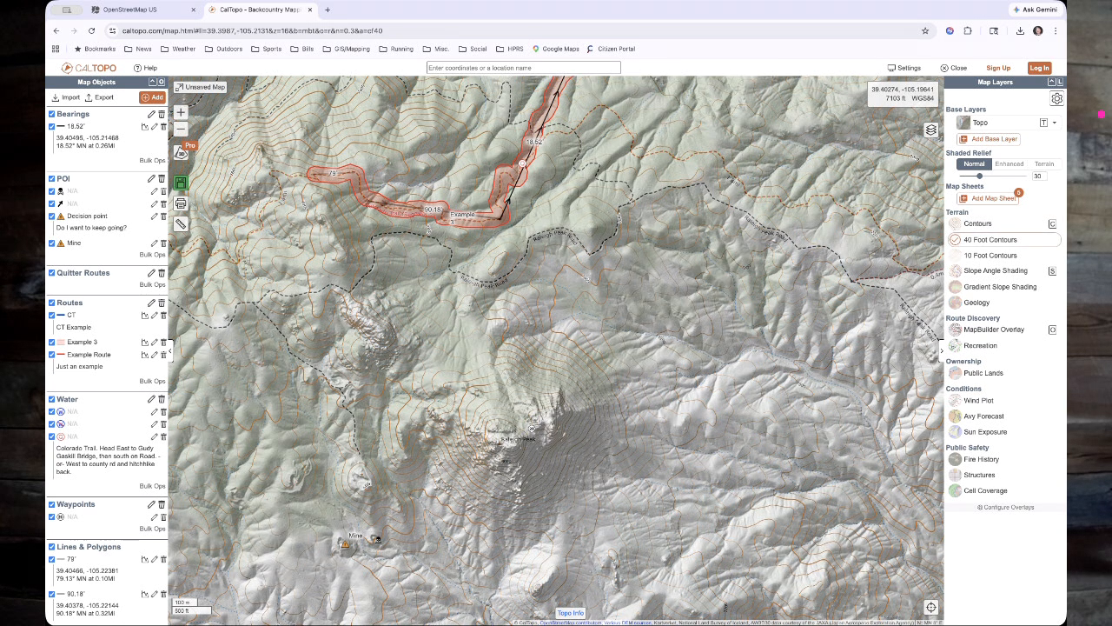
pyautogui.click(977, 223)
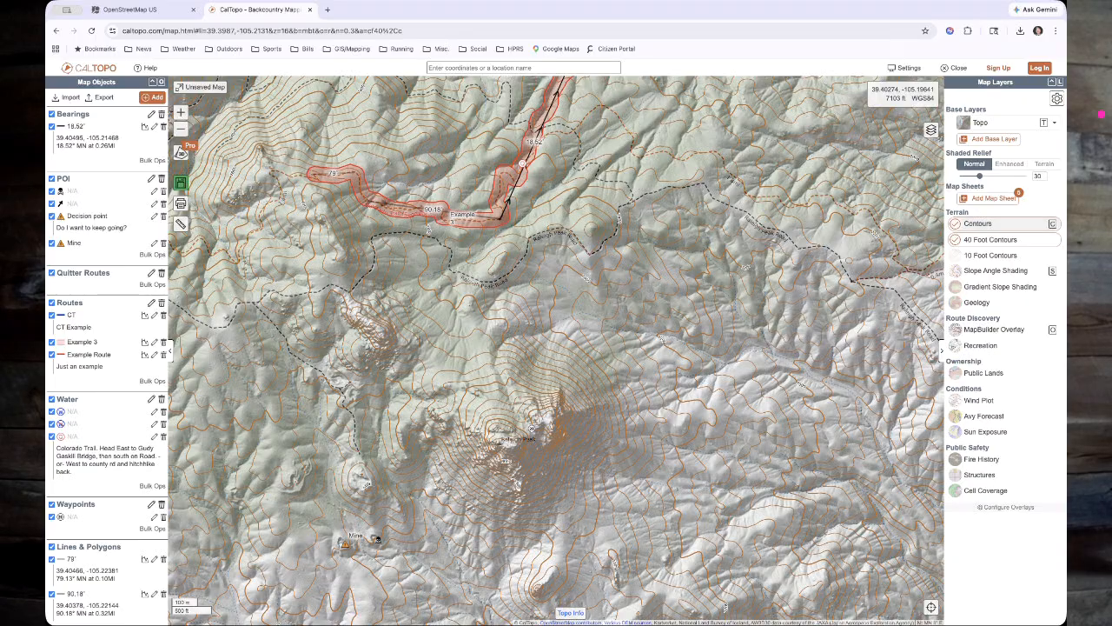
pyautogui.click(997, 224)
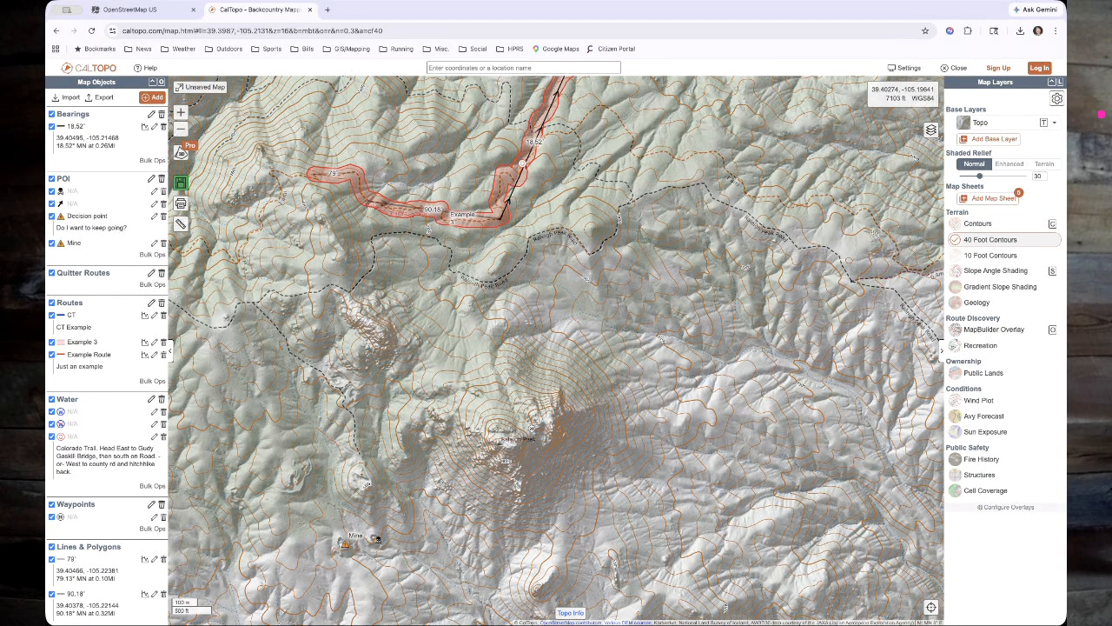
# - Swap 40 Foot Contours for 10 Foot Contours, inspect their density at several map scales, and turn them off
pyautogui.click(991, 255)
pyautogui.click(991, 239)
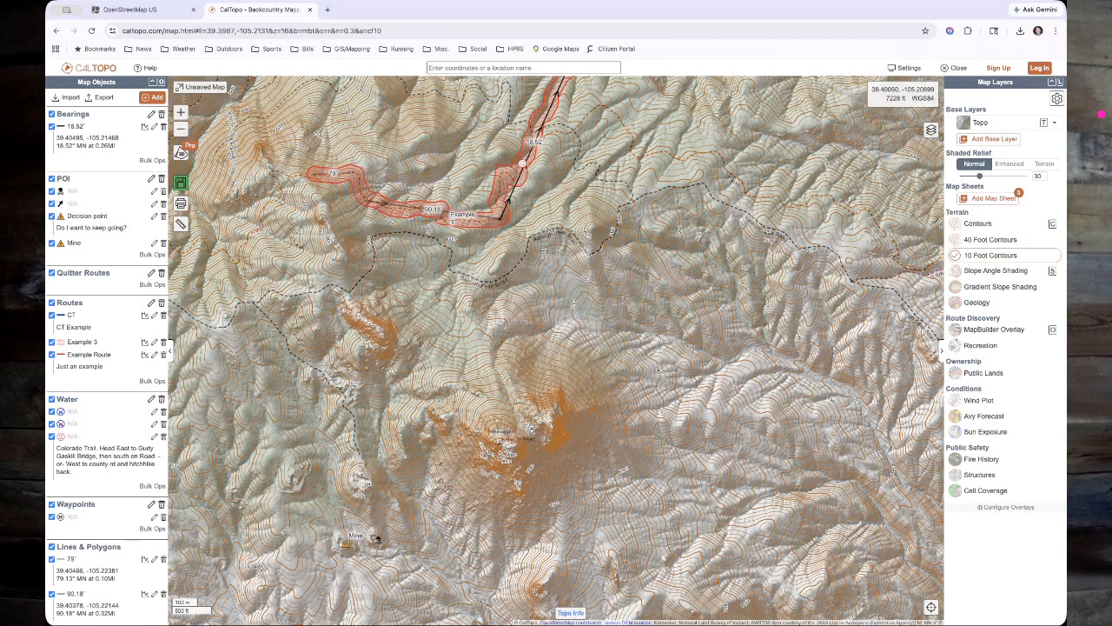
pyautogui.scroll(-1, 704, 287)
pyautogui.scroll(-1, 668, 287)
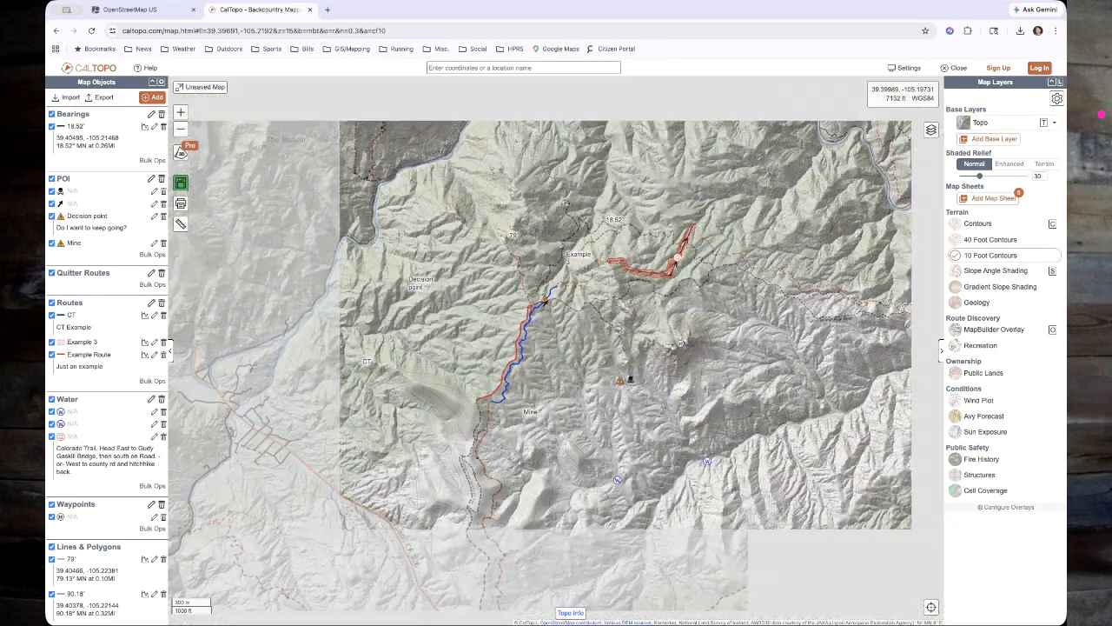
pyautogui.scroll(1, 655, 326)
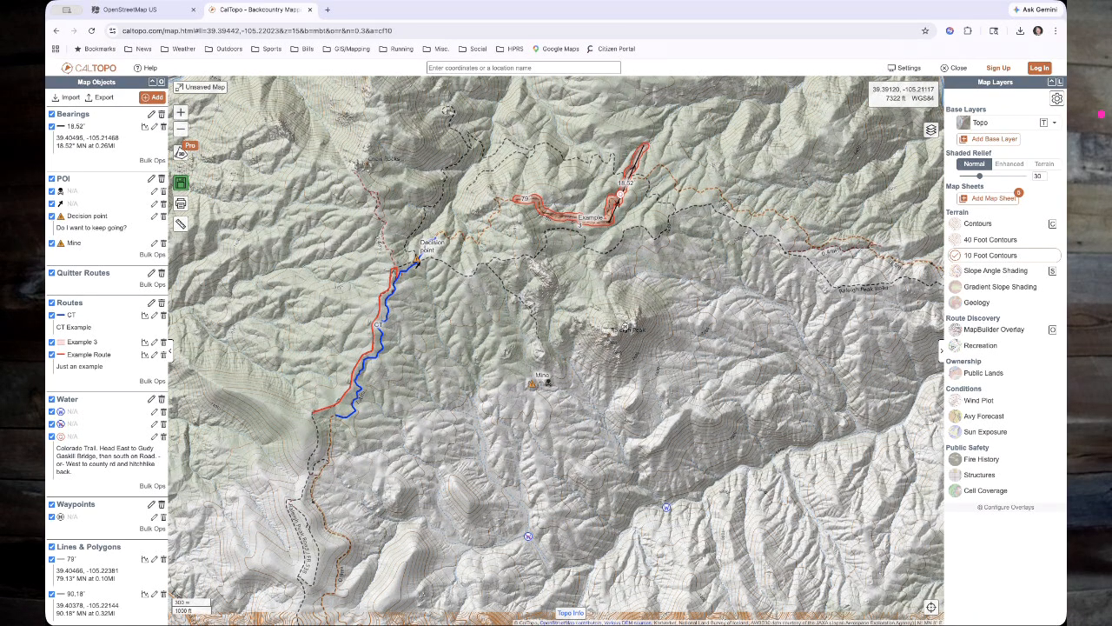
pyautogui.scroll(-1, 664, 284)
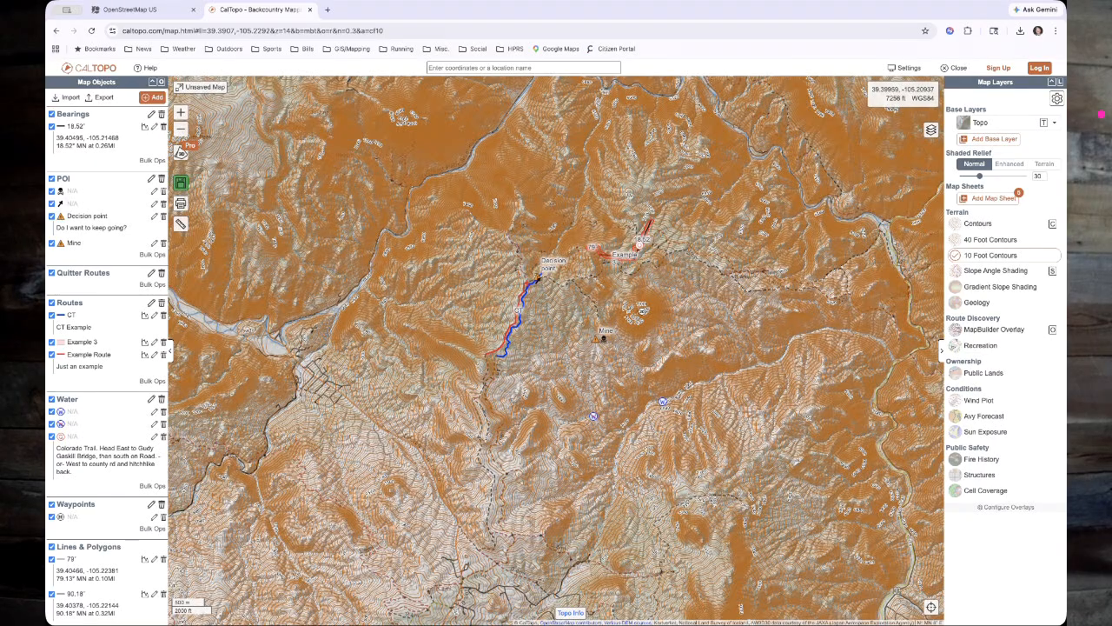
pyautogui.scroll(1, 674, 279)
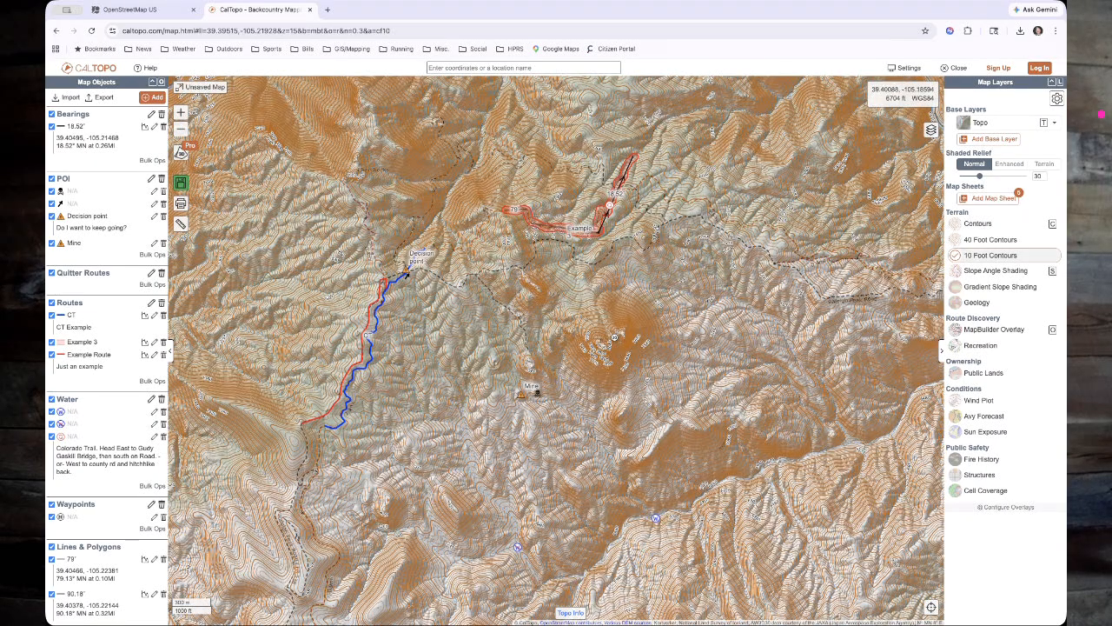
pyautogui.click(955, 255)
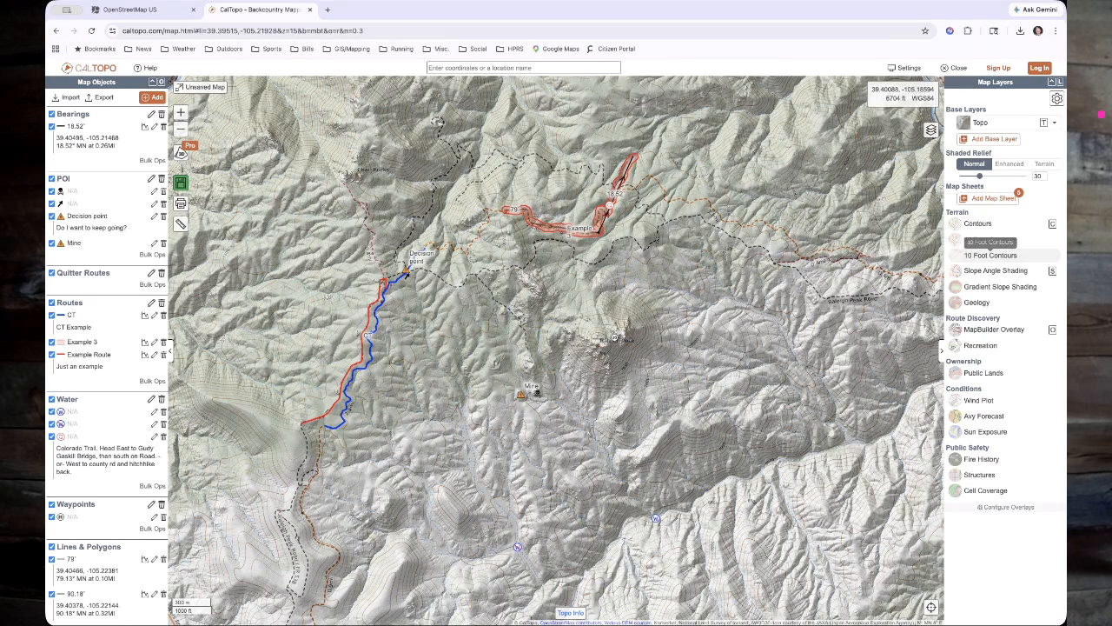
# - Turn on Slope Angle Shading and examine the peak northeast of the Mine marker, temporarily overlaying 10 Foot Contours
pyautogui.click(956, 271)
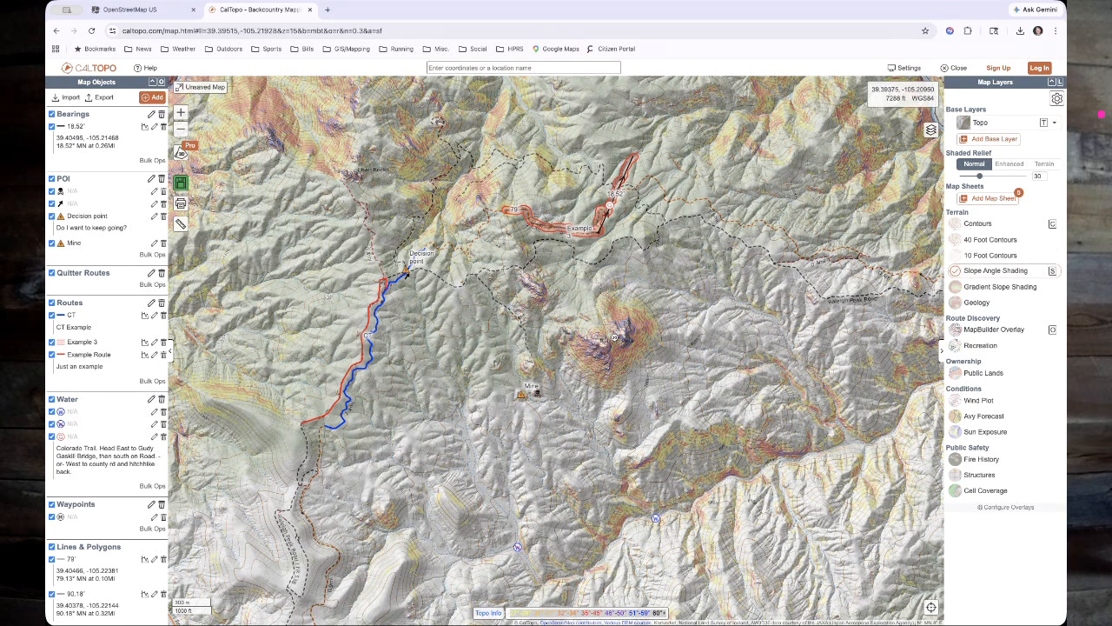
pyautogui.scroll(4, 787, 374)
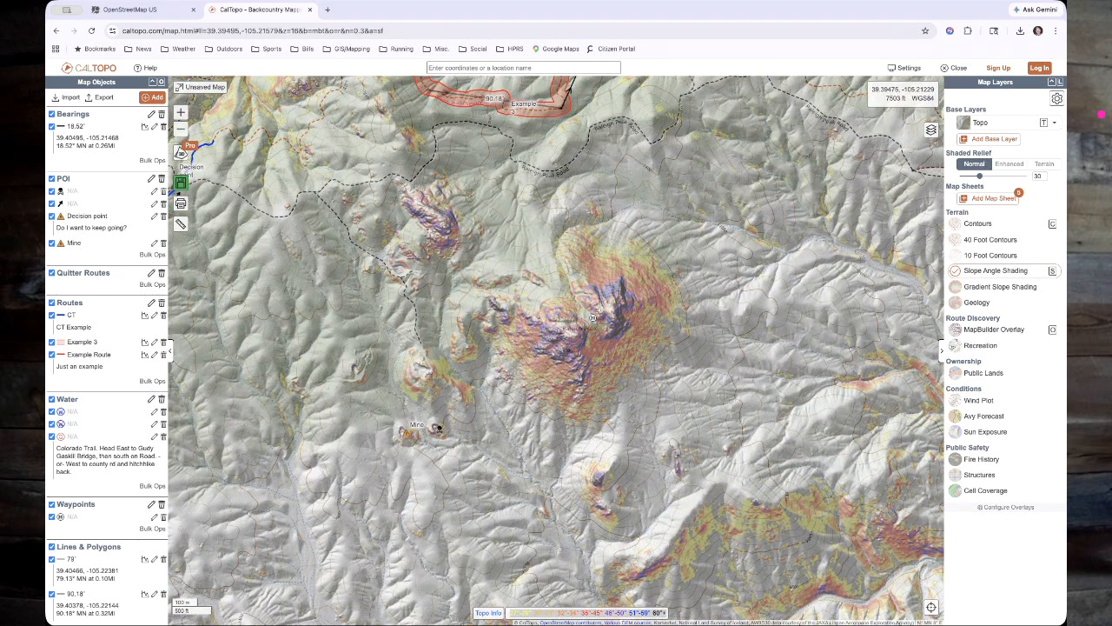
pyautogui.scroll(-1, 687, 389)
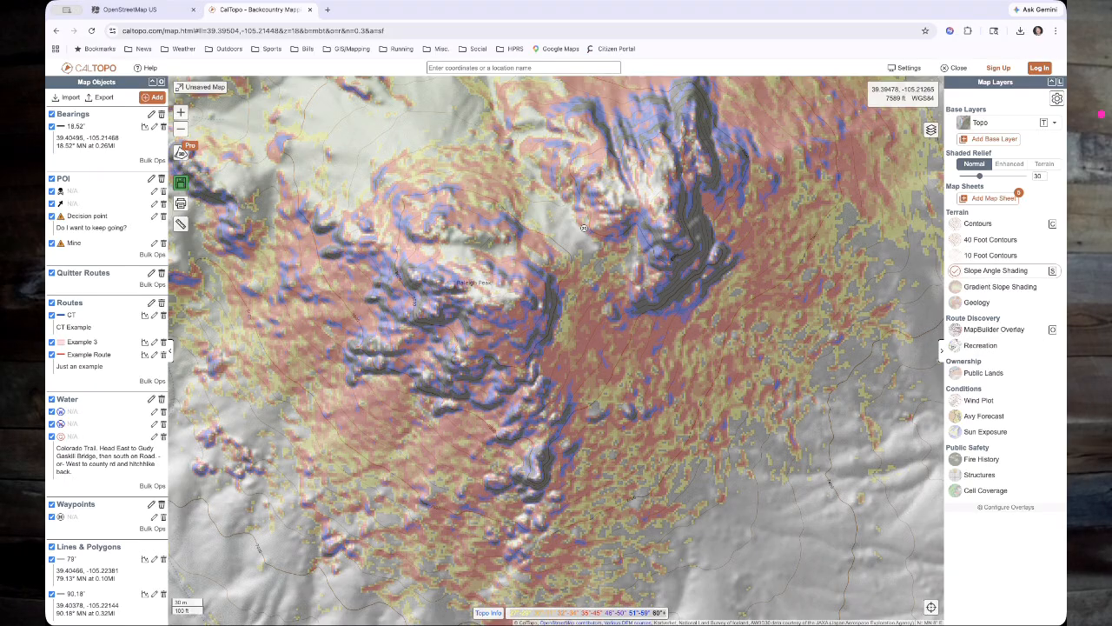
pyautogui.scroll(-1, 743, 376)
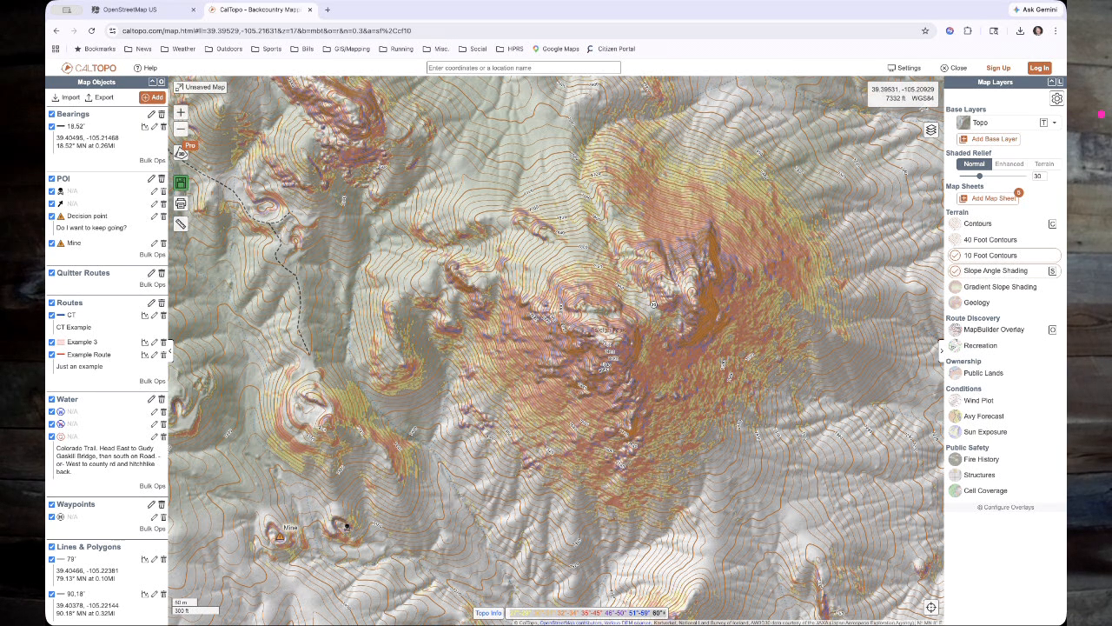
pyautogui.scroll(-1, 838, 334)
pyautogui.click(982, 254)
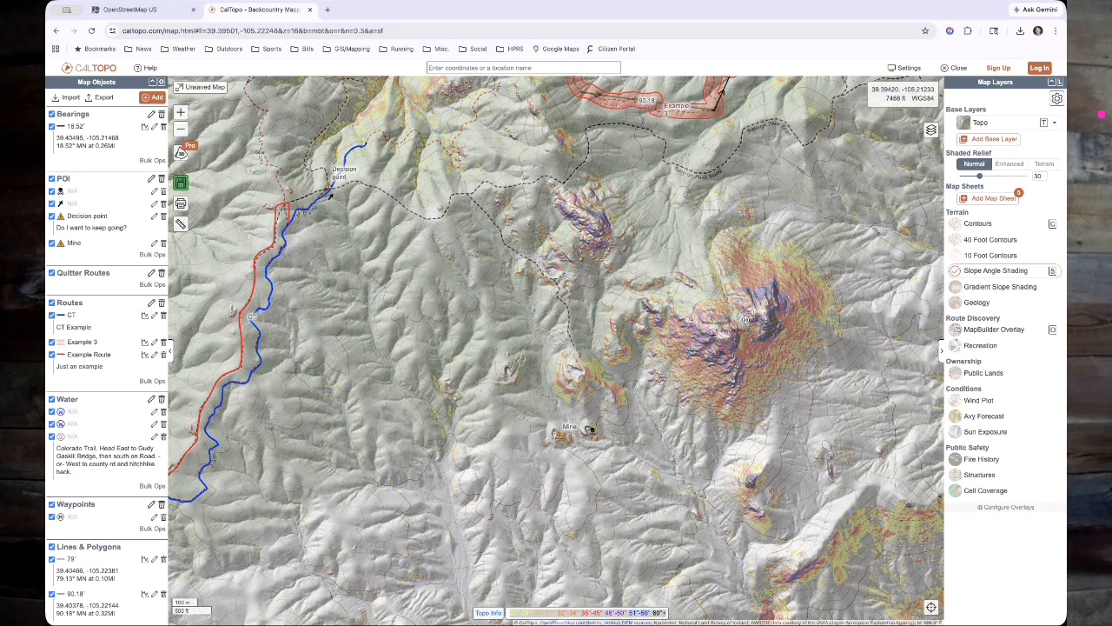
# - Replace Slope Angle Shading with Gradient Slope Shading and examine the steep terrain around the peak and routes
pyautogui.click(995, 271)
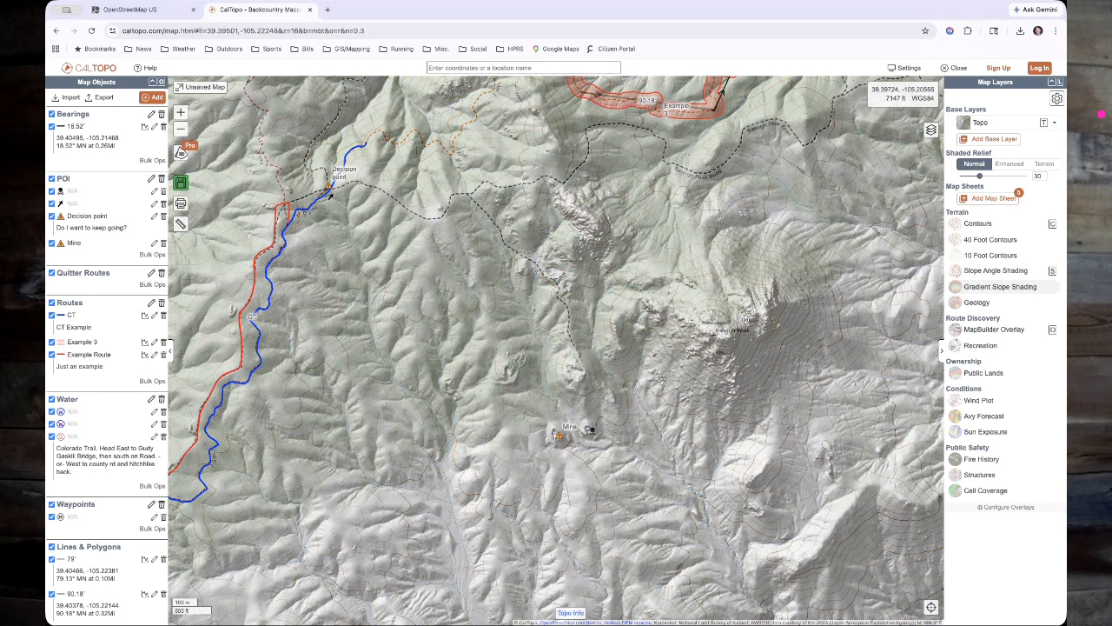
pyautogui.click(999, 286)
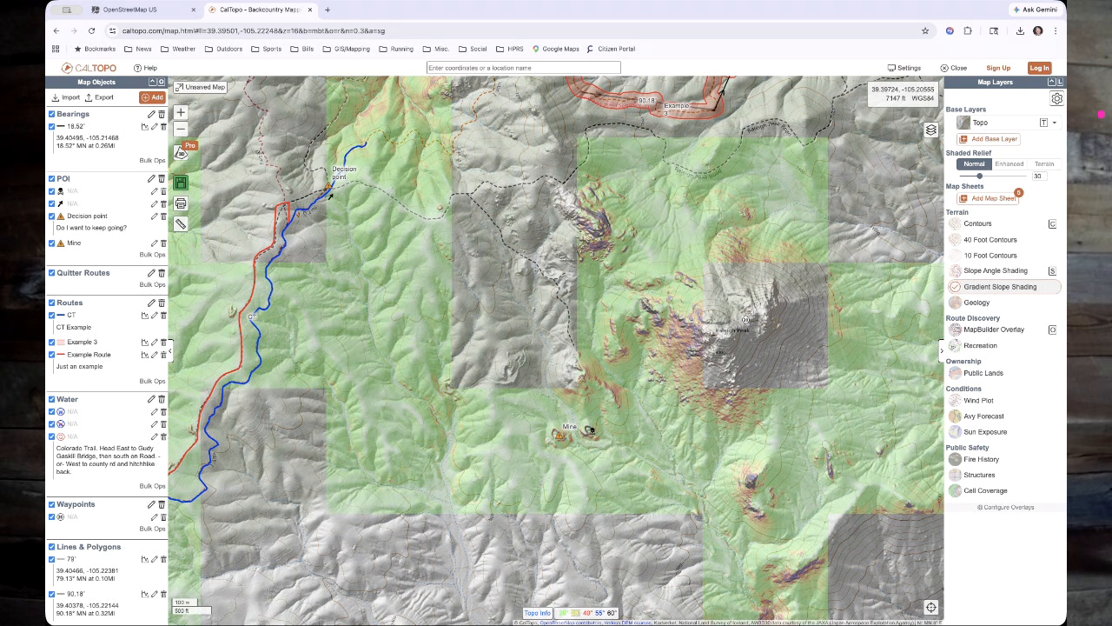
pyautogui.scroll(1, 862, 314)
pyautogui.scroll(-1, 811, 307)
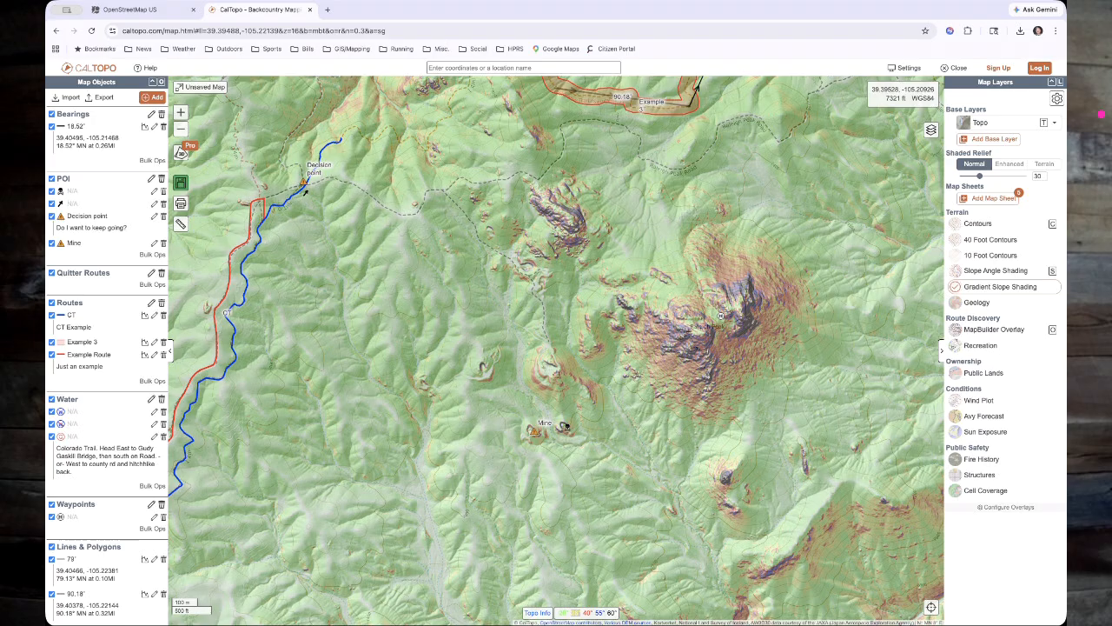
pyautogui.scroll(-1, 833, 334)
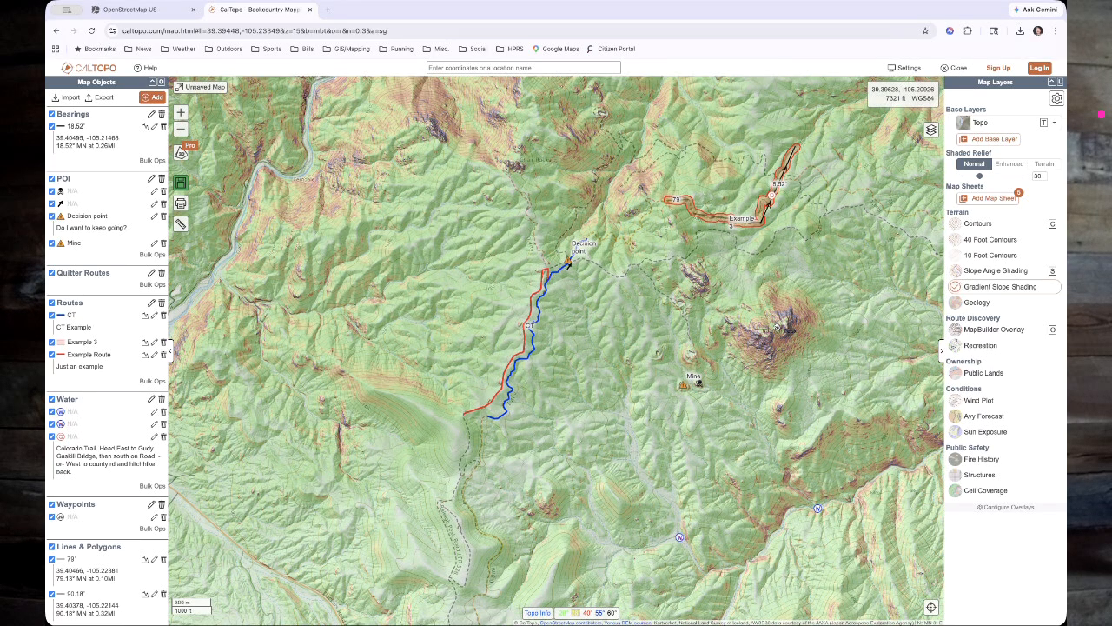
pyautogui.scroll(1, 776, 326)
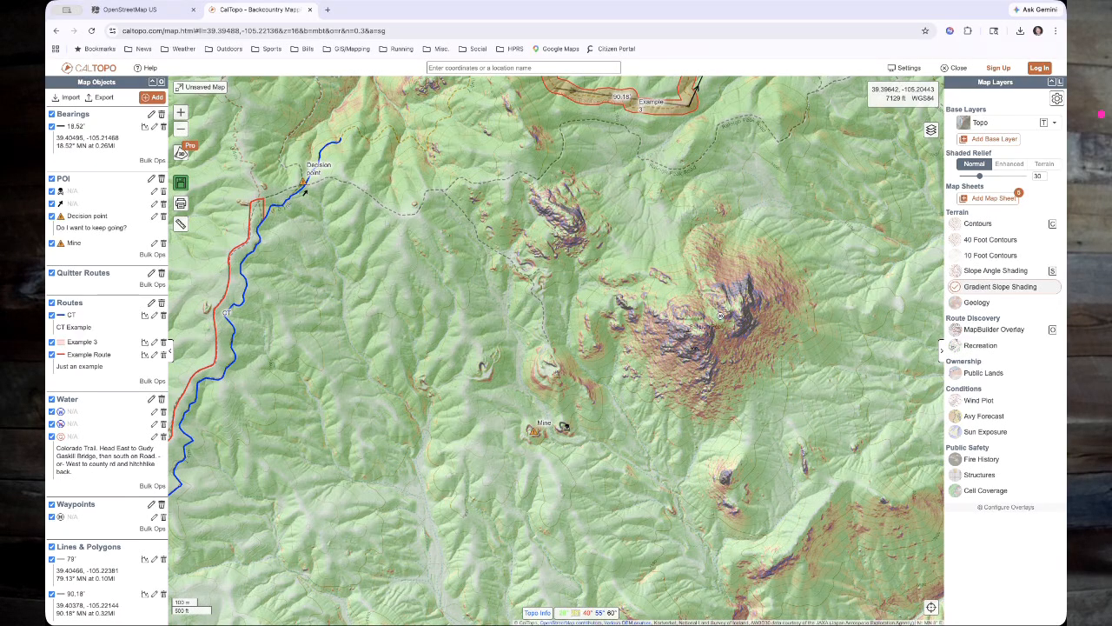
# - Replace the Gradient Slope Shading overlay with Slope Angle Shading
pyautogui.click(1001, 287)
pyautogui.click(996, 271)
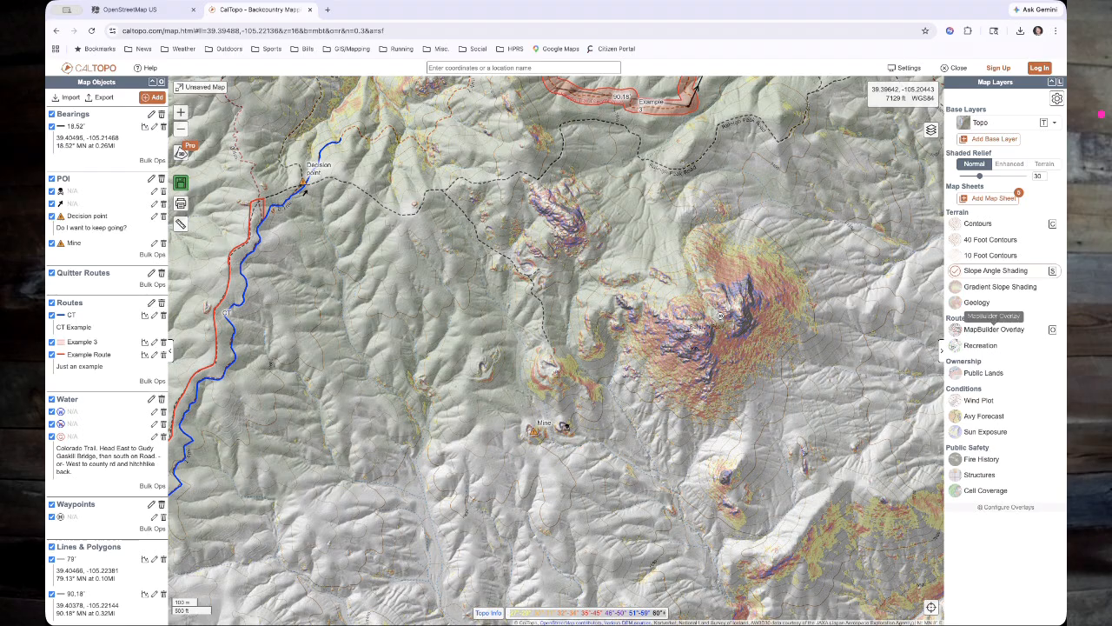
# - Replace Slope Angle Shading with the Geology overlay and view its rock-type legend
pyautogui.click(996, 271)
pyautogui.click(977, 302)
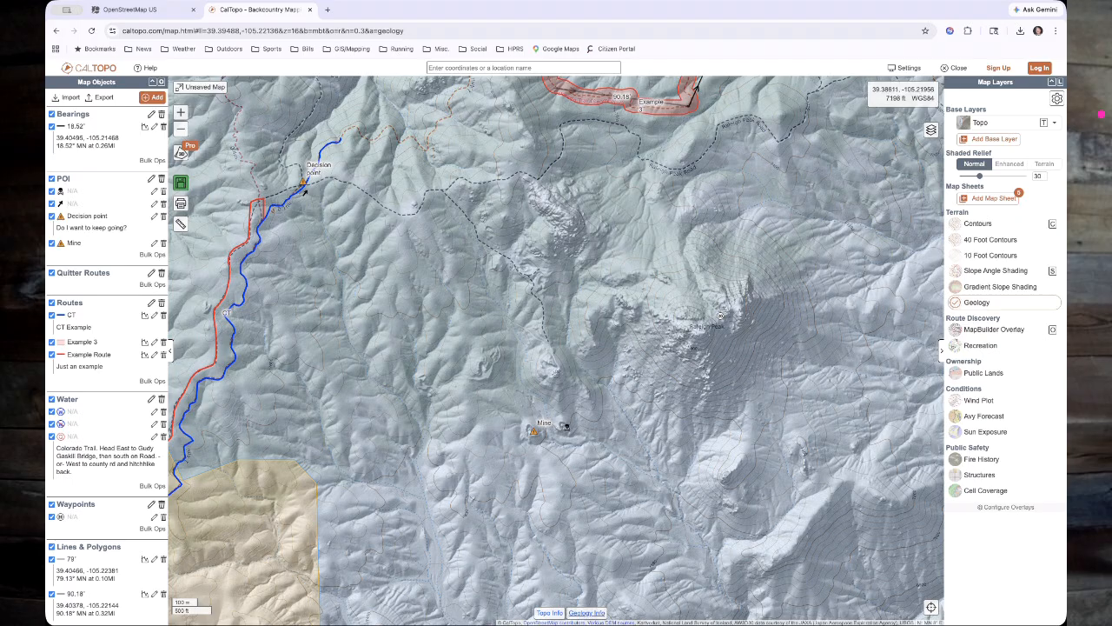
pyautogui.click(587, 613)
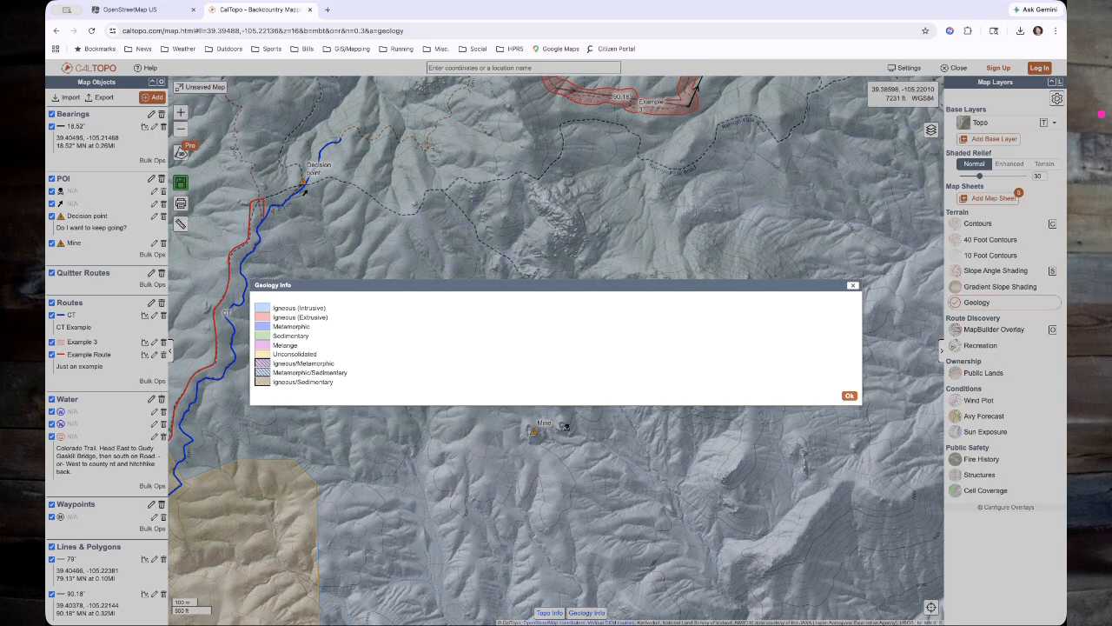
pyautogui.click(850, 396)
# - Examine the geology zones around the routes and across the wider region, comparing them with the Geology legend
pyautogui.scroll(-2, 463, 424)
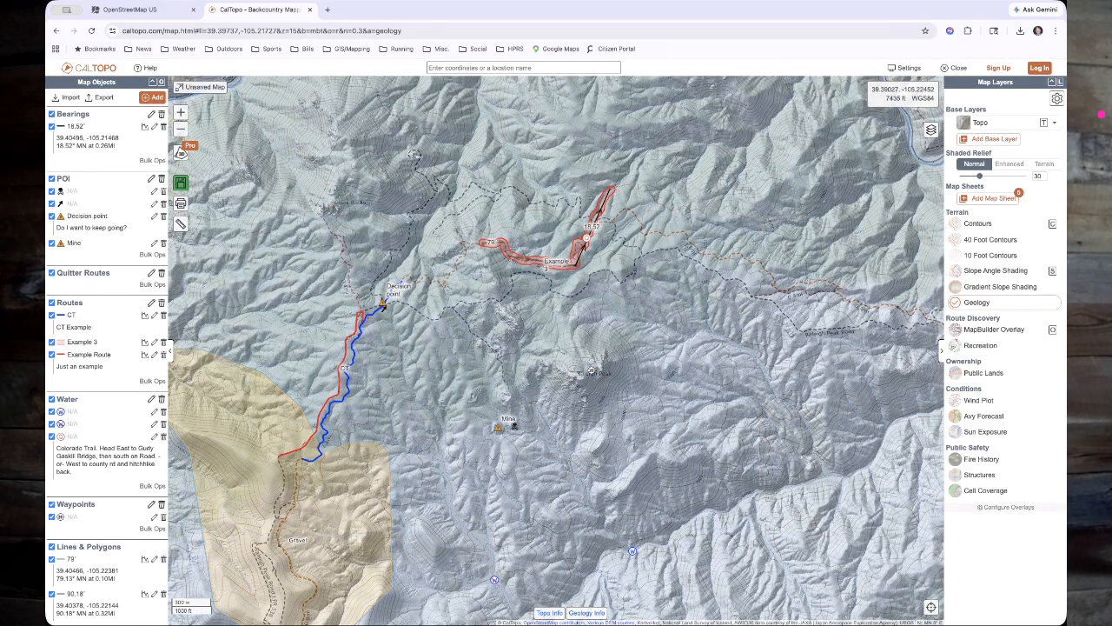
pyautogui.moveTo(411, 537); pyautogui.dragTo(612, 399)
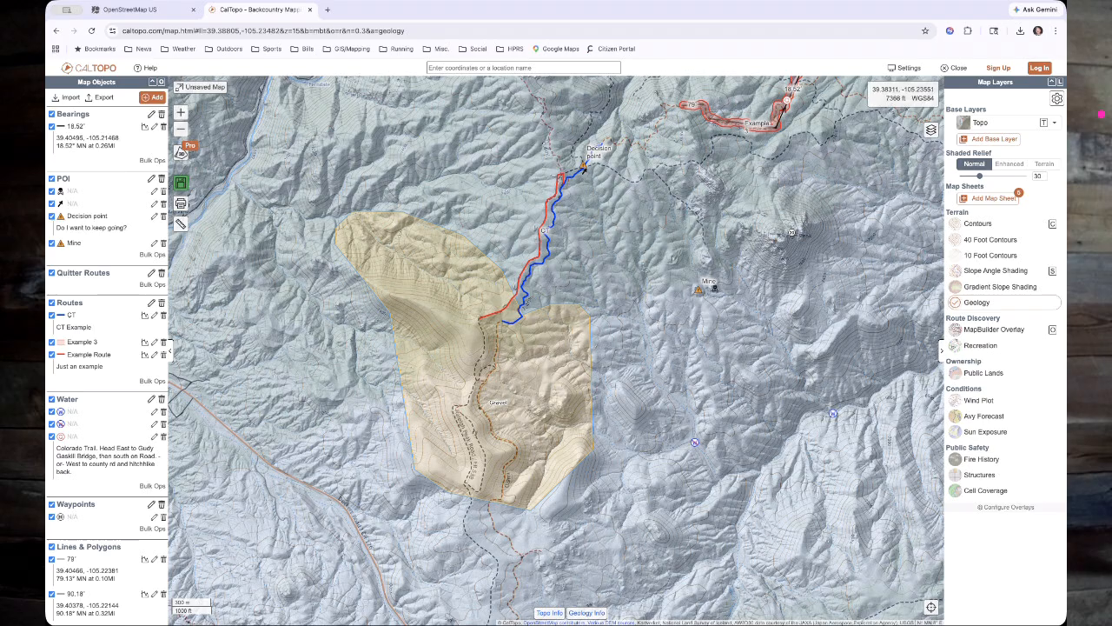
pyautogui.scroll(-2, 531, 425)
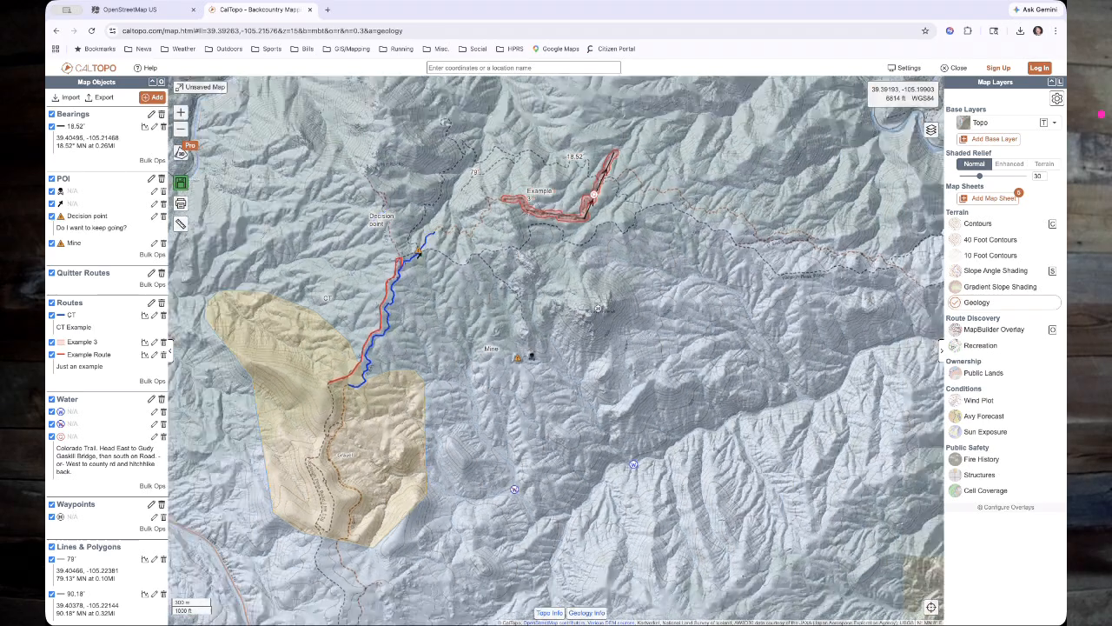
pyautogui.scroll(2, 814, 379)
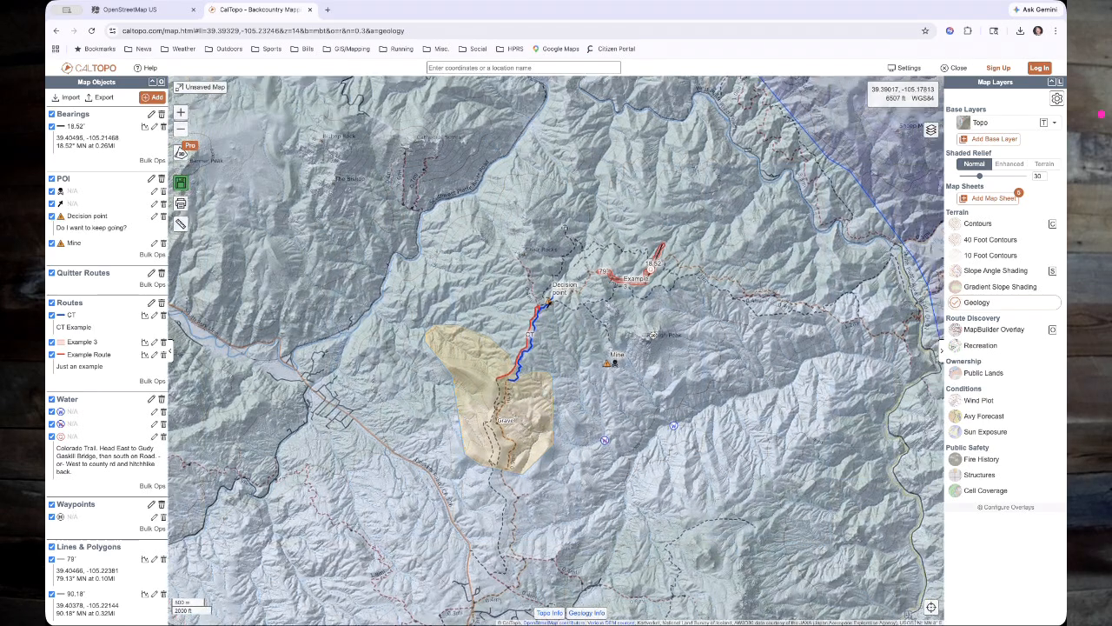
pyautogui.scroll(-4, 376, 360)
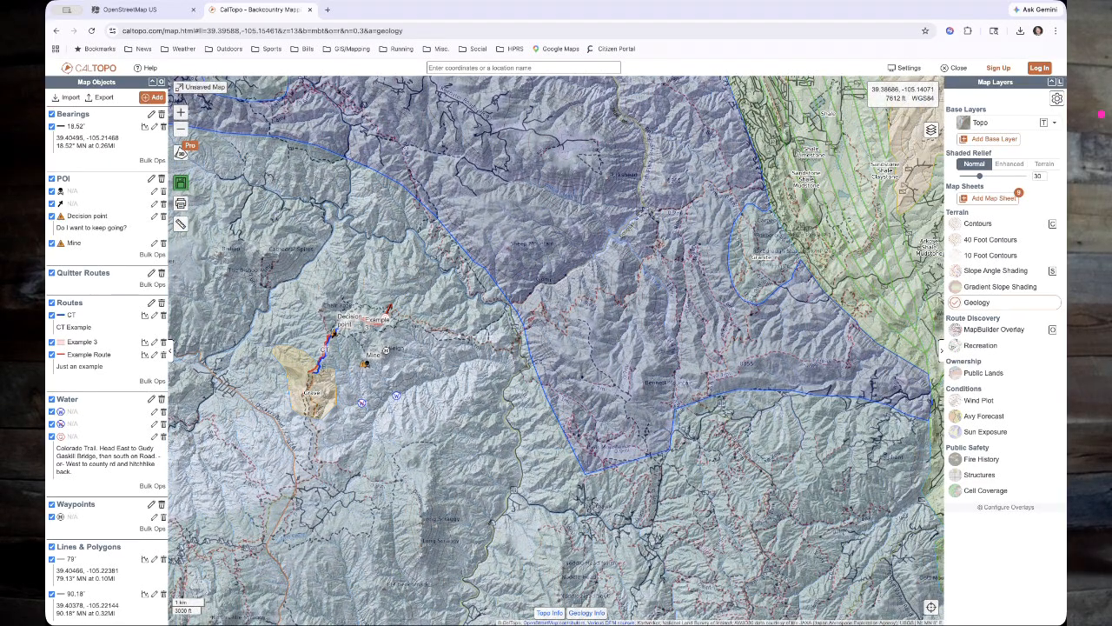
pyautogui.moveTo(585, 275); pyautogui.dragTo(641, 360)
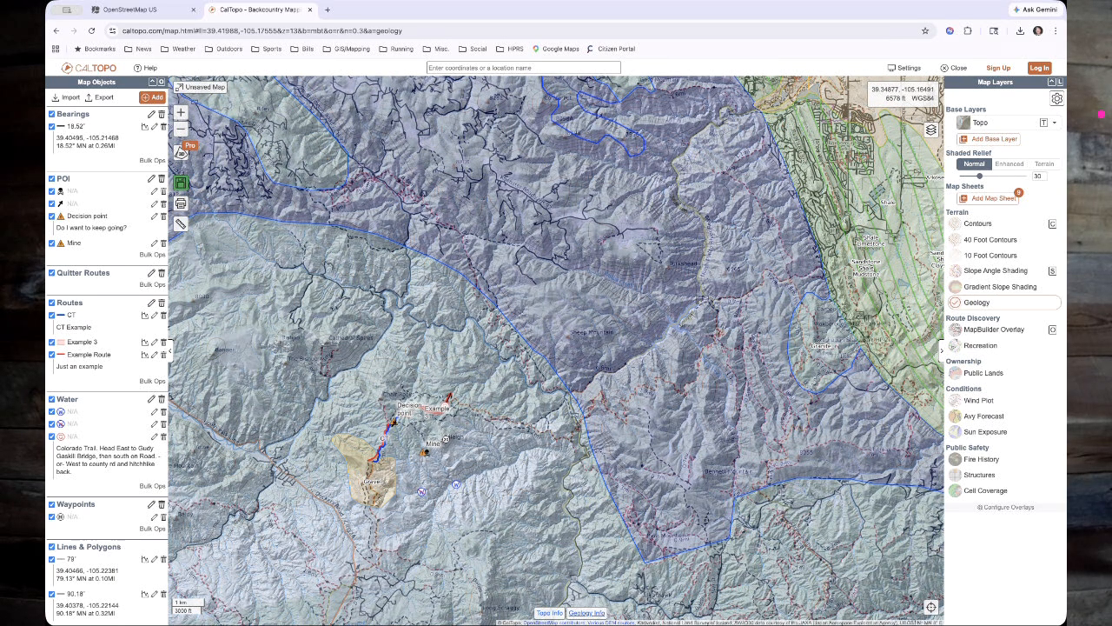
pyautogui.click(587, 613)
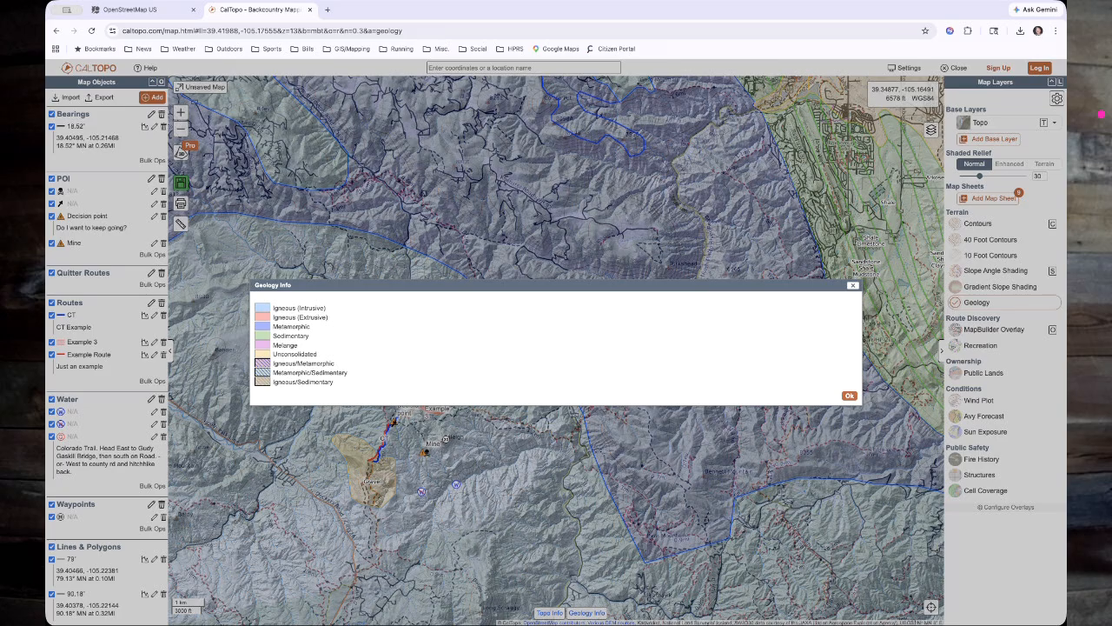
pyautogui.click(850, 395)
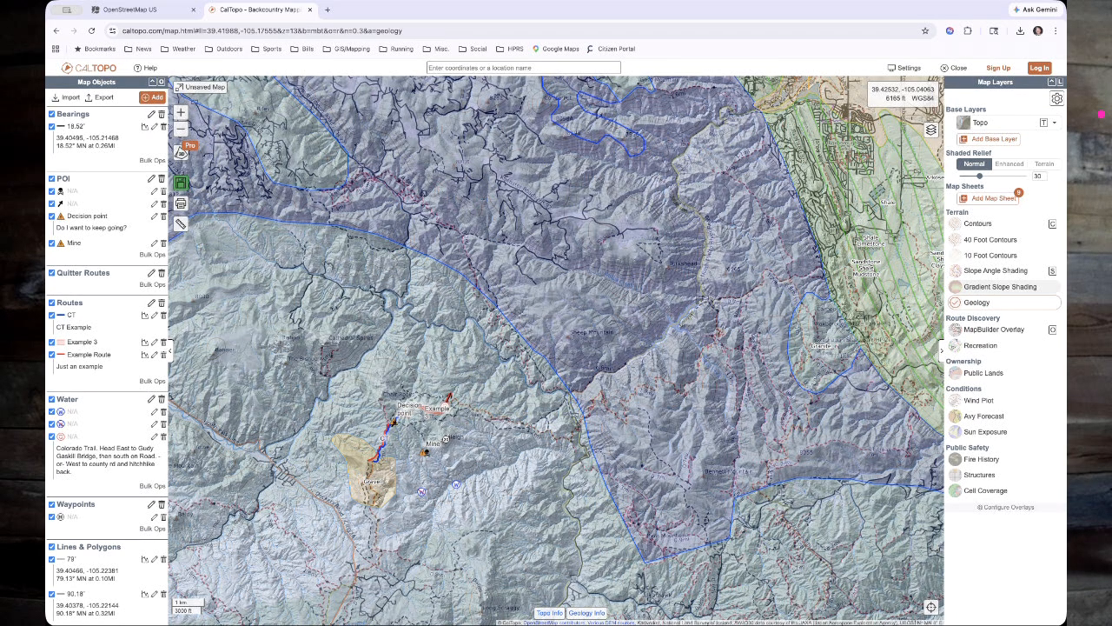
# - Replace the Geology overlay with the MapBuilder Overlay and examine the trails and roads around the routes and Raleigh Peak
pyautogui.click(956, 302)
pyautogui.click(994, 330)
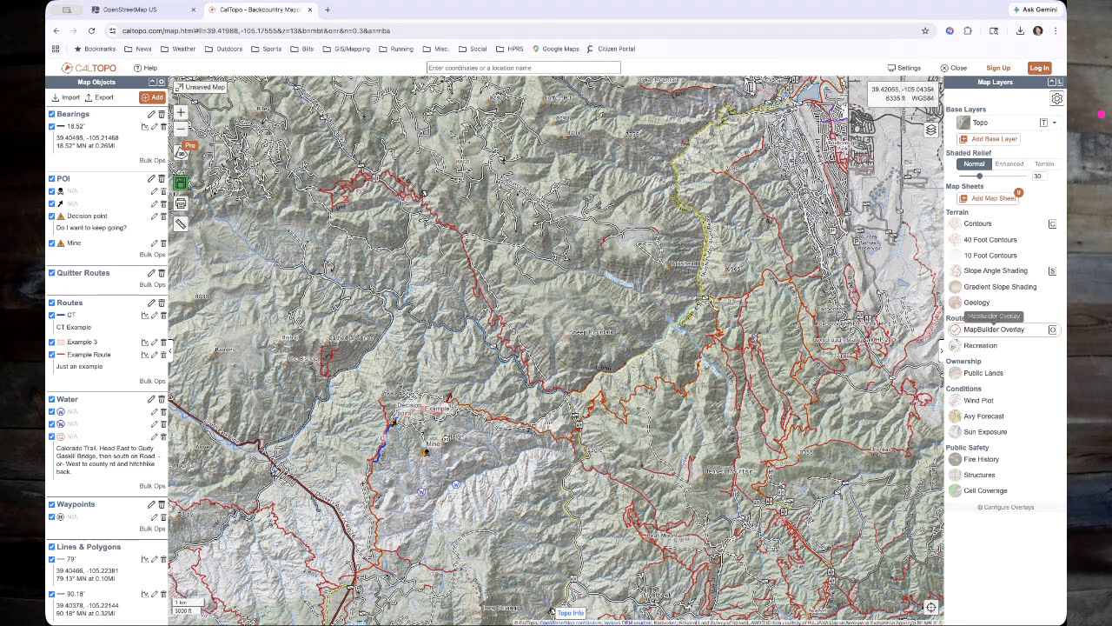
pyautogui.scroll(2, 519, 355)
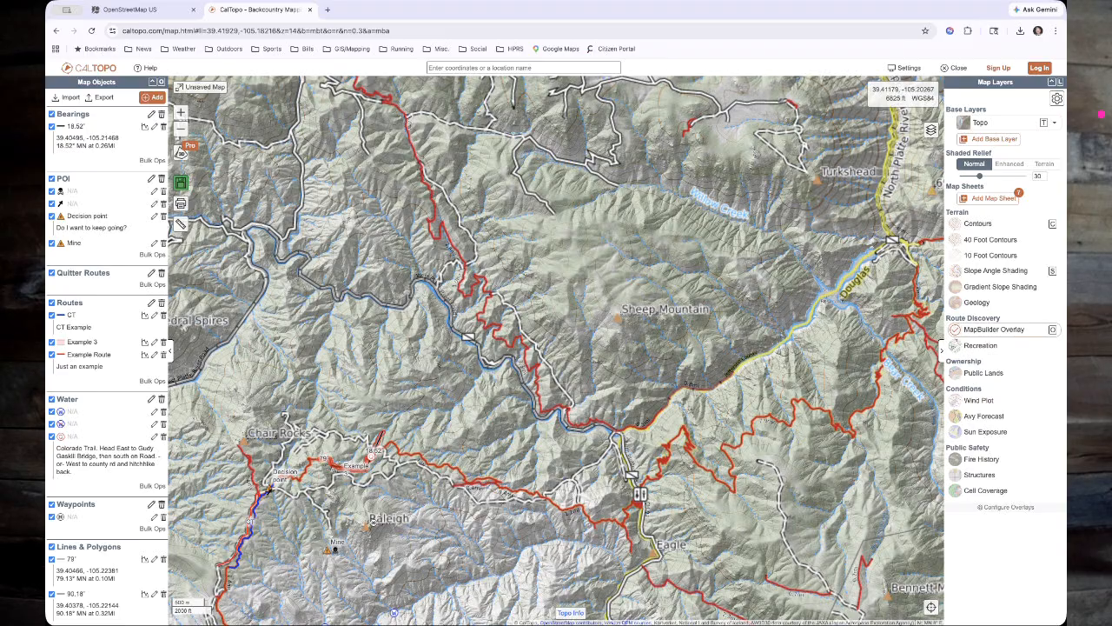
pyautogui.moveTo(431, 475); pyautogui.dragTo(669, 324)
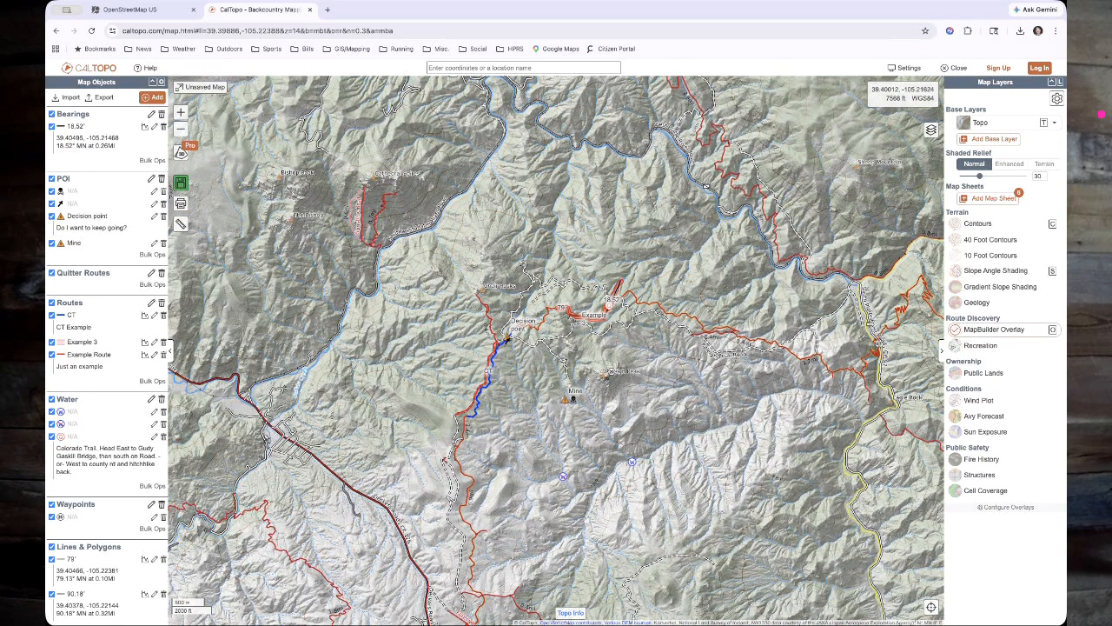
pyautogui.scroll(1, 617, 345)
pyautogui.moveTo(636, 371); pyautogui.dragTo(638, 297)
pyautogui.scroll(2, 622, 292)
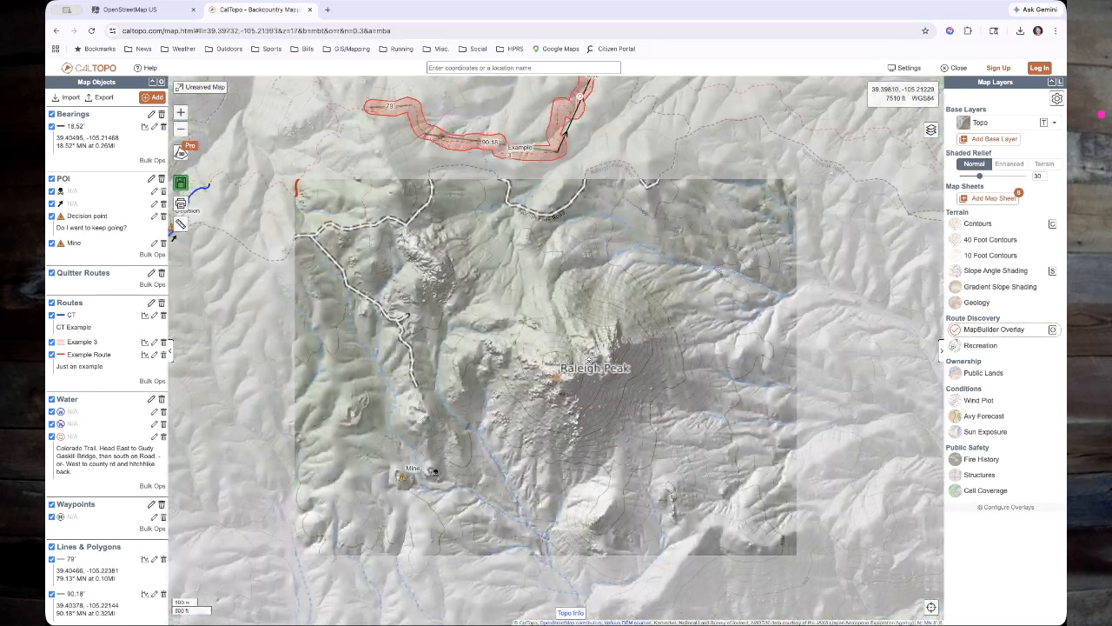
pyautogui.moveTo(628, 241); pyautogui.dragTo(708, 330)
pyautogui.scroll(-1, 707, 332)
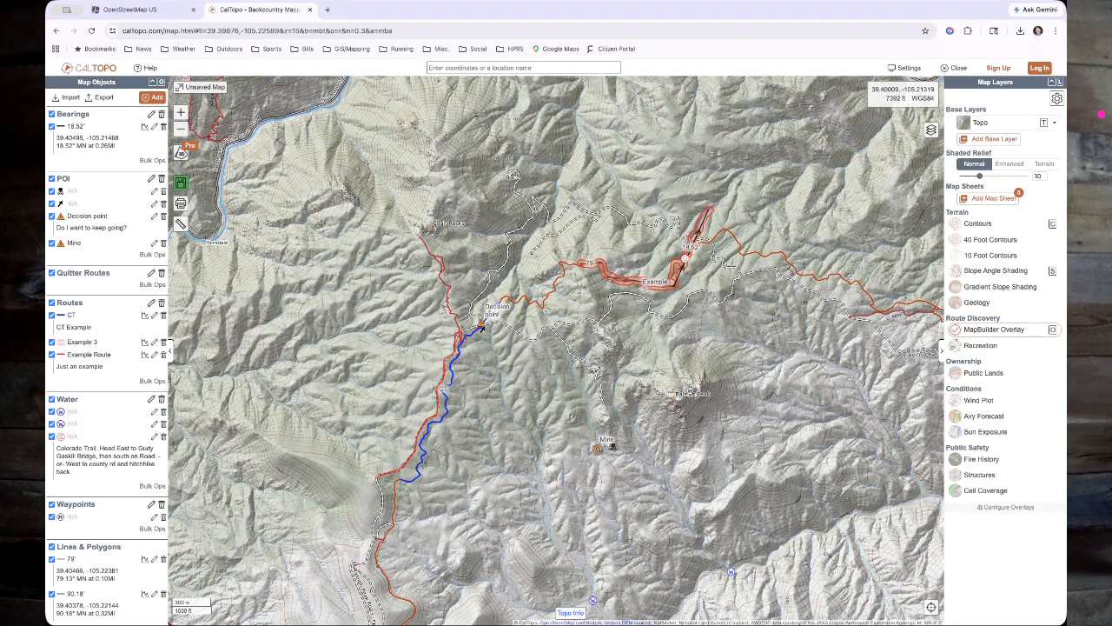
# - Switch to the Recreation overlay, check its activity options and choose Mountain Bike
pyautogui.click(981, 345)
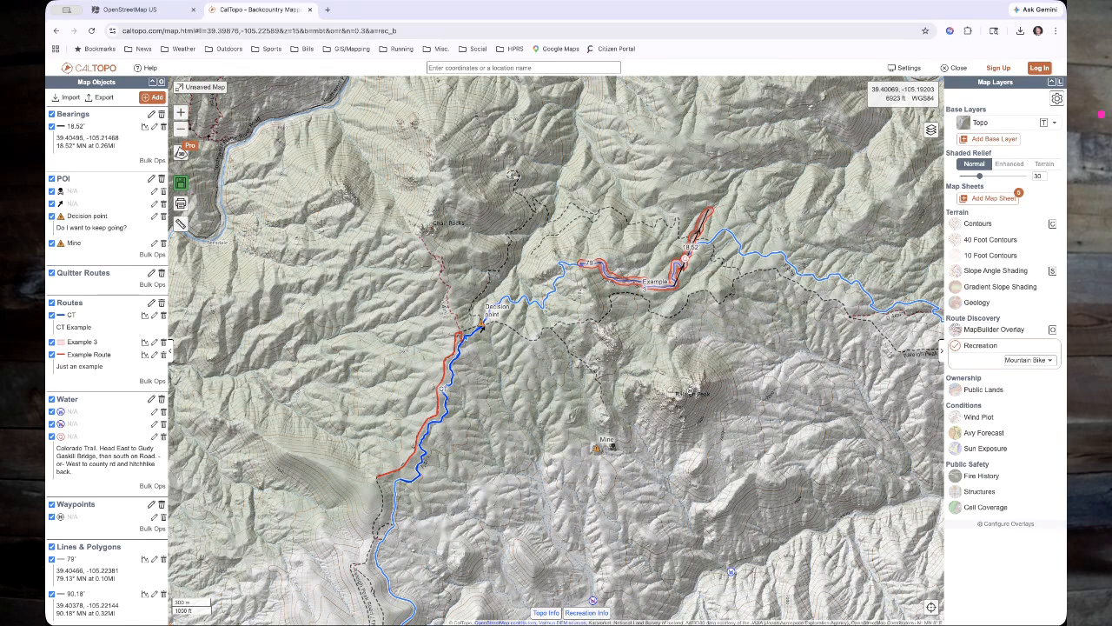
pyautogui.click(1031, 360)
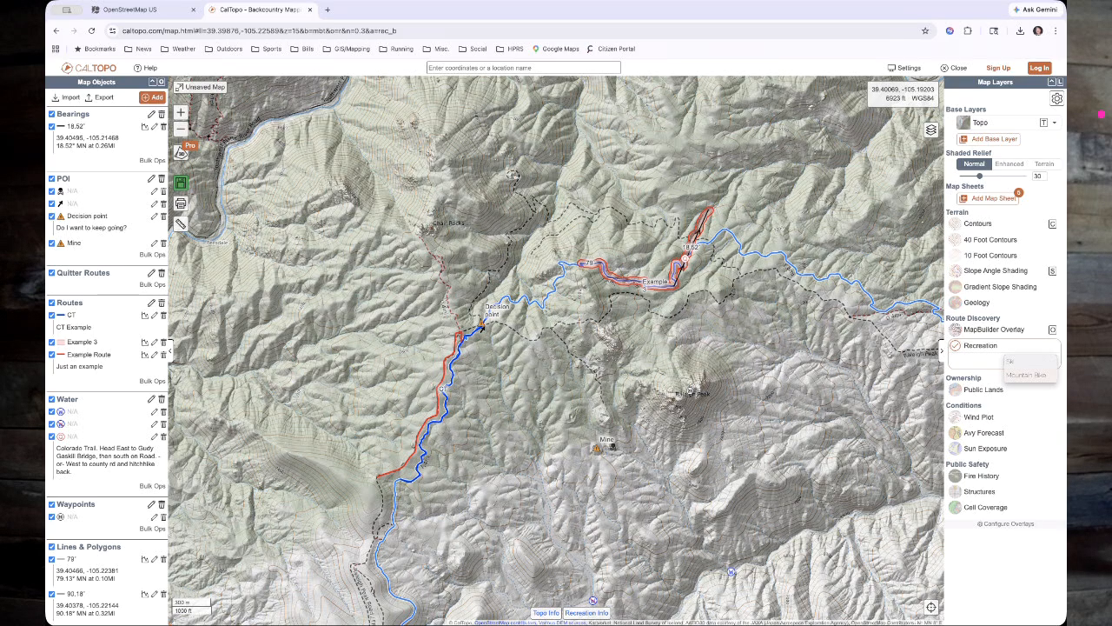
pyautogui.click(1023, 376)
pyautogui.click(1045, 360)
pyautogui.click(1038, 376)
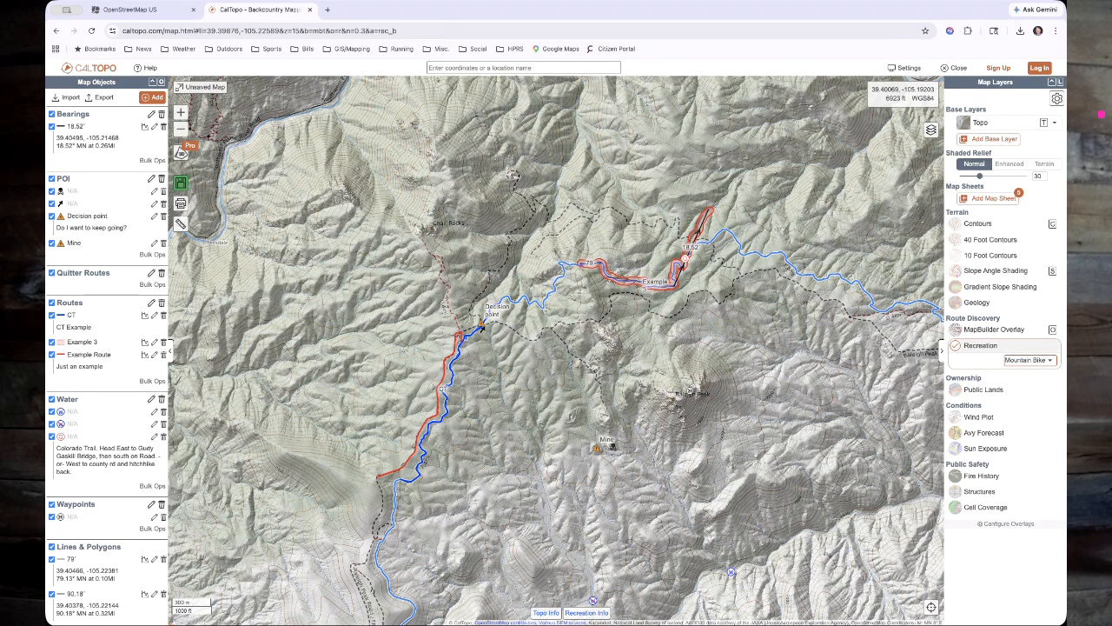
# - Replace the Recreation overlay with Public Lands and look at the land ownership around the mine
pyautogui.click(955, 345)
pyautogui.click(955, 373)
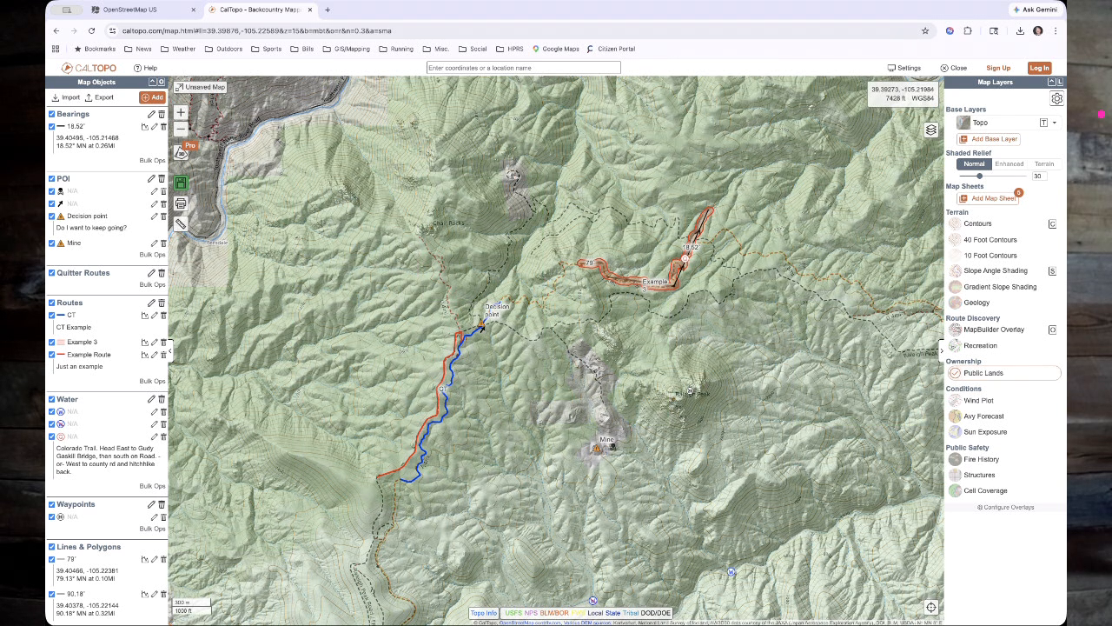
pyautogui.scroll(1, 593, 461)
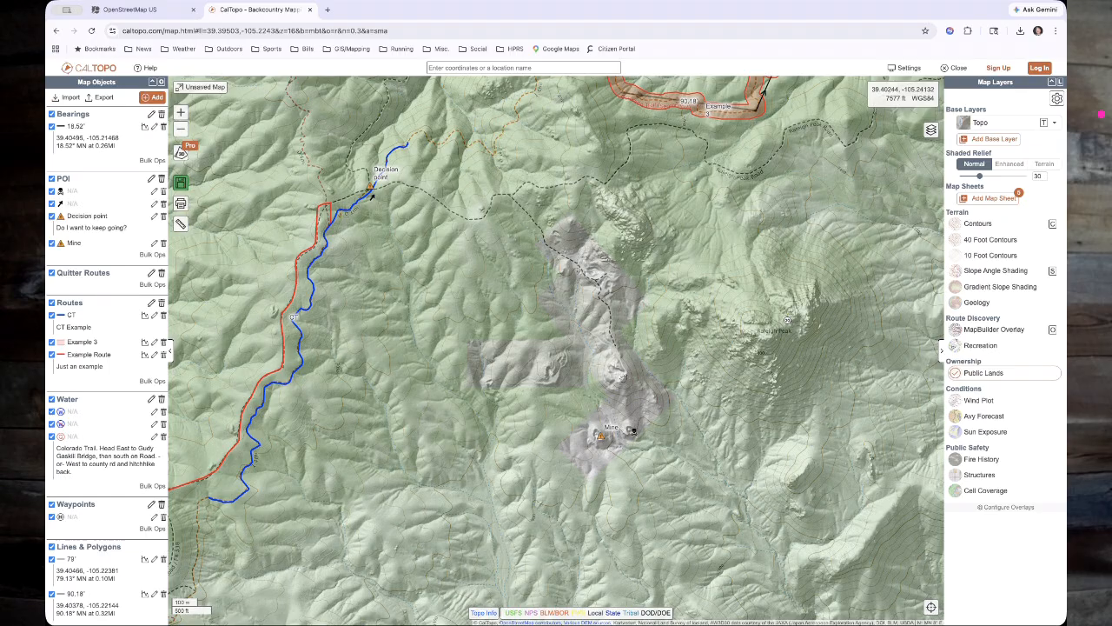
# - Draw an untitled polygon of about 80 acres tracing the unshaded parcel around the mine, in the Lines & Polygons folder
pyautogui.click(152, 97)
pyautogui.click(168, 177)
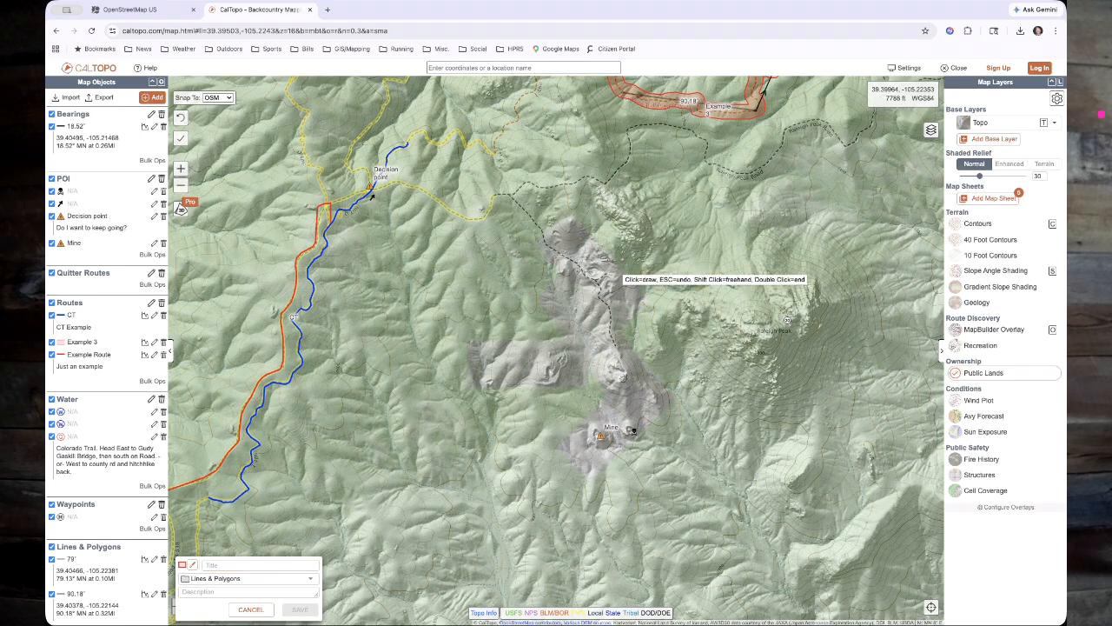
pyautogui.click(573, 214)
pyautogui.click(539, 243)
pyautogui.click(549, 287)
pyautogui.click(562, 334)
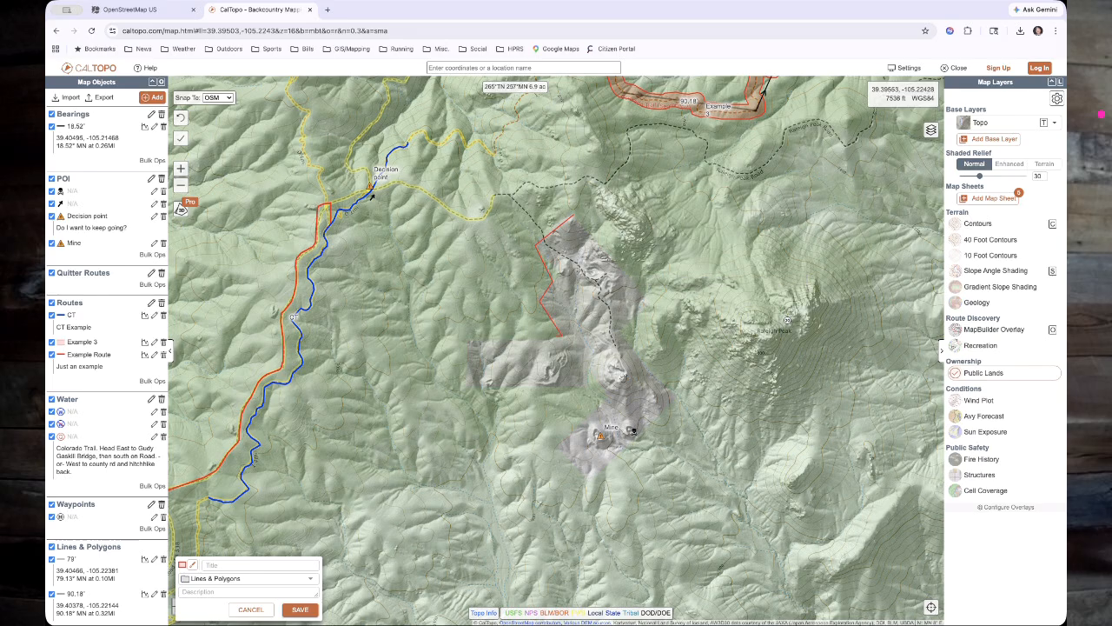
pyautogui.click(467, 343)
pyautogui.click(464, 388)
pyautogui.click(603, 400)
pyautogui.click(556, 447)
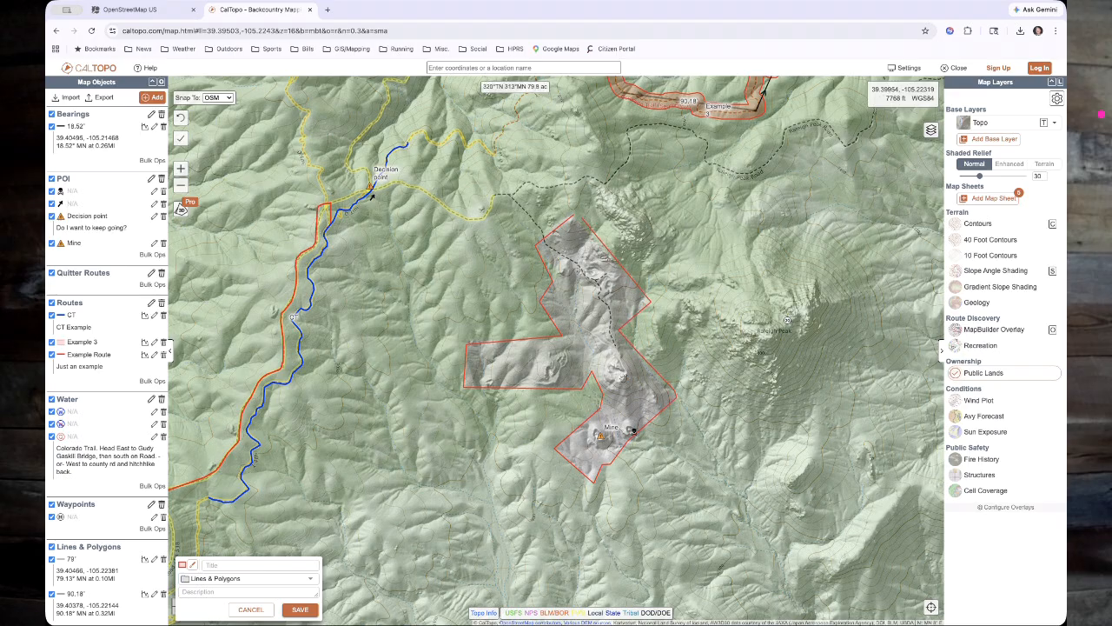
pyautogui.doubleClick(574, 216)
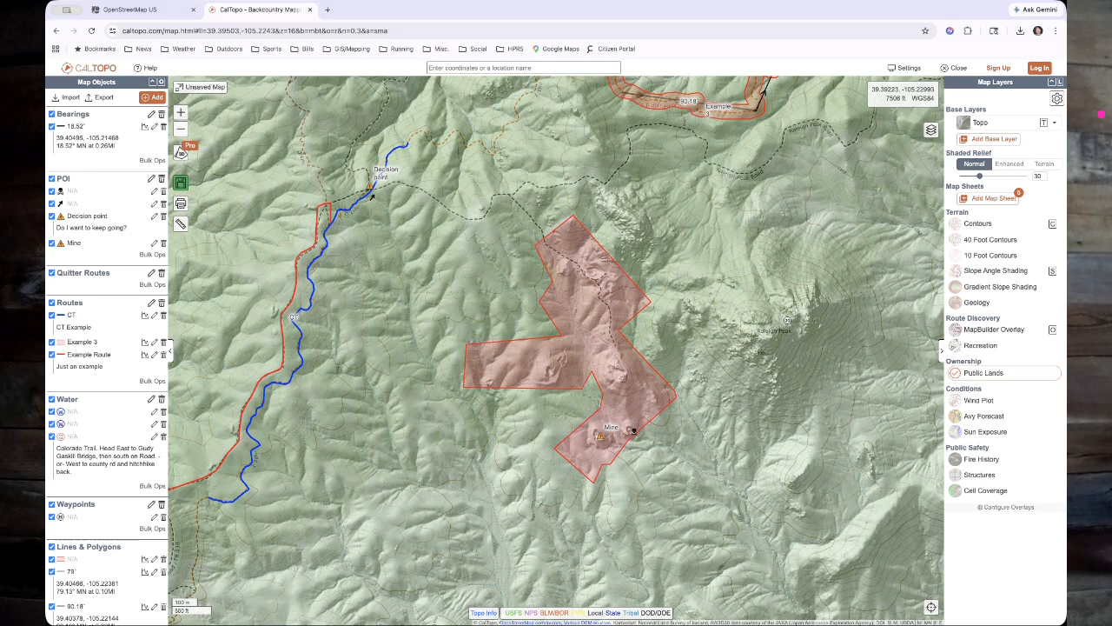
# - View the outlined mine parcel in its surroundings and turn off the Public Lands overlay
pyautogui.scroll(-1, 441, 426)
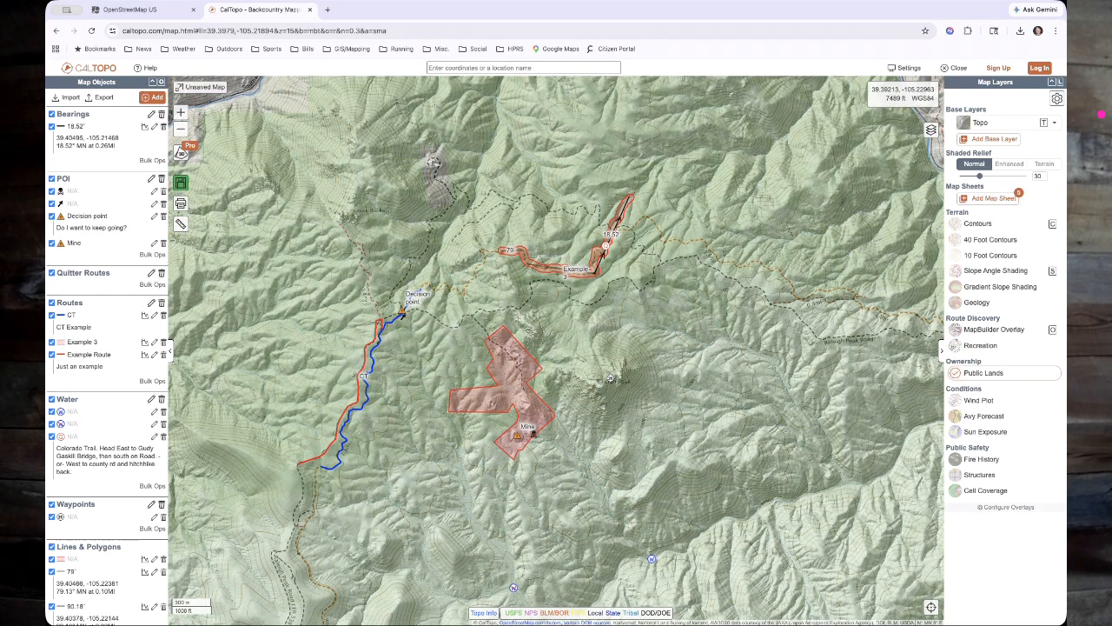
pyautogui.scroll(1, 441, 426)
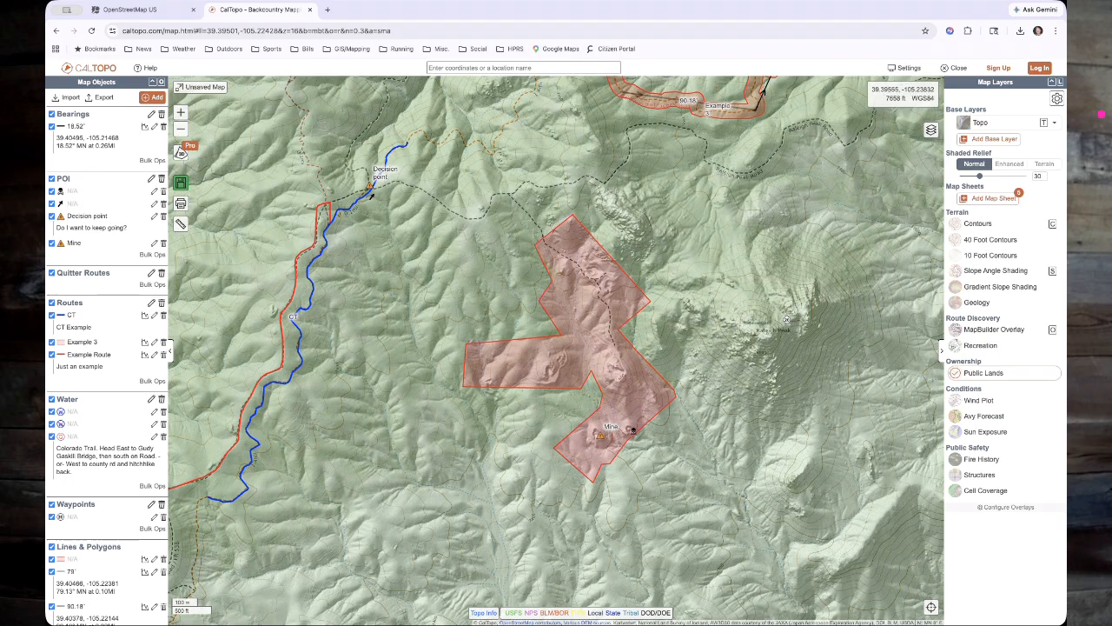
pyautogui.click(980, 372)
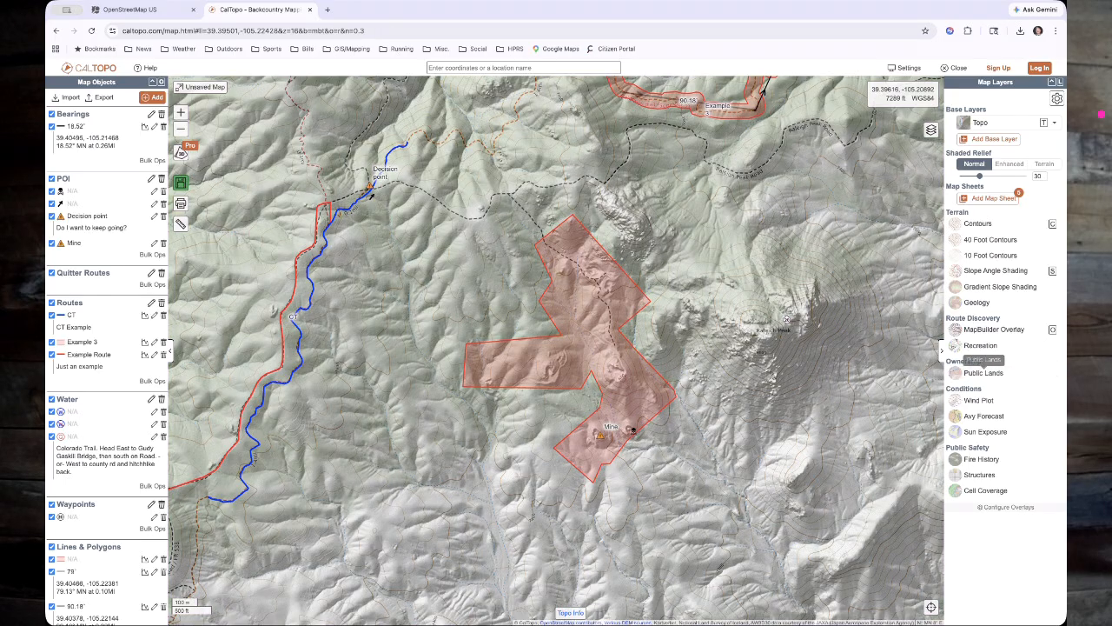
# - Delete the untitled parcel polygon from Lines & Polygons
pyautogui.scroll(-2, 155, 530)
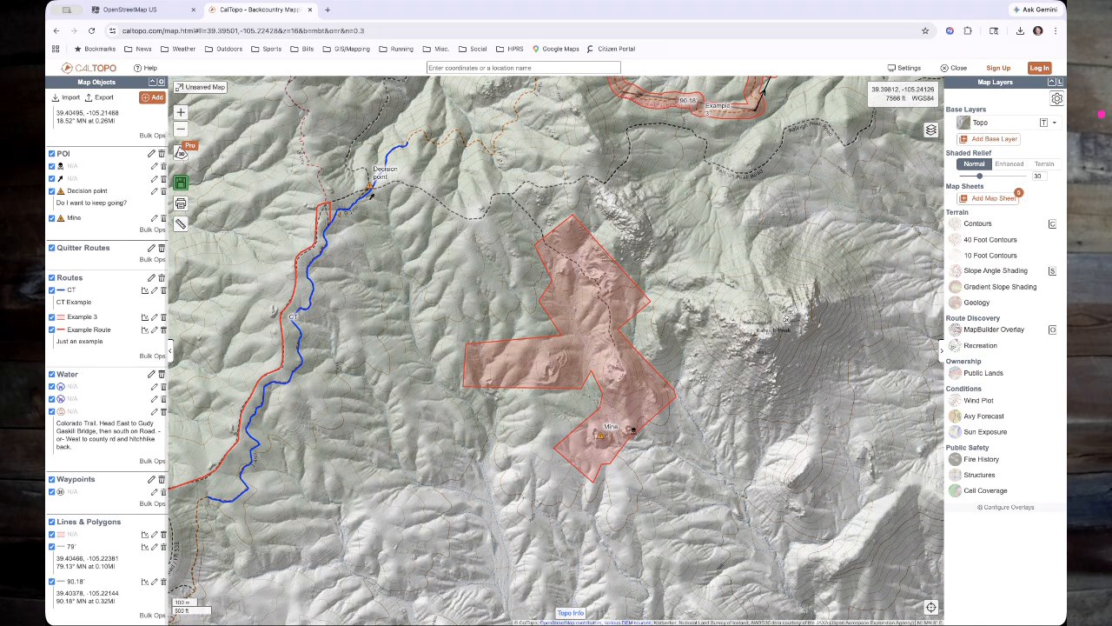
pyautogui.click(164, 534)
pyautogui.click(844, 355)
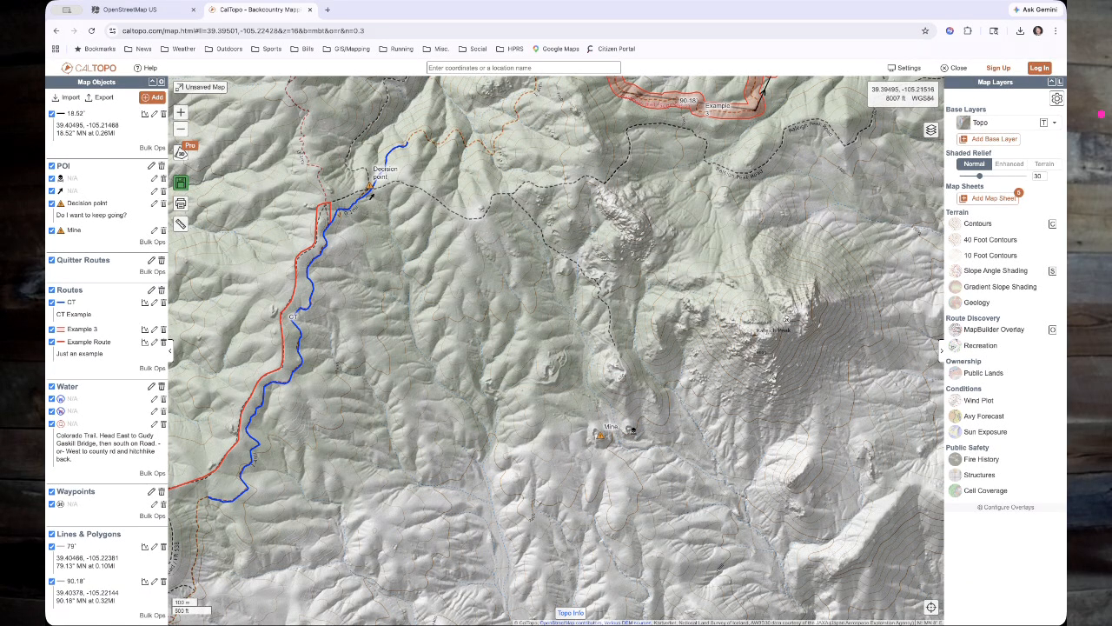
# - Turn on the Wind Plot overlay showing the current wind speed and view it around Raleigh Peak
pyautogui.click(979, 400)
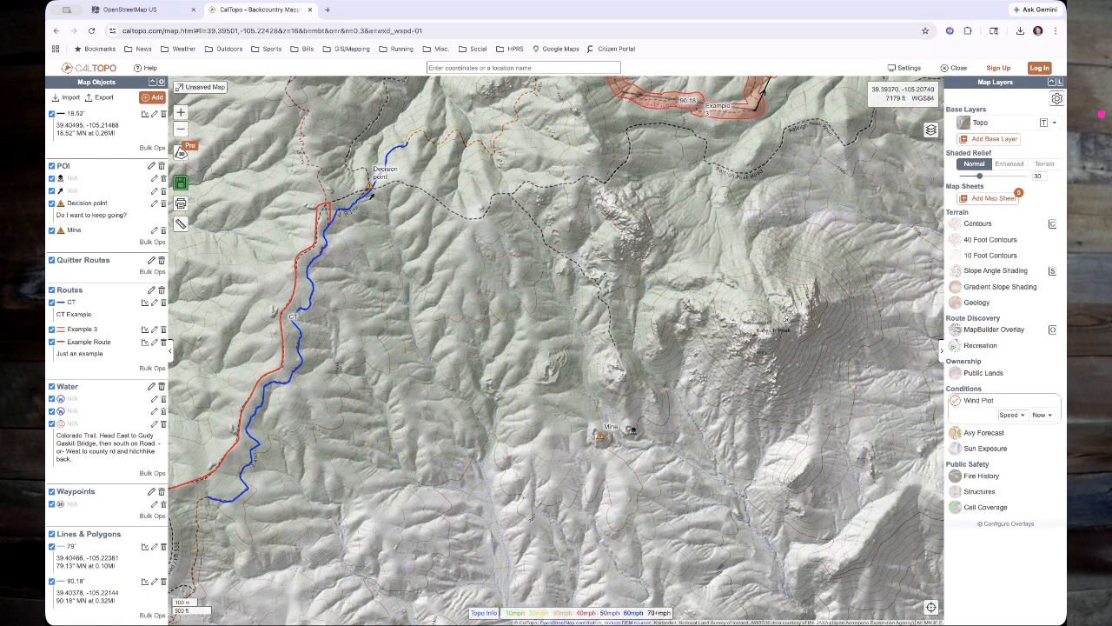
pyautogui.scroll(-2, 866, 356)
pyautogui.moveTo(855, 351); pyautogui.dragTo(735, 336)
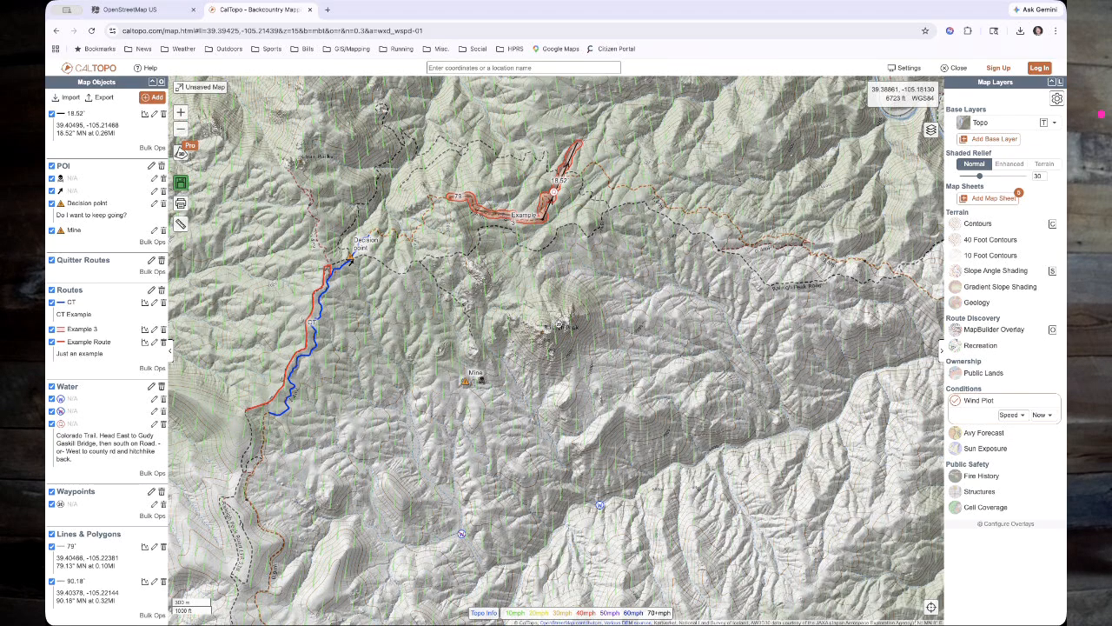
# - Set the Wind Plot forecast time to +30 hr and view the wind southeast of Raleigh Peak
pyautogui.click(1043, 415)
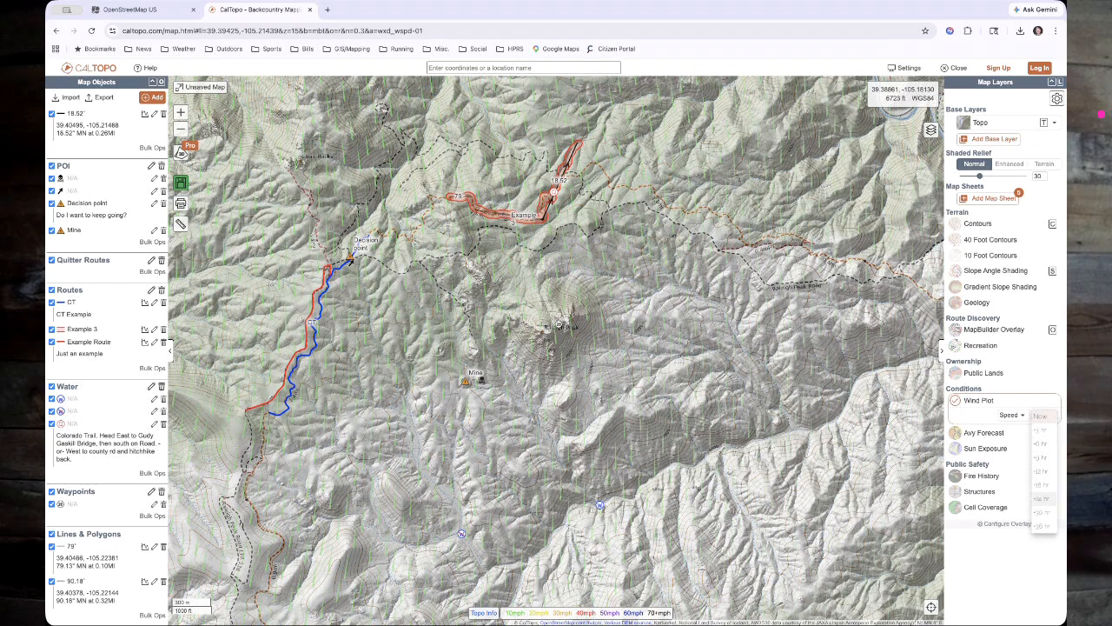
pyautogui.click(1043, 512)
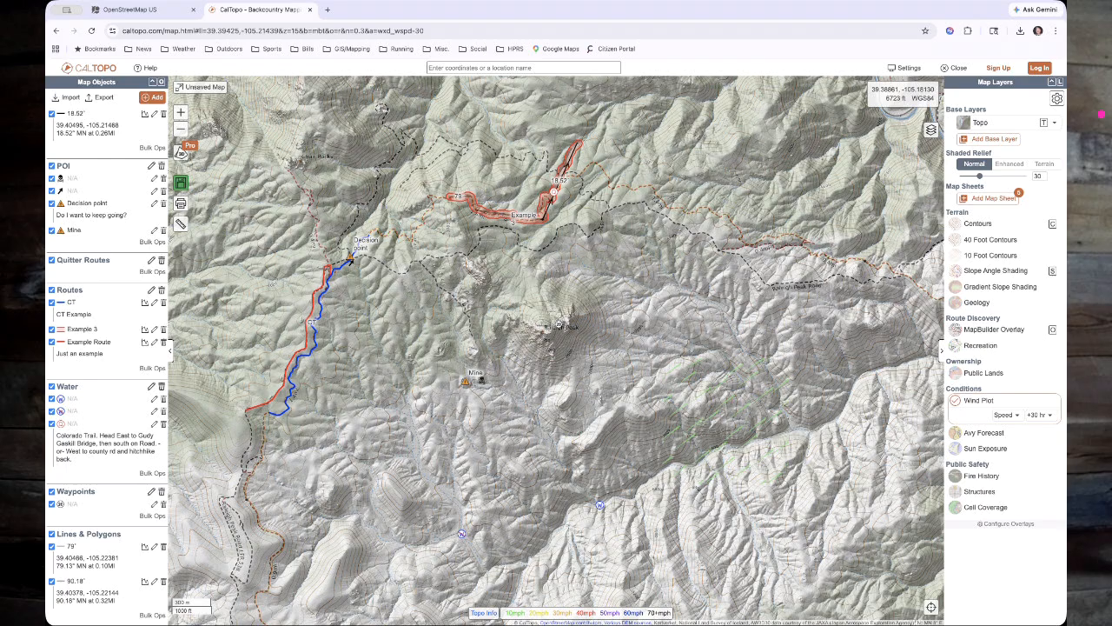
pyautogui.moveTo(844, 460); pyautogui.dragTo(755, 406)
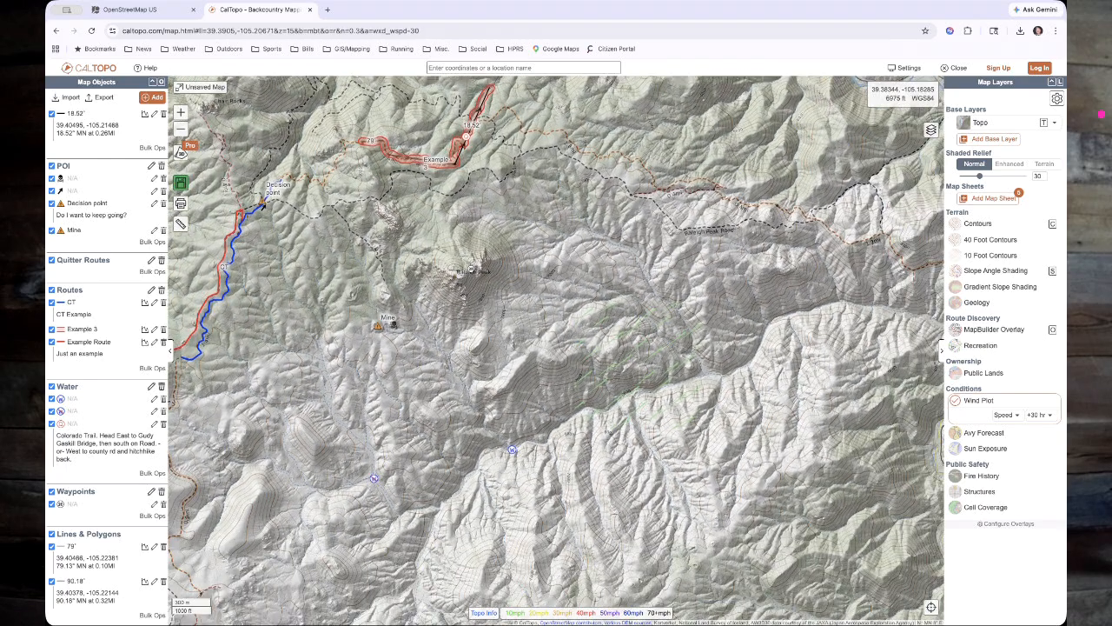
# - View the +30 hr wind forecast around Raleigh Peak at wider and closer scales and turn off the Wind Plot overlay
pyautogui.scroll(-2, 840, 438)
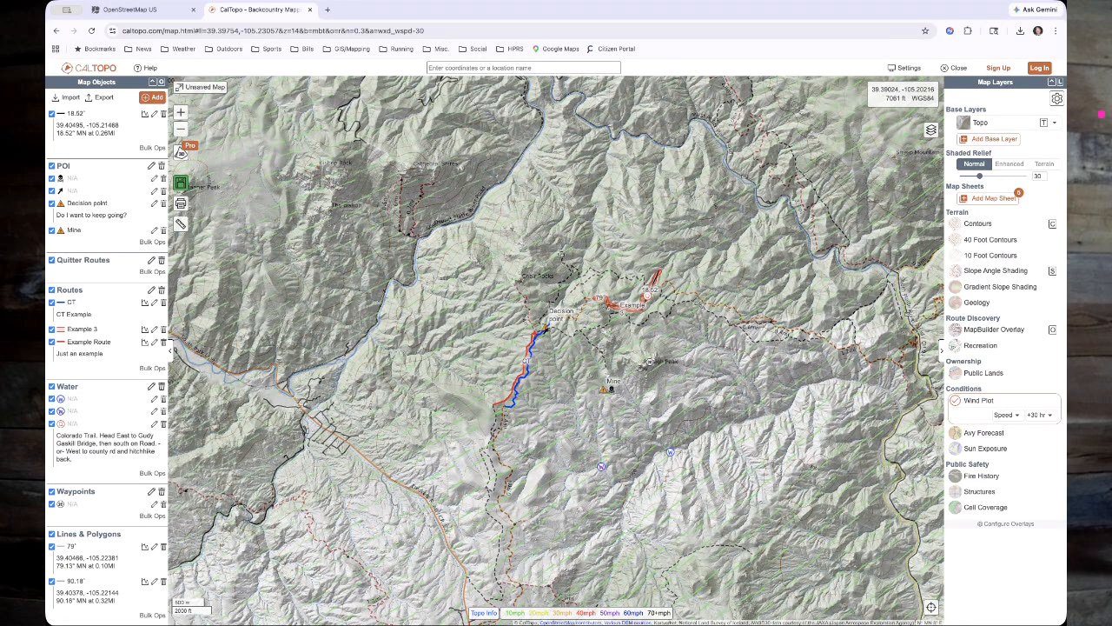
pyautogui.scroll(2, 728, 391)
pyautogui.scroll(2, 709, 406)
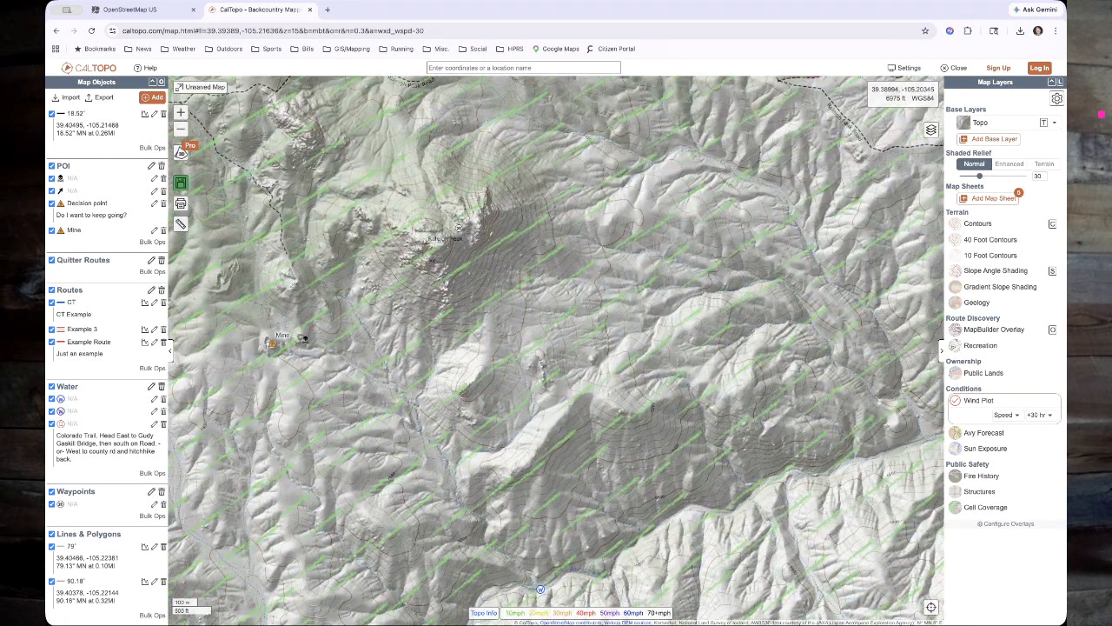
pyautogui.scroll(-2, 714, 400)
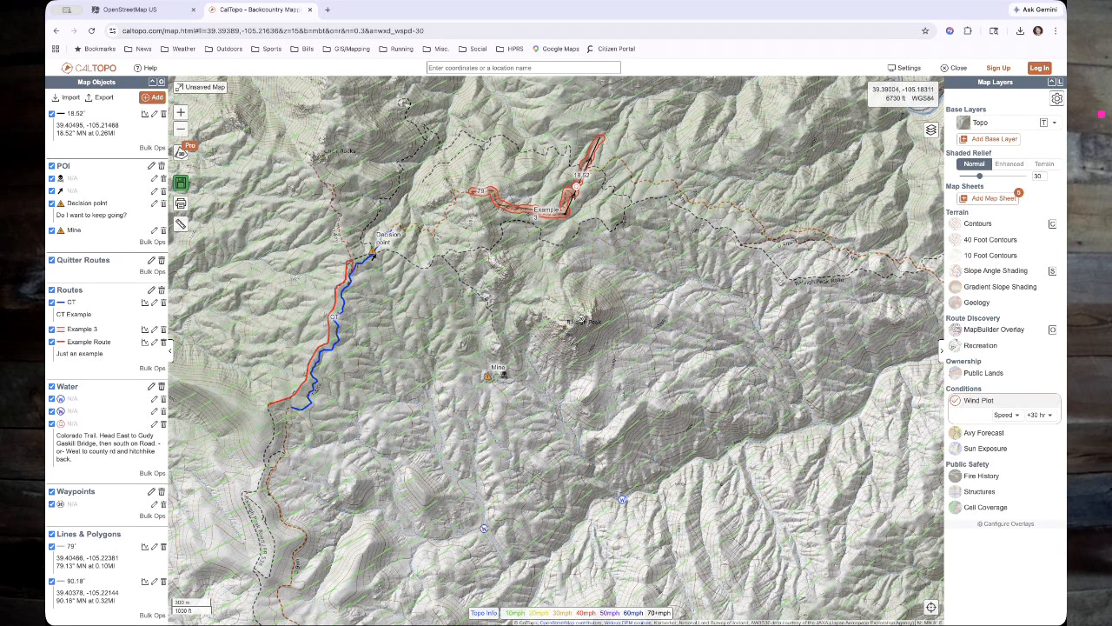
pyautogui.click(978, 400)
# - Check the CAIC zone's avalanche forecast in the mountains west of Denver using the Avy Forecast overlay, switching it off when done
pyautogui.click(984, 415)
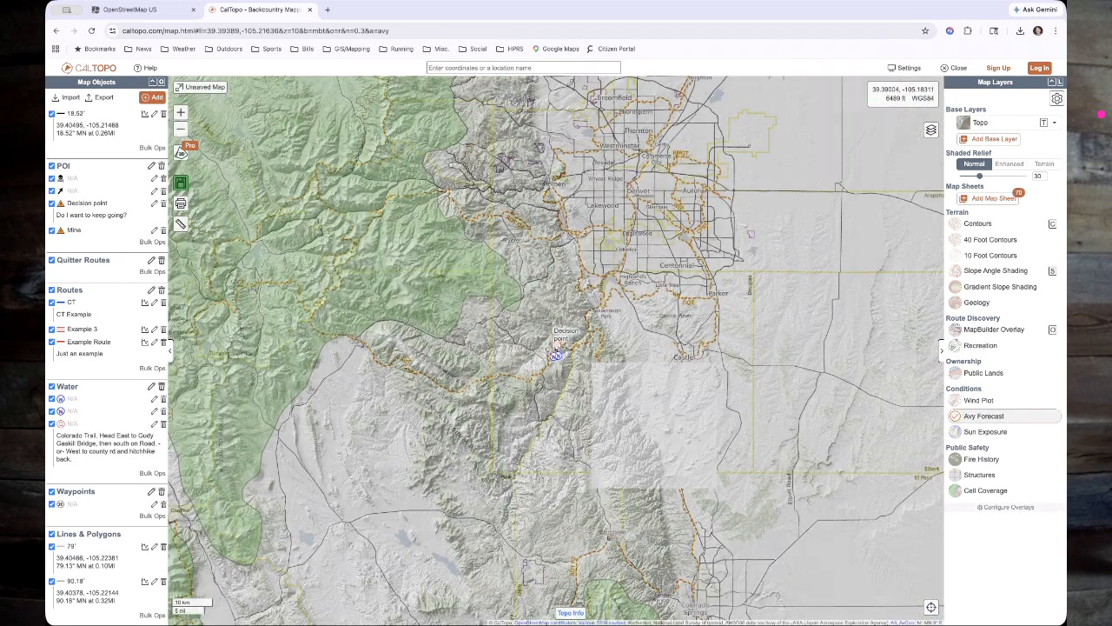
pyautogui.moveTo(467, 354); pyautogui.dragTo(802, 448)
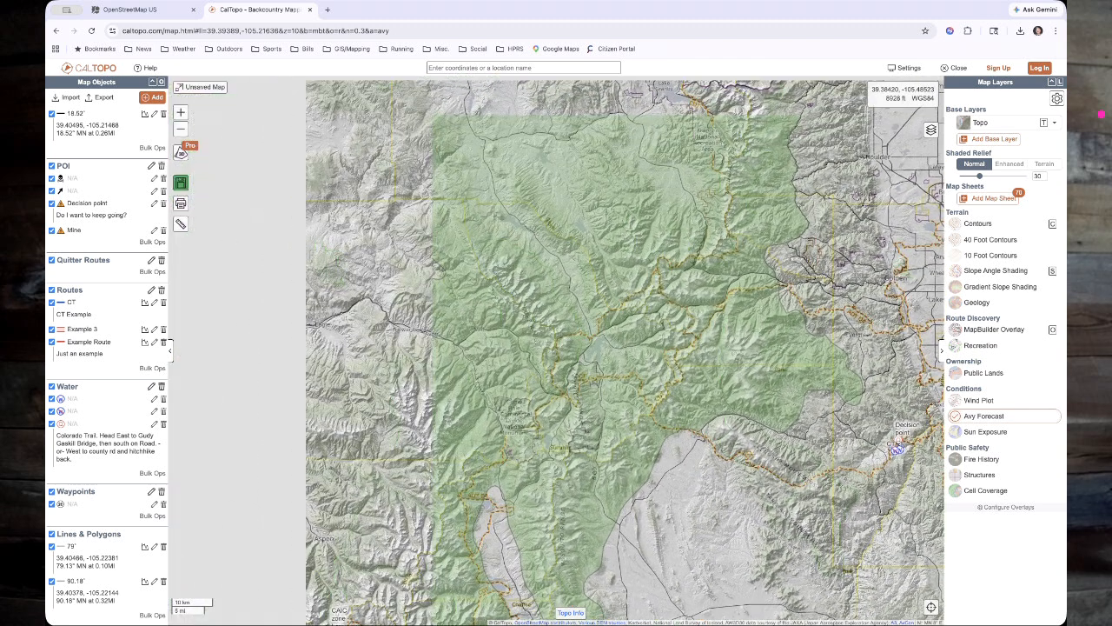
pyautogui.click(593, 339)
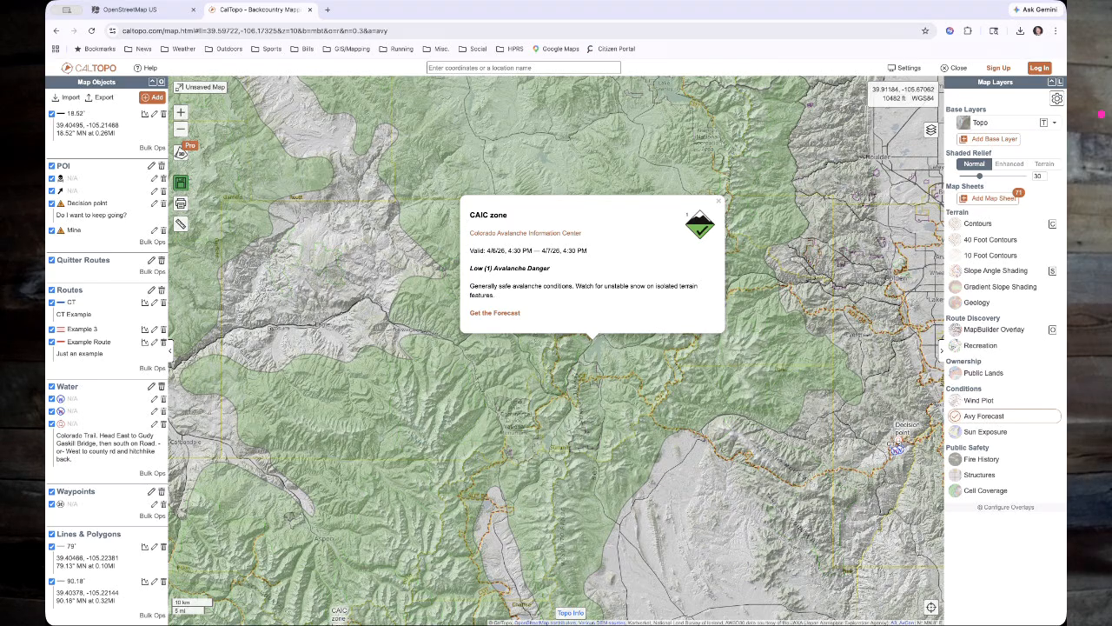
pyautogui.click(956, 415)
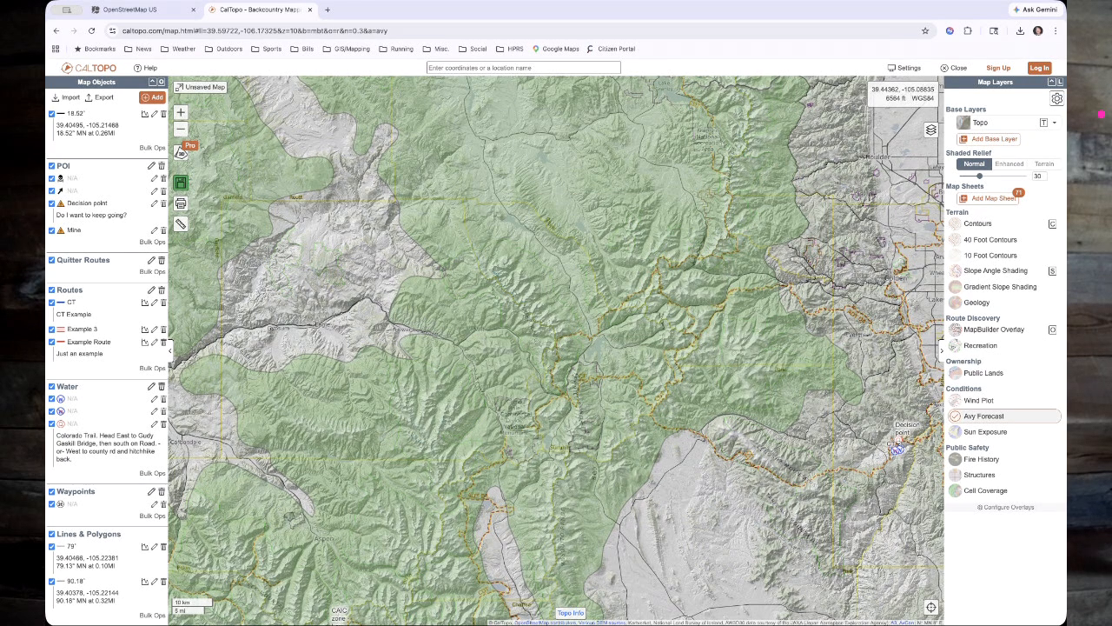
# - Turn on the Sun Exposure overlay for May at 1:00 PM and view it around Raleigh Peak
pyautogui.click(986, 431)
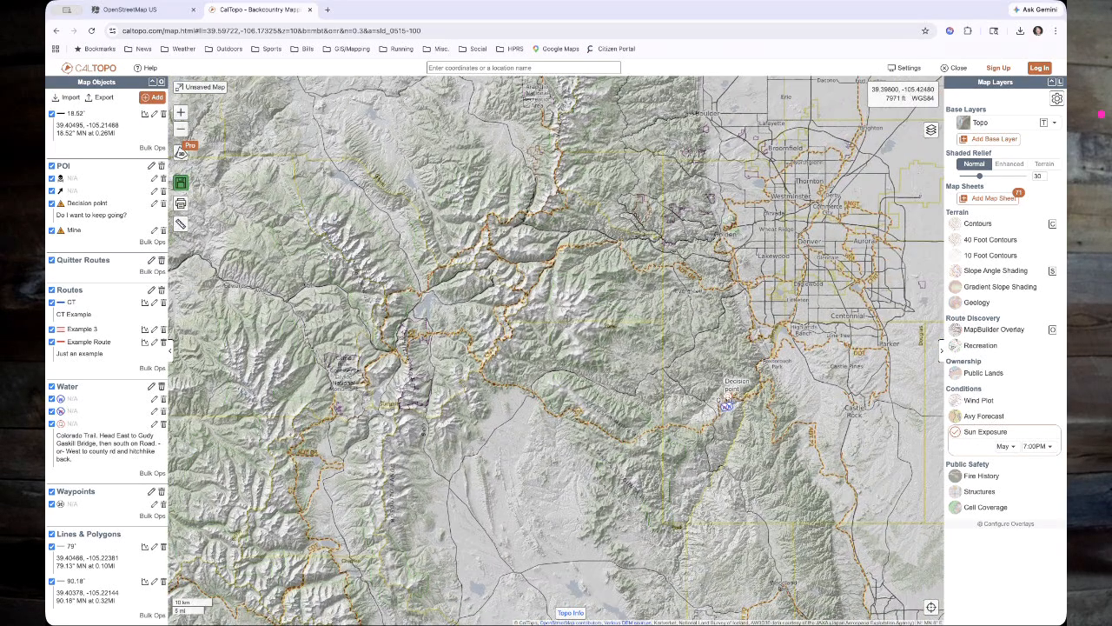
pyautogui.click(1036, 446)
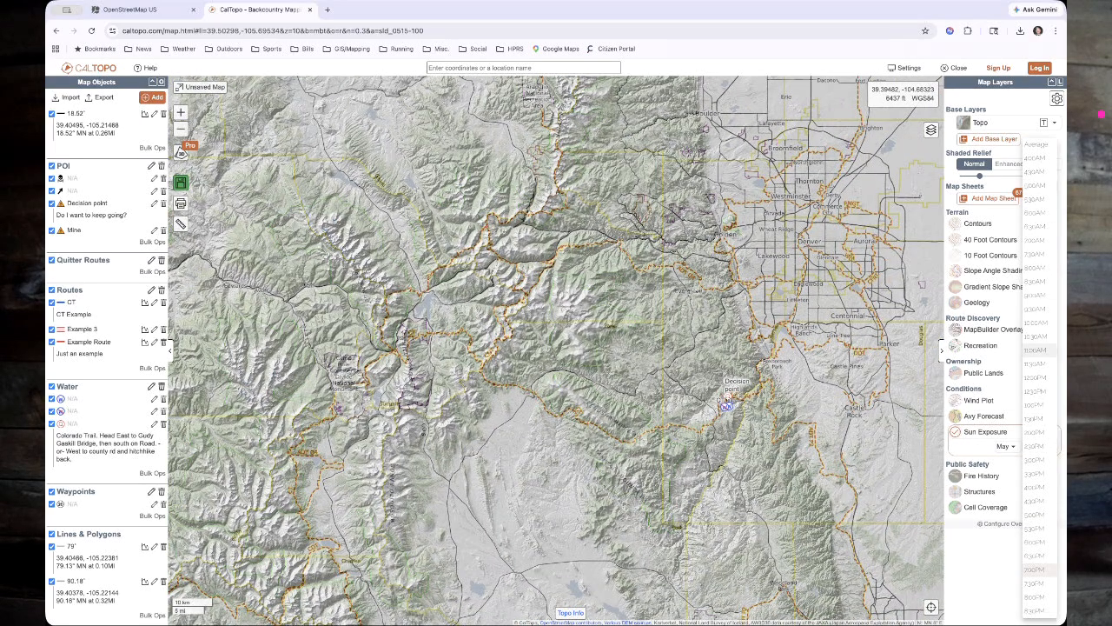
pyautogui.click(1039, 405)
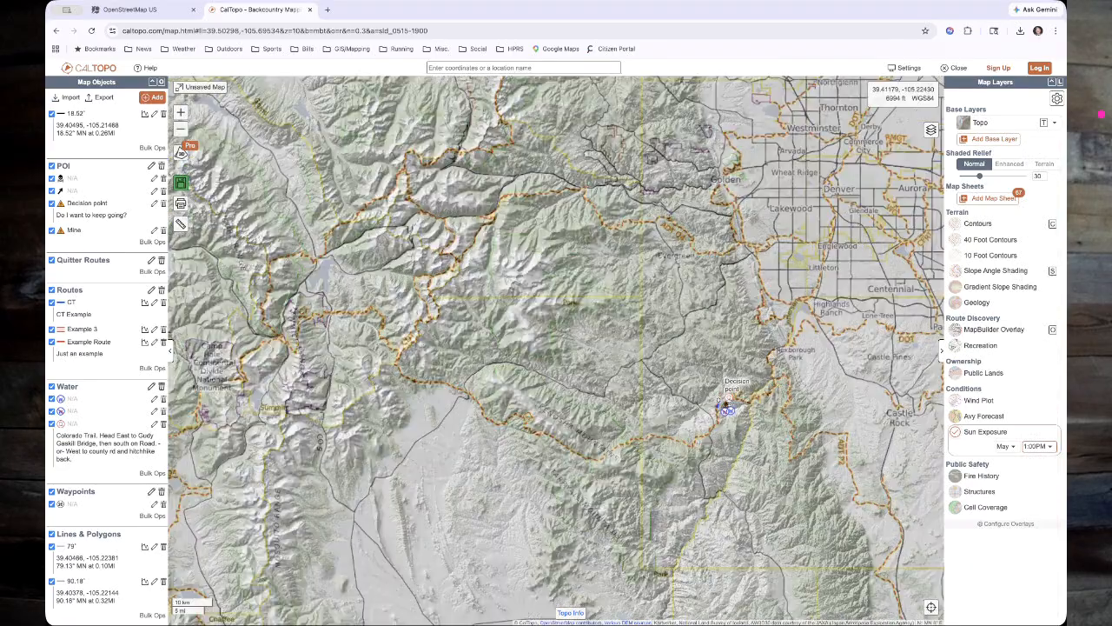
pyautogui.scroll(4, 769, 452)
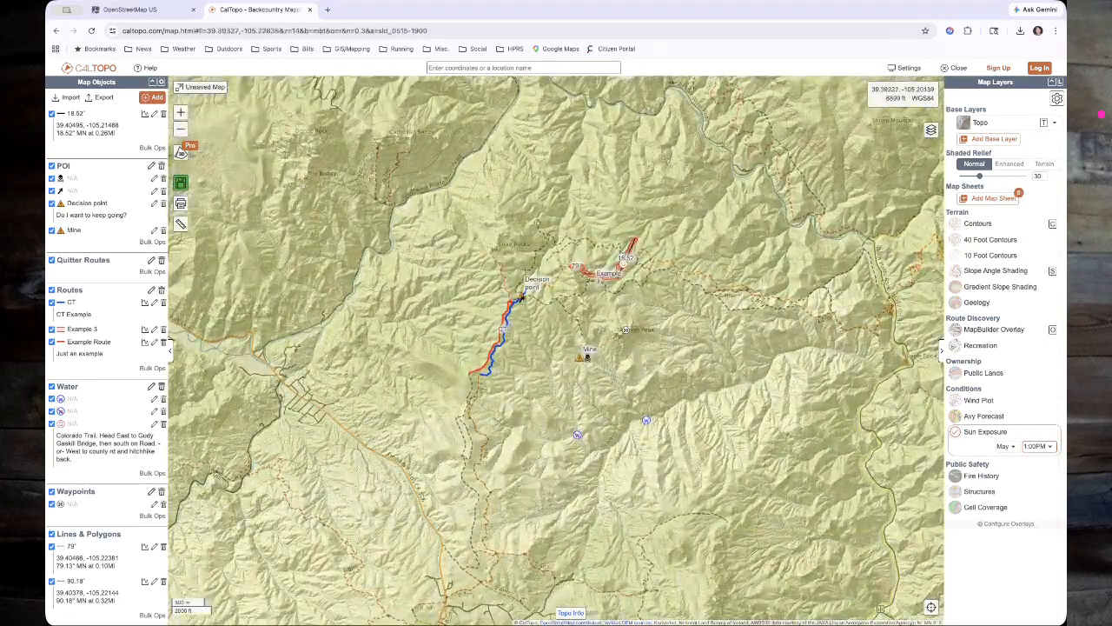
pyautogui.moveTo(688, 355); pyautogui.dragTo(648, 295)
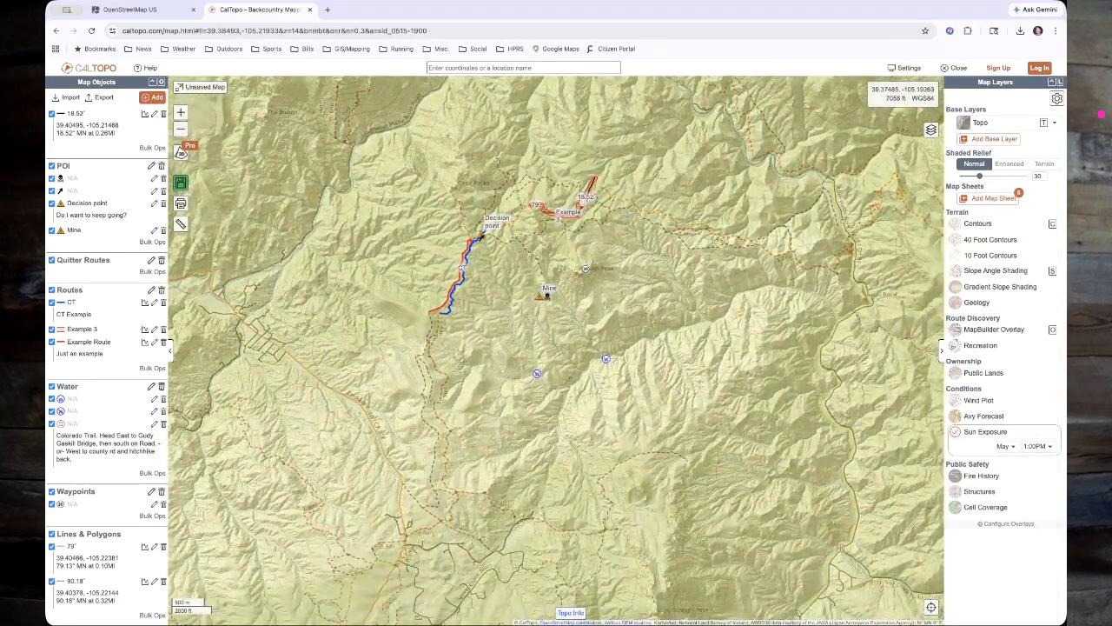
# - Set the Sun Exposure time to 6:00 PM and look through the Topo Info legend
pyautogui.click(1037, 445)
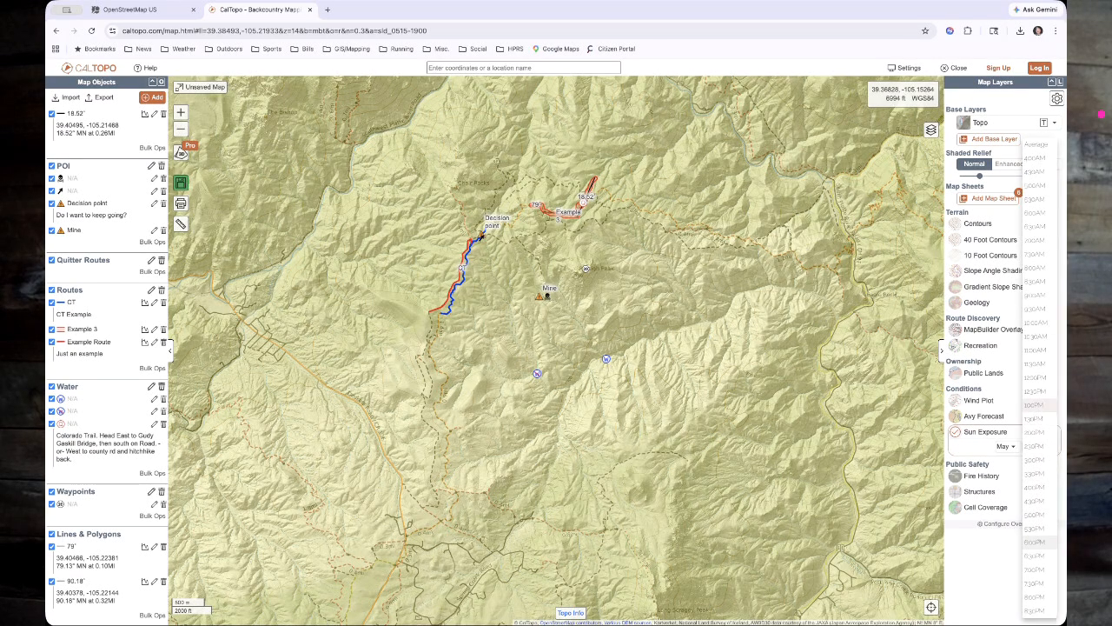
pyautogui.click(1034, 542)
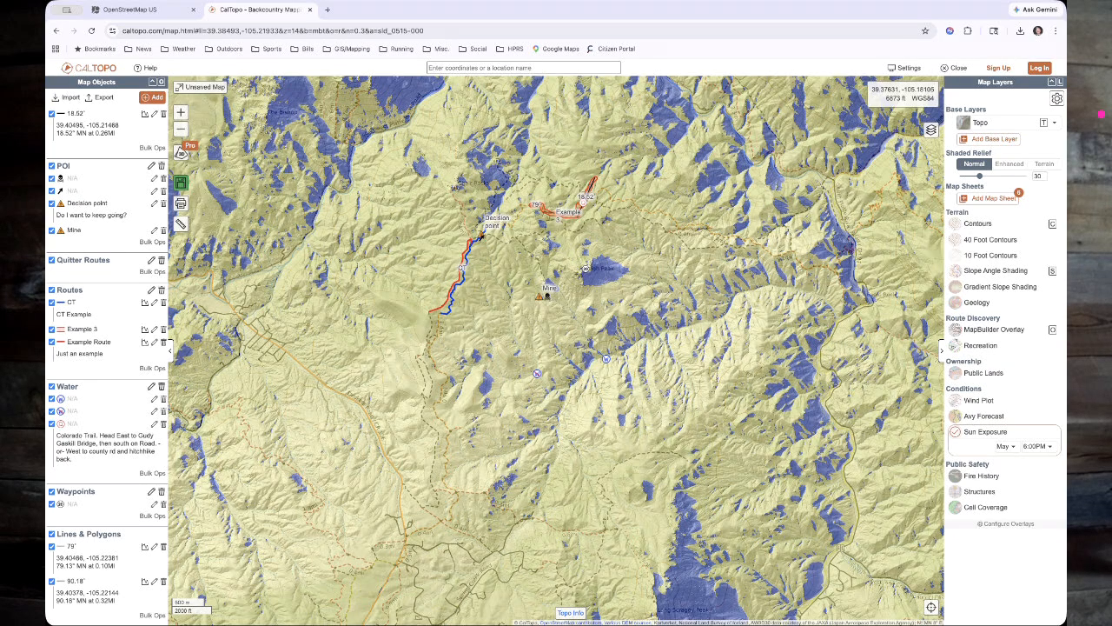
pyautogui.click(571, 613)
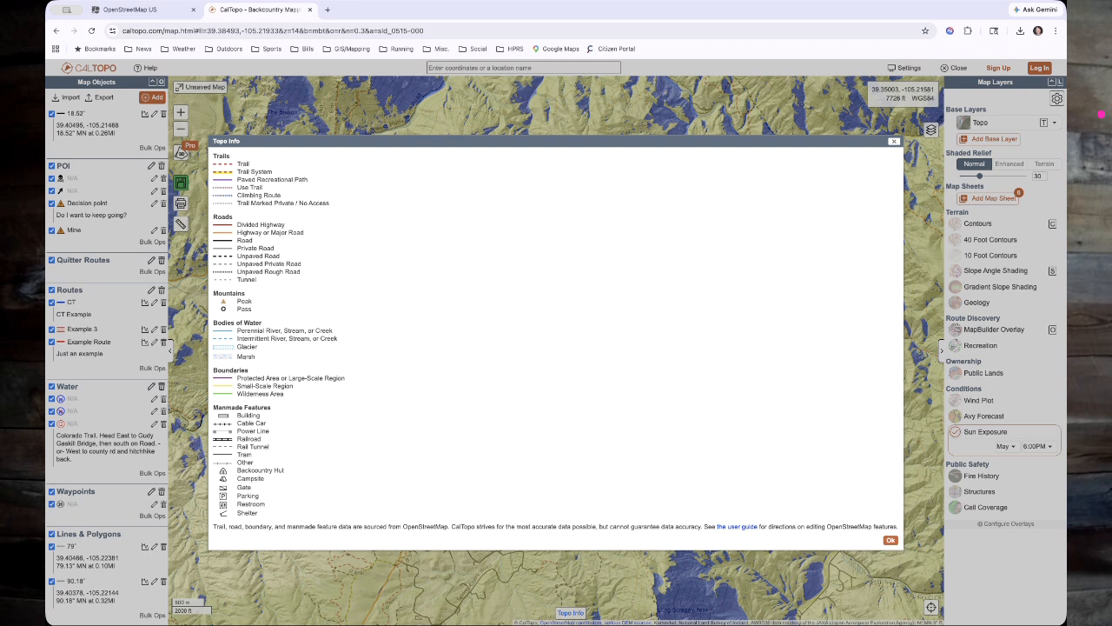
pyautogui.click(891, 541)
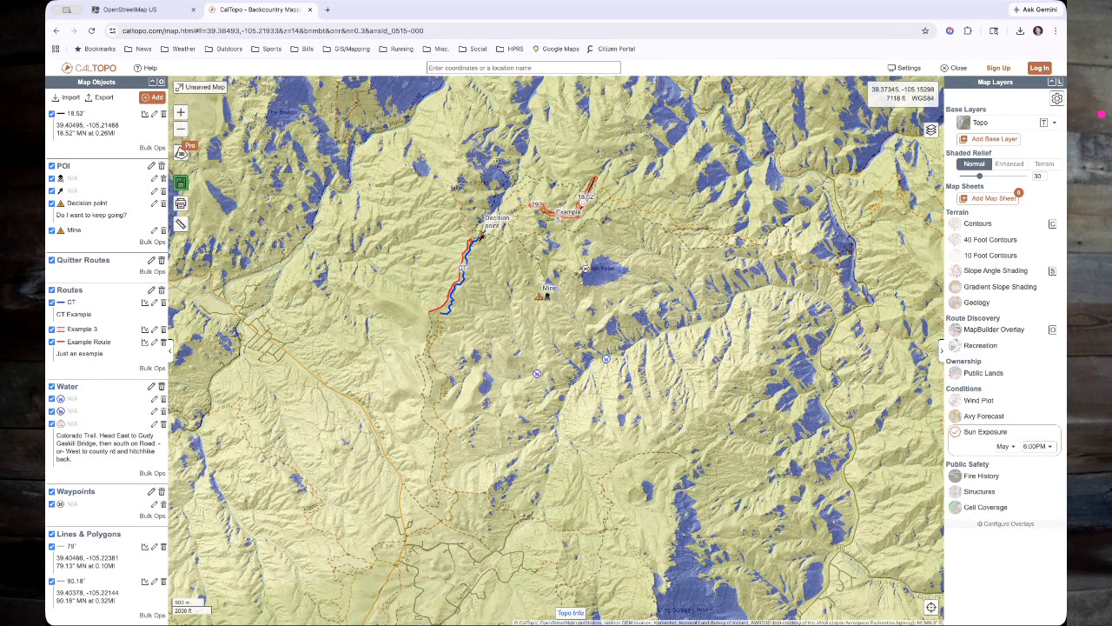
# - Set the Sun Exposure time to 7:30 PM and on to 8:00 PM for May
pyautogui.click(1036, 446)
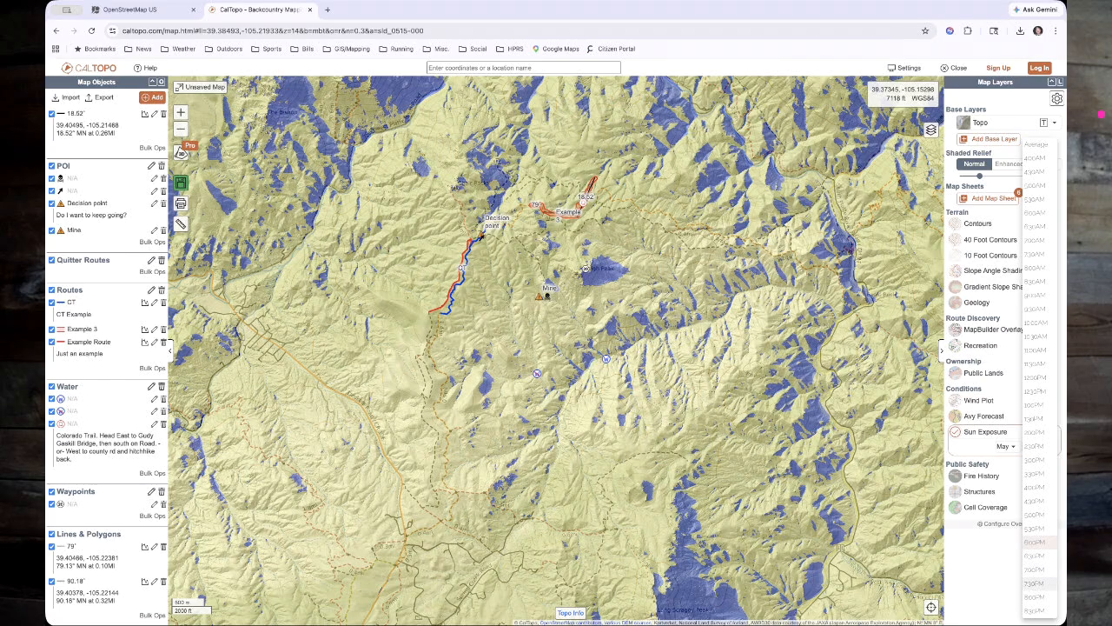
pyautogui.click(1034, 582)
pyautogui.click(1036, 446)
pyautogui.click(1040, 598)
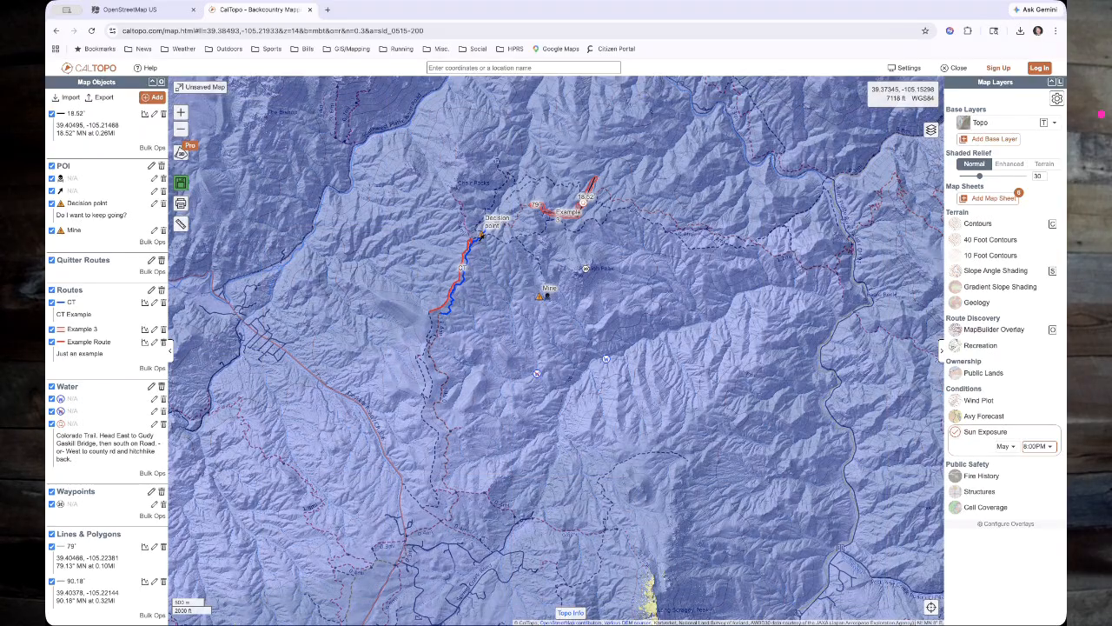
# - Set the Sun Exposure month to April and on to June, and view the evening shade around Raleigh Peak
pyautogui.click(1005, 445)
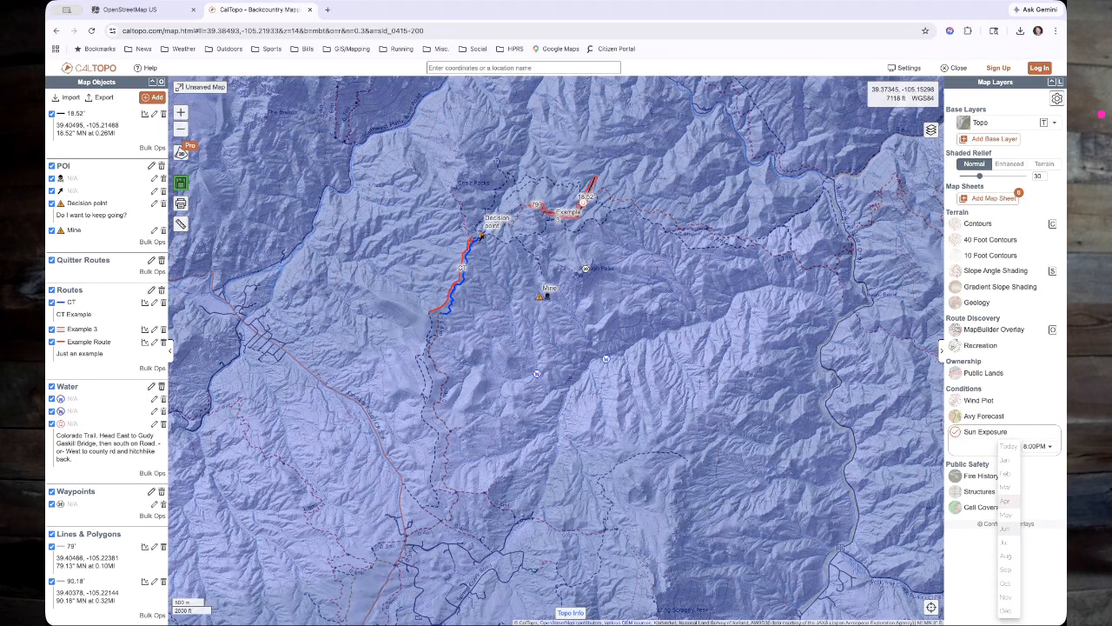
pyautogui.click(1005, 528)
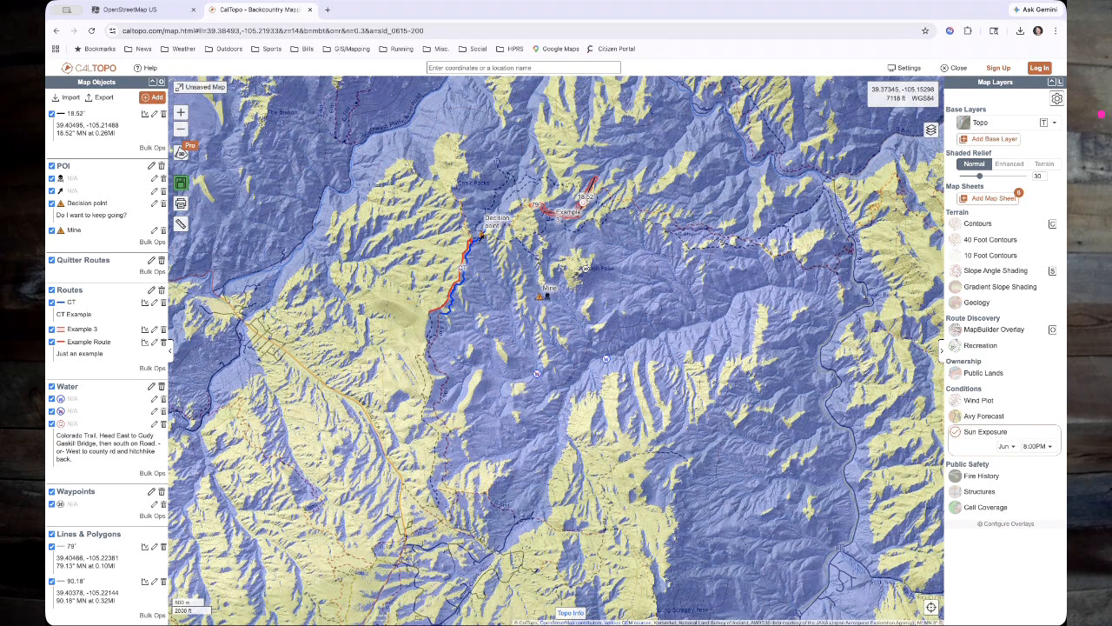
pyautogui.scroll(-2, 683, 404)
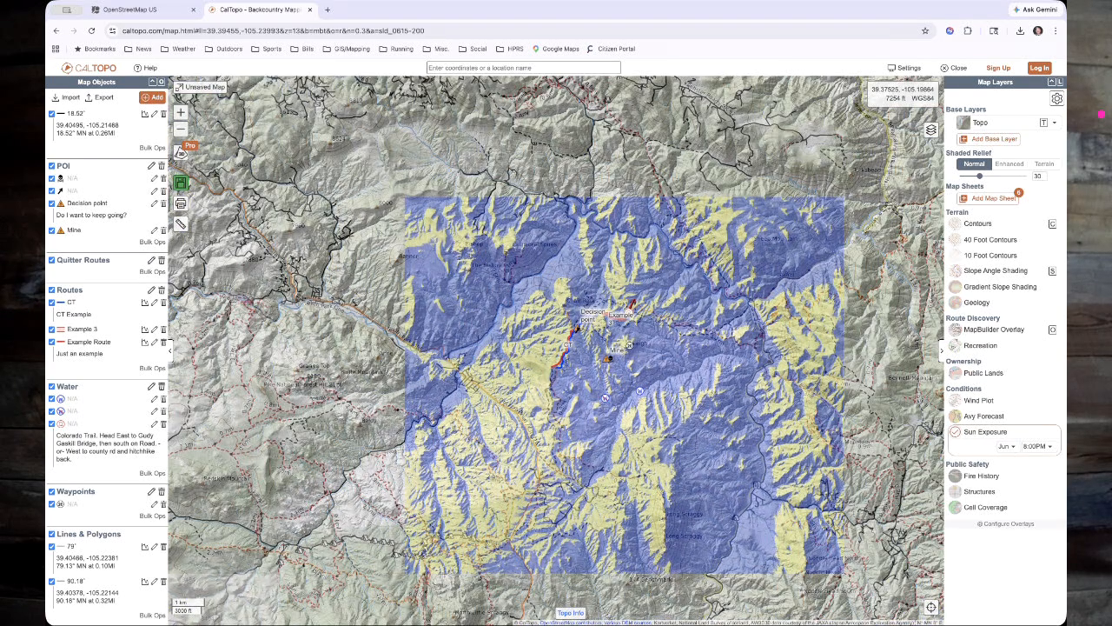
pyautogui.scroll(2, 730, 416)
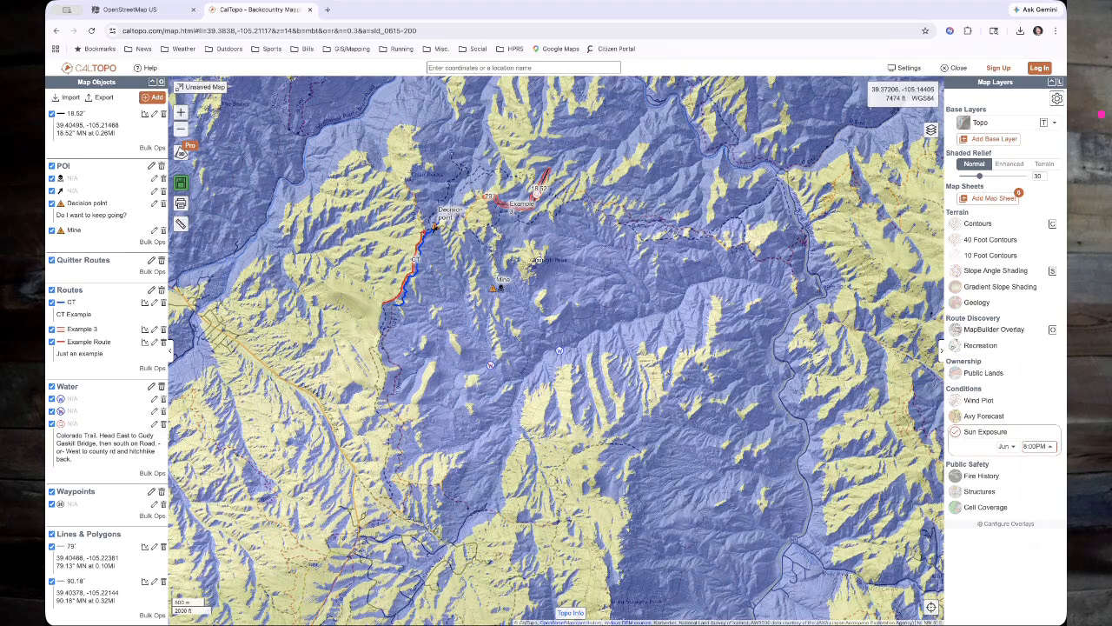
# - Set the Sun Exposure time to 1:00 PM and the month to May
pyautogui.click(1037, 446)
pyautogui.click(1038, 405)
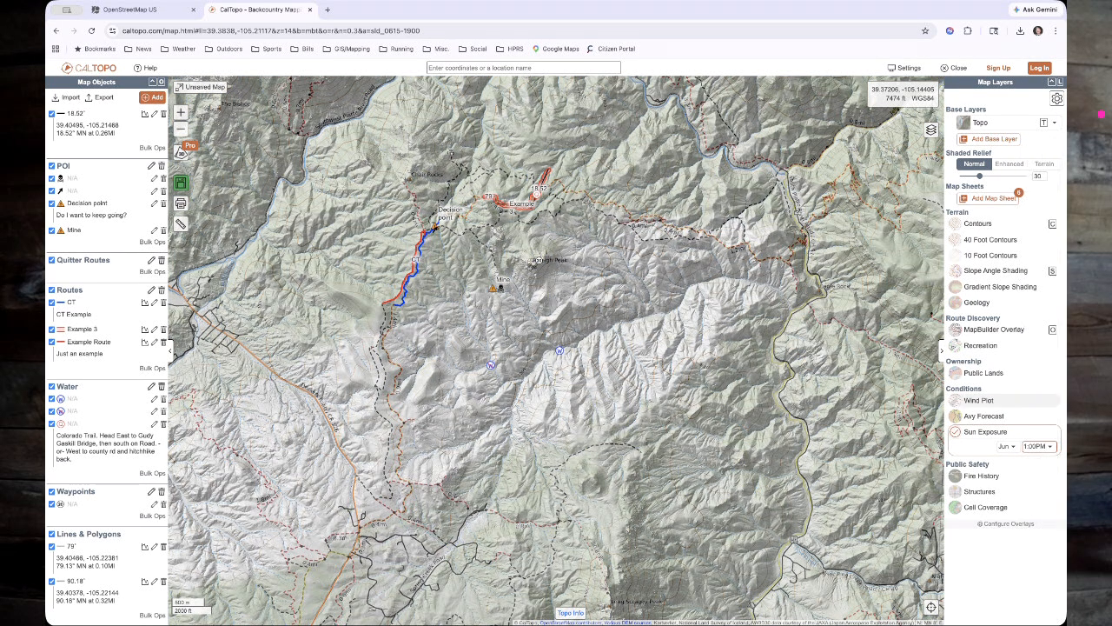
pyautogui.click(1008, 446)
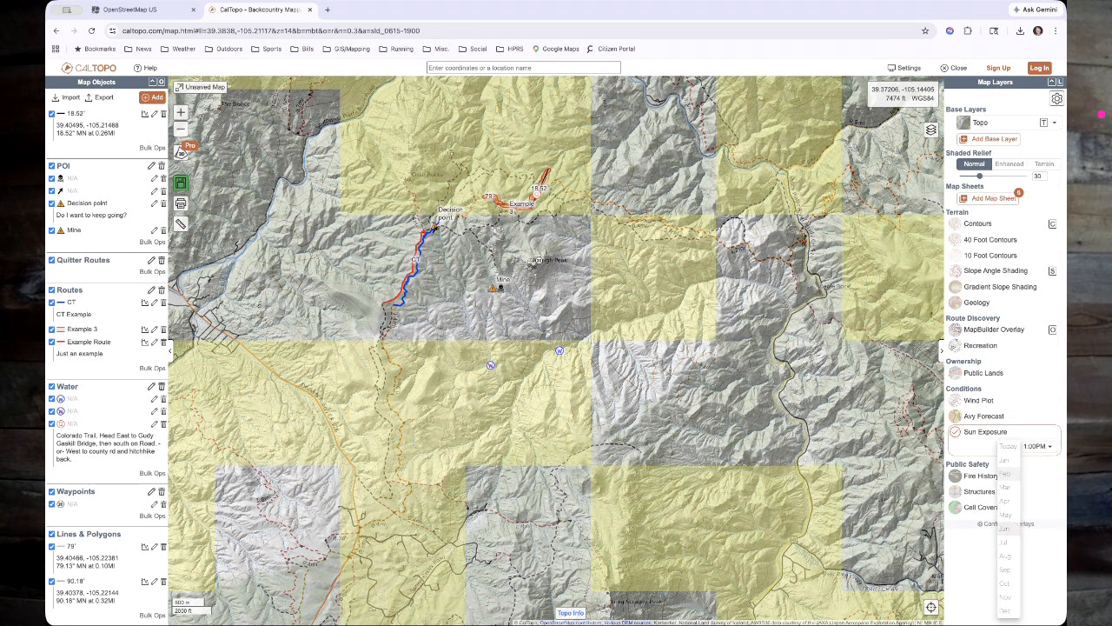
pyautogui.click(1008, 514)
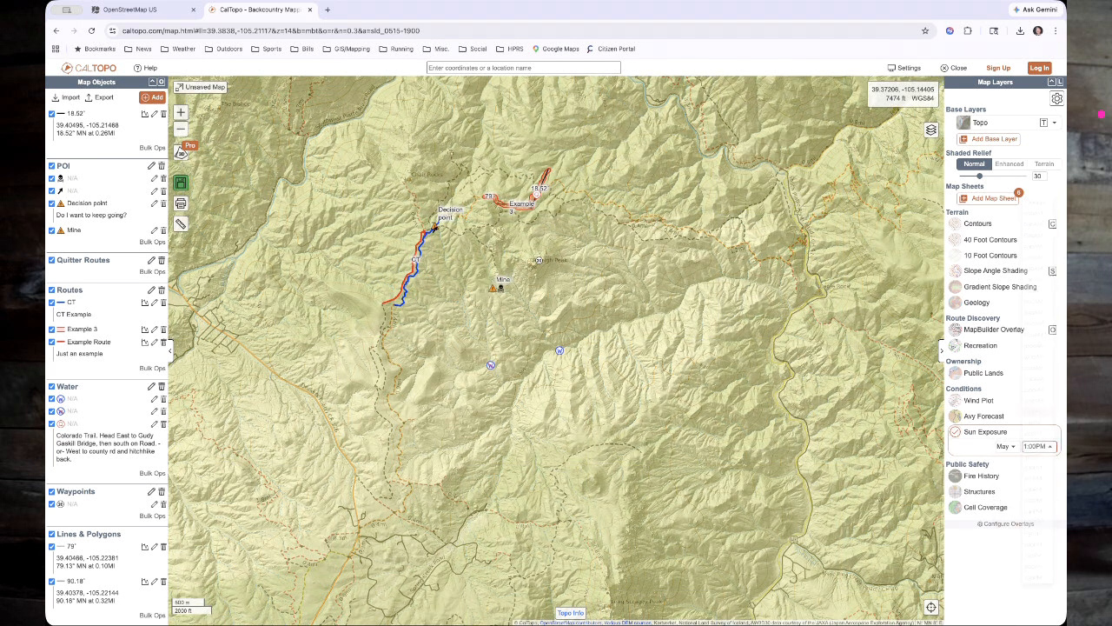
# - View Sun Exposure for 5:30 PM in May and turn off the overlay
pyautogui.click(1038, 446)
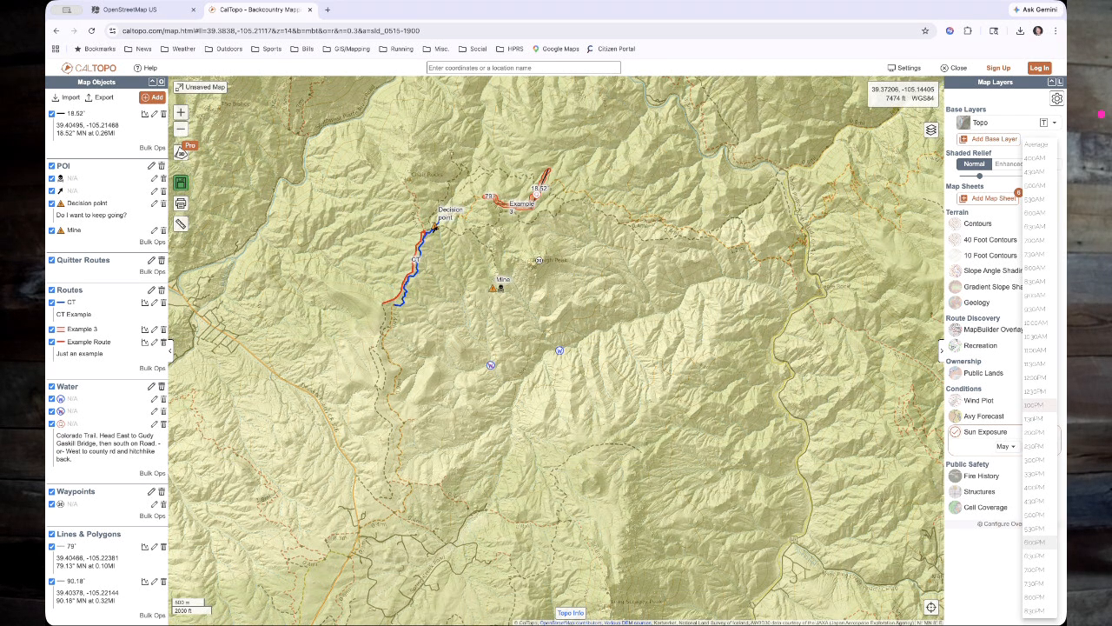
pyautogui.click(1036, 528)
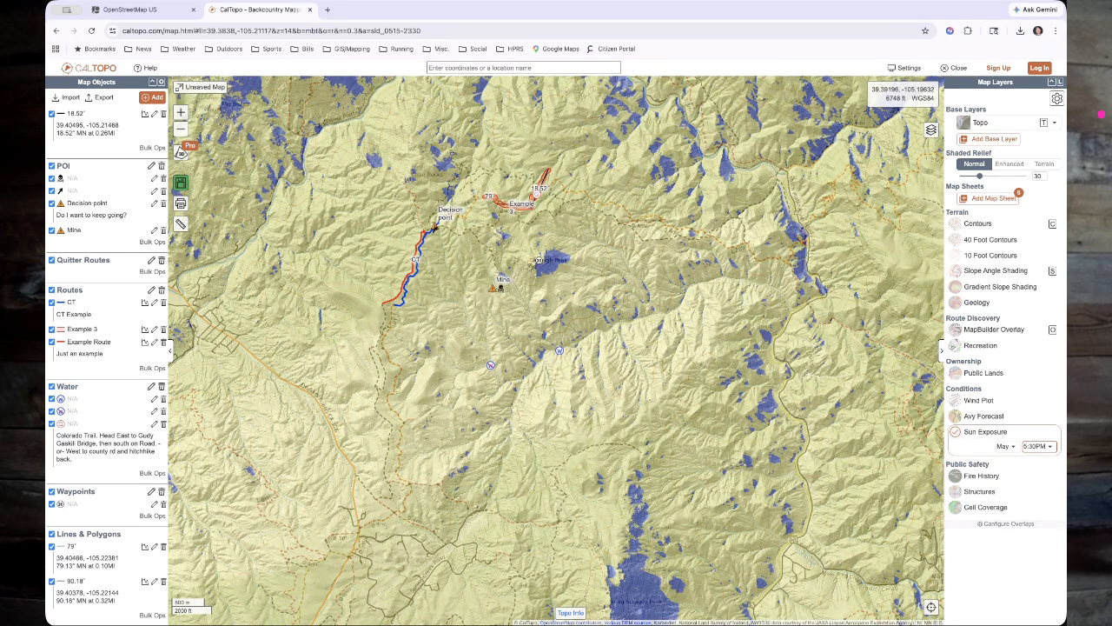
pyautogui.click(986, 431)
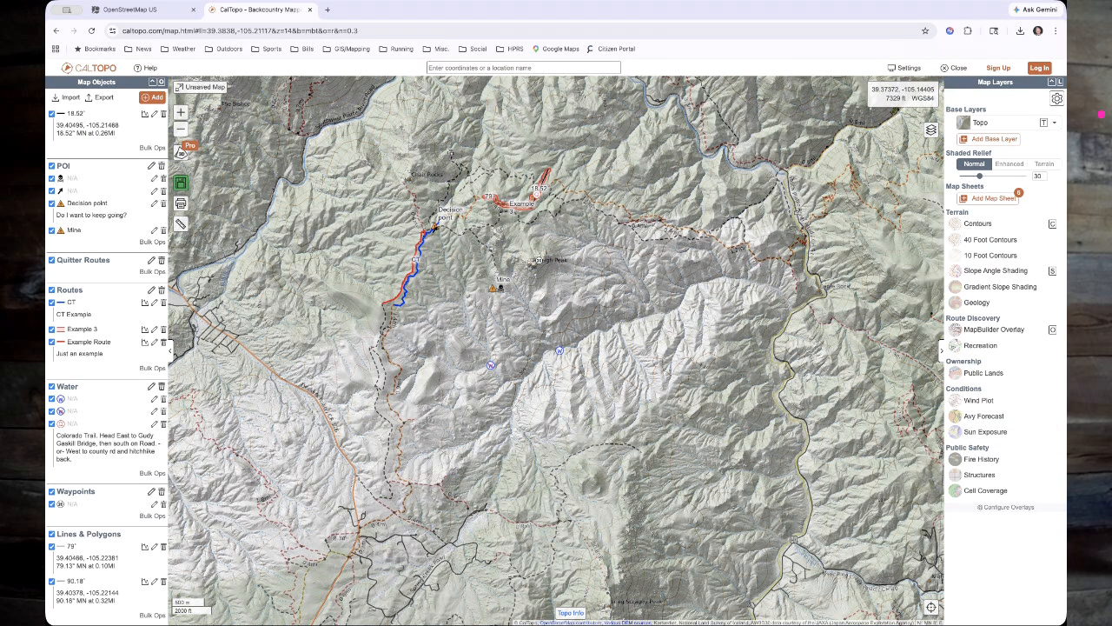
# - Turn on the Fire History overlay, limit it to 2006-Present, and view the burn areas north of Raleigh Peak
pyautogui.click(981, 458)
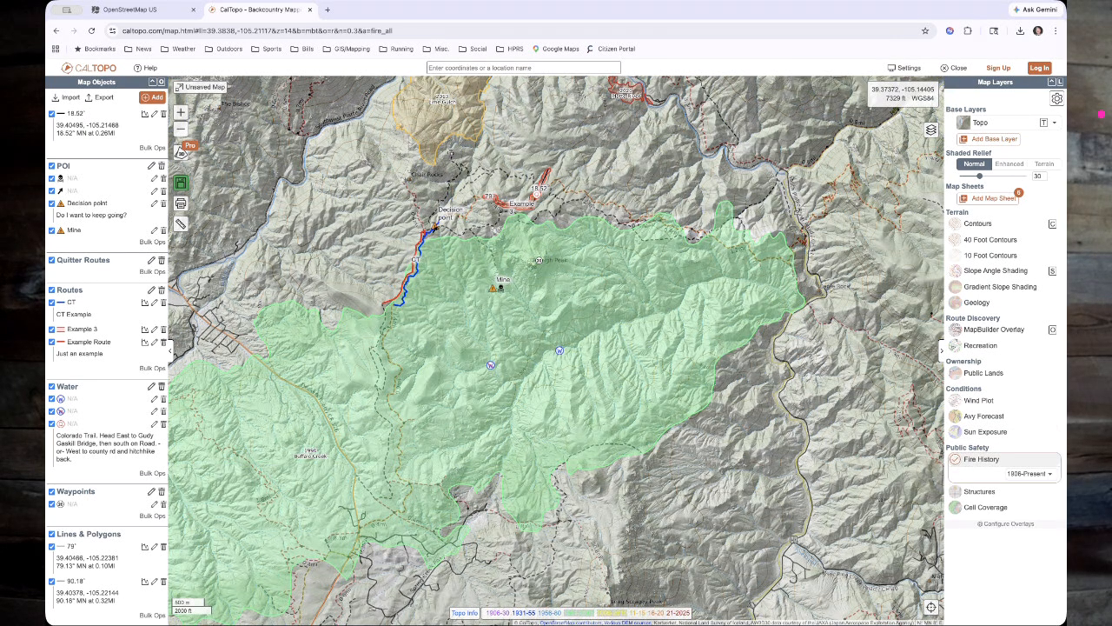
pyautogui.click(1031, 473)
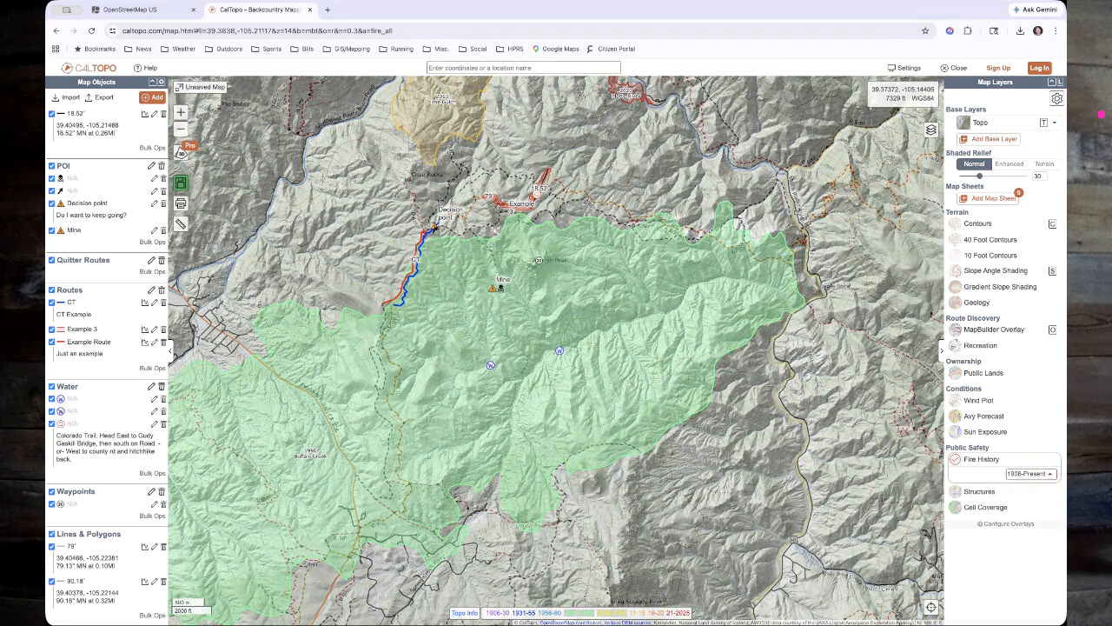
pyautogui.click(1029, 488)
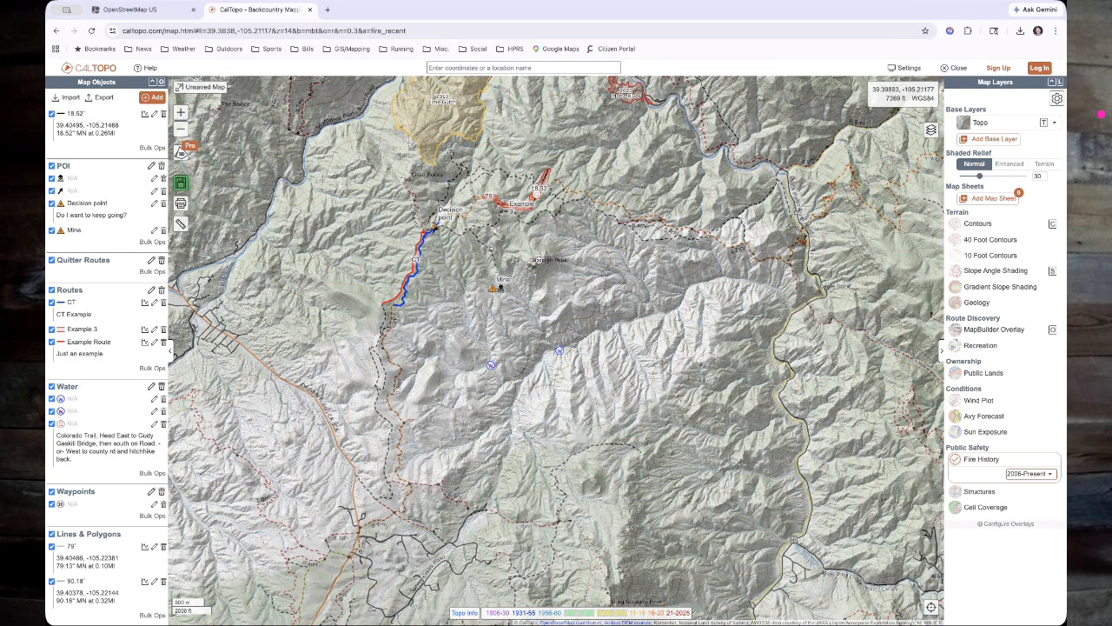
pyautogui.moveTo(553, 239); pyautogui.dragTo(633, 355)
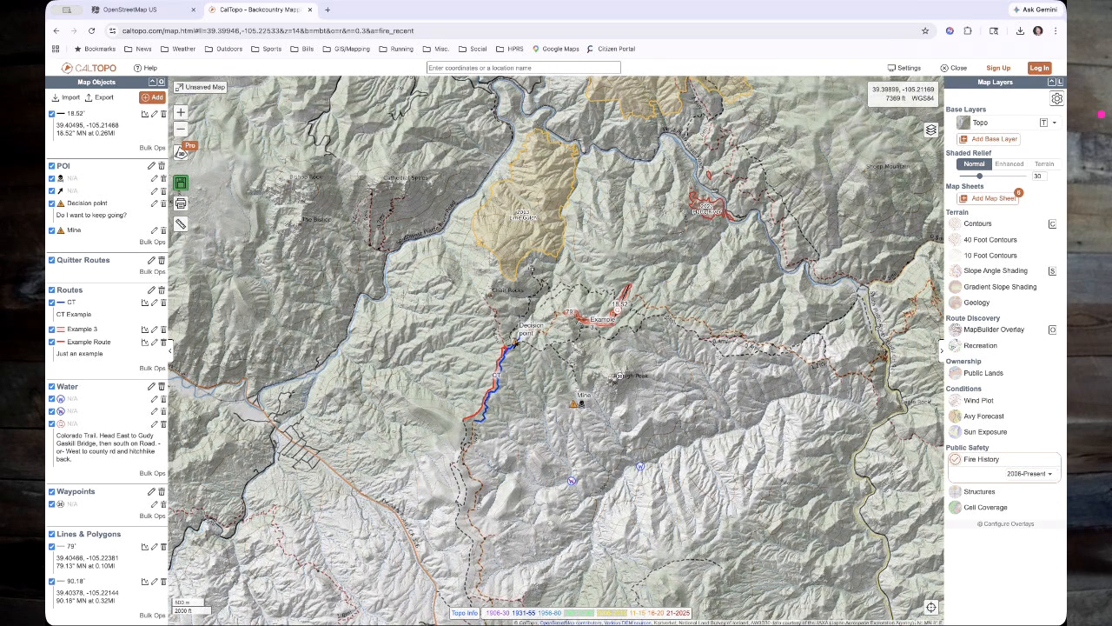
pyautogui.moveTo(687, 385); pyautogui.dragTo(664, 359)
# - Set the Fire History range to 1906-Present and view the burn areas around Raleigh Peak and farther west
pyautogui.click(1028, 473)
pyautogui.click(1029, 489)
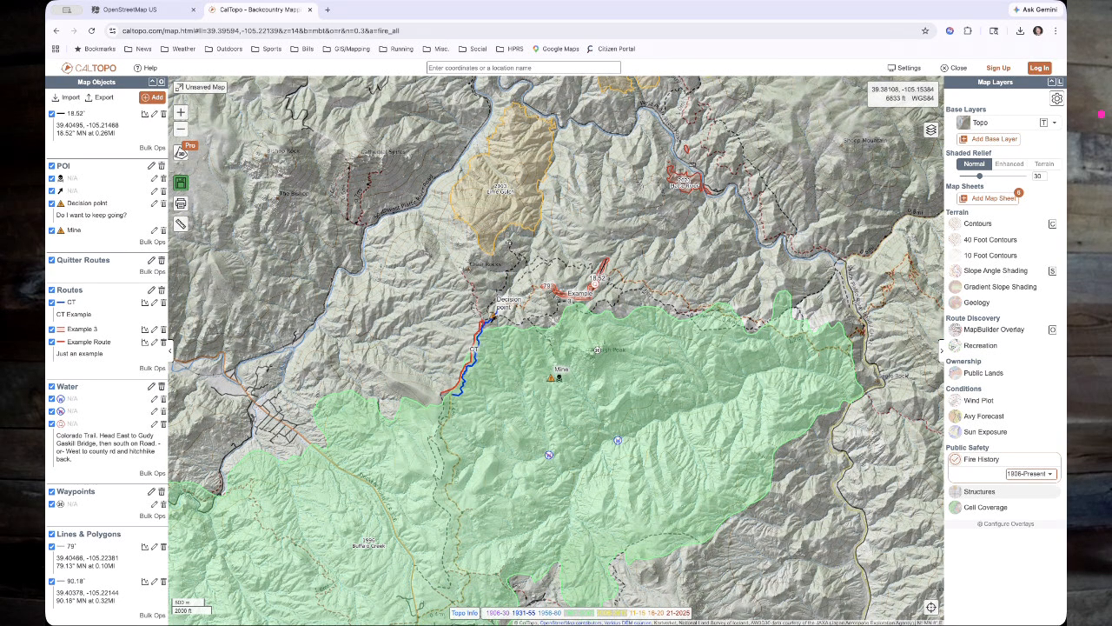
pyautogui.scroll(-2, 827, 448)
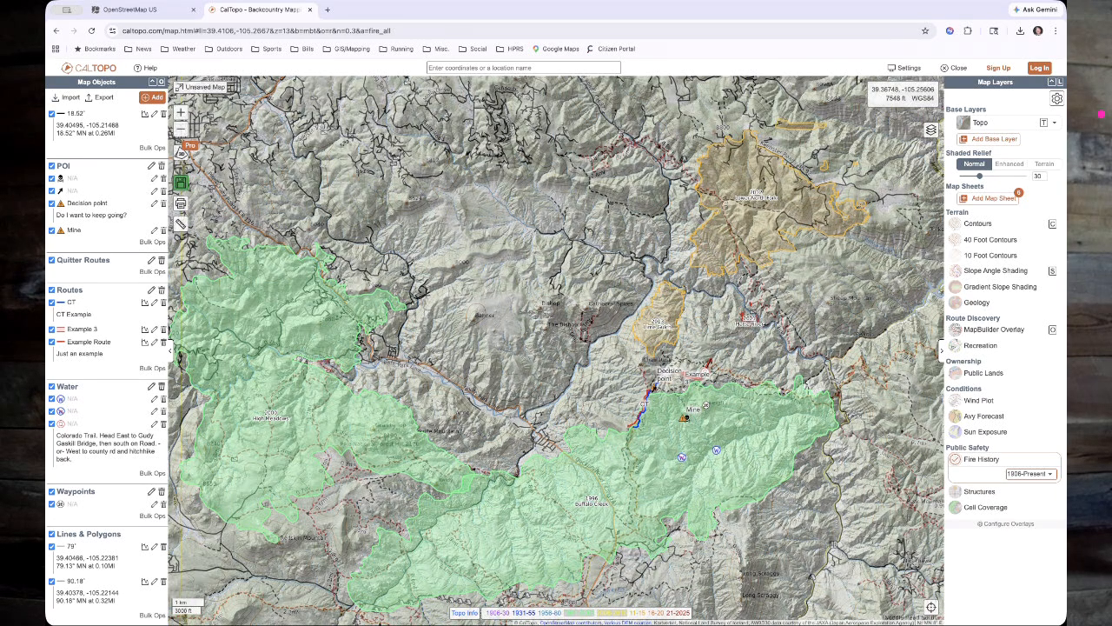
pyautogui.scroll(4, 789, 421)
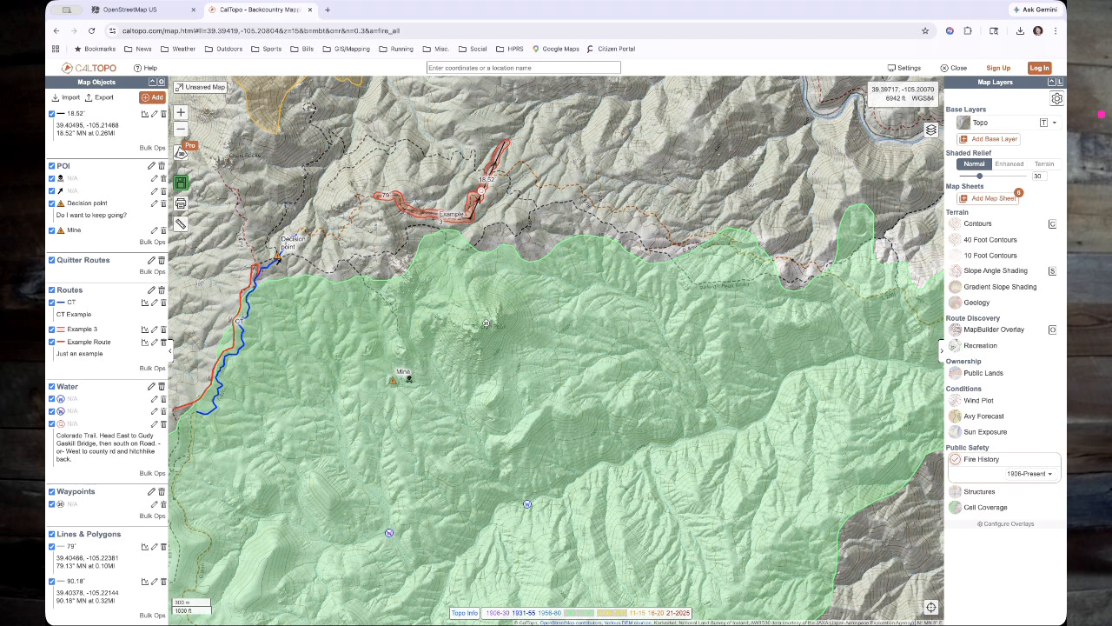
# - Examine the Fire History burn areas north of the Decision point marker and along the river
pyautogui.scroll(-2, 641, 306)
pyautogui.moveTo(552, 165); pyautogui.dragTo(597, 344)
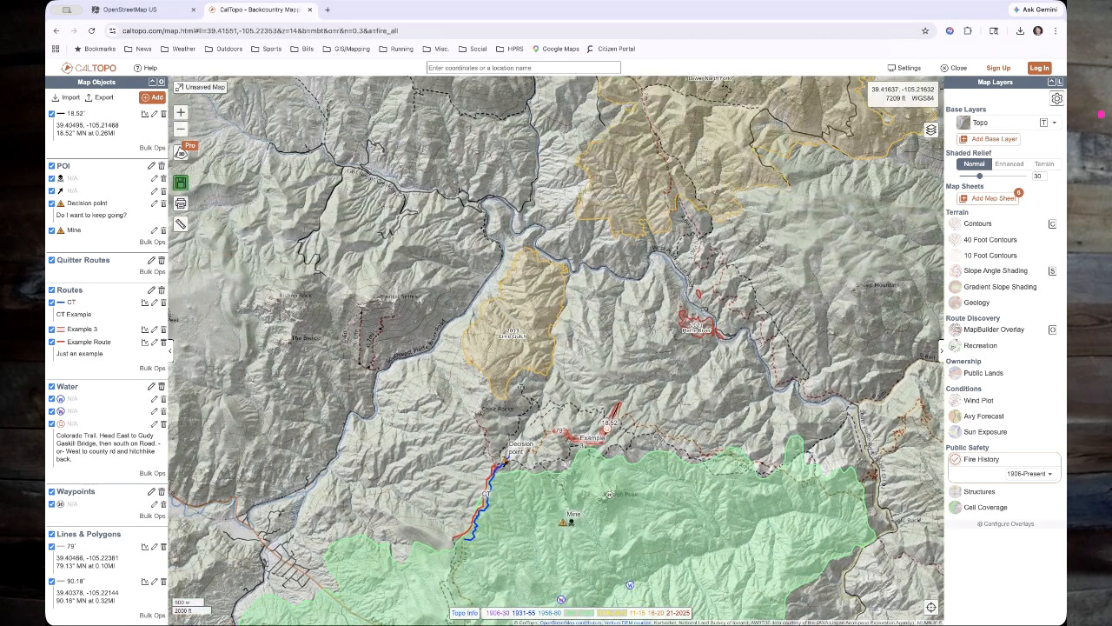
pyautogui.scroll(4, 498, 339)
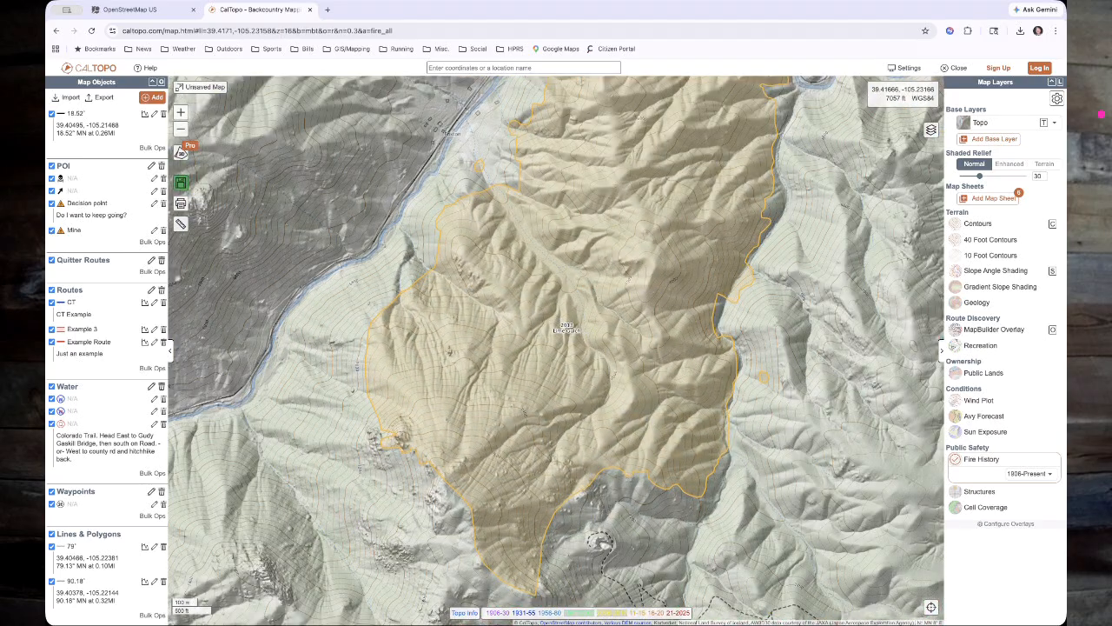
pyautogui.scroll(-2, 613, 368)
pyautogui.moveTo(612, 368); pyautogui.dragTo(398, 377)
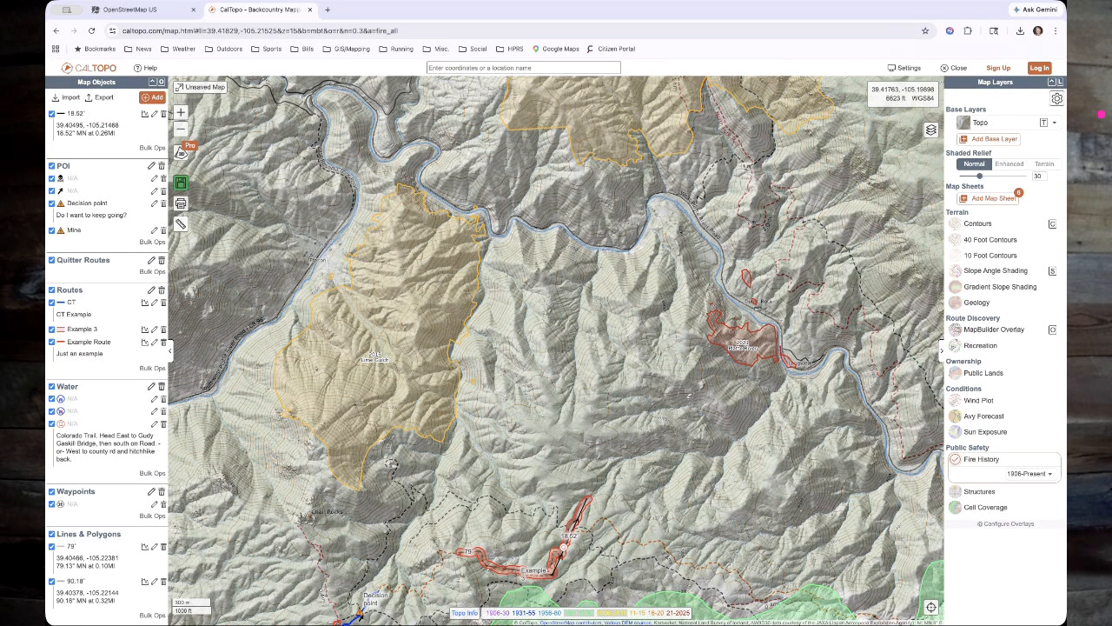
pyautogui.moveTo(713, 508); pyautogui.dragTo(765, 350)
pyautogui.scroll(-2, 724, 337)
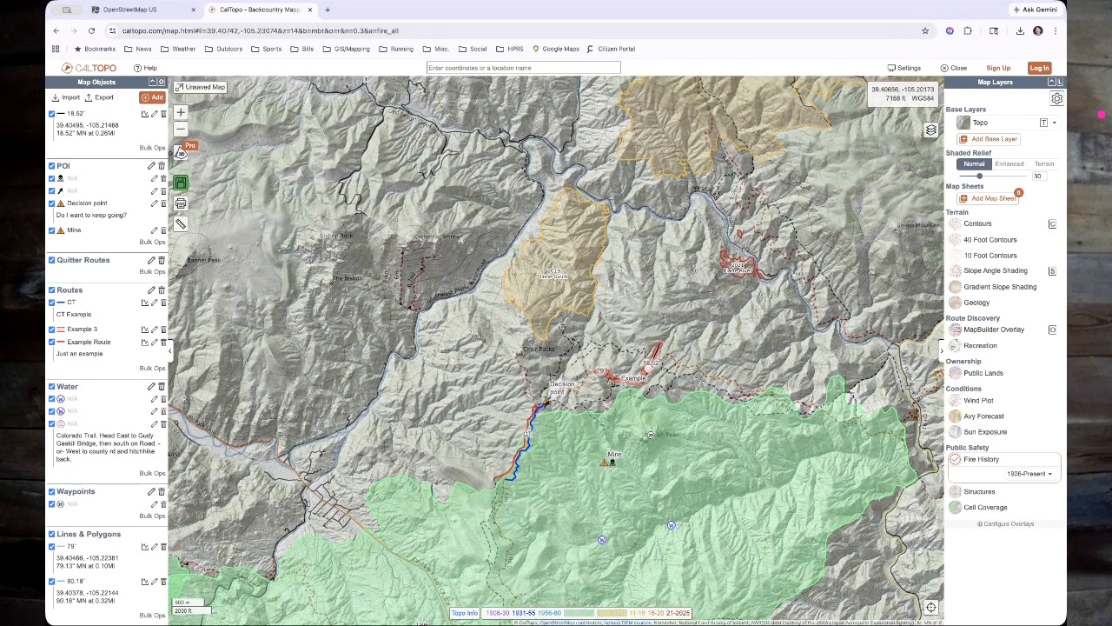
# - Replace the Fire History overlay with Structures and view the buildings marked at Longview in the river bend
pyautogui.click(981, 459)
pyautogui.click(979, 474)
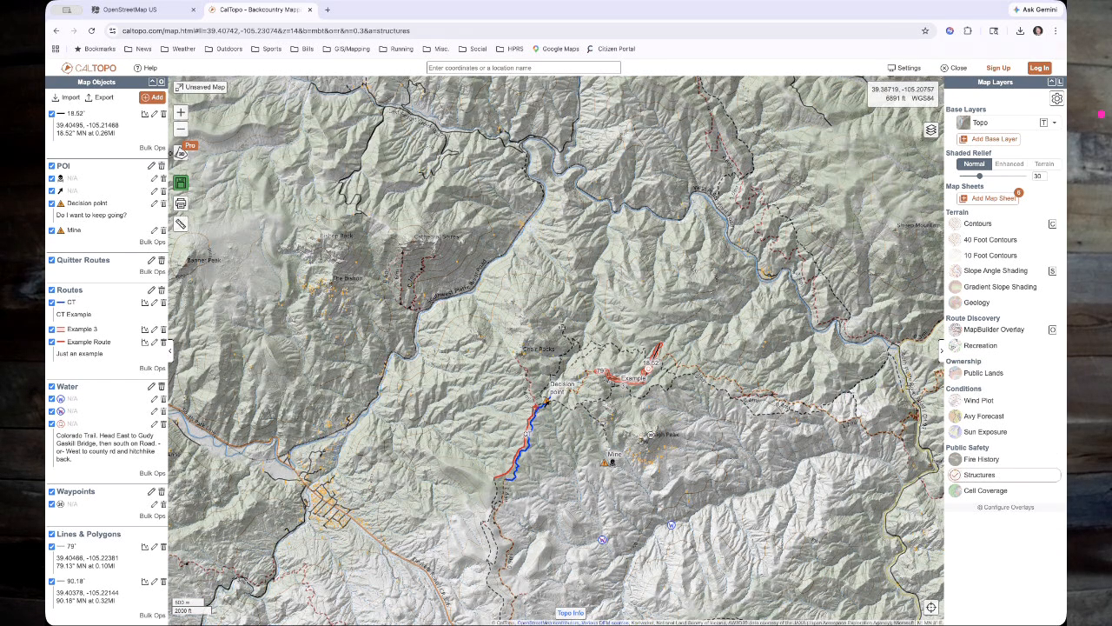
pyautogui.scroll(4, 776, 275)
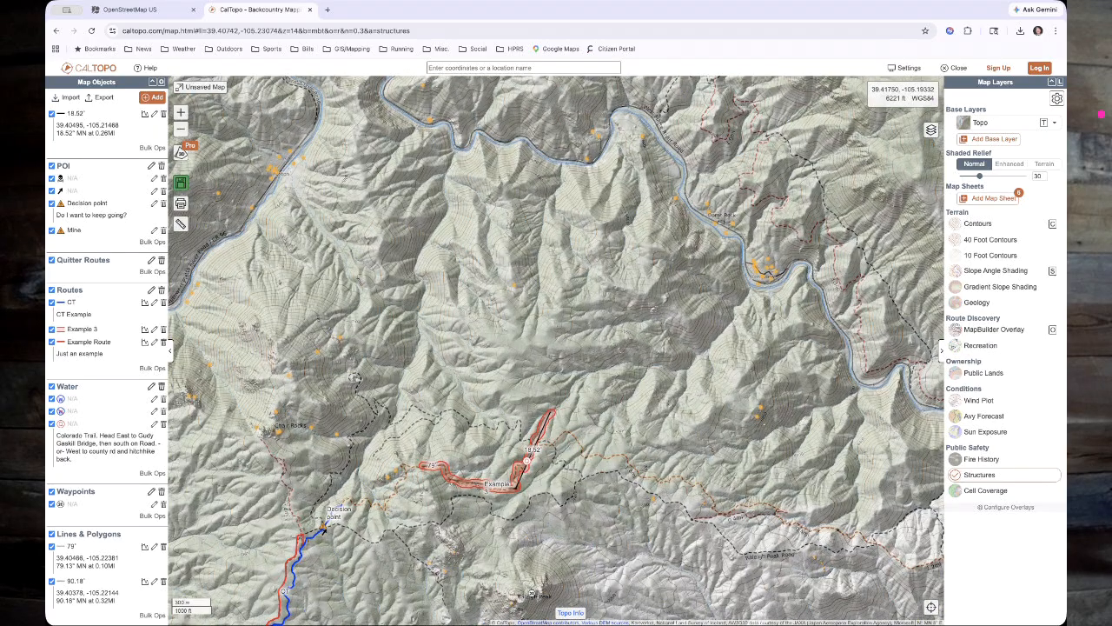
pyautogui.scroll(2, 761, 279)
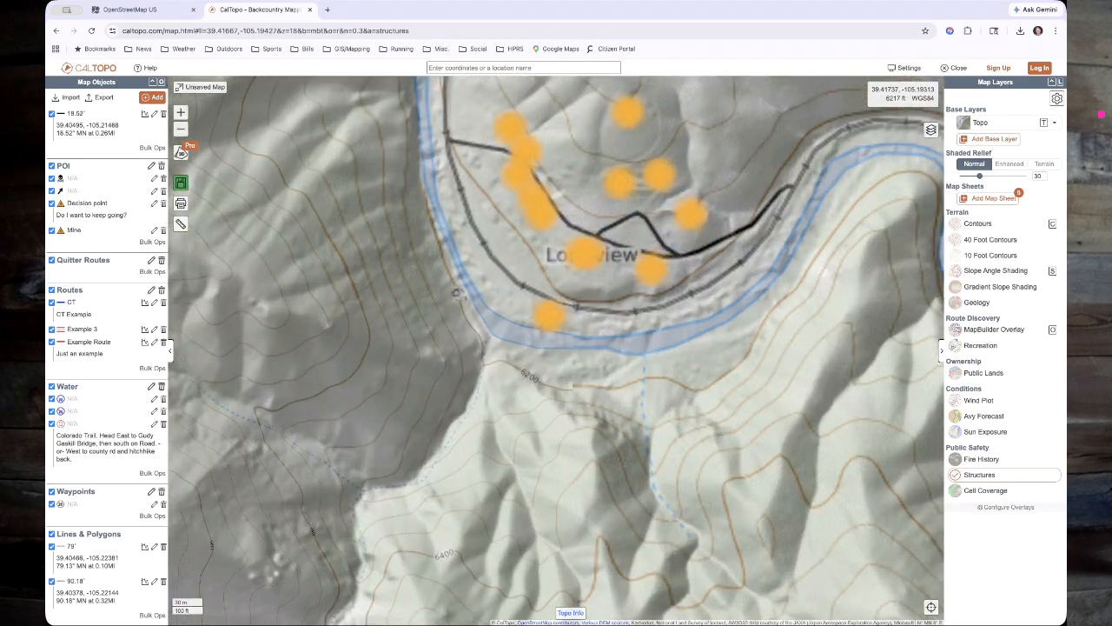
# - Set the base layer to Imagery and compare the marked Longview structures with the aerial photo
pyautogui.click(1008, 122)
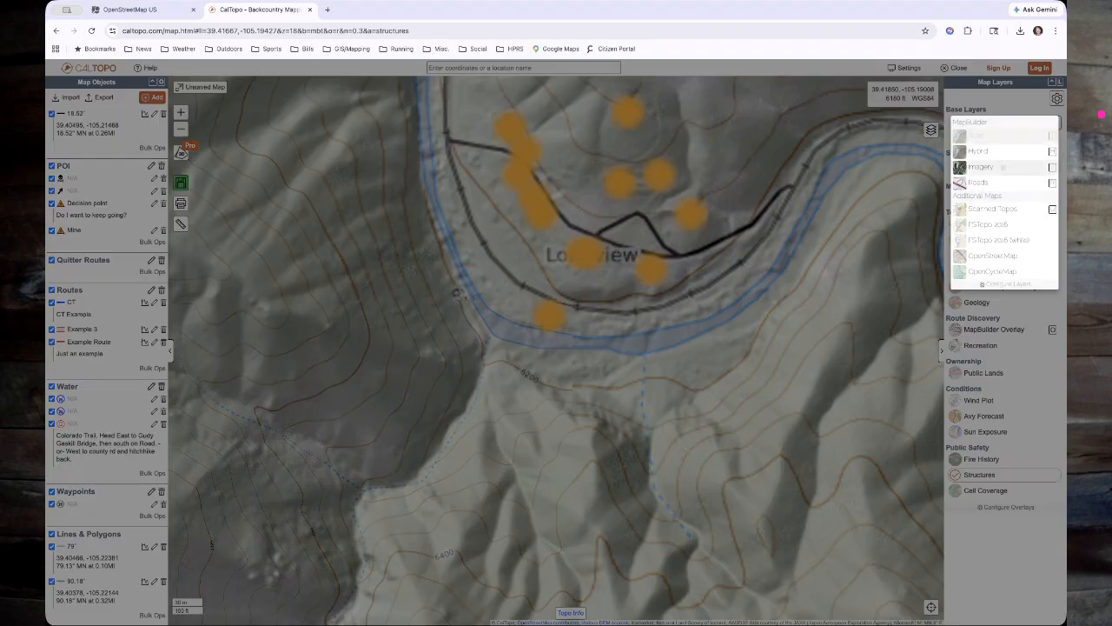
pyautogui.click(999, 167)
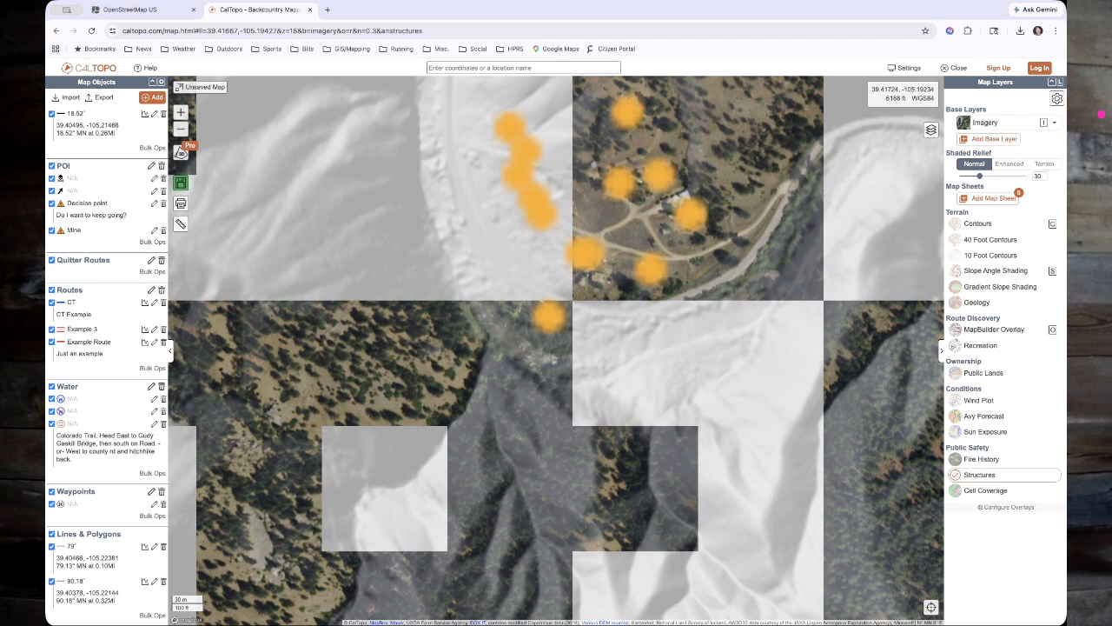
pyautogui.scroll(-2, 677, 243)
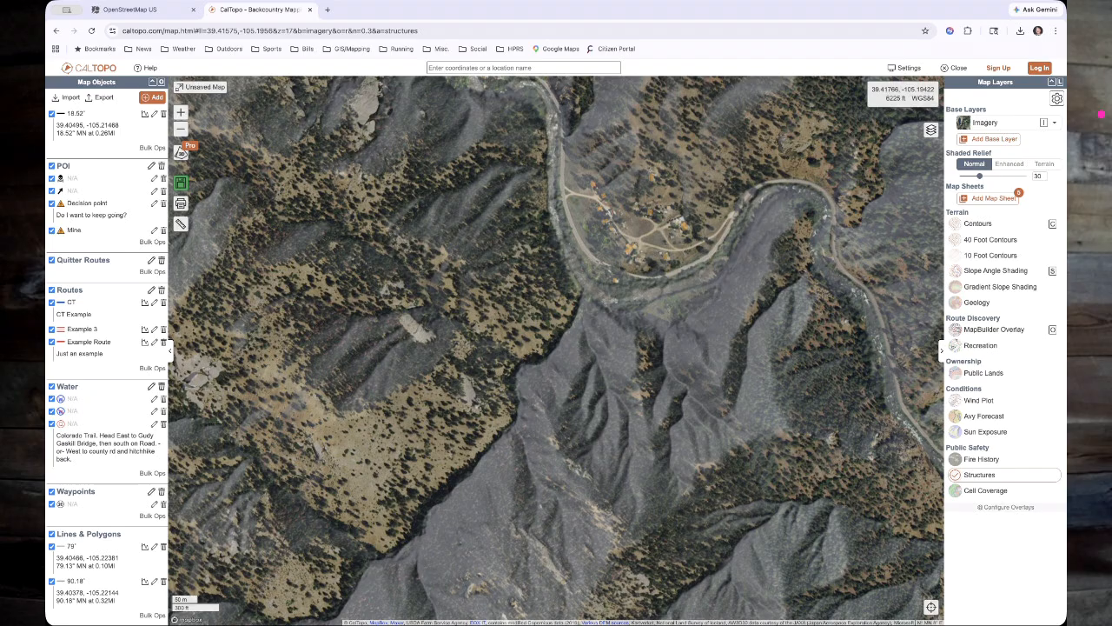
# - Return the base layer to Topo and view the structures marked south of Raleigh Peak
pyautogui.click(1008, 122)
pyautogui.click(986, 126)
pyautogui.scroll(-2, 585, 333)
pyautogui.scroll(-2, 586, 331)
pyautogui.moveTo(426, 432); pyautogui.dragTo(604, 247)
pyautogui.scroll(8, 532, 491)
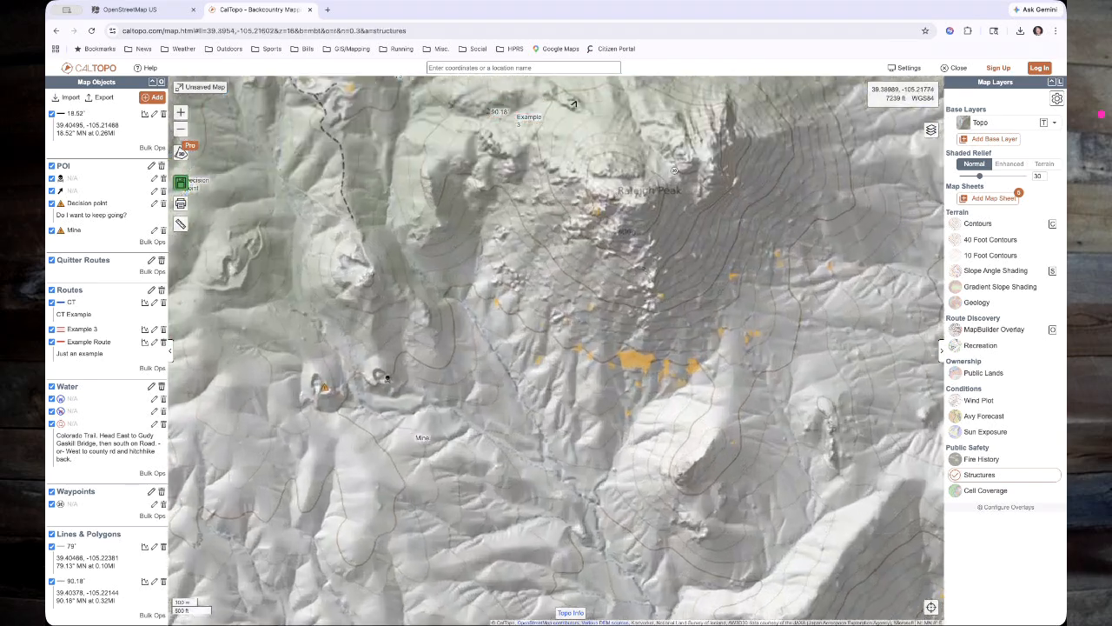
pyautogui.scroll(-4, 648, 195)
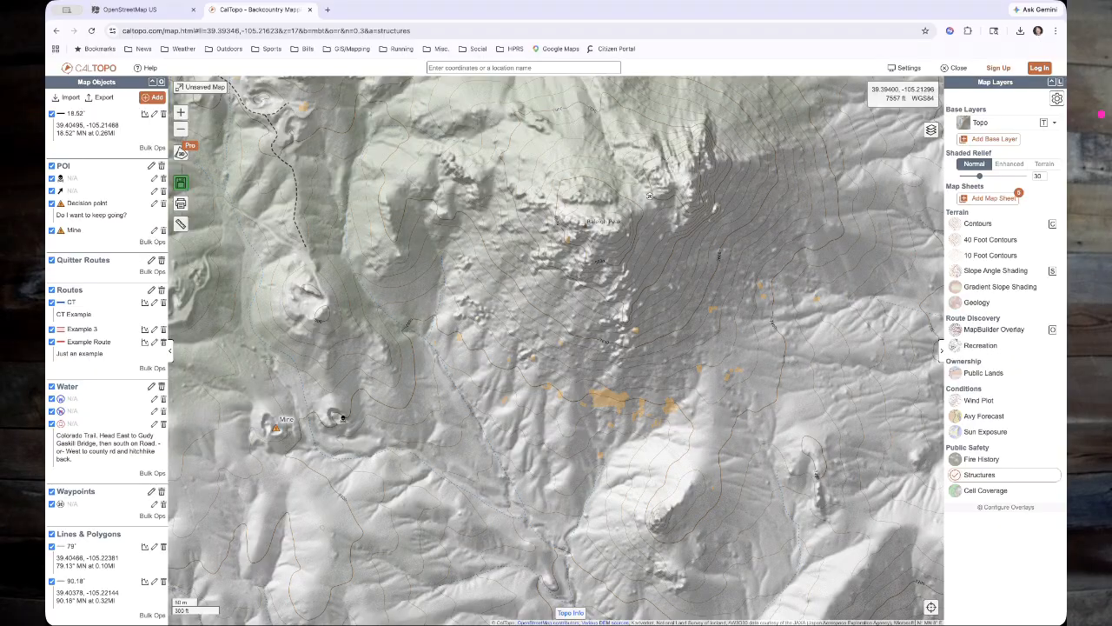
# - Set the base layer to Imagery and check the marked structures south of Raleigh Peak against the aerial photo
pyautogui.click(995, 123)
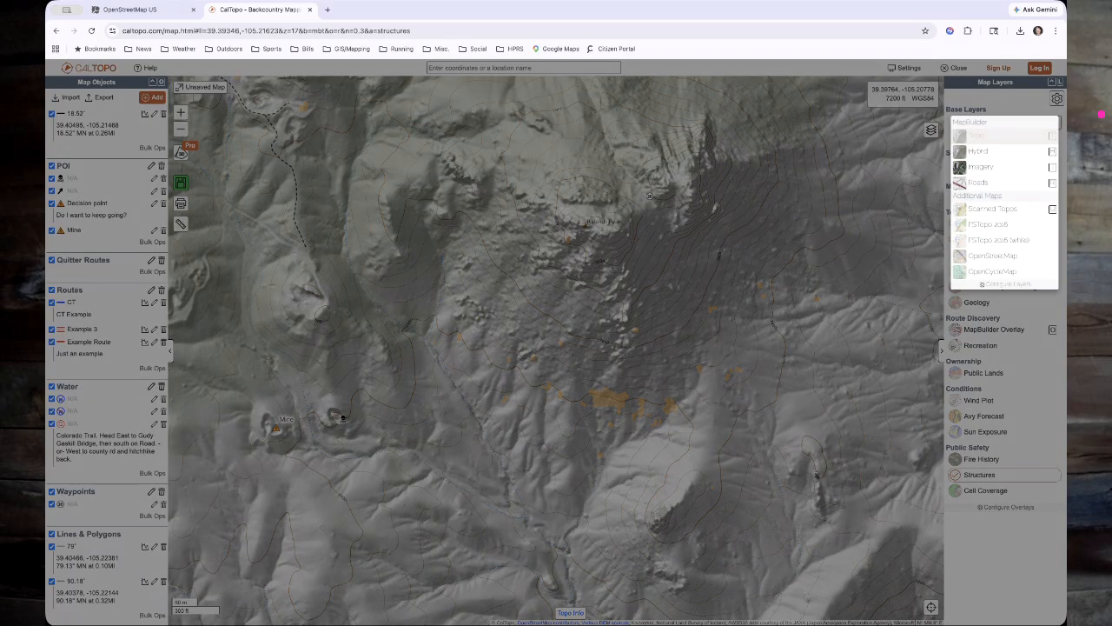
pyautogui.click(981, 169)
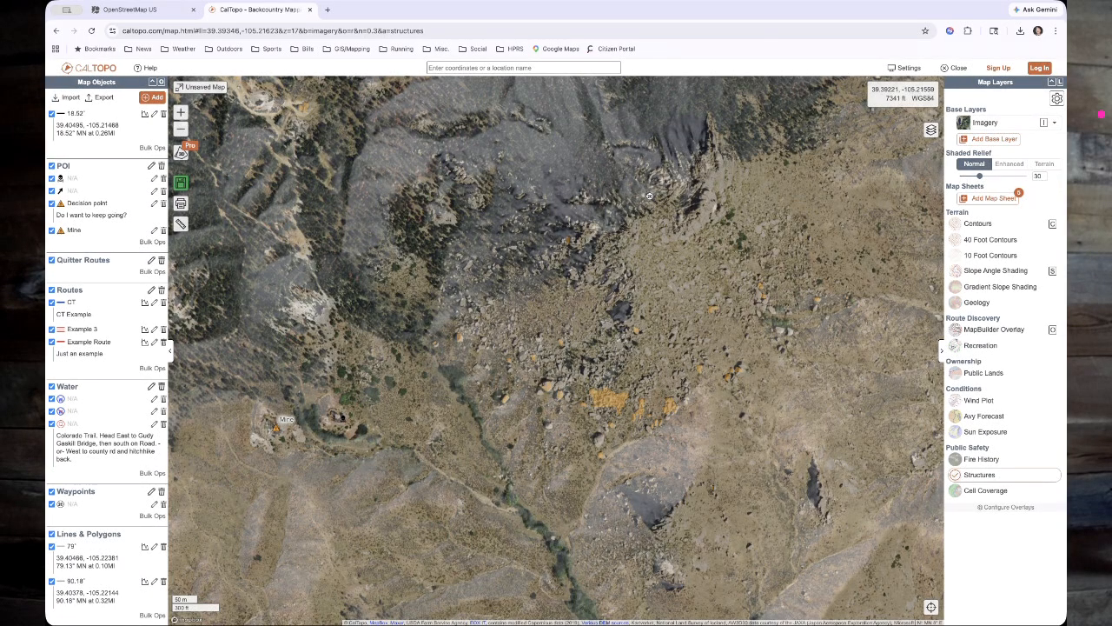
pyautogui.scroll(2, 570, 414)
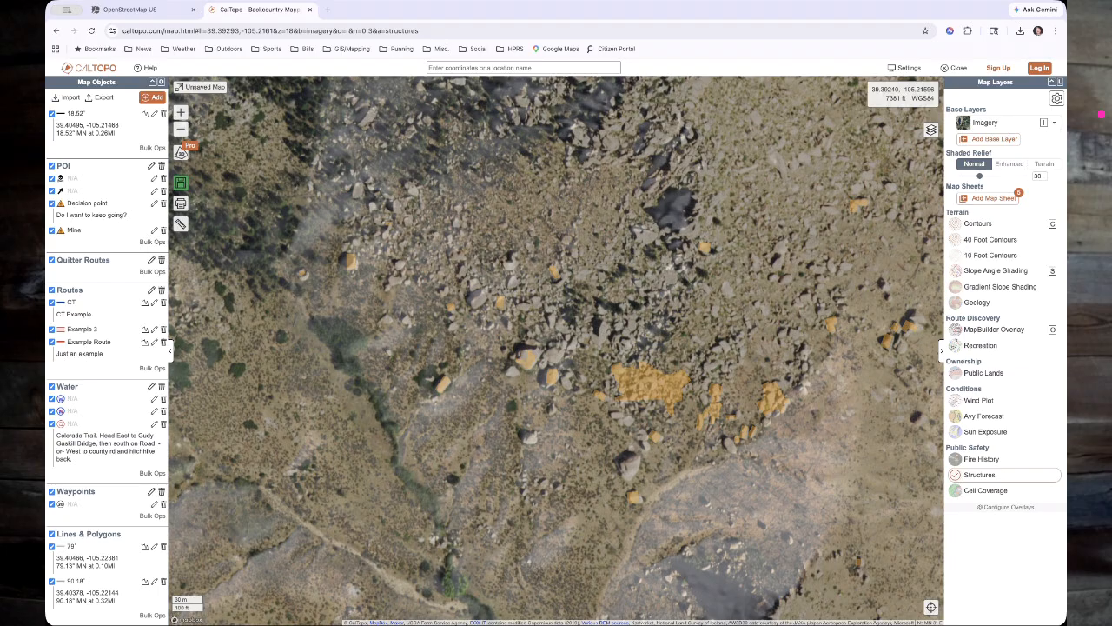
pyautogui.scroll(-2, 571, 415)
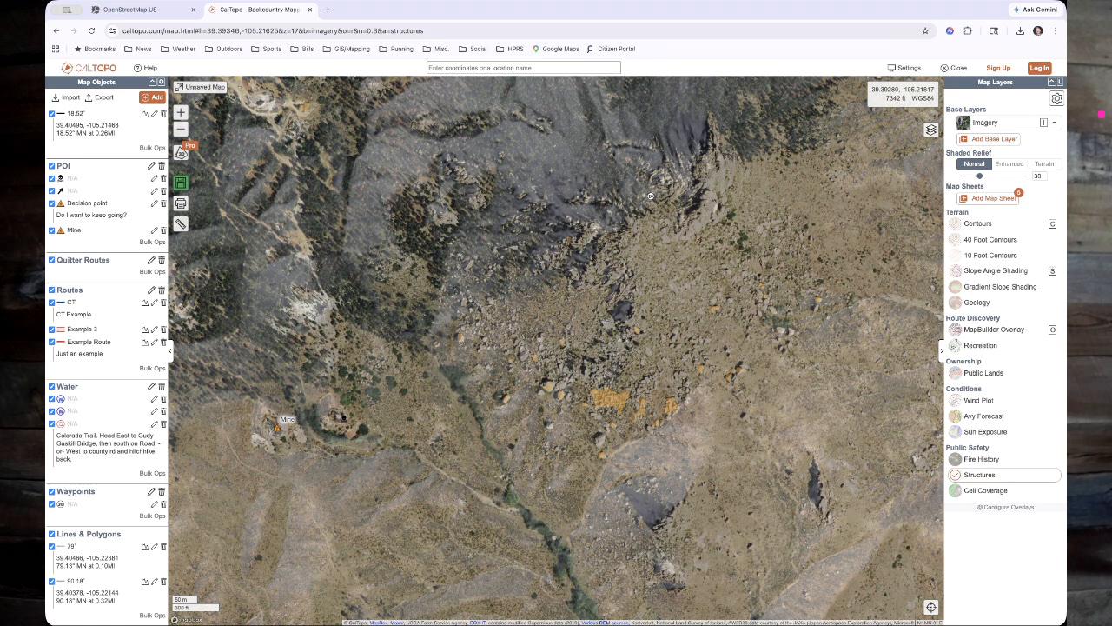
# - Switch the base layer back to Topo and view the structures beside the trail northwest of Raleigh Peak
pyautogui.moveTo(650, 196); pyautogui.dragTo(904, 508)
pyautogui.click(1008, 123)
pyautogui.click(982, 136)
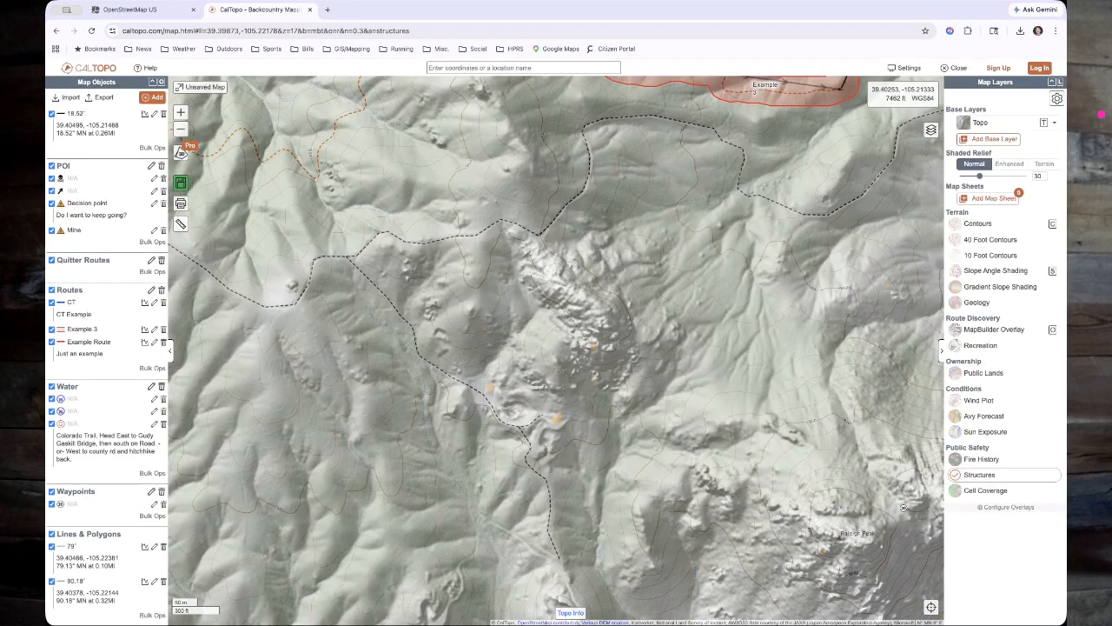
pyautogui.scroll(2, 571, 436)
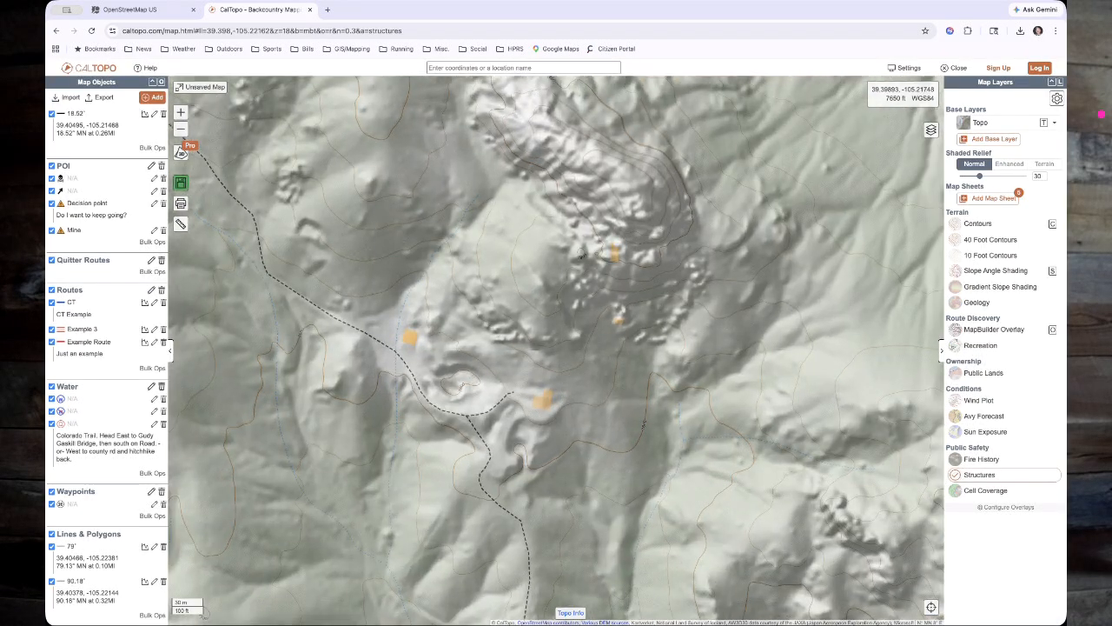
# - Show Imagery as the base layer and inspect the marked structures beside the trail northwest of Raleigh Peak
pyautogui.click(1008, 122)
pyautogui.click(991, 167)
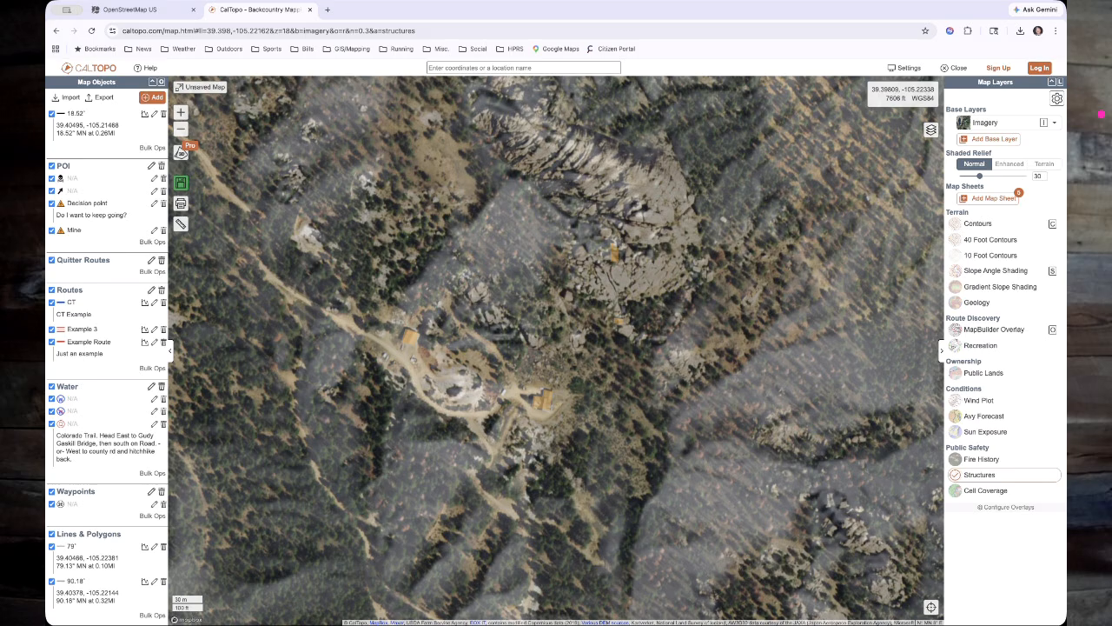
pyautogui.scroll(-4, 643, 374)
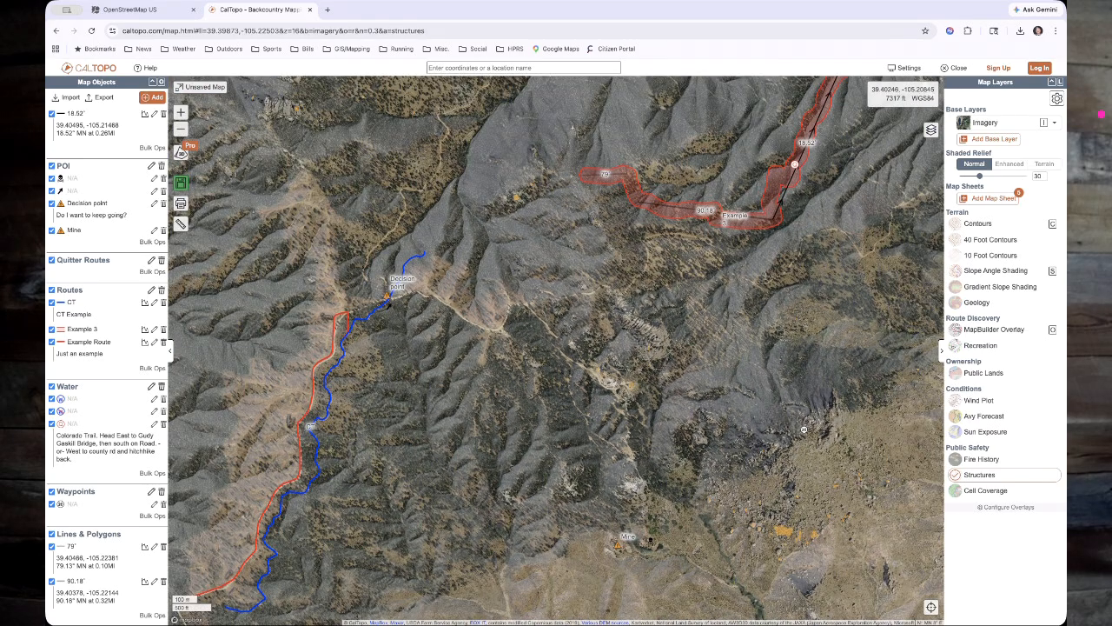
# - Restore the Topo base layer and view the structures marked around Chair Rocks, north of the Decision point
pyautogui.click(1008, 123)
pyautogui.click(1008, 136)
pyautogui.moveTo(566, 198); pyautogui.dragTo(629, 390)
pyautogui.moveTo(506, 197); pyautogui.dragTo(563, 331)
pyautogui.scroll(2, 562, 331)
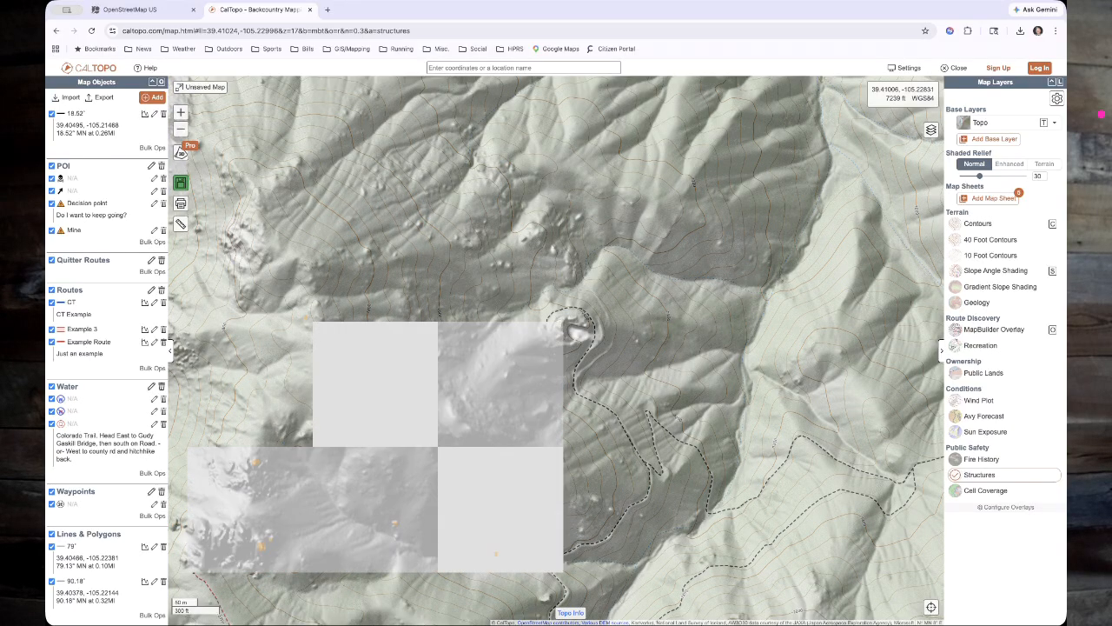
pyautogui.scroll(-2, 760, 306)
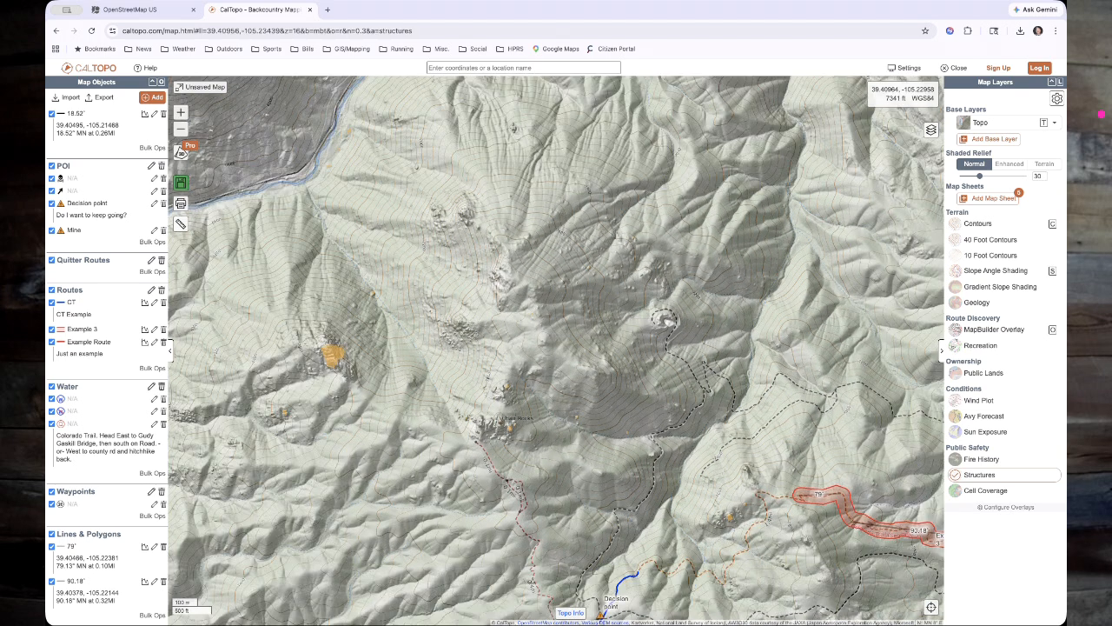
pyautogui.scroll(2, 670, 346)
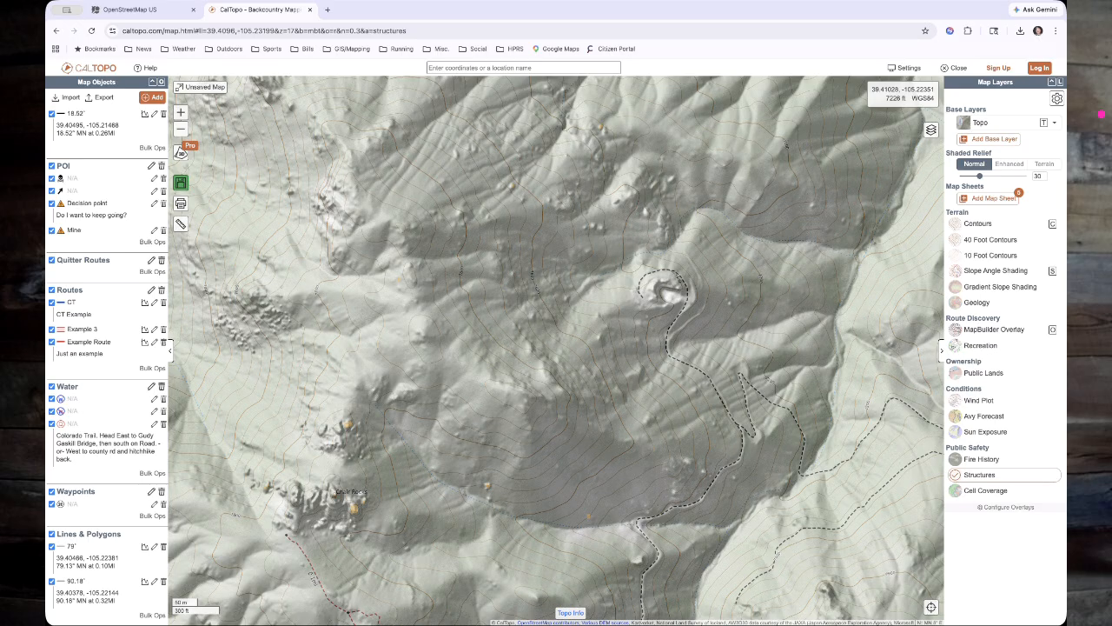
# - Replace the Structures overlay with Cell Coverage for all providers, view it around the routes, and read its color key
pyautogui.click(979, 475)
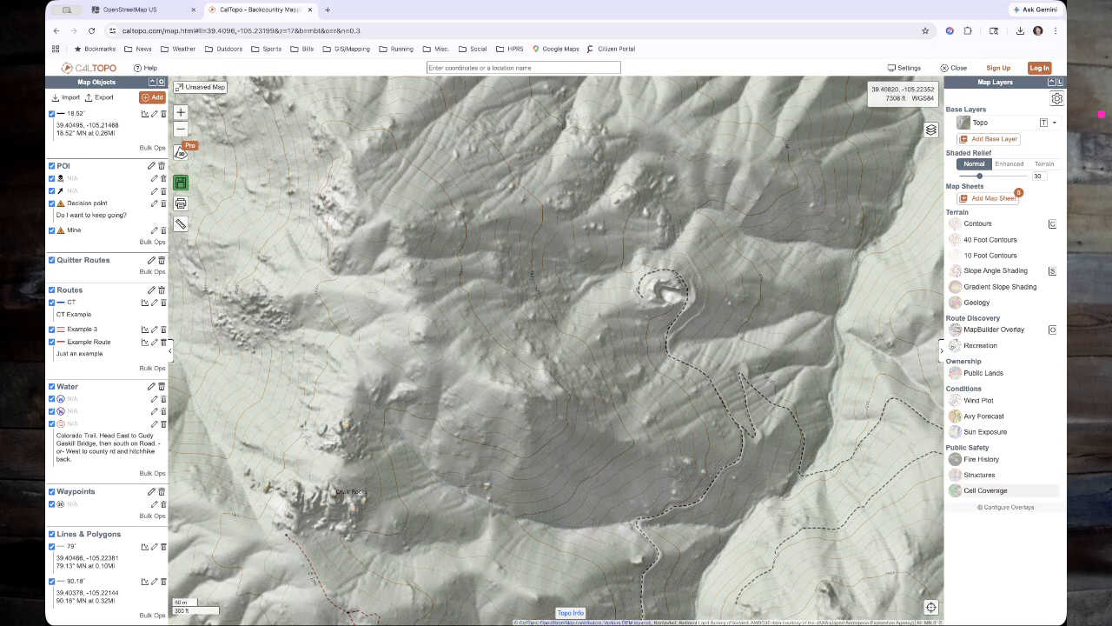
pyautogui.click(982, 490)
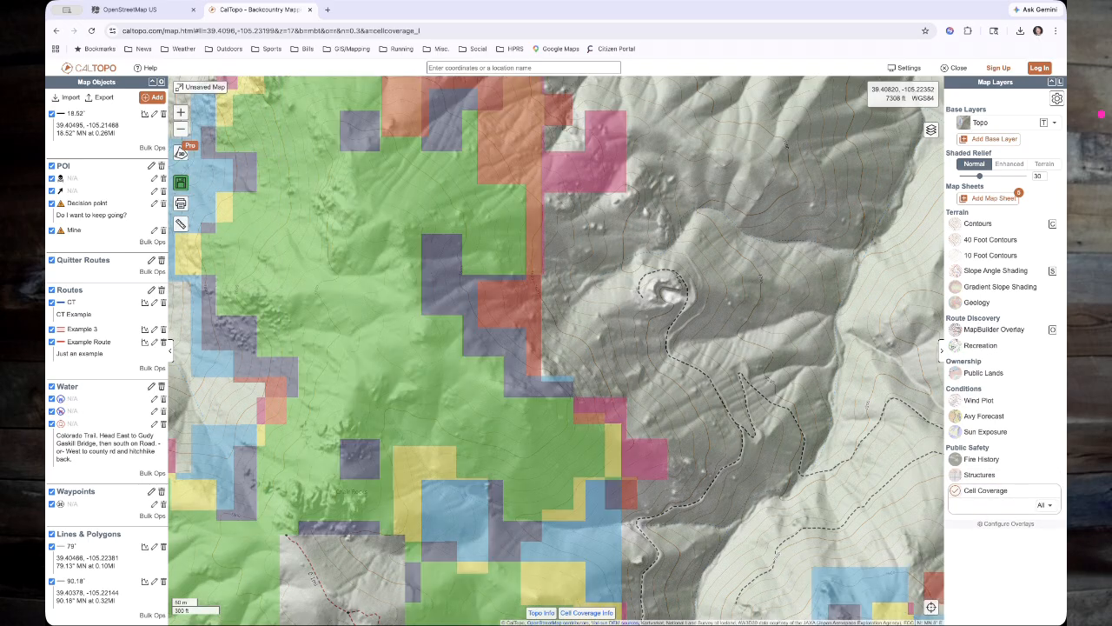
pyautogui.scroll(-2, 752, 365)
pyautogui.scroll(1, 751, 365)
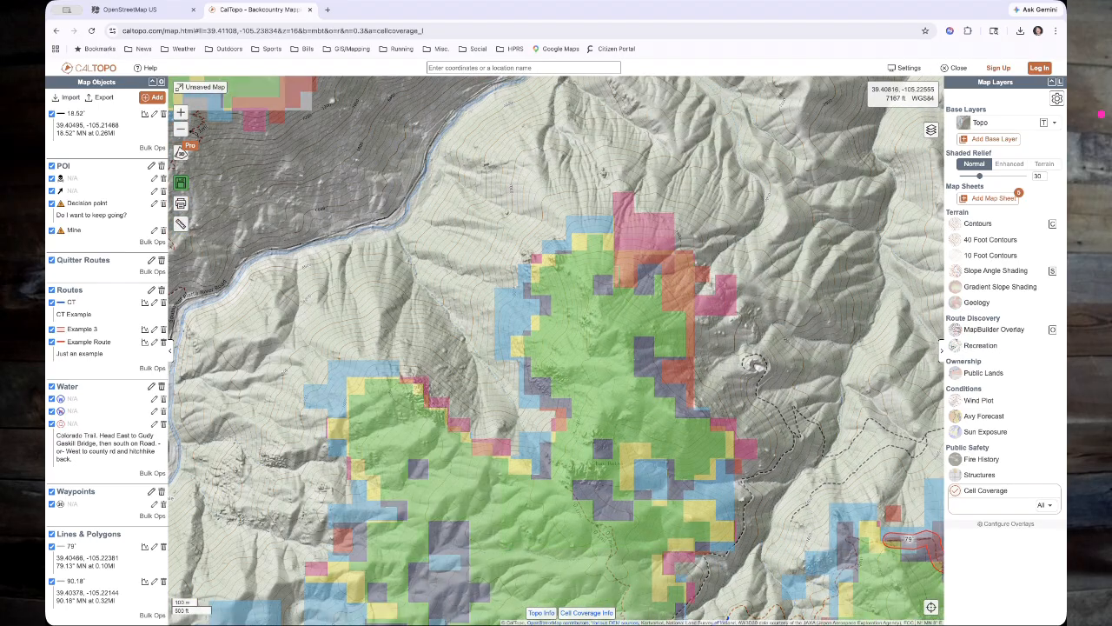
pyautogui.scroll(-1, 730, 424)
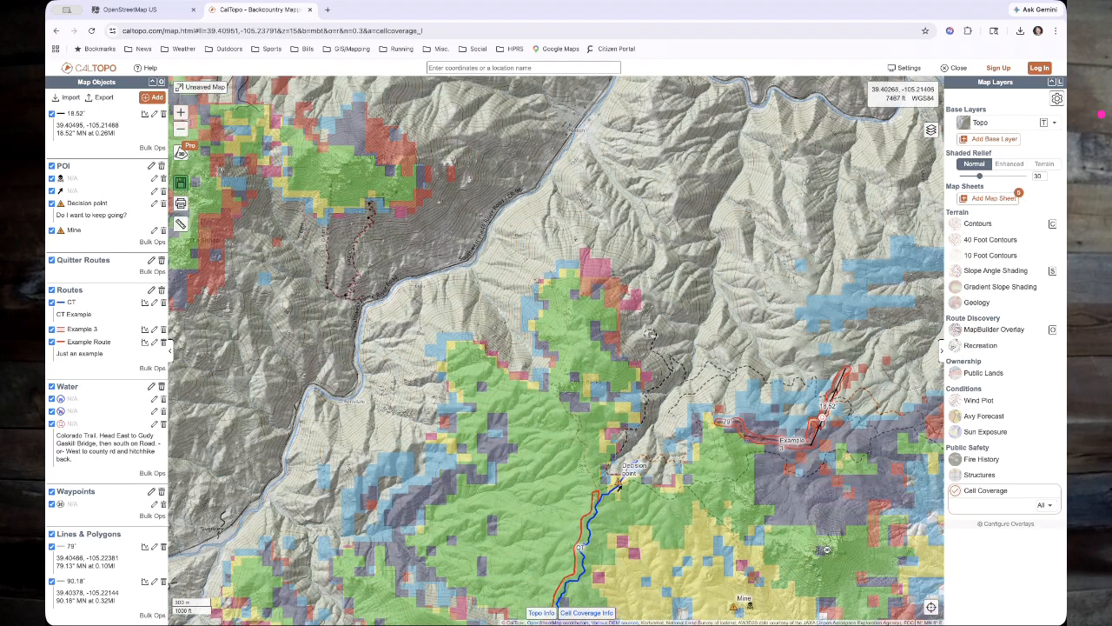
pyautogui.click(586, 613)
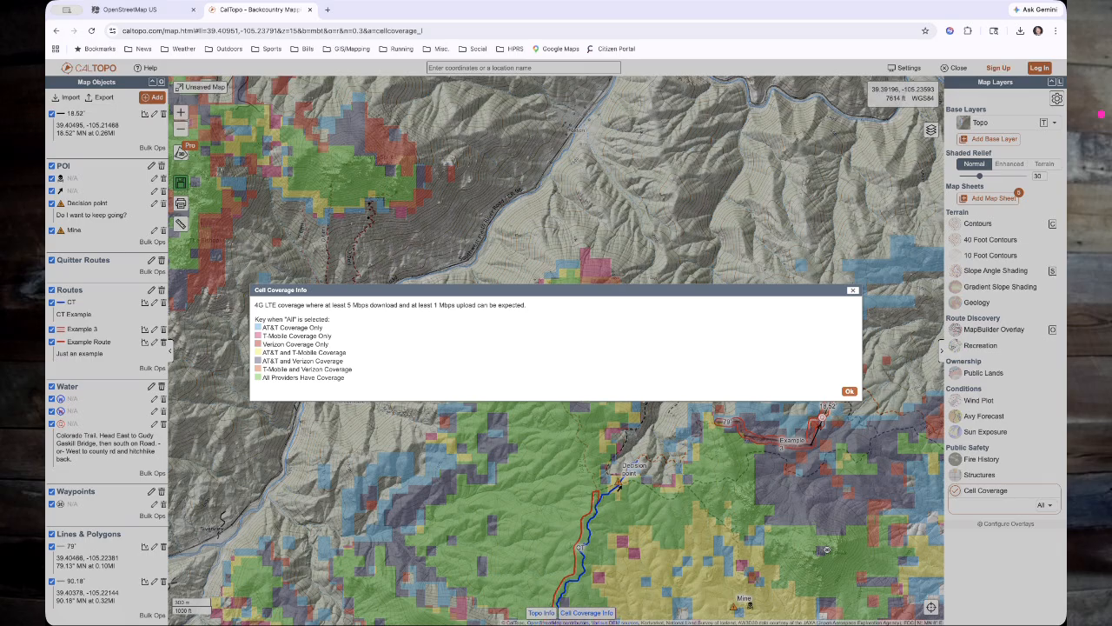
pyautogui.click(850, 392)
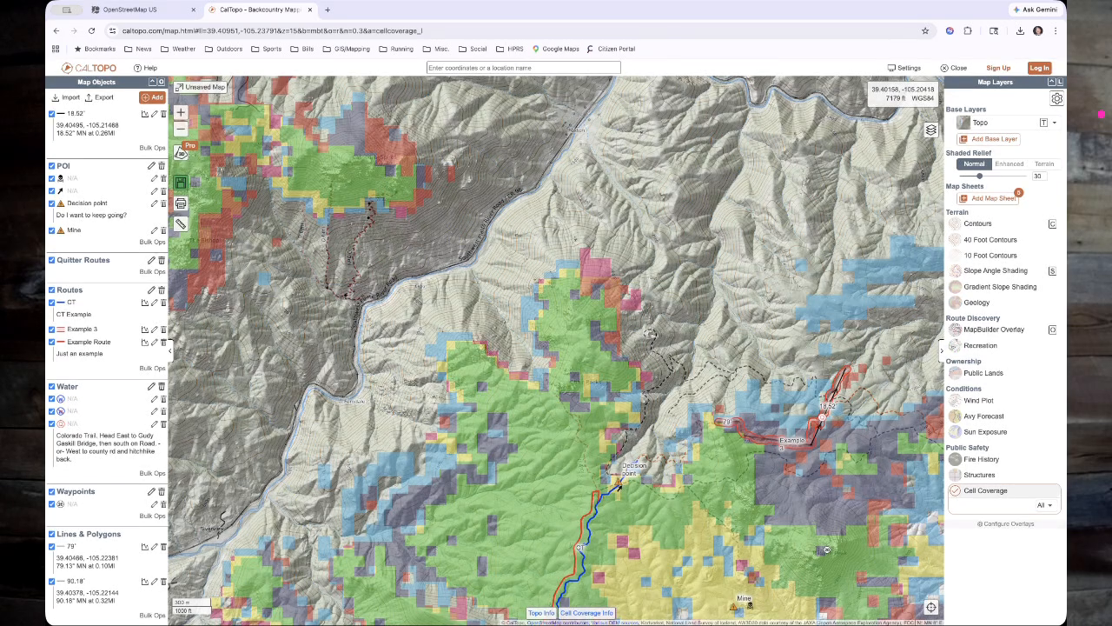
# - Limit Cell Coverage to Verizon and view the coverage along the CT route and in the surrounding region
pyautogui.click(1045, 505)
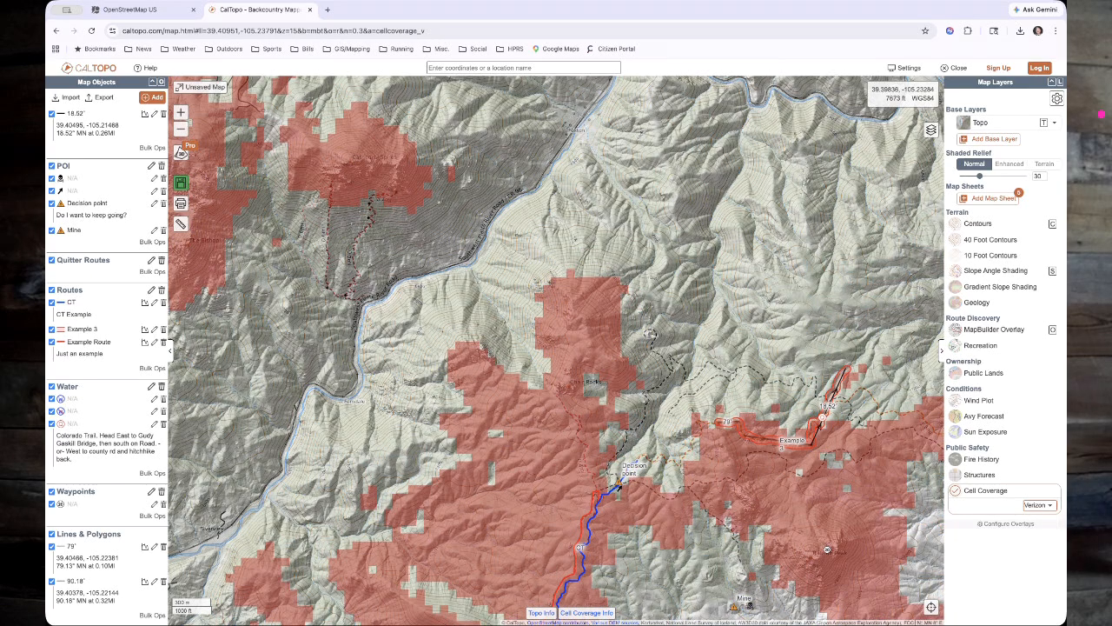
pyautogui.scroll(-2, 739, 530)
pyautogui.moveTo(744, 604); pyautogui.dragTo(601, 481)
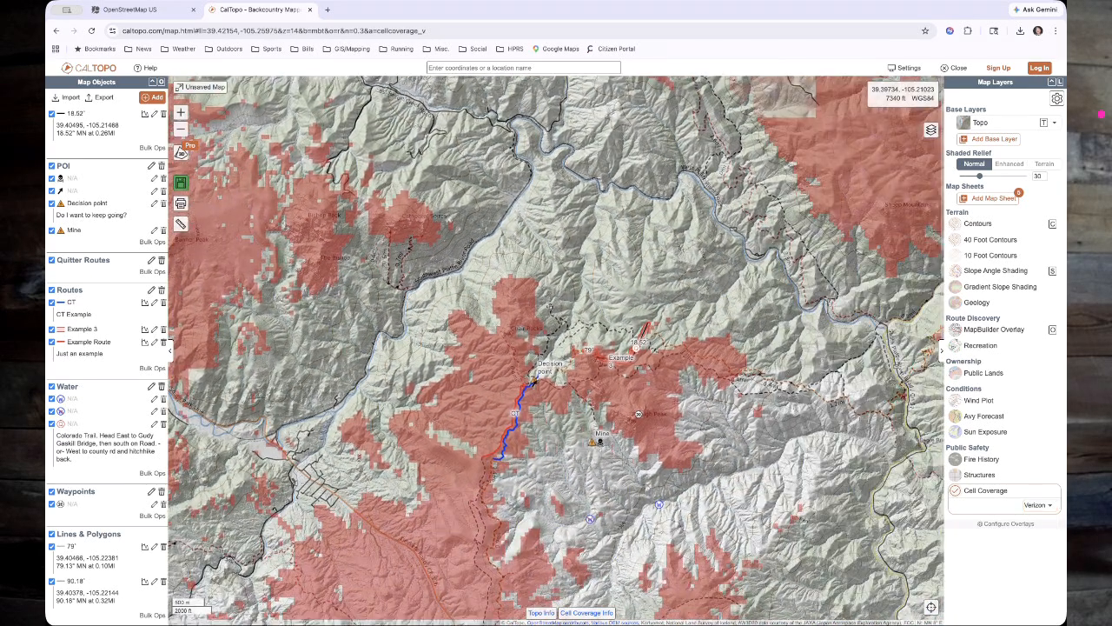
pyautogui.scroll(-2, 706, 236)
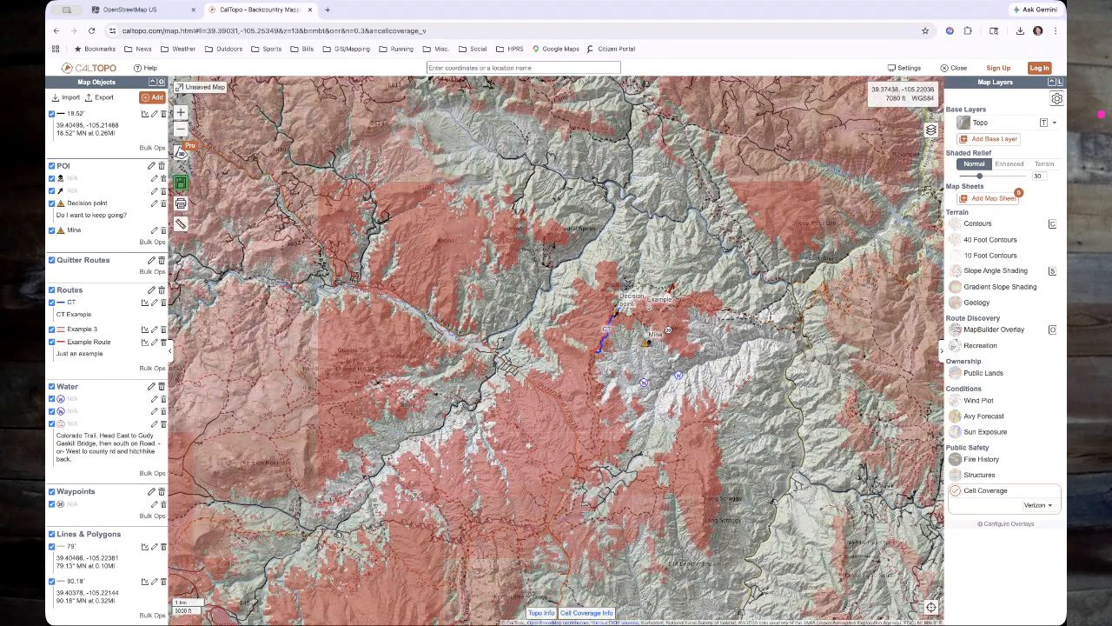
pyautogui.moveTo(789, 403); pyautogui.dragTo(611, 386)
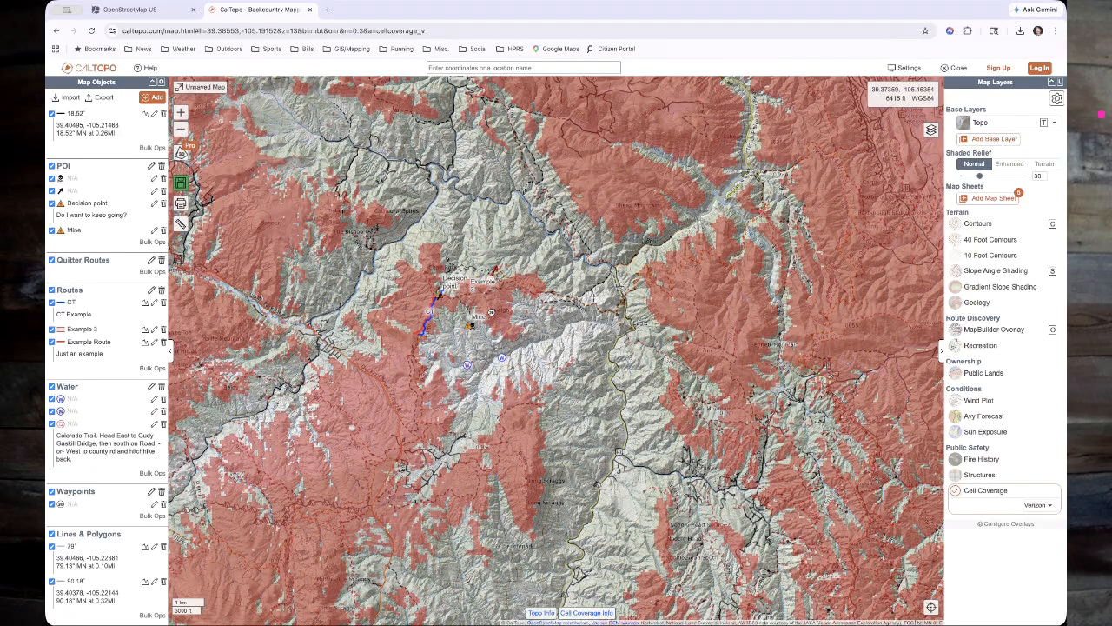
pyautogui.scroll(1, 476, 360)
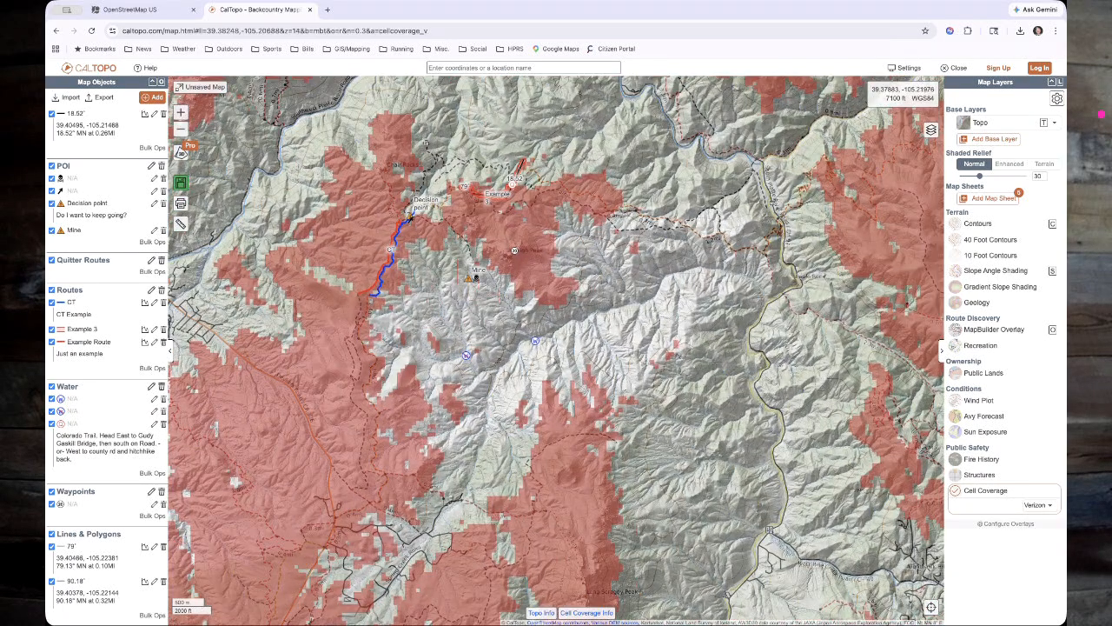
pyautogui.moveTo(419, 310); pyautogui.dragTo(551, 406)
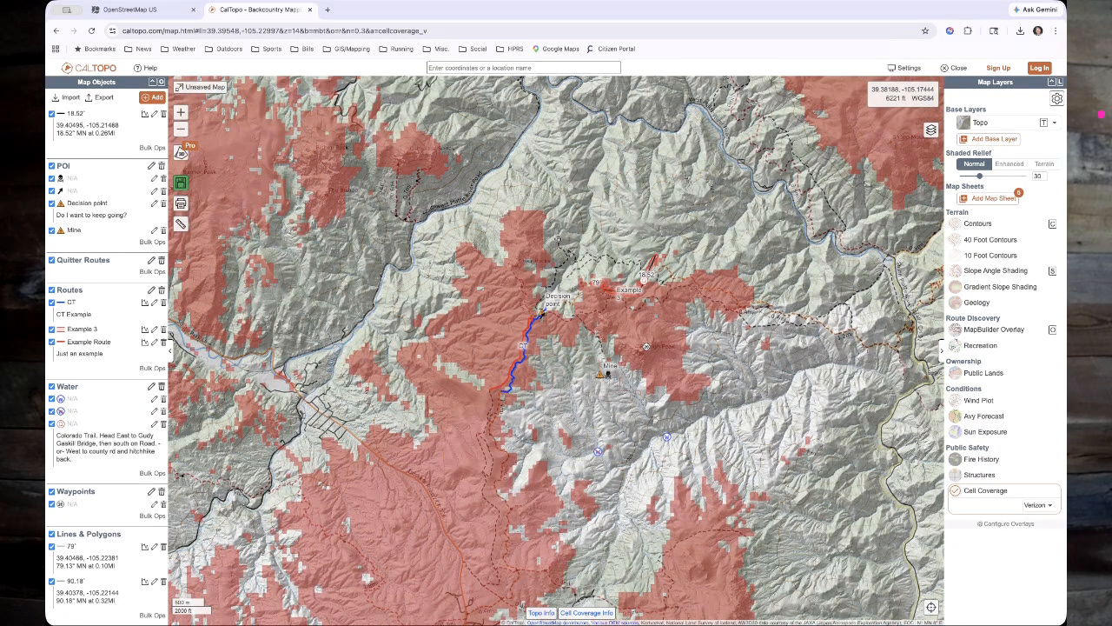
# - Replace the Cell Coverage overlay with Slope Angle Shading and view the river canyon and ridges east of the routes
pyautogui.click(986, 491)
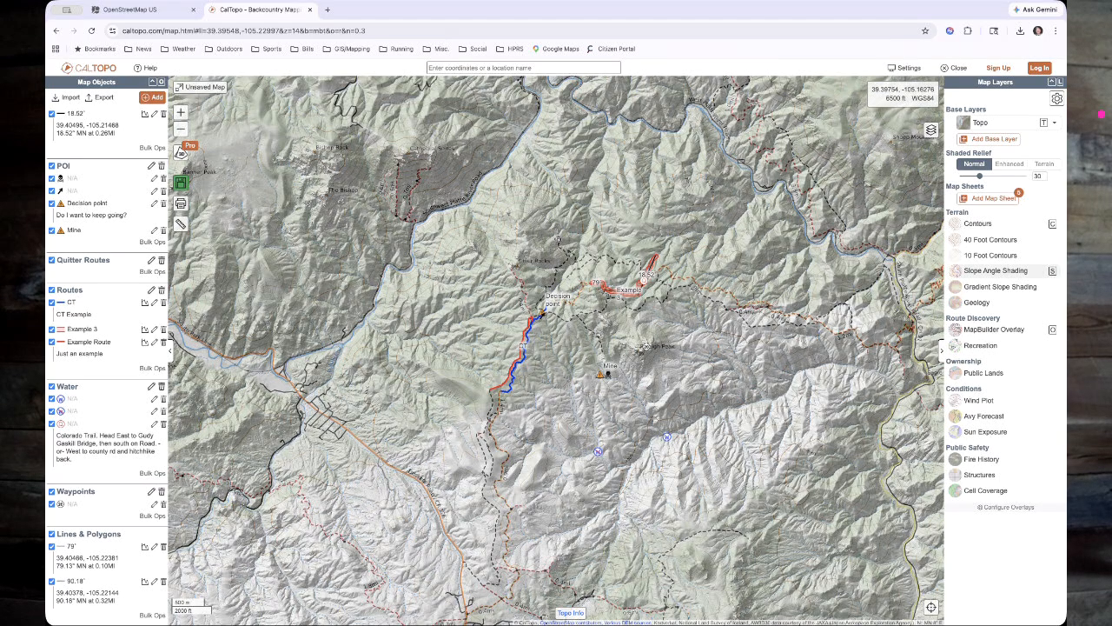
pyautogui.click(995, 270)
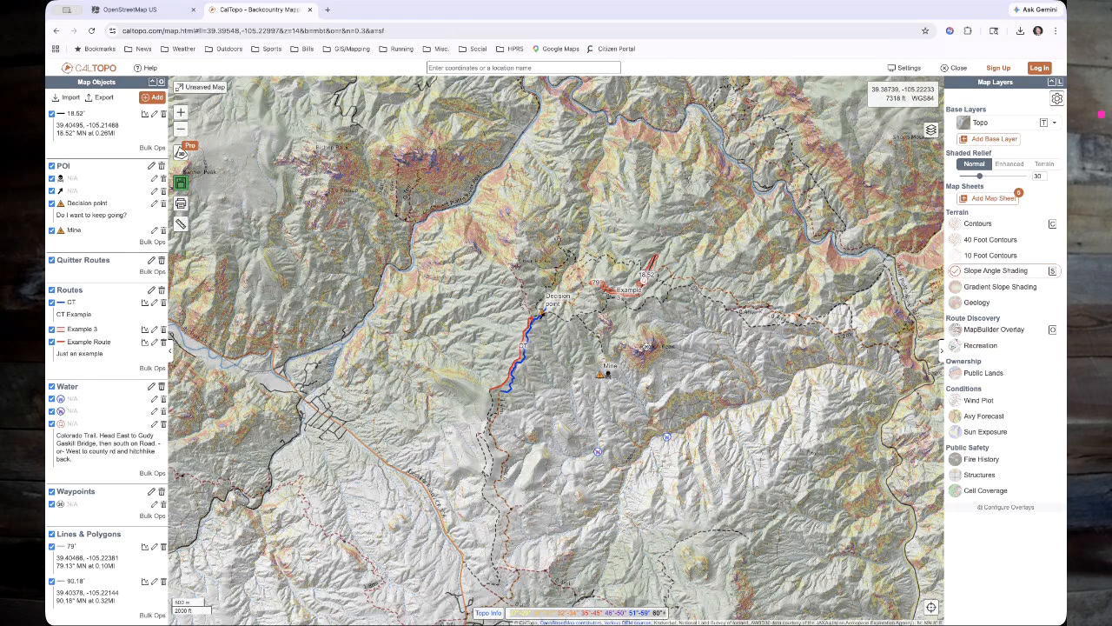
pyautogui.moveTo(853, 346); pyautogui.dragTo(520, 375)
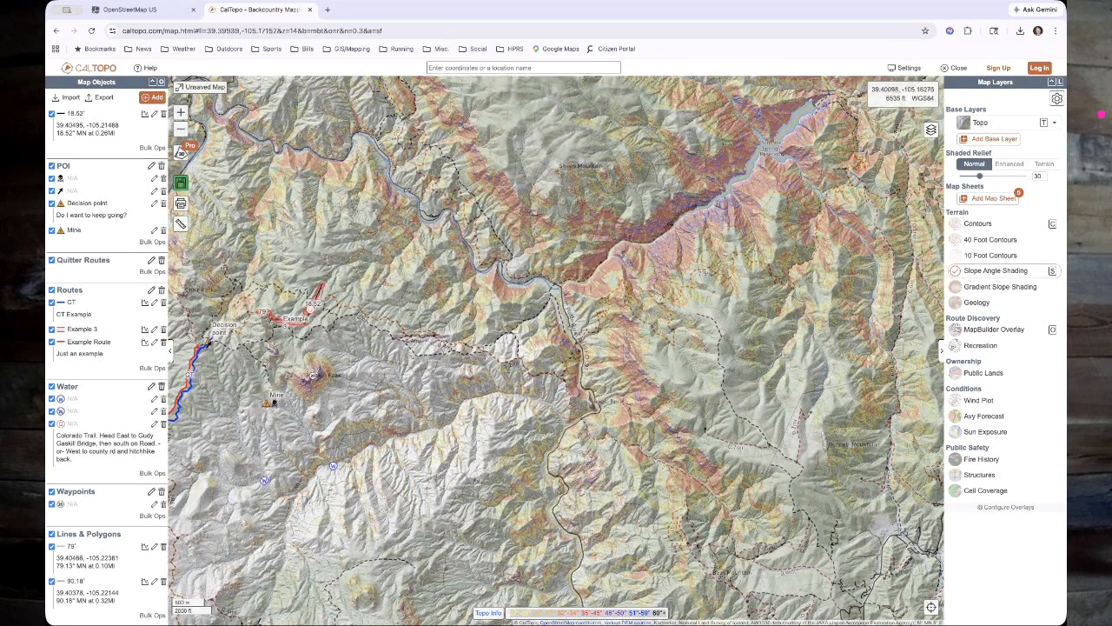
pyautogui.moveTo(778, 214); pyautogui.dragTo(657, 224)
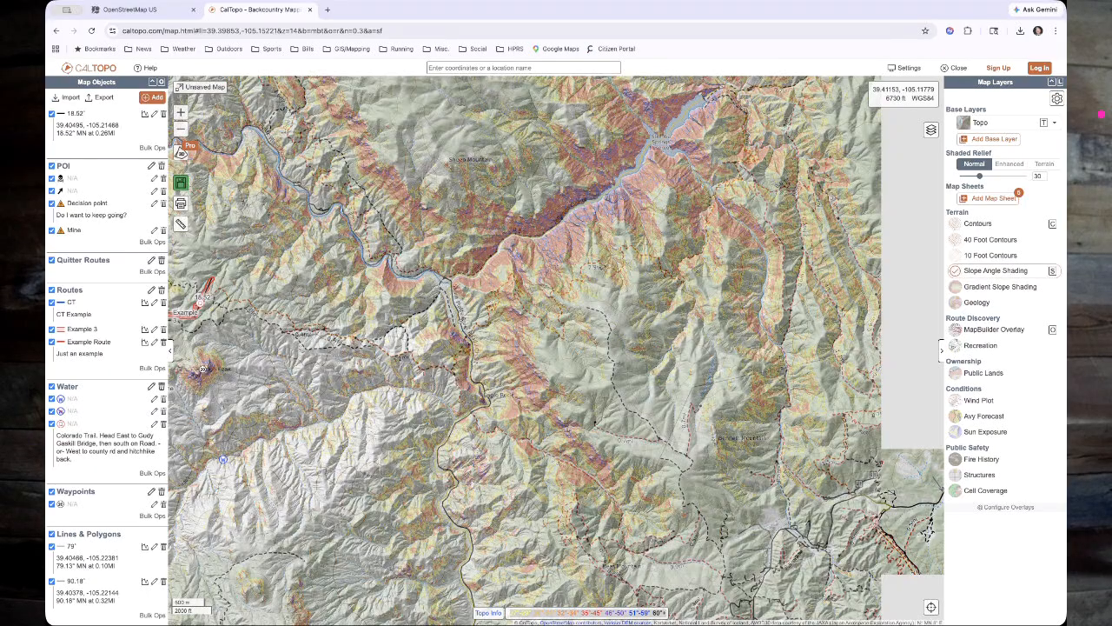
# - Examine the slope angle shading on the ridges and drainages south and east of the reservoir
pyautogui.scroll(1, 711, 291)
pyautogui.scroll(1, 662, 394)
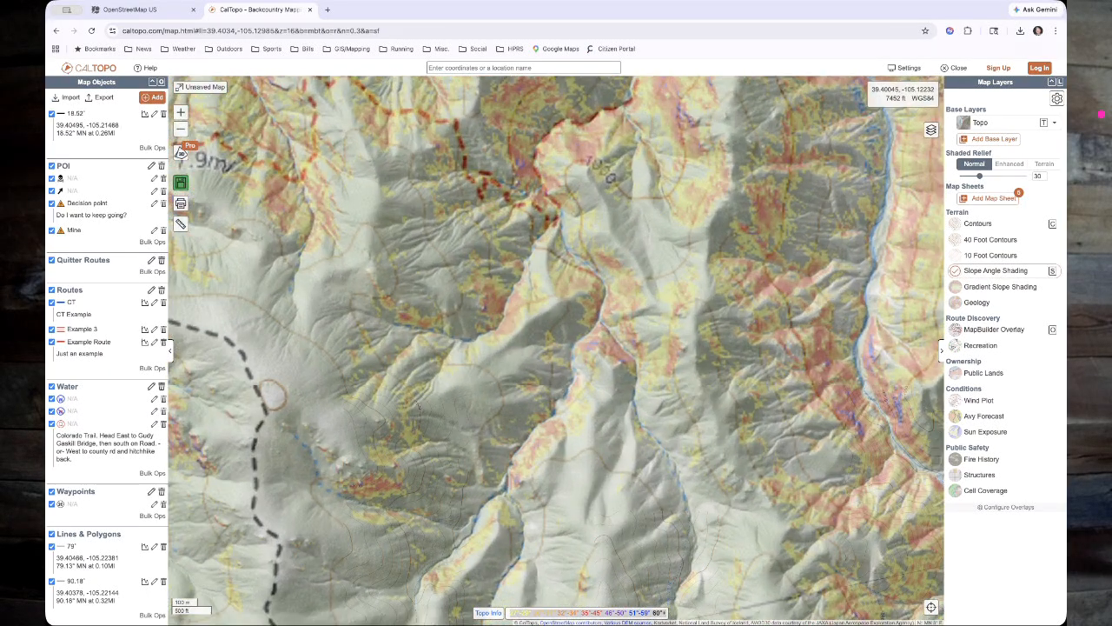
pyautogui.moveTo(713, 428); pyautogui.dragTo(642, 284)
pyautogui.scroll(-1, 678, 296)
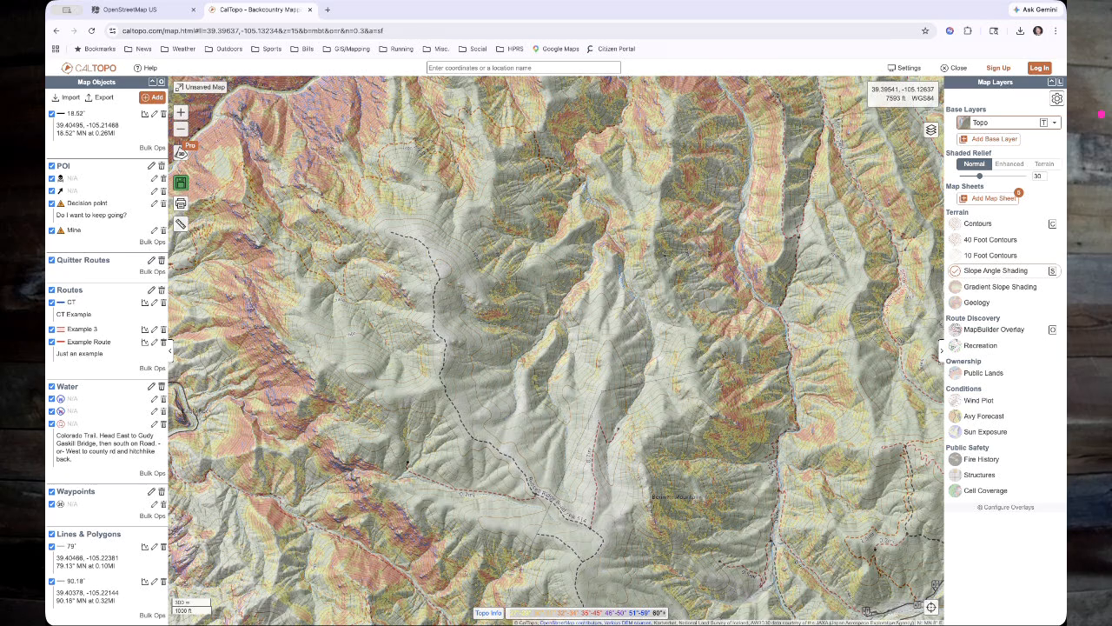
pyautogui.moveTo(715, 512); pyautogui.dragTo(624, 399)
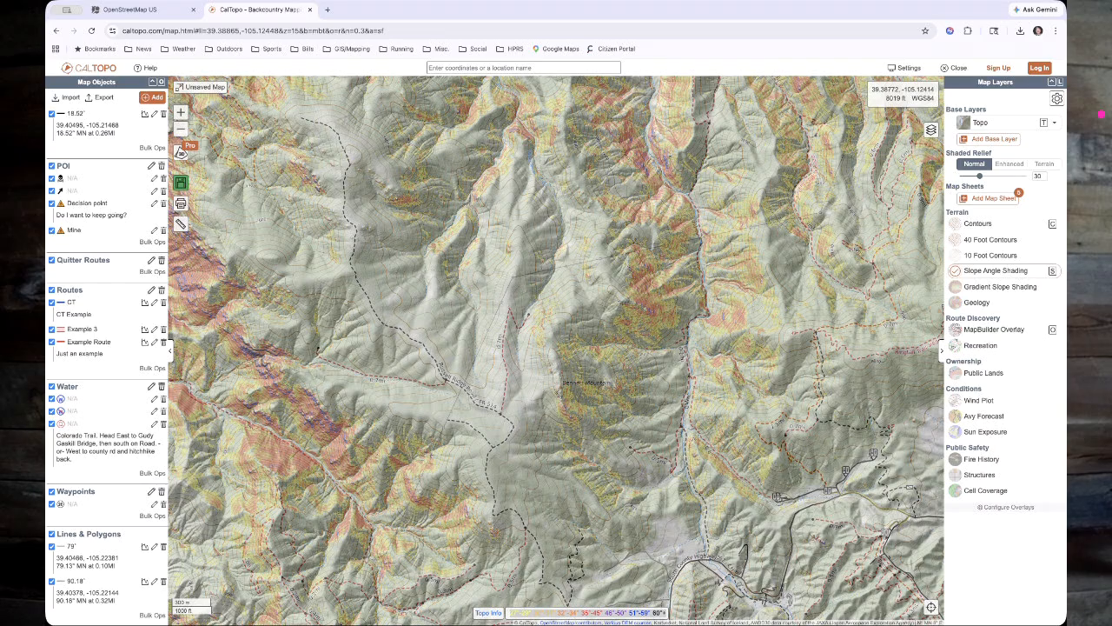
pyautogui.moveTo(598, 245); pyautogui.dragTo(604, 465)
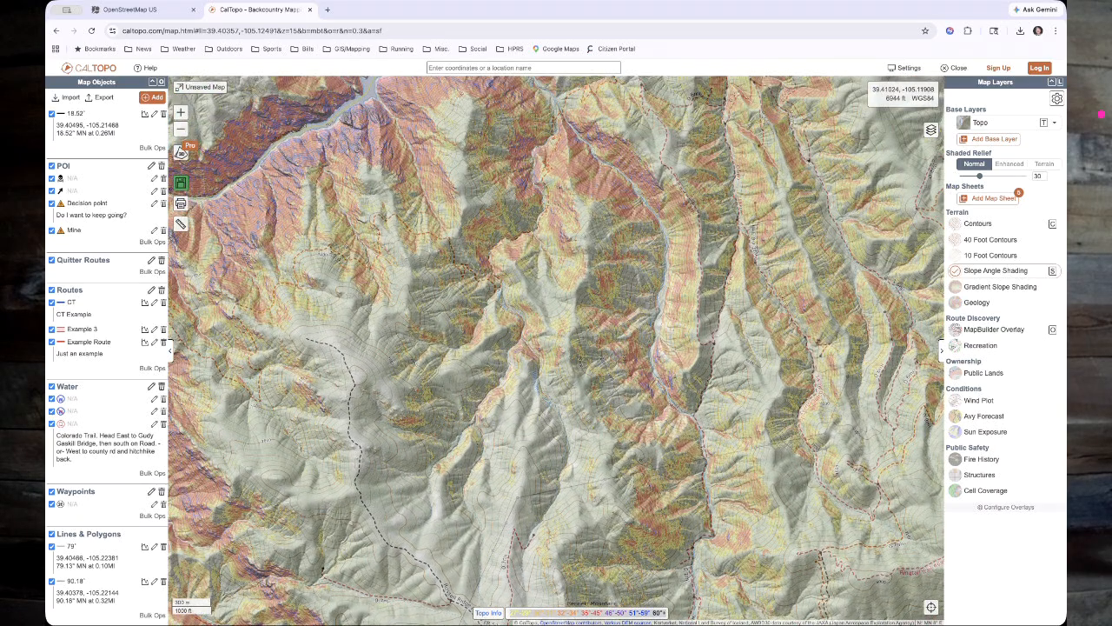
pyautogui.scroll(2, 615, 263)
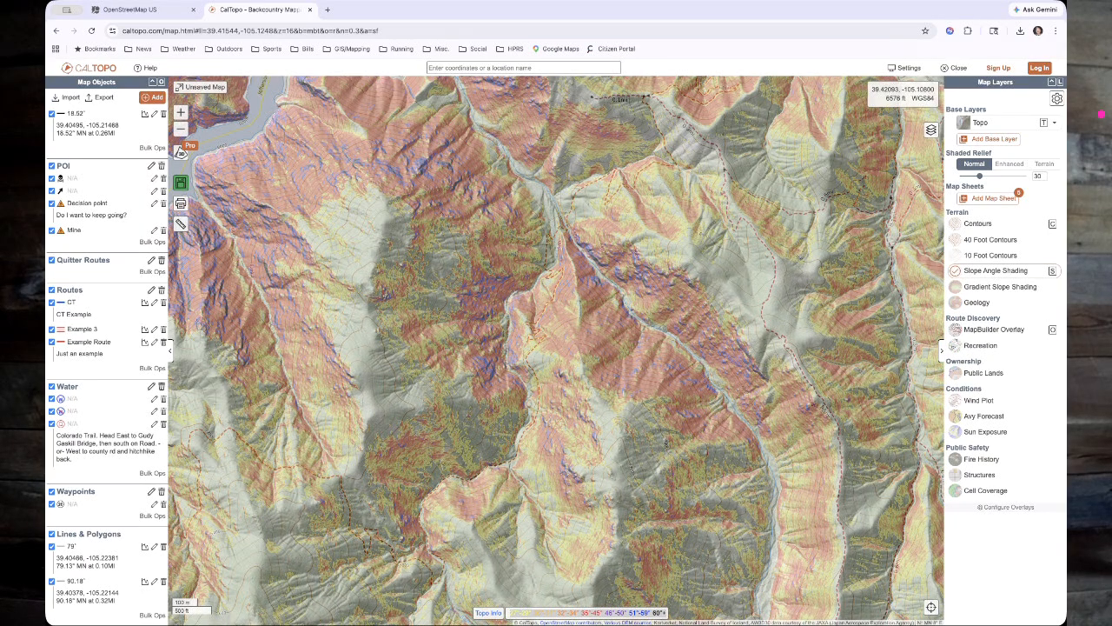
# - Hide Slope Angle Shading to inspect the ridge southeast of the reservoir on plain Topo, and turn the shading back on
pyautogui.click(995, 270)
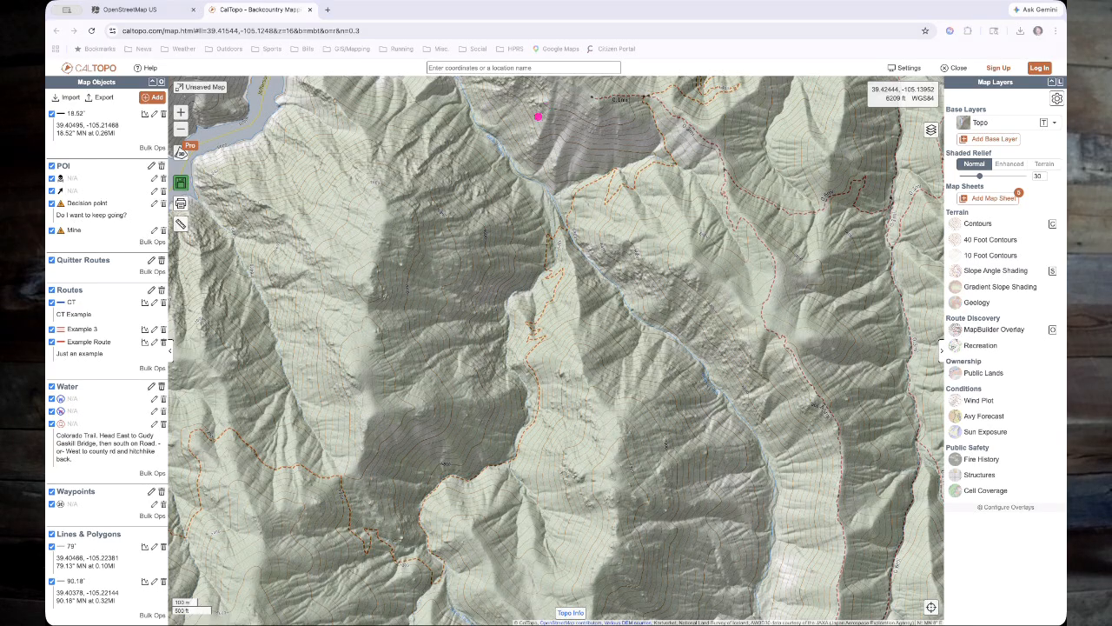
pyautogui.moveTo(613, 179)
pyautogui.mouseDown()
pyautogui.moveTo(544, 293)
pyautogui.moveTo(510, 475)
pyautogui.moveTo(423, 499)
pyautogui.mouseUp()
pyautogui.click(991, 271)
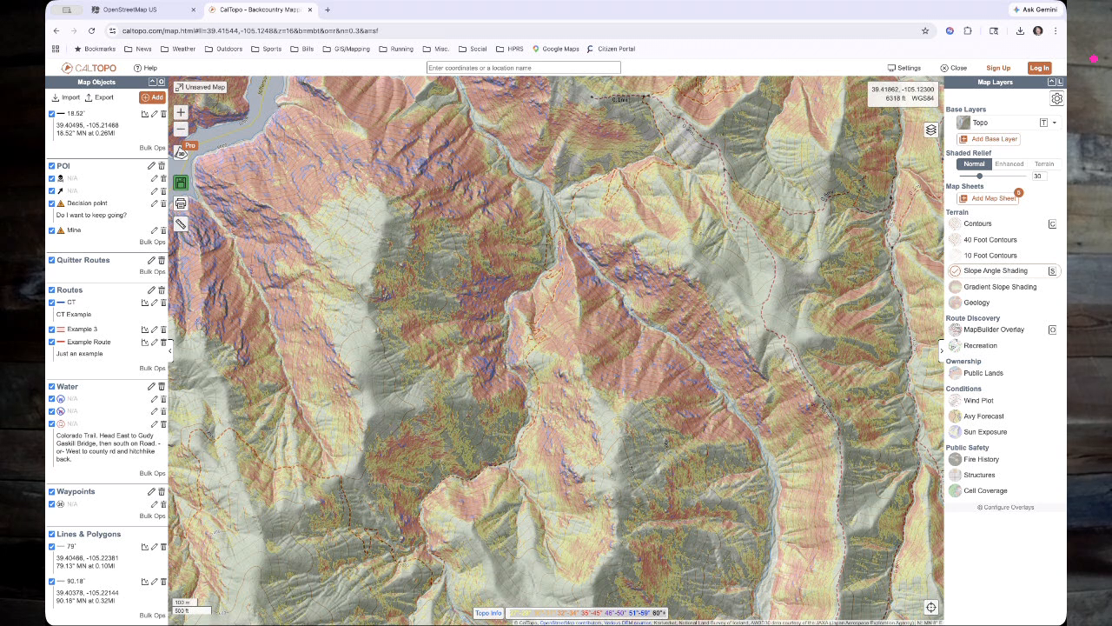
# - Examine the slope angles up close, following the ridge crest south from the creek junction and the drainages on both sides
pyautogui.scroll(1, 584, 231)
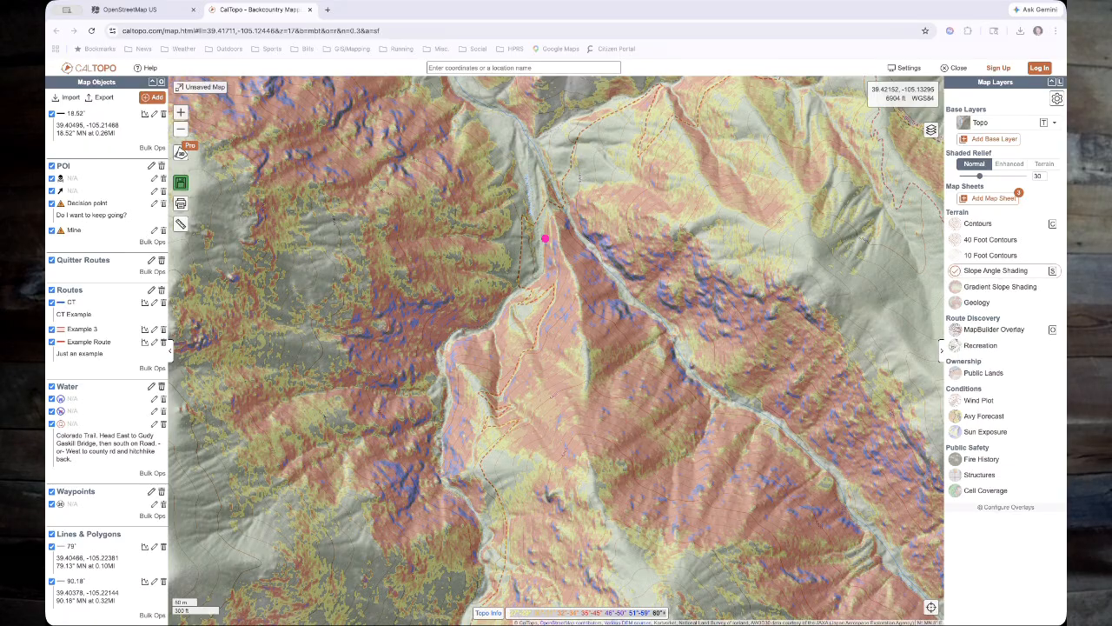
pyautogui.moveTo(551, 206); pyautogui.dragTo(590, 402)
pyautogui.moveTo(555, 225)
pyautogui.mouseDown()
pyautogui.moveTo(587, 357)
pyautogui.moveTo(585, 452)
pyautogui.moveTo(652, 581)
pyautogui.mouseUp()
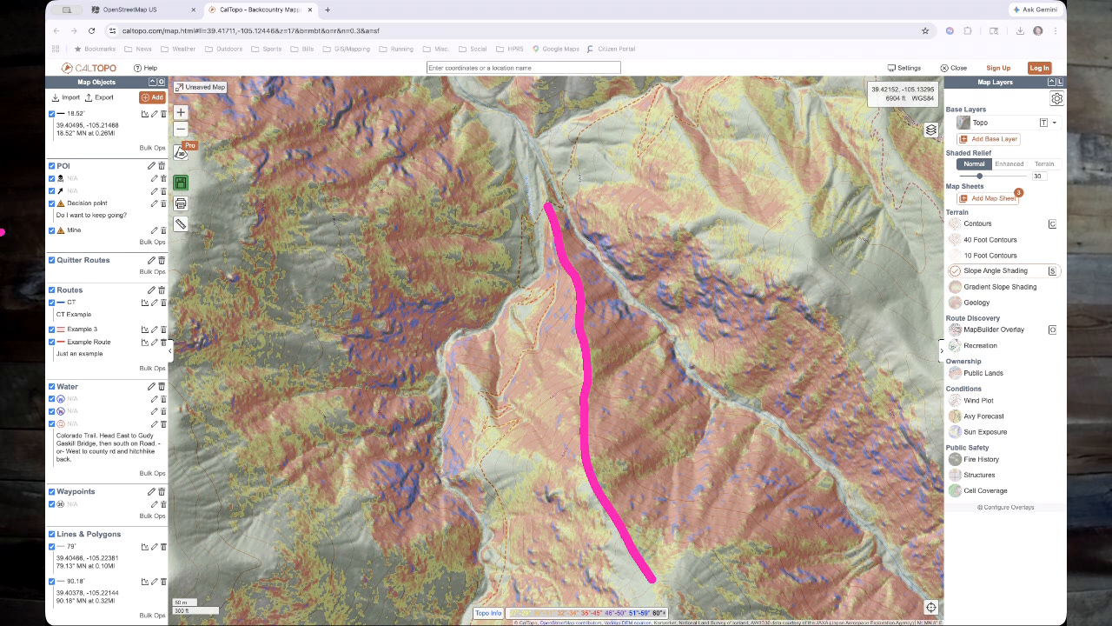
pyautogui.click(1, 232)
pyautogui.moveTo(557, 215)
pyautogui.mouseDown()
pyautogui.moveTo(556, 285)
pyautogui.moveTo(539, 329)
pyautogui.moveTo(497, 392)
pyautogui.moveTo(483, 393)
pyautogui.mouseUp()
pyautogui.click(1, 237)
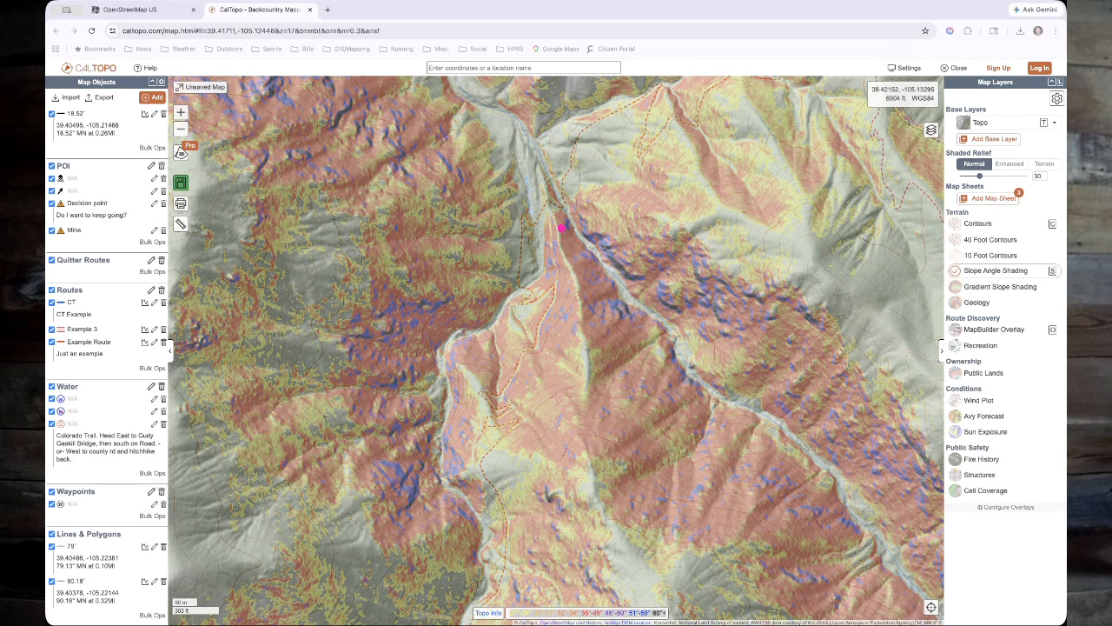
pyautogui.moveTo(551, 214); pyautogui.dragTo(558, 280)
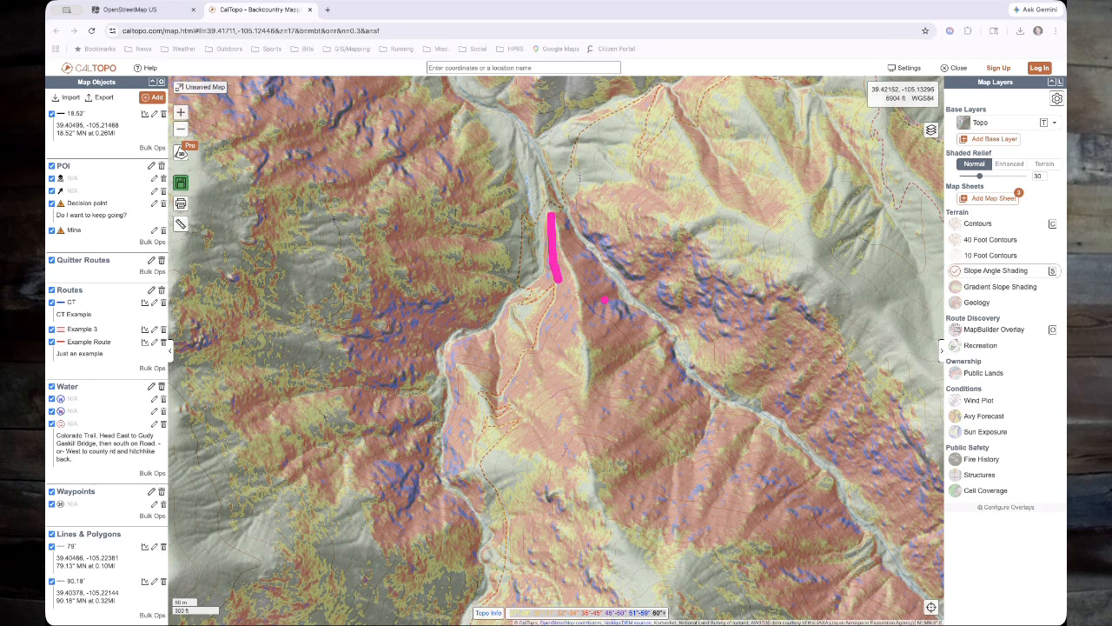
pyautogui.moveTo(565, 204)
pyautogui.mouseDown()
pyautogui.moveTo(516, 235)
pyautogui.moveTo(525, 308)
pyautogui.moveTo(555, 294)
pyautogui.moveTo(511, 376)
pyautogui.mouseUp()
pyautogui.moveTo(564, 208)
pyautogui.mouseDown()
pyautogui.moveTo(699, 382)
pyautogui.moveTo(787, 431)
pyautogui.moveTo(887, 547)
pyautogui.mouseUp()
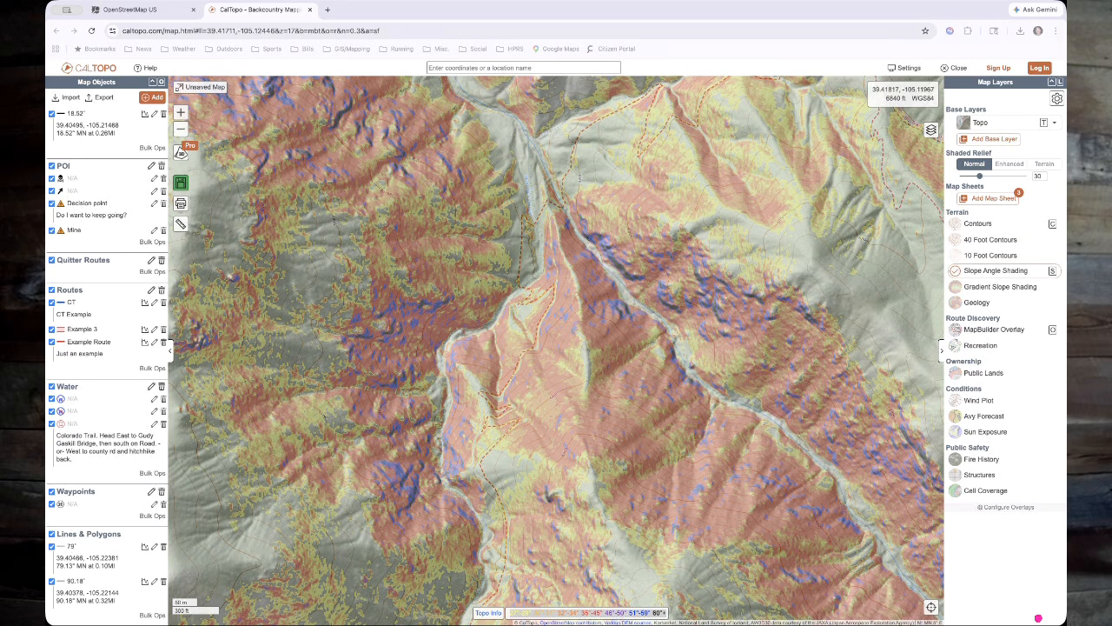
# - Add a marker with the black dot symbol farther south on the ridge crest, at 39.40665, -105.12322
pyautogui.moveTo(779, 478); pyautogui.dragTo(744, 395)
pyautogui.moveTo(655, 596); pyautogui.dragTo(682, 451)
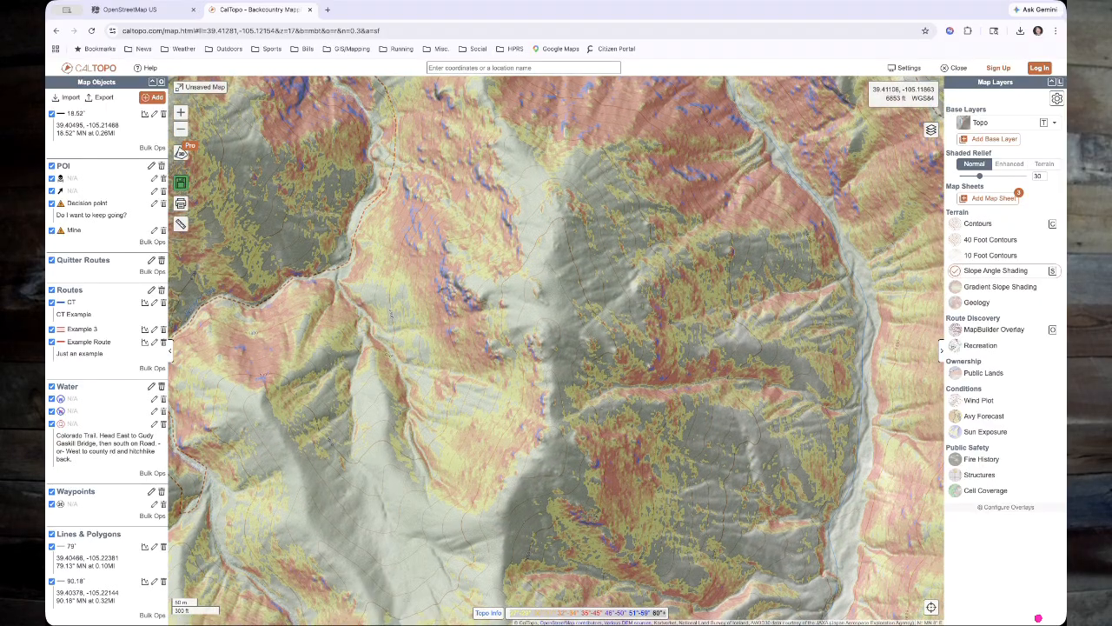
pyautogui.moveTo(646, 254); pyautogui.dragTo(674, 322)
pyautogui.scroll(-2, 643, 335)
pyautogui.moveTo(582, 490); pyautogui.dragTo(580, 324)
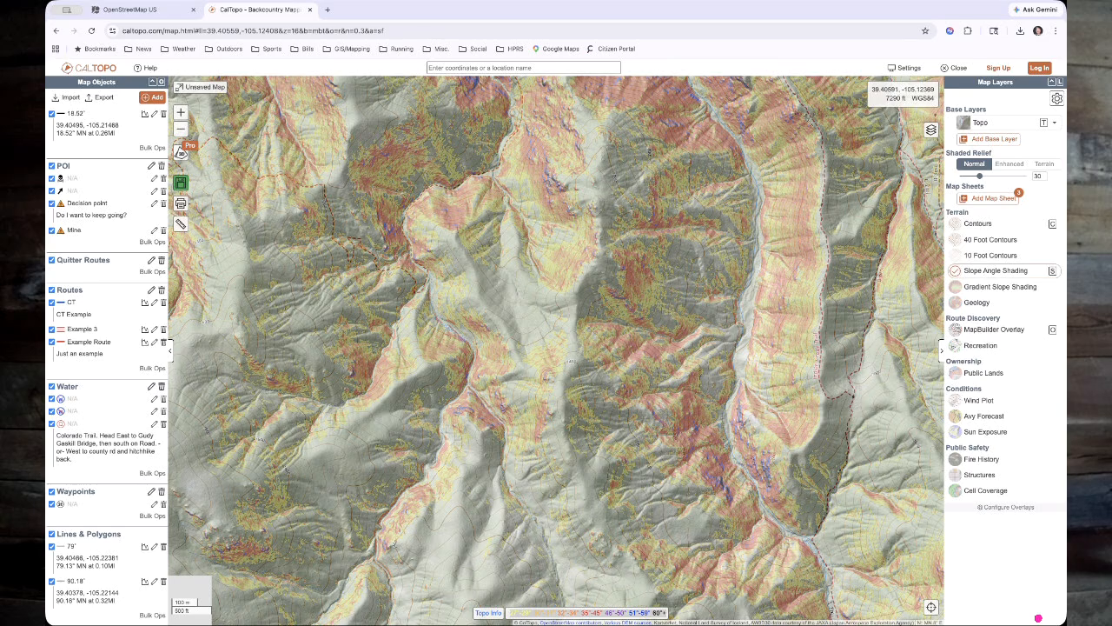
pyautogui.click(153, 97)
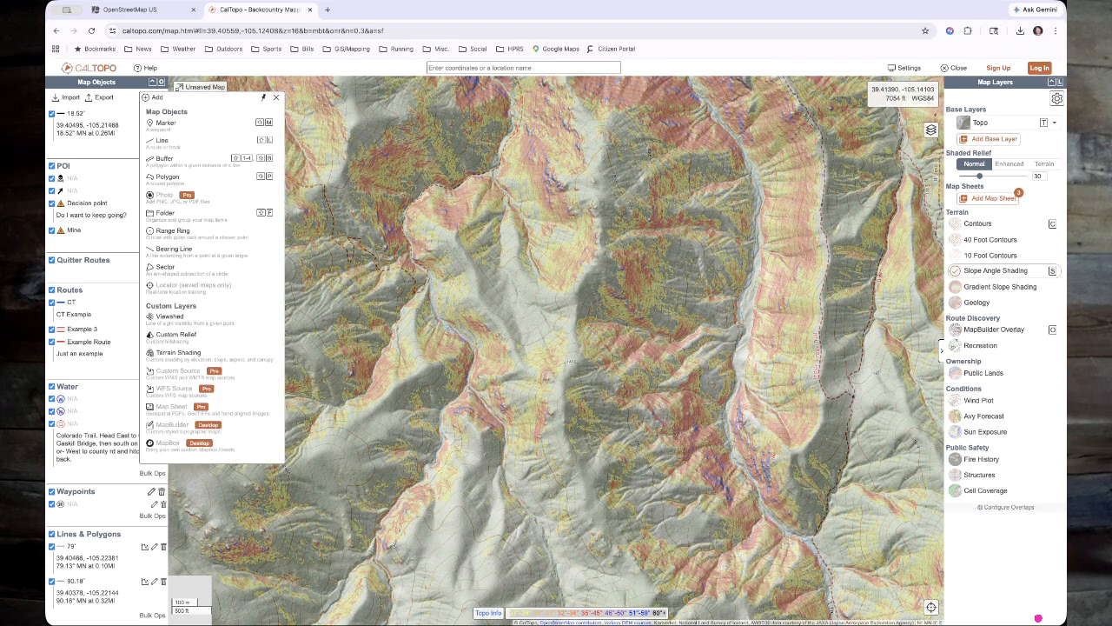
pyautogui.click(169, 121)
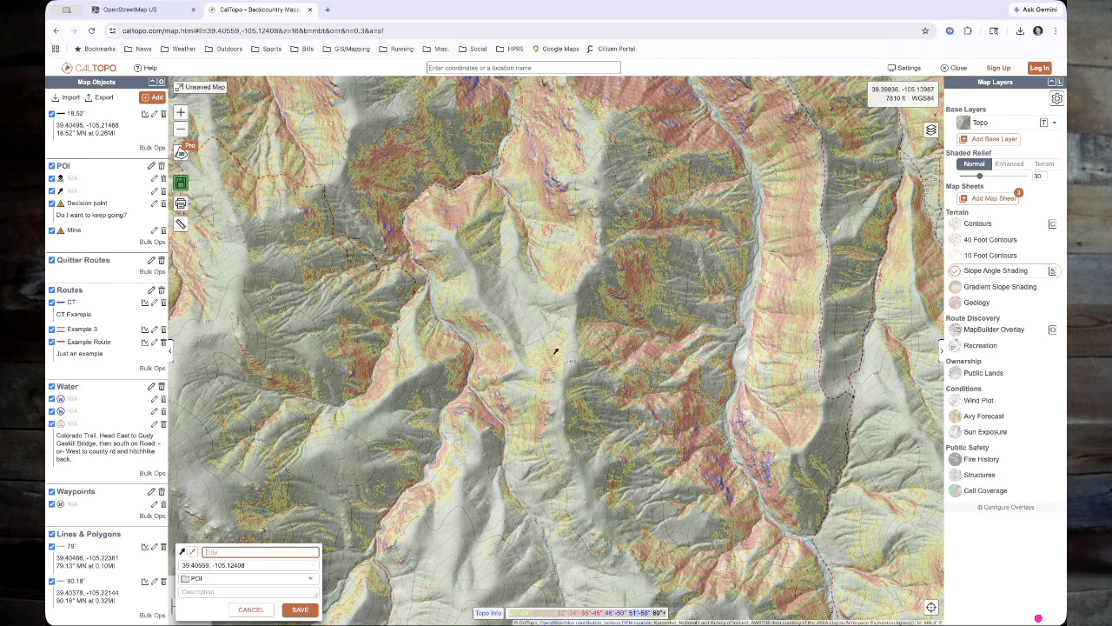
pyautogui.click(185, 551)
pyautogui.click(451, 200)
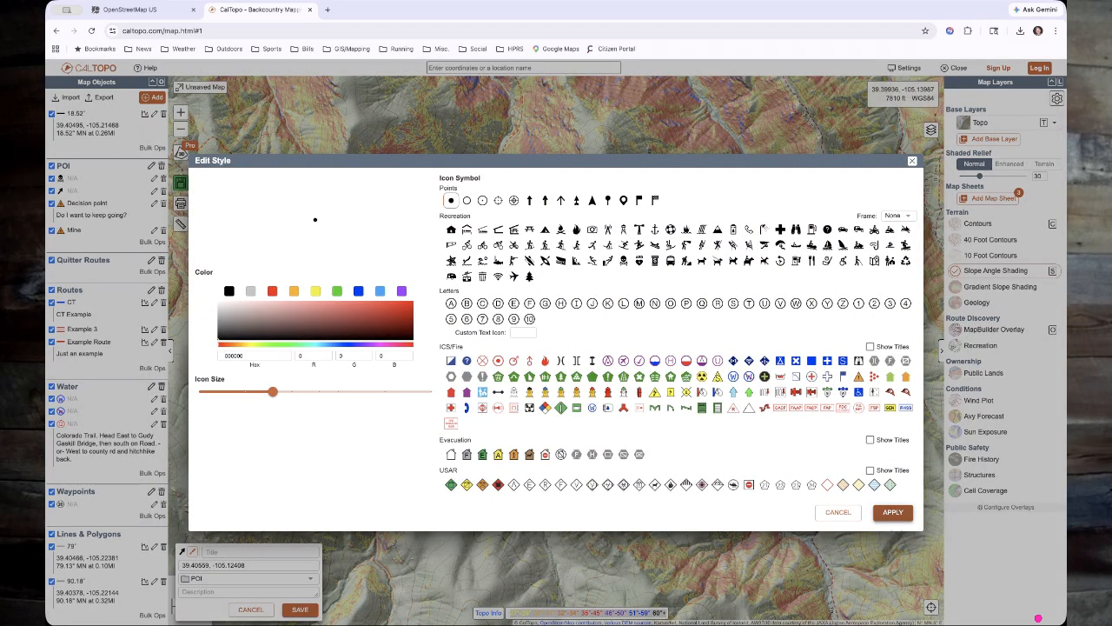
pyautogui.click(893, 512)
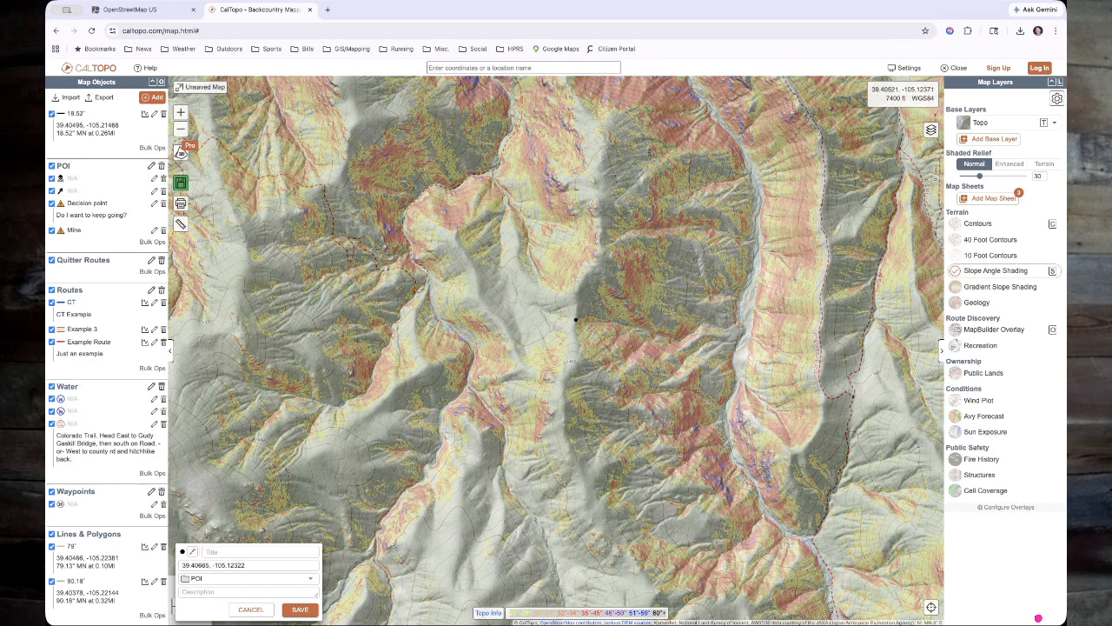
pyautogui.moveTo(565, 377)
pyautogui.mouseDown()
pyautogui.moveTo(548, 128)
pyautogui.moveTo(576, 8)
pyautogui.mouseUp()
# - Follow the slope shading from the eastern creek up the side drainage to the dot marker on the ridge
pyautogui.moveTo(535, 128); pyautogui.dragTo(554, 335)
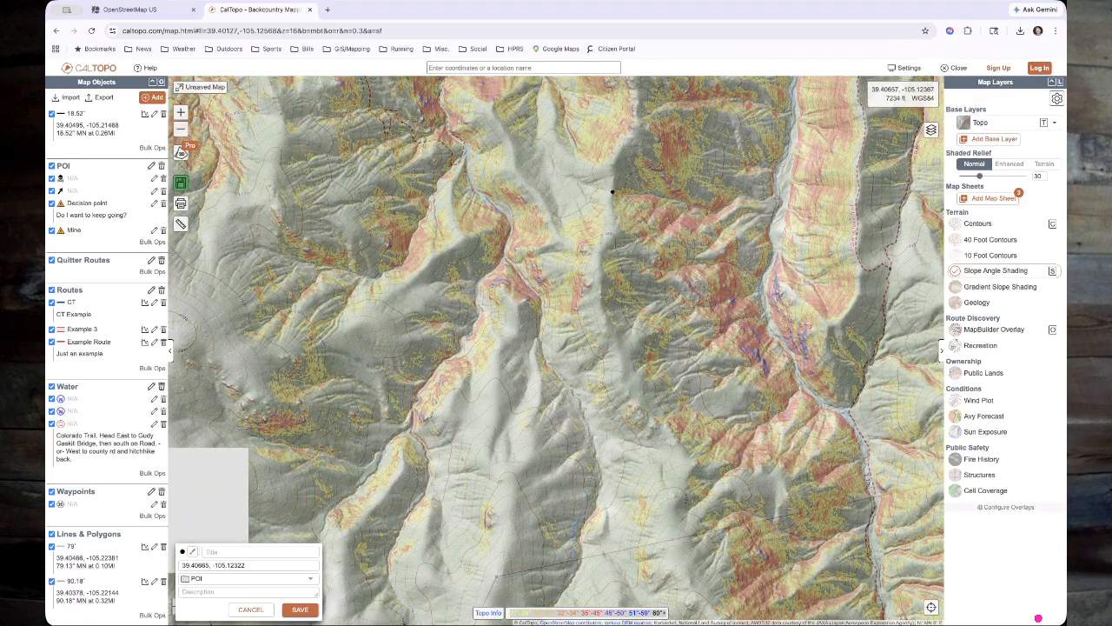
pyautogui.moveTo(588, 182); pyautogui.dragTo(535, 276)
pyautogui.scroll(1, 559, 282)
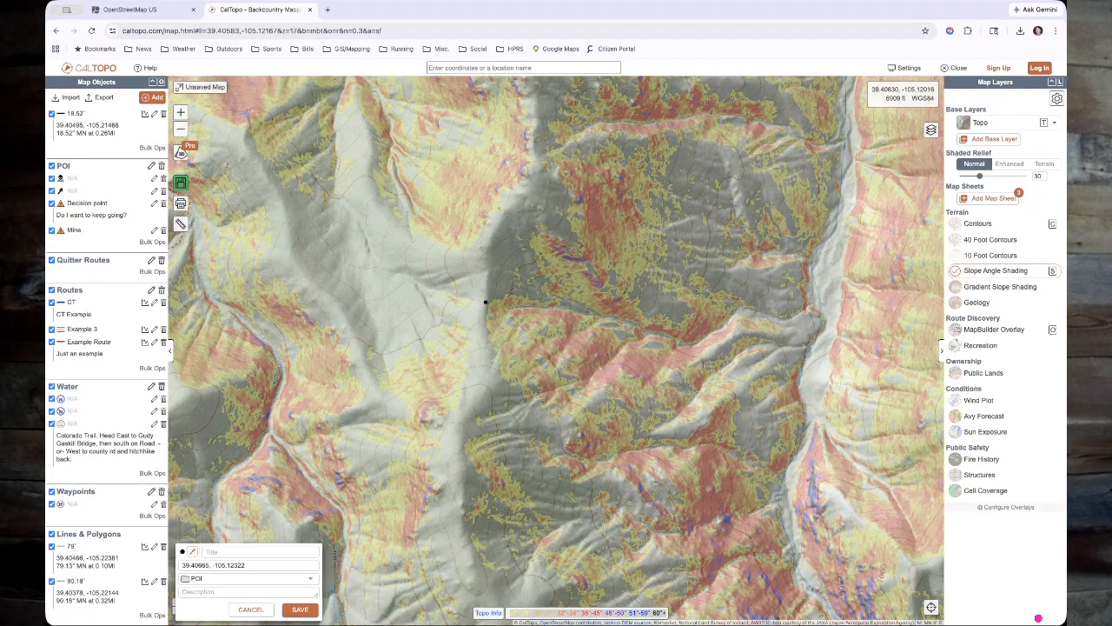
pyautogui.moveTo(672, 352); pyautogui.dragTo(612, 322)
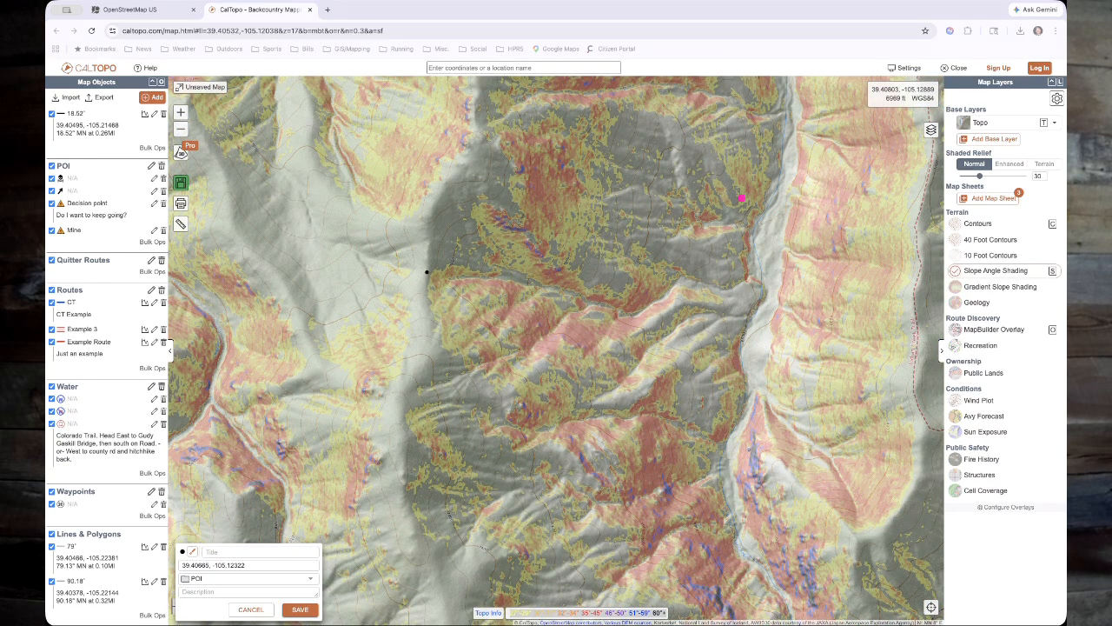
pyautogui.moveTo(788, 84)
pyautogui.mouseDown()
pyautogui.moveTo(791, 125)
pyautogui.moveTo(752, 286)
pyautogui.moveTo(768, 288)
pyautogui.moveTo(670, 280)
pyautogui.moveTo(637, 309)
pyautogui.moveTo(432, 272)
pyautogui.mouseUp()
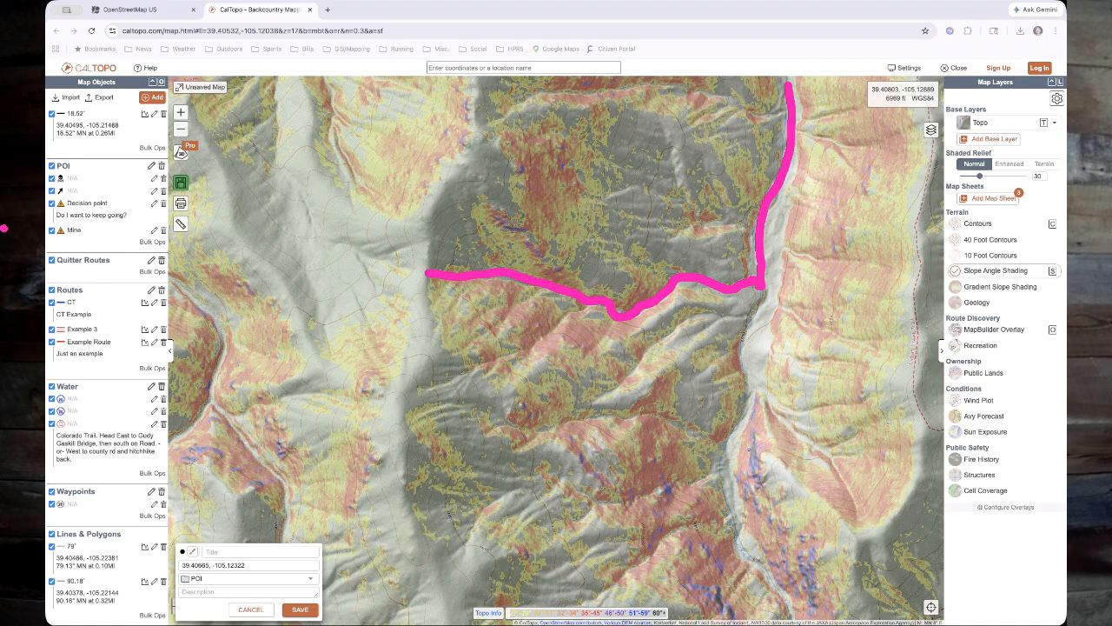
pyautogui.press('Escape')
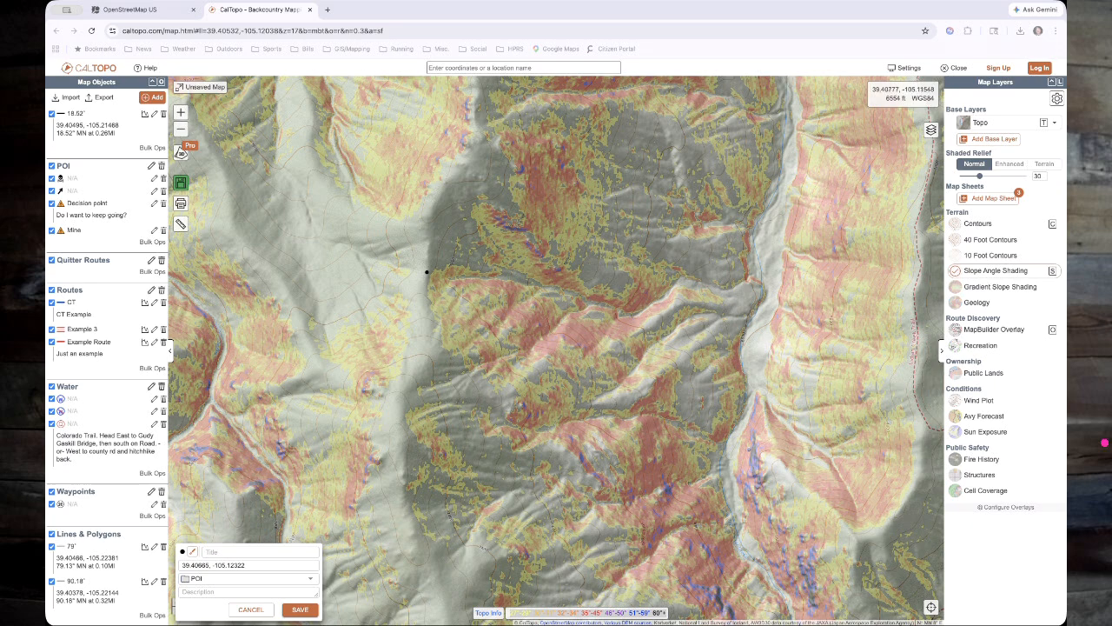
# - Zoom in on the side drainage and check the slope angles along its course up to the dot marker
pyautogui.scroll(3, 567, 304)
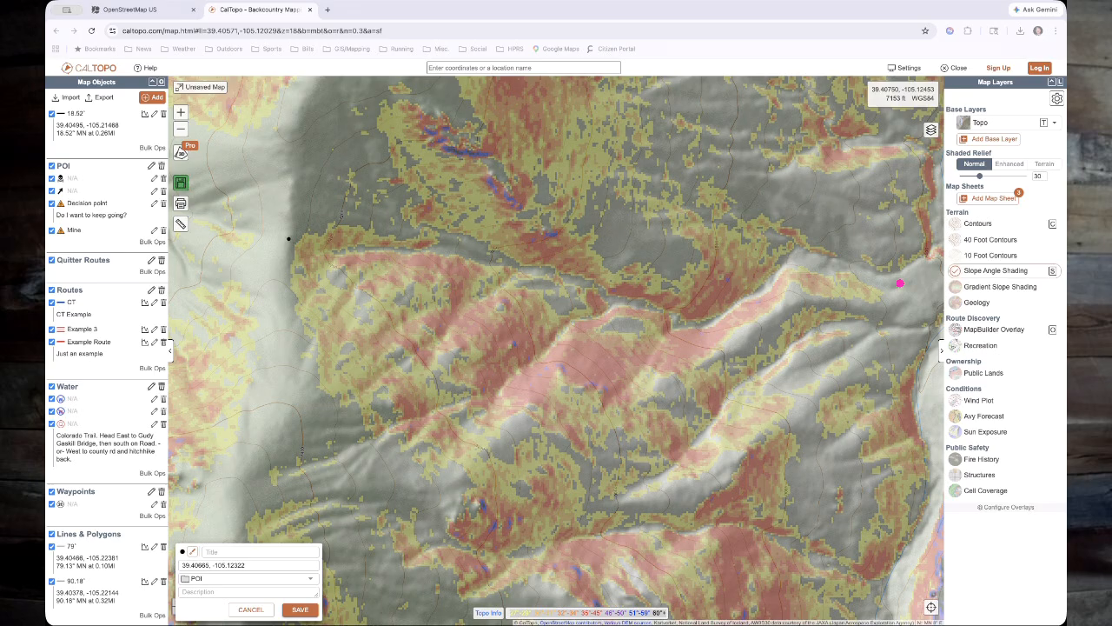
pyautogui.moveTo(929, 257)
pyautogui.mouseDown()
pyautogui.moveTo(889, 271)
pyautogui.moveTo(831, 255)
pyautogui.moveTo(783, 267)
pyautogui.moveTo(708, 315)
pyautogui.moveTo(665, 315)
pyautogui.moveTo(484, 255)
pyautogui.moveTo(287, 240)
pyautogui.mouseUp()
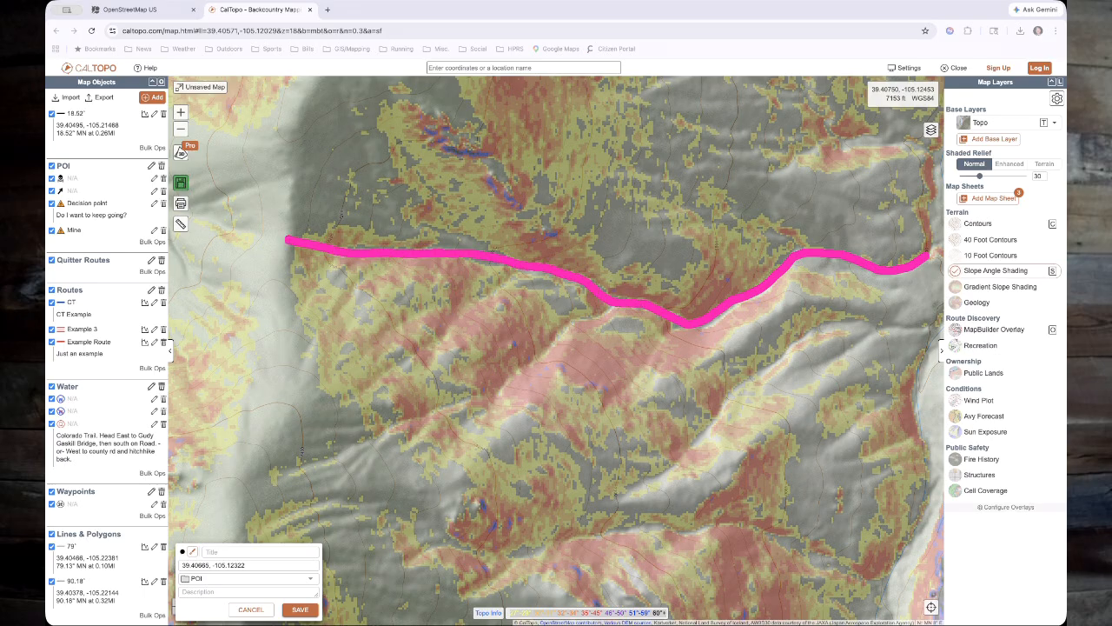
pyautogui.moveTo(483, 250)
pyautogui.mouseDown()
pyautogui.moveTo(367, 212)
pyautogui.moveTo(287, 208)
pyautogui.mouseUp()
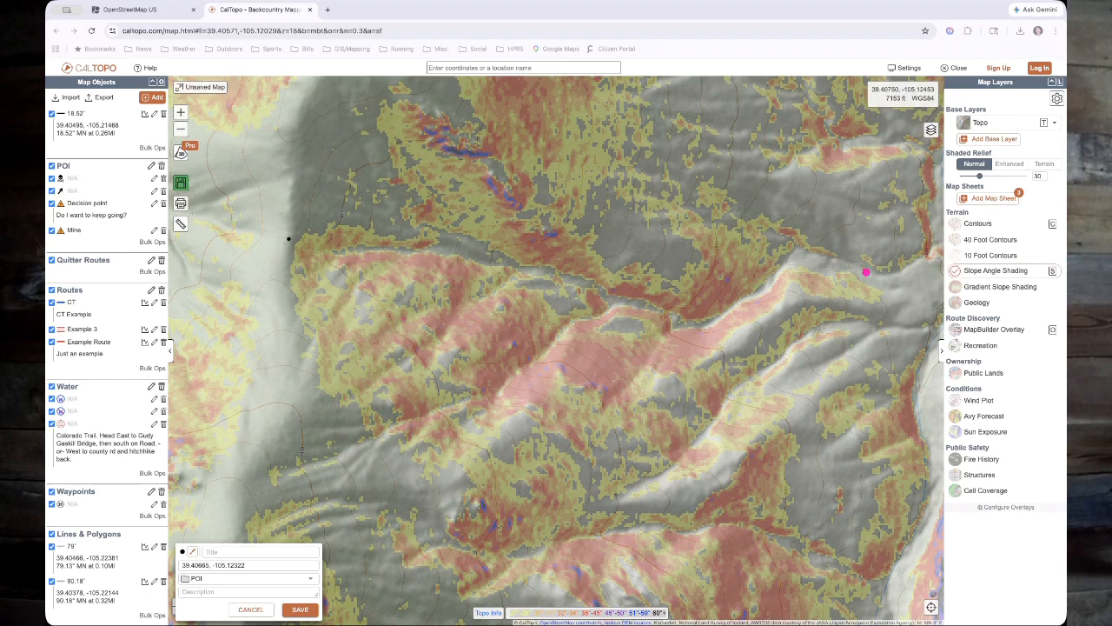
pyautogui.moveTo(928, 258)
pyautogui.mouseDown()
pyautogui.moveTo(899, 270)
pyautogui.moveTo(827, 256)
pyautogui.moveTo(687, 321)
pyautogui.moveTo(497, 254)
pyautogui.moveTo(289, 240)
pyautogui.mouseUp()
pyautogui.press('Escape')
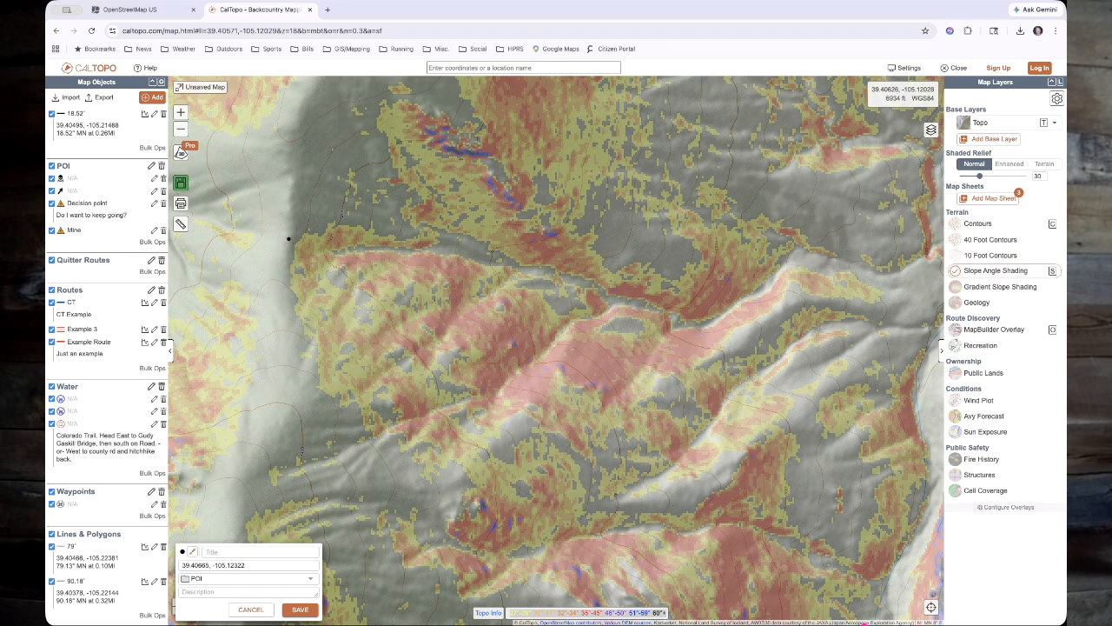
# - Follow the ridge crest from north to south past the dot marker at a wider map scale
pyautogui.scroll(-2, 556, 287)
pyautogui.scroll(-2, 423, 262)
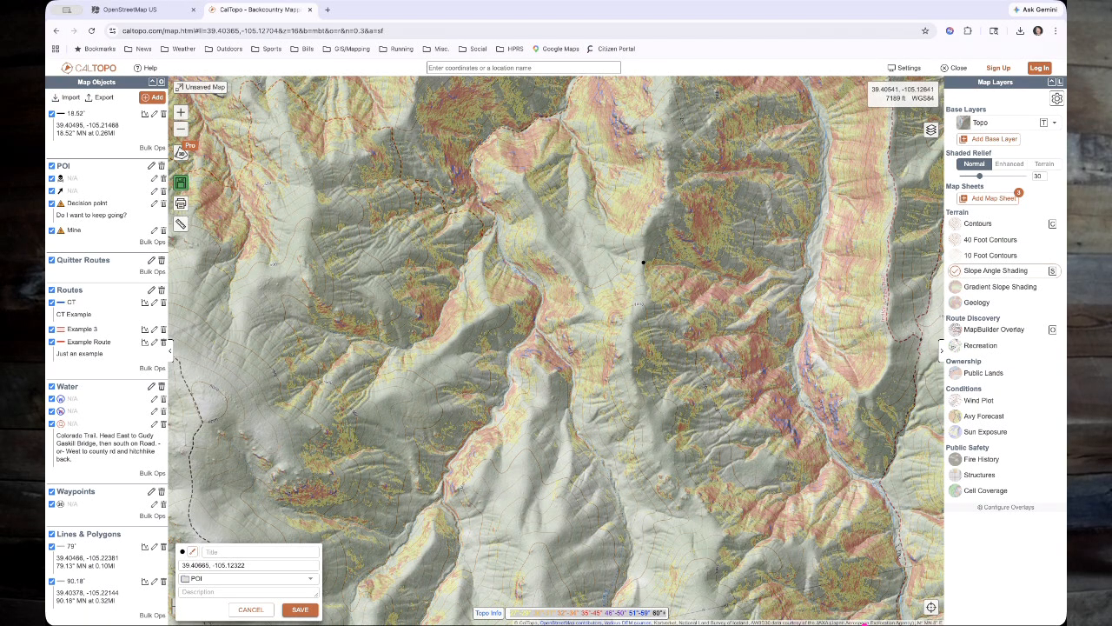
pyautogui.moveTo(399, 395)
pyautogui.mouseDown()
pyautogui.moveTo(463, 359)
pyautogui.moveTo(427, 374)
pyautogui.mouseUp()
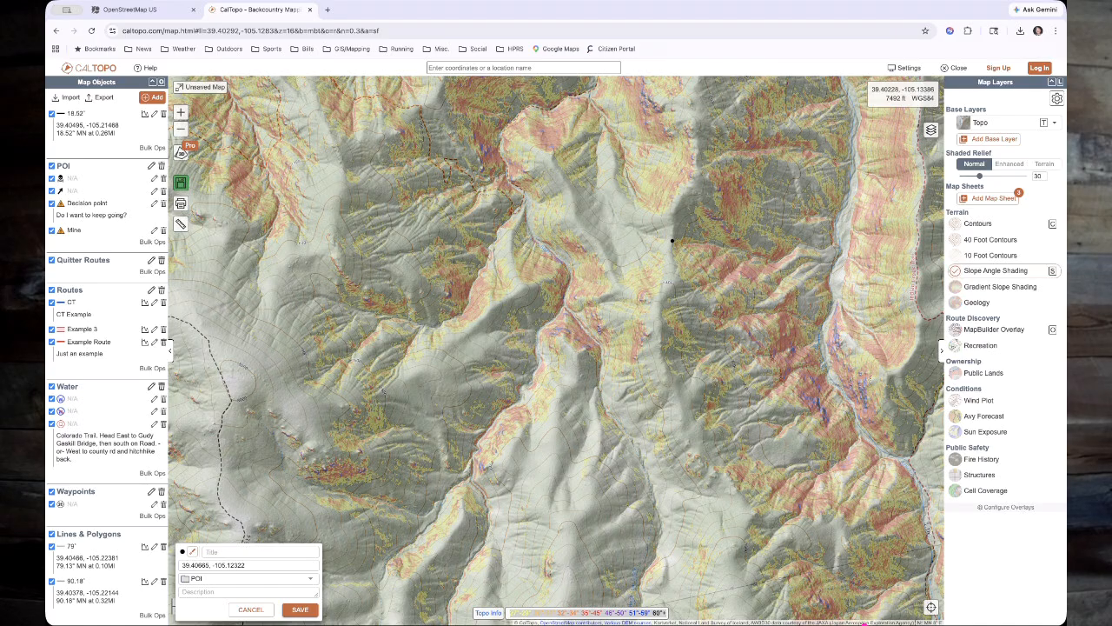
pyautogui.click(153, 98)
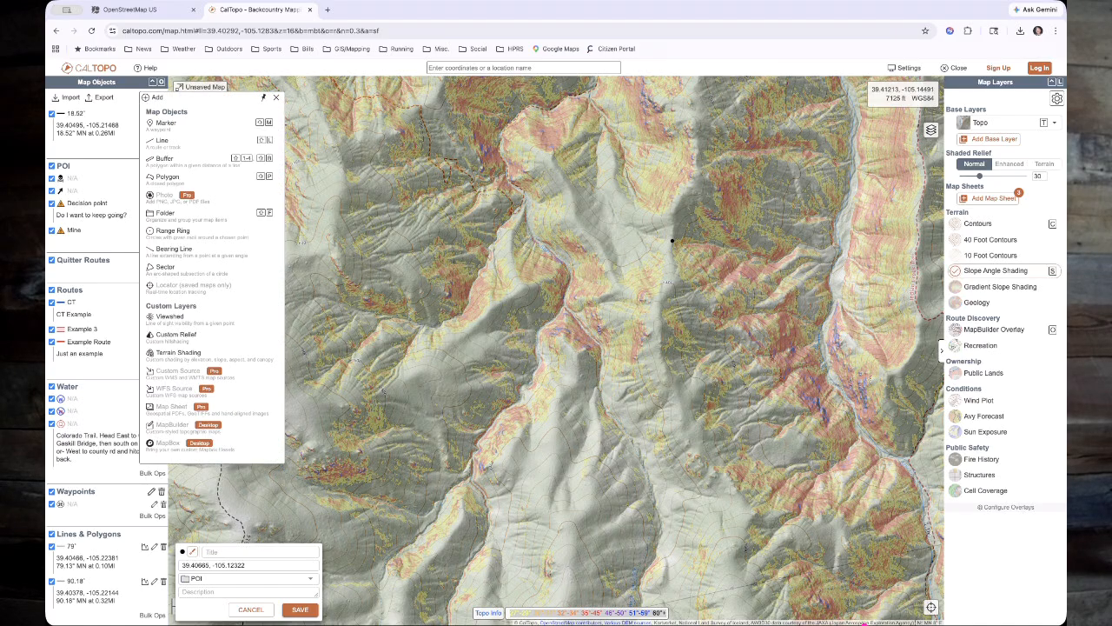
pyautogui.moveTo(695, 91)
pyautogui.mouseDown()
pyautogui.moveTo(696, 148)
pyautogui.moveTo(658, 336)
pyautogui.moveTo(688, 441)
pyautogui.mouseUp()
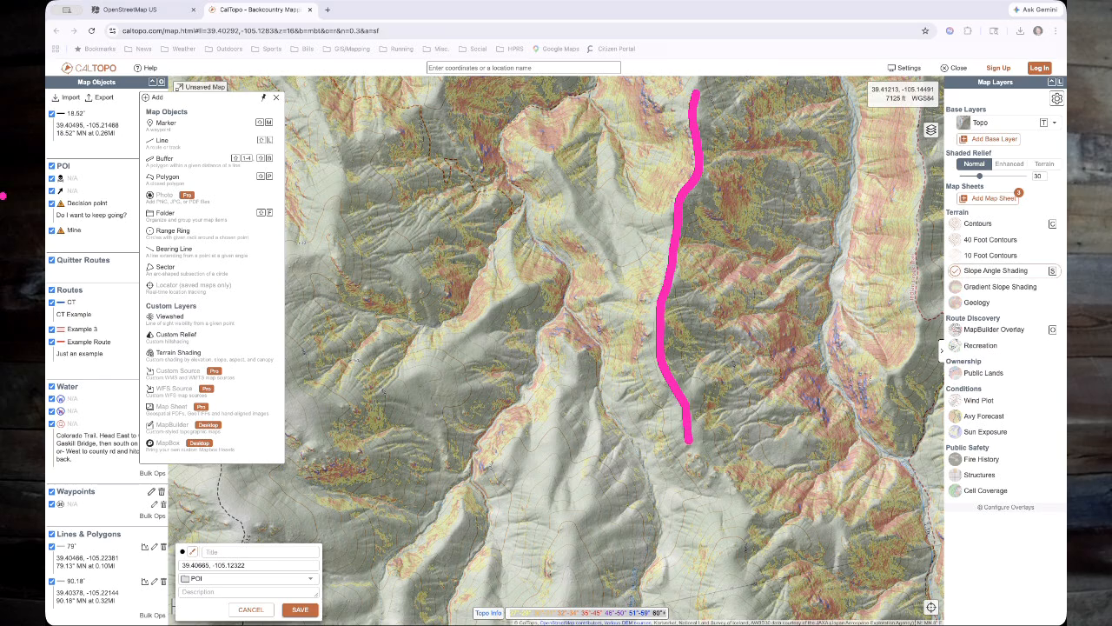
pyautogui.click(3, 196)
# - Set the shaded relief to 100 and hide Slope Angle Shading to examine the ridge and drainage shapes around the dot marker
pyautogui.moveTo(980, 175); pyautogui.dragTo(1027, 176)
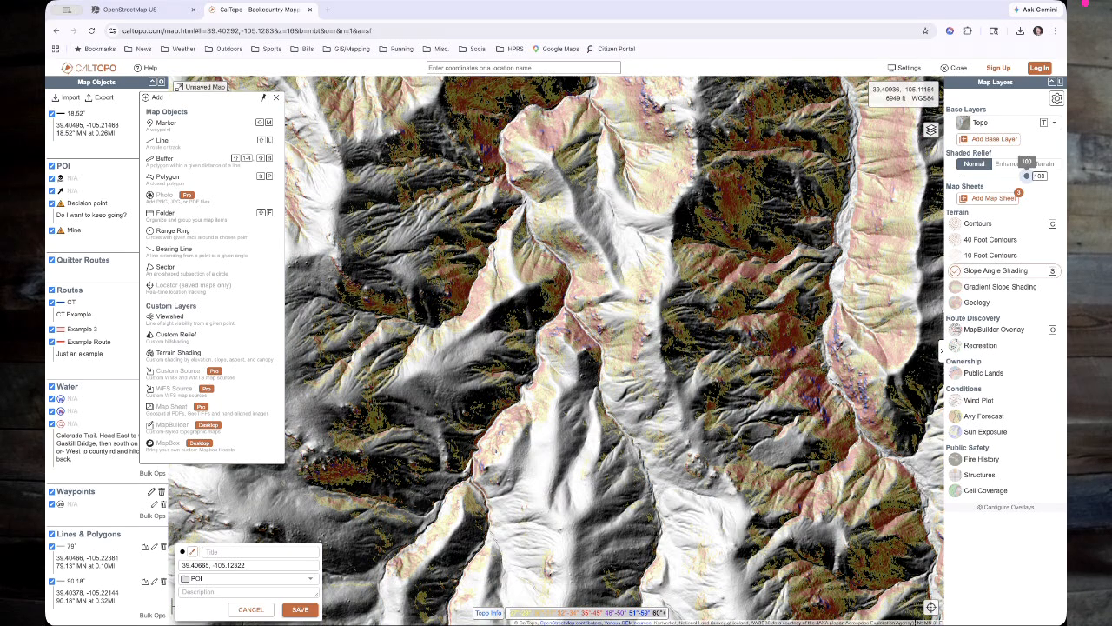
pyautogui.scroll(2, 725, 189)
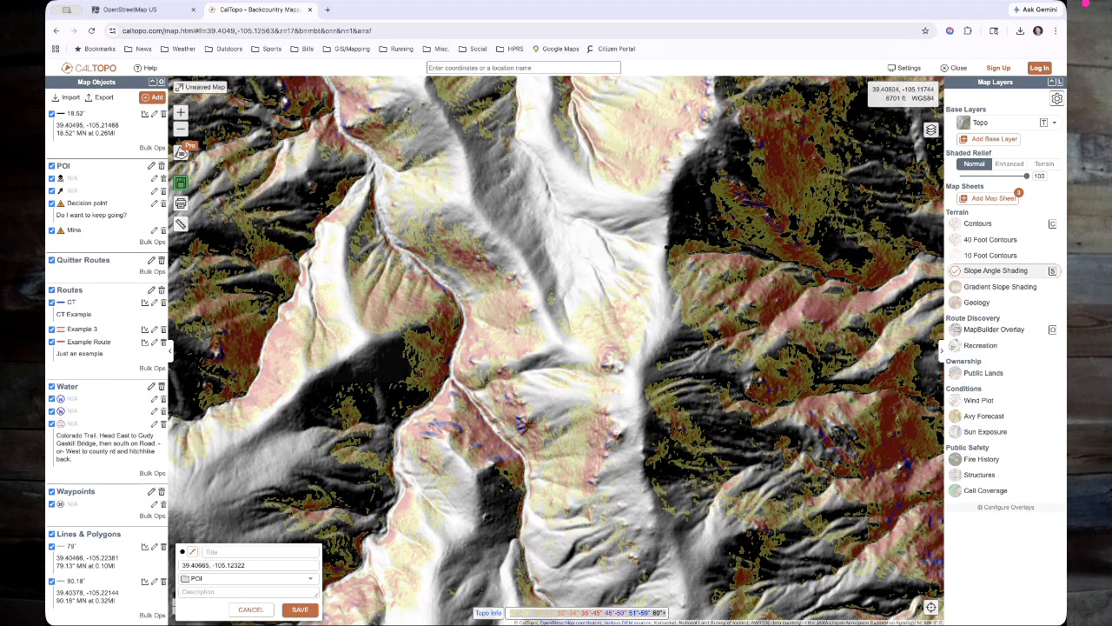
pyautogui.click(995, 270)
pyautogui.click(956, 271)
pyautogui.click(956, 270)
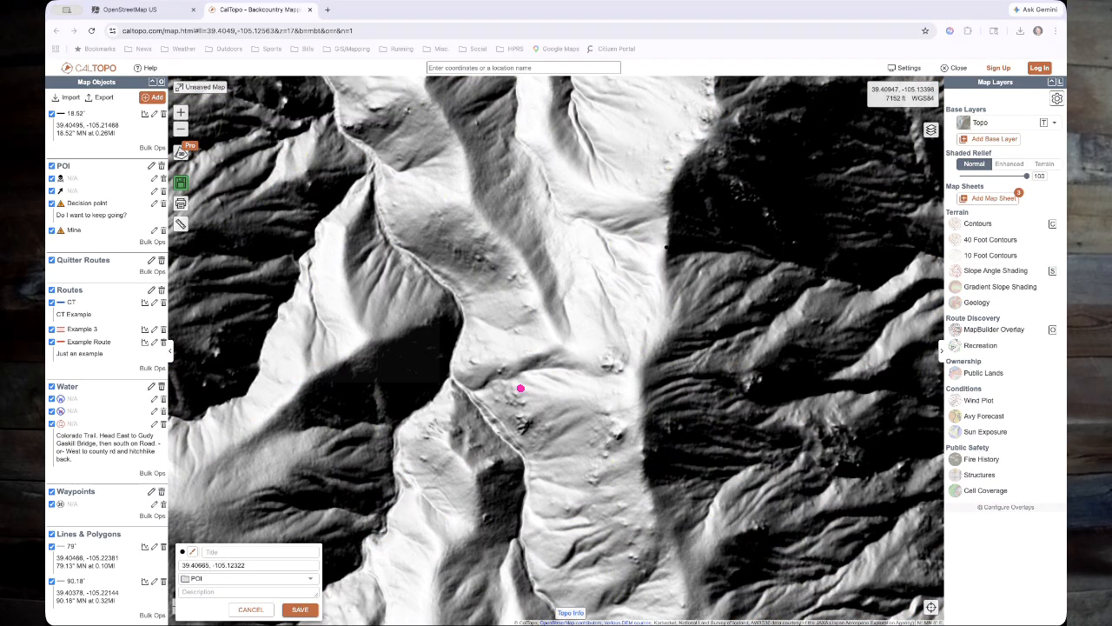
pyautogui.moveTo(595, 382)
pyautogui.mouseDown()
pyautogui.moveTo(627, 384)
pyautogui.moveTo(592, 352)
pyautogui.mouseUp()
pyautogui.moveTo(513, 407)
pyautogui.mouseDown()
pyautogui.moveTo(545, 419)
pyautogui.moveTo(522, 404)
pyautogui.mouseUp()
pyautogui.click(3, 232)
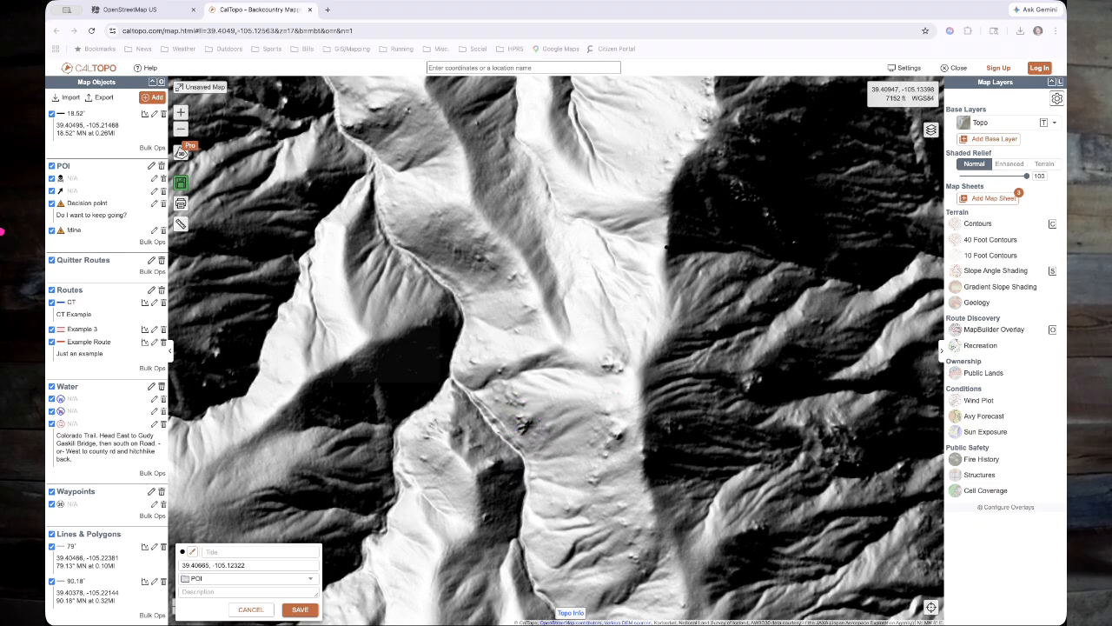
pyautogui.click(1101, 450)
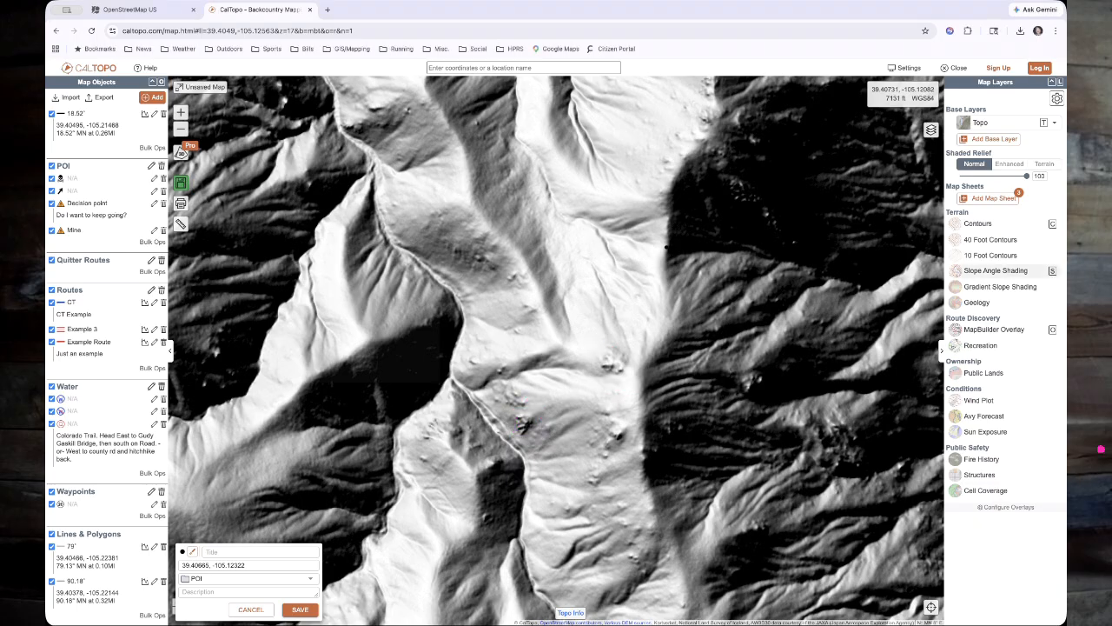
# - Show Slope Angle Shading again and follow the creek south to its junction, then the spur ridge between the two drainages
pyautogui.click(995, 270)
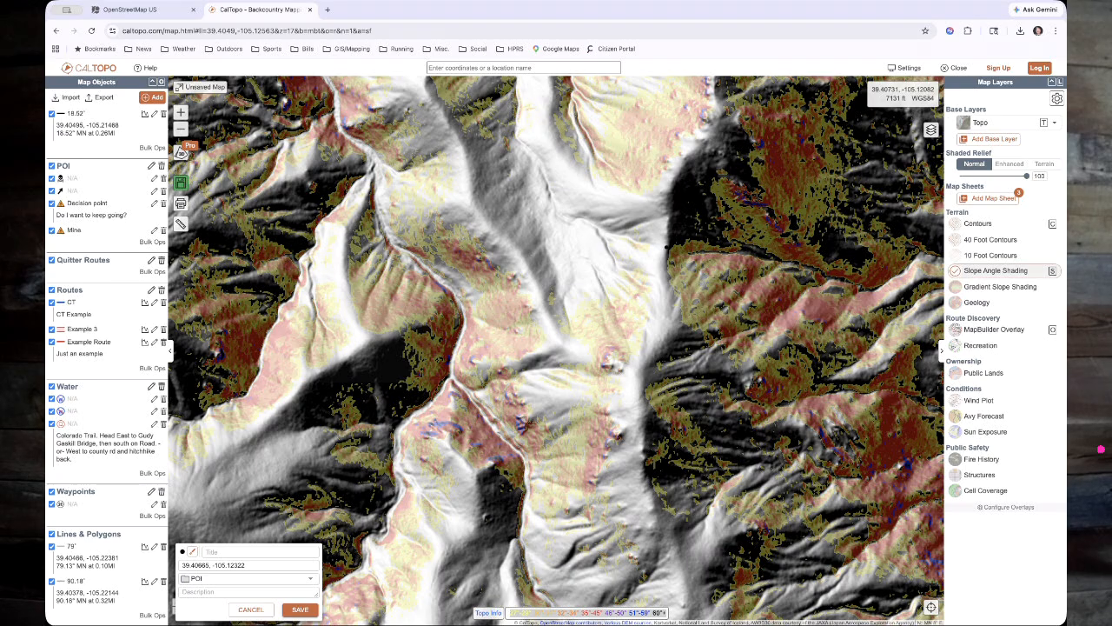
pyautogui.moveTo(441, 447); pyautogui.dragTo(590, 262)
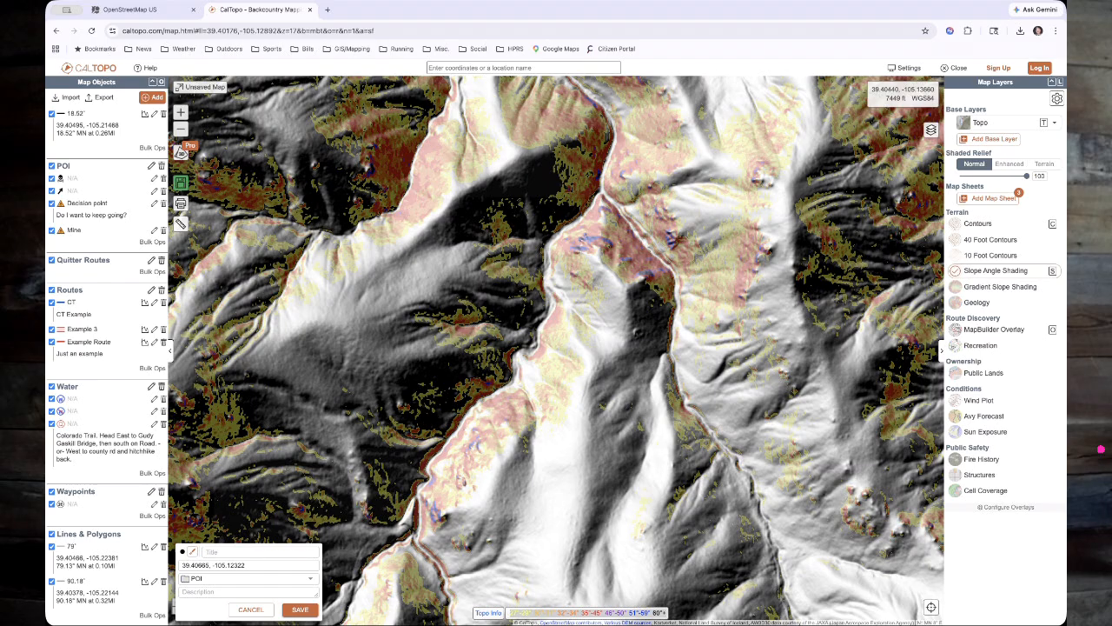
pyautogui.moveTo(602, 267); pyautogui.dragTo(602, 198)
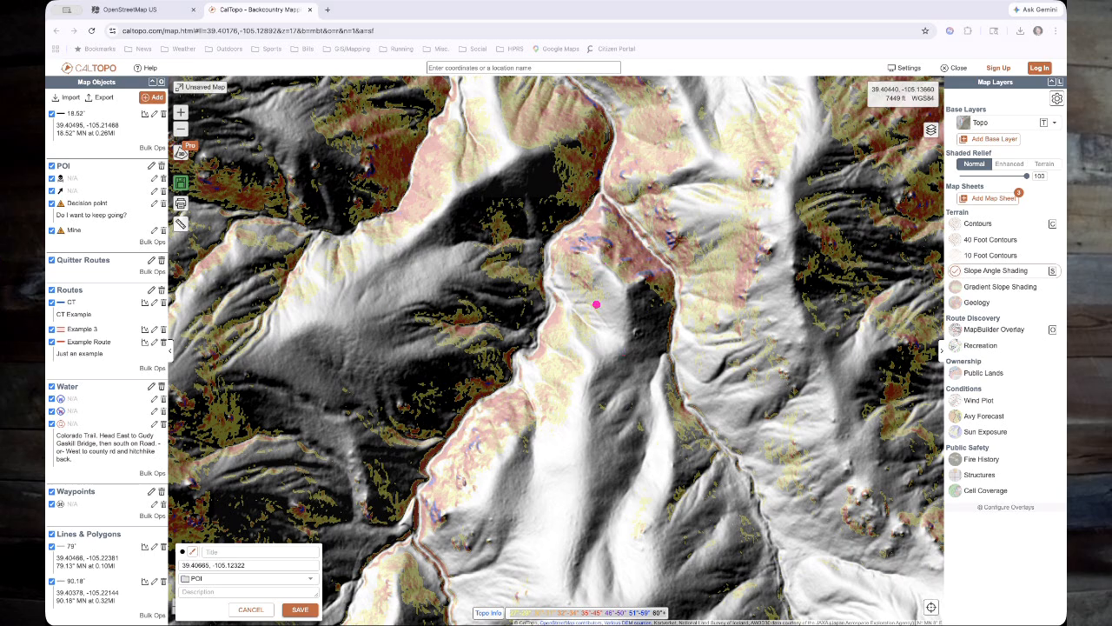
pyautogui.moveTo(599, 259)
pyautogui.mouseDown()
pyautogui.moveTo(625, 294)
pyautogui.moveTo(630, 327)
pyautogui.moveTo(592, 331)
pyautogui.moveTo(547, 285)
pyautogui.moveTo(542, 243)
pyautogui.moveTo(601, 181)
pyautogui.moveTo(613, 101)
pyautogui.moveTo(572, 75)
pyautogui.mouseUp()
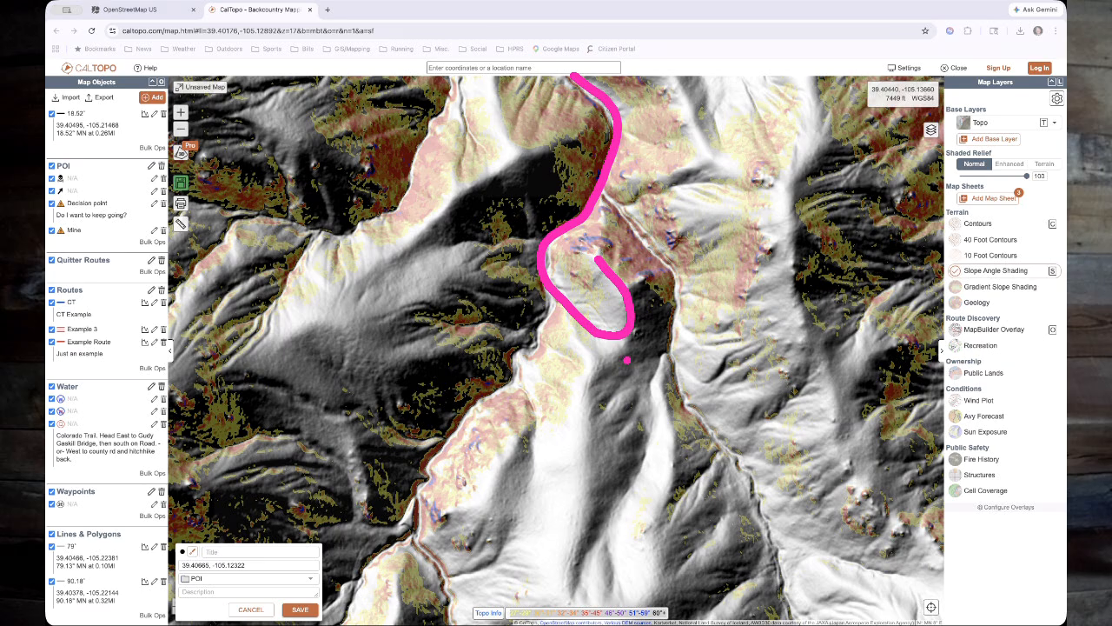
pyautogui.moveTo(629, 340)
pyautogui.mouseDown()
pyautogui.moveTo(594, 372)
pyautogui.moveTo(575, 599)
pyautogui.mouseUp()
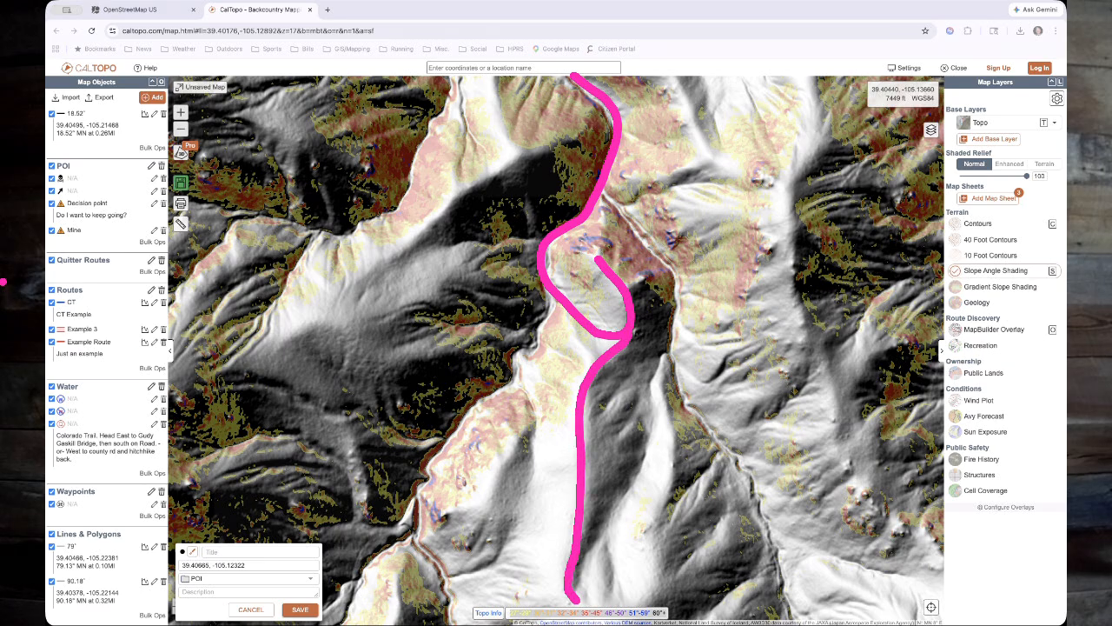
pyautogui.click(2, 283)
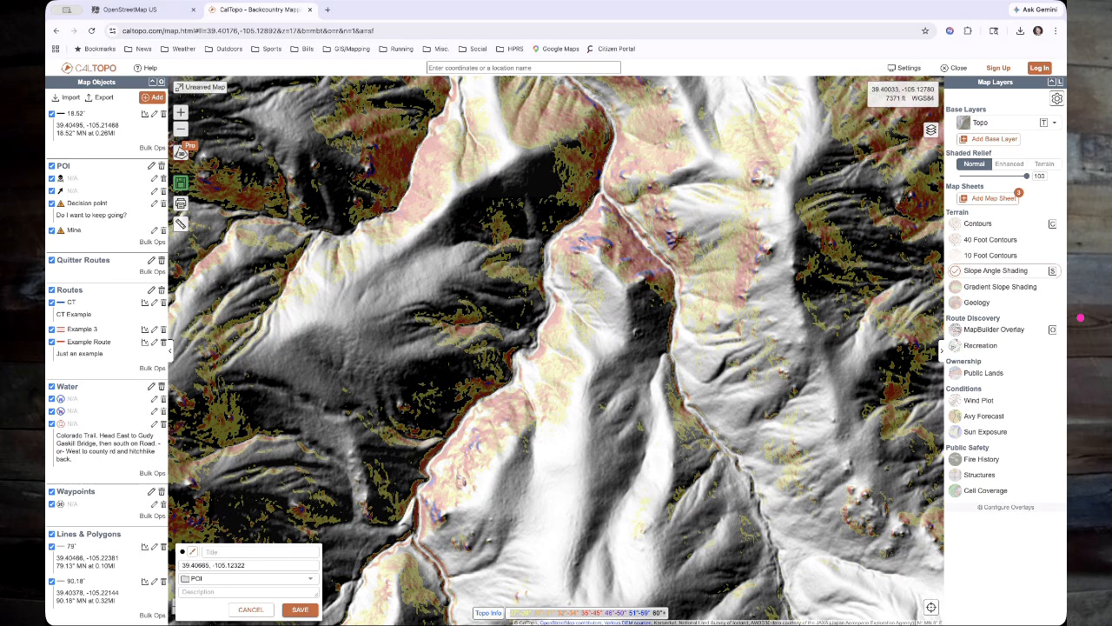
# - Set the shaded relief to 30 with Slope Angle Shading shown over the map
pyautogui.click(996, 270)
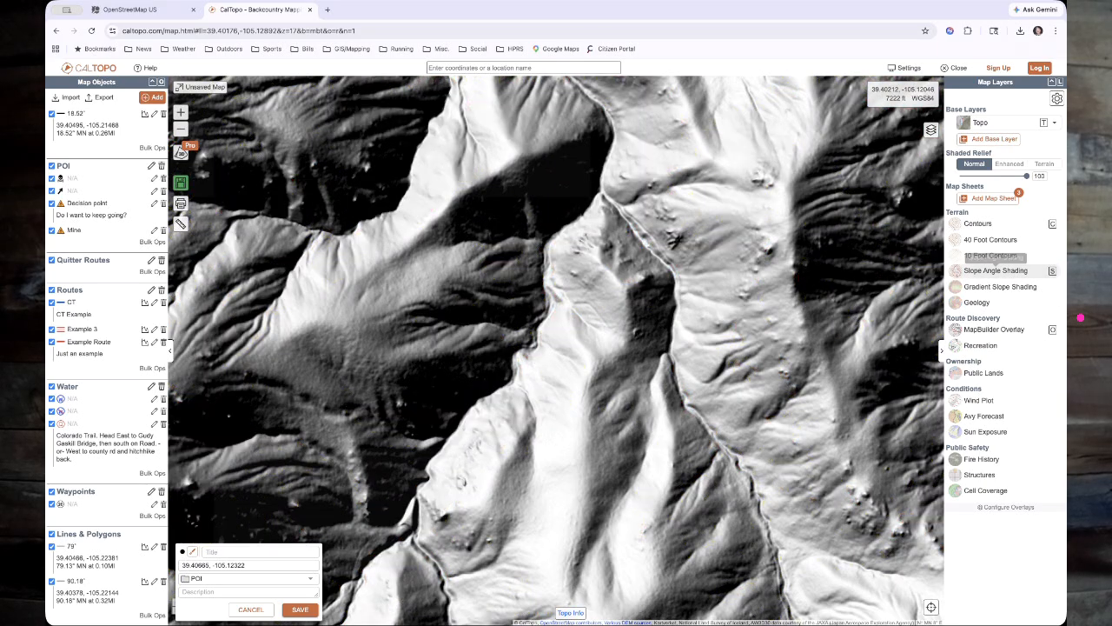
pyautogui.moveTo(1026, 176); pyautogui.dragTo(981, 176)
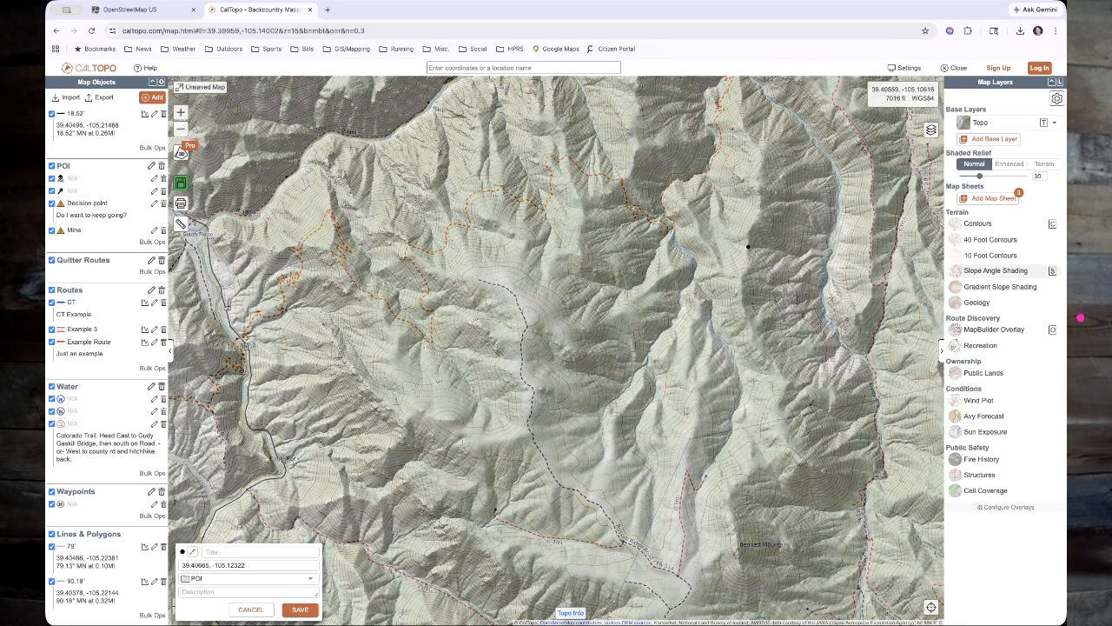
pyautogui.click(995, 270)
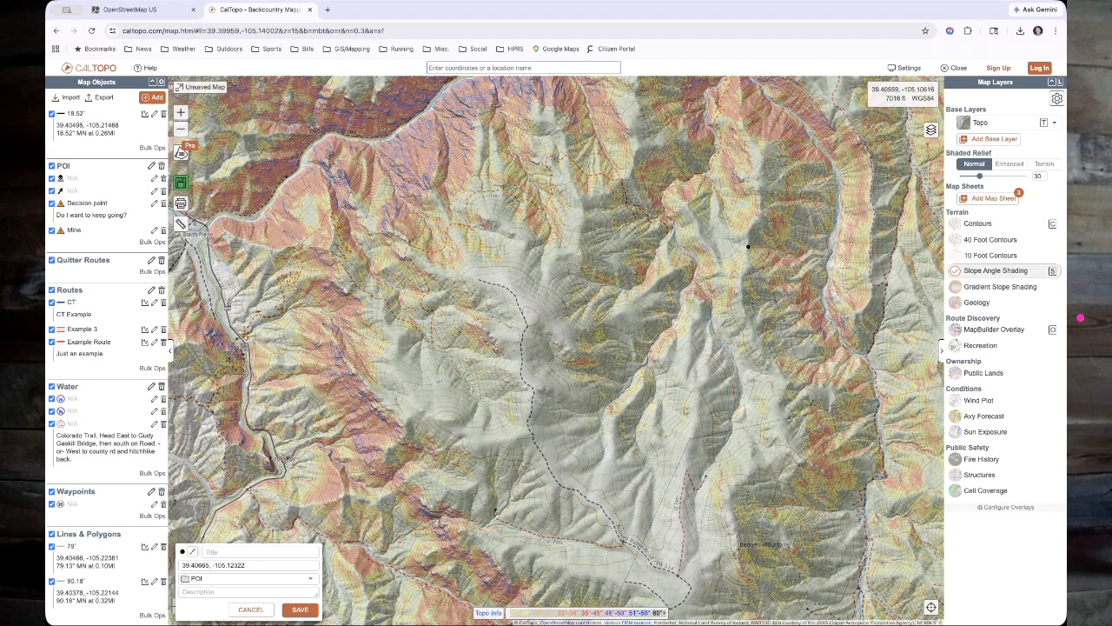
# - Discard the unsaved dot marker at 39.40665, -105.12322
pyautogui.moveTo(361, 399); pyautogui.dragTo(530, 329)
pyautogui.scroll(2, 530, 329)
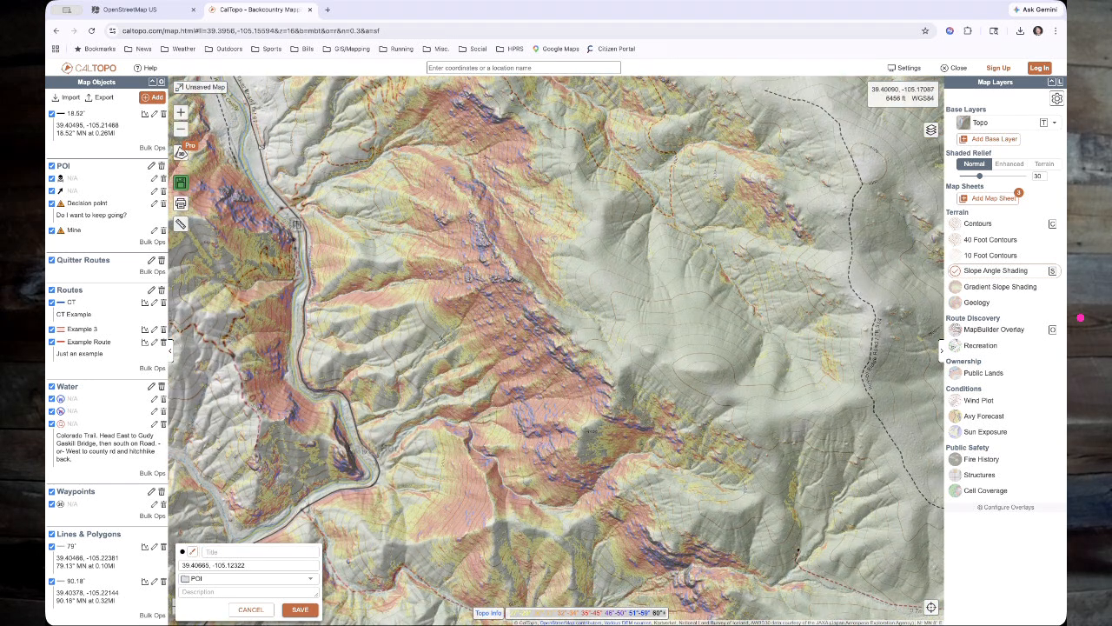
pyautogui.click(152, 96)
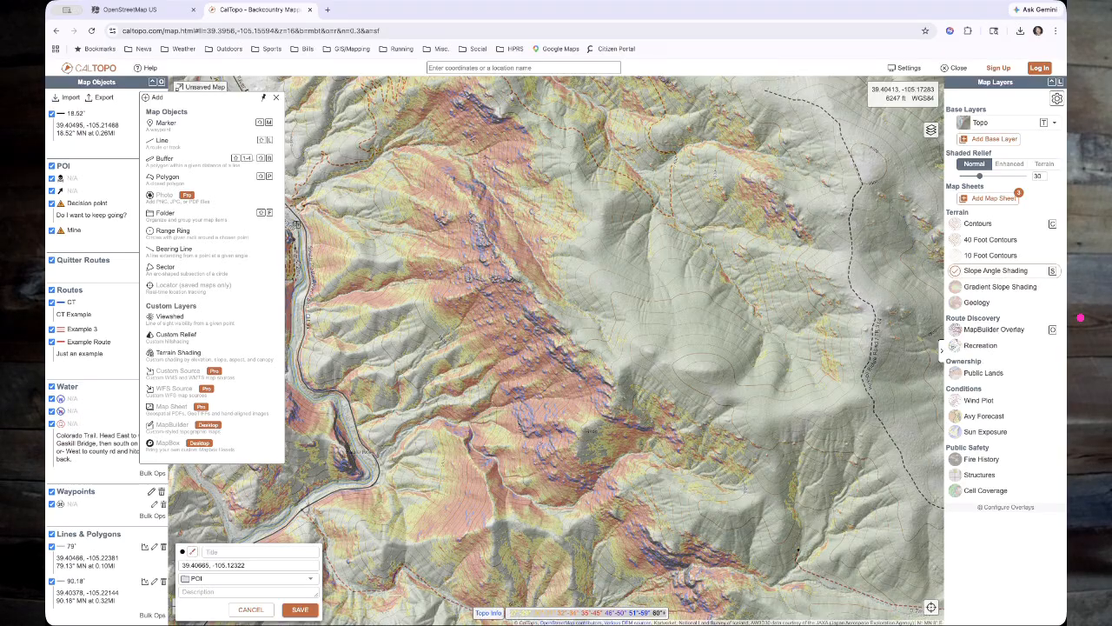
pyautogui.click(165, 123)
pyautogui.click(640, 102)
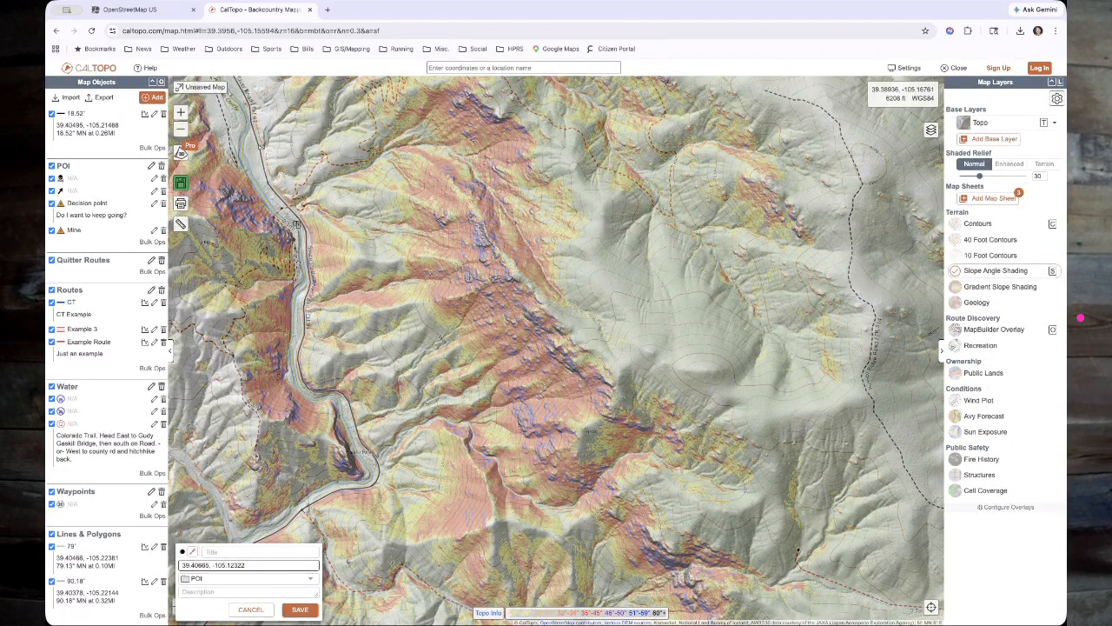
pyautogui.click(251, 611)
# - Place a black dot marker on the steep ridge east of the river at 39.39818, -105.15757, and follow the terrain east to the trail
pyautogui.click(152, 97)
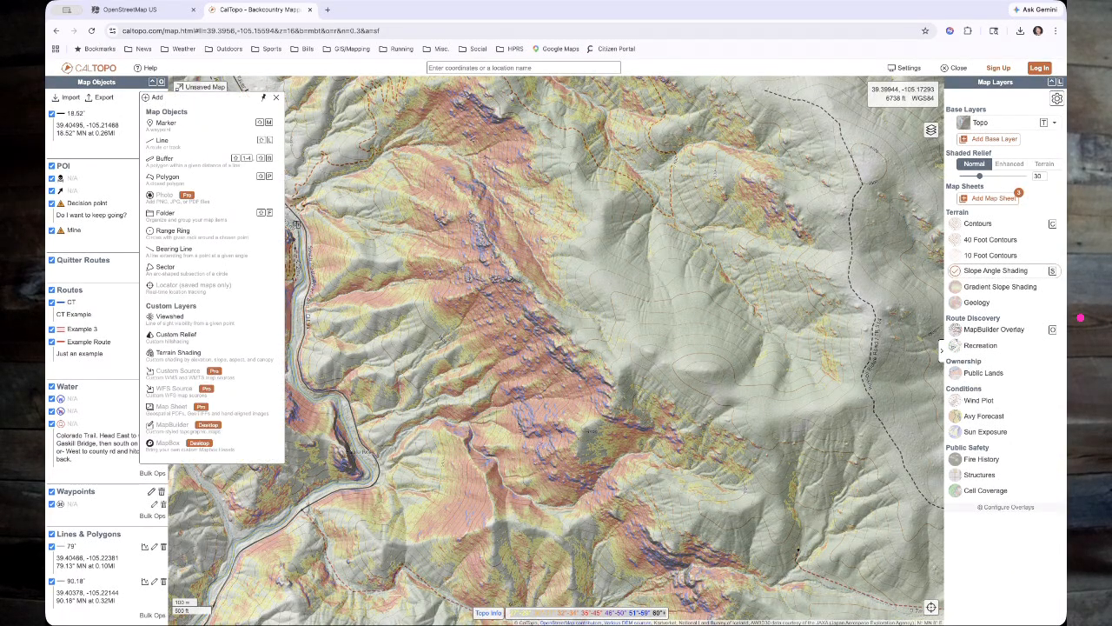
pyautogui.click(165, 124)
pyautogui.click(193, 552)
pyautogui.click(452, 201)
pyautogui.click(893, 513)
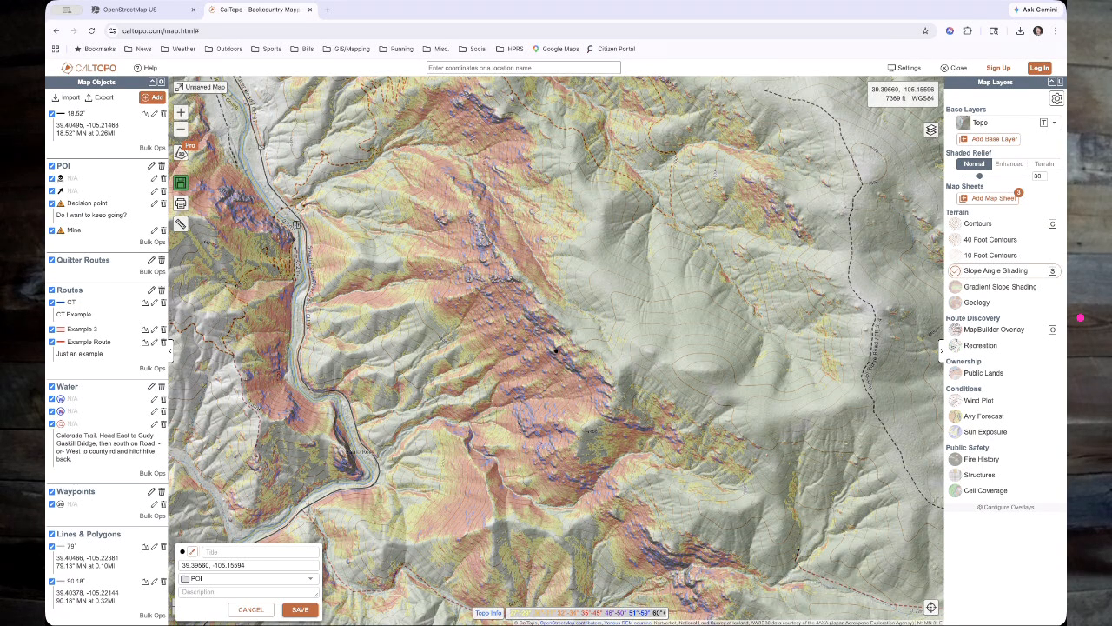
pyautogui.moveTo(520, 277); pyautogui.dragTo(519, 275)
pyautogui.click(1081, 317)
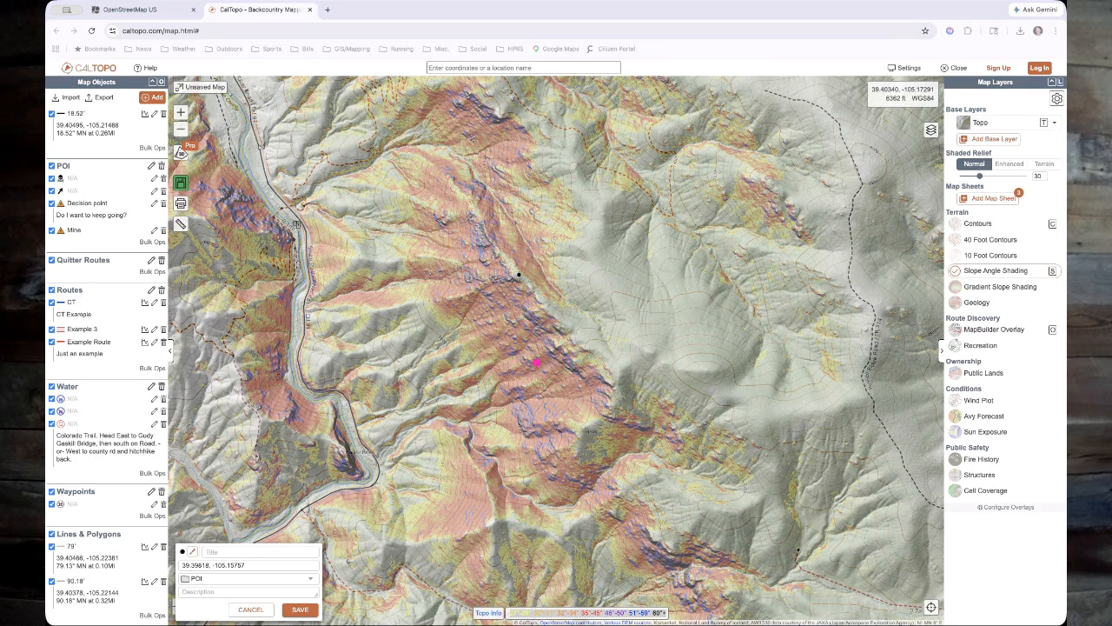
pyautogui.moveTo(515, 277)
pyautogui.mouseDown()
pyautogui.moveTo(626, 369)
pyautogui.moveTo(653, 354)
pyautogui.moveTo(805, 412)
pyautogui.moveTo(870, 398)
pyautogui.mouseUp()
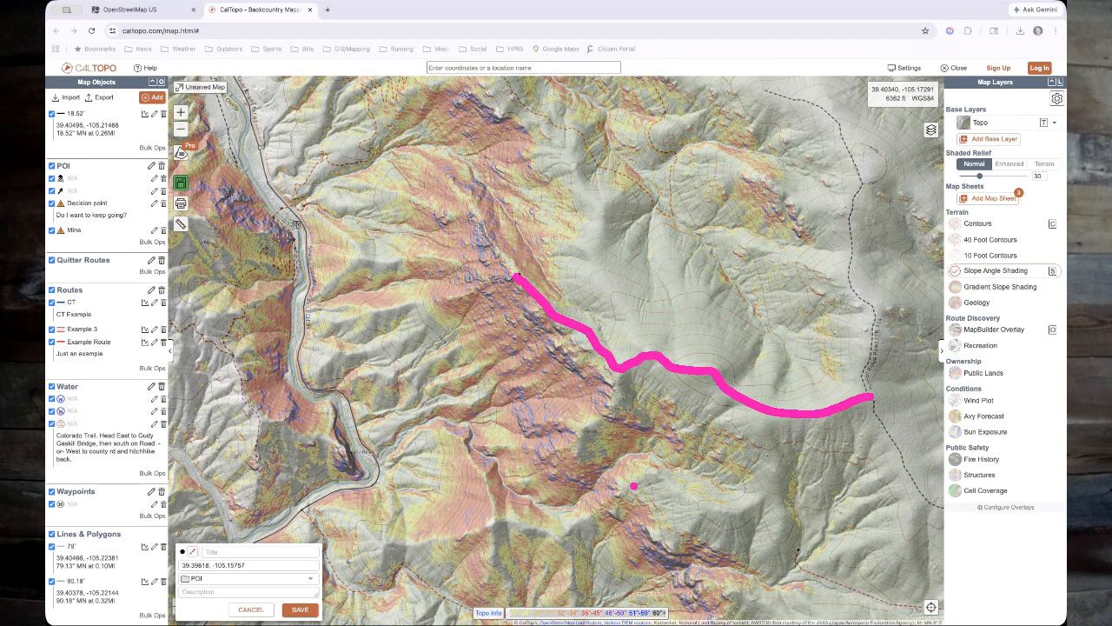
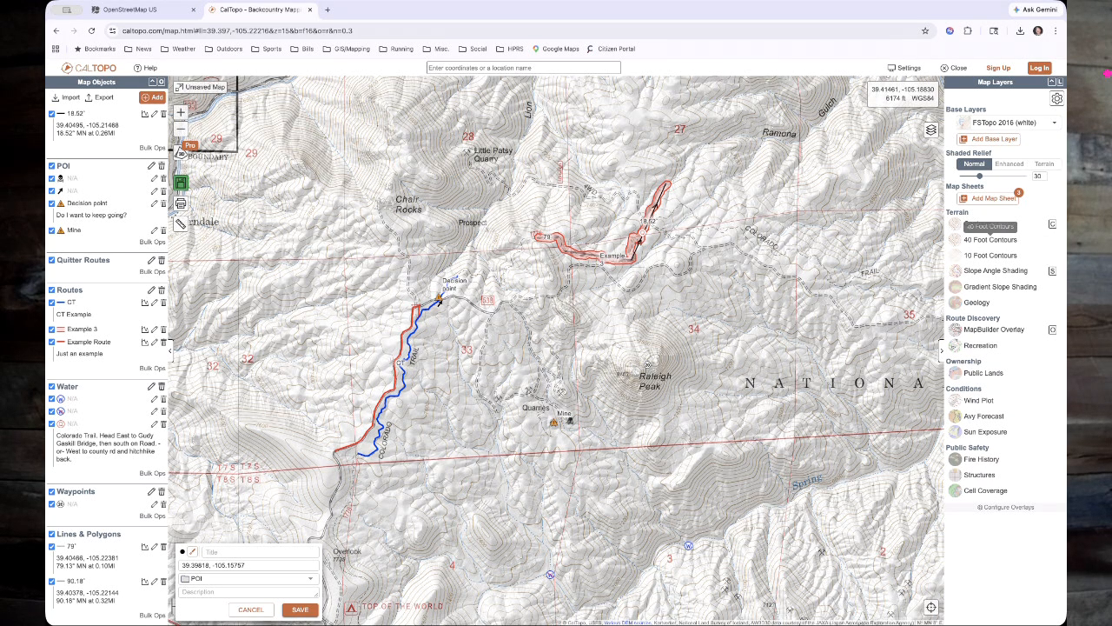
# - Switch the base layer to FSTopo 2016 and discard the unsaved dot marker
pyautogui.click(1008, 122)
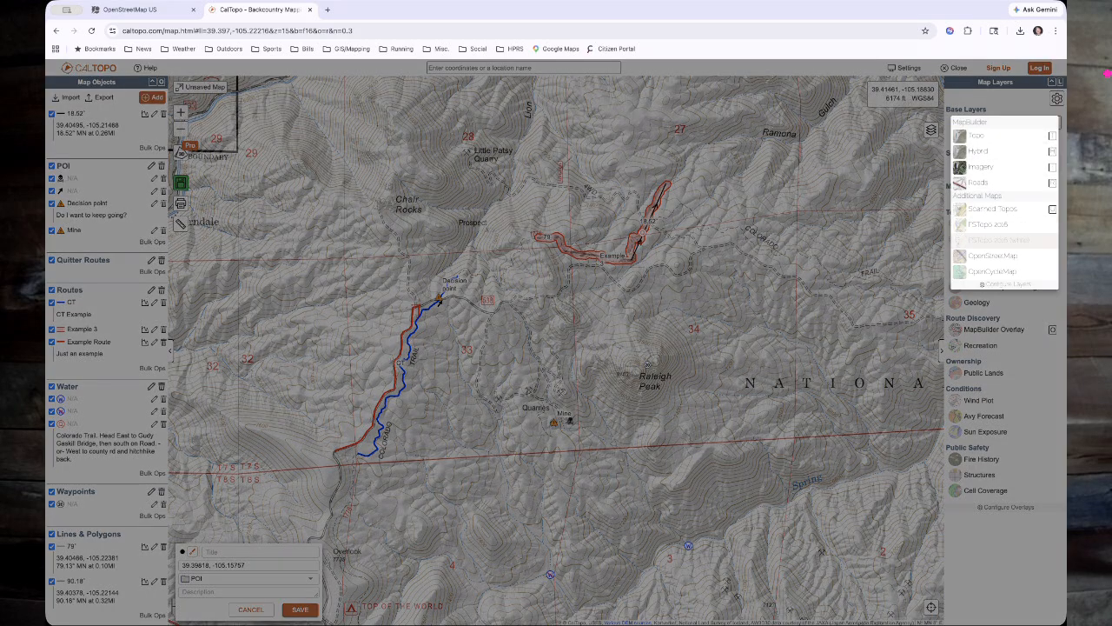
pyautogui.click(989, 224)
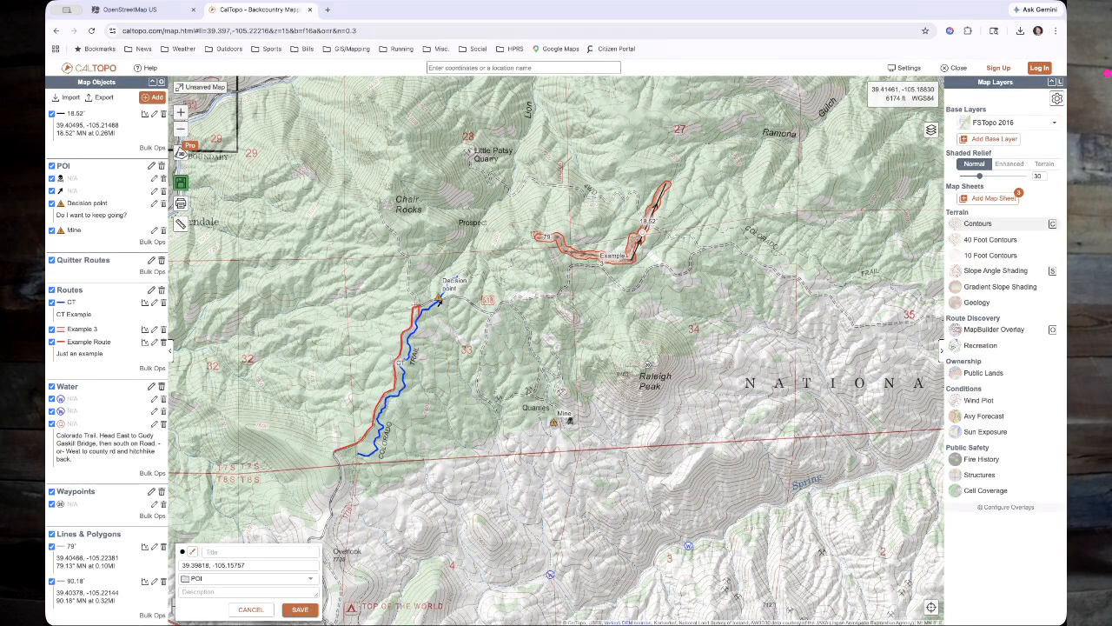
pyautogui.click(251, 609)
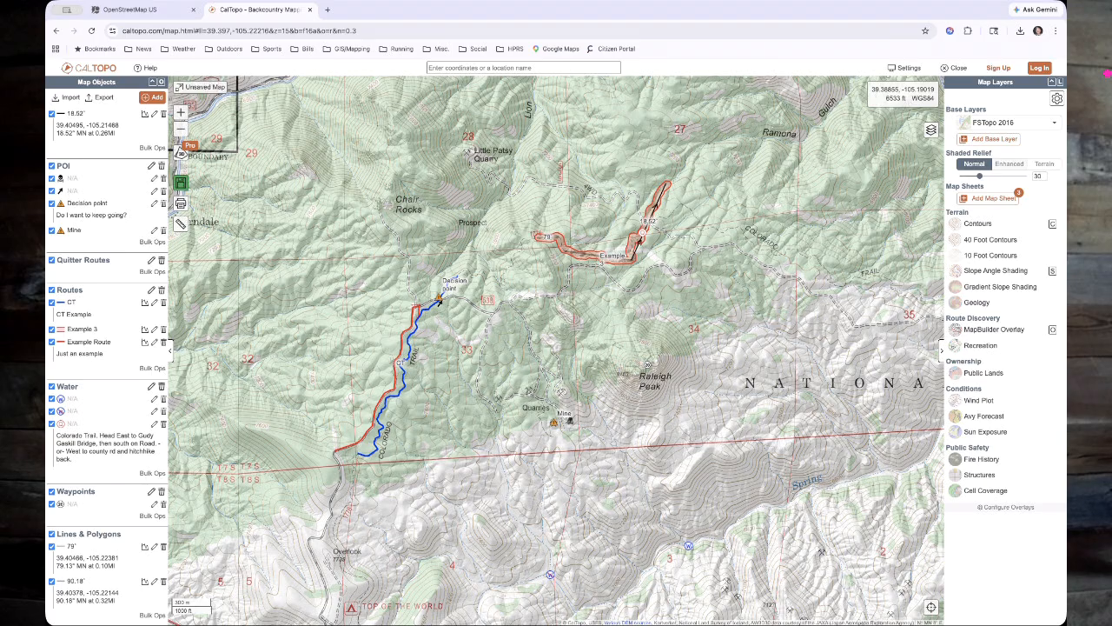
# - Overlay the two Pike NF South Platte RD MVUM map sheets on the map, one after the other
pyautogui.moveTo(972, 209)
pyautogui.mouseDown()
pyautogui.moveTo(1022, 211)
pyautogui.moveTo(951, 191)
pyautogui.moveTo(975, 211)
pyautogui.moveTo(1040, 209)
pyautogui.moveTo(991, 189)
pyautogui.mouseUp()
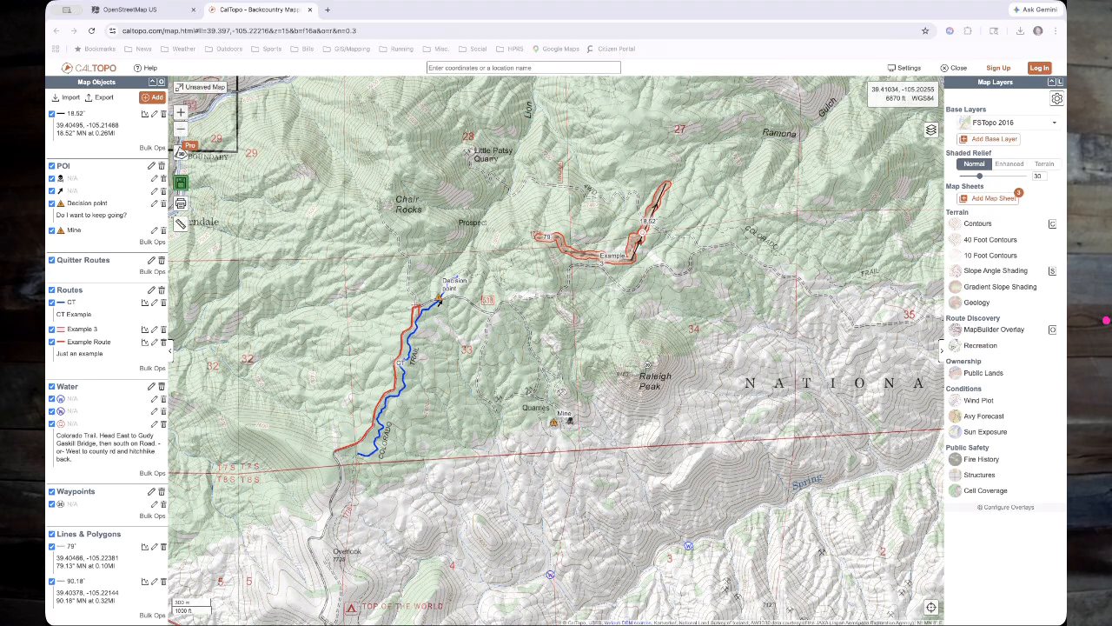
pyautogui.click(992, 199)
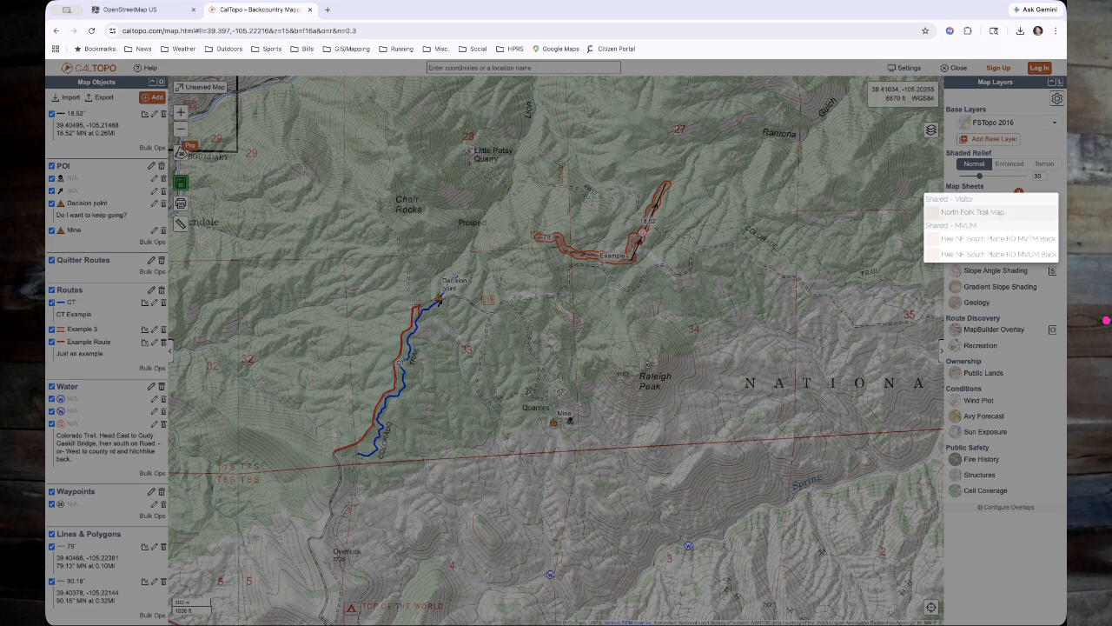
pyautogui.click(998, 239)
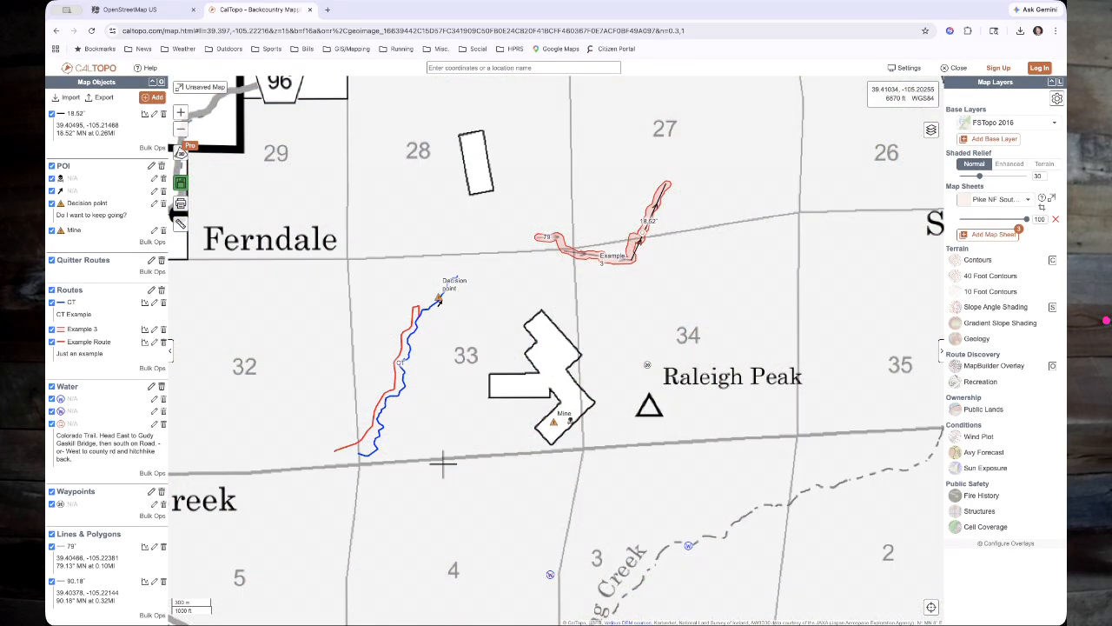
pyautogui.click(991, 199)
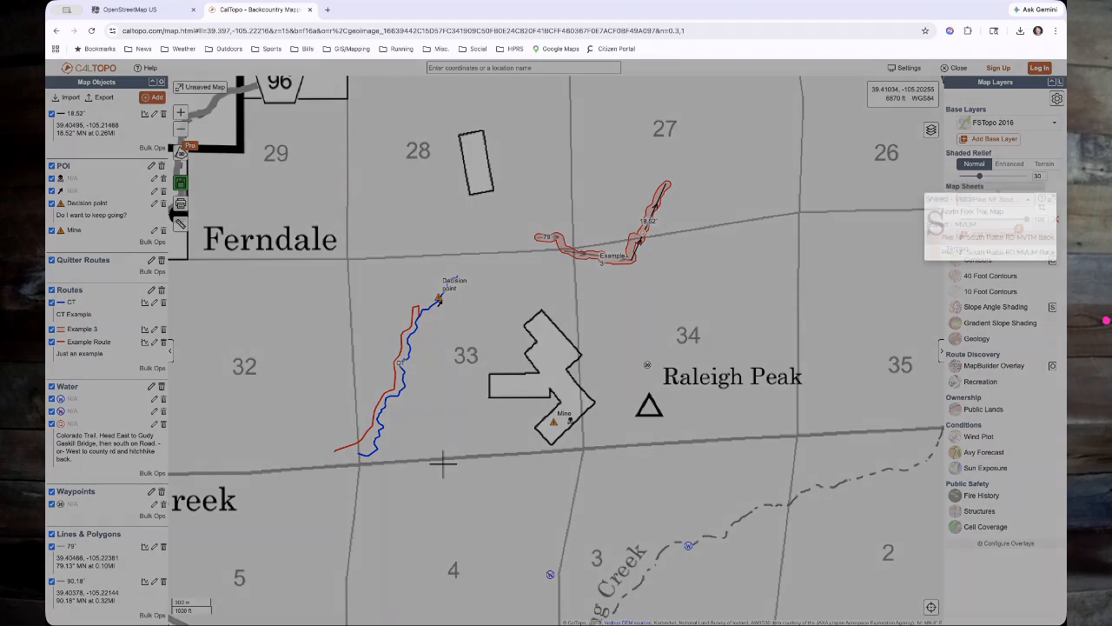
pyautogui.click(999, 255)
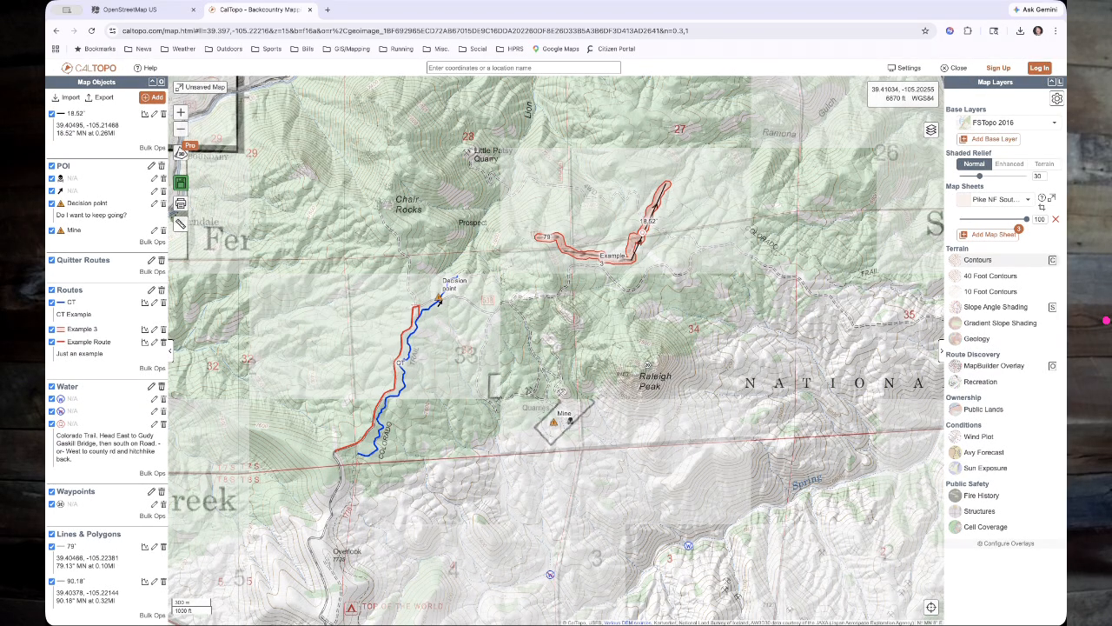
# - Overlay the North Fork Trail Map sheet, examine its coverage from the Colorado Trail north to Reynolds Park, and remove it
pyautogui.click(991, 199)
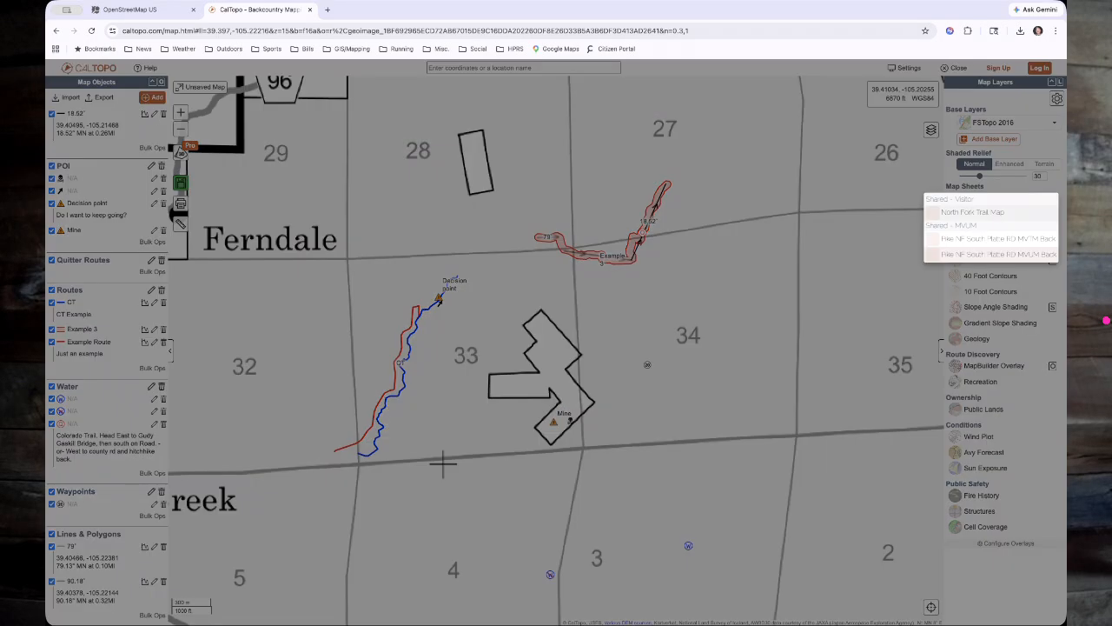
pyautogui.click(991, 213)
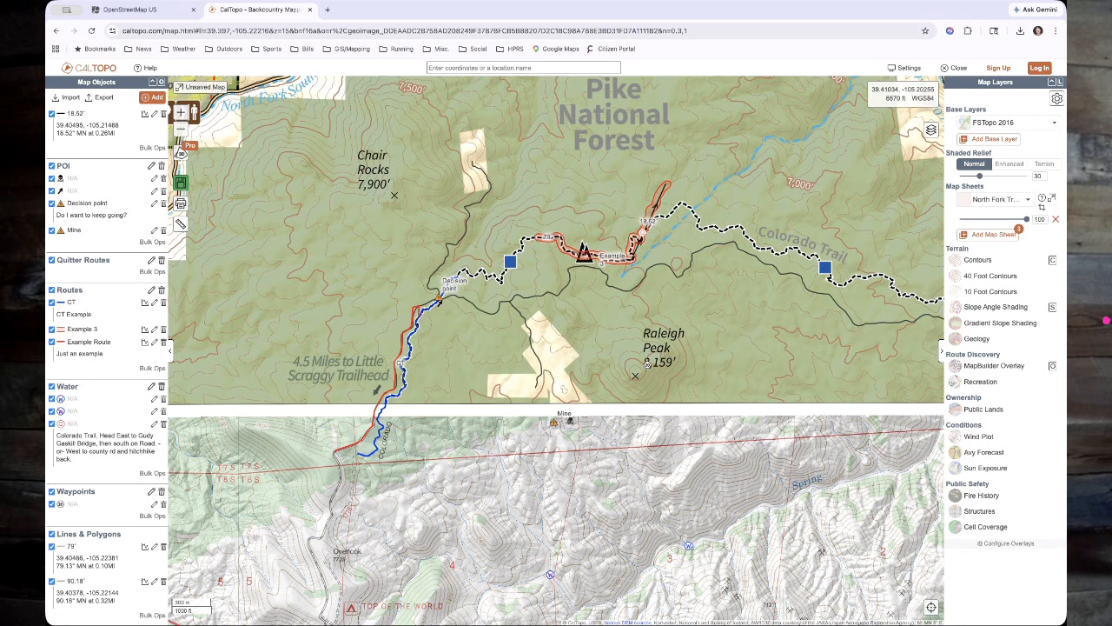
pyautogui.scroll(-2, 795, 187)
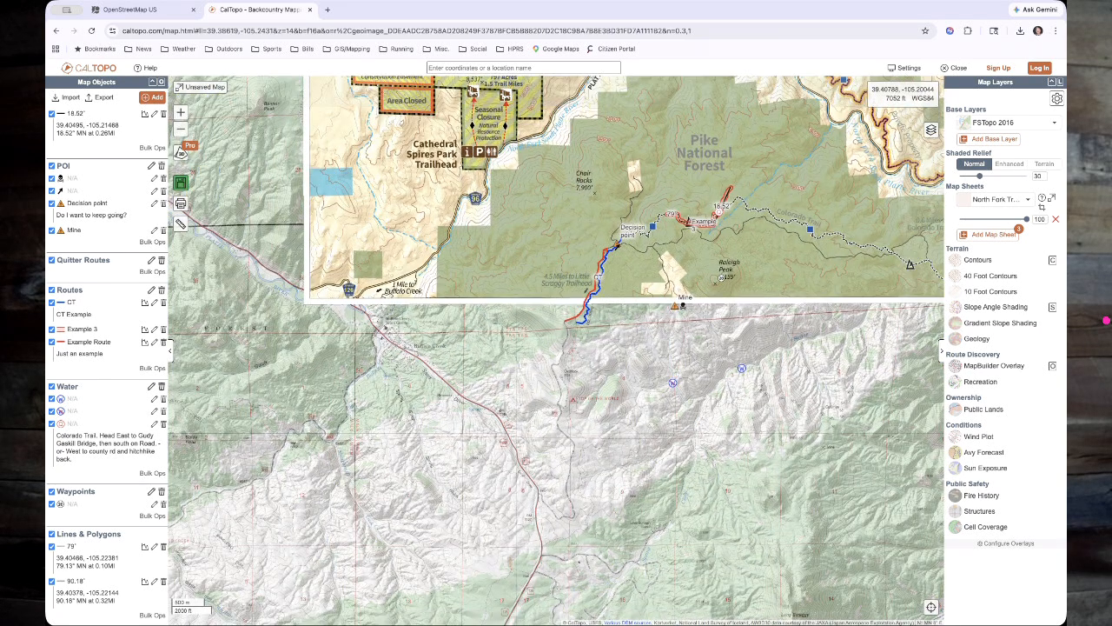
pyautogui.moveTo(848, 120); pyautogui.dragTo(808, 250)
pyautogui.scroll(-2, 808, 250)
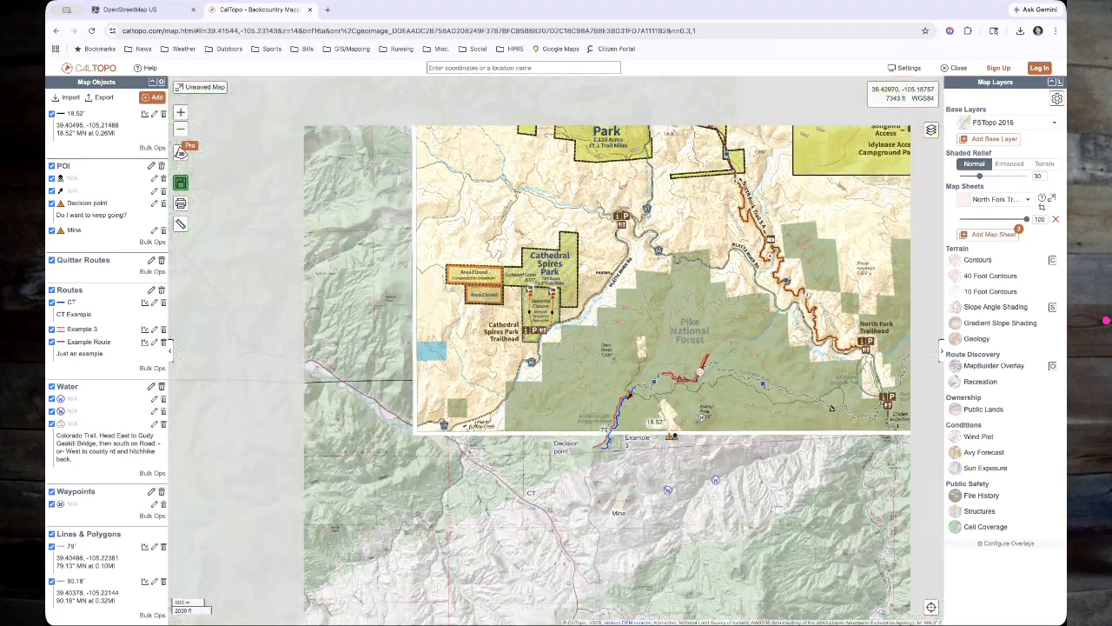
pyautogui.moveTo(813, 178); pyautogui.dragTo(719, 261)
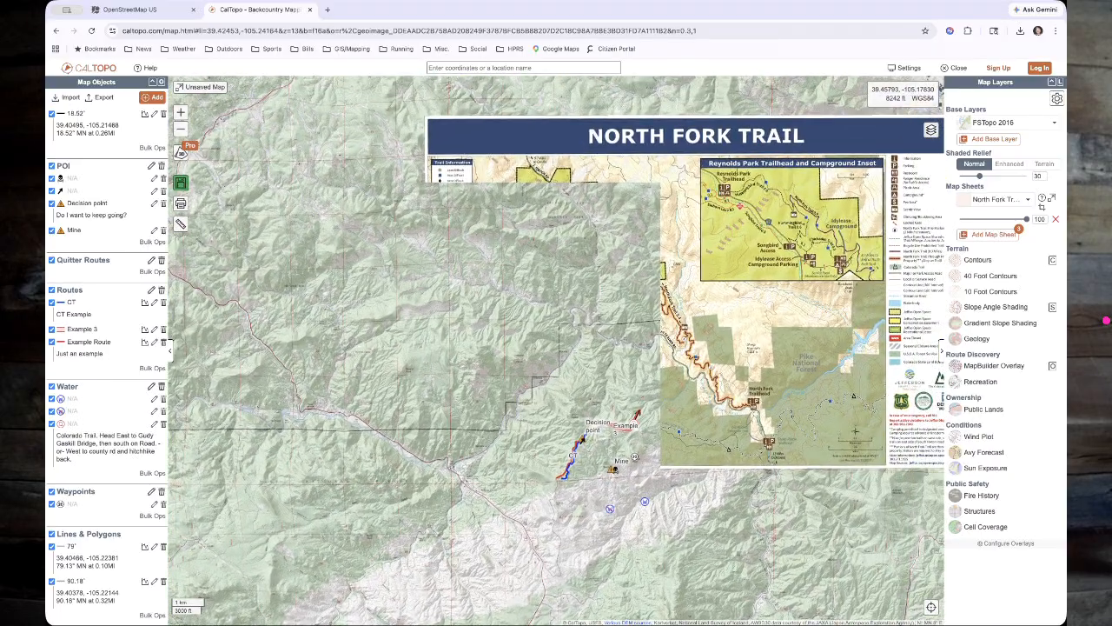
pyautogui.scroll(2, 575, 329)
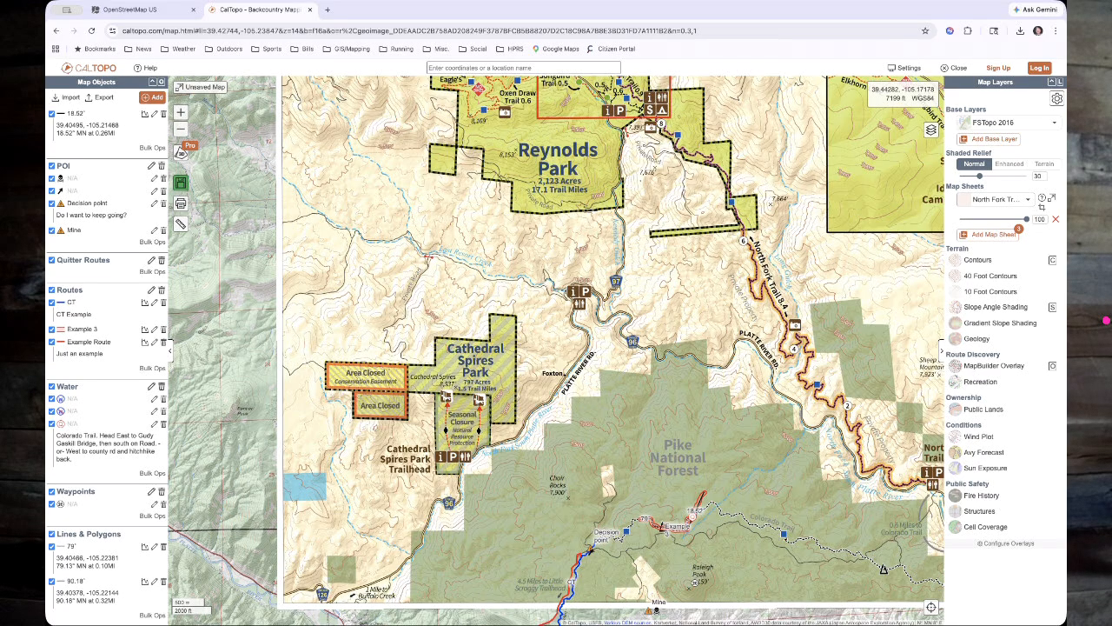
pyautogui.click(1056, 218)
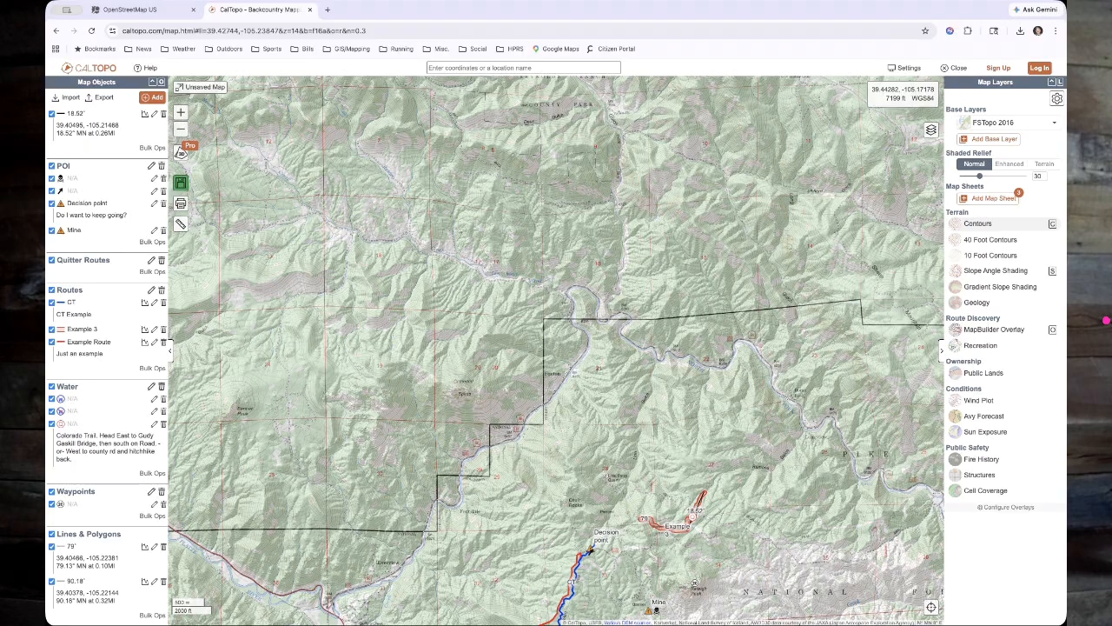
# - Show the North Fork Trail Map sheet once more, remove it, and return to the Raleigh Peak area
pyautogui.click(990, 199)
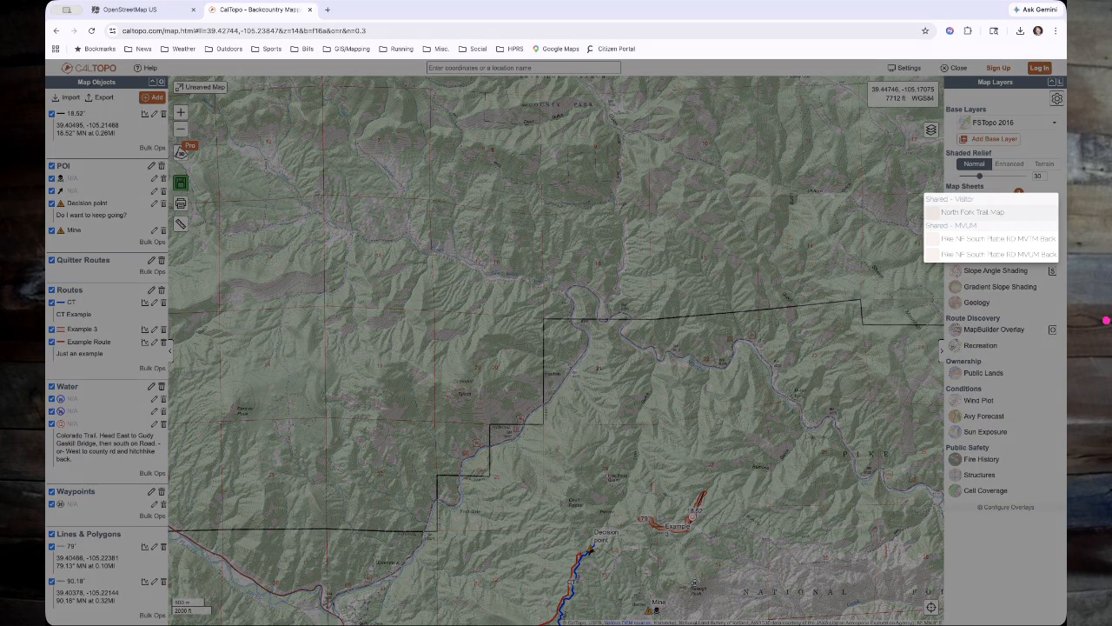
pyautogui.click(974, 213)
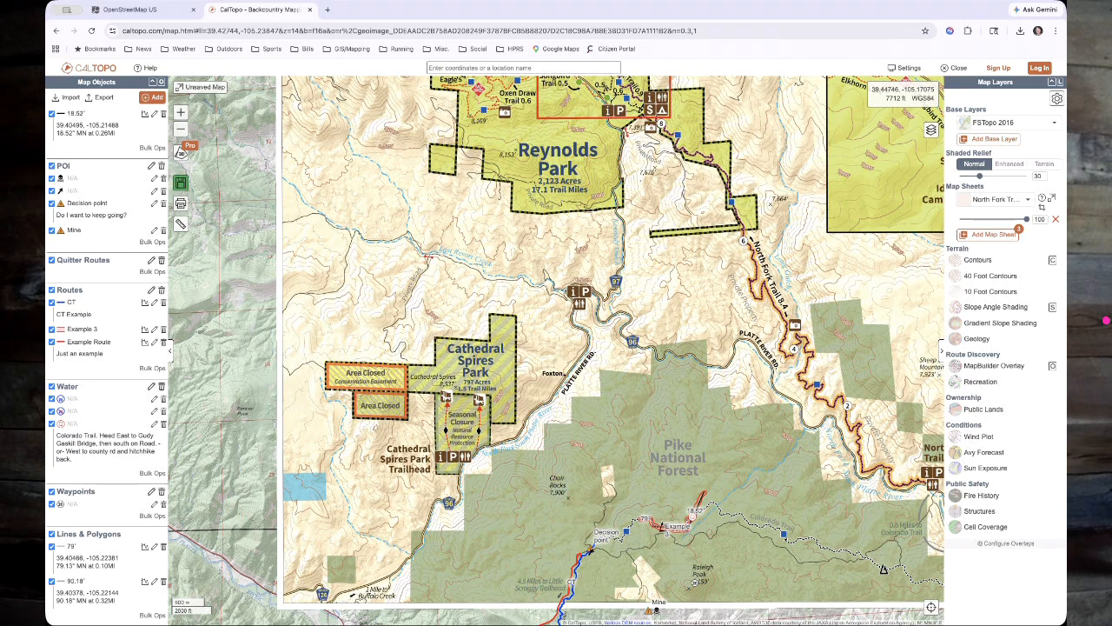
pyautogui.click(1056, 219)
pyautogui.moveTo(709, 465); pyautogui.dragTo(716, 270)
pyautogui.scroll(1, 695, 339)
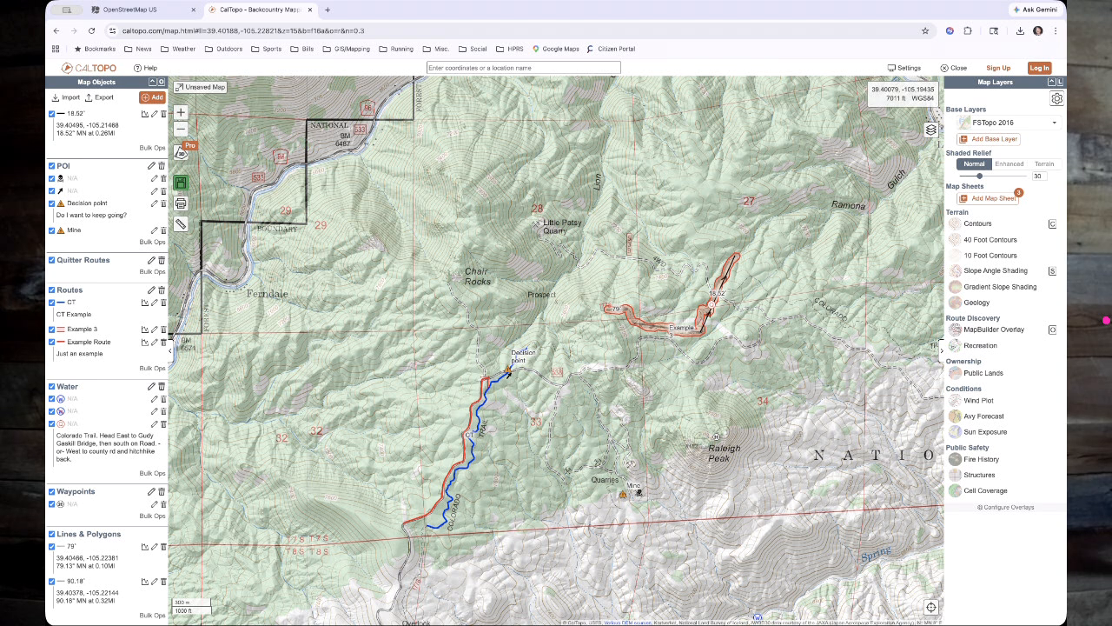
# - Compare the Topo base layer with FSTopo 2016 around the example routes
pyautogui.click(1008, 123)
pyautogui.click(982, 136)
pyautogui.moveTo(853, 161); pyautogui.dragTo(764, 189)
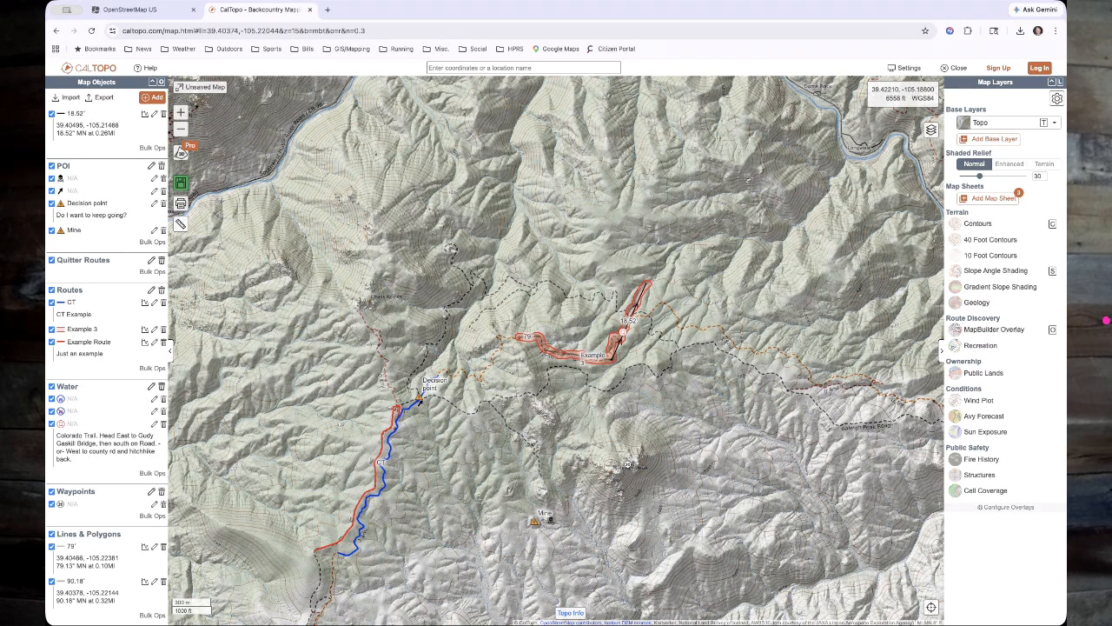
pyautogui.click(1008, 122)
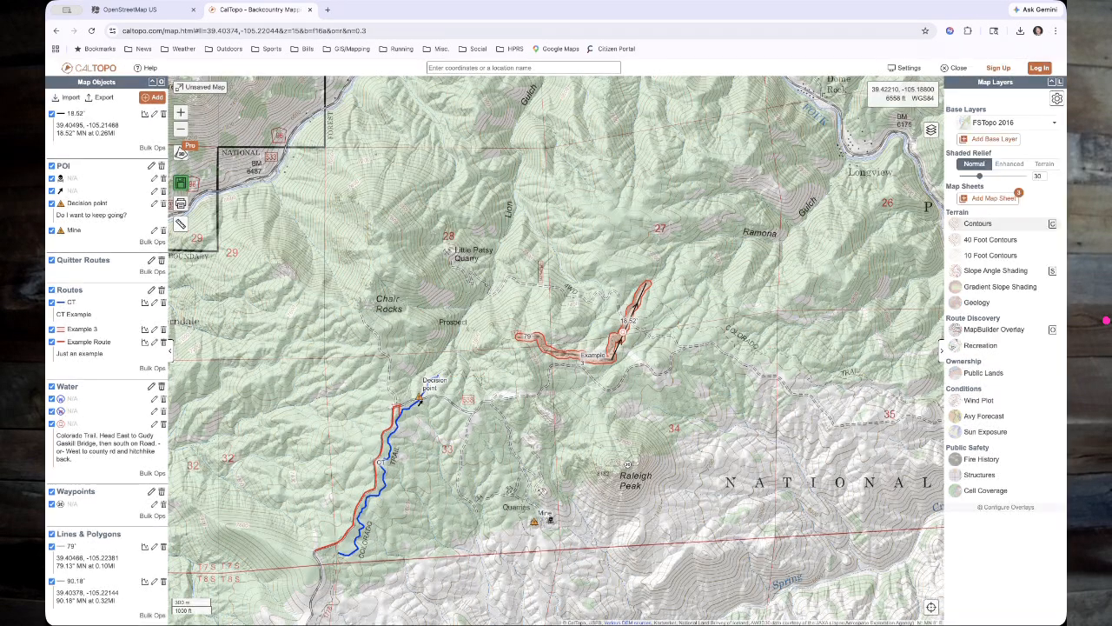
pyautogui.click(988, 224)
# - Switch the base layer to Scanned Topos and examine the Colorado Trail alignment and the quarries near Raleigh Peak
pyautogui.click(1000, 124)
pyautogui.click(990, 210)
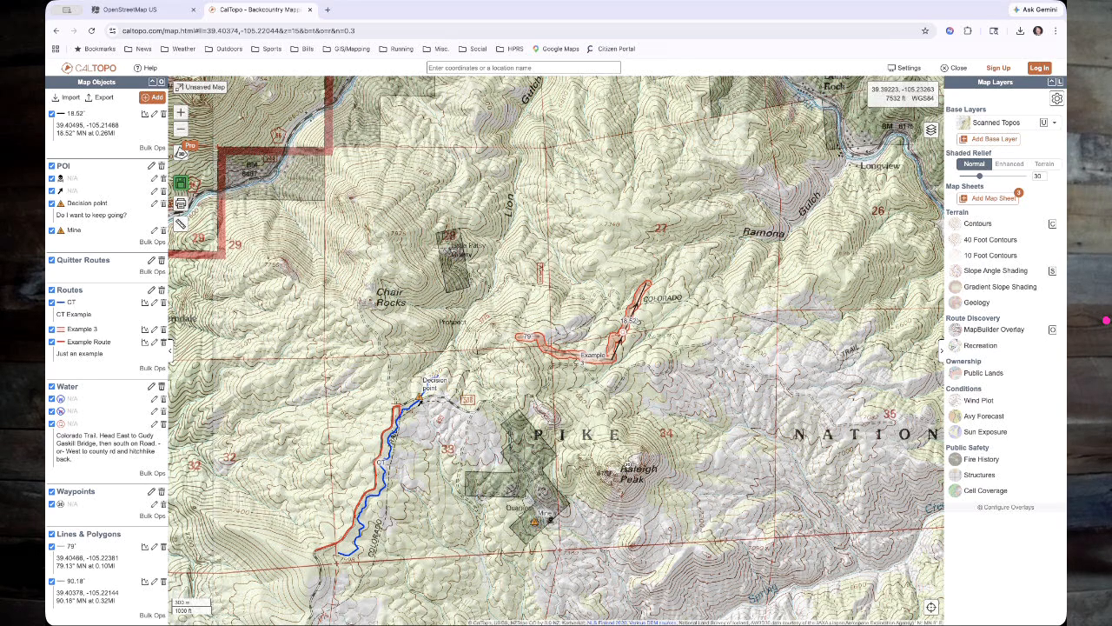
pyautogui.scroll(3, 327, 505)
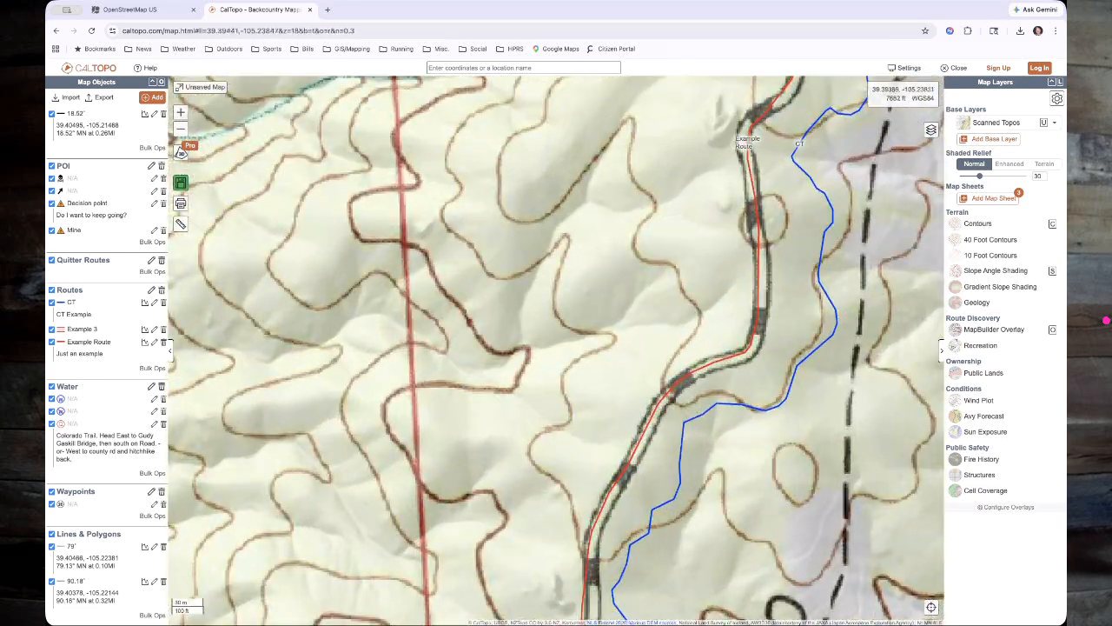
pyautogui.scroll(-2, 635, 450)
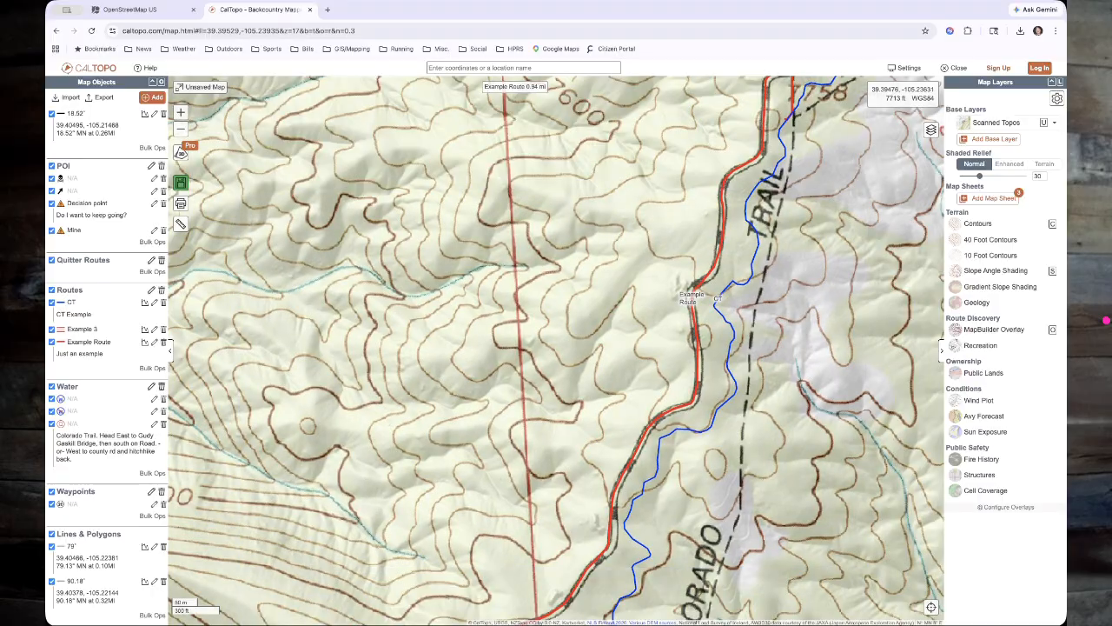
pyautogui.scroll(-3, 858, 390)
pyautogui.moveTo(858, 390); pyautogui.dragTo(630, 378)
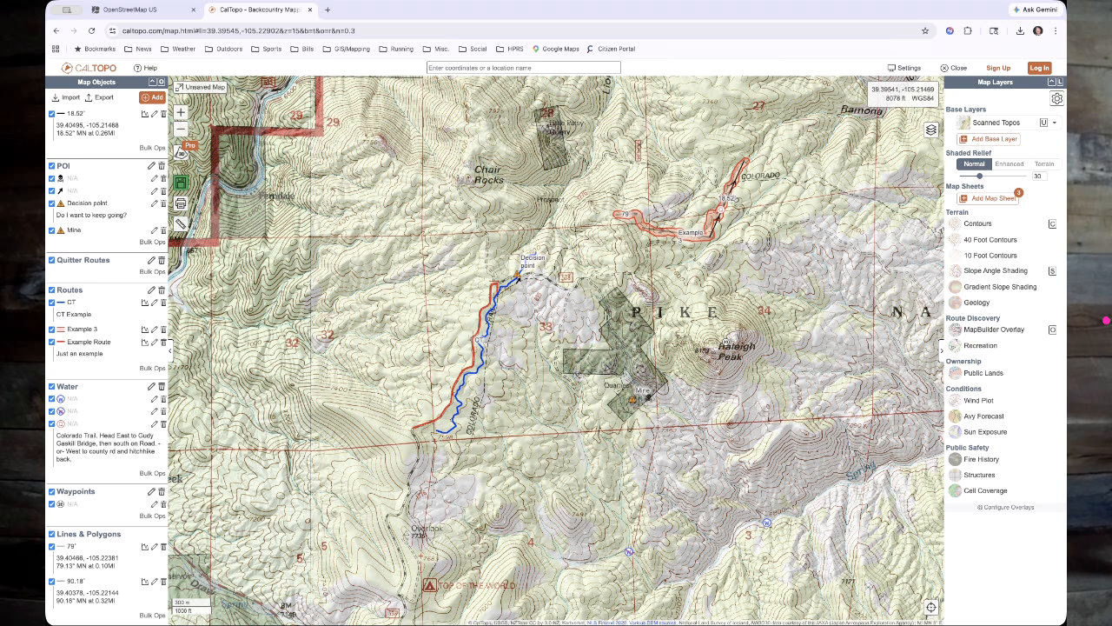
pyautogui.scroll(1, 721, 352)
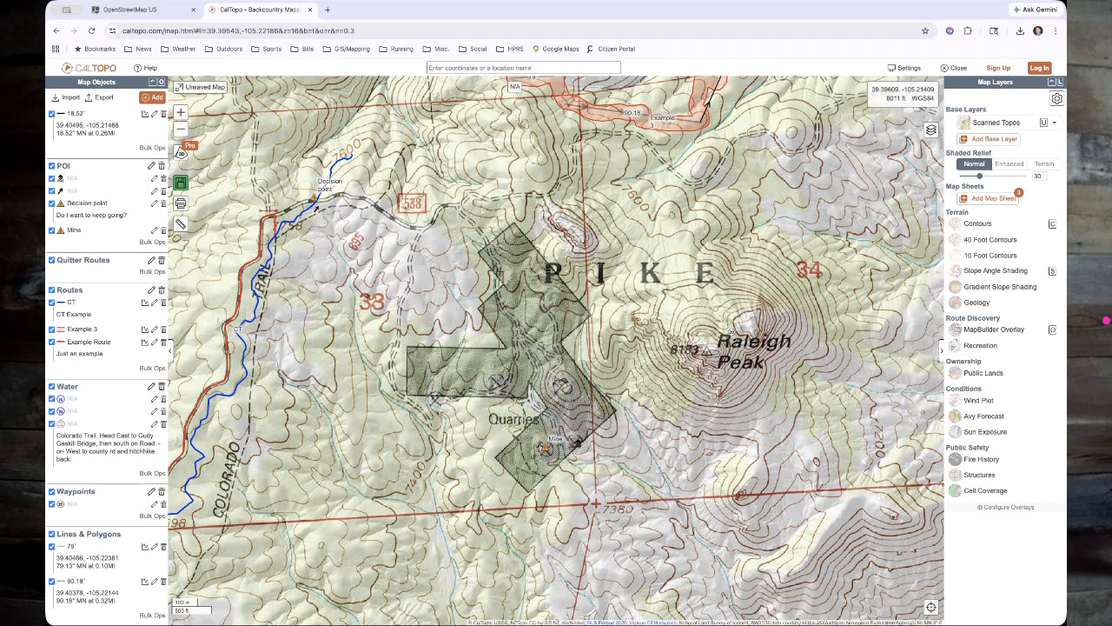
pyautogui.scroll(-1, 594, 376)
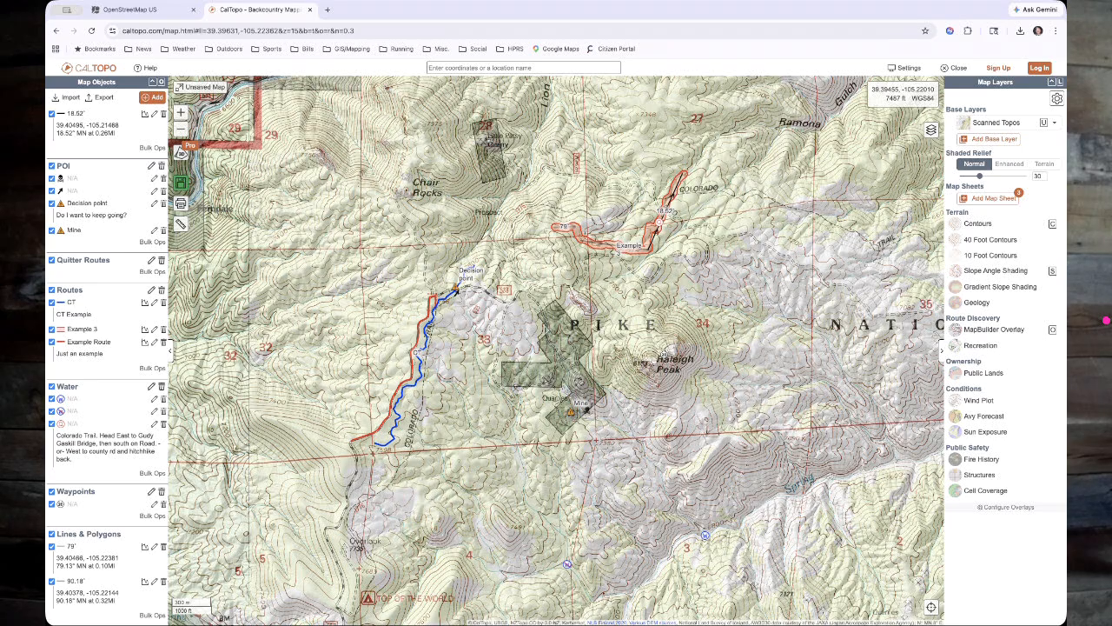
pyautogui.moveTo(612, 400); pyautogui.dragTo(591, 304)
# - Edit the style of the unnamed Water marker at 39.38385, -105.21059, adjusting its icon size and applying the style
pyautogui.click(685, 438)
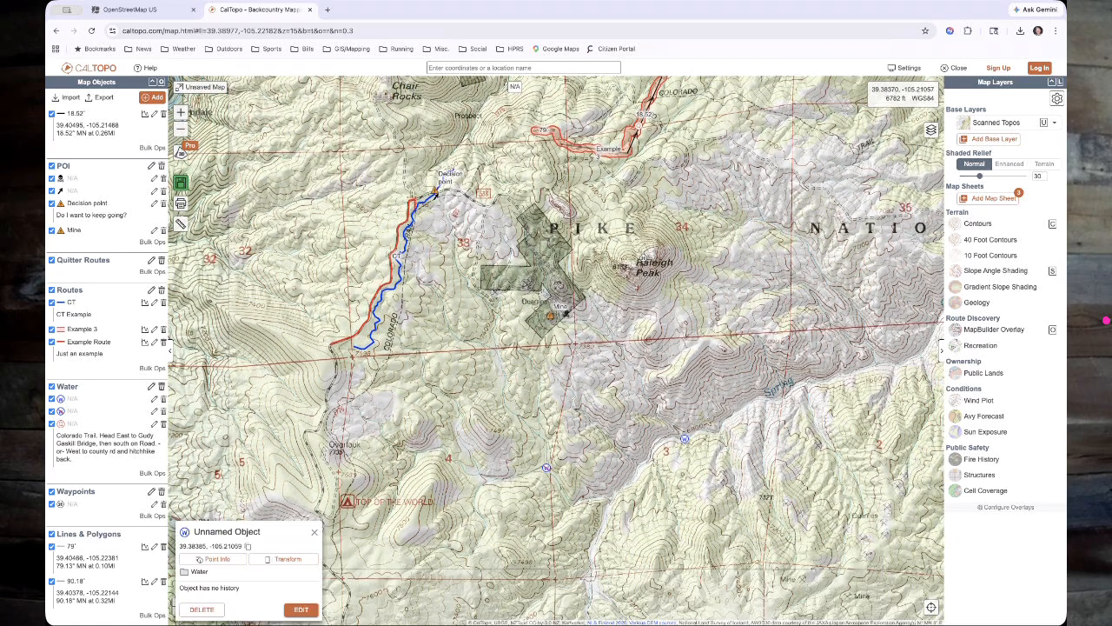
pyautogui.click(301, 609)
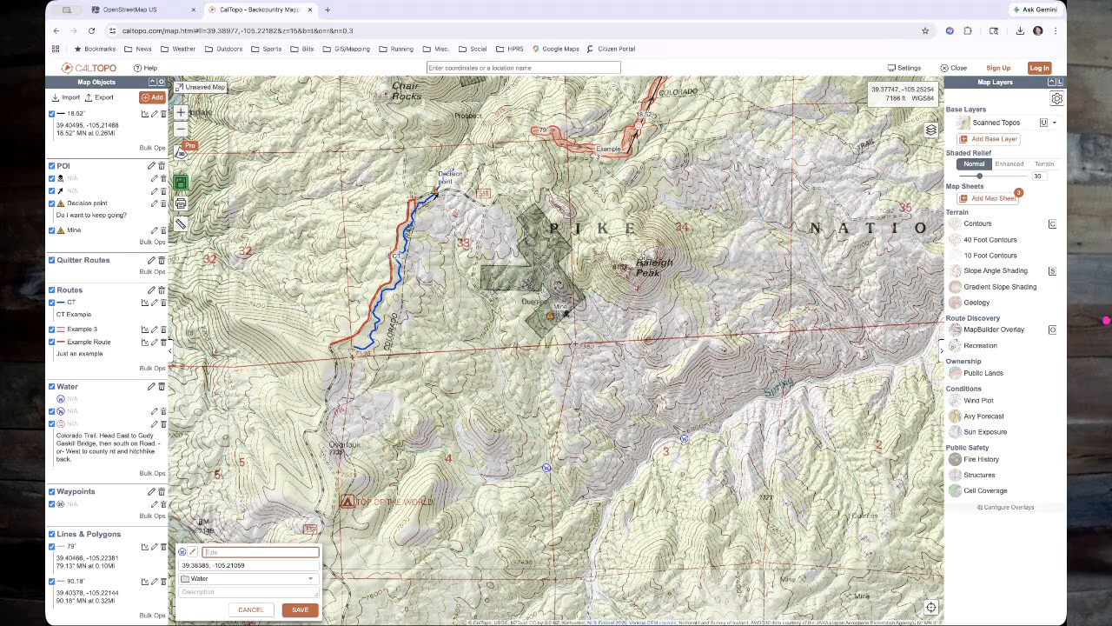
pyautogui.click(182, 552)
pyautogui.click(245, 391)
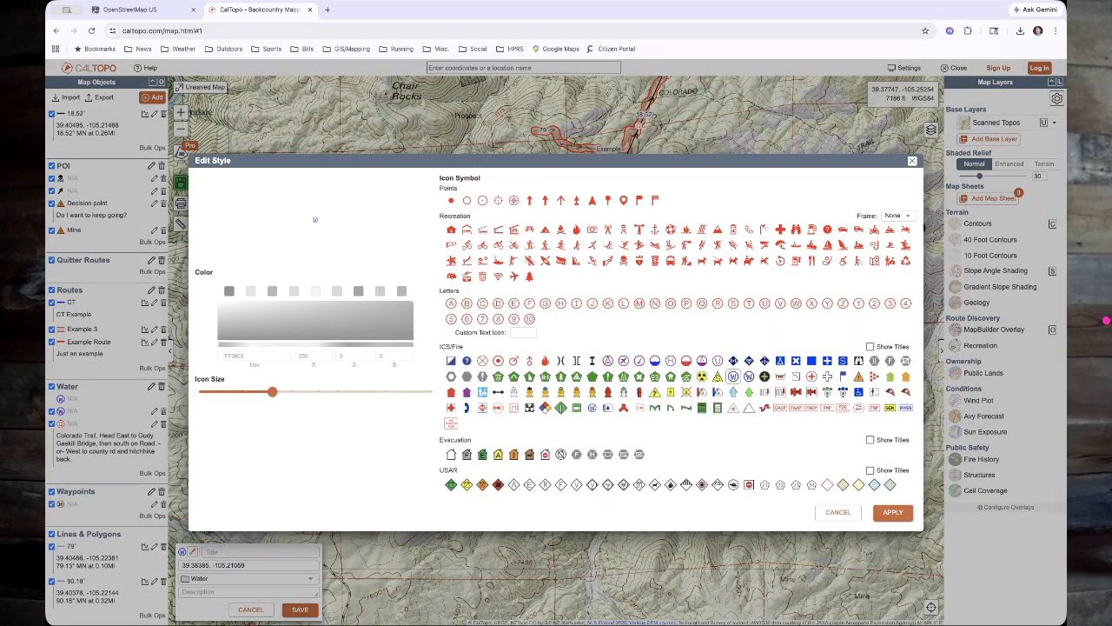
pyautogui.click(273, 391)
pyautogui.click(894, 512)
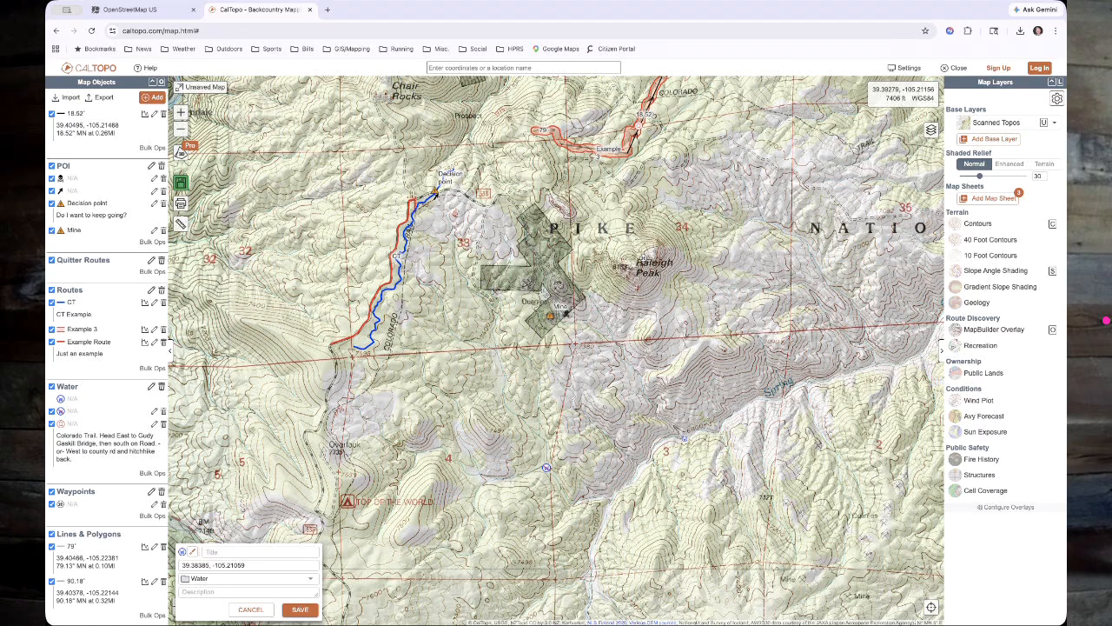
# - Draw and save an untitled polygon of about 47 acres northeast of Raleigh Peak in Lines & Polygons, and discard the open Water marker edit
pyautogui.click(152, 98)
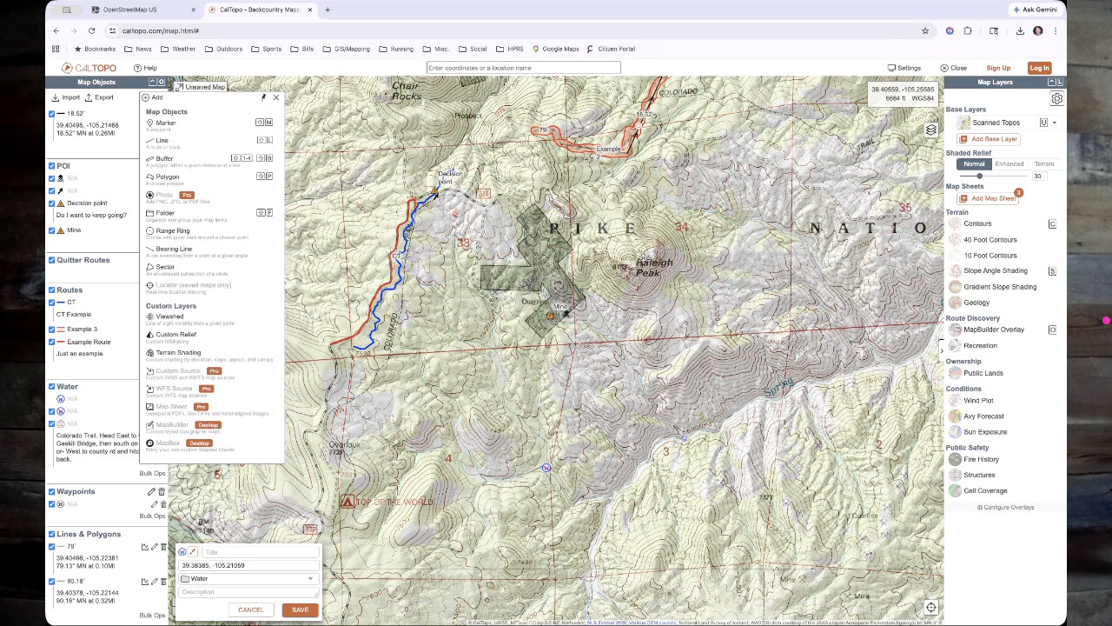
pyautogui.click(162, 140)
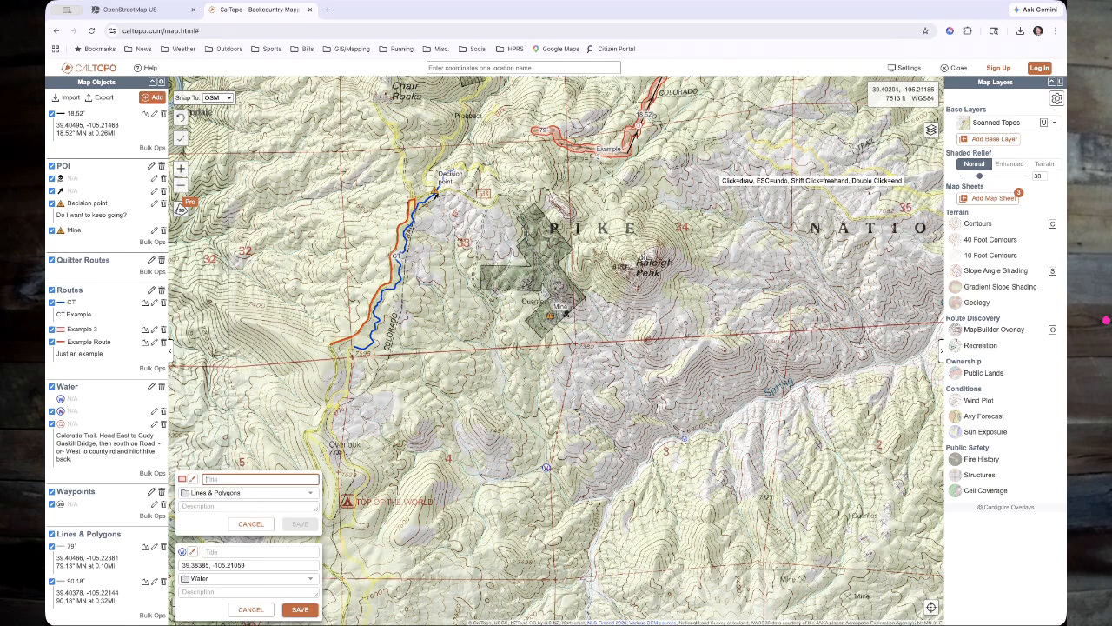
pyautogui.click(657, 155)
pyautogui.click(688, 157)
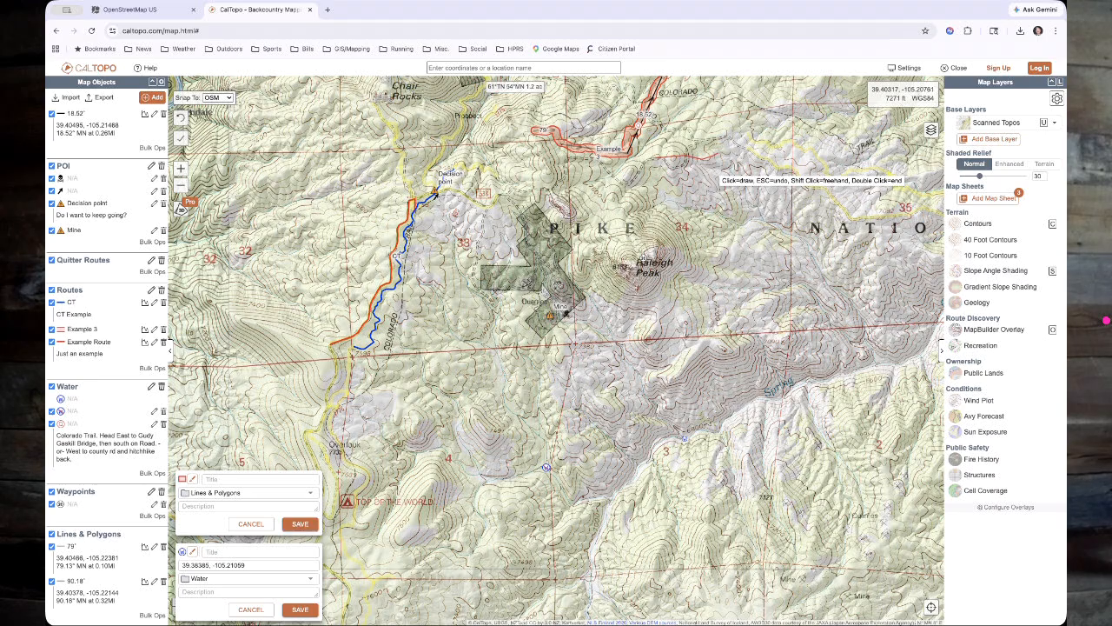
pyautogui.click(735, 182)
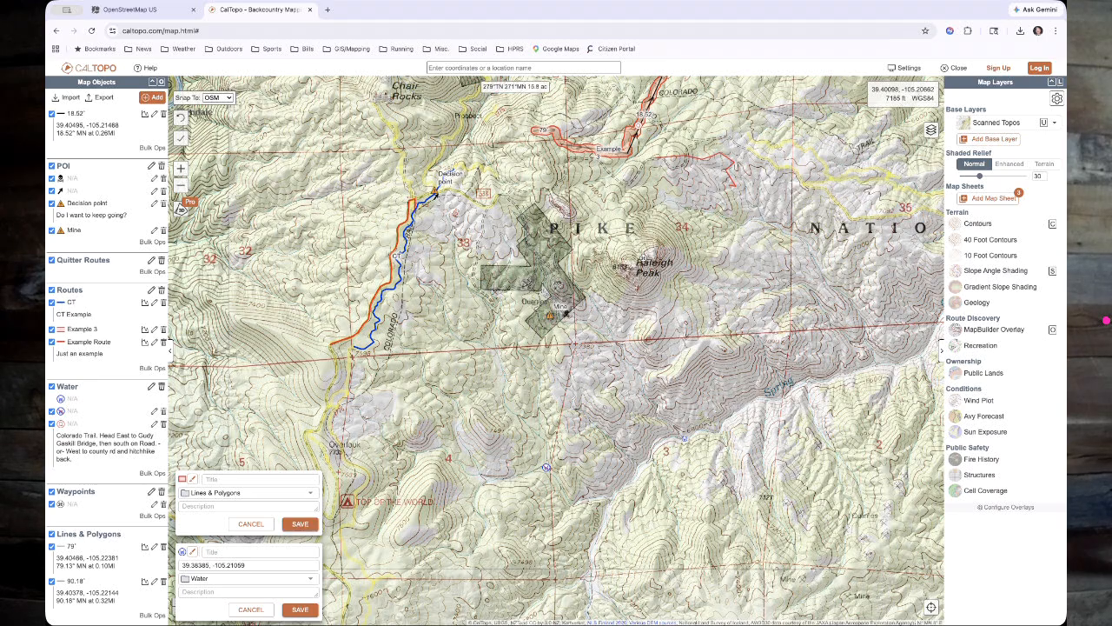
pyautogui.moveTo(728, 183)
pyautogui.mouseDown()
pyautogui.moveTo(731, 207)
pyautogui.moveTo(676, 208)
pyautogui.moveTo(664, 171)
pyautogui.mouseUp()
pyautogui.click(300, 523)
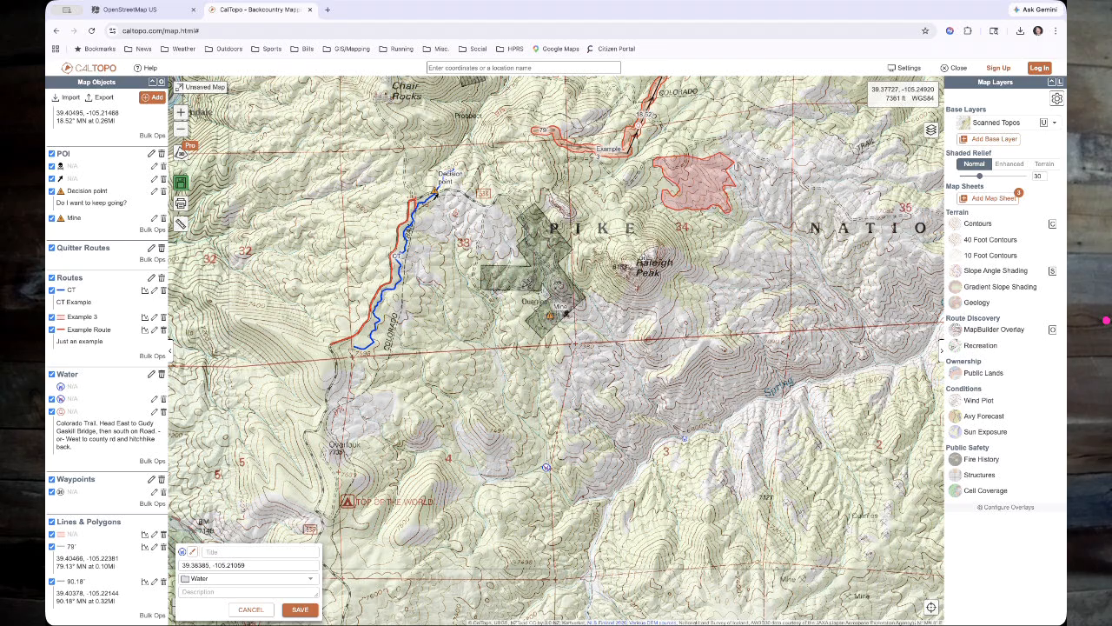
pyautogui.click(250, 609)
# - Restyle the unnamed polygon northeast of Raleigh Peak in orange FFAA00 with a thinner line and reduced line opacity, and save it
pyautogui.click(694, 185)
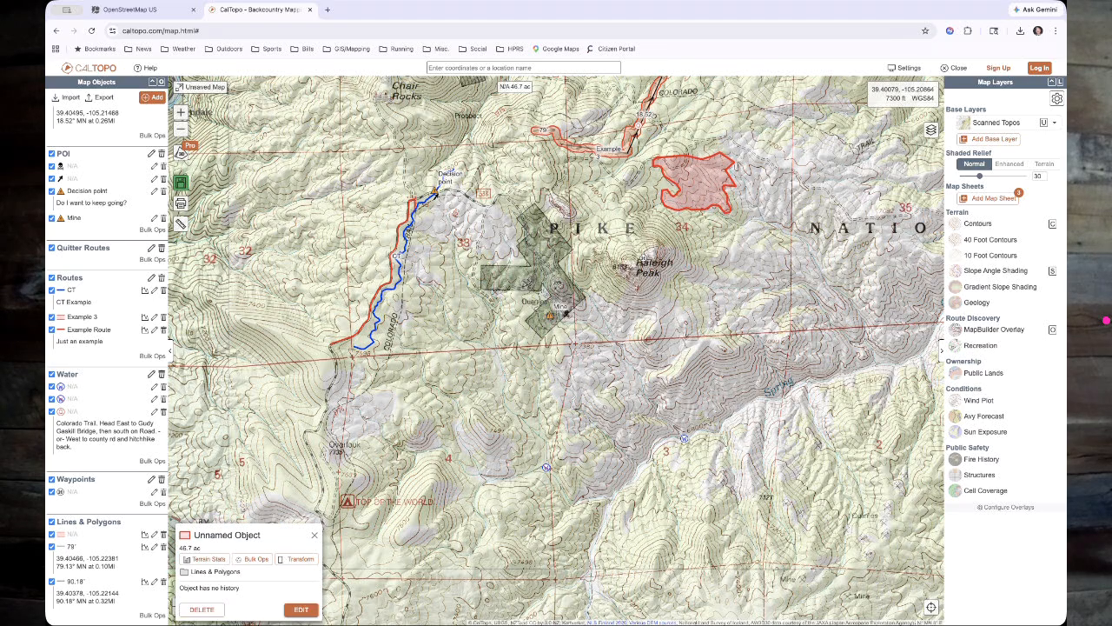
pyautogui.click(301, 609)
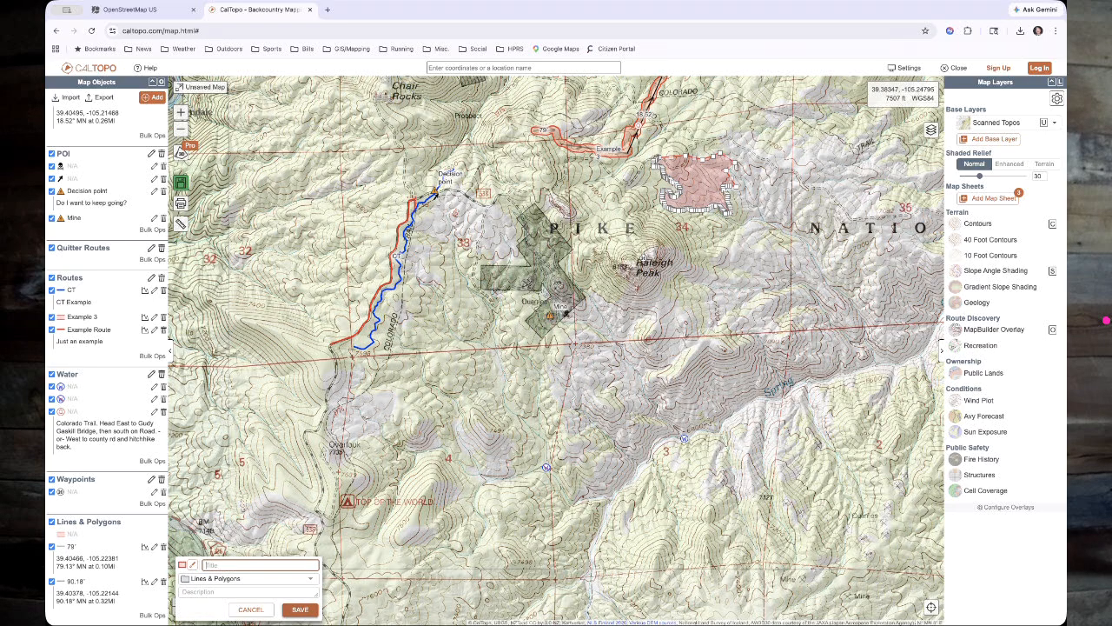
pyautogui.click(192, 565)
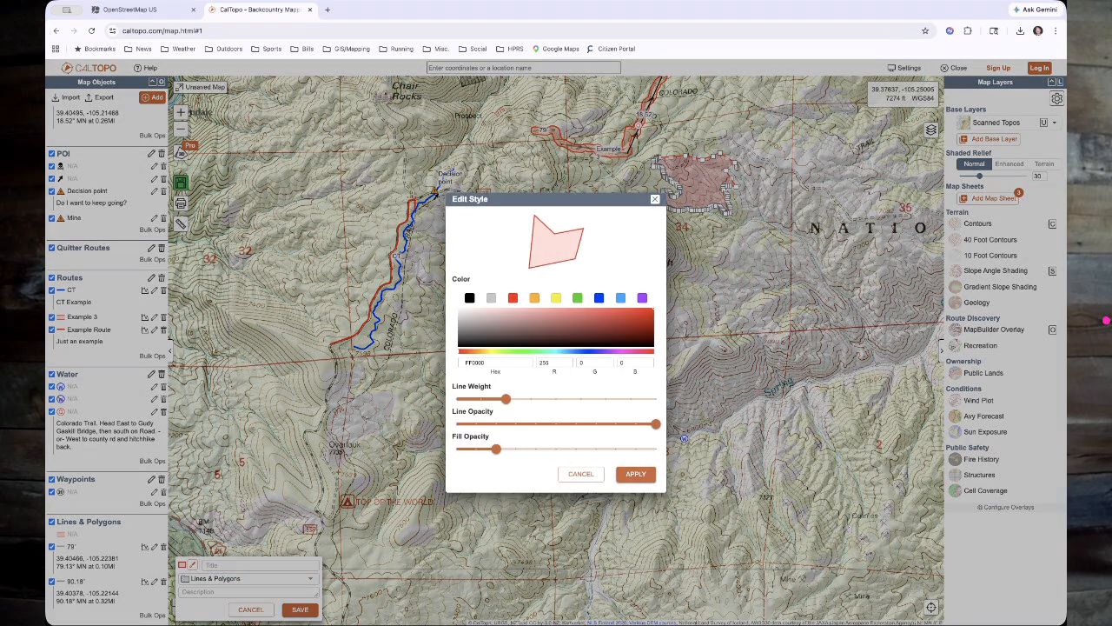
pyautogui.click(535, 298)
pyautogui.moveTo(496, 449); pyautogui.dragTo(535, 448)
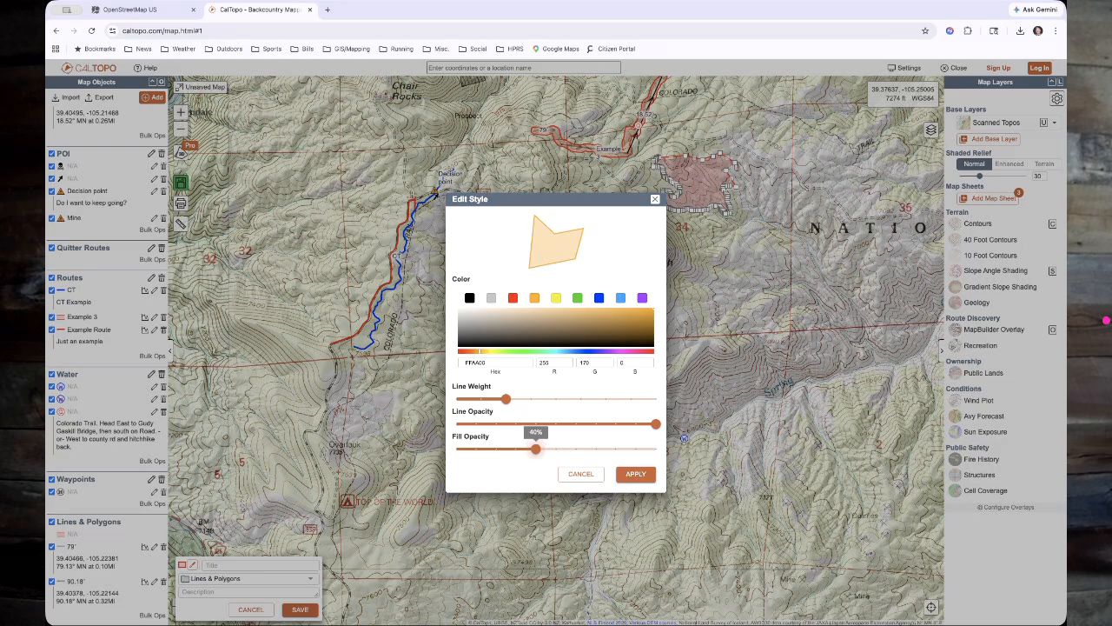
pyautogui.moveTo(506, 398); pyautogui.dragTo(480, 398)
pyautogui.moveTo(535, 448); pyautogui.dragTo(496, 448)
pyautogui.moveTo(657, 423); pyautogui.dragTo(616, 423)
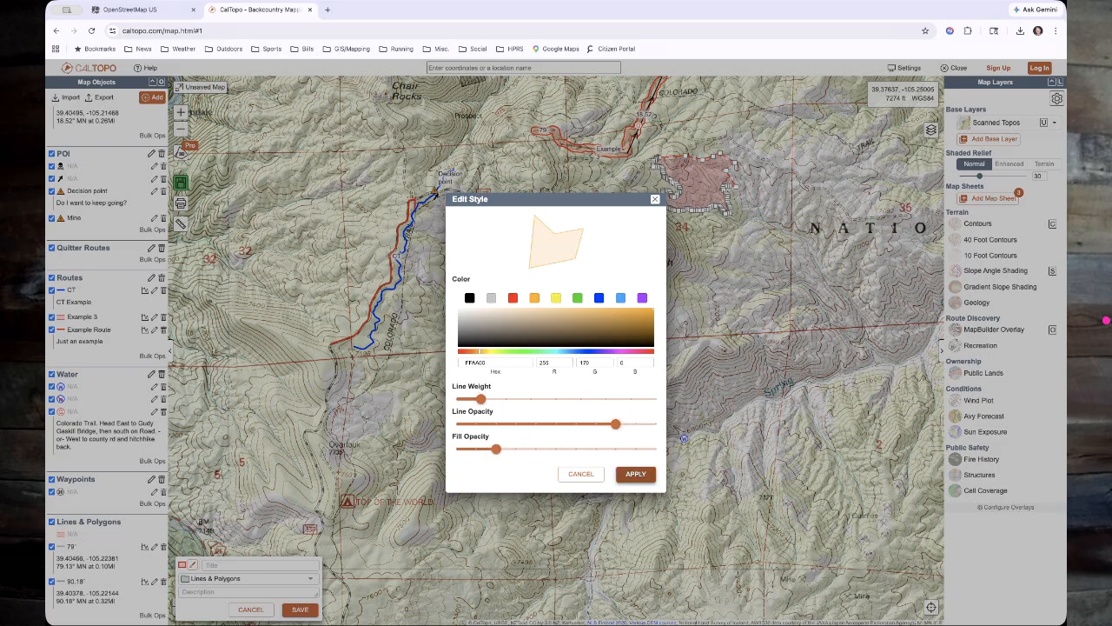
pyautogui.click(636, 474)
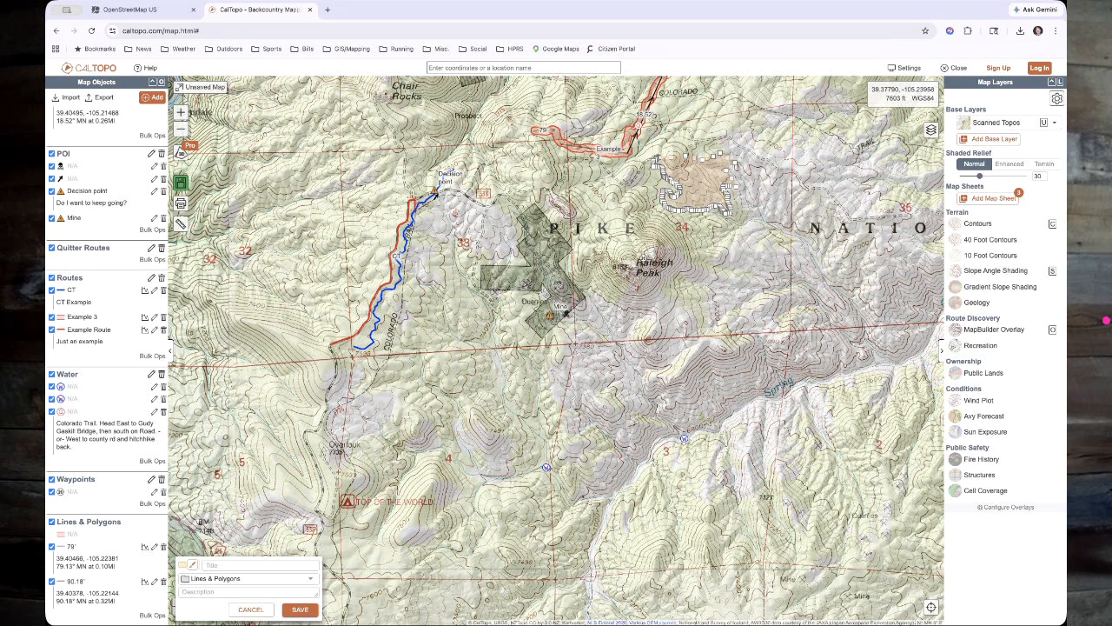
pyautogui.click(299, 610)
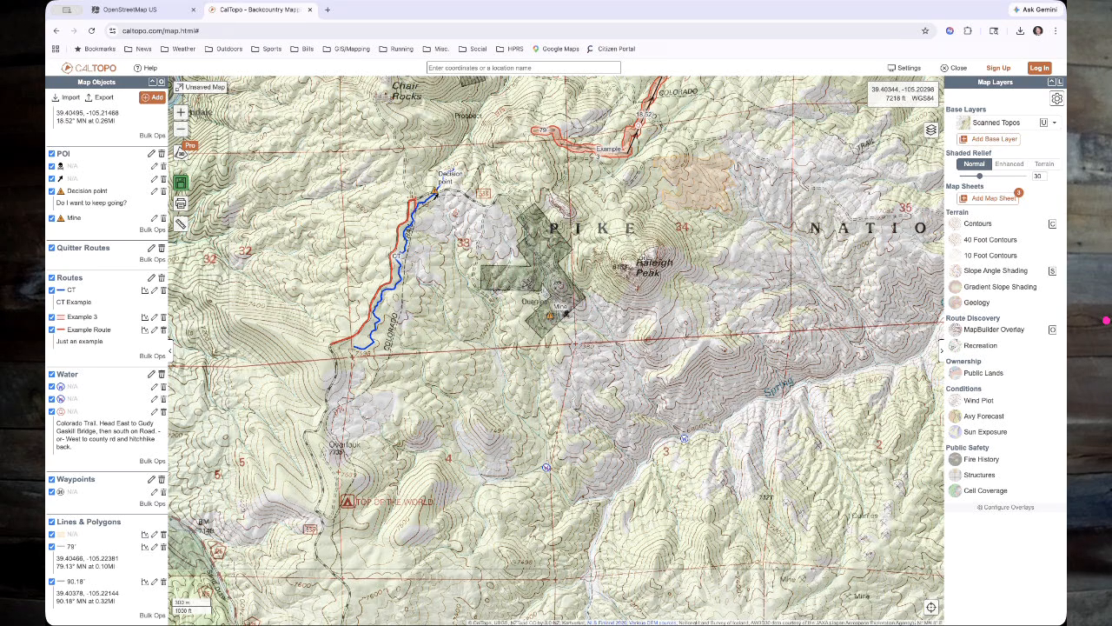
pyautogui.scroll(3, 686, 96)
pyautogui.scroll(1, 693, 261)
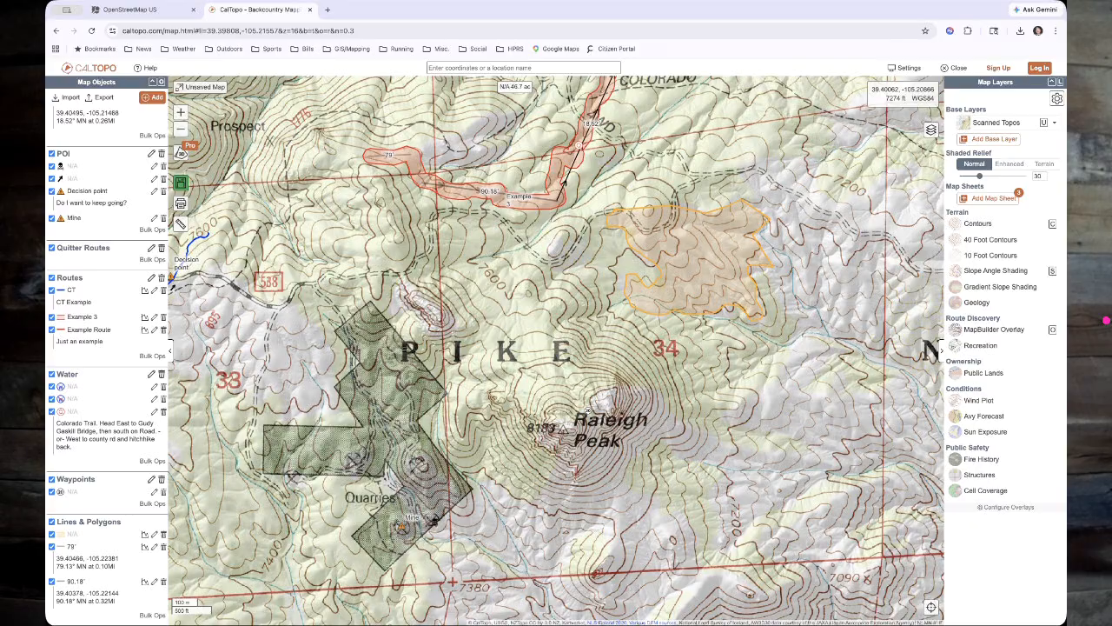
pyautogui.scroll(-1, 856, 268)
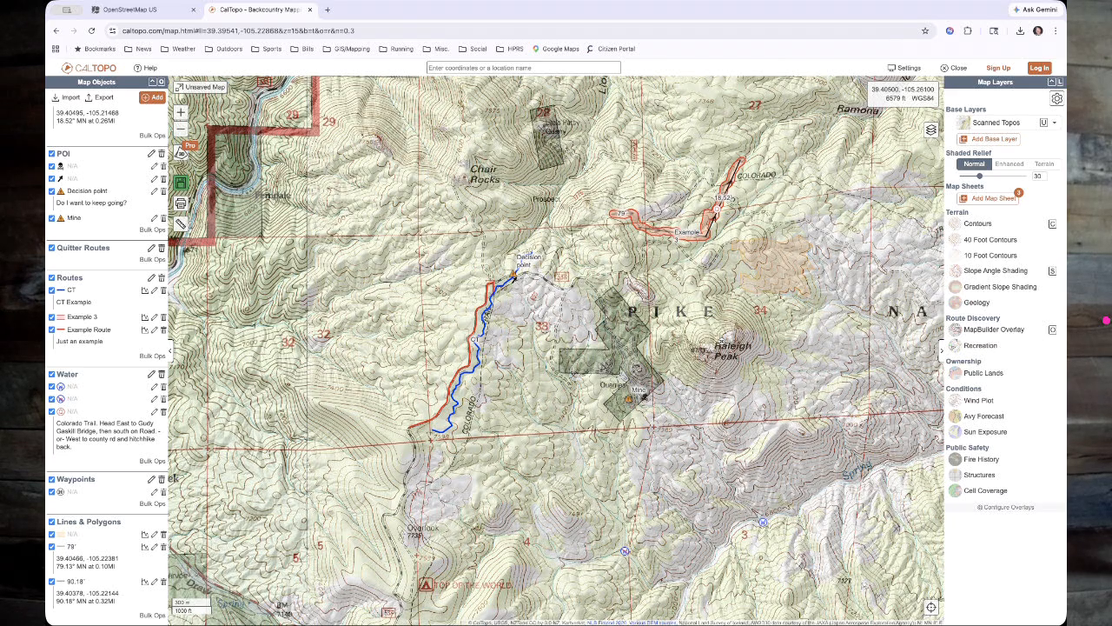
pyautogui.click(181, 182)
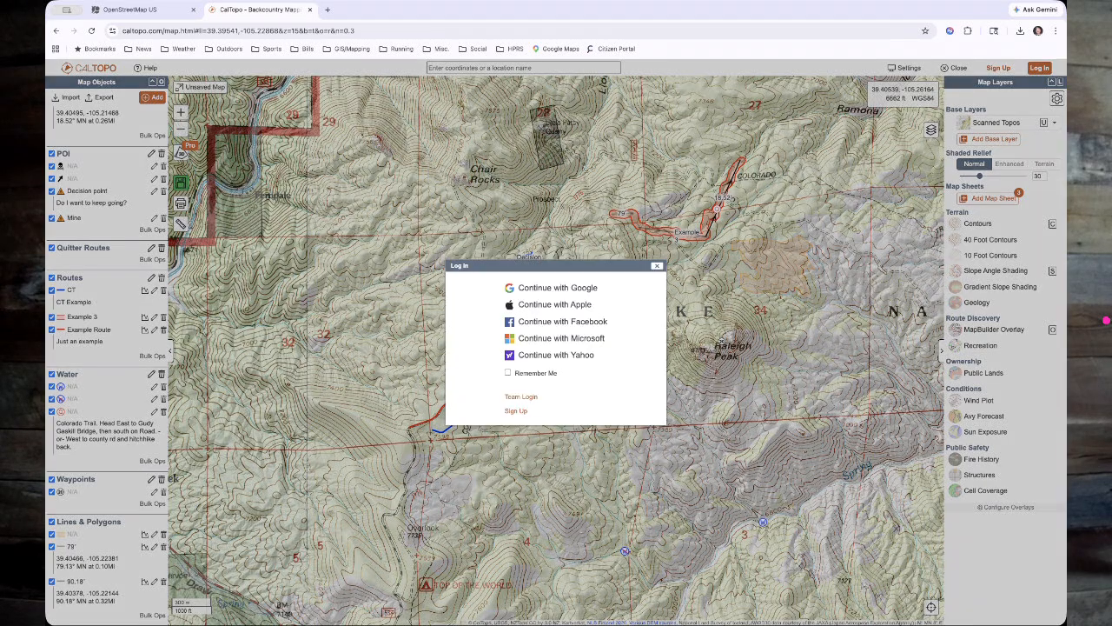
pyautogui.click(657, 266)
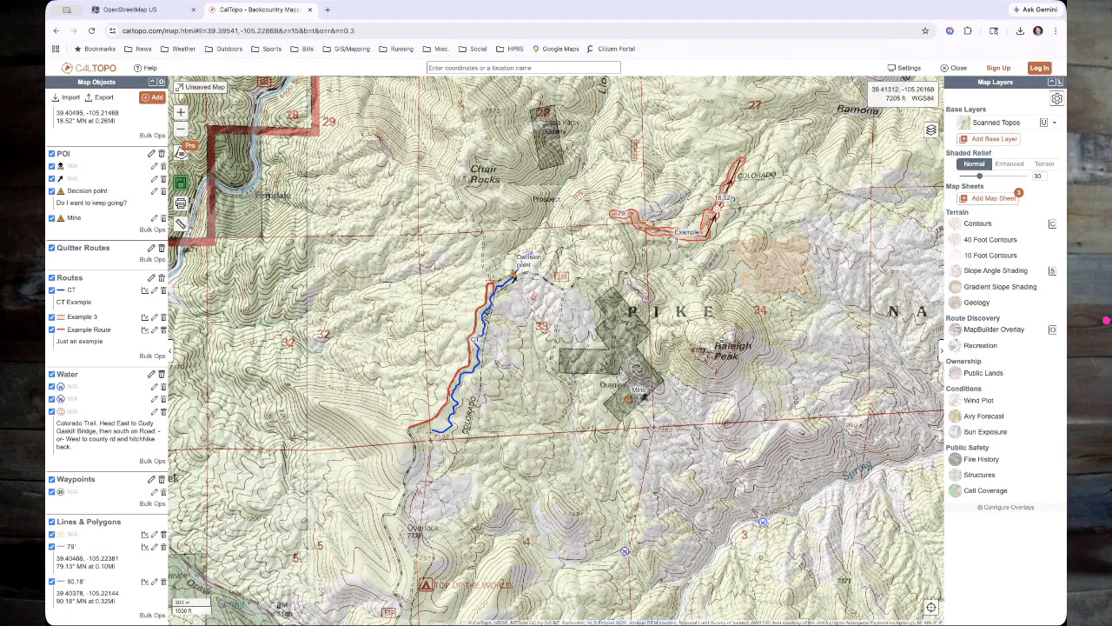
pyautogui.moveTo(173, 187)
pyautogui.mouseDown()
pyautogui.moveTo(186, 224)
pyautogui.moveTo(173, 183)
pyautogui.mouseUp()
pyautogui.press('Escape')
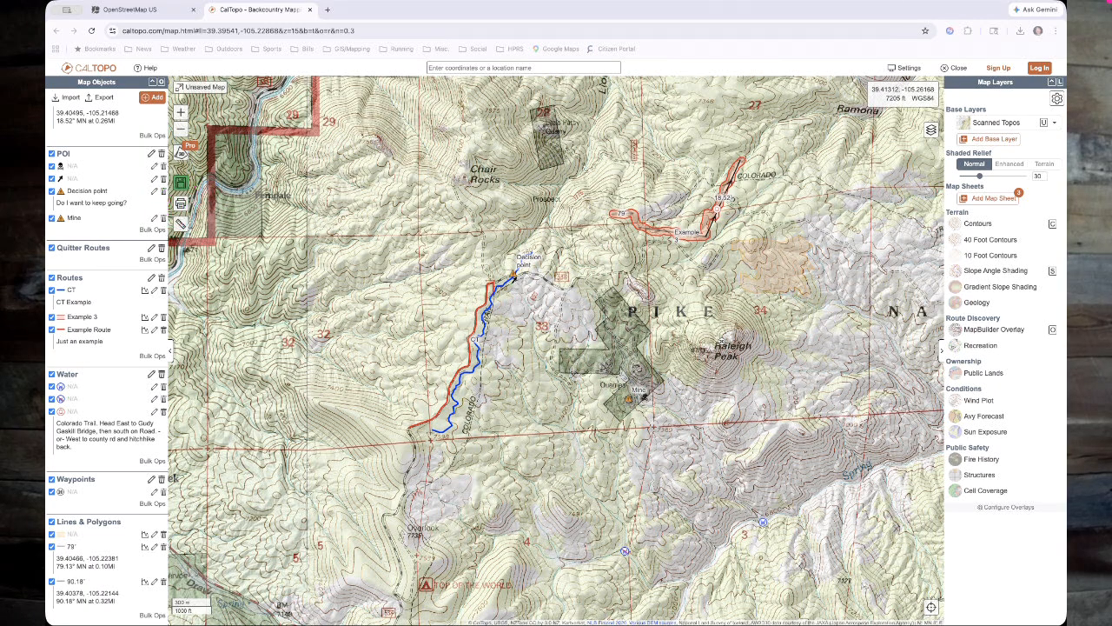
# - Log in with the listed Google account, with Remember Me enabled
pyautogui.click(1039, 67)
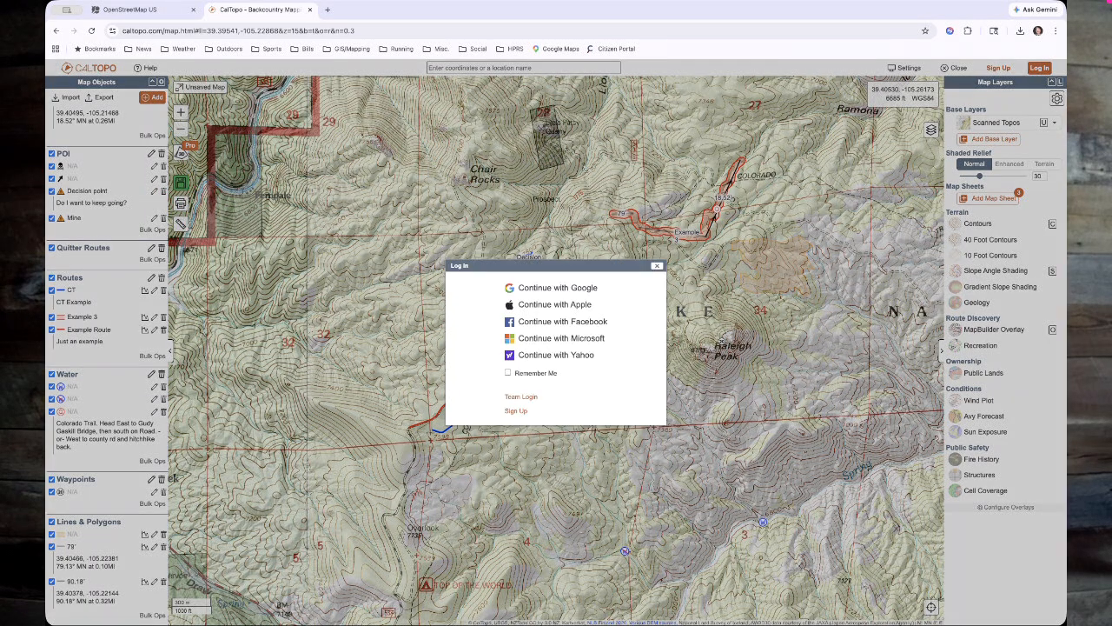
pyautogui.click(509, 373)
pyautogui.click(557, 288)
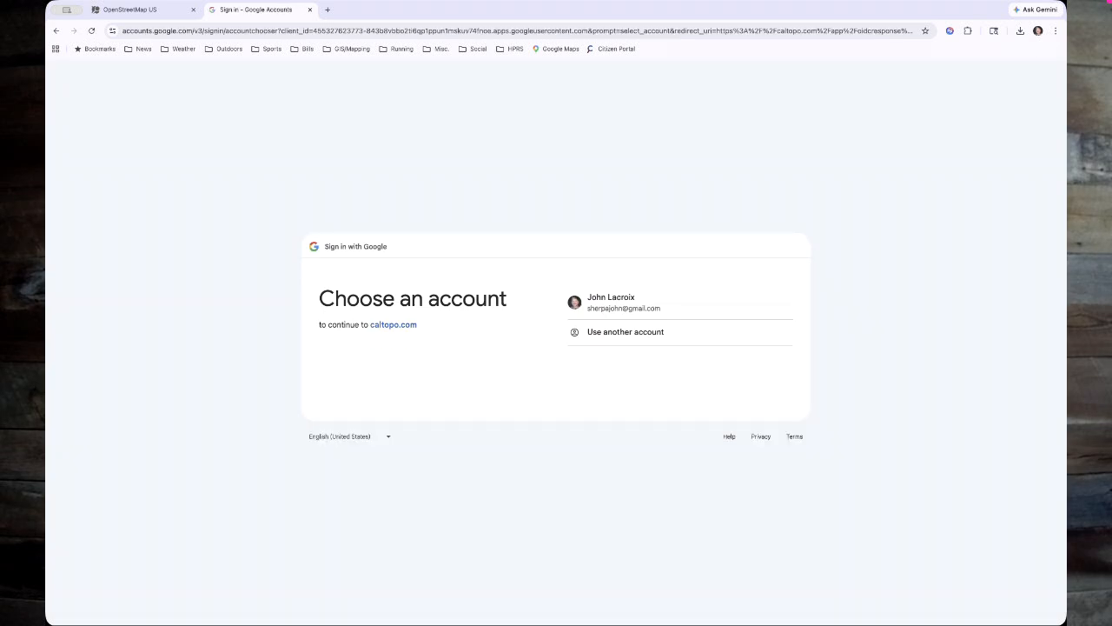
pyautogui.click(624, 302)
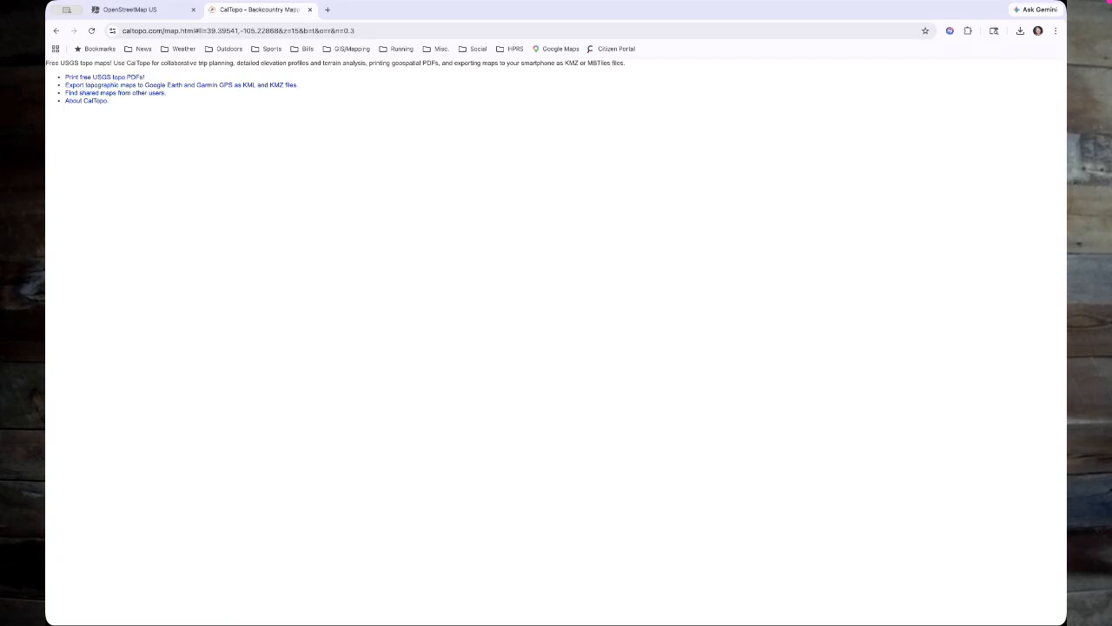
# - Reload the blank map page and restart mapping from the About CalTopo page
pyautogui.click(400, 31)
pyautogui.press('Return')
pyautogui.click(400, 30)
pyautogui.press('Return')
pyautogui.click(86, 100)
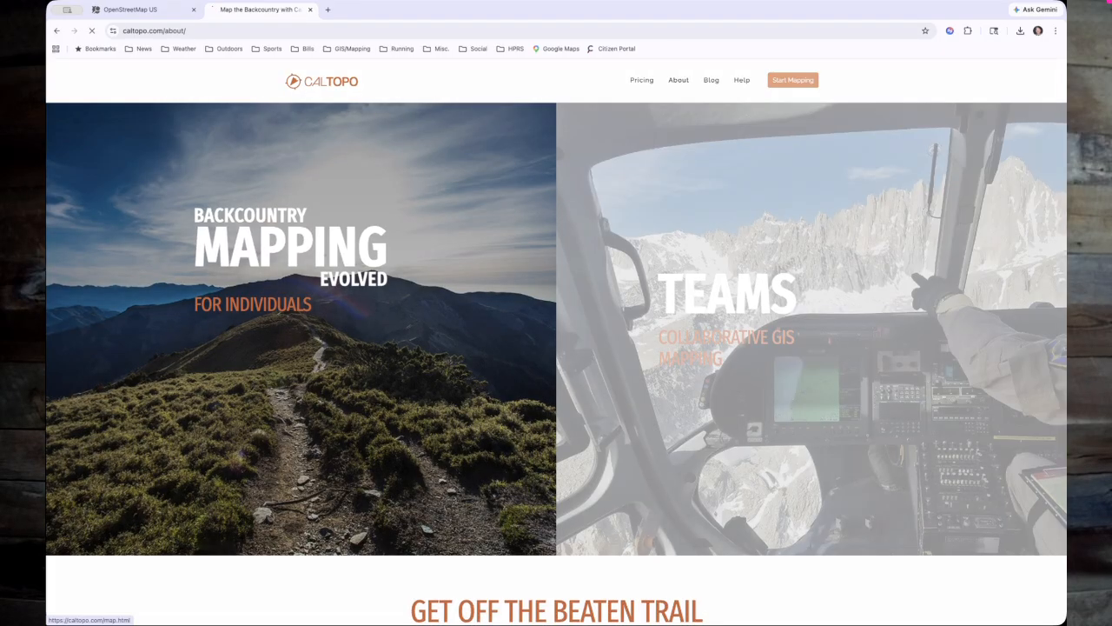
pyautogui.click(793, 80)
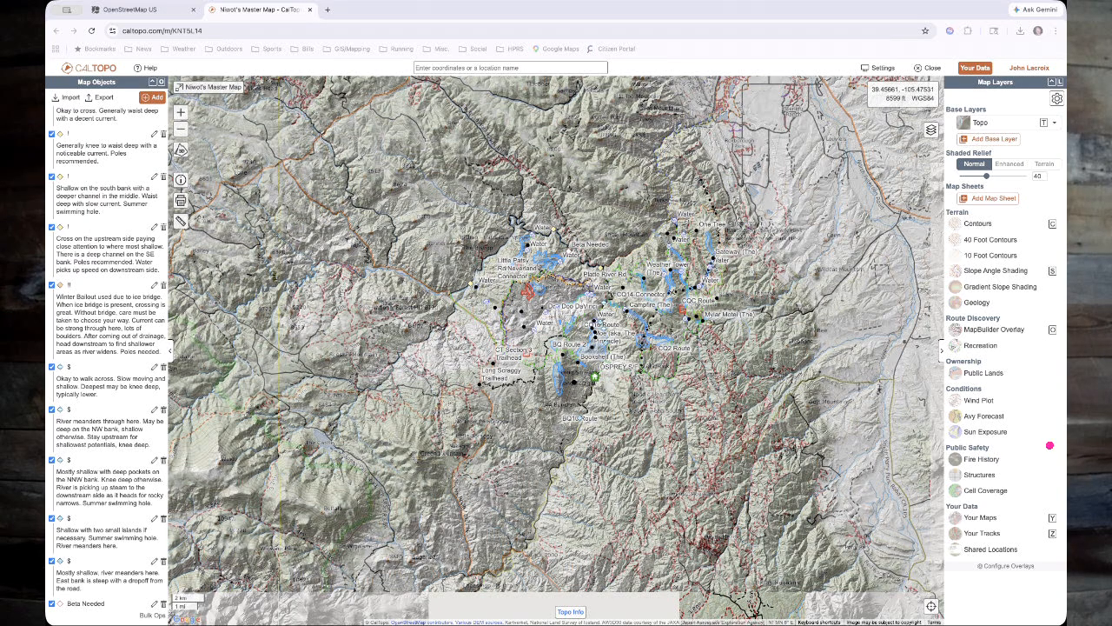
# - Examine the area around OSPREY S/F, Long Scraggy Peak and the Bookshelf in Niwot's Master Map
pyautogui.scroll(3, 571, 310)
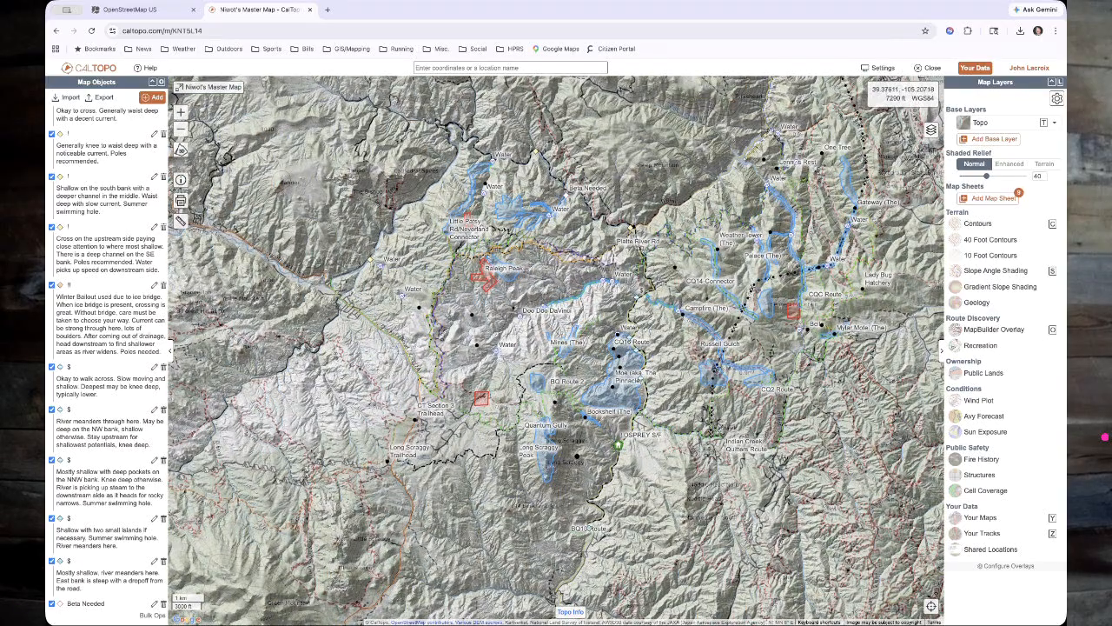
pyautogui.scroll(5, 622, 429)
pyautogui.moveTo(708, 217); pyautogui.dragTo(657, 182)
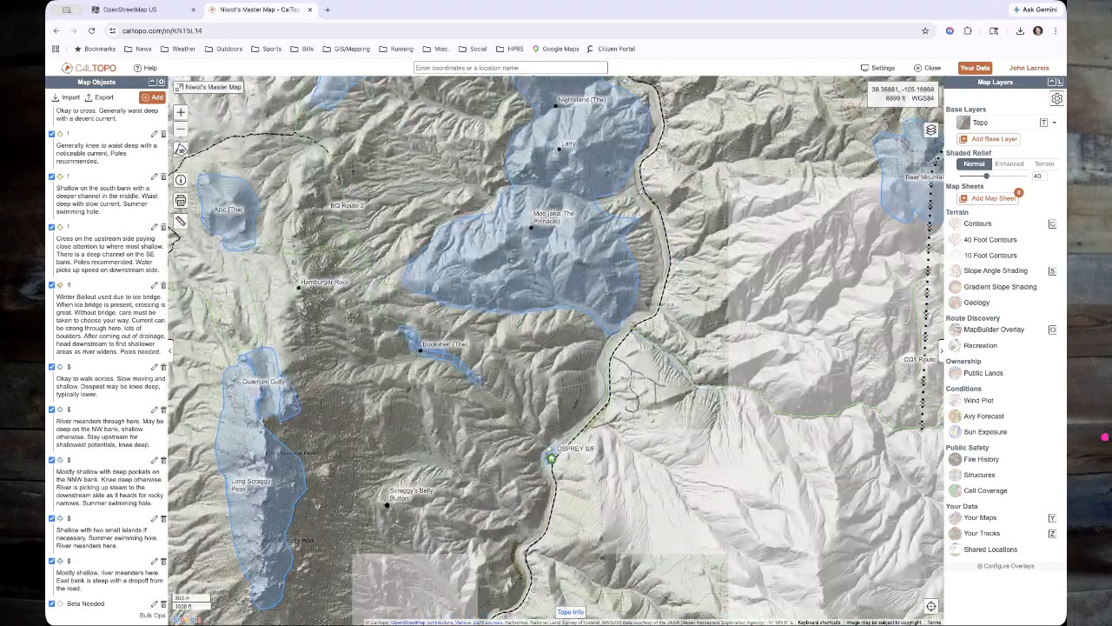
pyautogui.moveTo(529, 441); pyautogui.dragTo(618, 357)
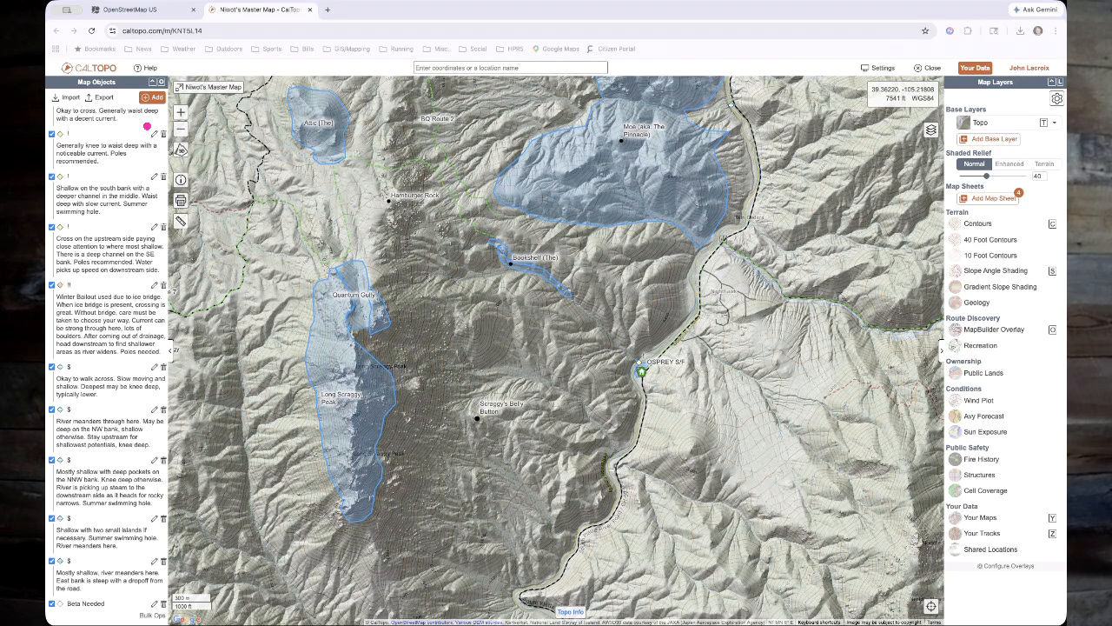
pyautogui.click(387, 206)
pyautogui.click(318, 133)
pyautogui.click(348, 385)
pyautogui.click(481, 427)
pyautogui.moveTo(643, 357)
pyautogui.mouseDown()
pyautogui.moveTo(662, 375)
pyautogui.moveTo(654, 350)
pyautogui.mouseUp()
pyautogui.click(508, 271)
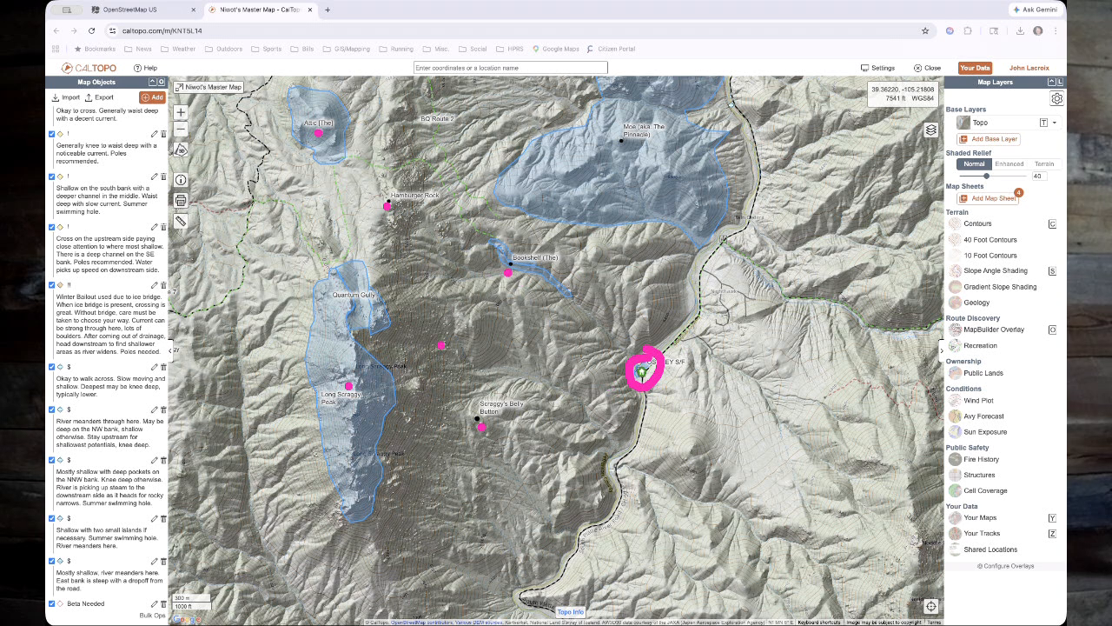
pyautogui.moveTo(639, 184); pyautogui.dragTo(682, 86)
pyautogui.moveTo(615, 140); pyautogui.dragTo(611, 144)
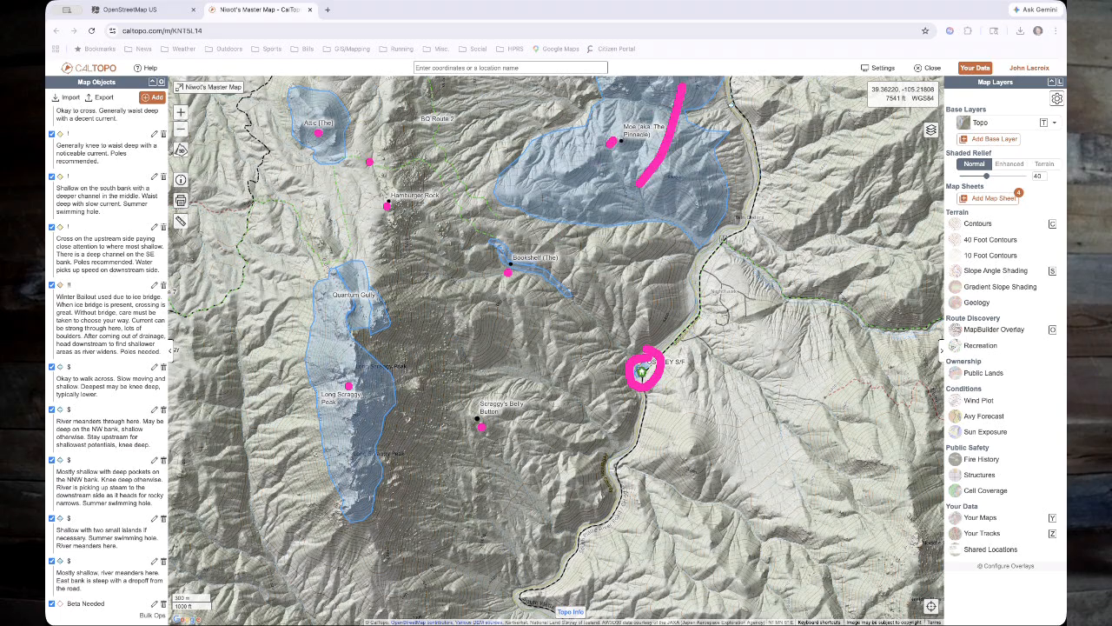
pyautogui.click(5, 203)
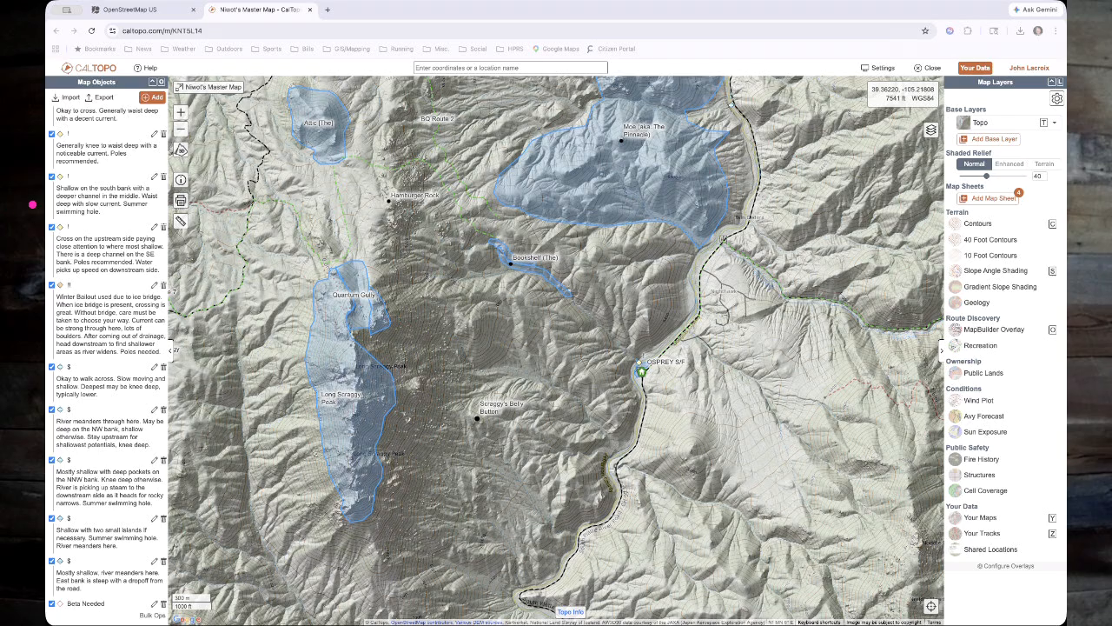
pyautogui.moveTo(351, 169)
pyautogui.mouseDown()
pyautogui.moveTo(434, 165)
pyautogui.moveTo(497, 240)
pyautogui.mouseUp()
pyautogui.moveTo(431, 88)
pyautogui.mouseDown()
pyautogui.moveTo(460, 170)
pyautogui.moveTo(509, 214)
pyautogui.moveTo(486, 248)
pyautogui.moveTo(584, 304)
pyautogui.moveTo(632, 372)
pyautogui.mouseUp()
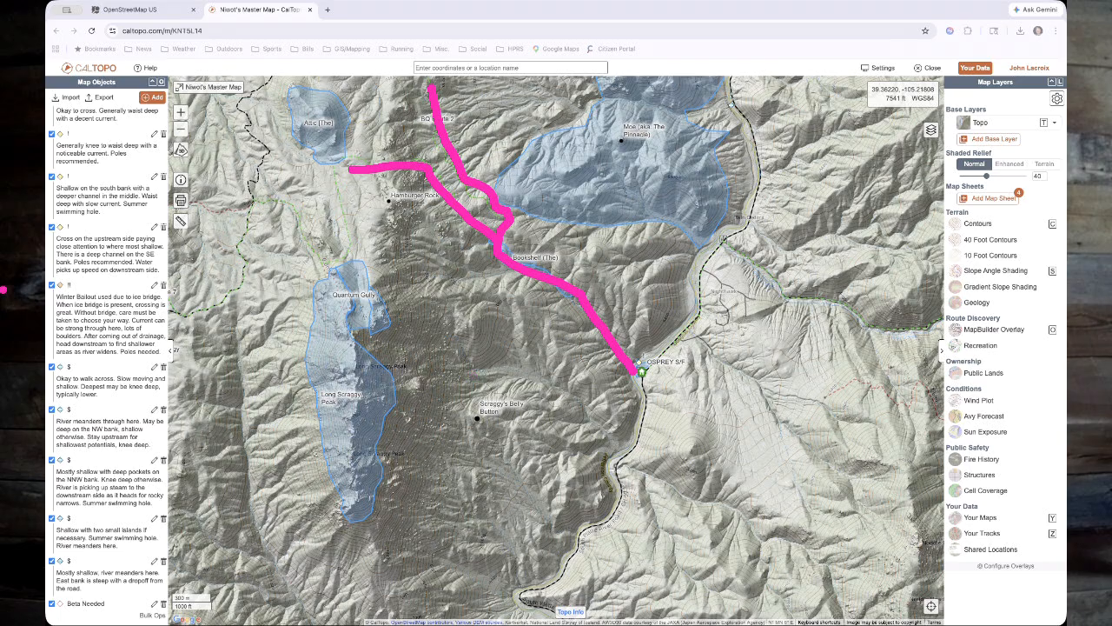
pyautogui.press('Delete')
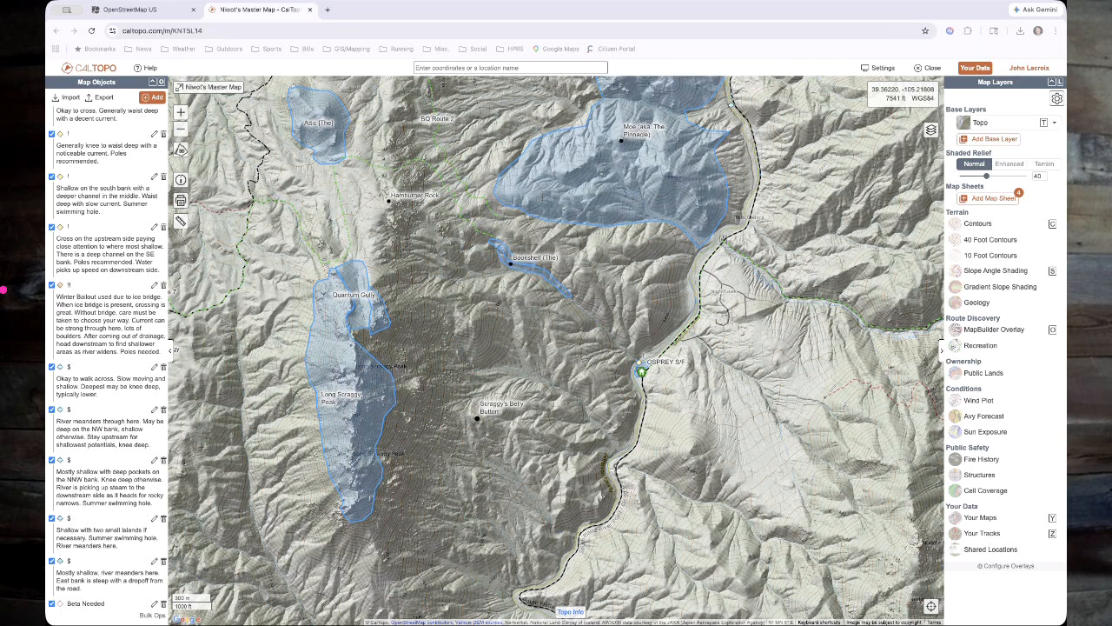
pyautogui.moveTo(194, 310)
pyautogui.mouseDown()
pyautogui.moveTo(252, 263)
pyautogui.moveTo(245, 213)
pyautogui.moveTo(295, 230)
pyautogui.moveTo(326, 277)
pyautogui.mouseUp()
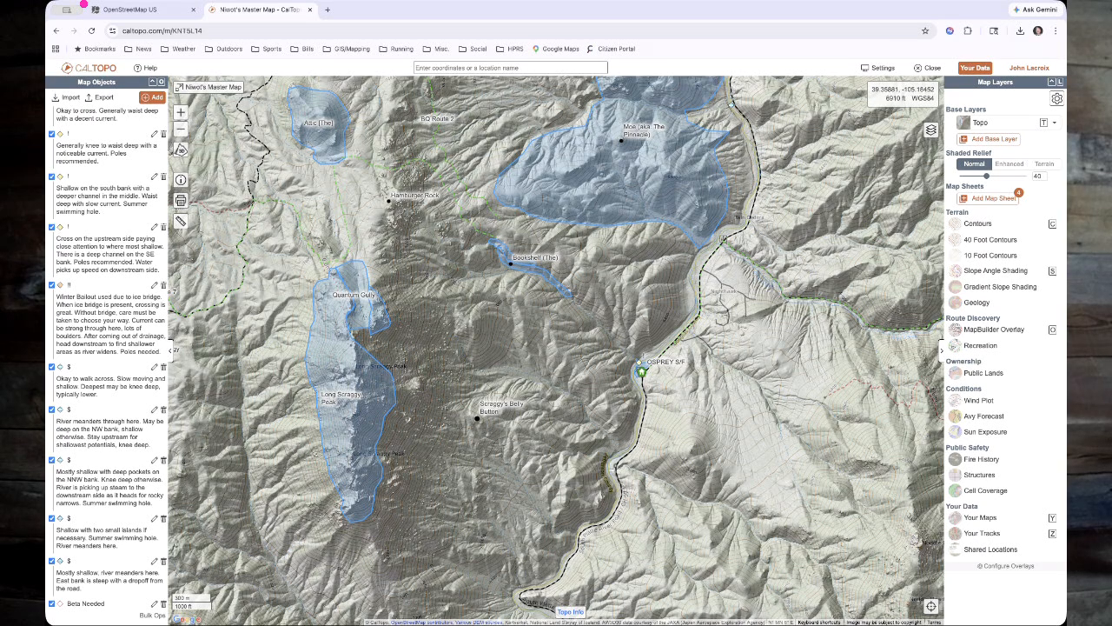
# - Examine the private parcels, Raleigh Peak, Chair Rocks and NeverNever Land areas in the northern part of the map
pyautogui.scroll(-3, 609, 301)
pyautogui.moveTo(430, 153); pyautogui.dragTo(597, 294)
pyautogui.moveTo(345, 91); pyautogui.dragTo(337, 118)
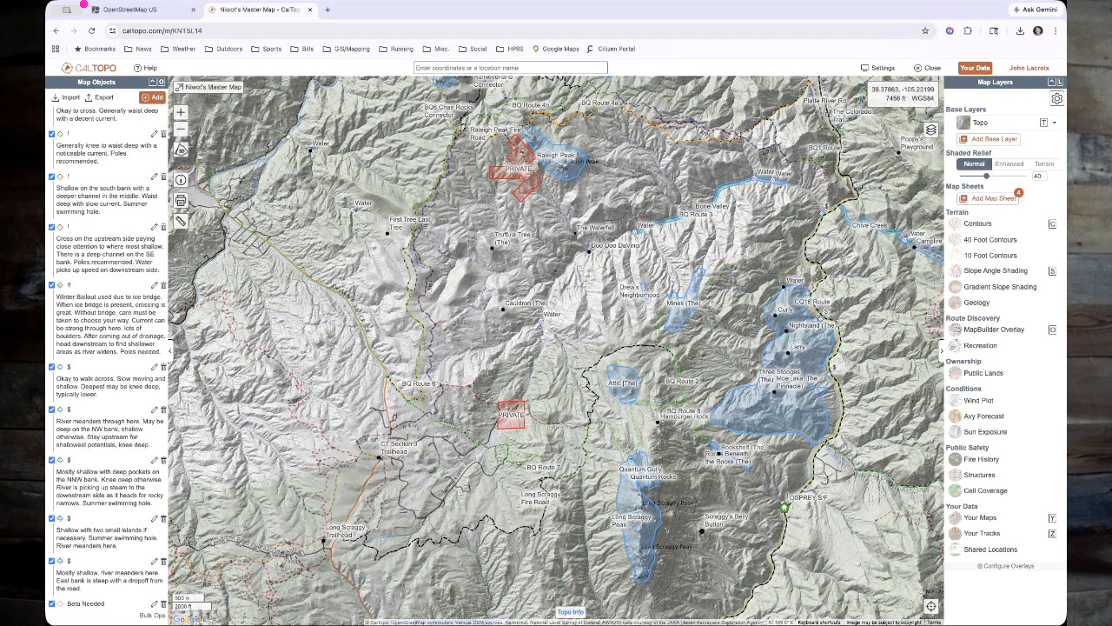
pyautogui.scroll(3, 557, 342)
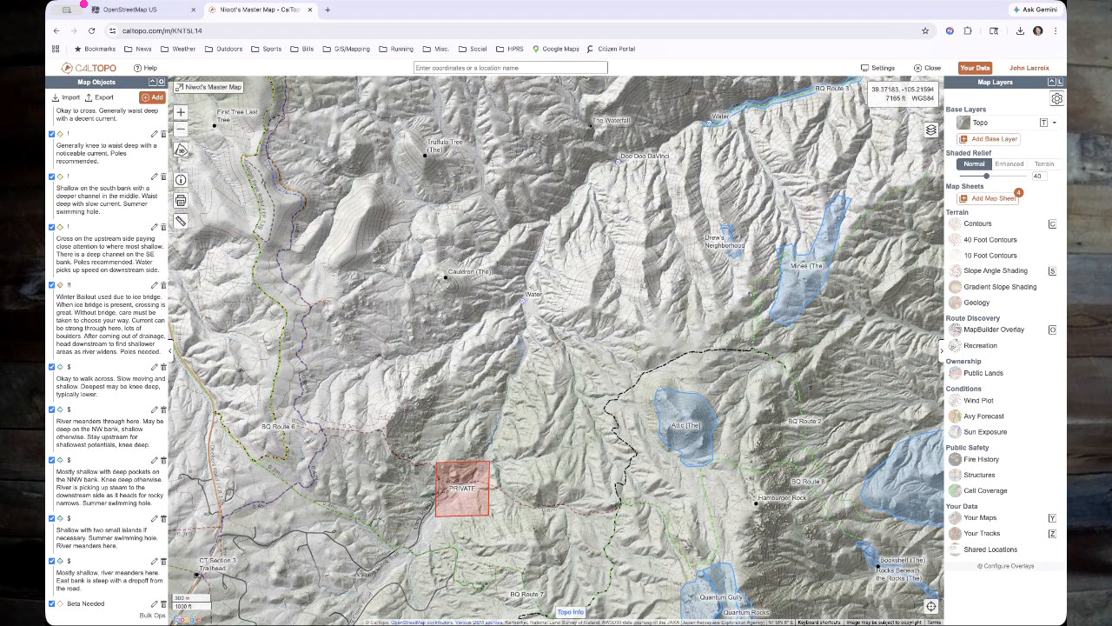
pyautogui.moveTo(638, 204); pyautogui.dragTo(614, 439)
pyautogui.moveTo(580, 165); pyautogui.dragTo(609, 428)
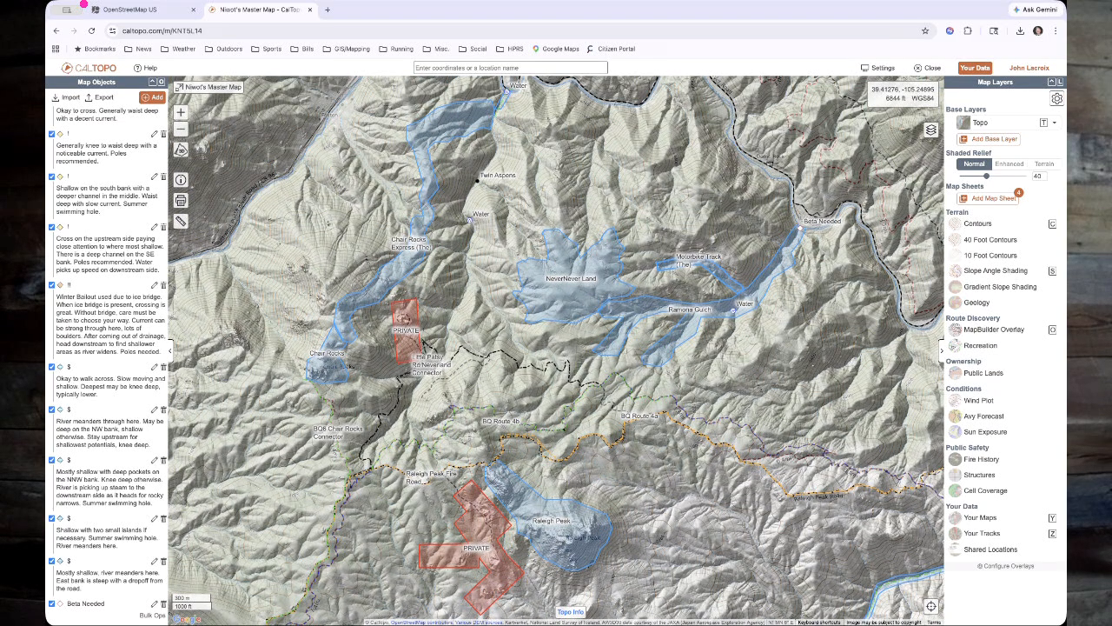
# - Review the place-name and Quitter Routes folders, briefly showing the Place Names - Not In Play folder and hiding it again
pyautogui.scroll(-10, 106, 347)
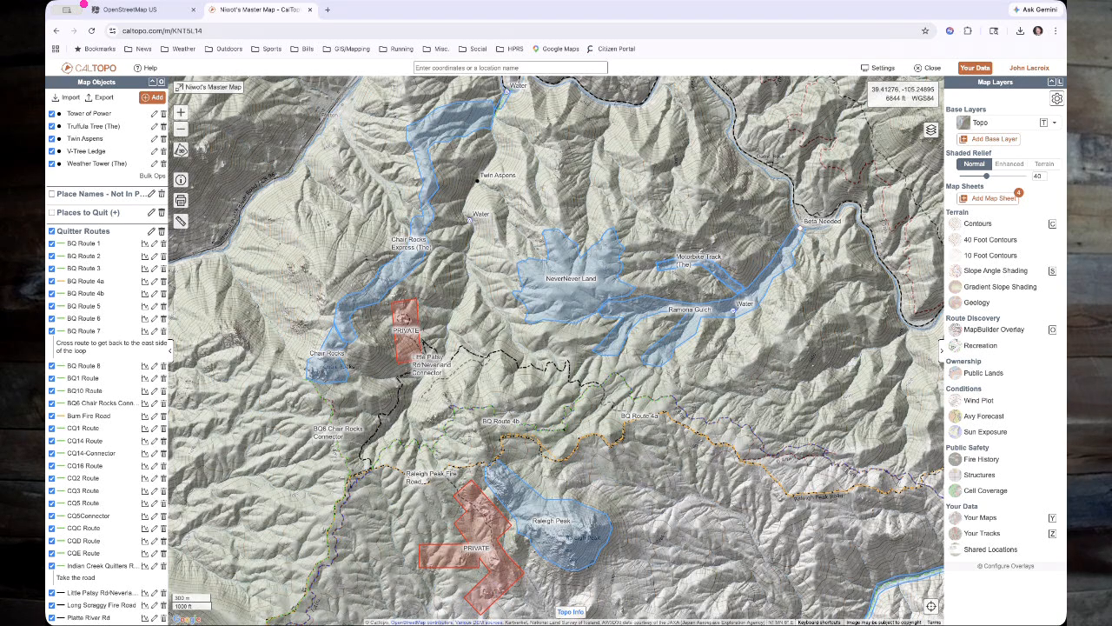
pyautogui.scroll(10, 106, 347)
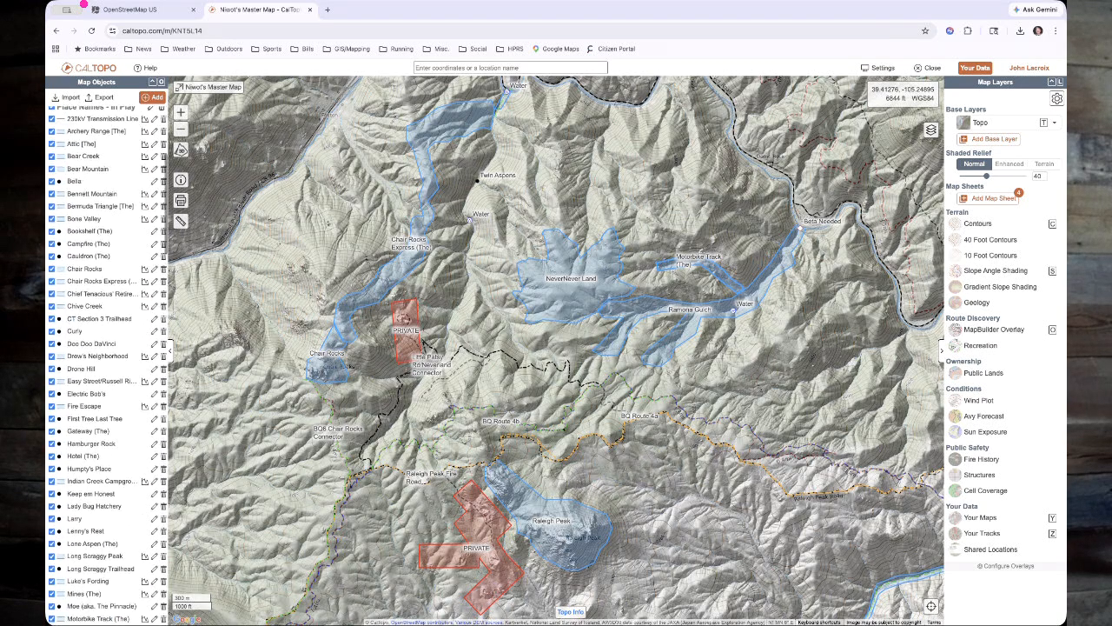
pyautogui.scroll(-3, 106, 347)
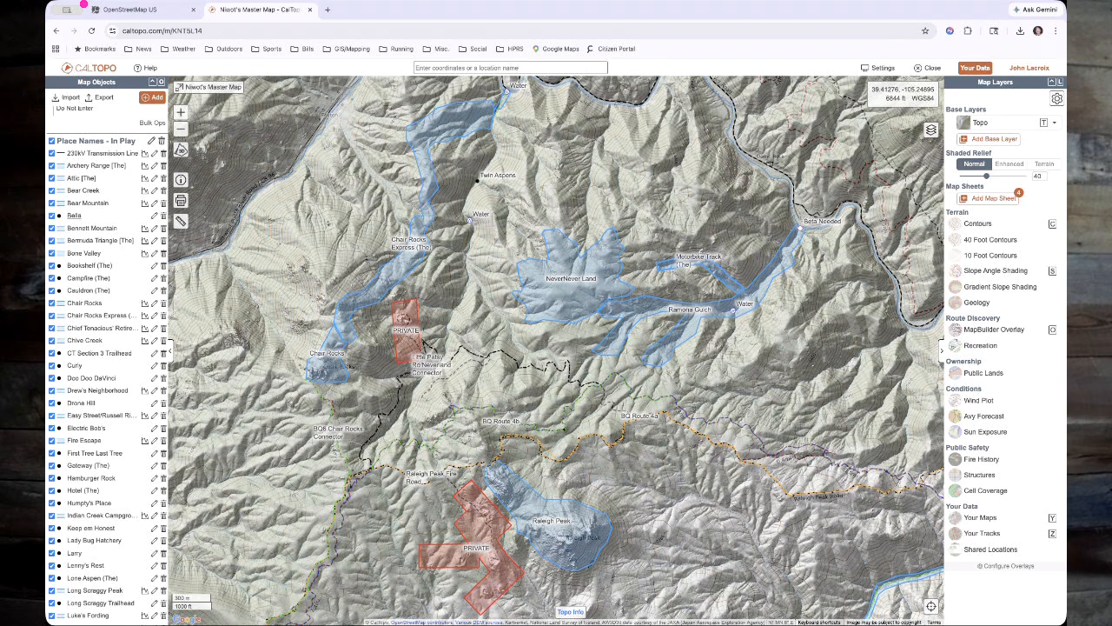
pyautogui.scroll(-18, 106, 348)
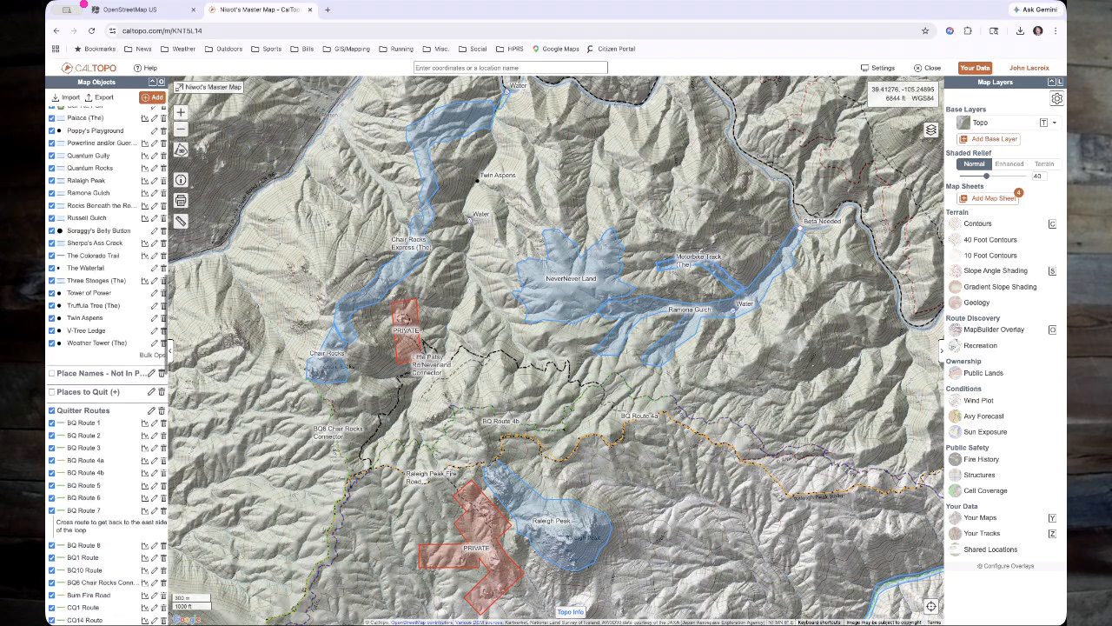
pyautogui.click(52, 255)
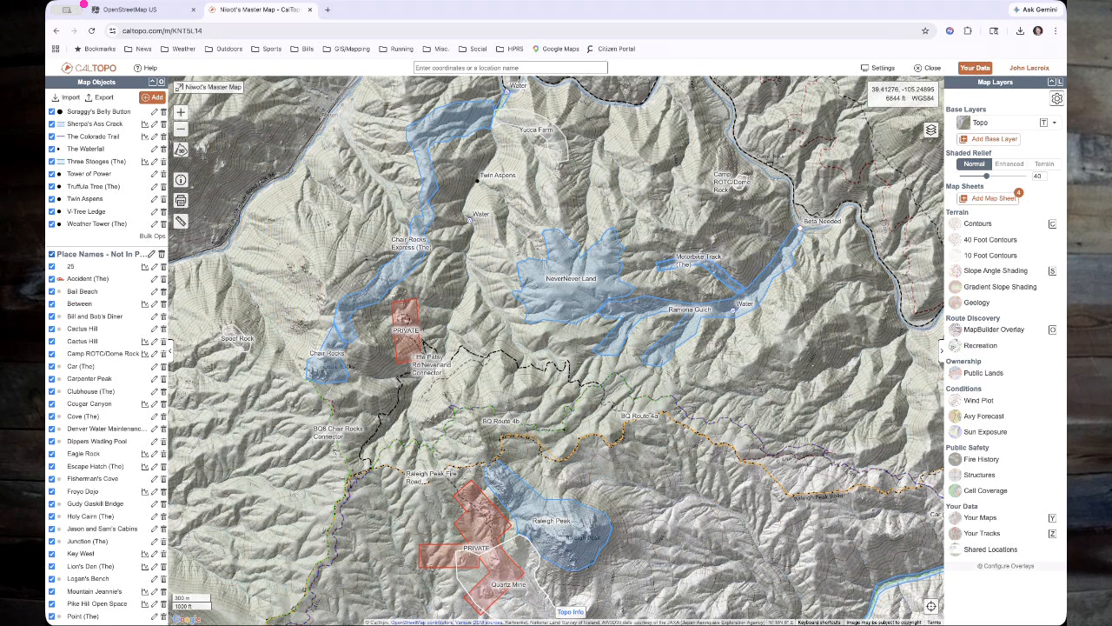
pyautogui.click(52, 255)
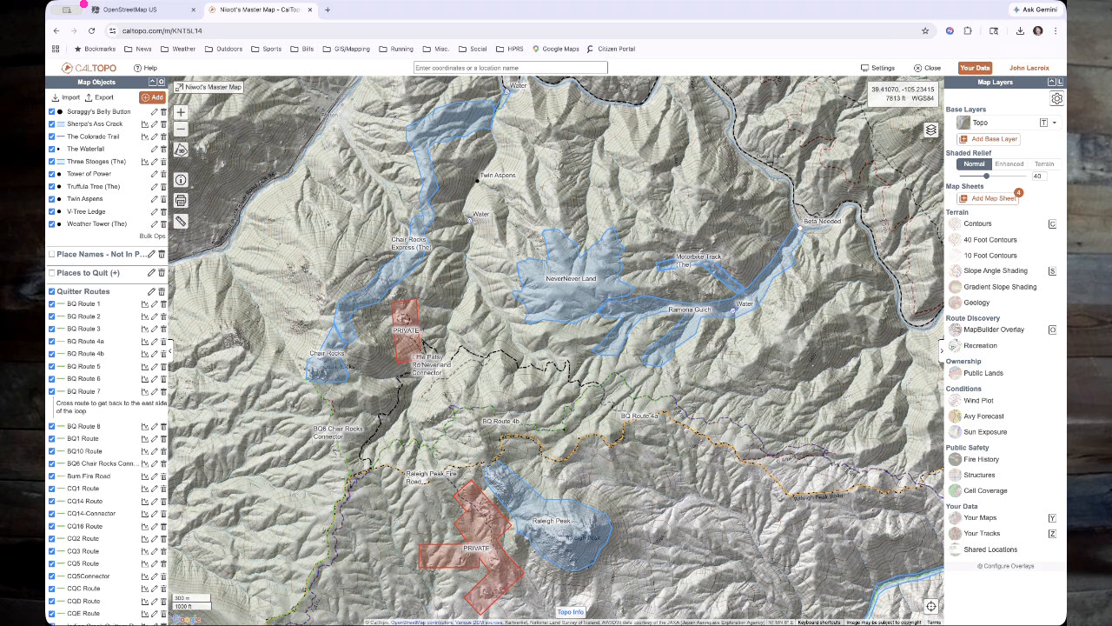
# - View the details of the Beta Needed marker at the mouth of Ramona Gulch and follow the river southeast to Hotel (The)
pyautogui.scroll(3, 902, 217)
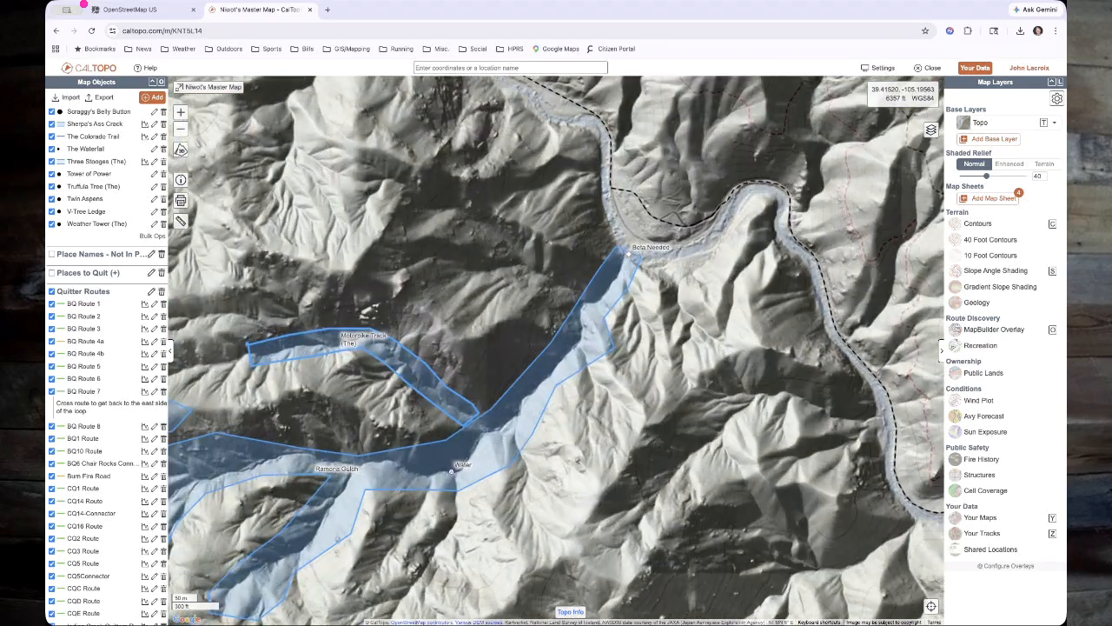
pyautogui.click(641, 223)
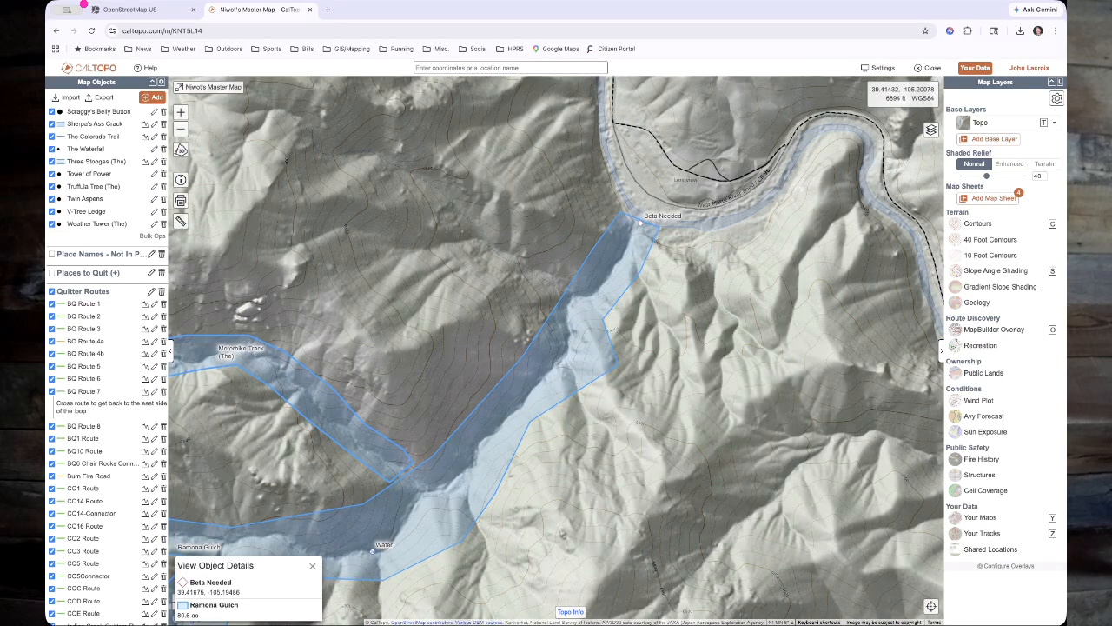
pyautogui.click(313, 565)
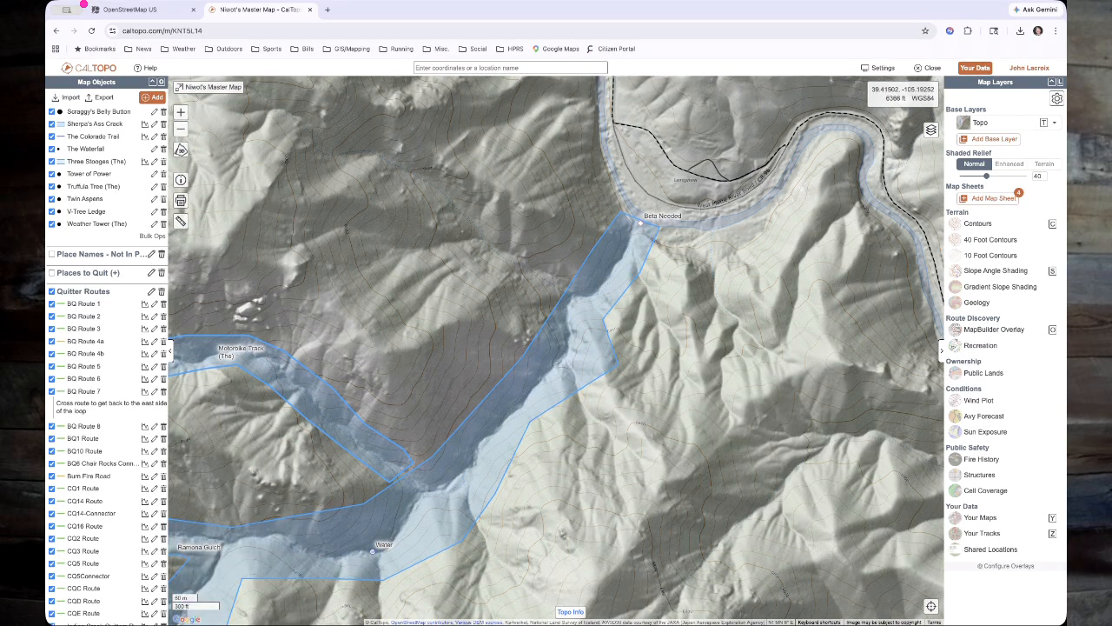
pyautogui.moveTo(678, 216); pyautogui.dragTo(318, 130)
pyautogui.scroll(-2, 733, 484)
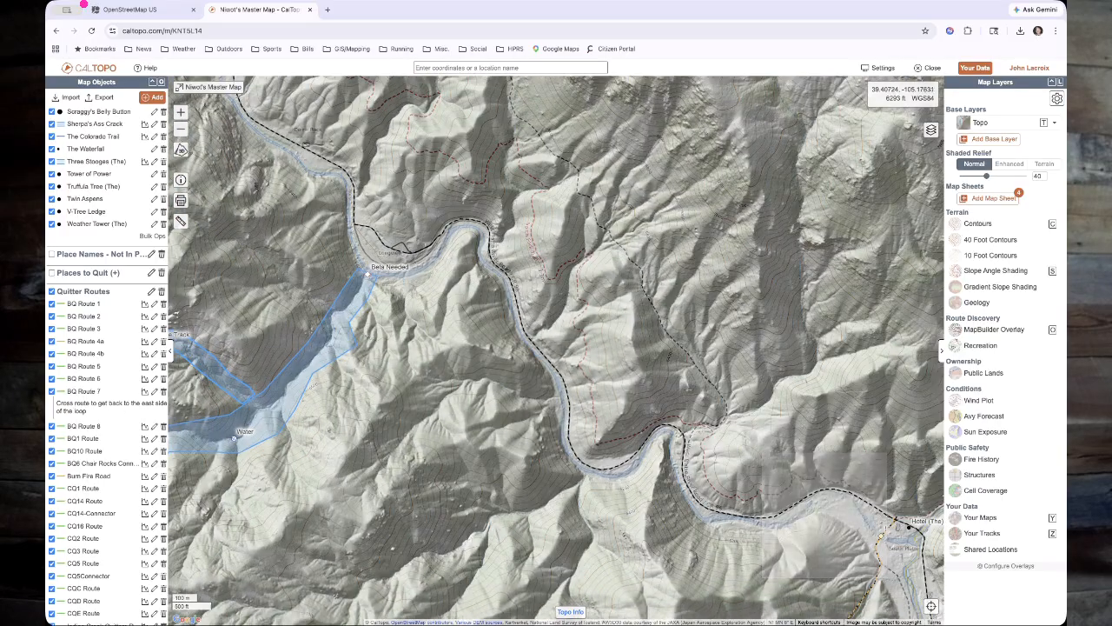
pyautogui.moveTo(787, 552); pyautogui.dragTo(468, 344)
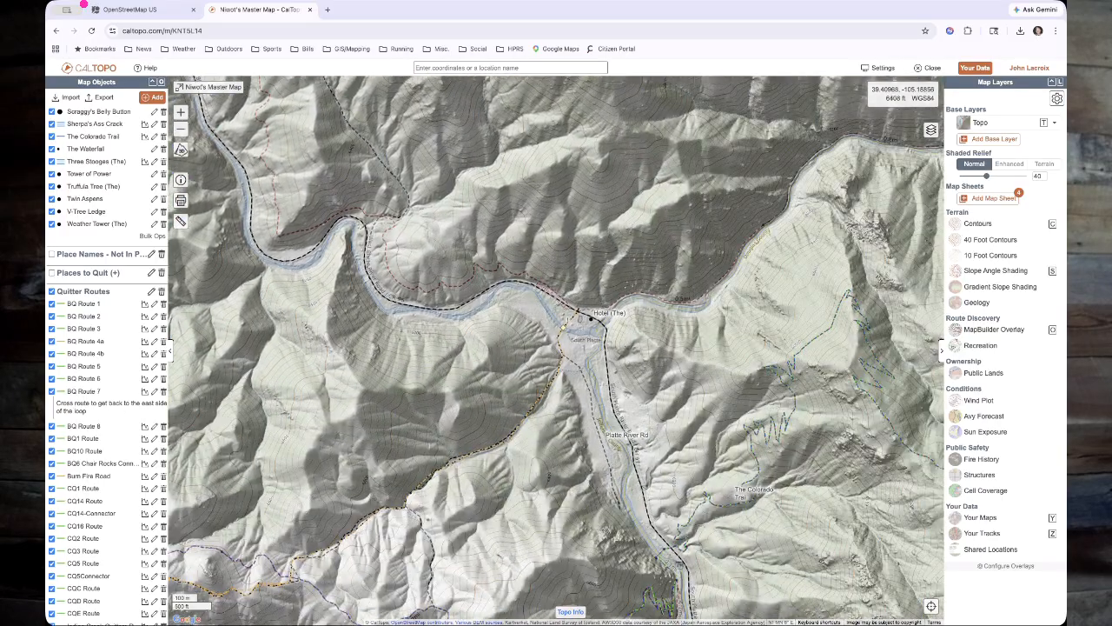
# - Read the water-crossing notes on the "!!" marker in the river at Northern Winter Bailout
pyautogui.moveTo(196, 270); pyautogui.dragTo(748, 530)
pyautogui.moveTo(208, 235); pyautogui.dragTo(606, 509)
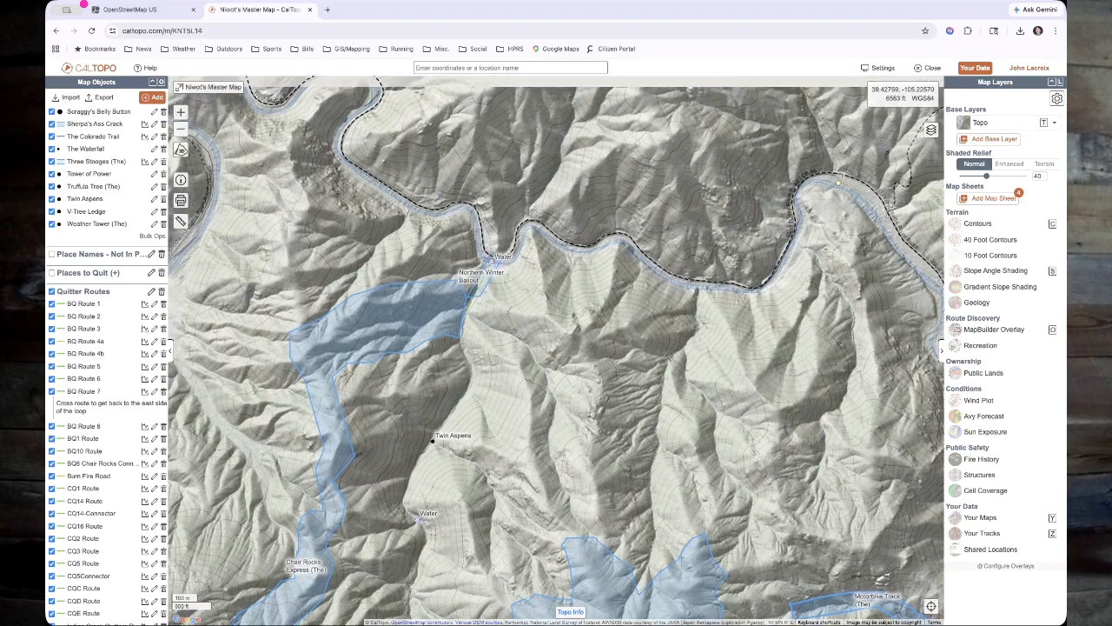
pyautogui.scroll(5, 487, 252)
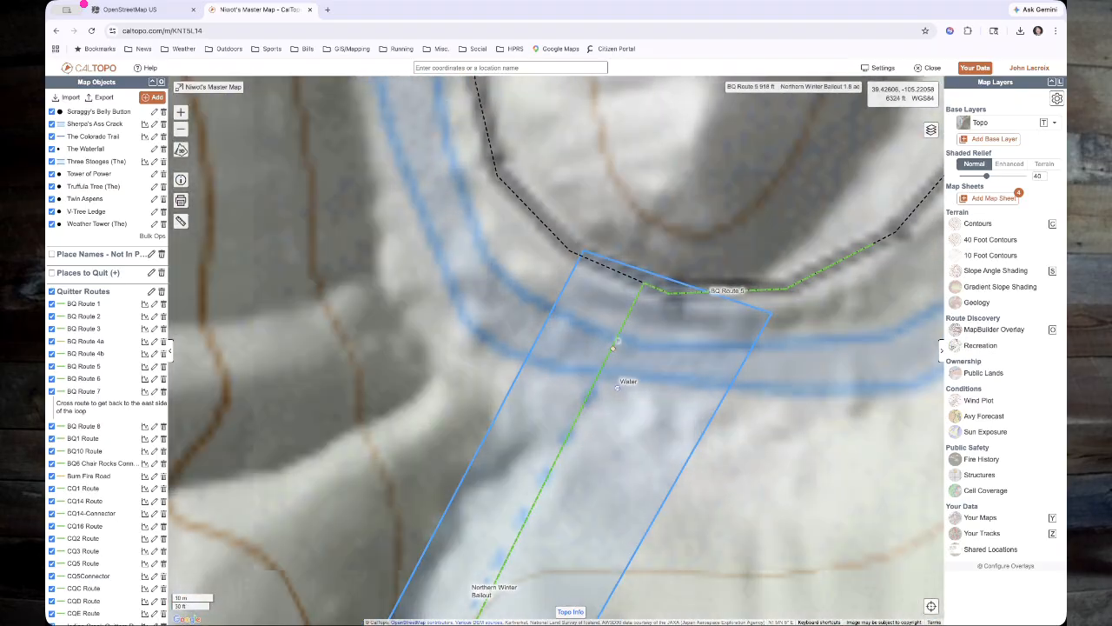
pyautogui.click(617, 340)
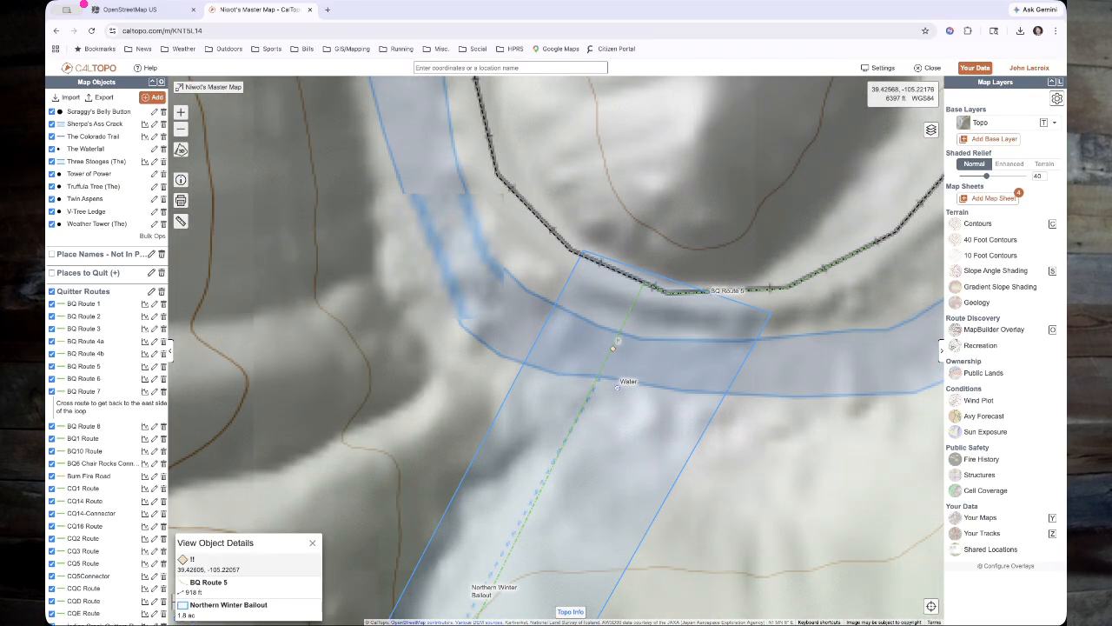
pyautogui.click(214, 563)
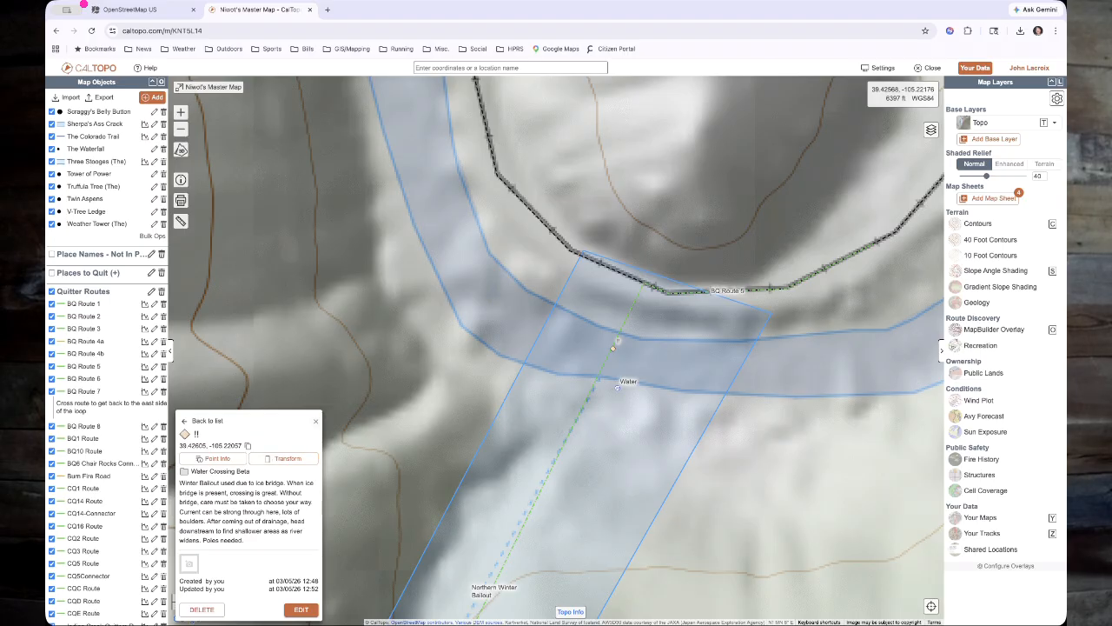
pyautogui.click(316, 421)
# - Read the water-crossing notes on the "!" marker at the river bend east of Northern Winter Bailout, briefly showing the Place Names - Not In Play folder
pyautogui.scroll(-2, 612, 401)
pyautogui.scroll(-4, 492, 412)
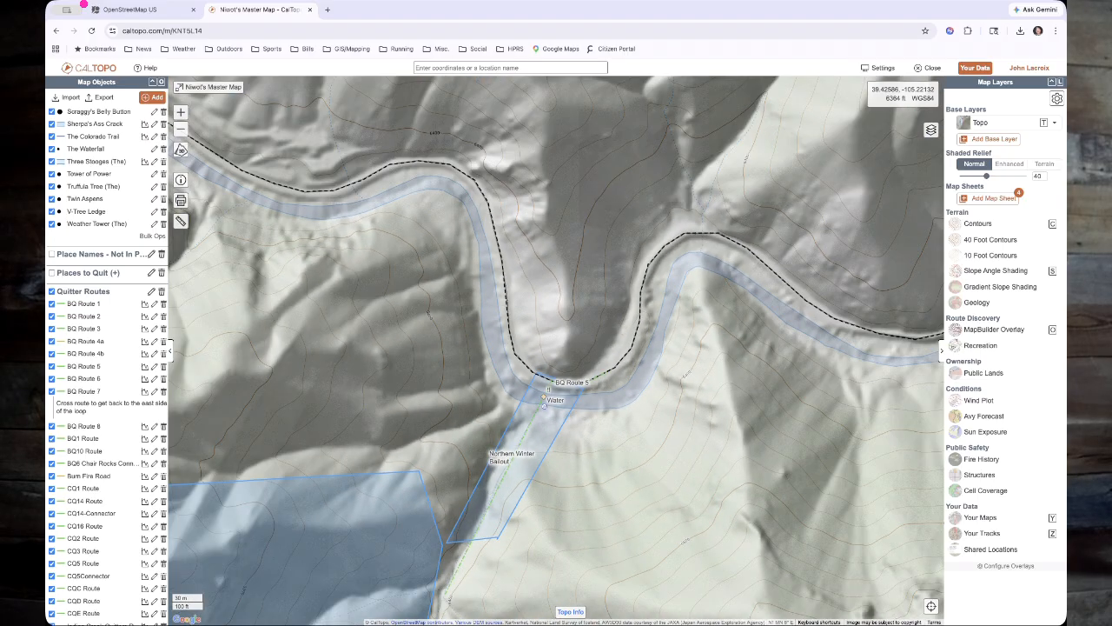
pyautogui.scroll(-2, 493, 412)
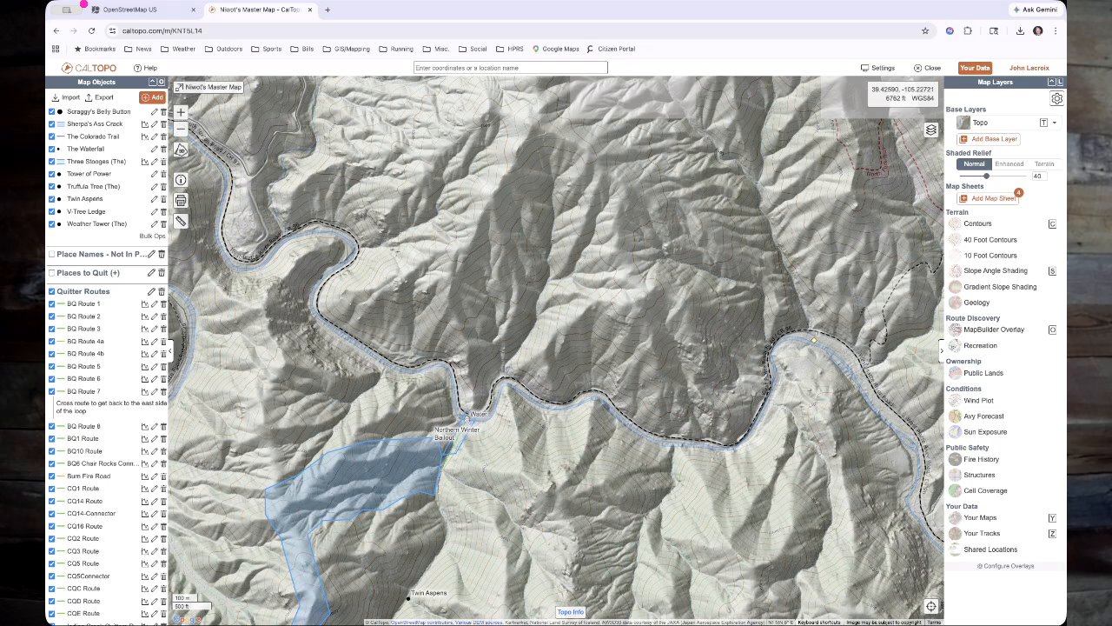
pyautogui.moveTo(804, 352); pyautogui.dragTo(556, 418)
pyautogui.scroll(2, 556, 417)
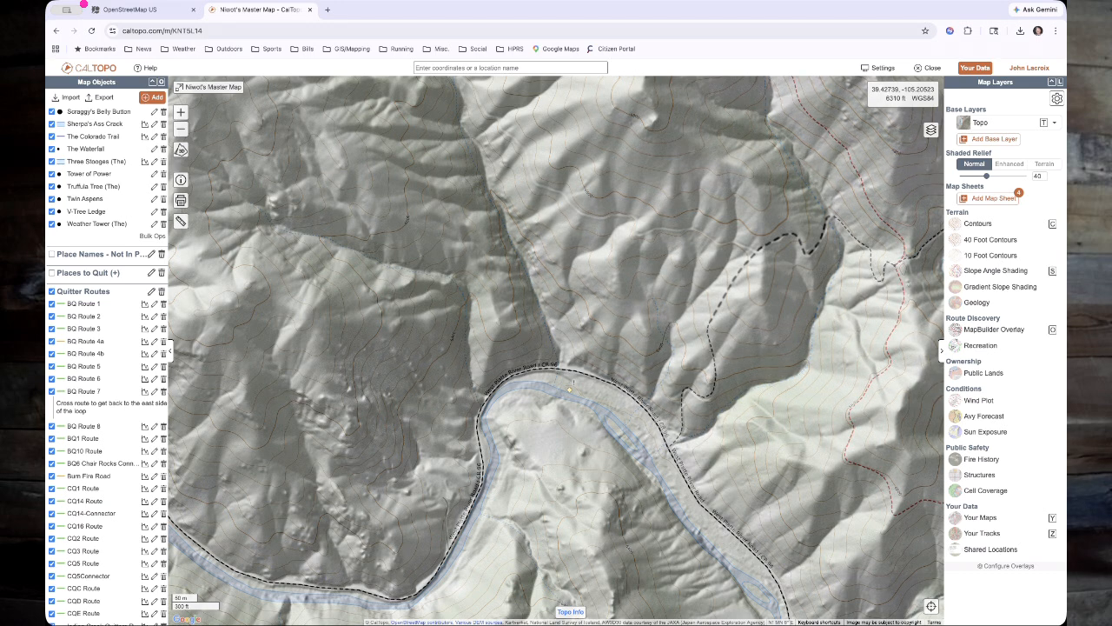
pyautogui.scroll(-4, 569, 435)
pyautogui.moveTo(569, 435); pyautogui.dragTo(569, 322)
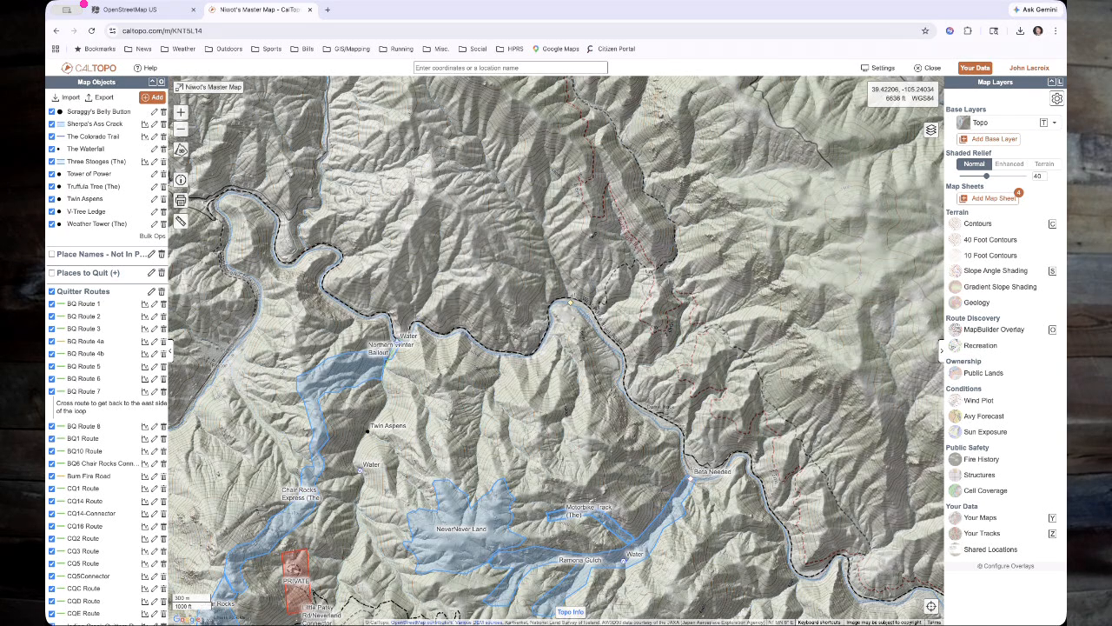
pyautogui.click(52, 255)
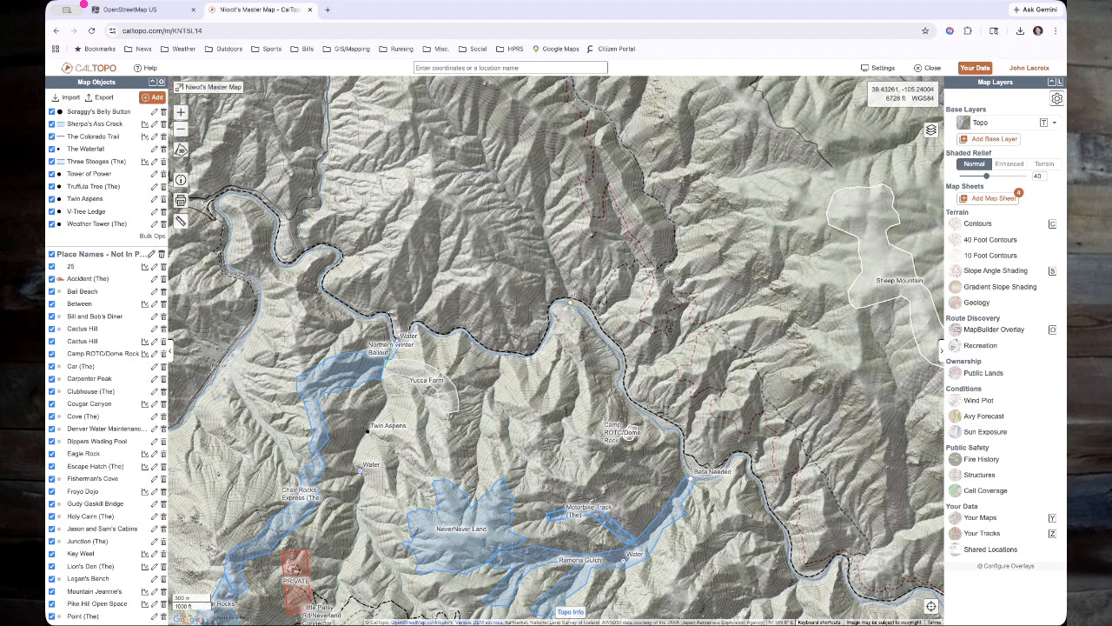
pyautogui.scroll(5, 570, 302)
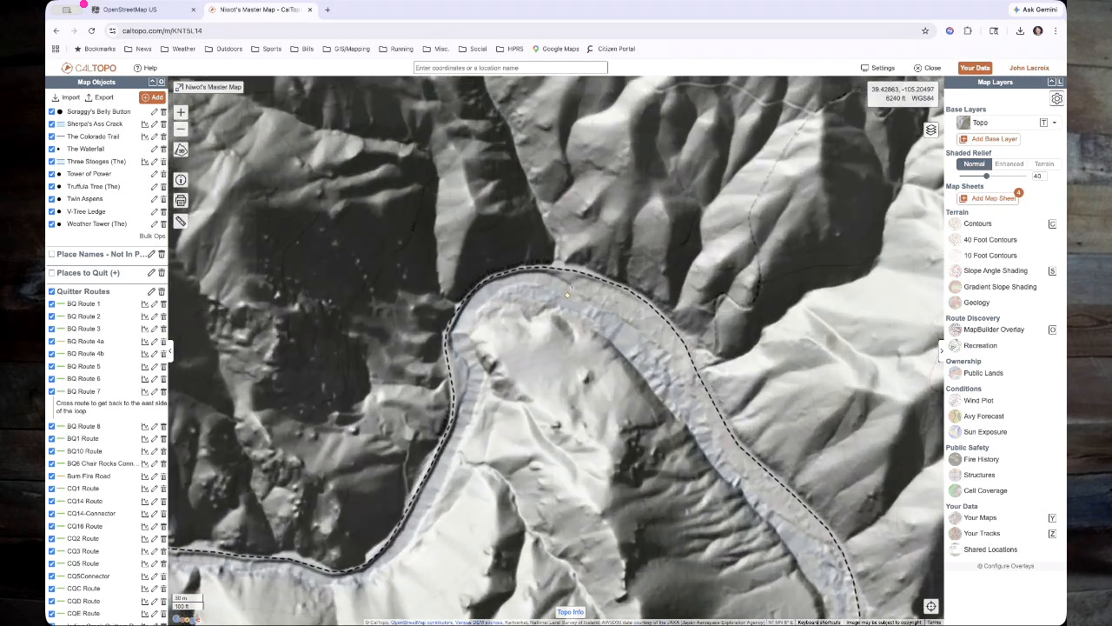
pyautogui.click(574, 289)
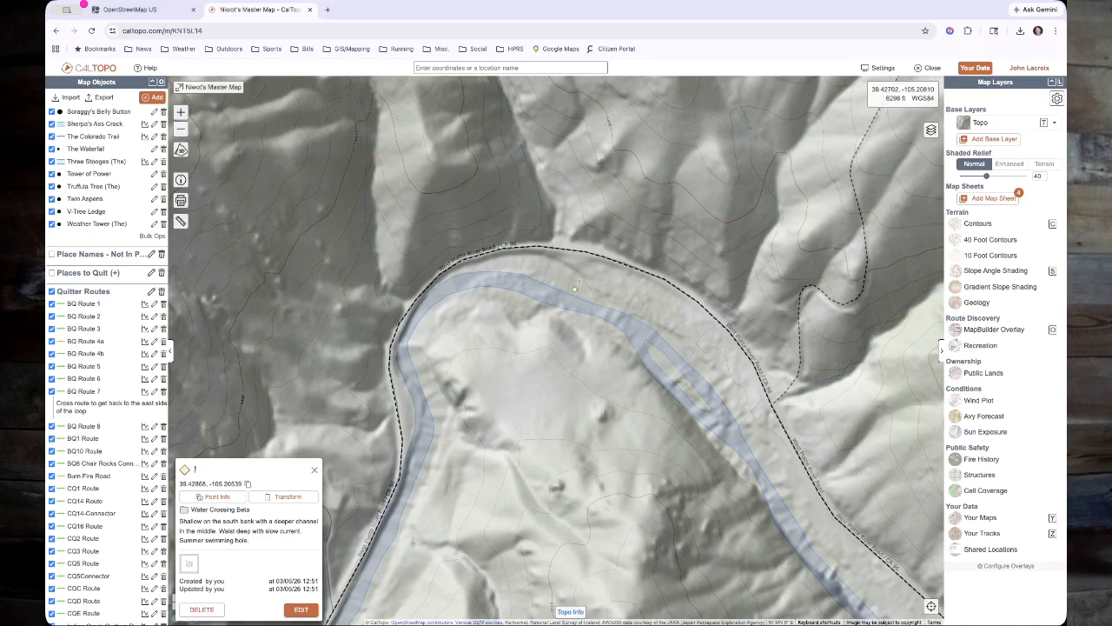
pyautogui.click(315, 470)
# - Survey the terrain and routes from the river bend past Hotel (The) and Weather Tower (The), returning to the Raleigh Peak area
pyautogui.scroll(-4, 489, 427)
pyautogui.moveTo(351, 537); pyautogui.dragTo(606, 420)
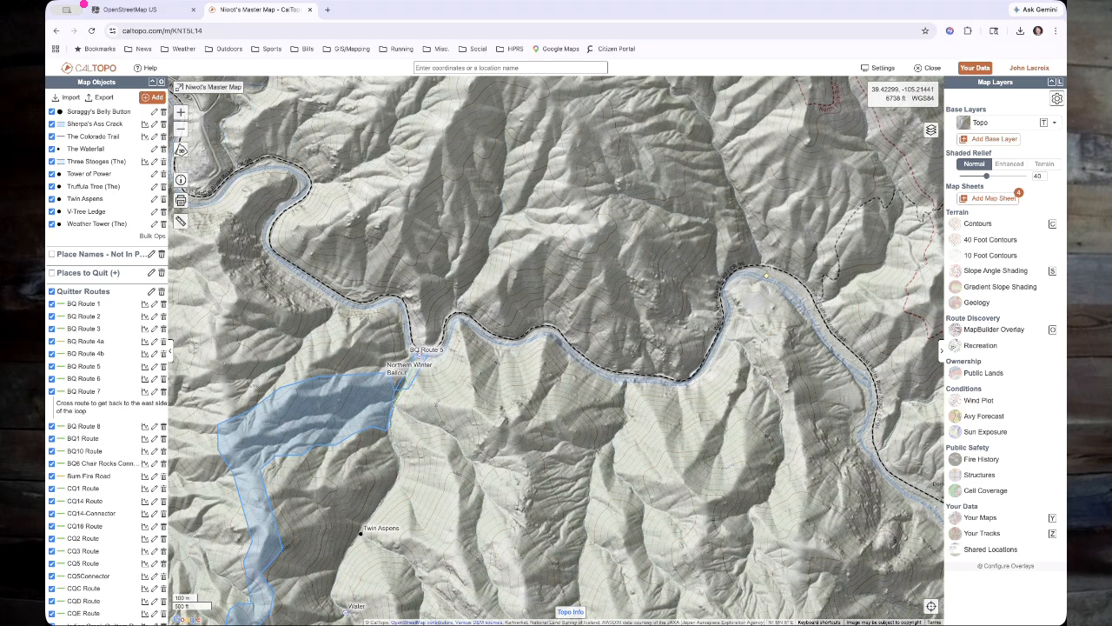
pyautogui.scroll(-3, 607, 420)
pyautogui.moveTo(491, 484); pyautogui.dragTo(531, 257)
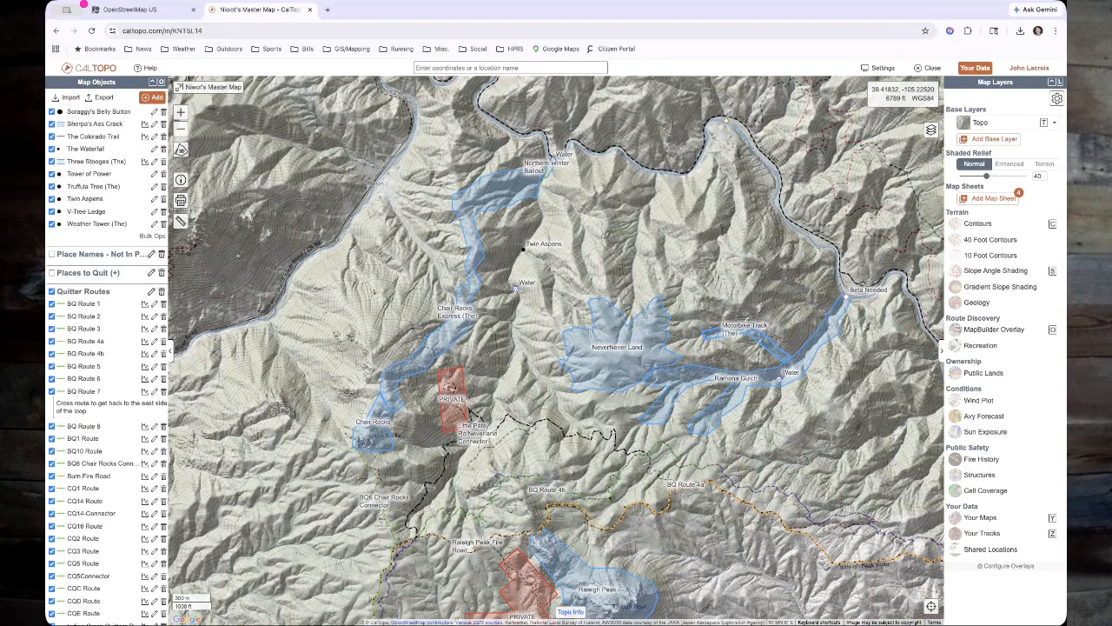
pyautogui.moveTo(713, 463); pyautogui.dragTo(325, 346)
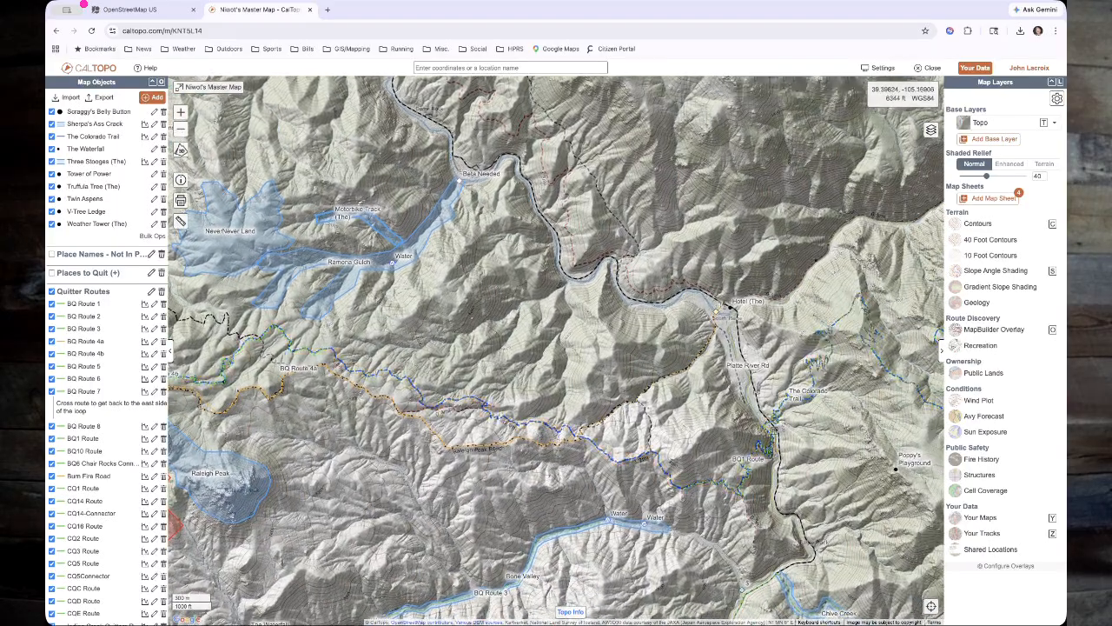
pyautogui.moveTo(808, 417); pyautogui.dragTo(443, 453)
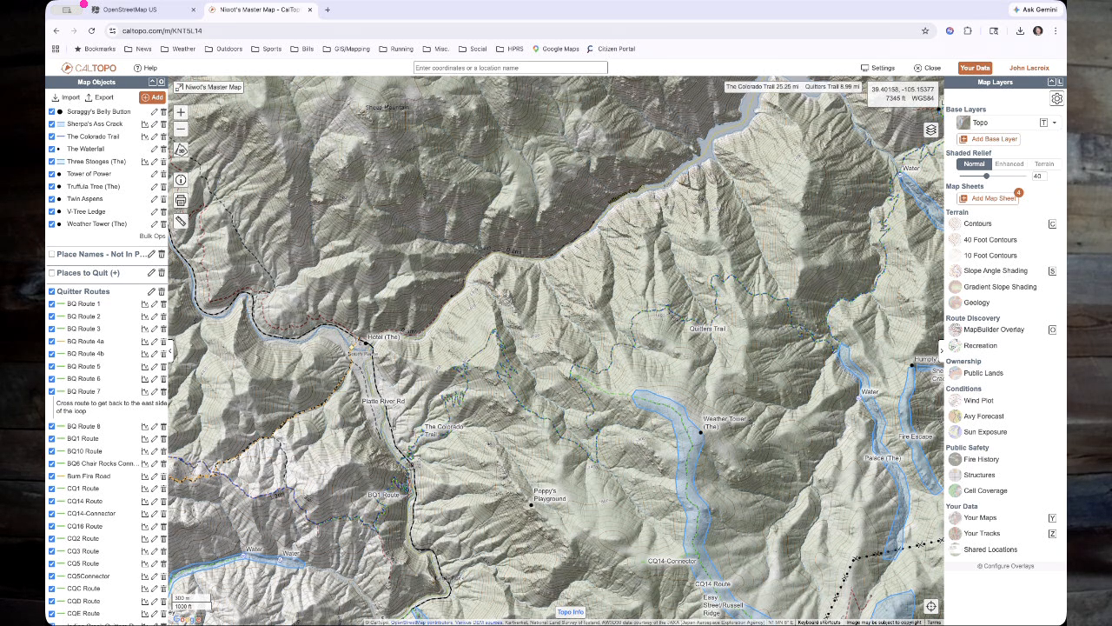
pyautogui.moveTo(807, 424); pyautogui.dragTo(593, 233)
pyautogui.moveTo(447, 437); pyautogui.dragTo(649, 378)
pyautogui.scroll(-2, 522, 472)
pyautogui.moveTo(406, 428); pyautogui.dragTo(765, 453)
pyautogui.scroll(2, 621, 401)
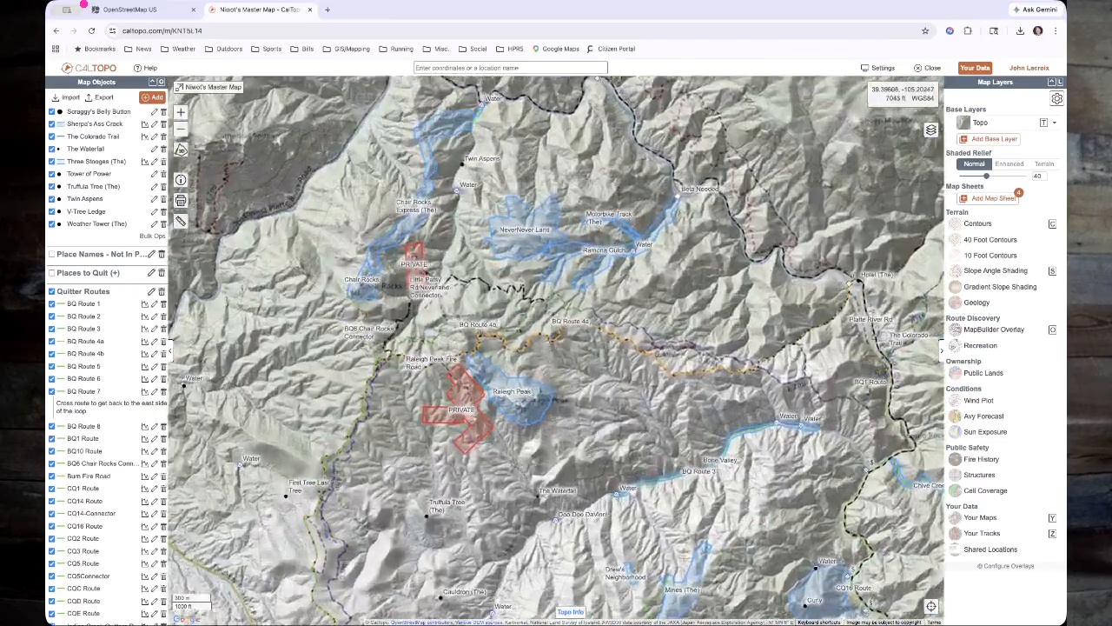
pyautogui.moveTo(487, 268); pyautogui.dragTo(571, 396)
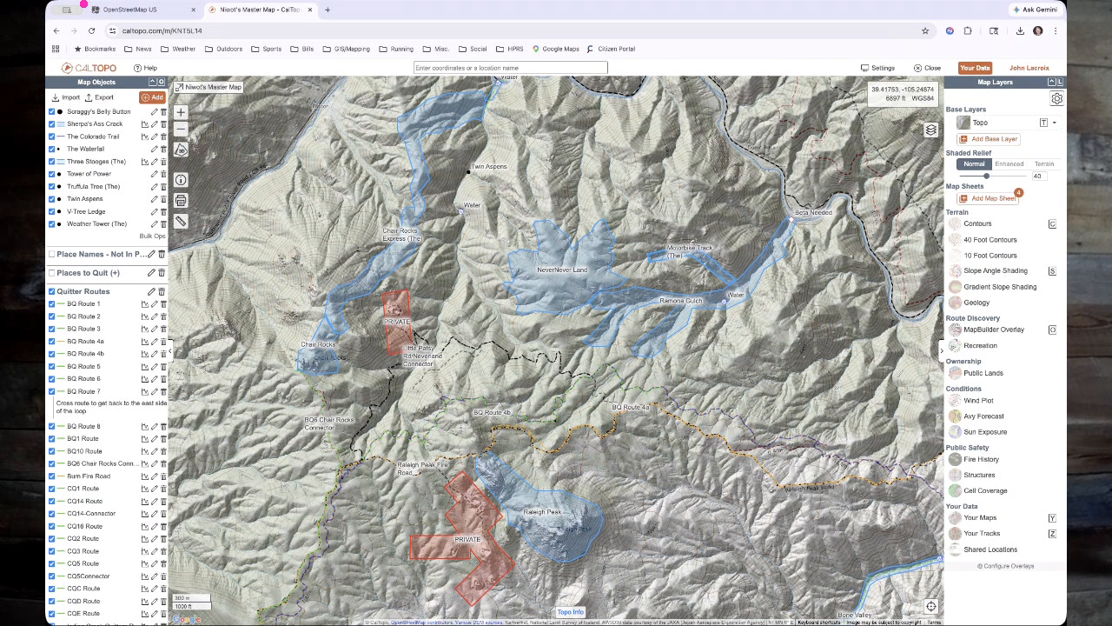
# - Open the print setup for the map and shift the print frame slightly north over the Chair Rocks and NeverNever Land area
pyautogui.click(181, 201)
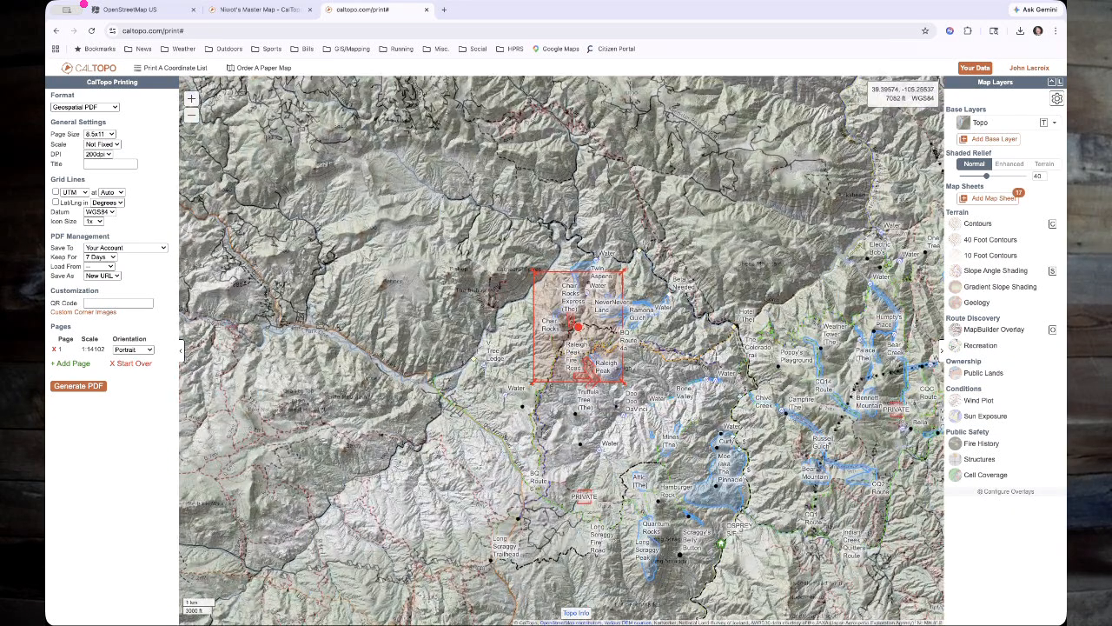
pyautogui.moveTo(668, 355); pyautogui.dragTo(562, 326)
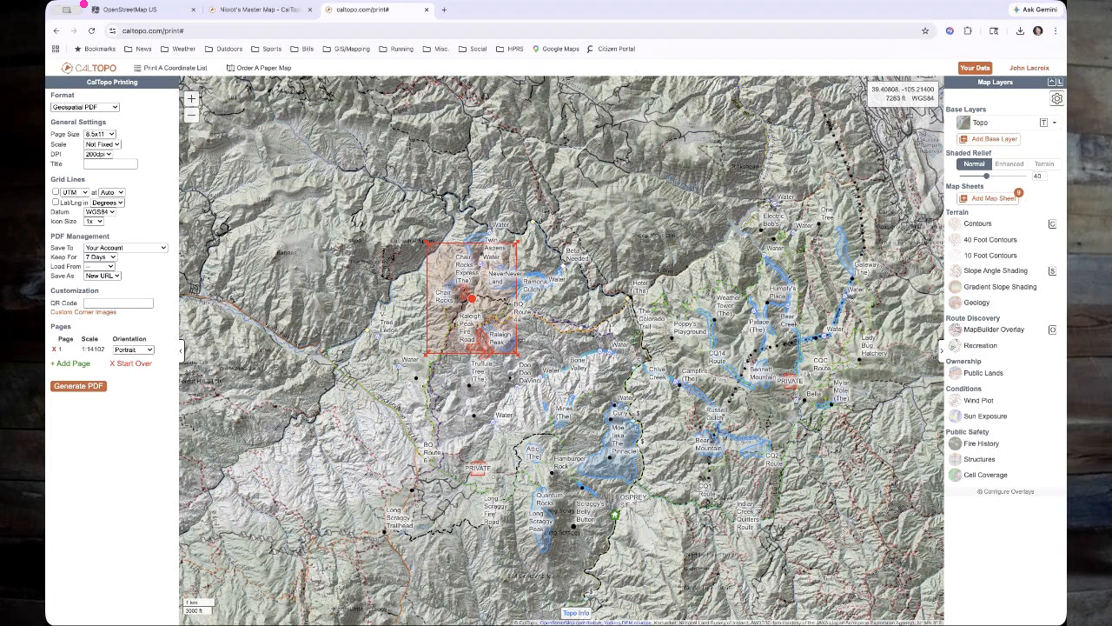
pyautogui.moveTo(472, 298); pyautogui.dragTo(475, 278)
pyautogui.scroll(2, 578, 313)
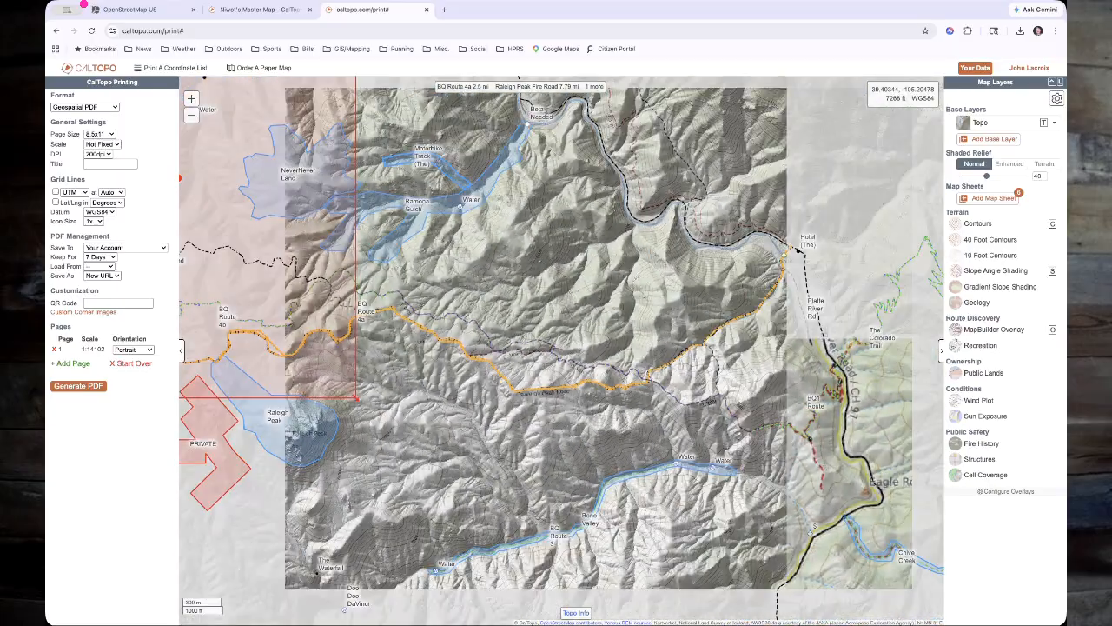
pyautogui.scroll(-2, 738, 339)
pyautogui.moveTo(551, 426); pyautogui.dragTo(596, 363)
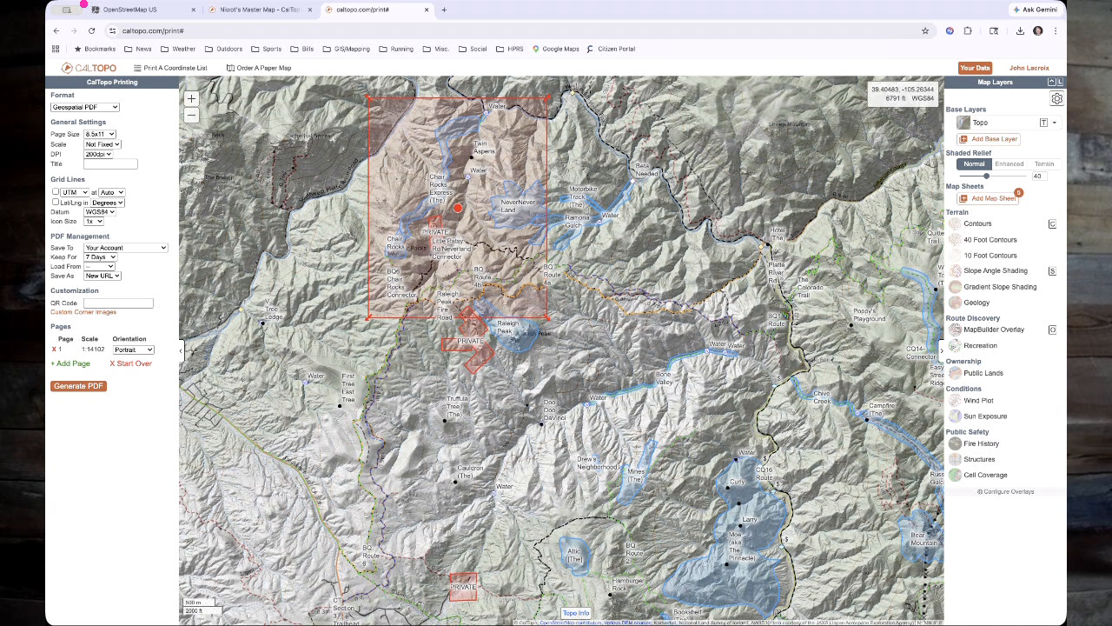
# - Set the orientation of print page 1 to Landscape
pyautogui.click(133, 350)
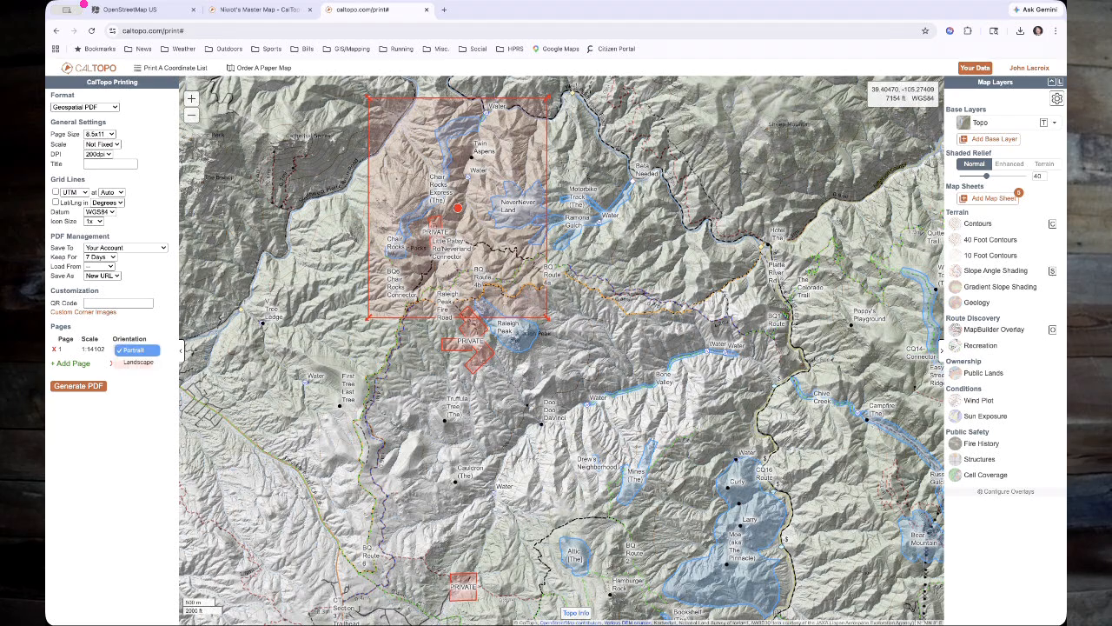
pyautogui.click(17, 140)
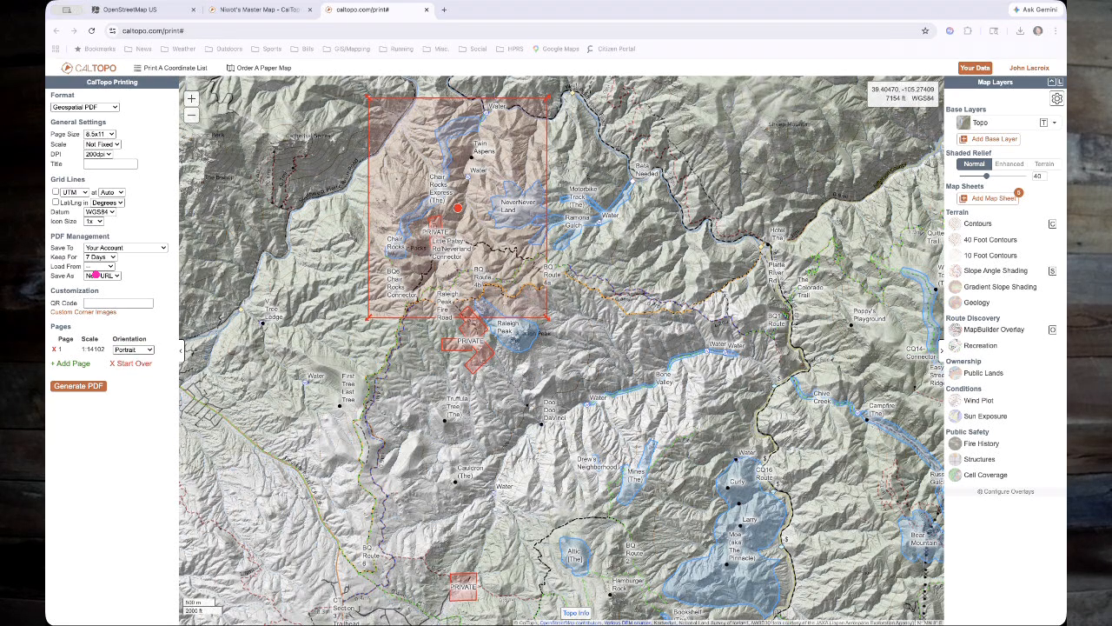
pyautogui.moveTo(114, 364); pyautogui.dragTo(96, 343)
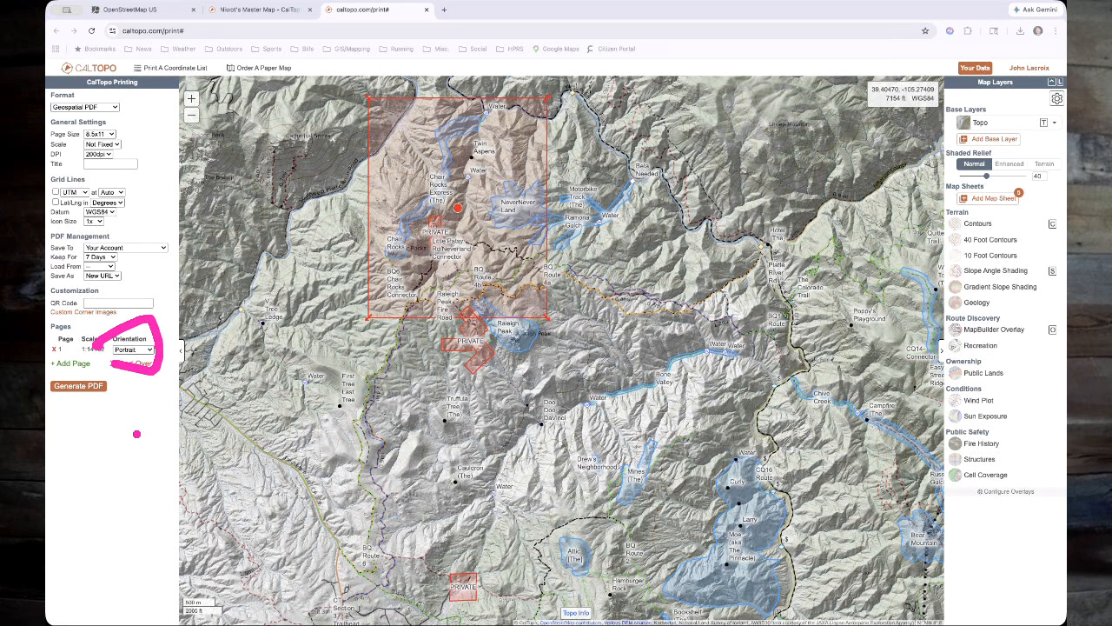
pyautogui.click(5, 428)
pyautogui.click(133, 350)
pyautogui.click(134, 362)
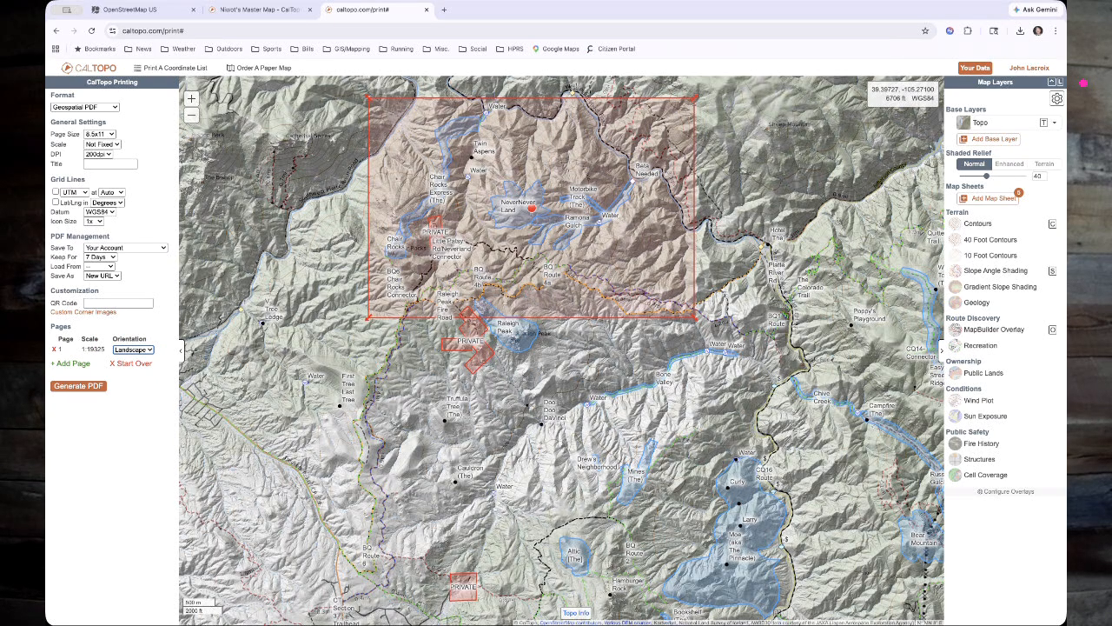
pyautogui.hotkey('ctrl', 'a')
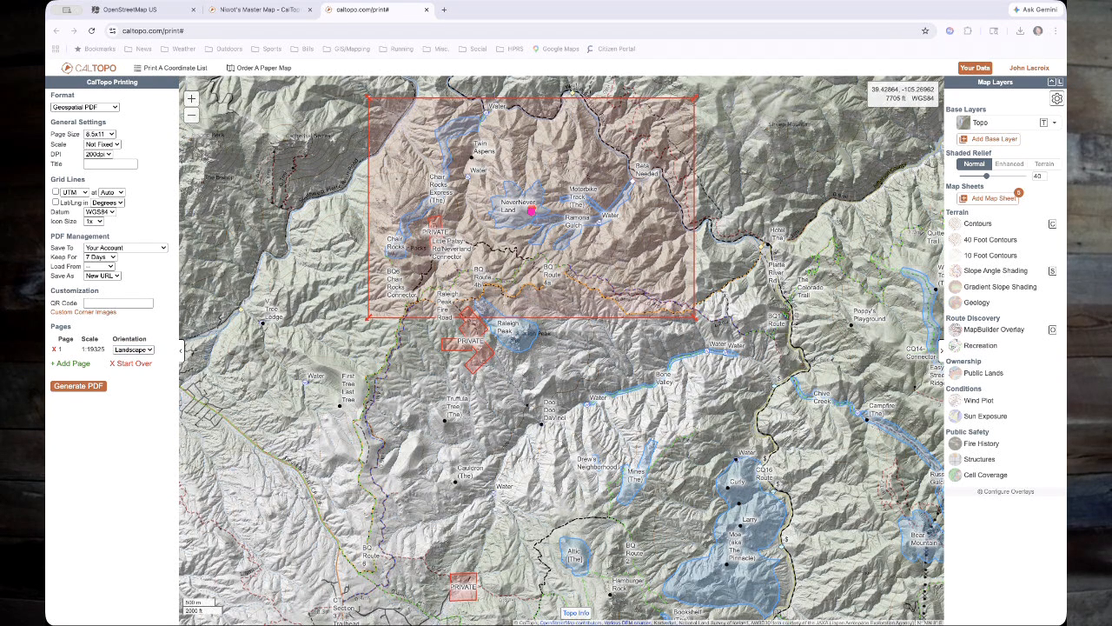
pyautogui.moveTo(528, 219)
pyautogui.mouseDown()
pyautogui.moveTo(547, 200)
pyautogui.moveTo(519, 213)
pyautogui.mouseUp()
pyautogui.moveTo(365, 306)
pyautogui.mouseDown()
pyautogui.moveTo(369, 336)
pyautogui.moveTo(361, 301)
pyautogui.mouseUp()
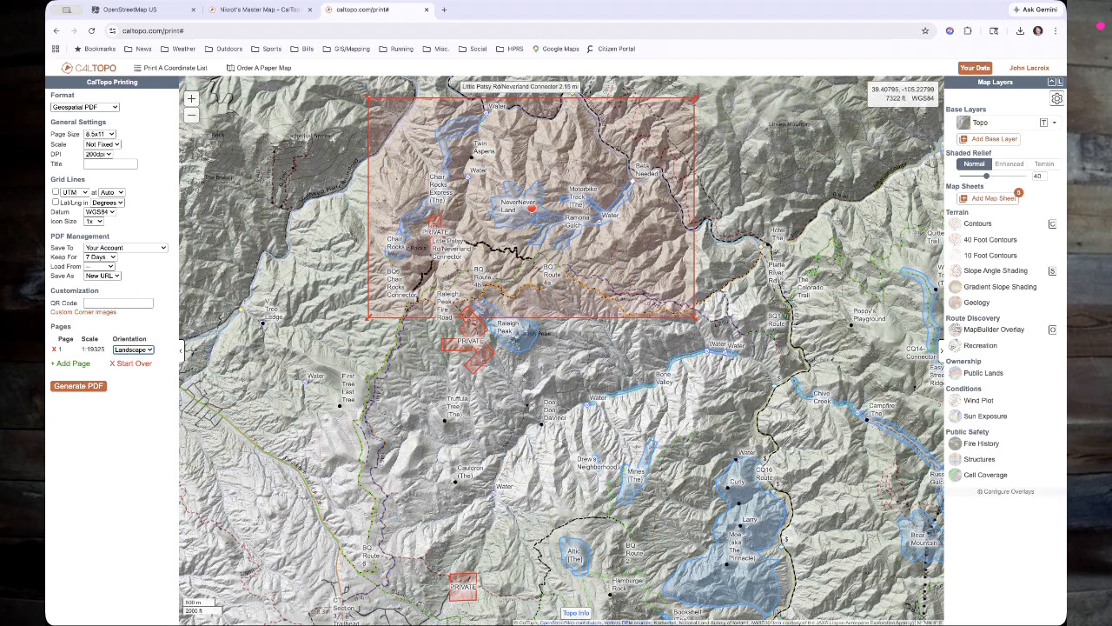
# - Enlarge and reposition the print frame to cover Chair Rocks, Raleigh Peak, Bone Valley and Hotel (The), at a scale of about 1:33,460
pyautogui.moveTo(369, 318); pyautogui.dragTo(221, 417)
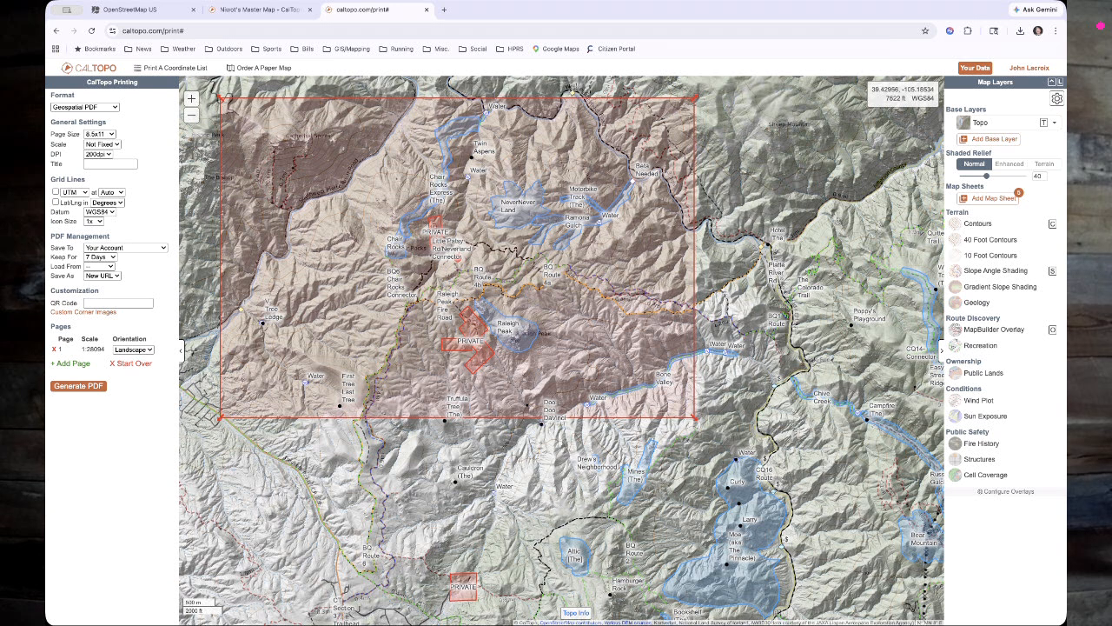
pyautogui.moveTo(696, 98); pyautogui.dragTo(685, 105)
pyautogui.moveTo(452, 261); pyautogui.dragTo(465, 262)
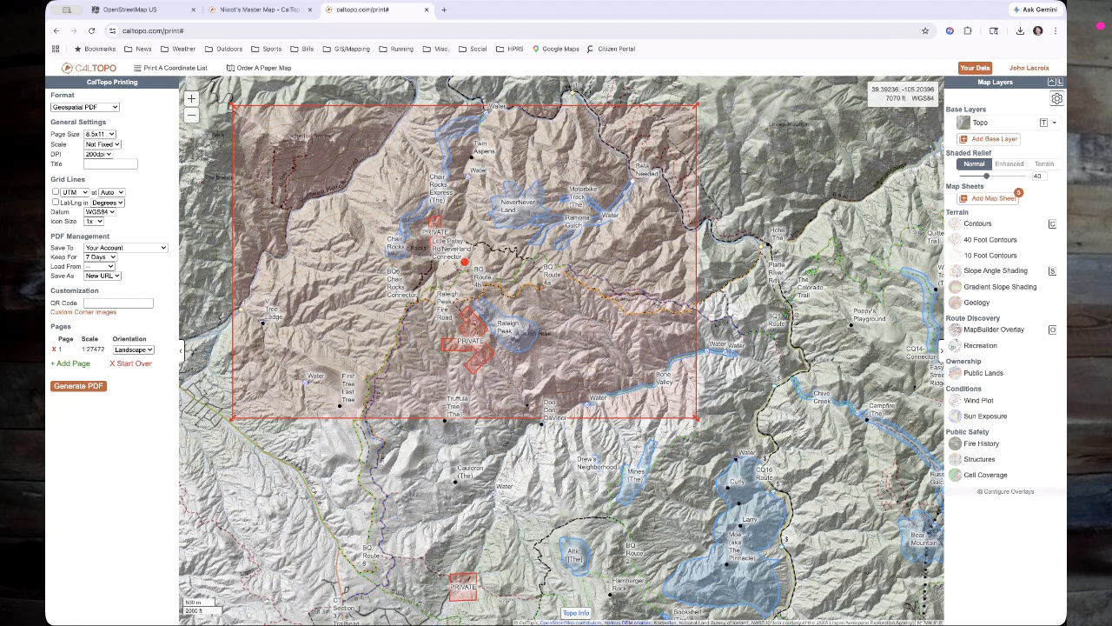
pyautogui.moveTo(697, 418); pyautogui.dragTo(812, 495)
pyautogui.moveTo(801, 488); pyautogui.dragTo(798, 485)
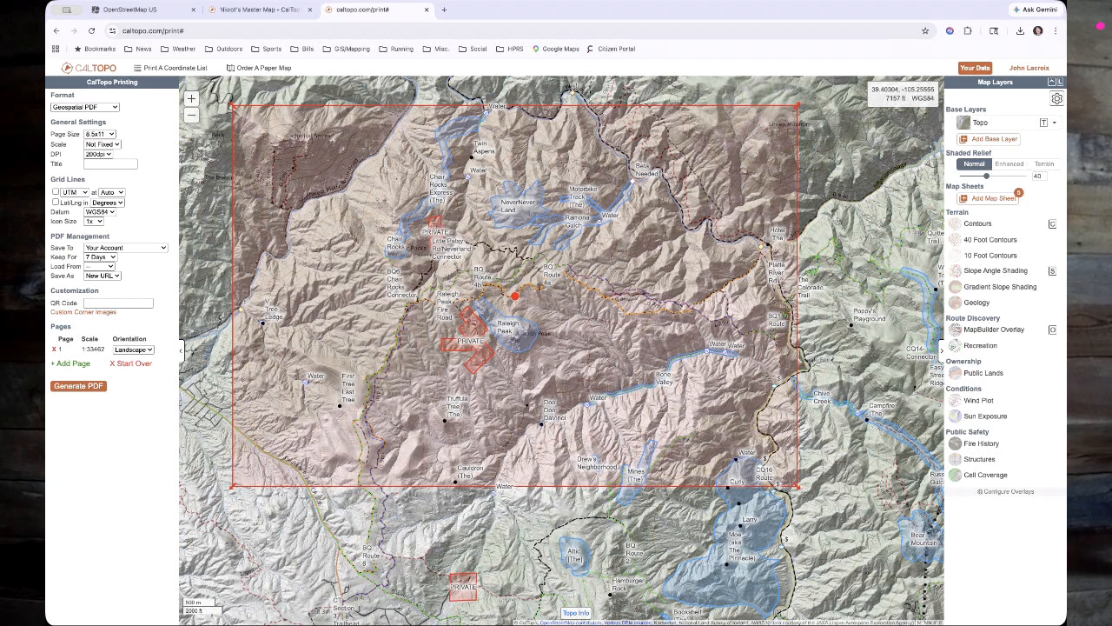
# - Keep the print format as Geospatial PDF and set the print resolution to 400dpi
pyautogui.click(85, 107)
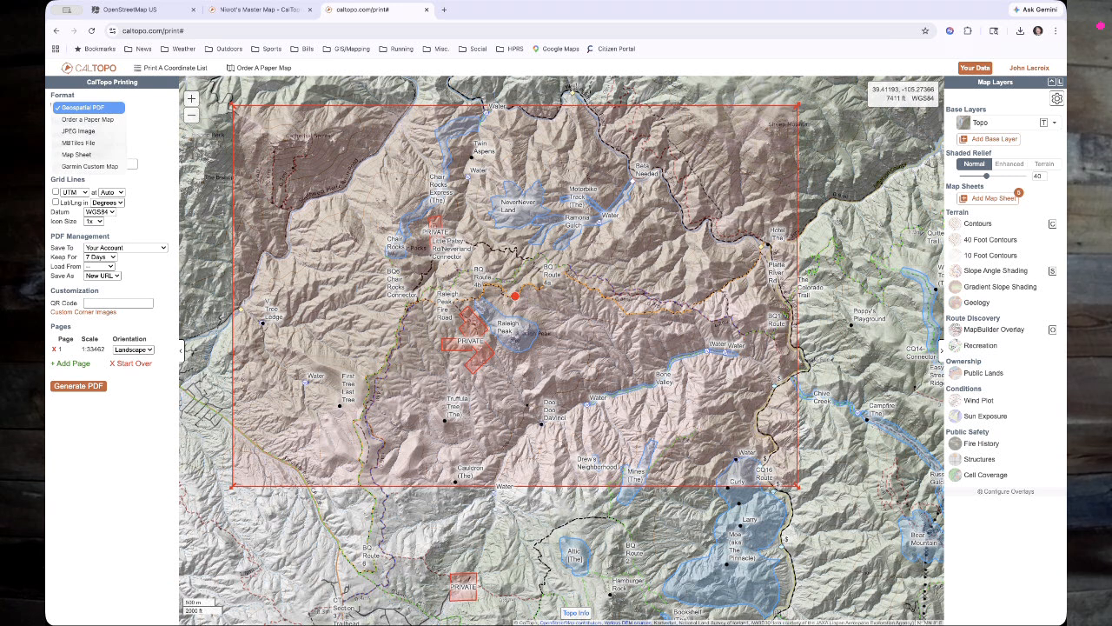
pyautogui.click(85, 108)
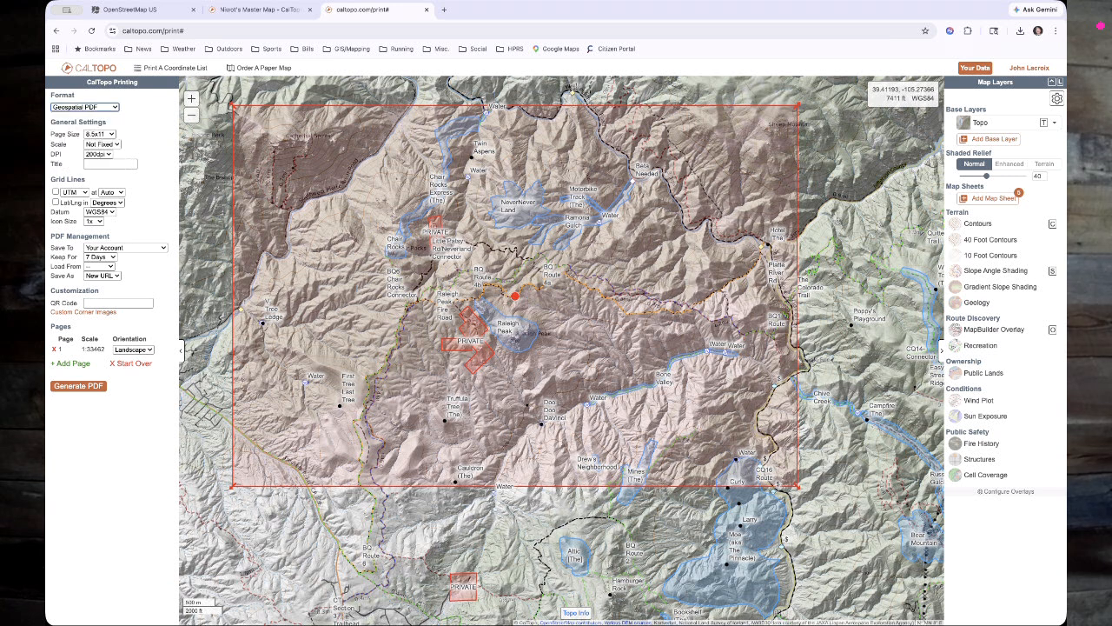
pyautogui.click(97, 153)
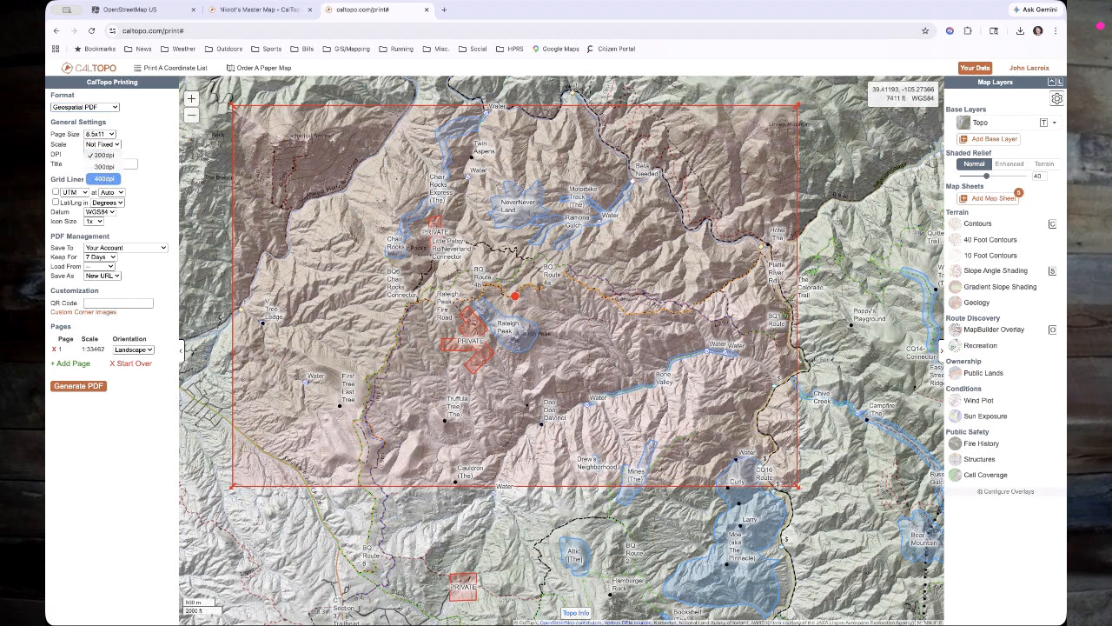
pyautogui.click(103, 178)
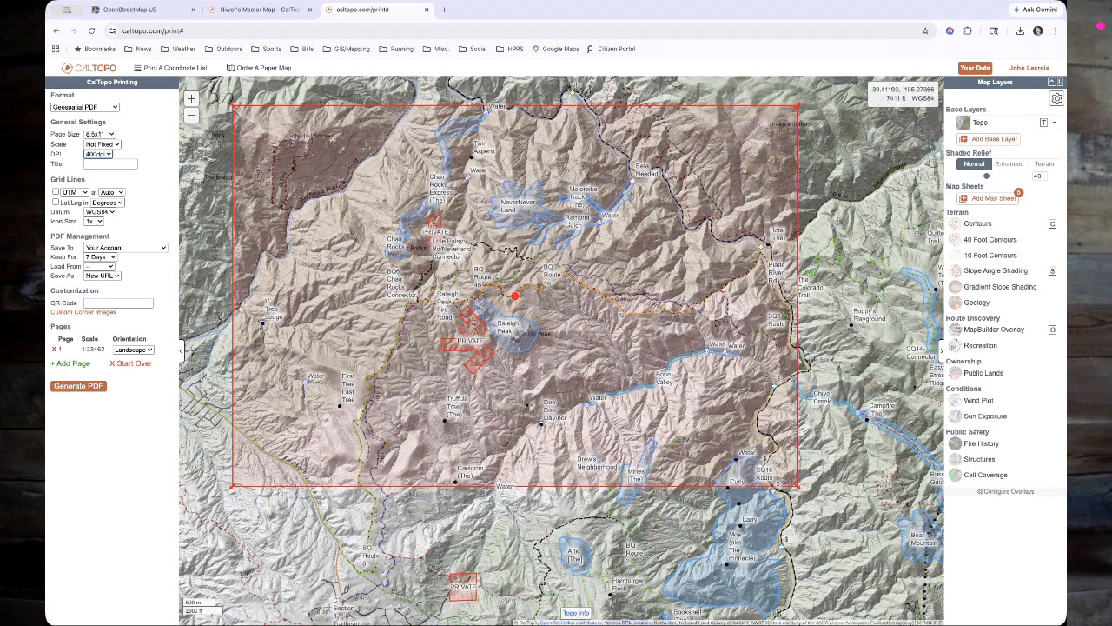
# - Set the datum for the printed map's grid lines to NAD27
pyautogui.click(146, 149)
pyautogui.moveTo(124, 213); pyautogui.dragTo(139, 214)
pyautogui.click(12, 181)
pyautogui.click(1091, 2)
pyautogui.click(100, 212)
pyautogui.click(100, 225)
# - Try an icon size of 2x for the printed map and set it back to 1x
pyautogui.click(94, 221)
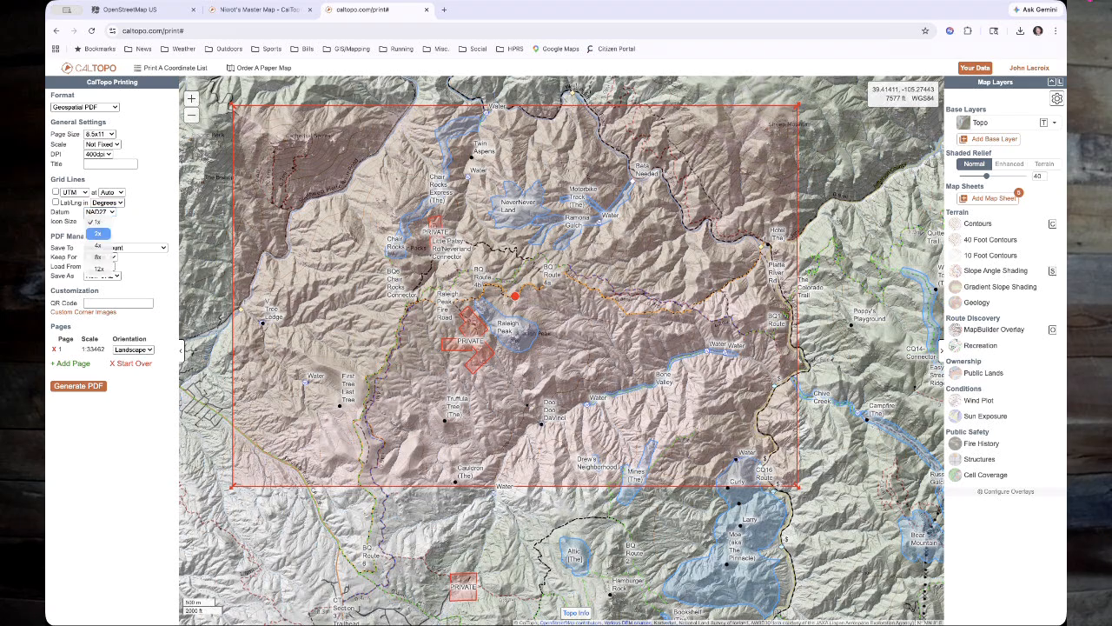
pyautogui.click(94, 246)
pyautogui.click(94, 221)
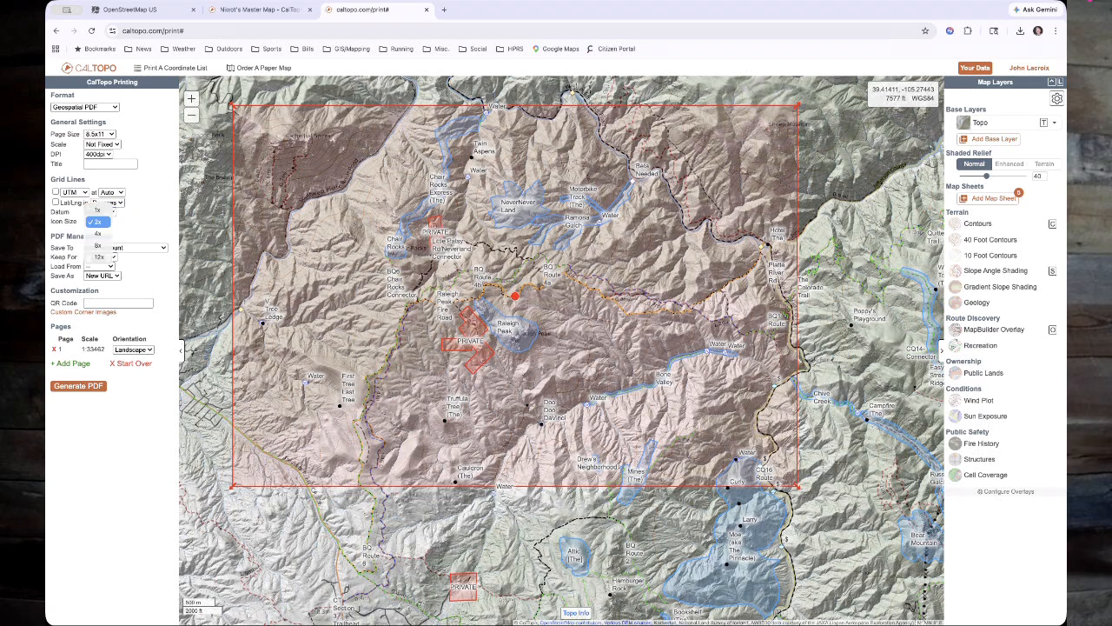
pyautogui.click(93, 210)
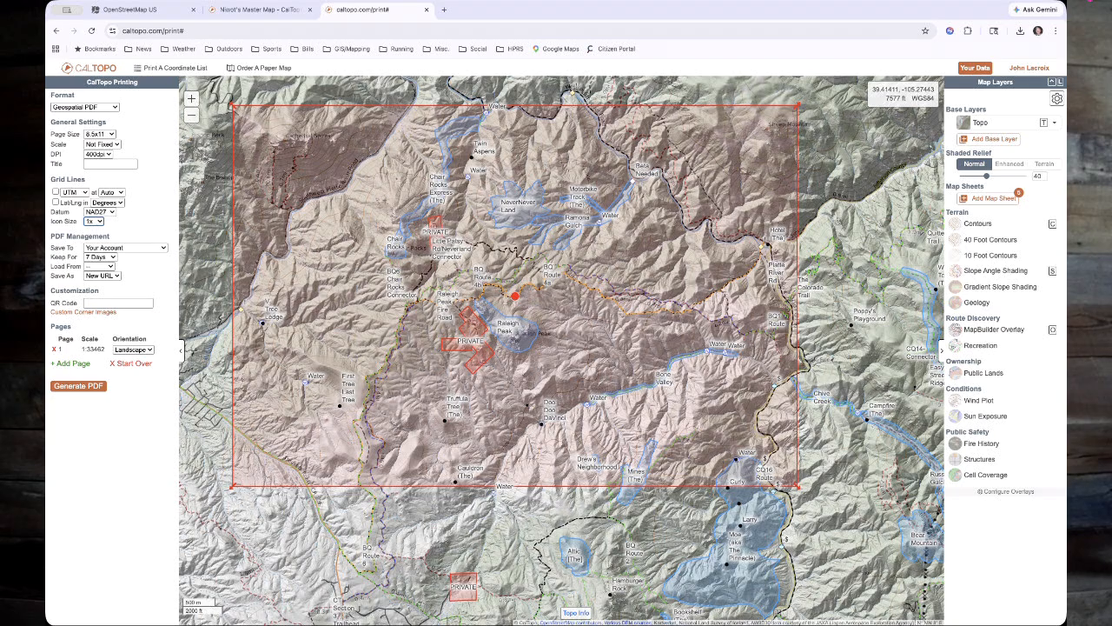
# - Turn on UTM grid lines at 1km spacing and generate the PDF of the framed area
pyautogui.click(55, 192)
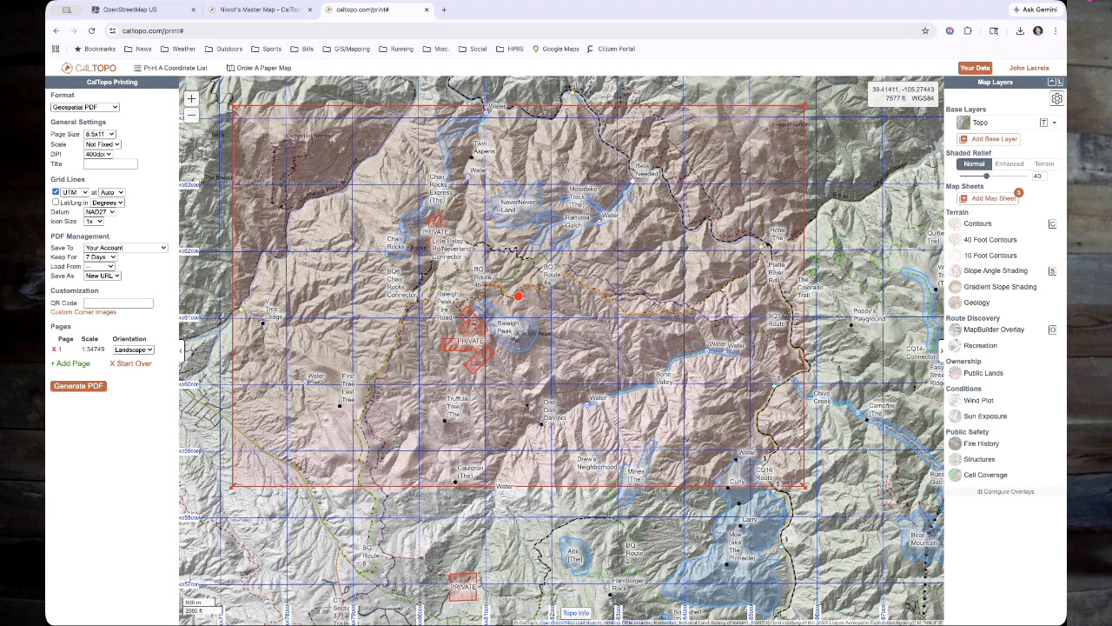
pyautogui.click(111, 192)
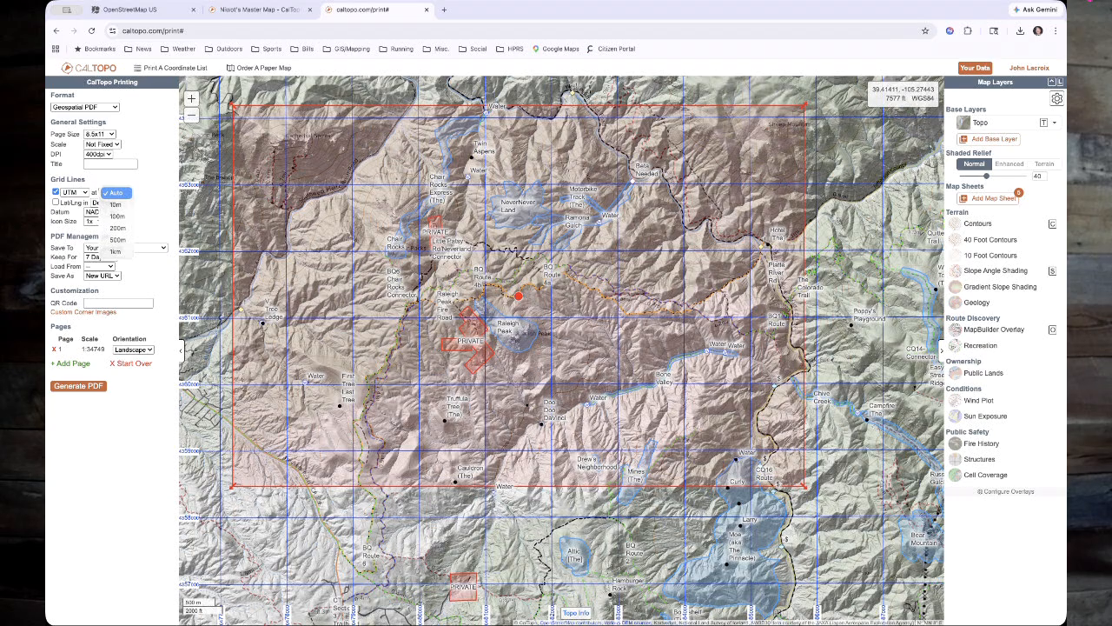
pyautogui.click(116, 251)
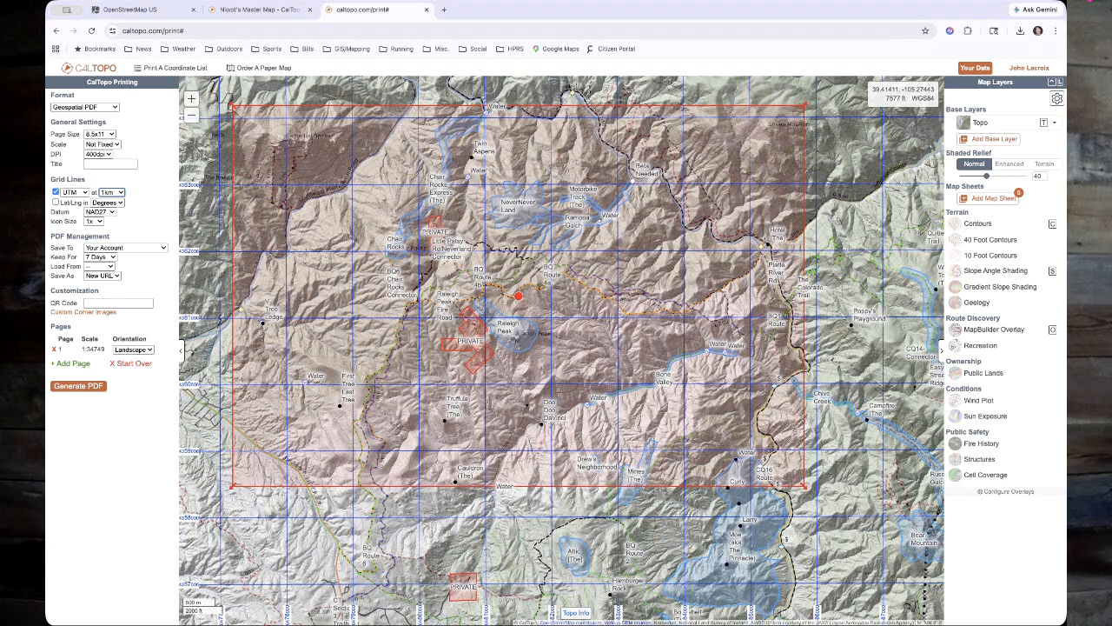
pyautogui.click(78, 386)
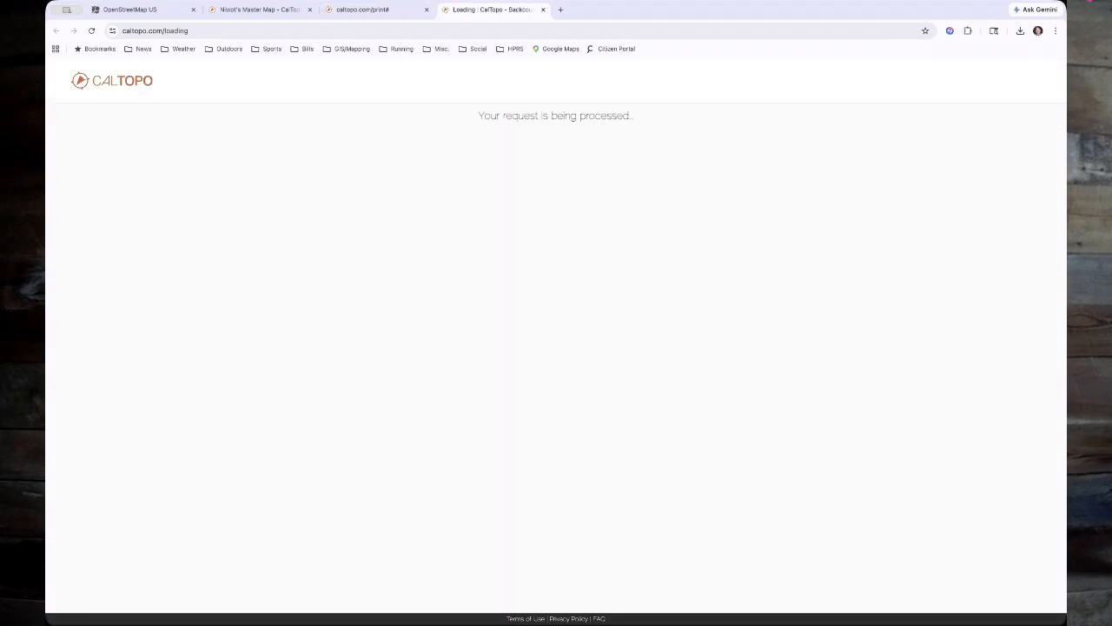